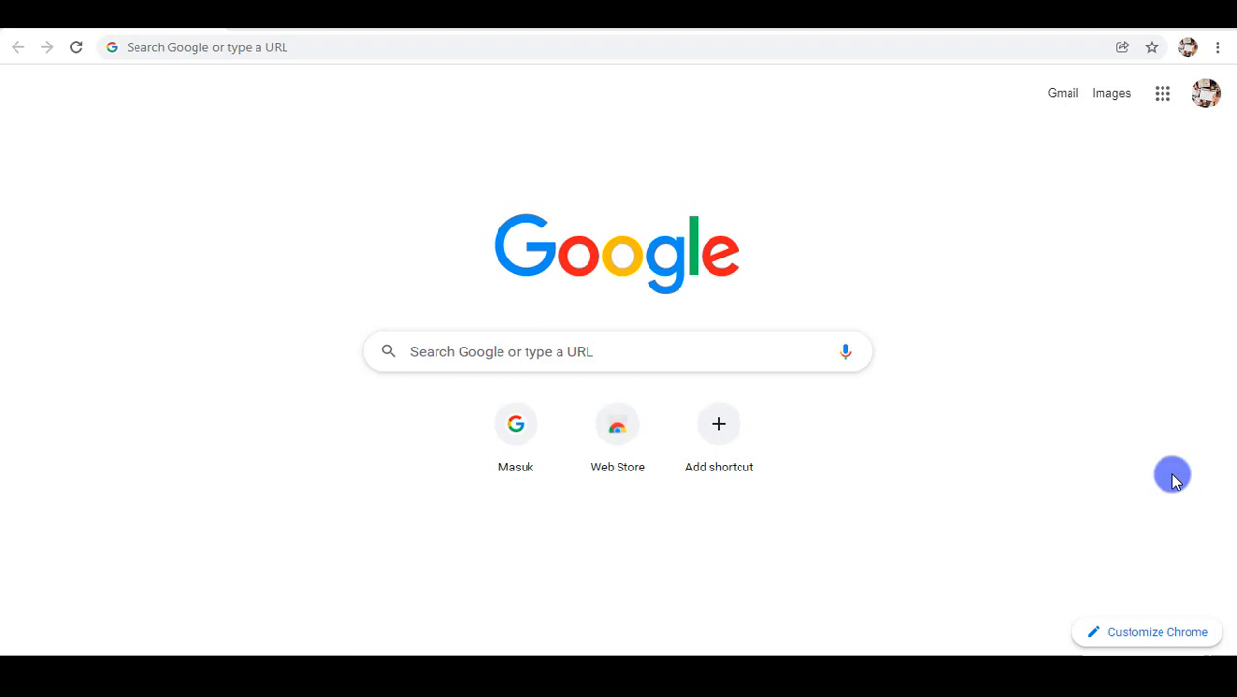
# Step: Open the canva.com website in the browser
pyautogui.click(311, 46)
pyautogui.write('canv')
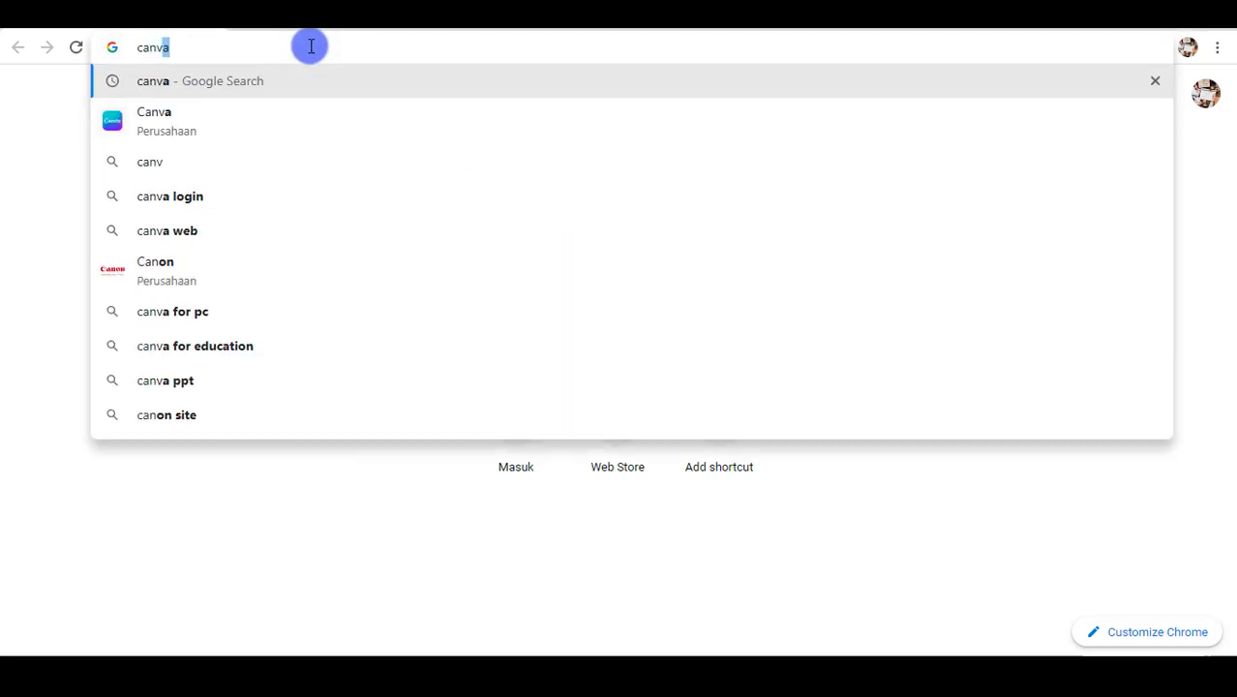
pyautogui.write('a.co')
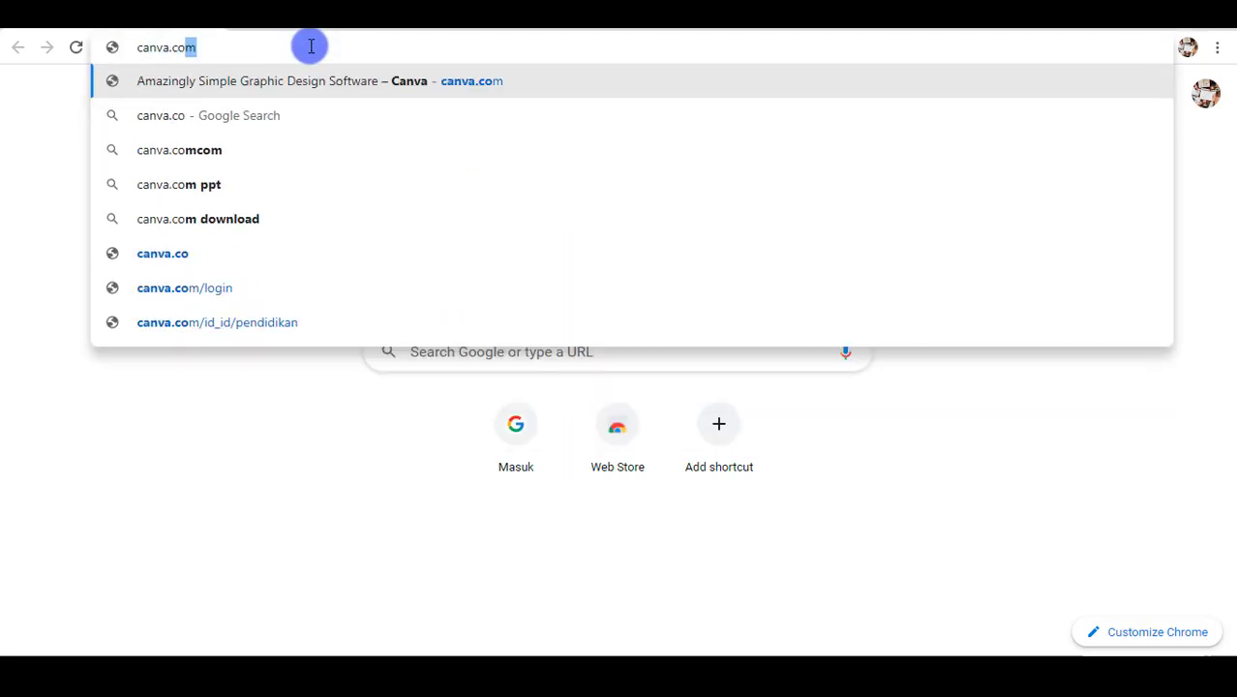
pyautogui.write('m')
pyautogui.press('Return')
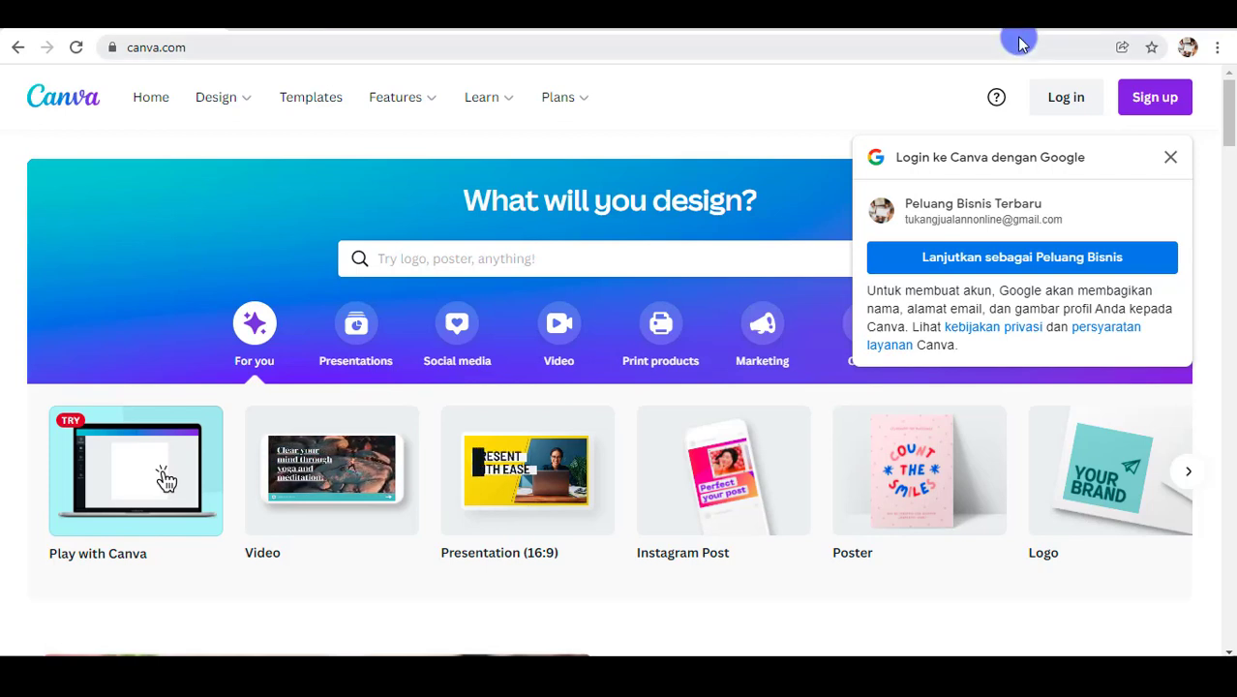
# Step: Sign up for Canva with the existing Google account
pyautogui.click(1142, 99)
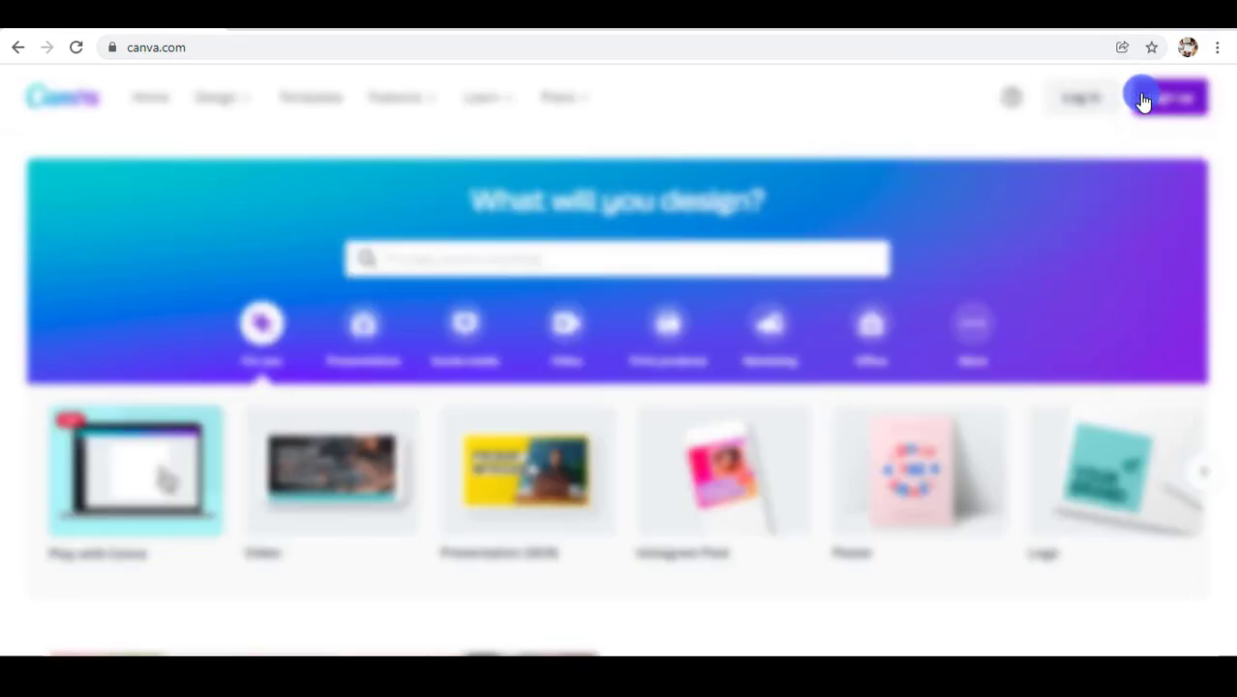
pyautogui.click(501, 242)
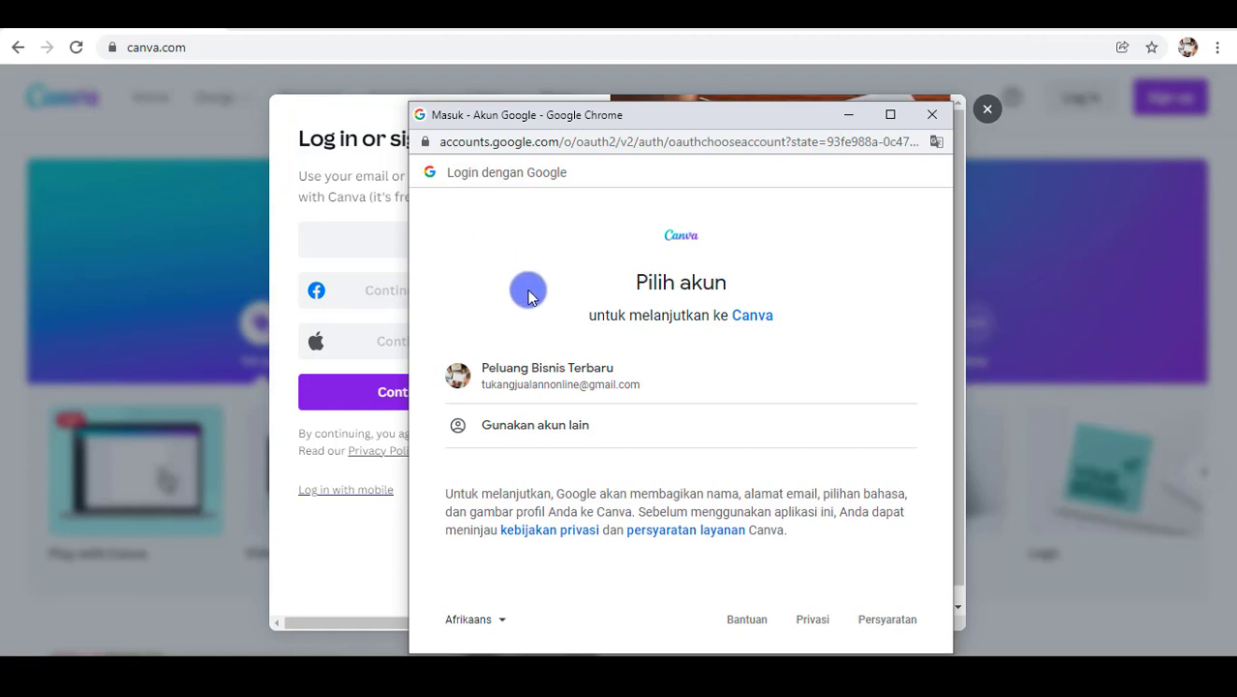
pyautogui.click(566, 383)
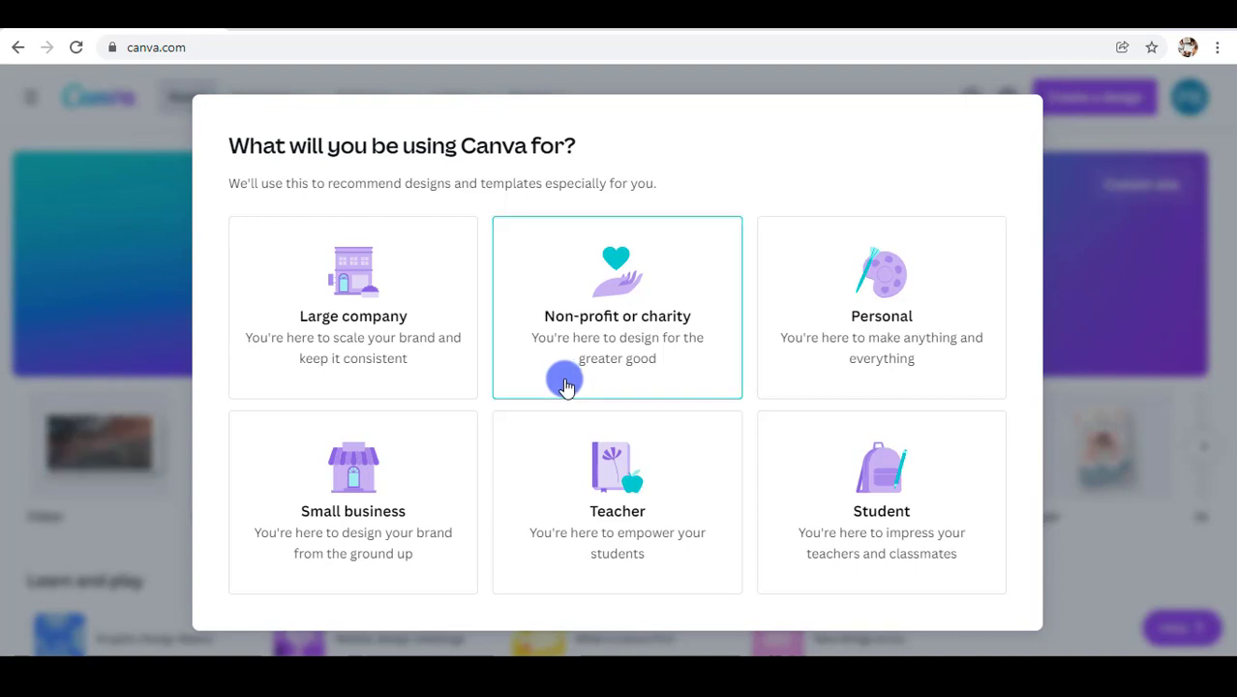
# Step: Complete the onboarding questions for Personal use, declining the Canva Pro trial and the e-mail subscription
pyautogui.click(889, 287)
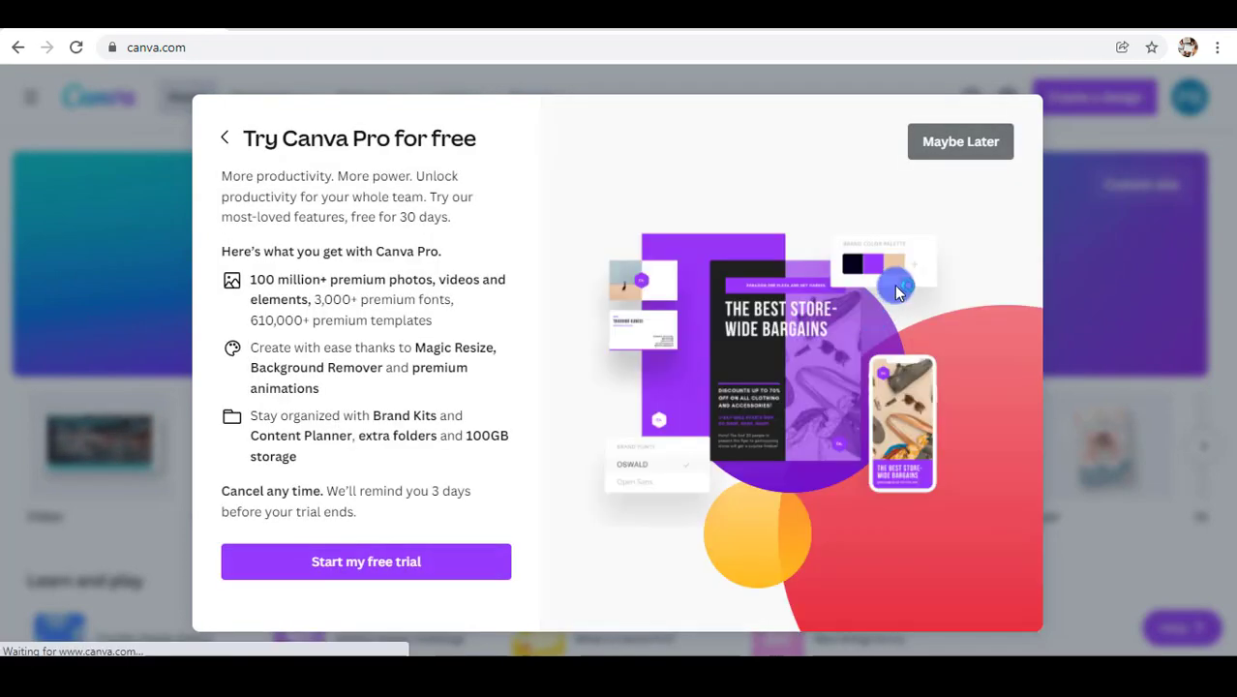
pyautogui.click(961, 151)
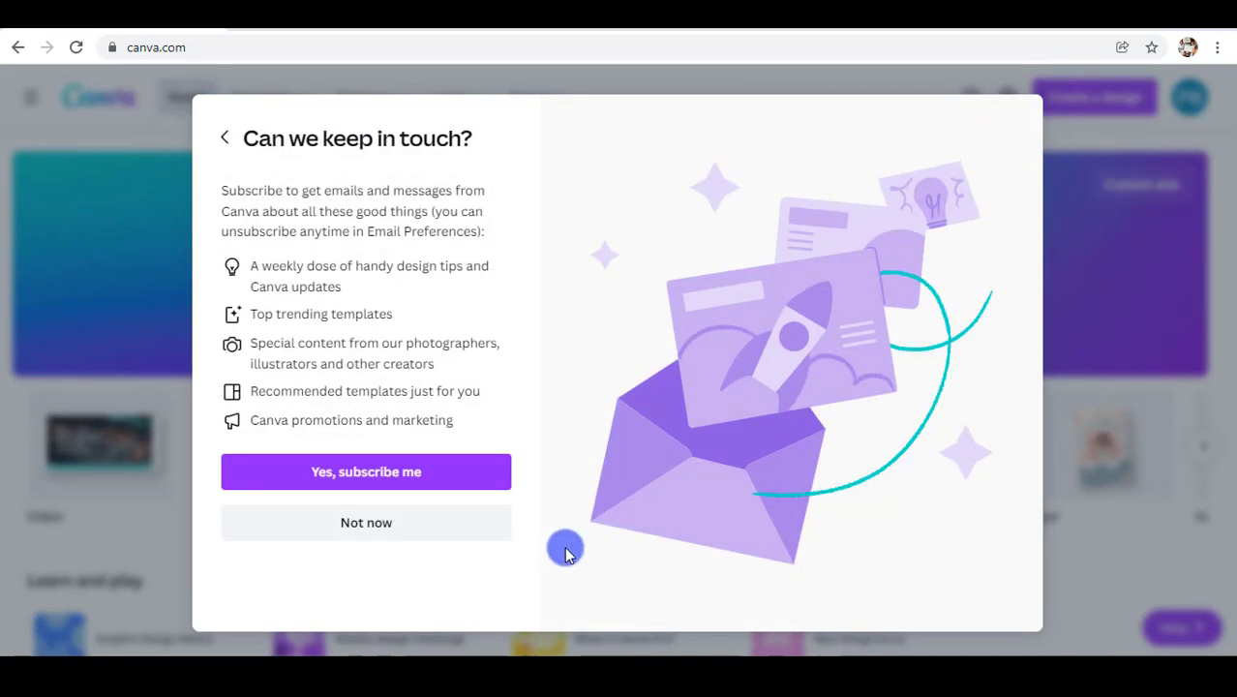
pyautogui.click(390, 539)
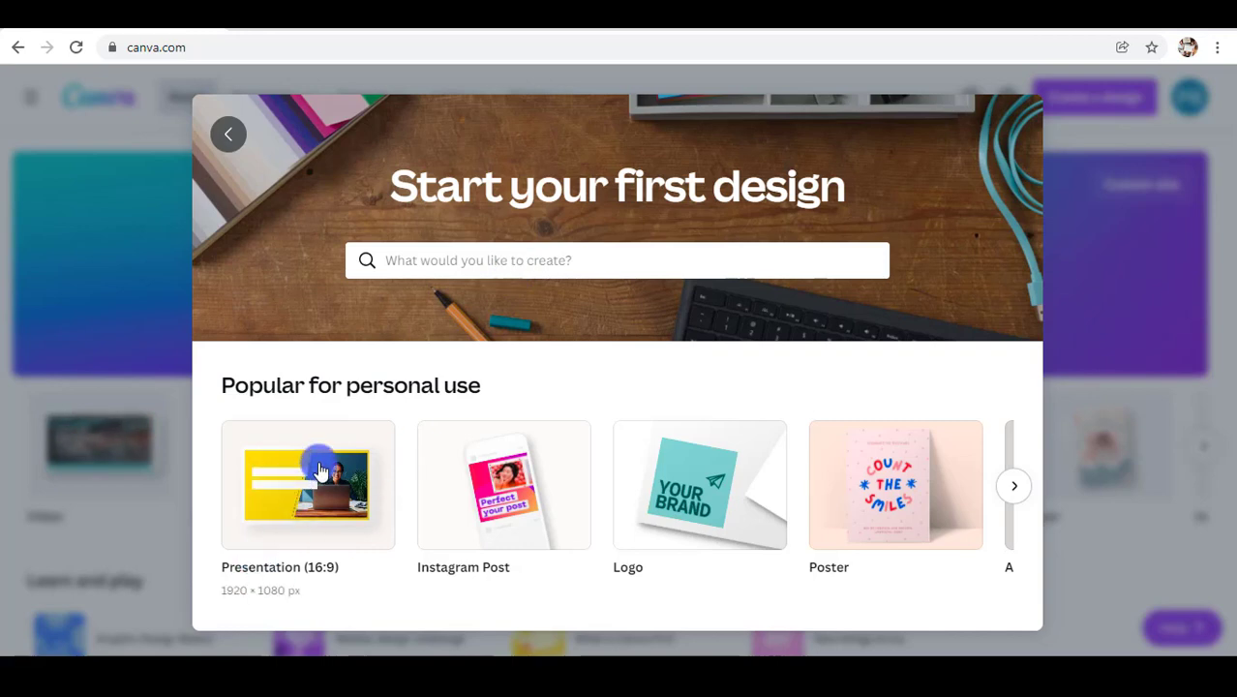
pyautogui.click(222, 132)
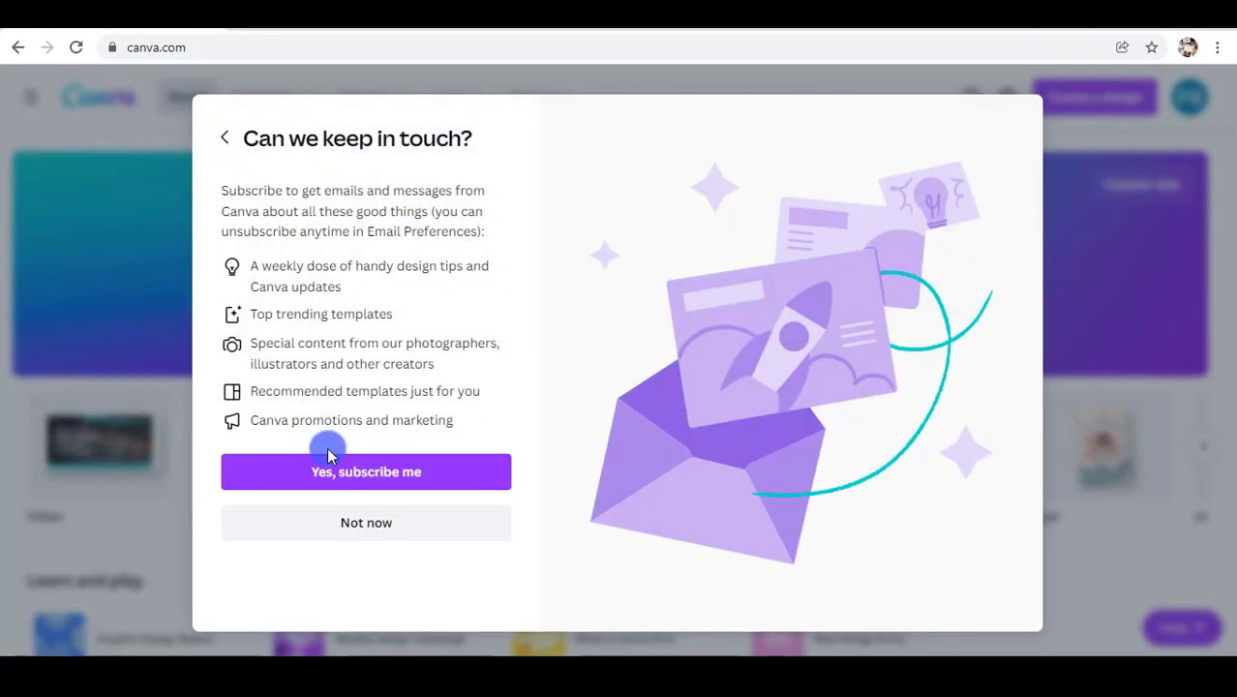
pyautogui.click(350, 527)
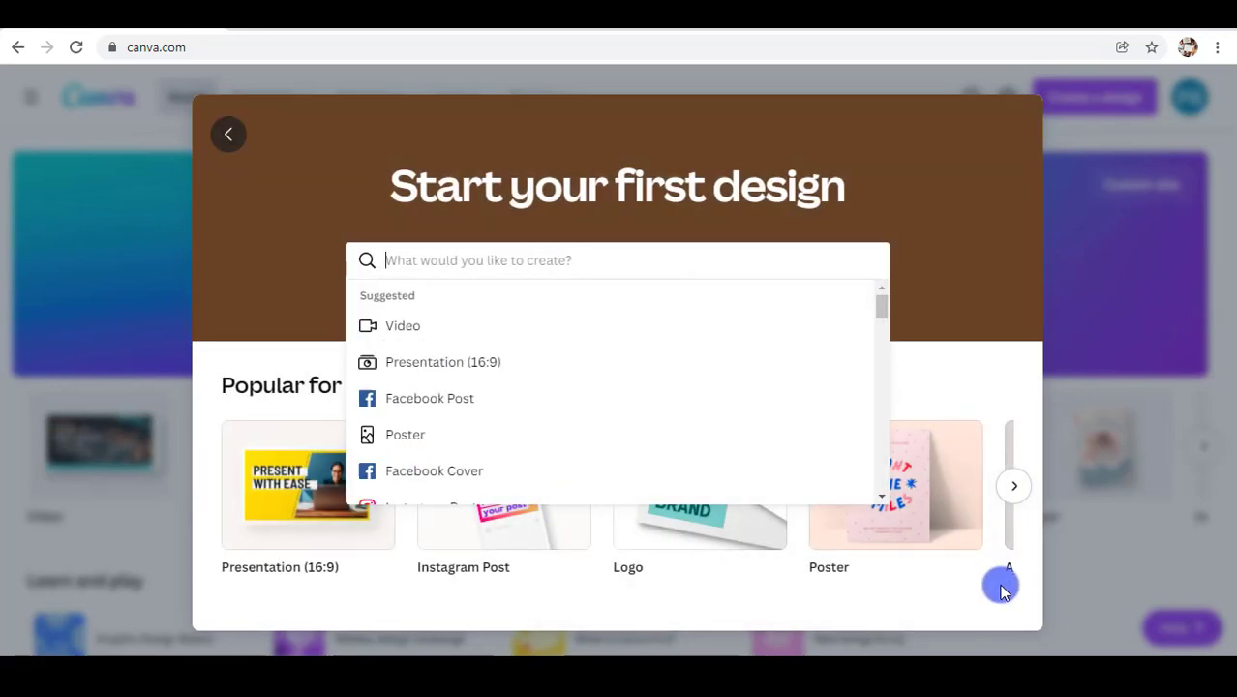
# Step: Search the design types for "instagram" and create a blank Instagram Post design
pyautogui.click(1011, 492)
pyautogui.click(1011, 491)
pyautogui.click(1011, 492)
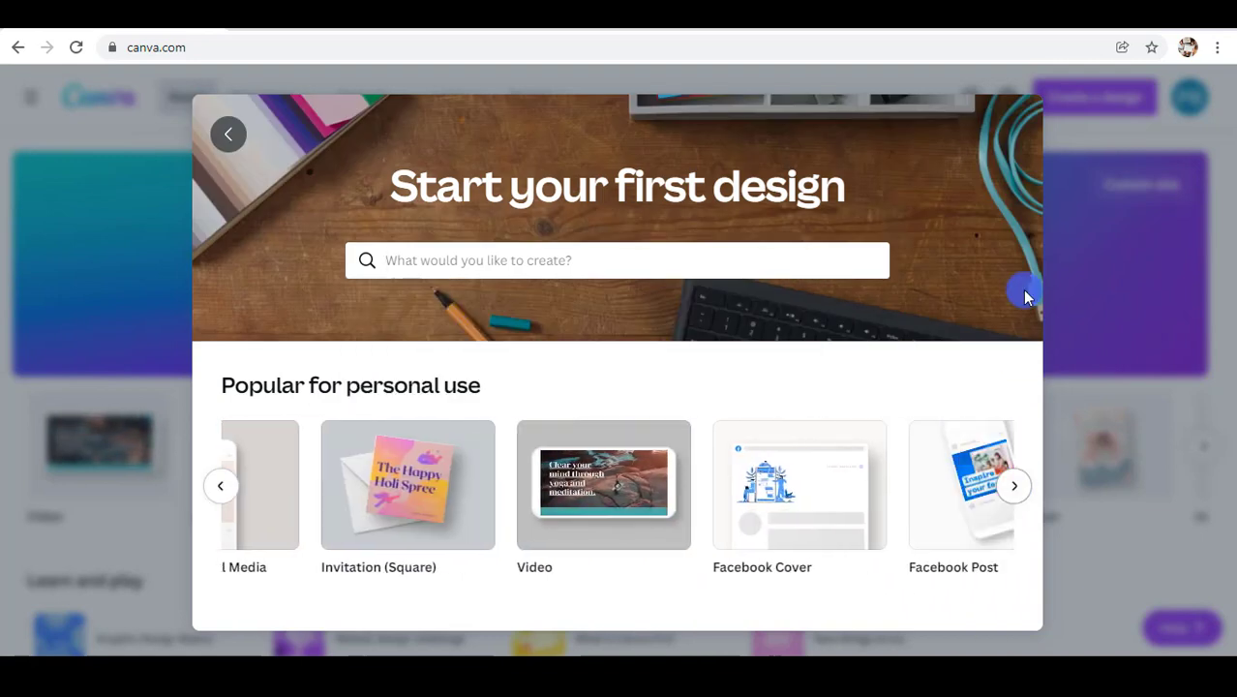
pyautogui.click(596, 256)
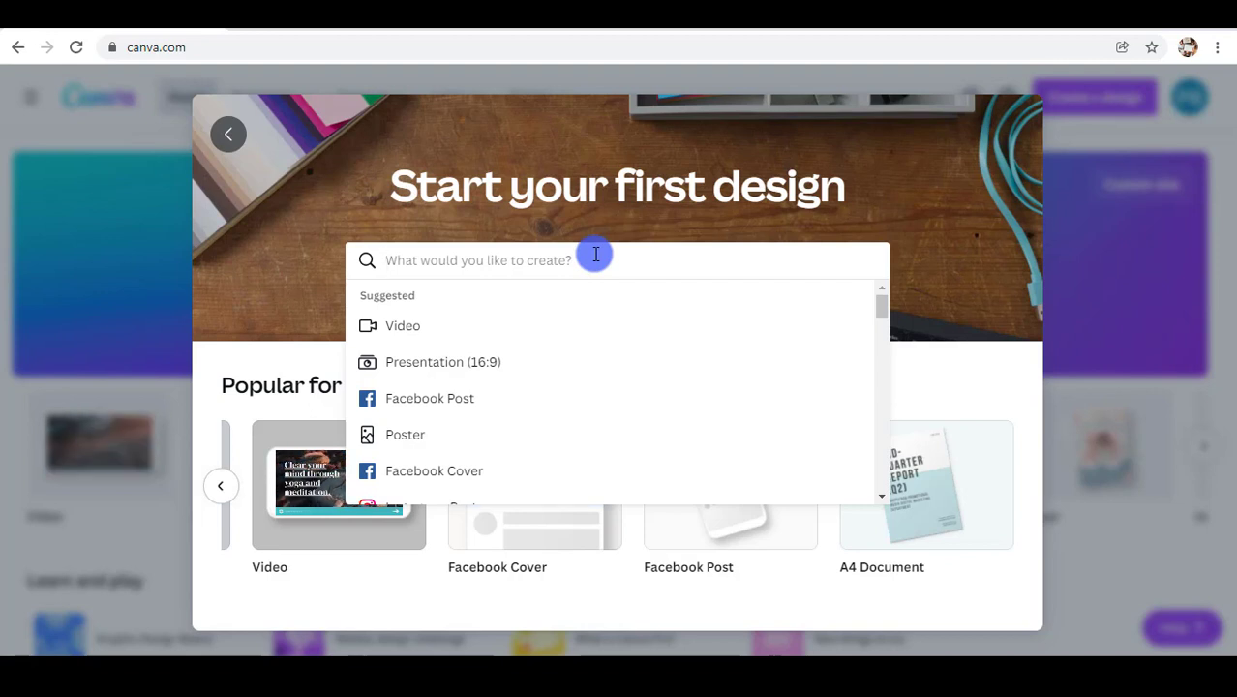
pyautogui.write('instagram')
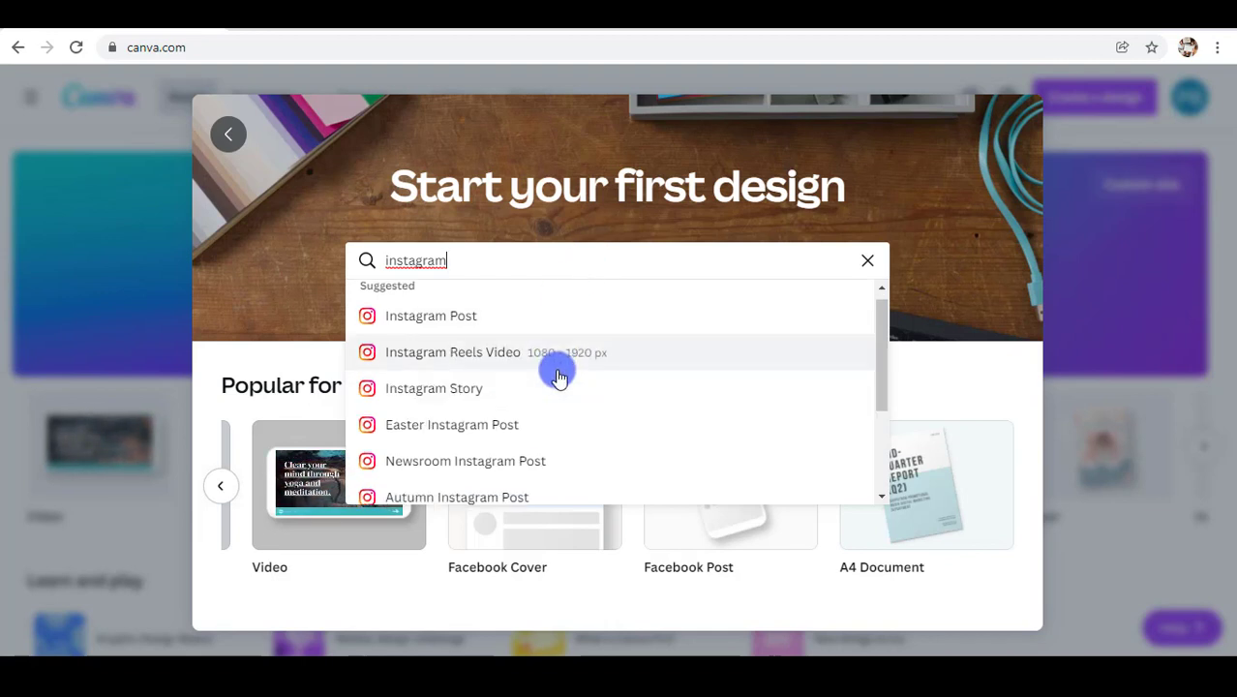
pyautogui.scroll(-3, 571, 378)
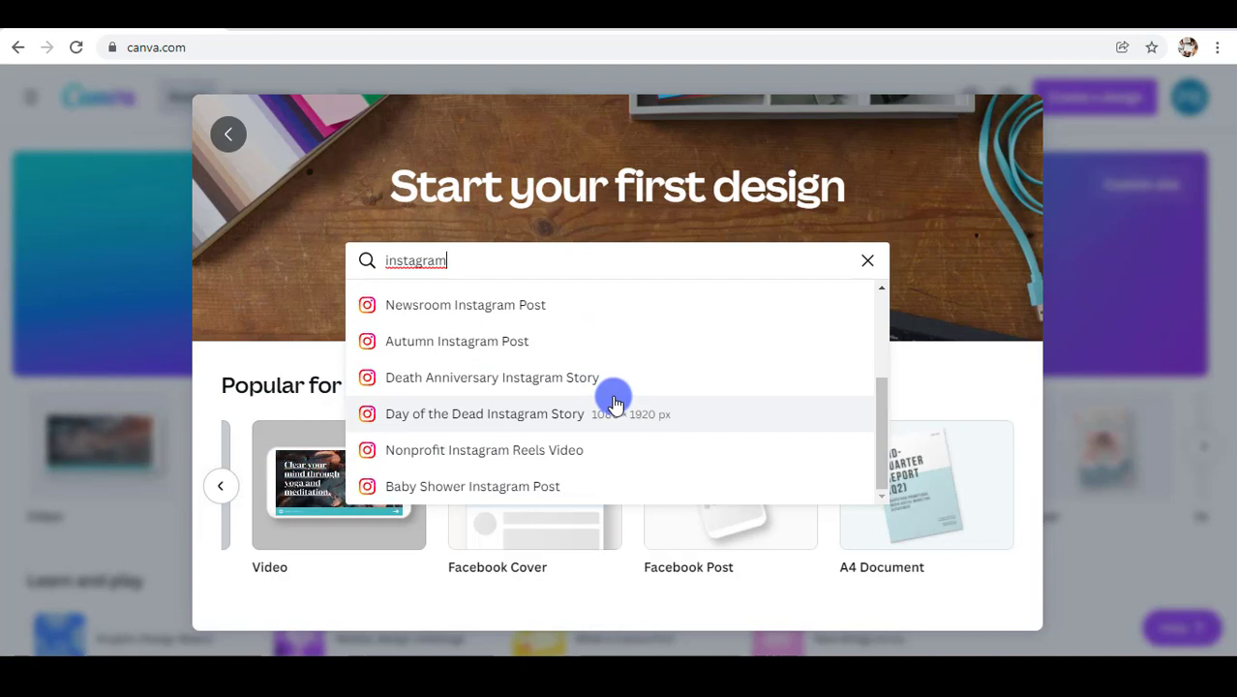
pyautogui.scroll(3, 613, 402)
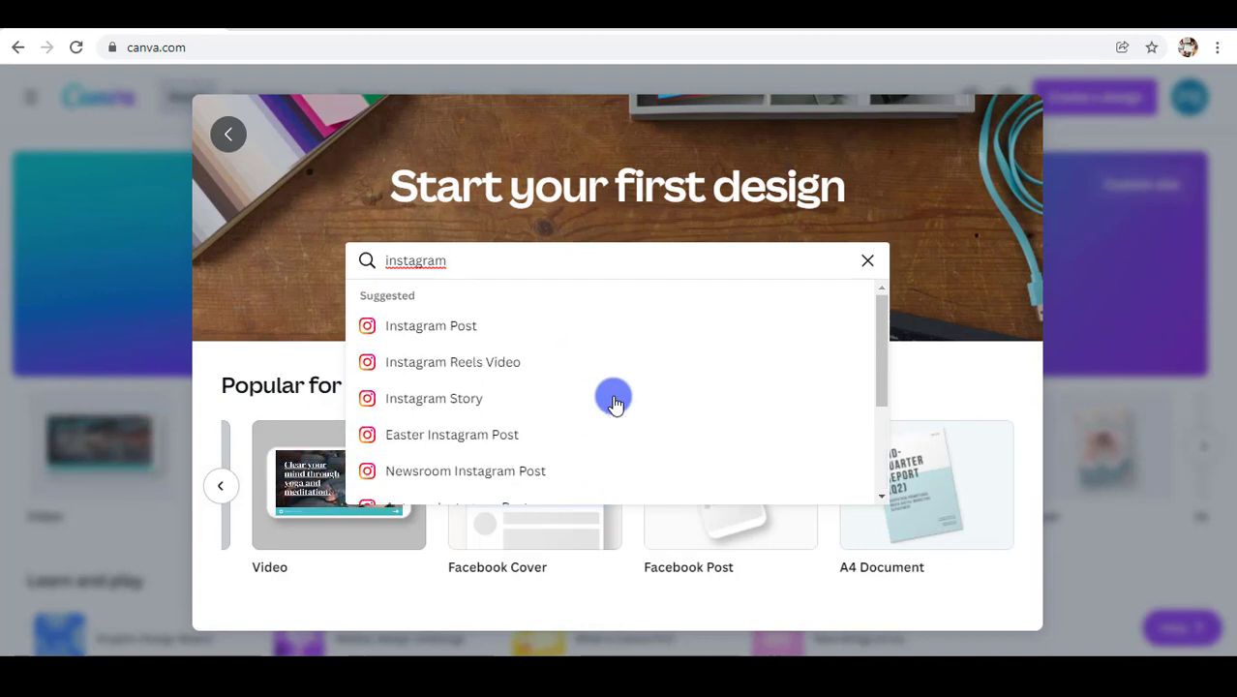
pyautogui.click(554, 333)
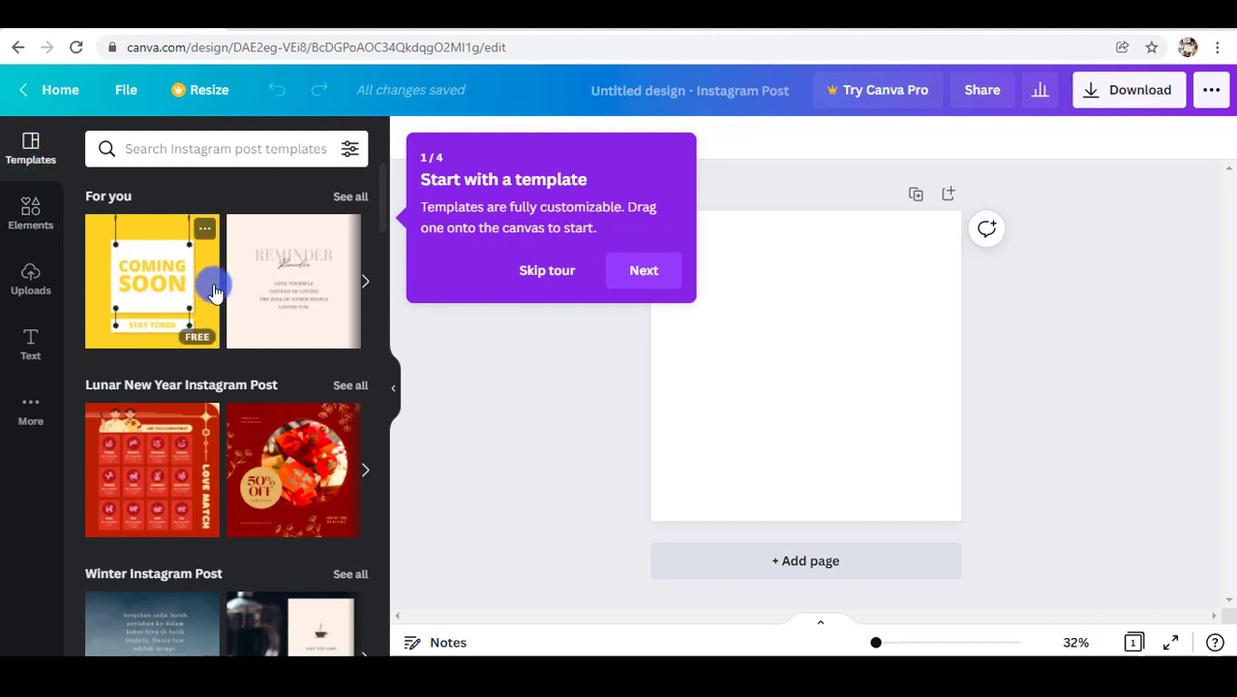
# Step: Browse the Instagram post template categories to examine the designs on offer
pyautogui.scroll(-4, 224, 291)
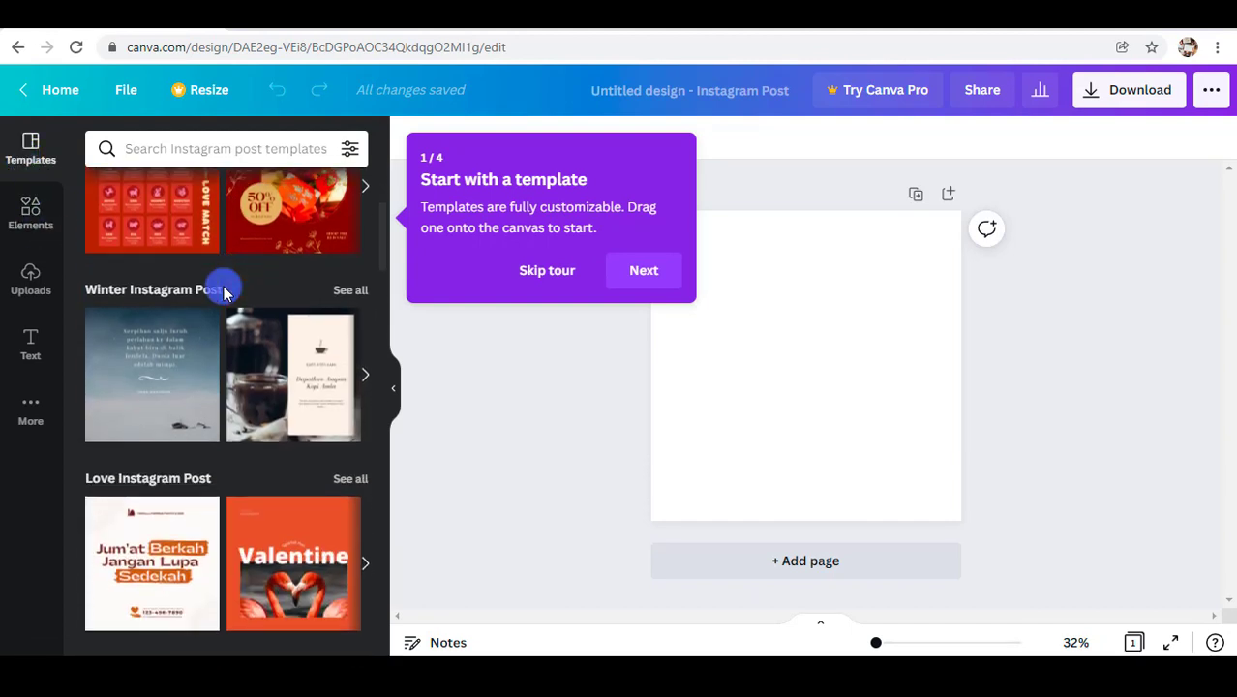
pyautogui.scroll(-4, 221, 290)
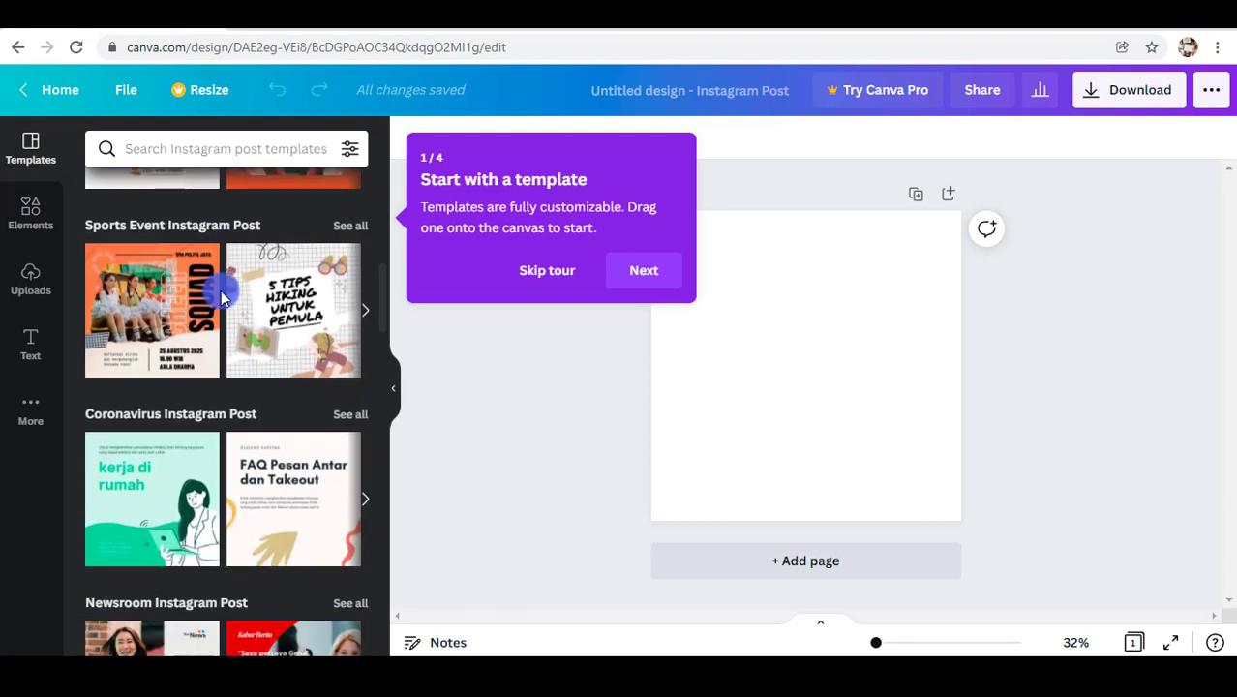
pyautogui.scroll(-2, 221, 290)
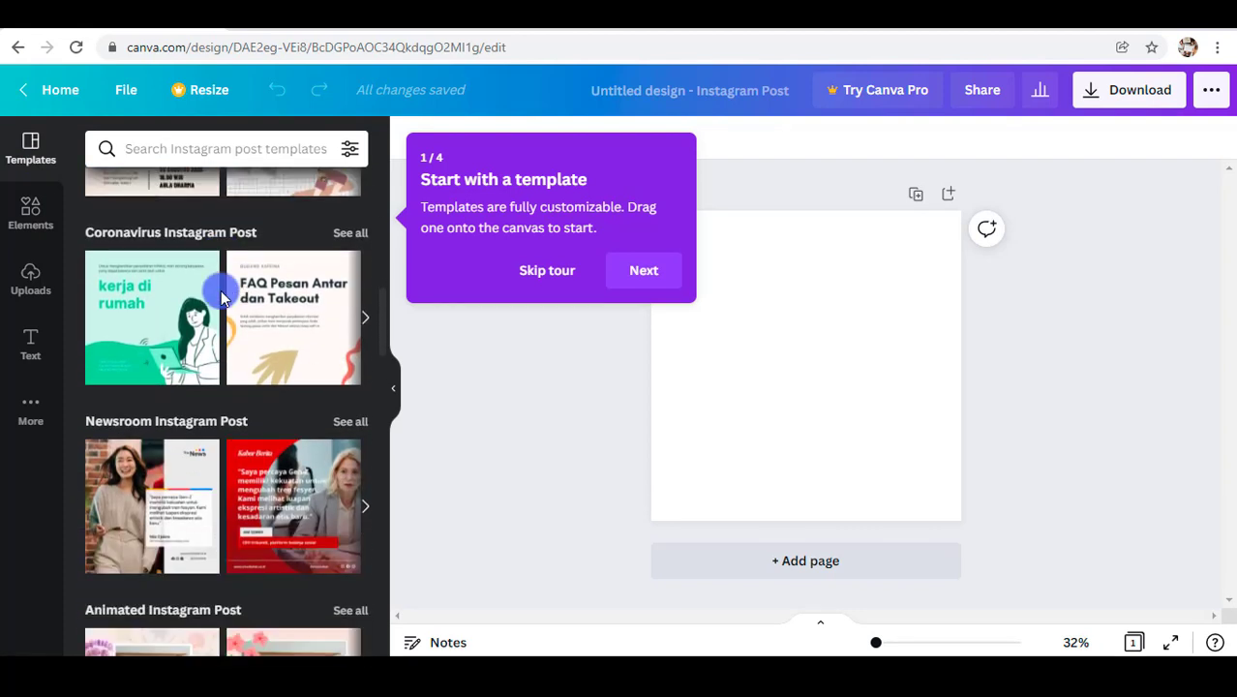
pyautogui.scroll(-2, 221, 295)
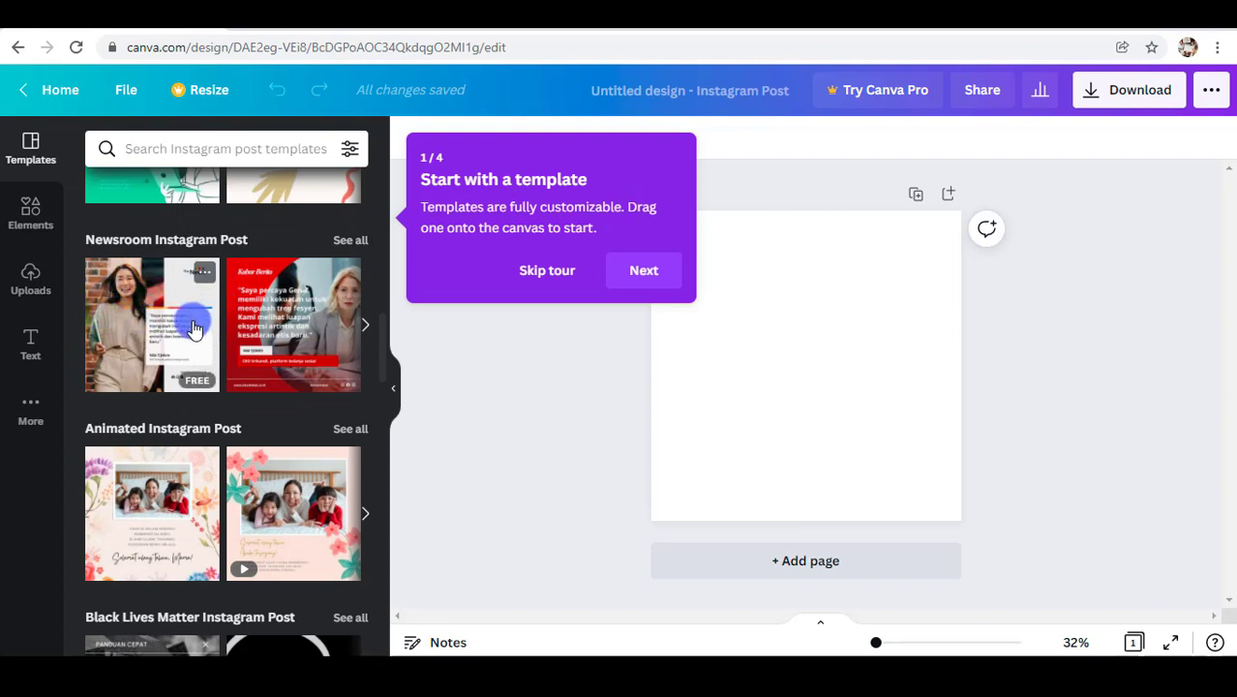
pyautogui.scroll(-3, 160, 326)
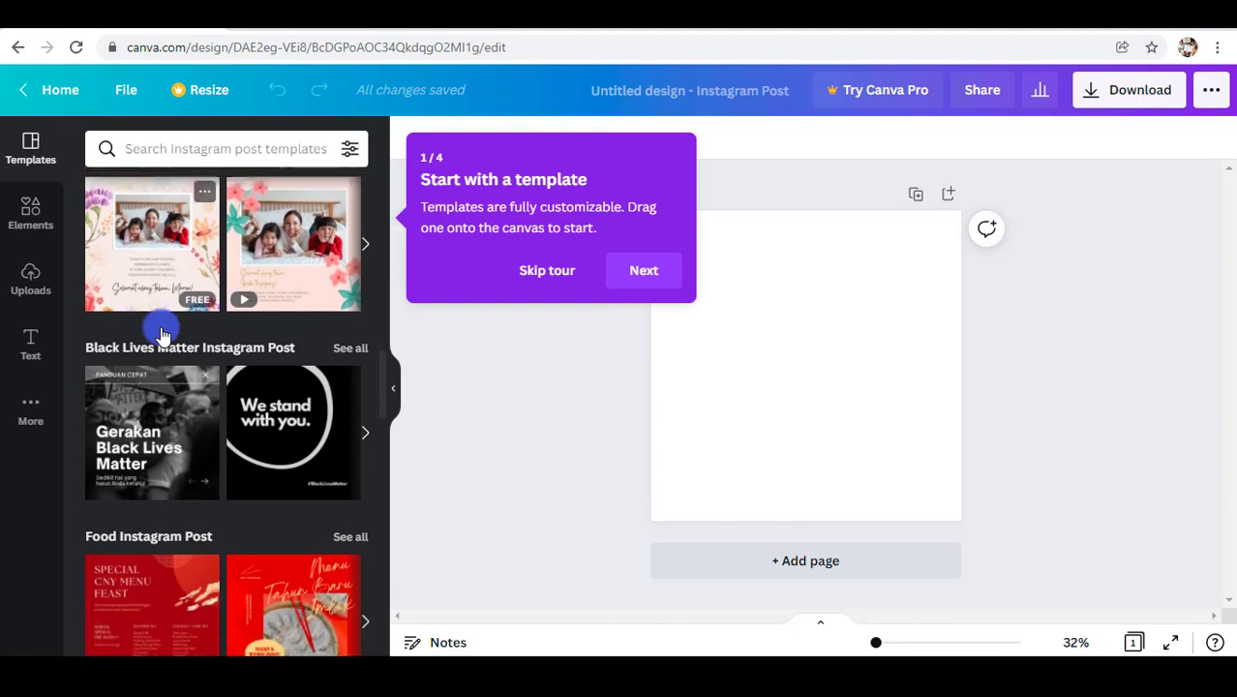
pyautogui.scroll(-7, 162, 334)
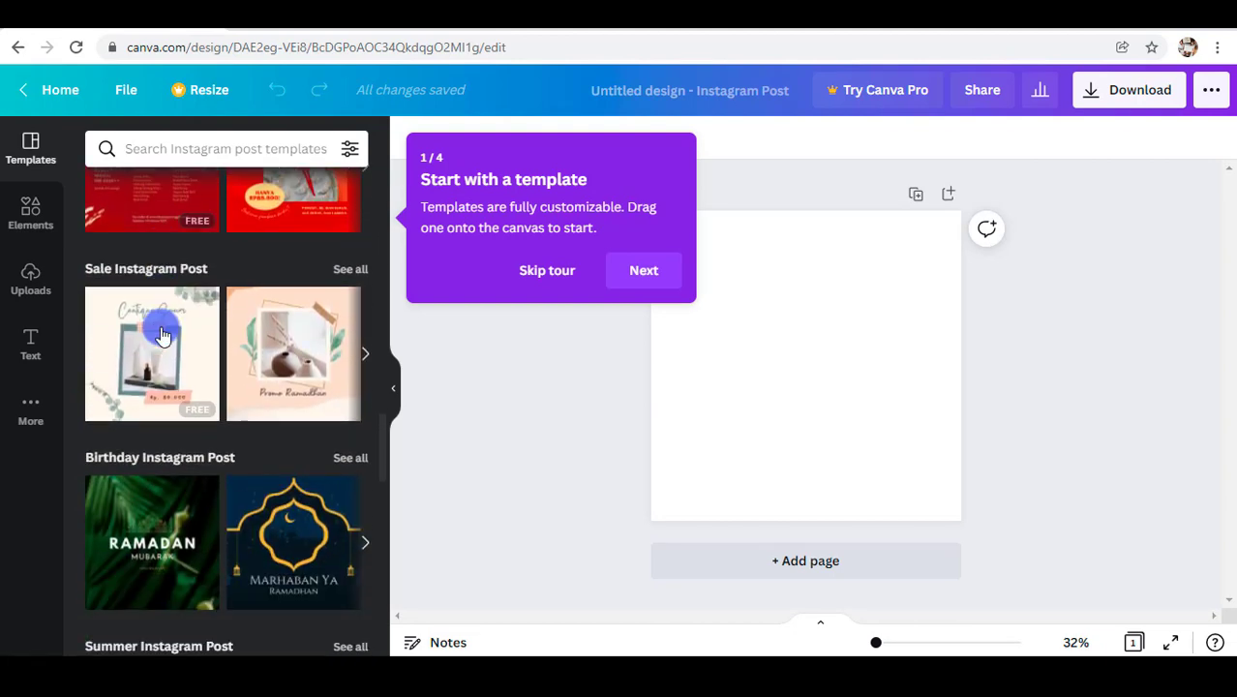
pyautogui.scroll(-6, 161, 334)
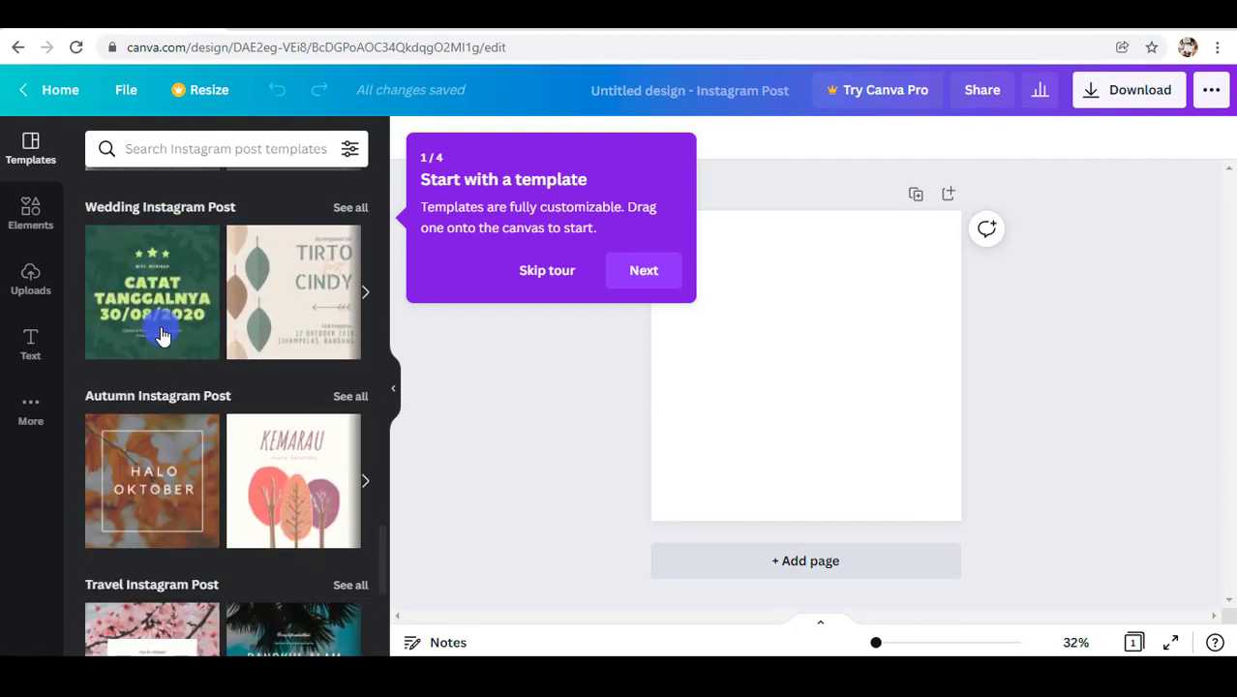
pyautogui.scroll(15, 162, 334)
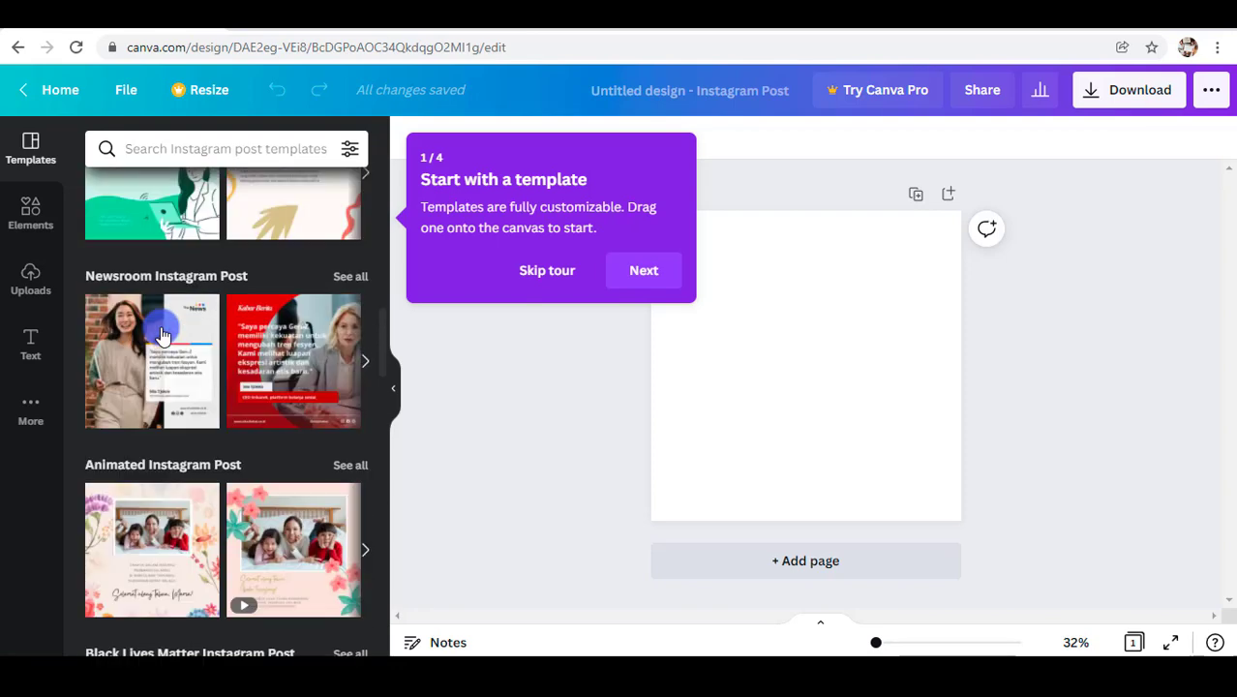
pyautogui.scroll(5, 161, 334)
pyautogui.scroll(-2, 162, 334)
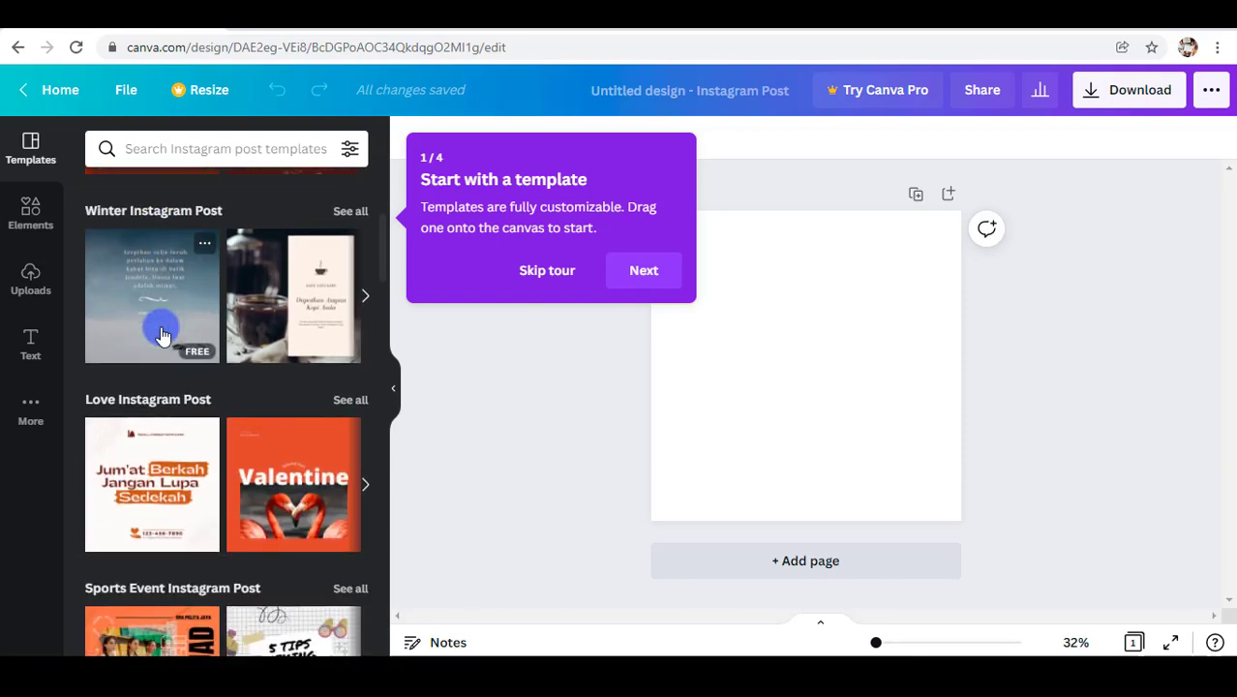
pyautogui.scroll(-3, 162, 333)
pyautogui.scroll(-5, 162, 334)
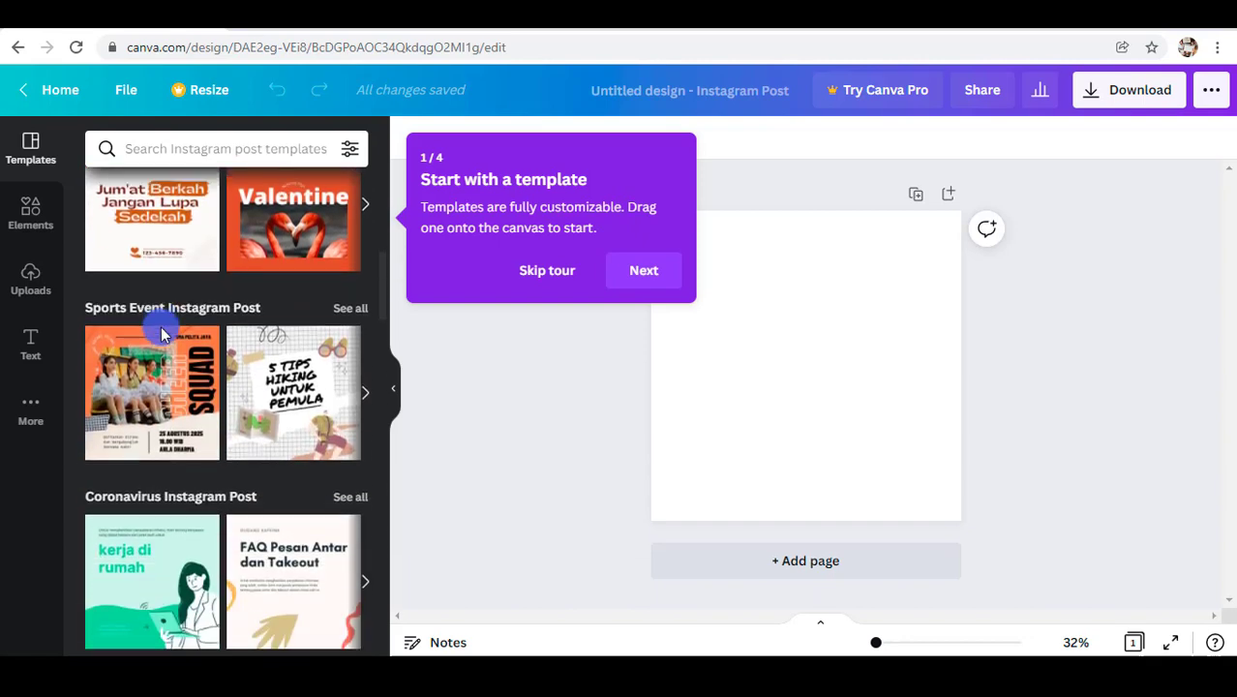
pyautogui.scroll(3, 161, 334)
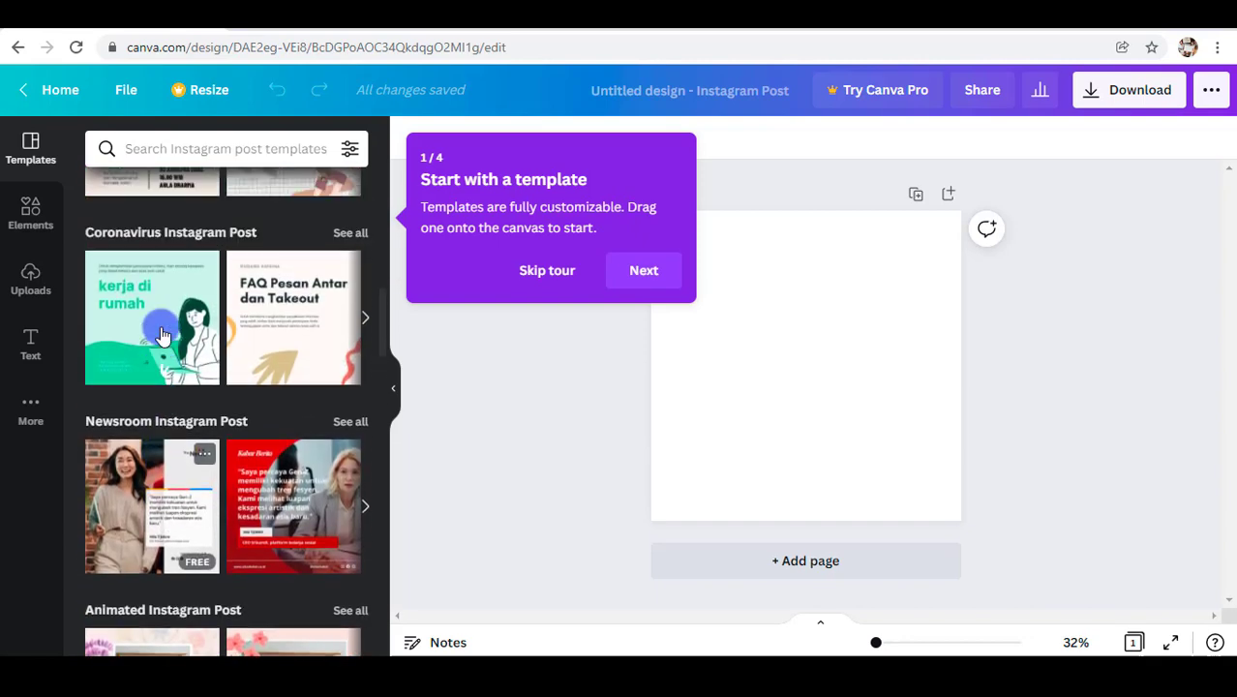
# Step: Search the Instagram post templates for "property" and look through the matching designs
pyautogui.click(204, 148)
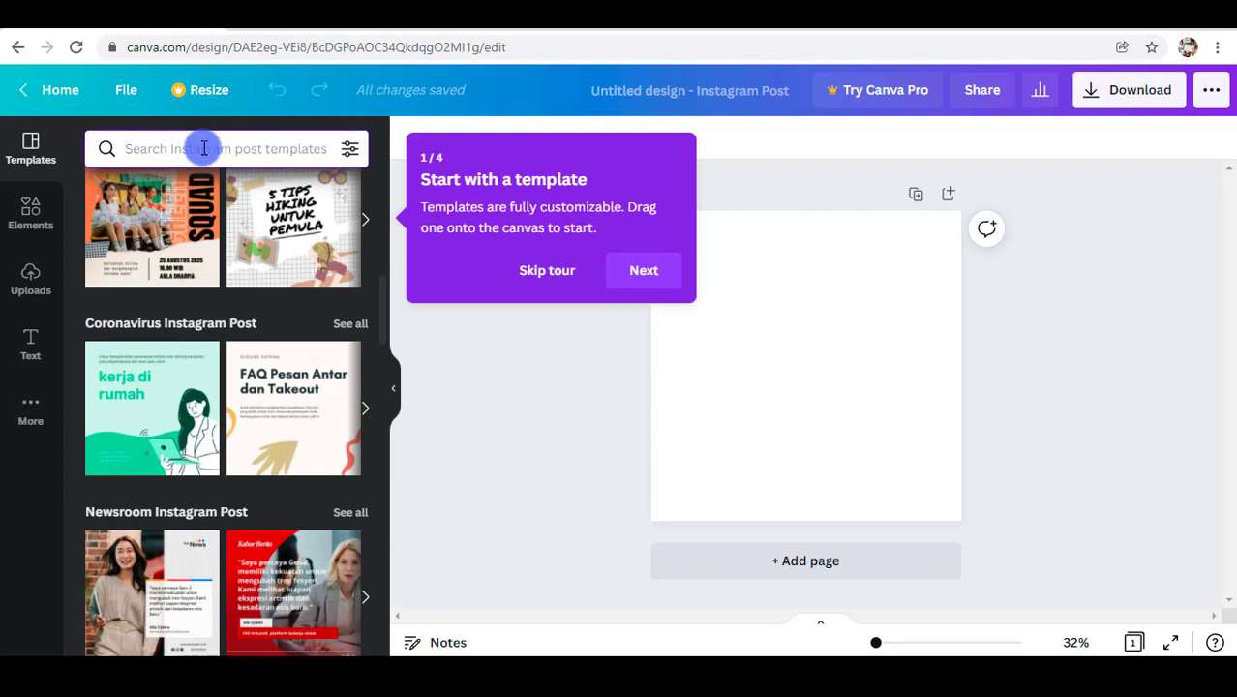
pyautogui.write('property')
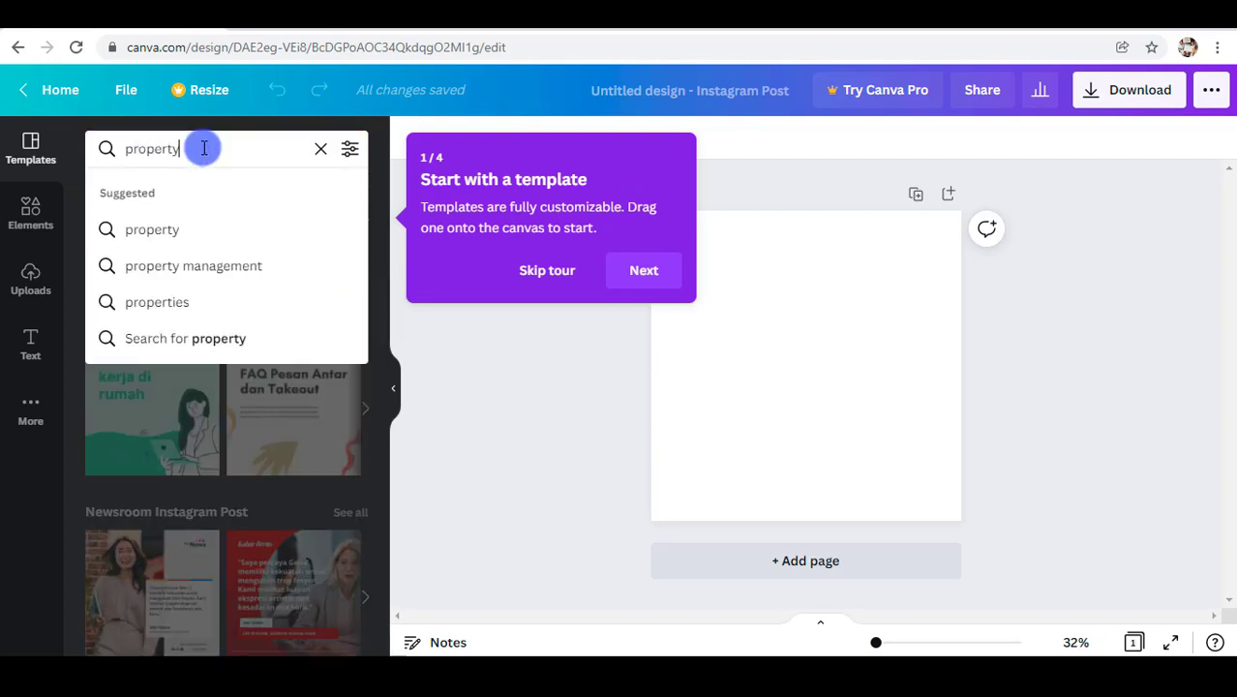
pyautogui.press('Return')
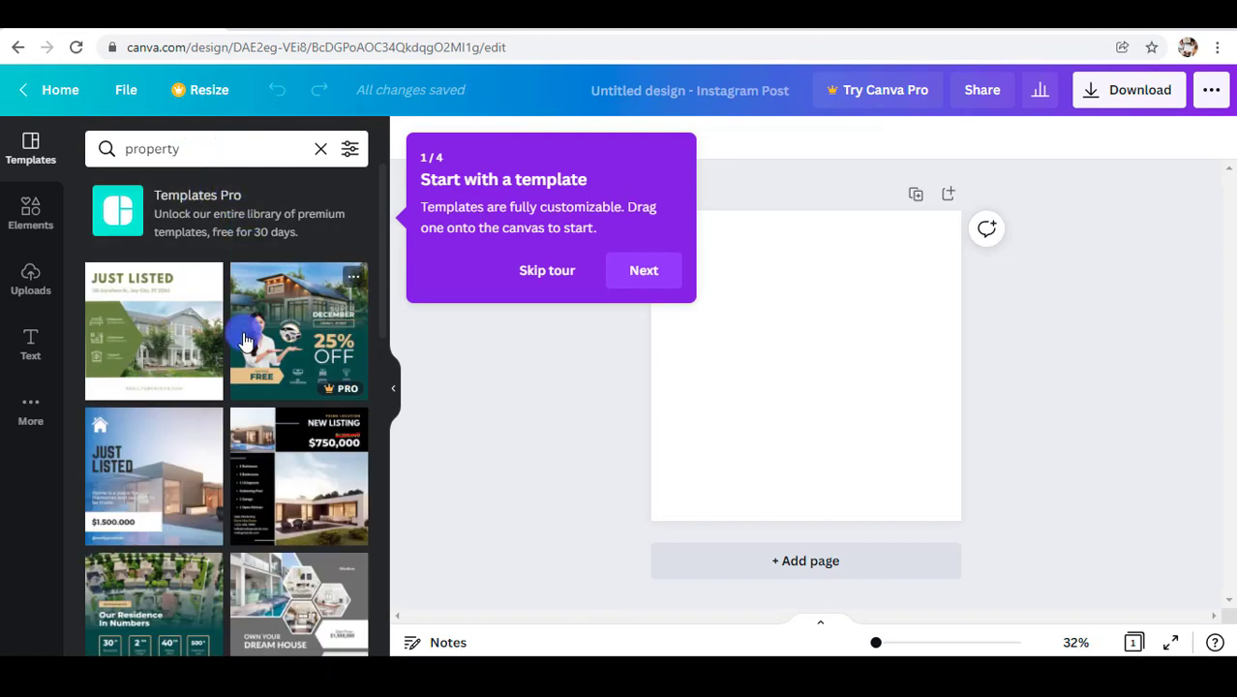
pyautogui.scroll(-1, 244, 341)
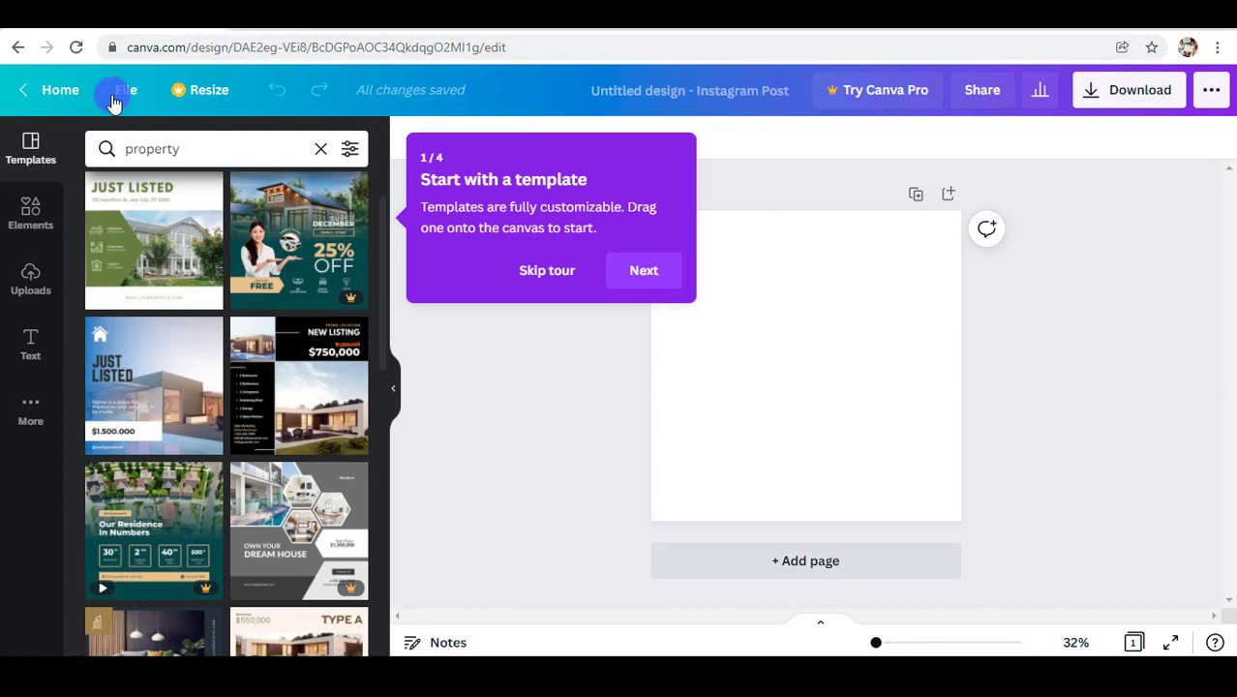
# Step: Return to the Canva home page, dismiss the Canva Pro team offer and look at the Recent designs section
pyautogui.click(78, 92)
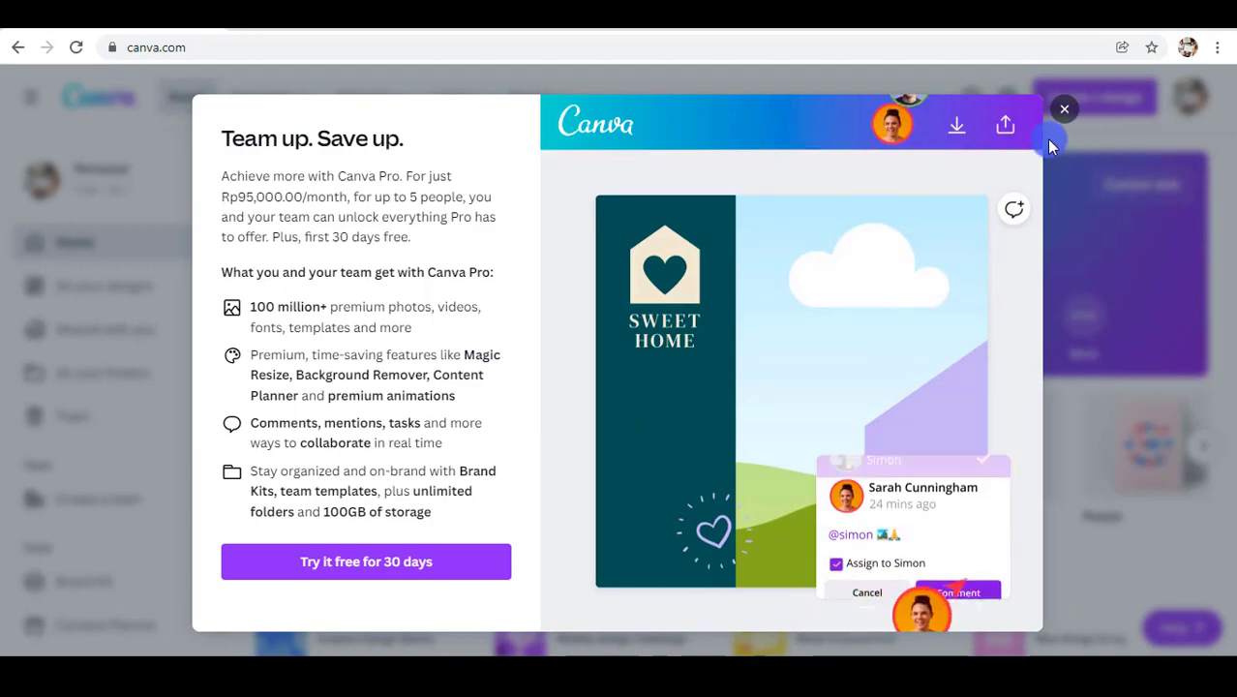
pyautogui.click(1066, 113)
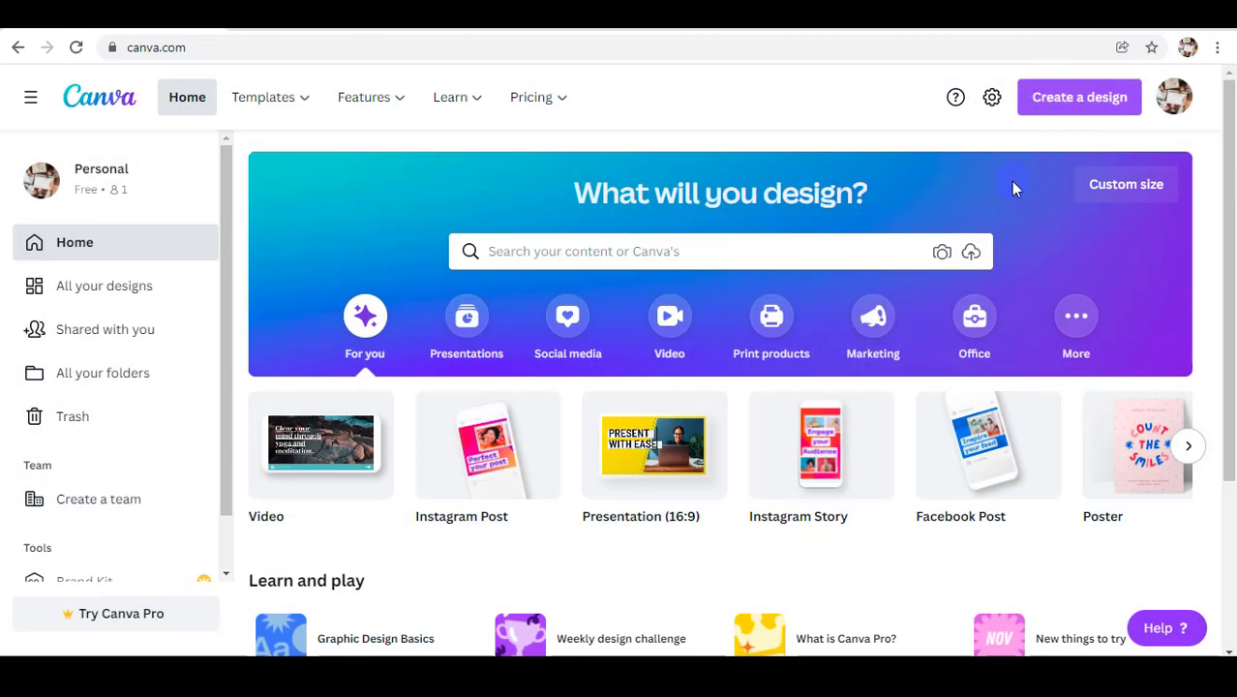
pyautogui.scroll(-1, 973, 300)
pyautogui.scroll(-5, 972, 302)
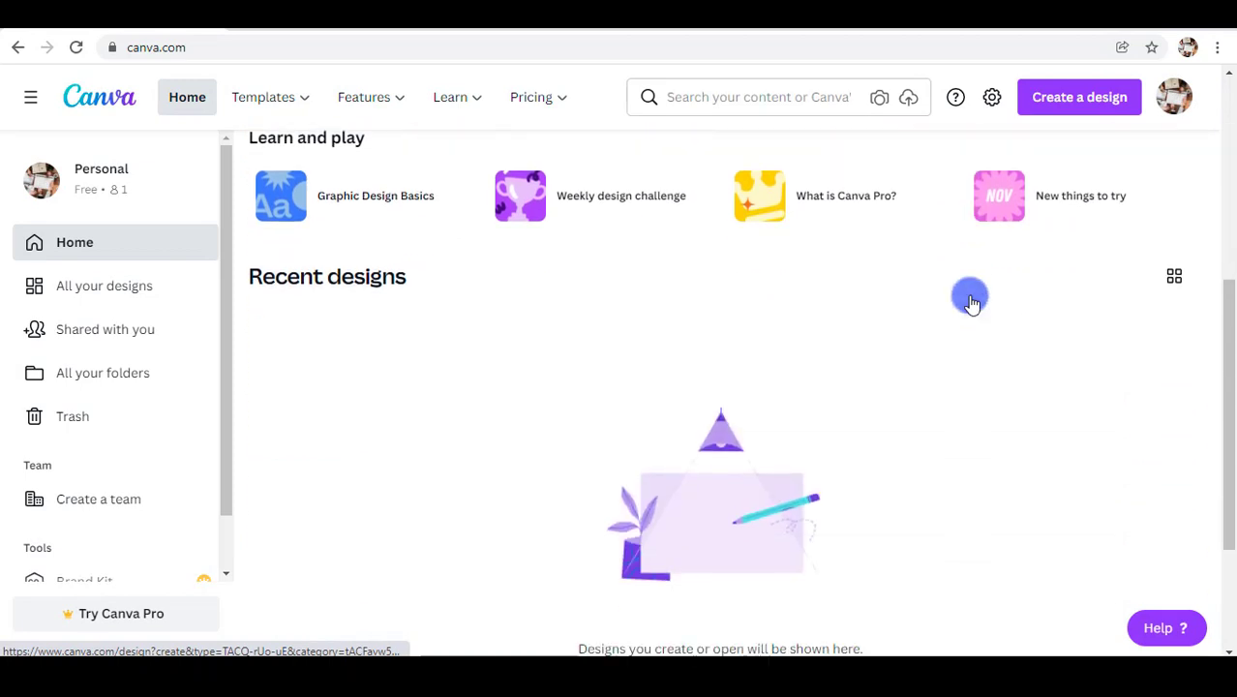
# Step: Search Canva's templates for "facebook post" from the home page
pyautogui.scroll(2, 973, 302)
pyautogui.scroll(3, 970, 302)
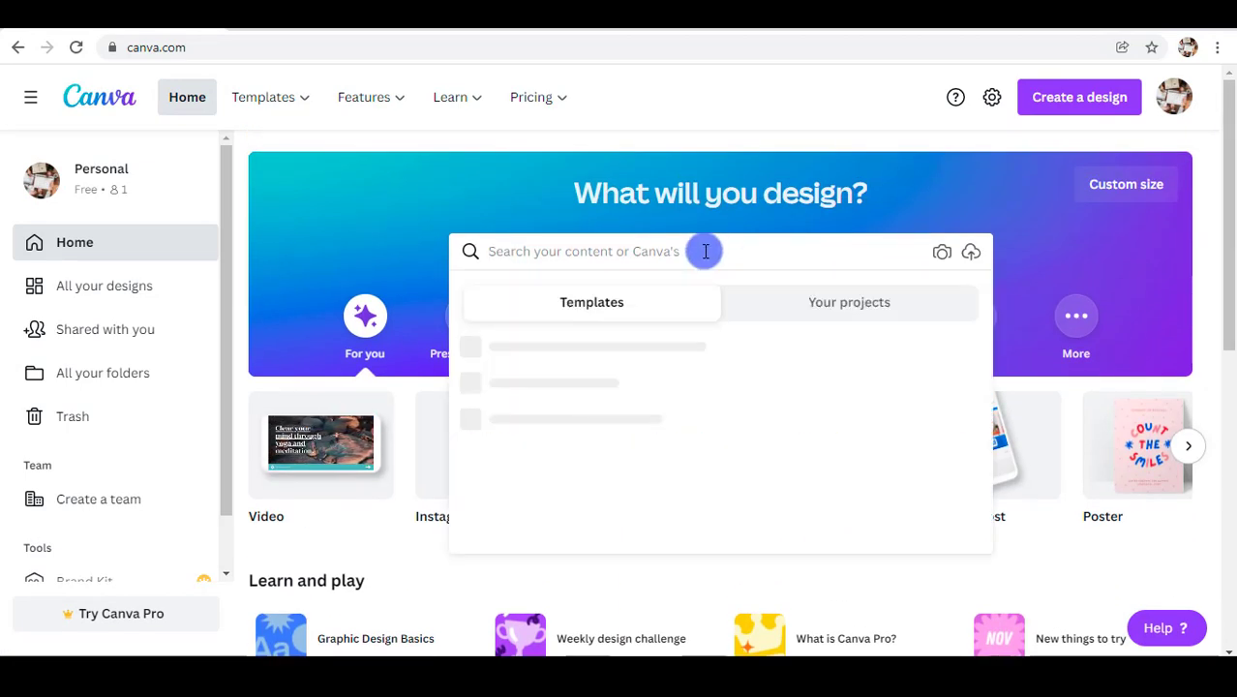
pyautogui.write('face')
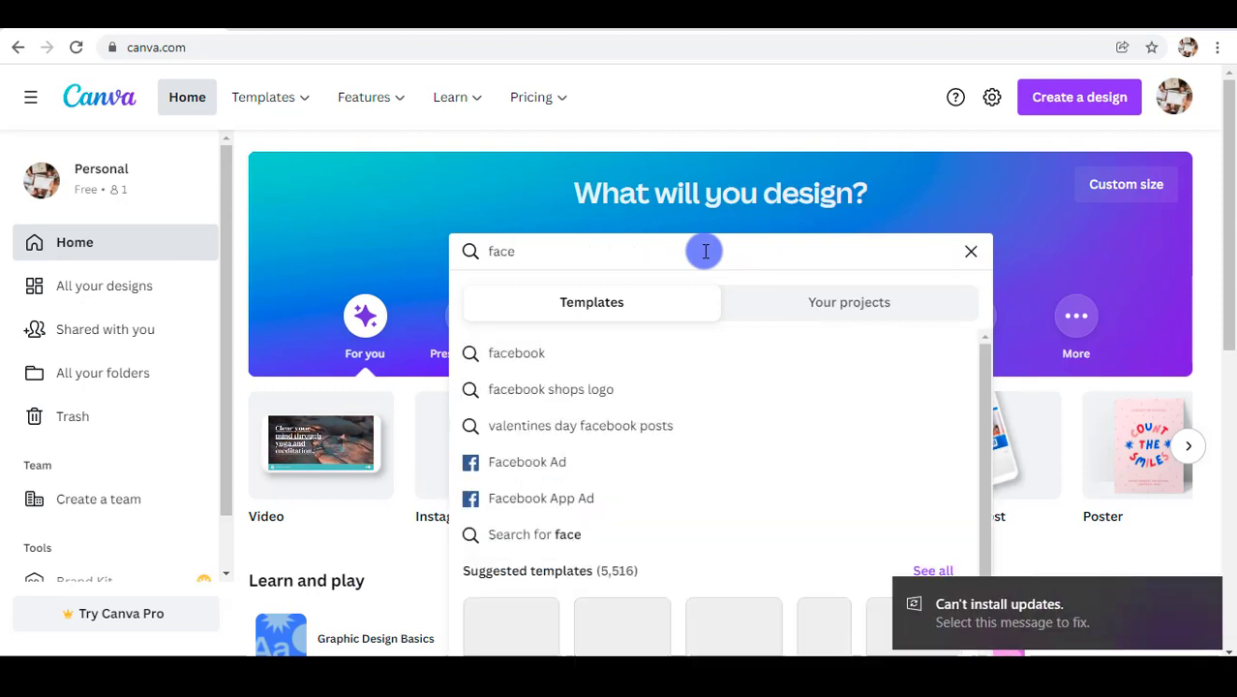
pyautogui.write('bo')
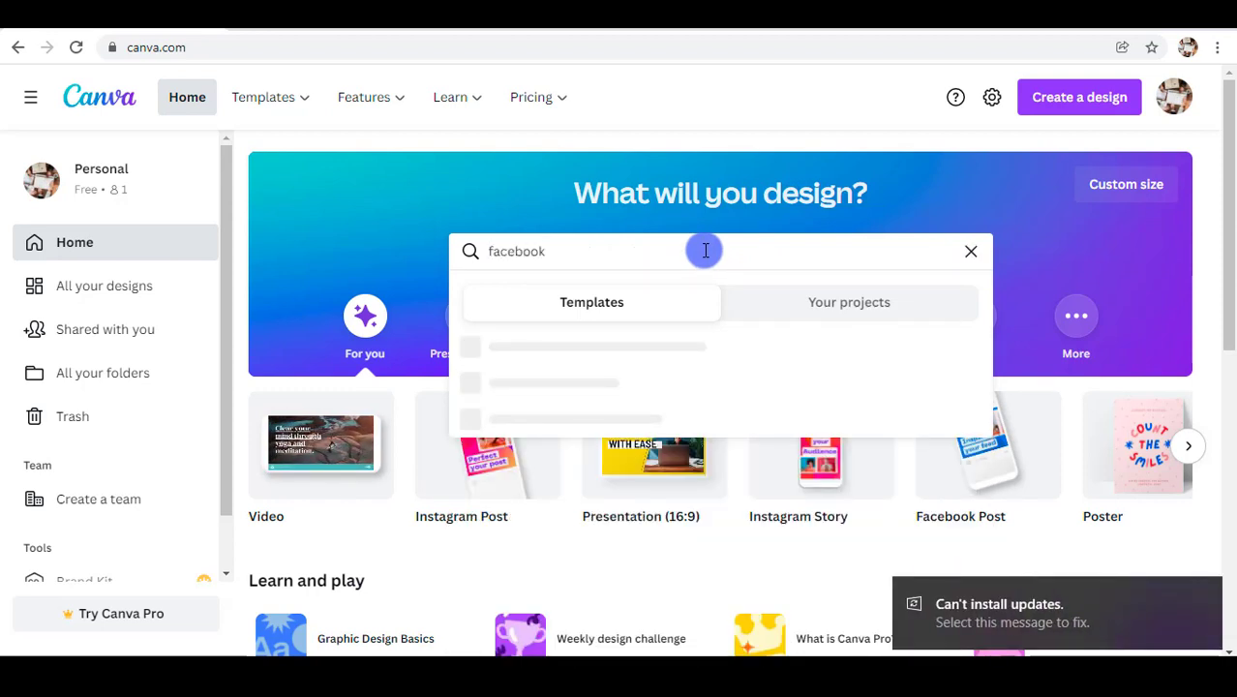
pyautogui.write('ok')
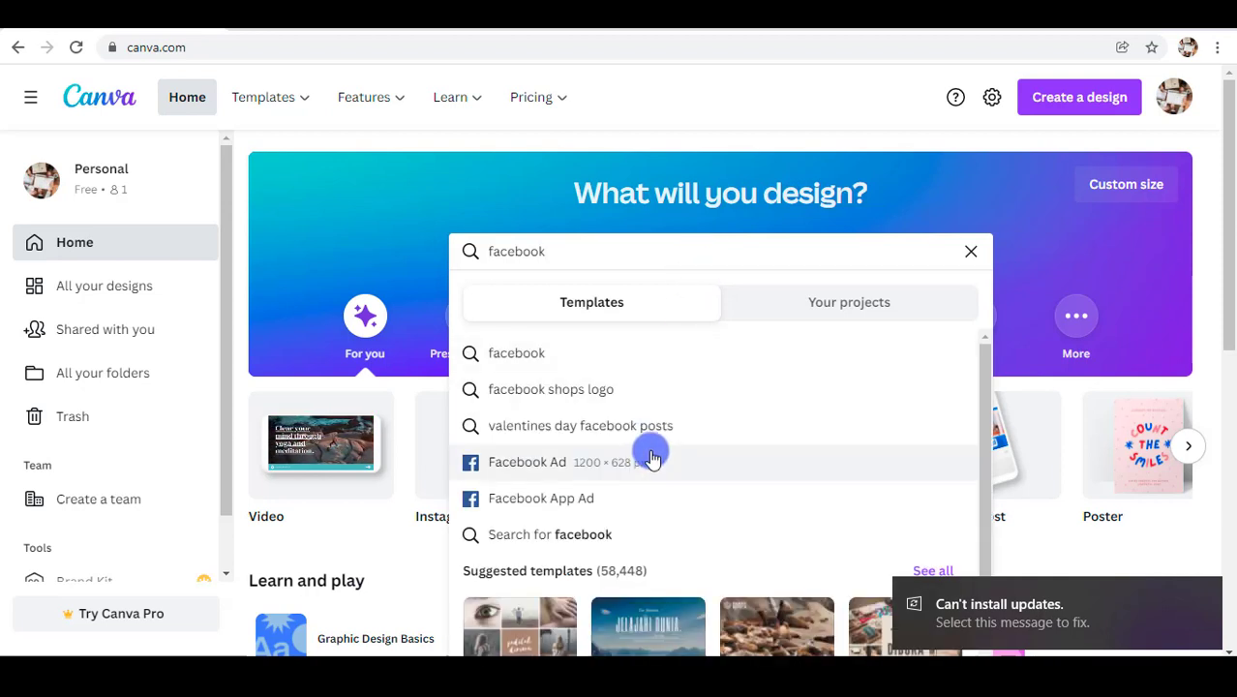
pyautogui.scroll(-1, 651, 450)
pyautogui.scroll(1, 643, 438)
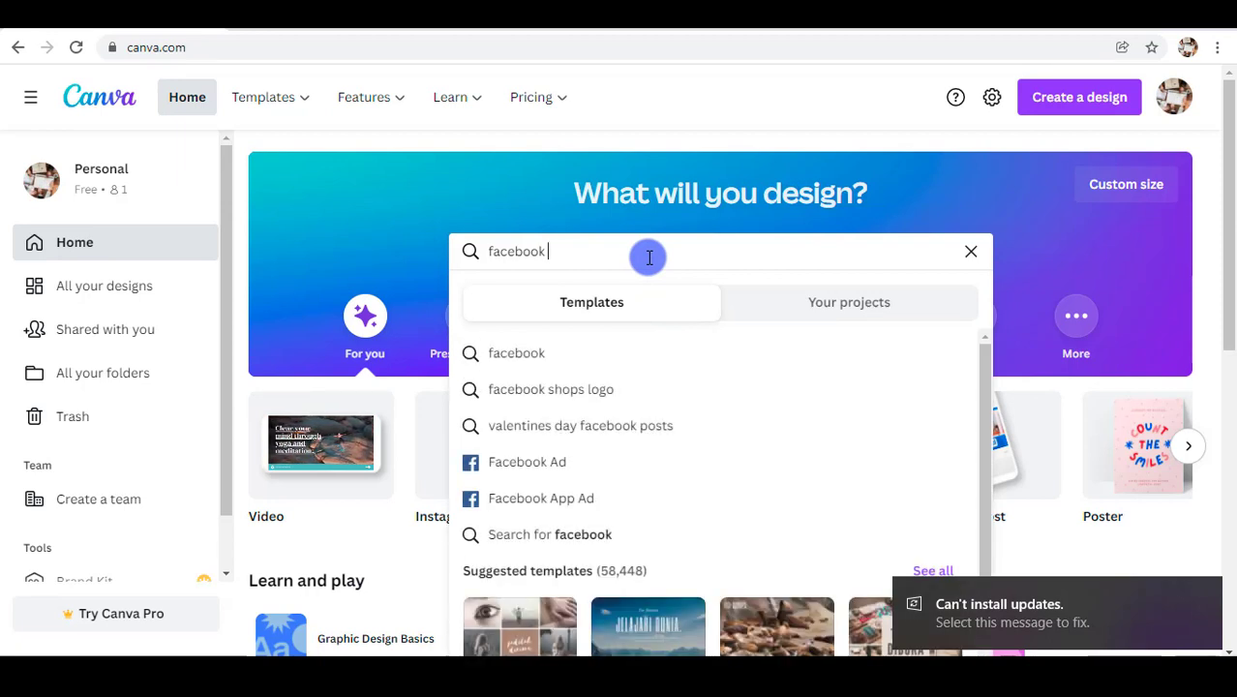
pyautogui.write('post')
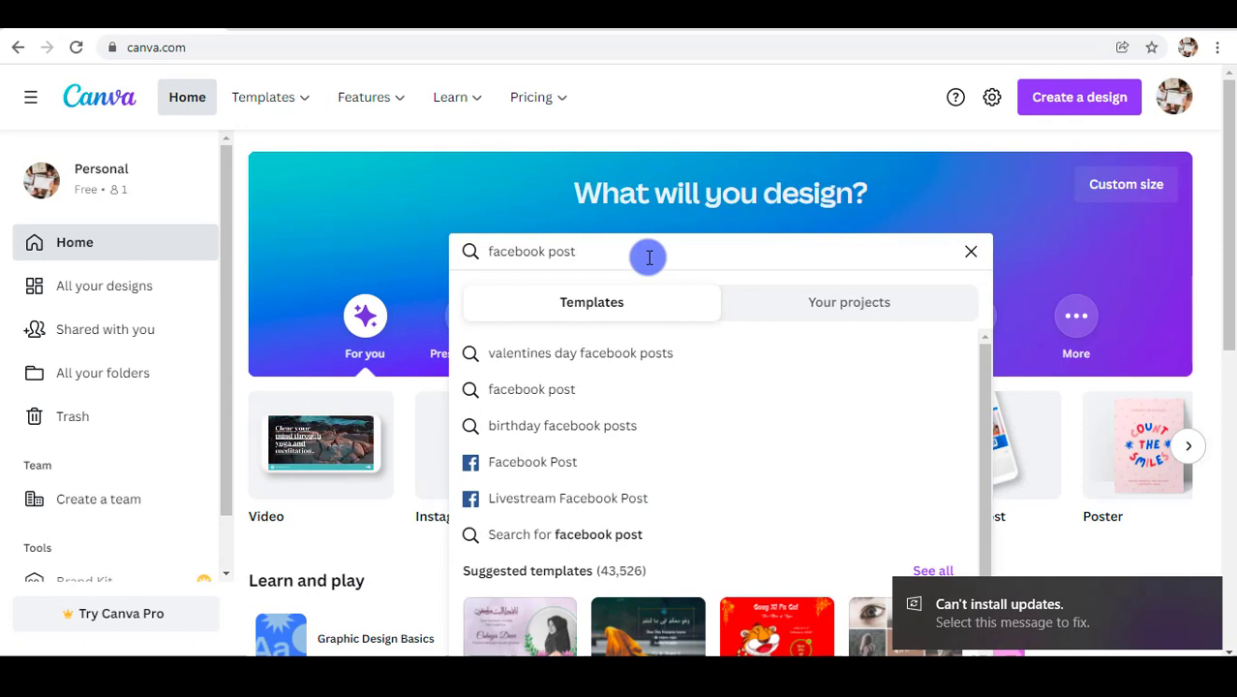
pyautogui.press('Return')
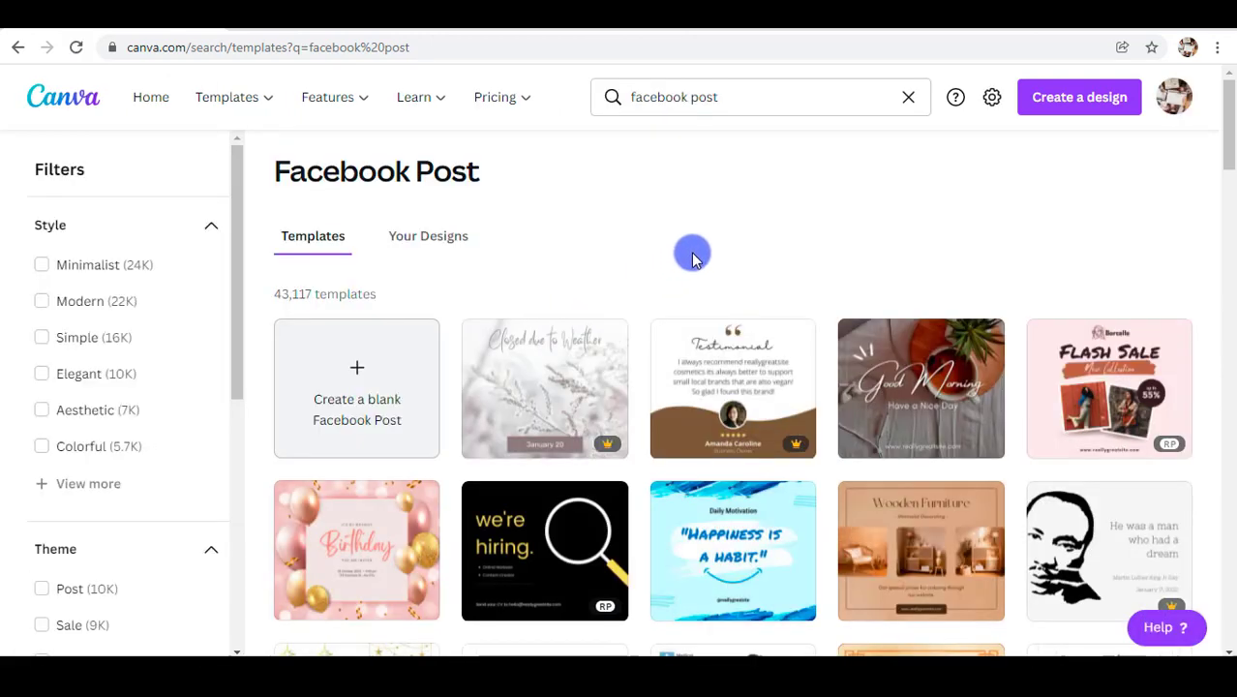
# Step: Look over the Facebook Post templates and their style and theme filters, and create a blank Facebook Post design
pyautogui.scroll(-2, 692, 255)
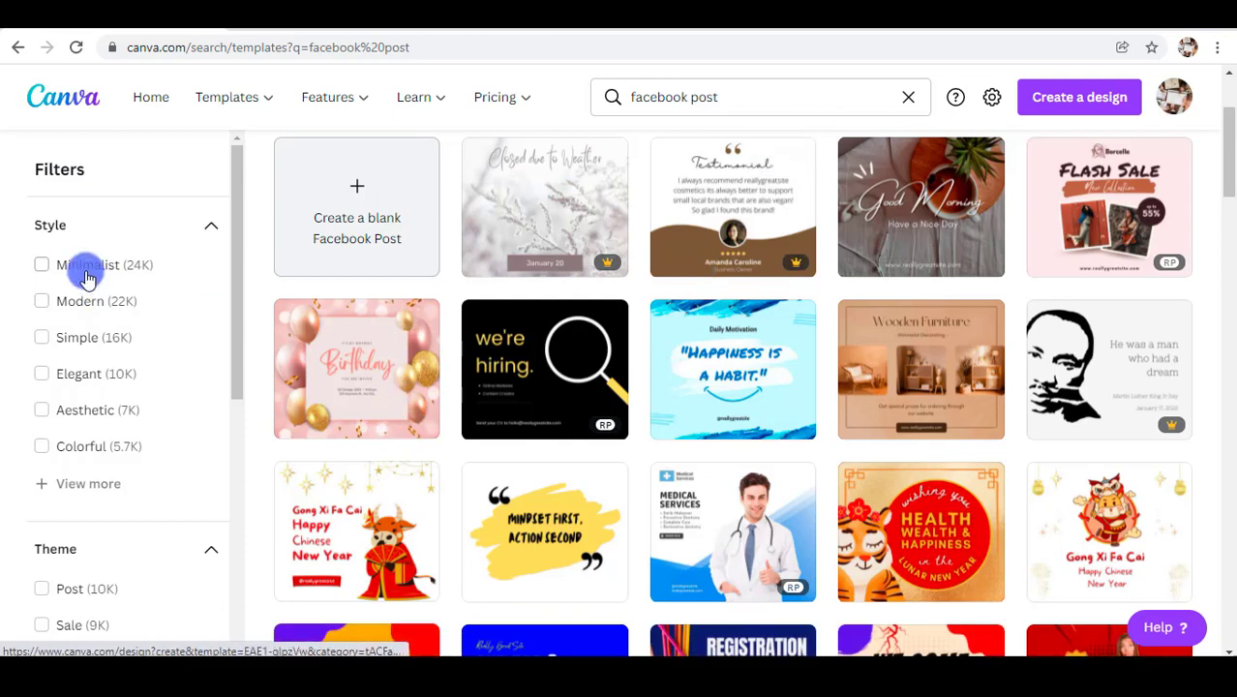
pyautogui.scroll(-2, 123, 443)
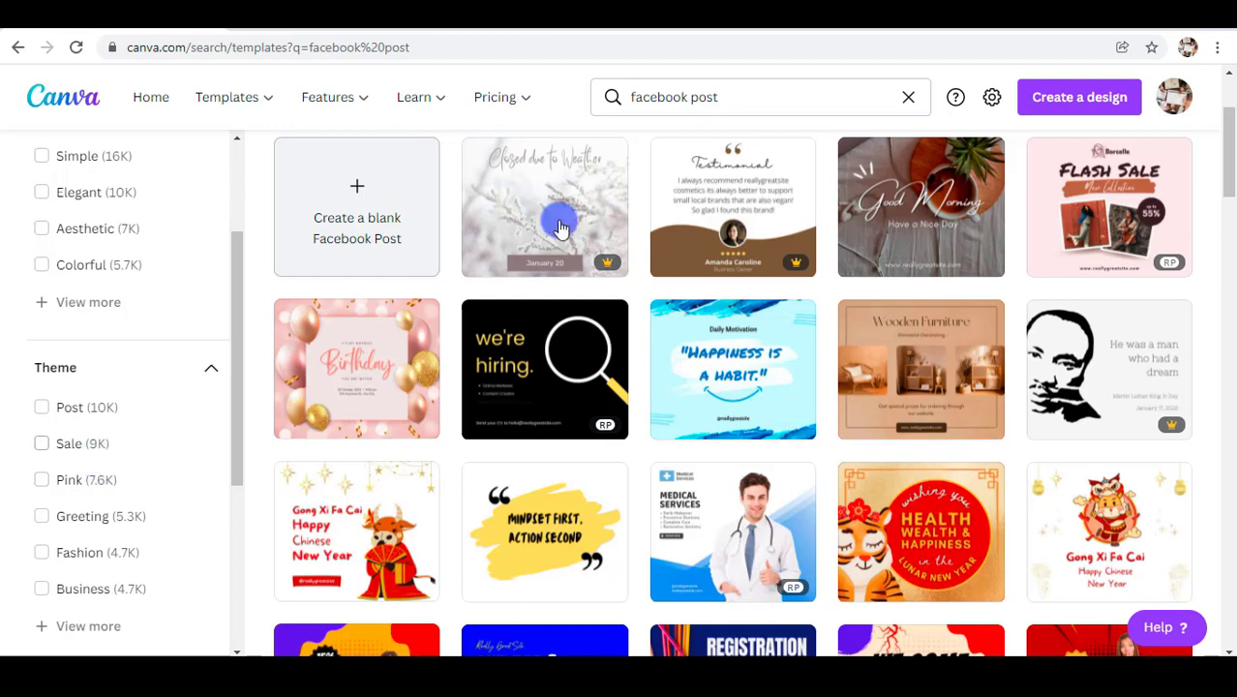
pyautogui.scroll(2, 486, 265)
pyautogui.scroll(2, 116, 291)
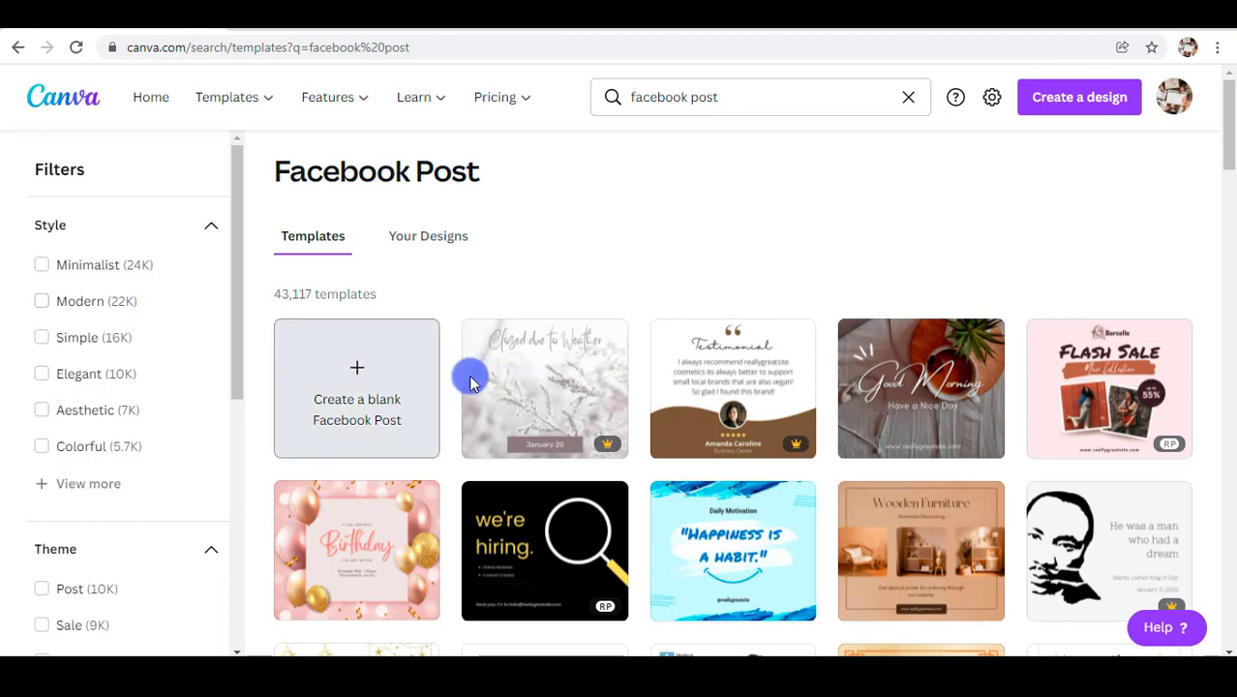
pyautogui.click(376, 420)
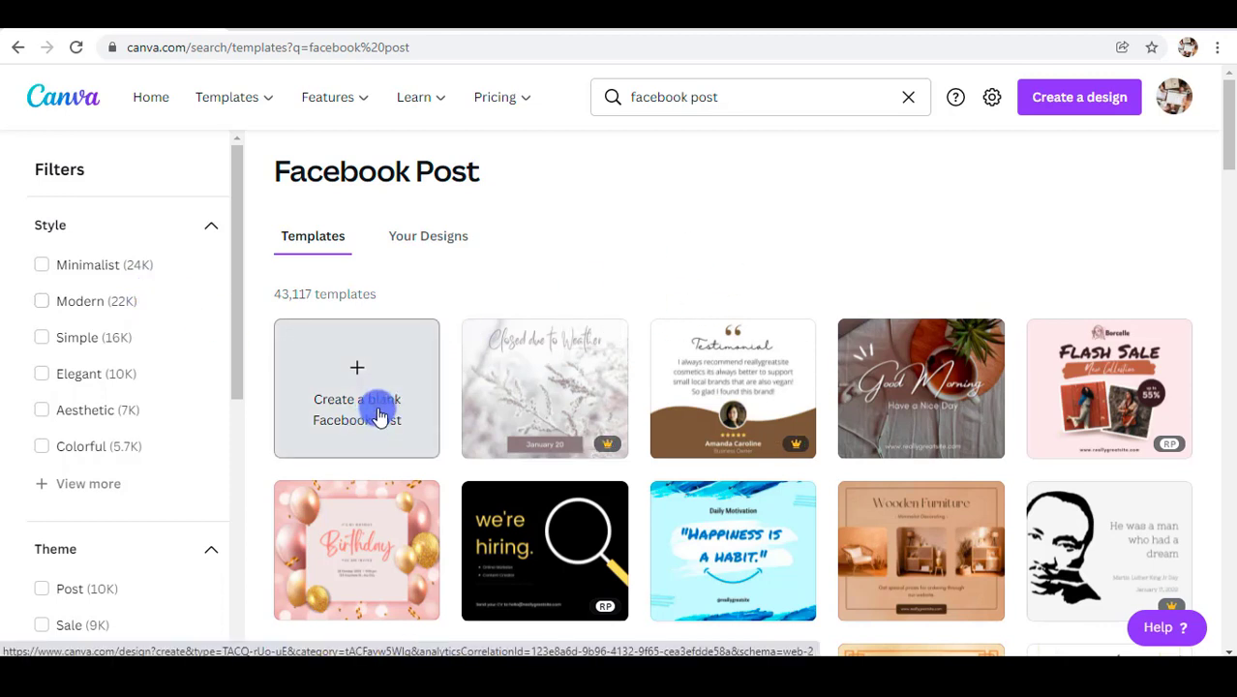
pyautogui.click(390, 400)
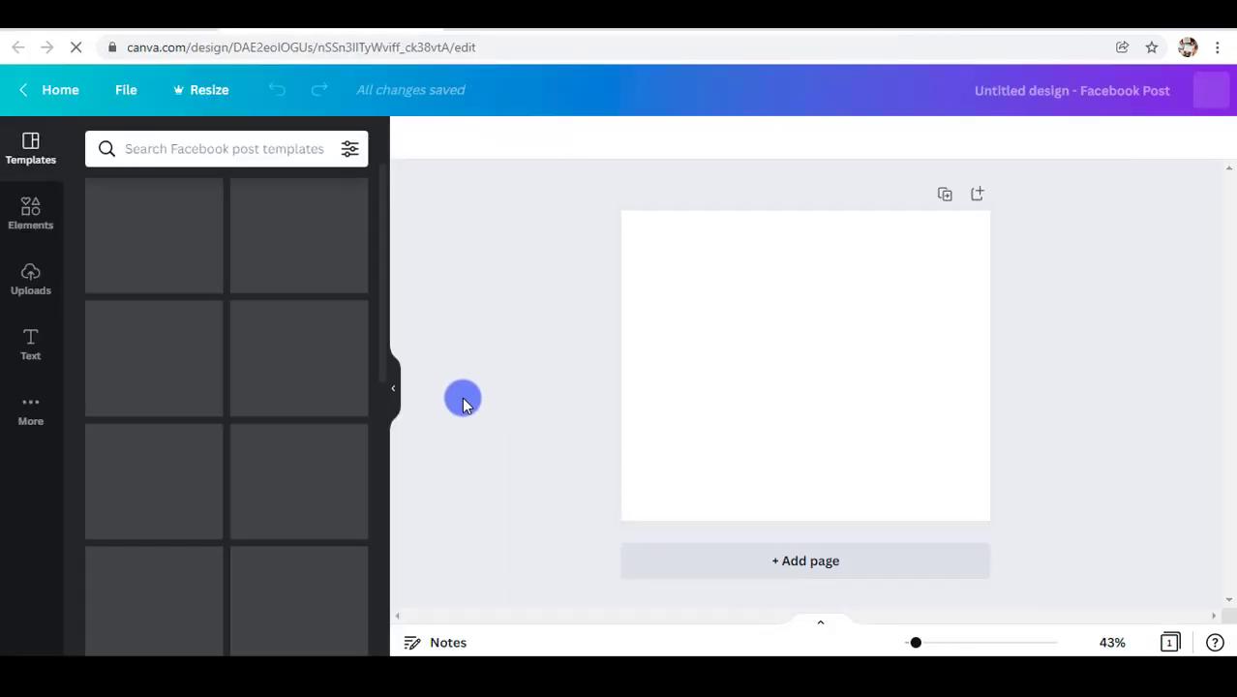
# Step: Search the Facebook post templates for "insurance" and look through the matching designs
pyautogui.click(199, 148)
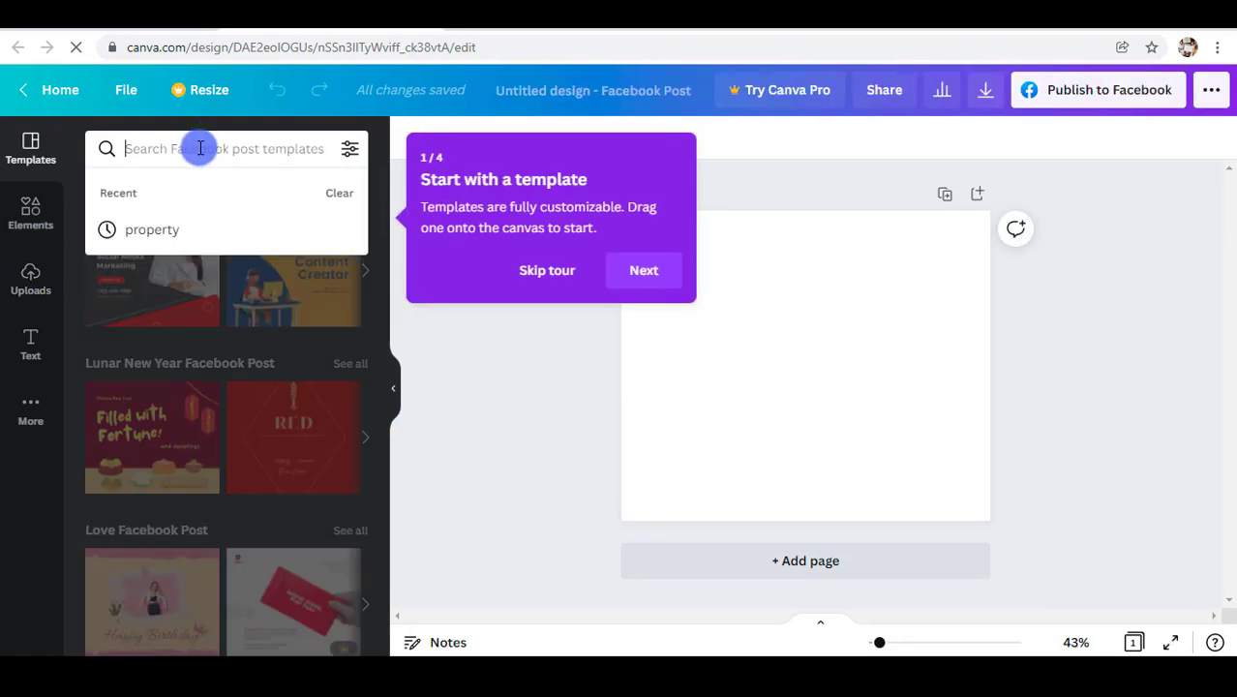
pyautogui.write('ins')
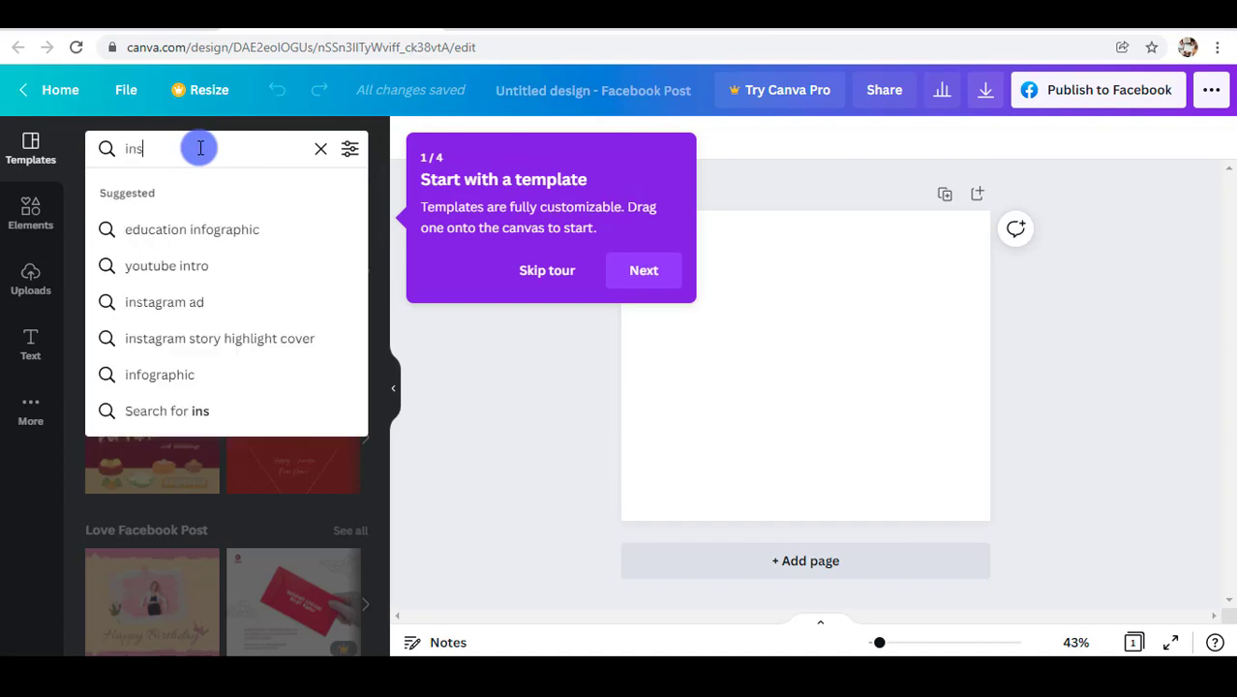
pyautogui.write('urance')
pyautogui.press('Return')
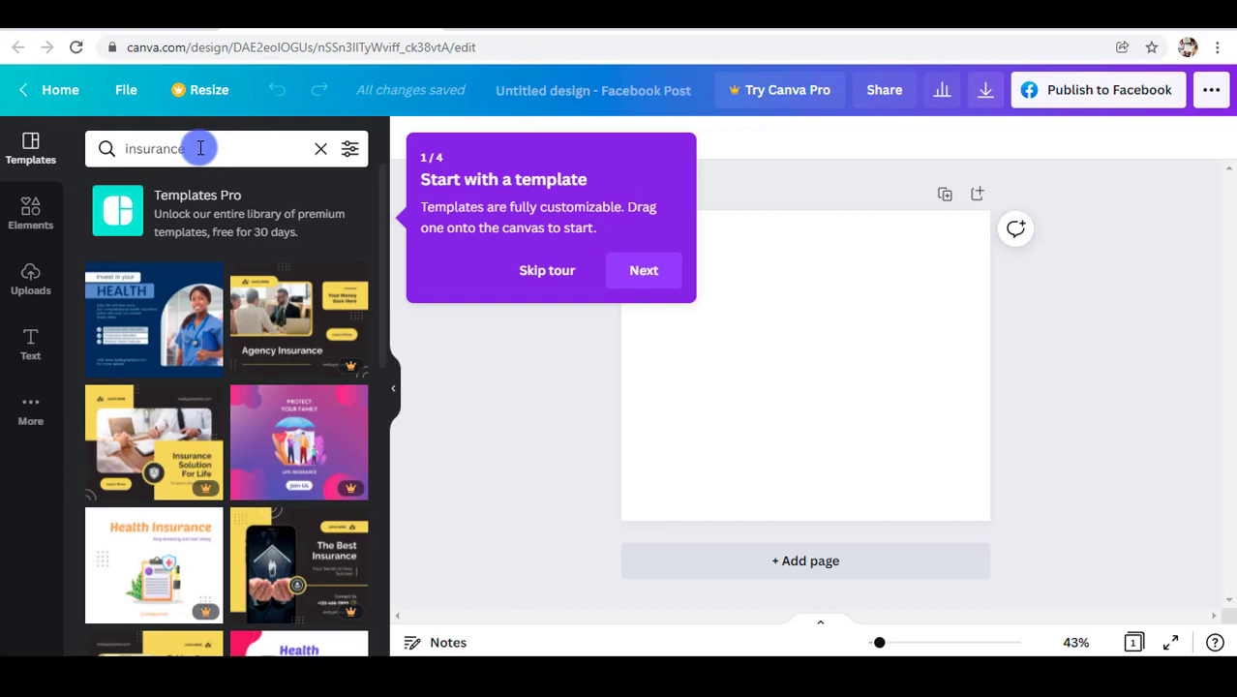
pyautogui.scroll(-3, 158, 420)
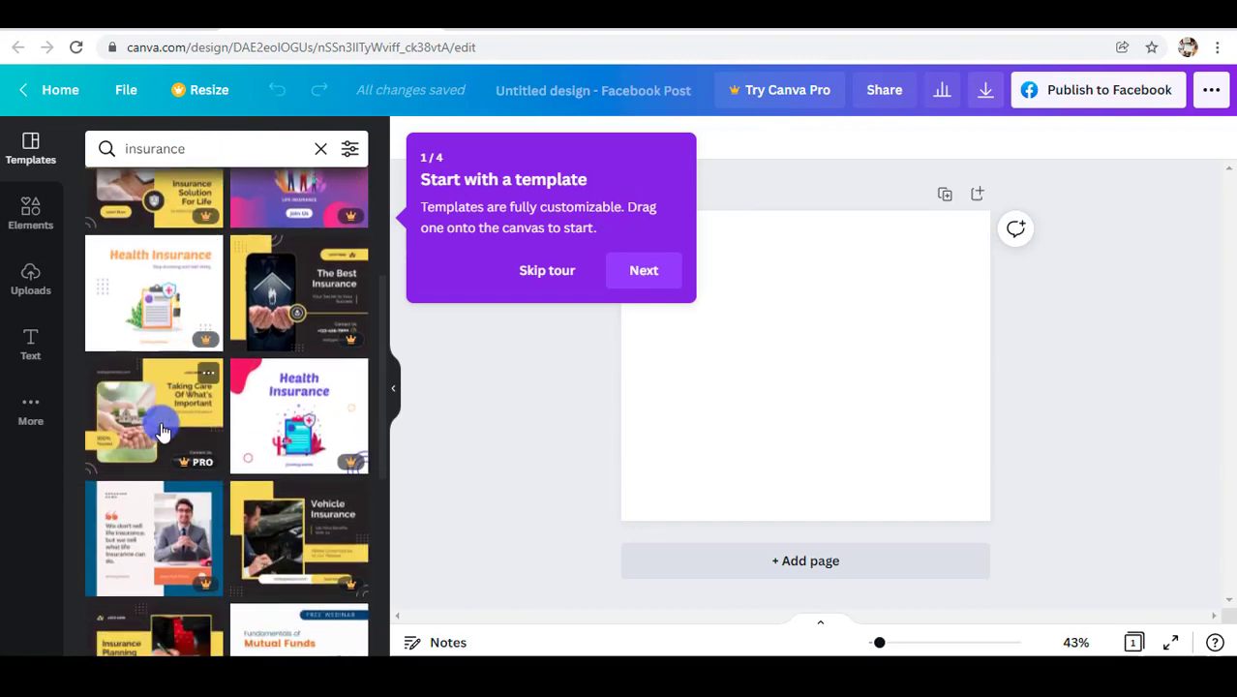
pyautogui.scroll(-1, 162, 431)
pyautogui.scroll(5, 154, 213)
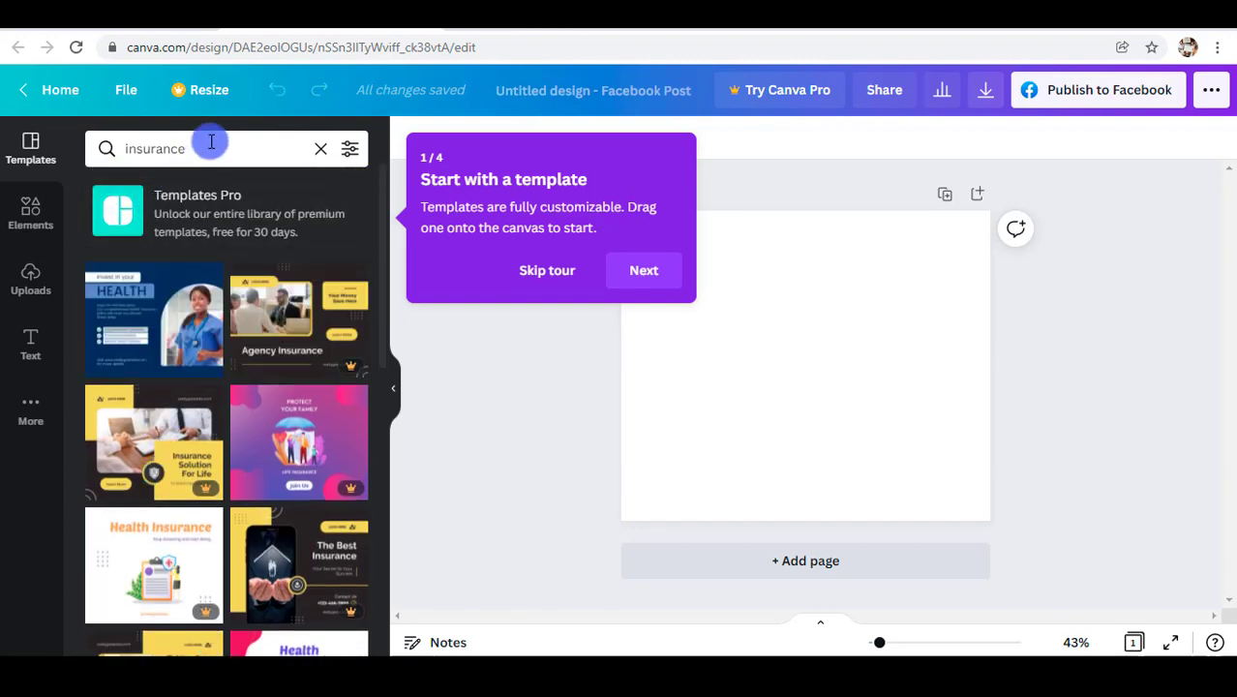
# Step: Search the Facebook post templates for "property", replacing the insurance search
pyautogui.click(211, 142)
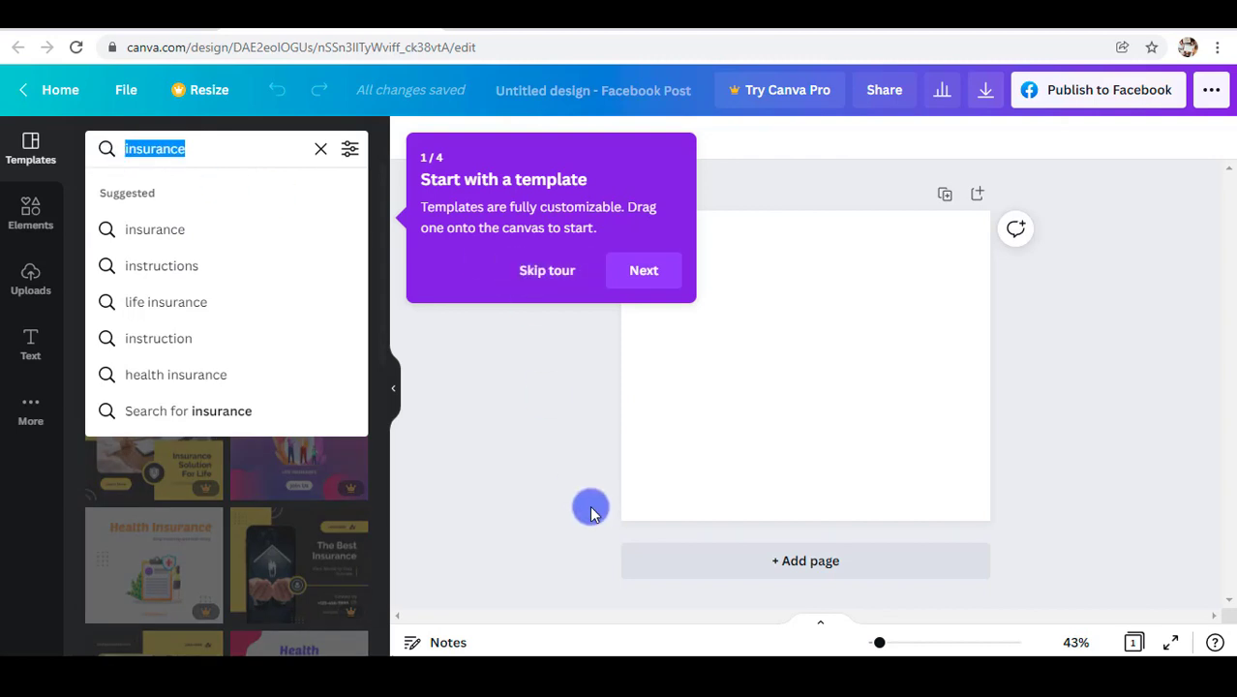
pyautogui.write('property')
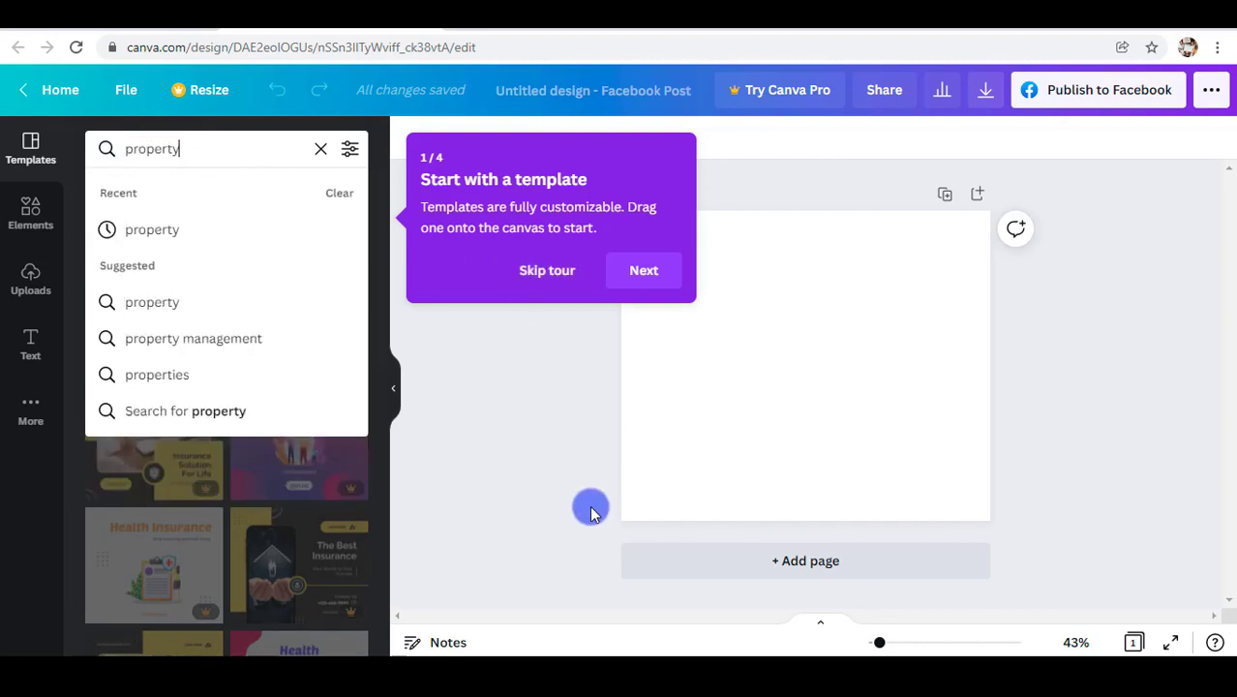
pyautogui.press('Return')
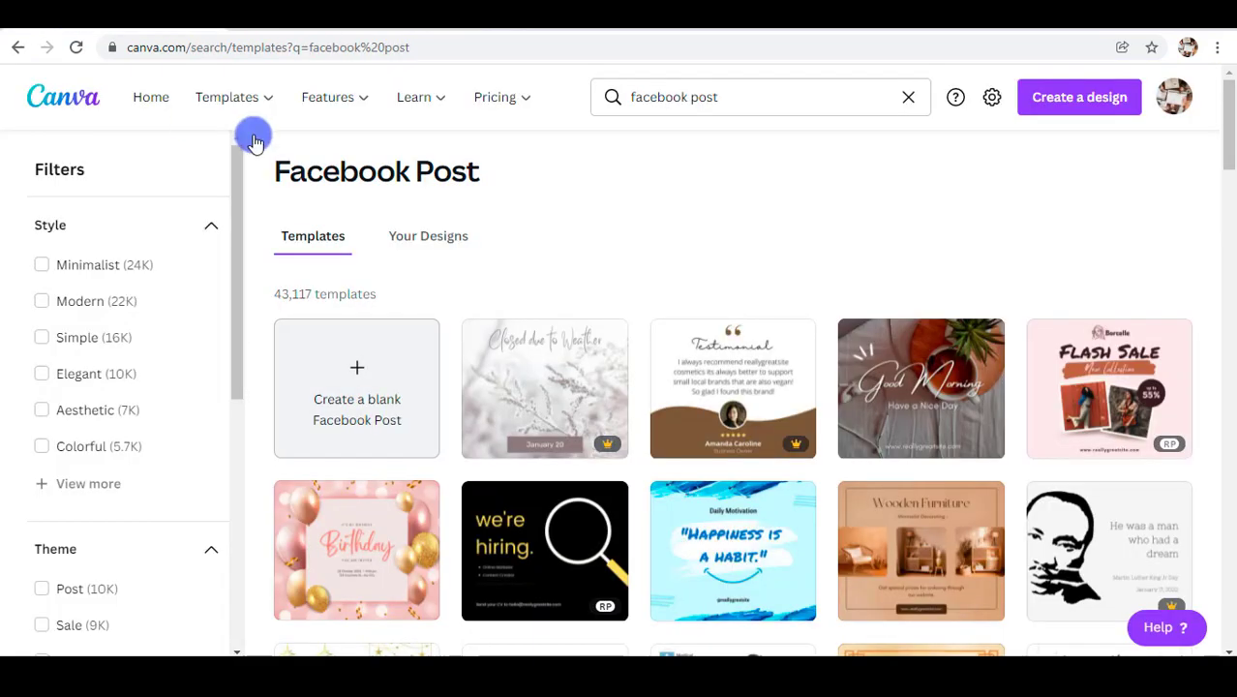
pyautogui.click(344, 25)
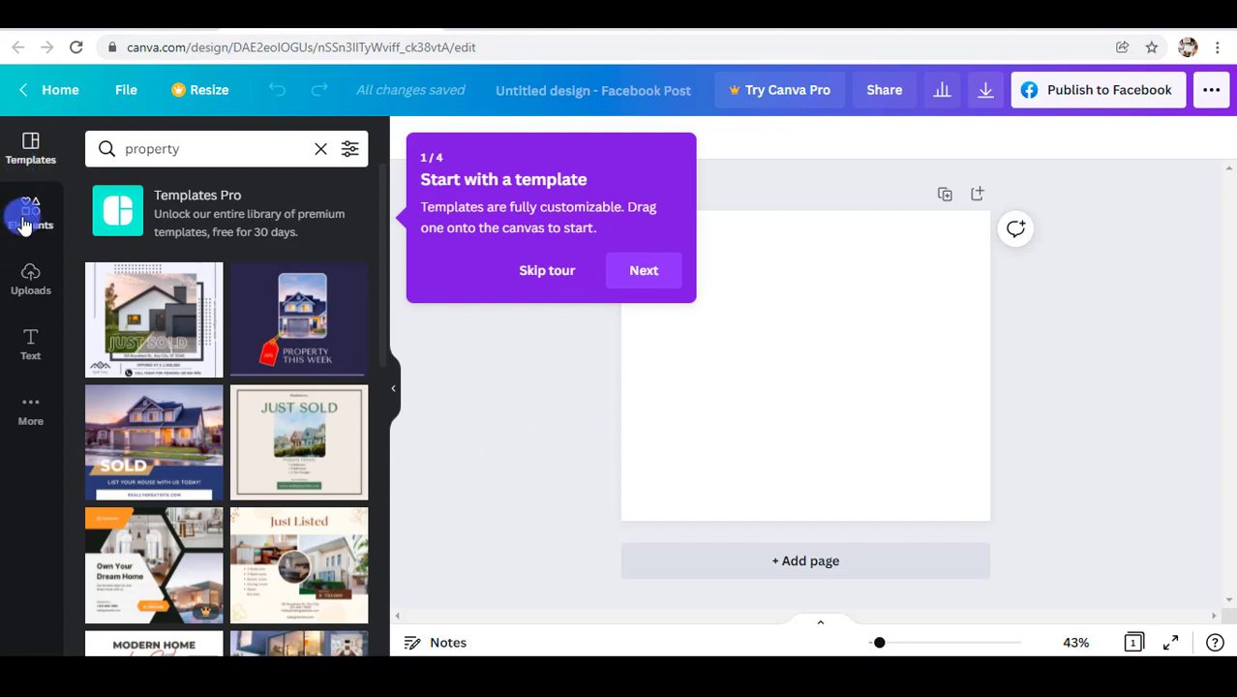
# Step: Browse the additional Canva content and apps, from photos and charts to the media import options
pyautogui.click(27, 412)
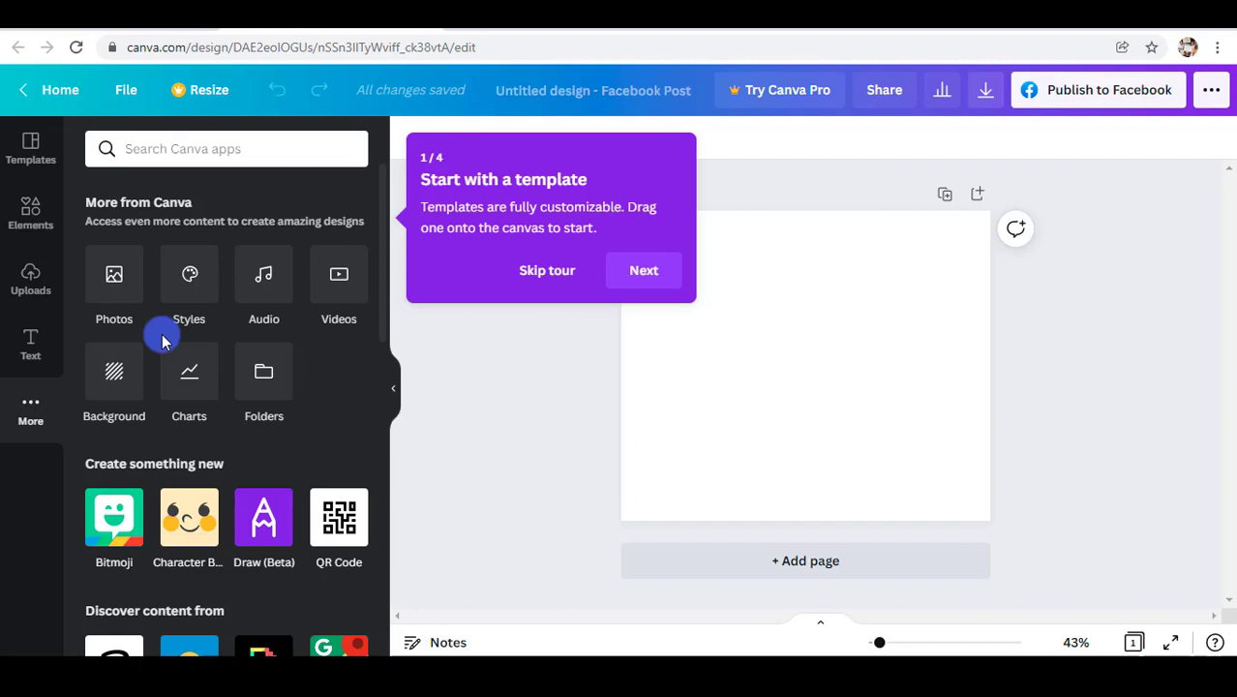
pyautogui.scroll(-6, 161, 339)
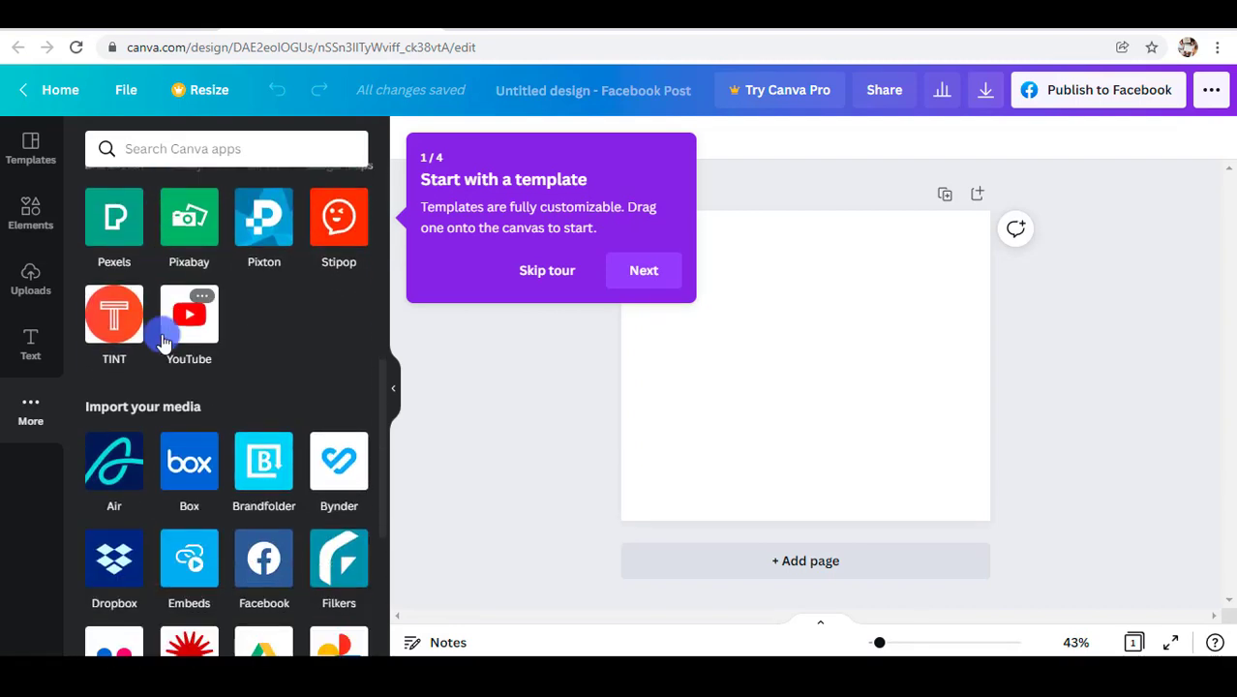
pyautogui.scroll(-2, 165, 342)
pyautogui.scroll(7, 162, 333)
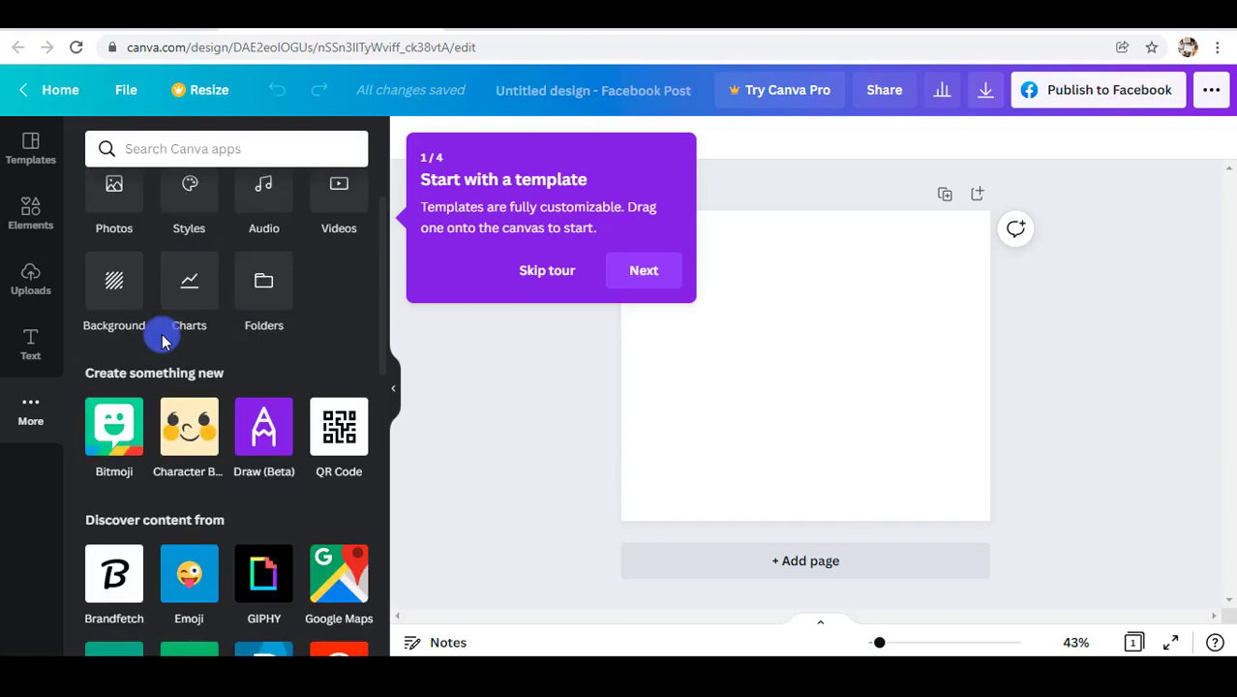
pyautogui.scroll(2, 162, 338)
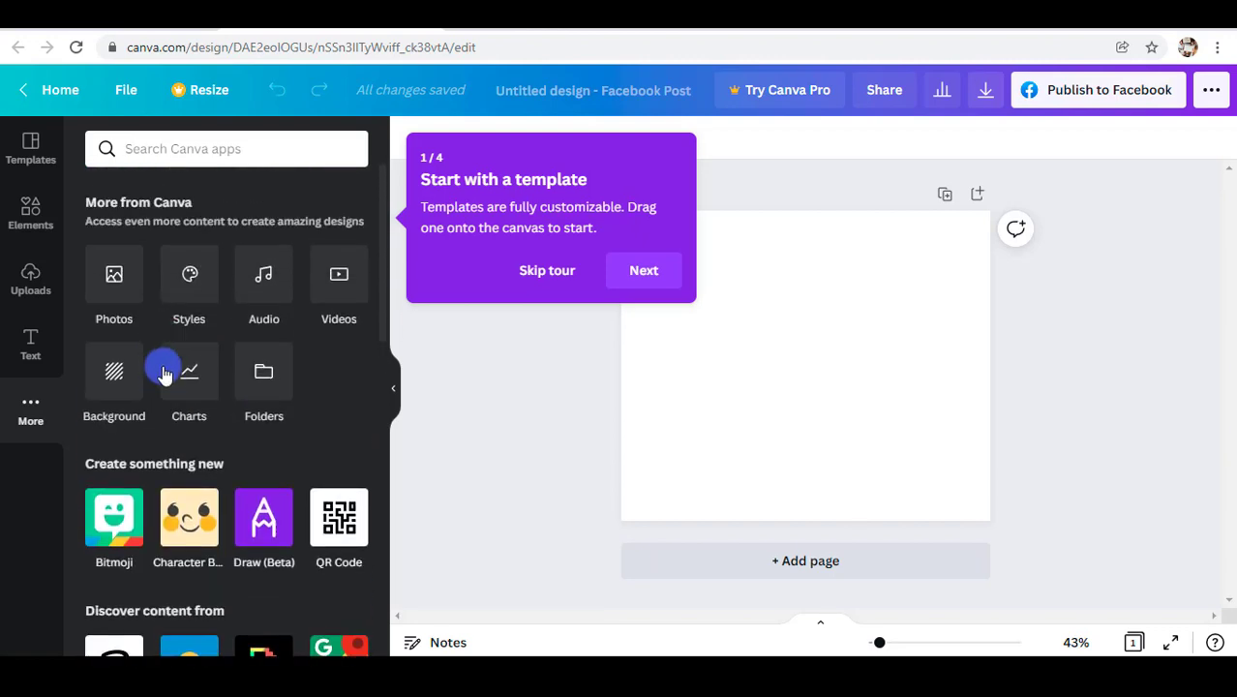
# Step: Return to the property templates, try the "Own Your Dream Home" Pro template and dismiss the Canva Pro trial offer
pyautogui.click(25, 145)
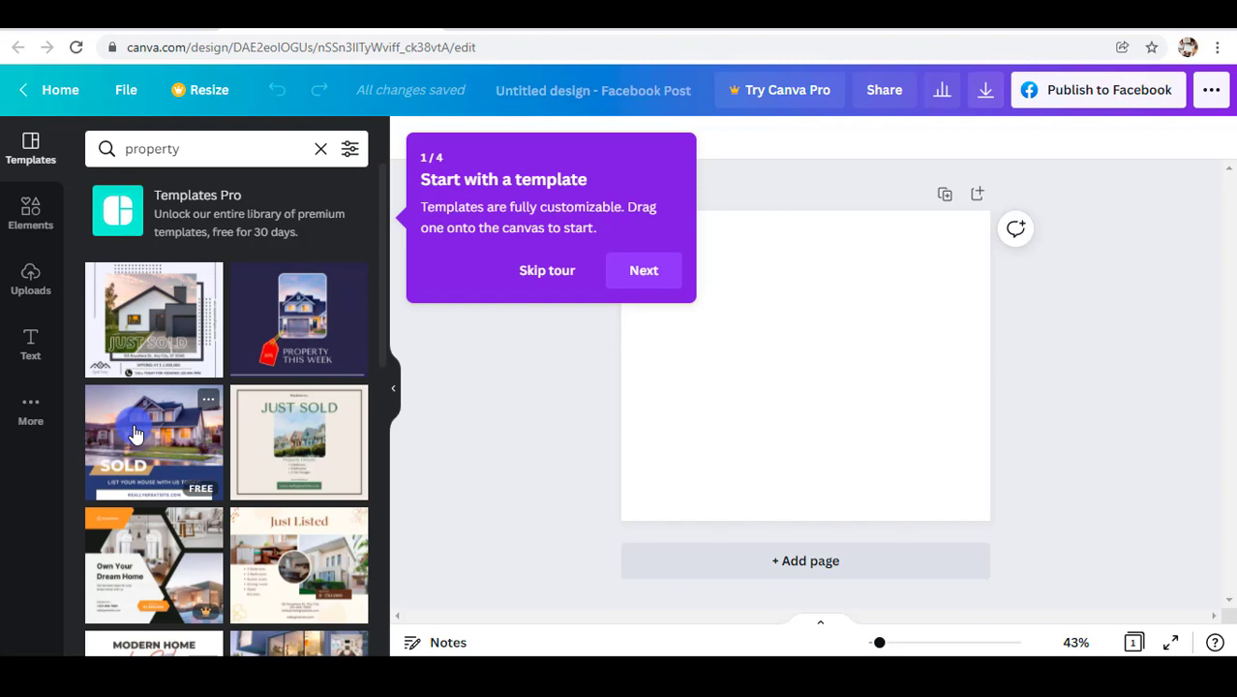
pyautogui.click(146, 549)
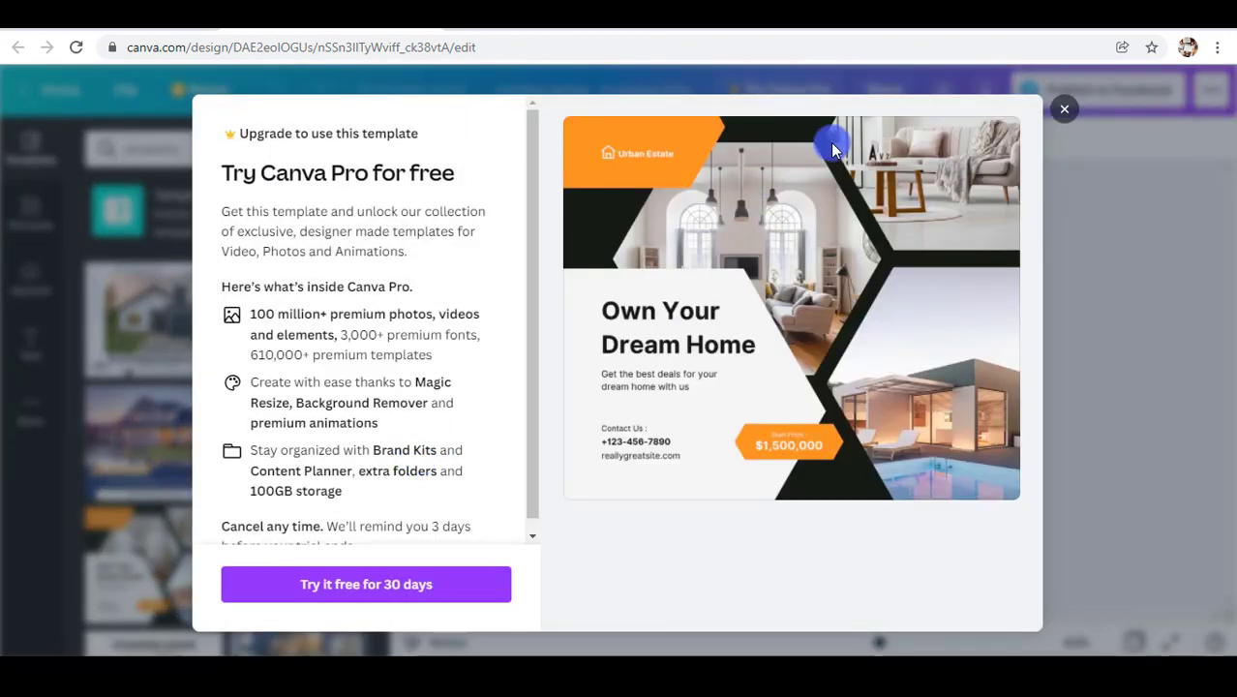
pyautogui.click(1062, 114)
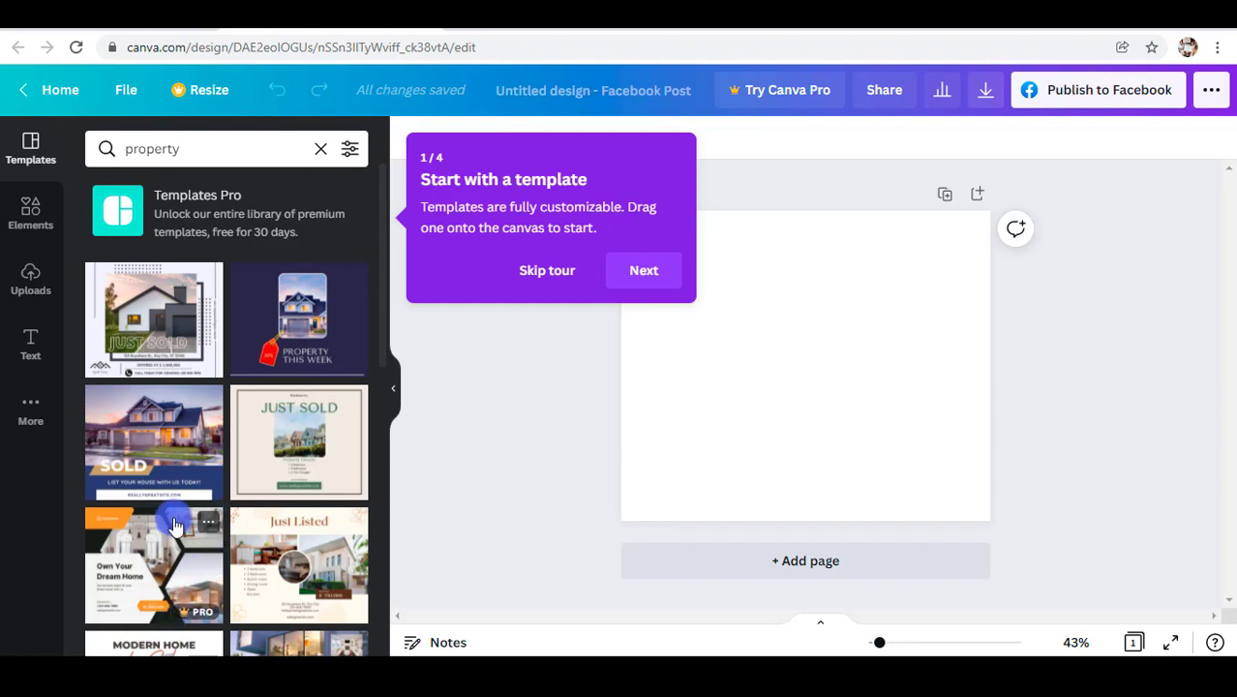
# Step: Apply the "Just Listed" property template to the blank Facebook post and skip the introductory tour
pyautogui.scroll(-2, 175, 524)
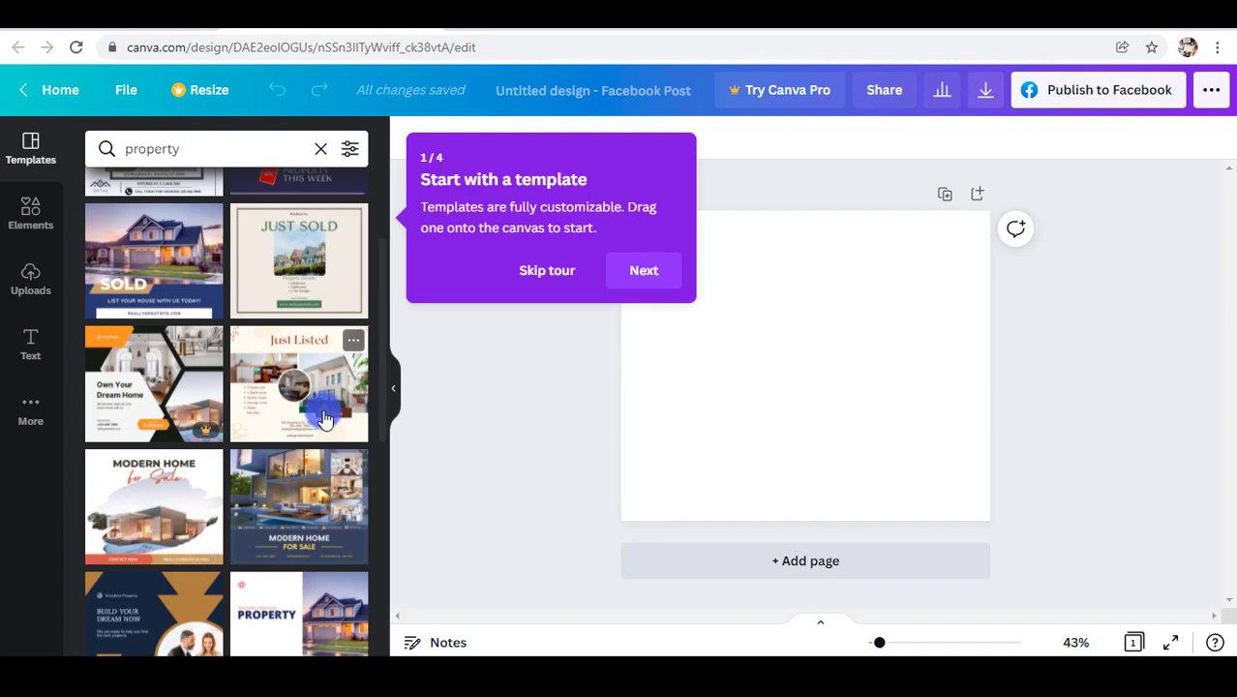
pyautogui.moveTo(323, 418)
pyautogui.mouseDown()
pyautogui.moveTo(308, 425)
pyautogui.moveTo(310, 403)
pyautogui.mouseUp()
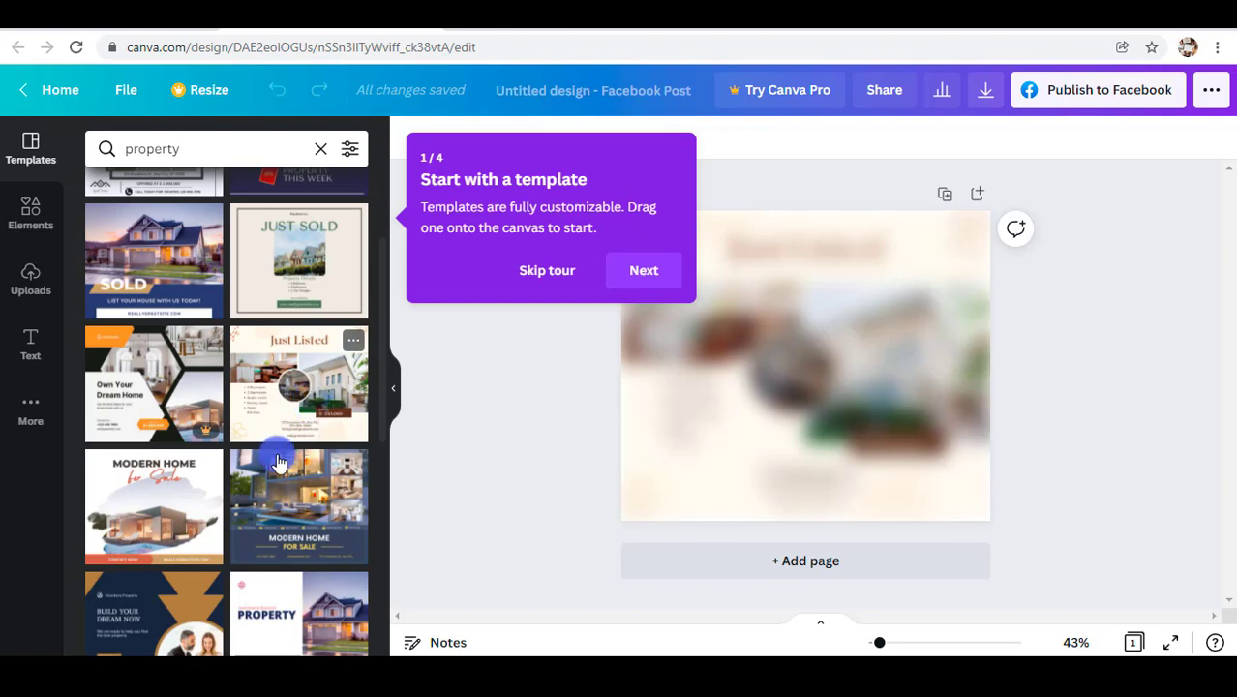
pyautogui.click(662, 271)
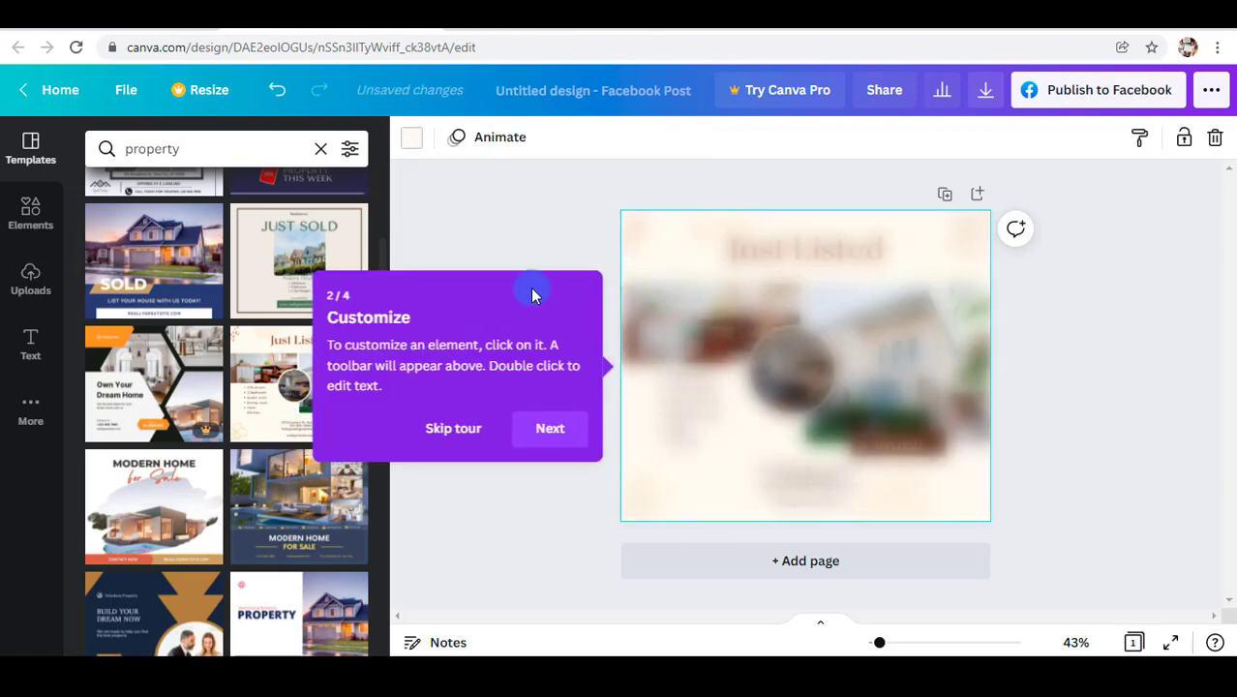
pyautogui.click(463, 429)
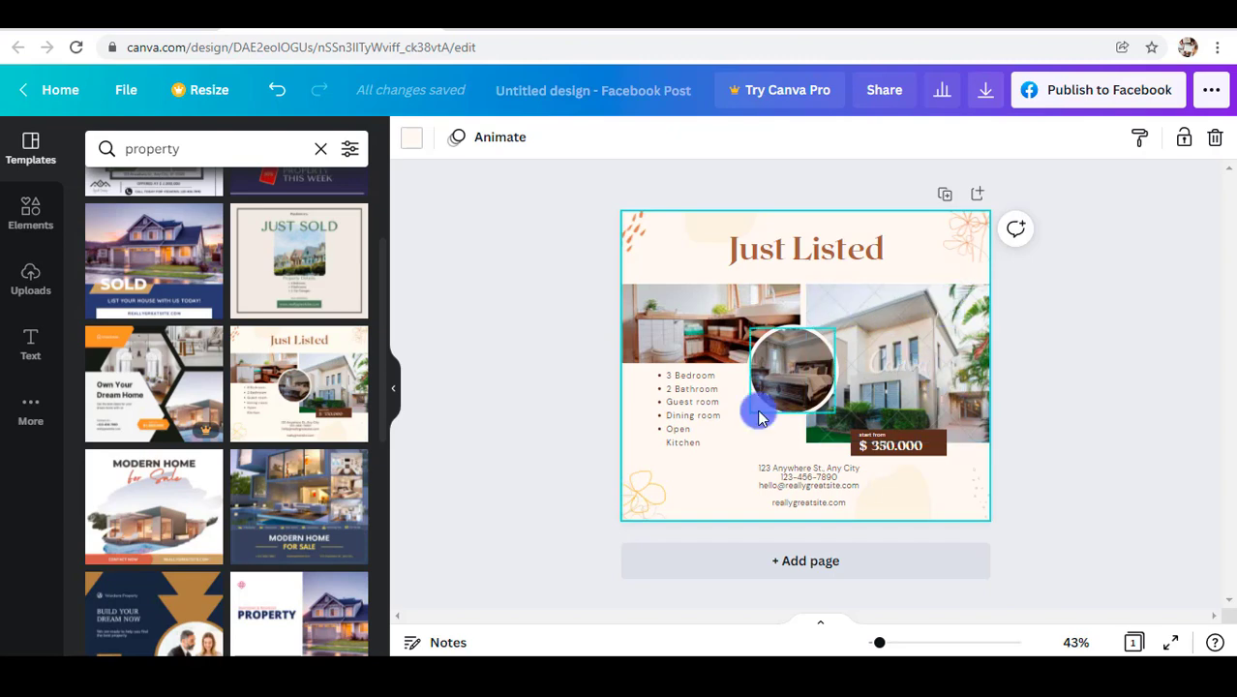
# Step: Delete the large house exterior photo from its frame in the Just Listed design
pyautogui.click(933, 346)
pyautogui.press('Delete')
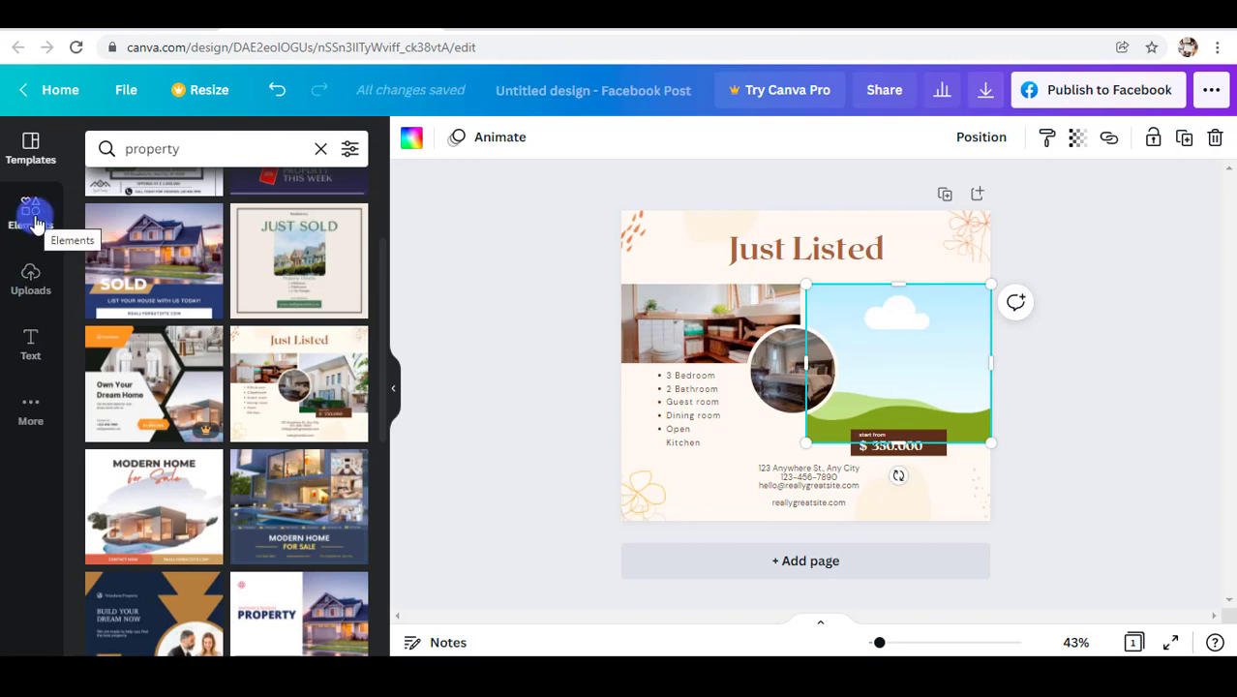
# Step: Look through the available element categories, from lines, shapes and graphics down to frames and grids
pyautogui.click(35, 223)
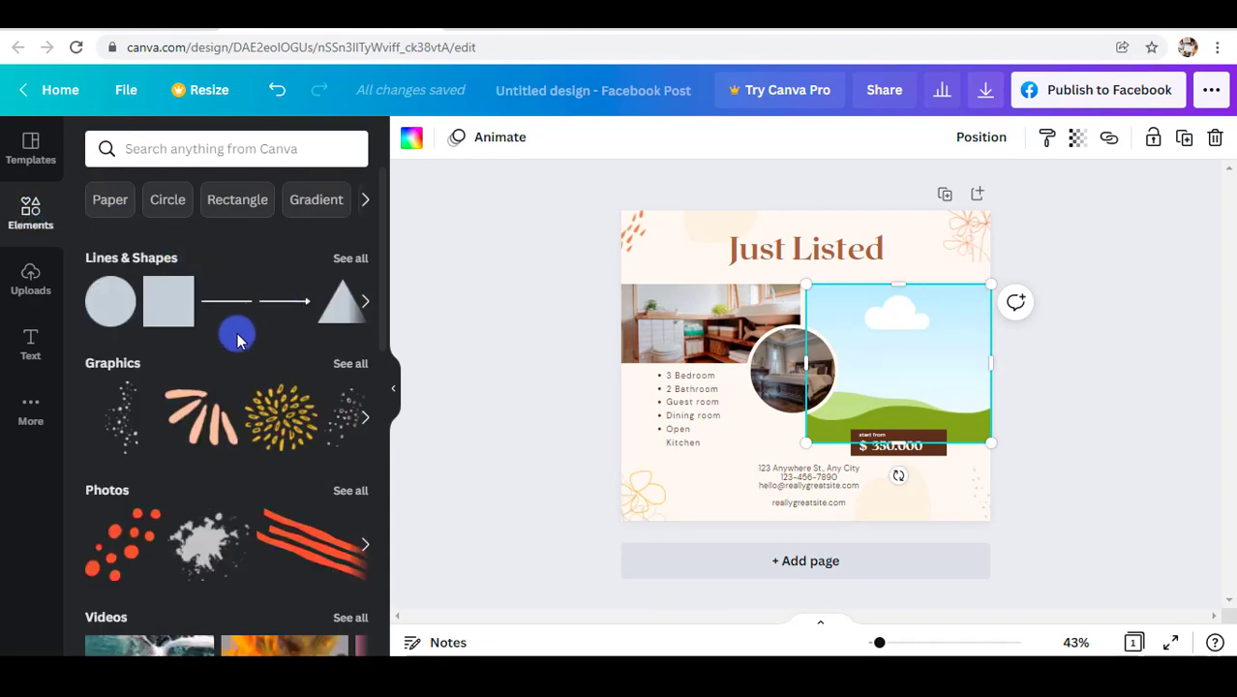
pyautogui.scroll(-2, 240, 323)
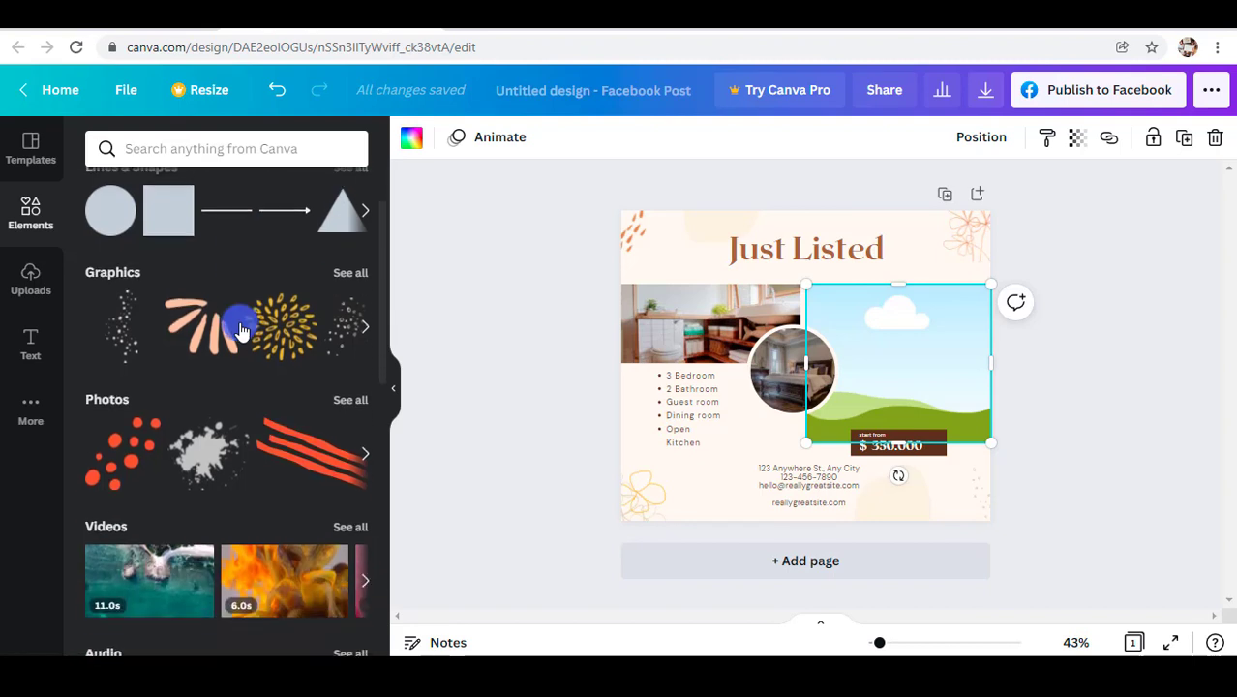
pyautogui.scroll(2, 240, 323)
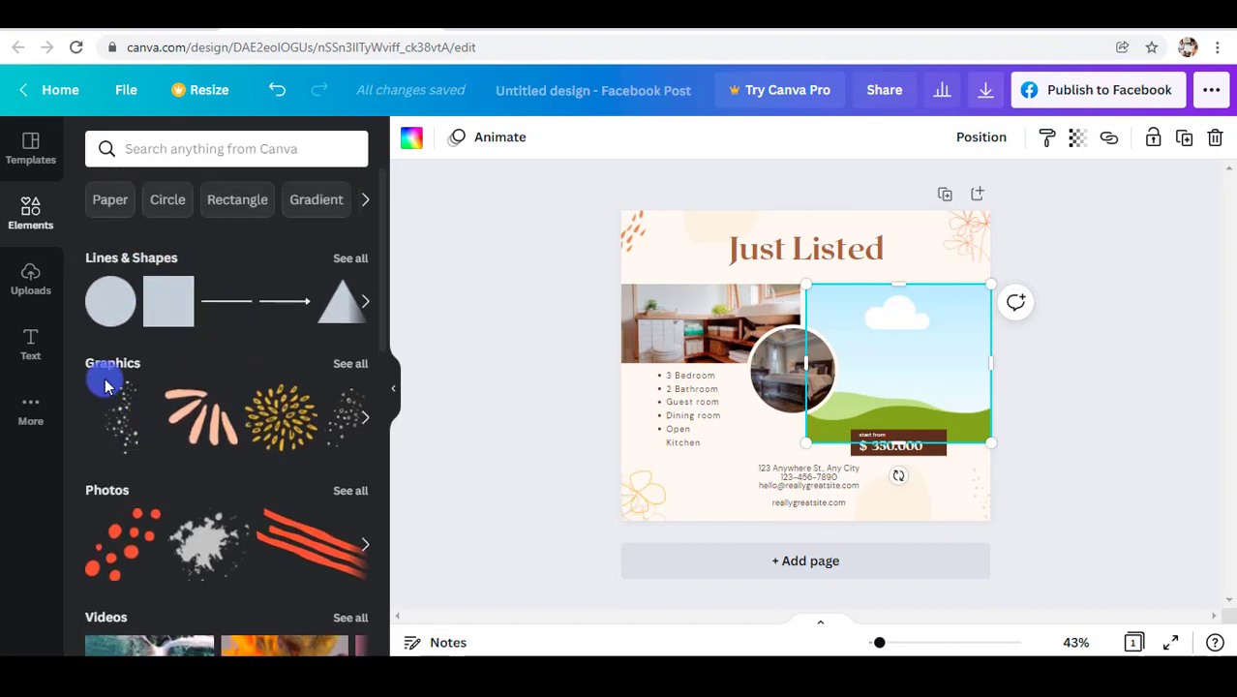
pyautogui.scroll(-2, 107, 385)
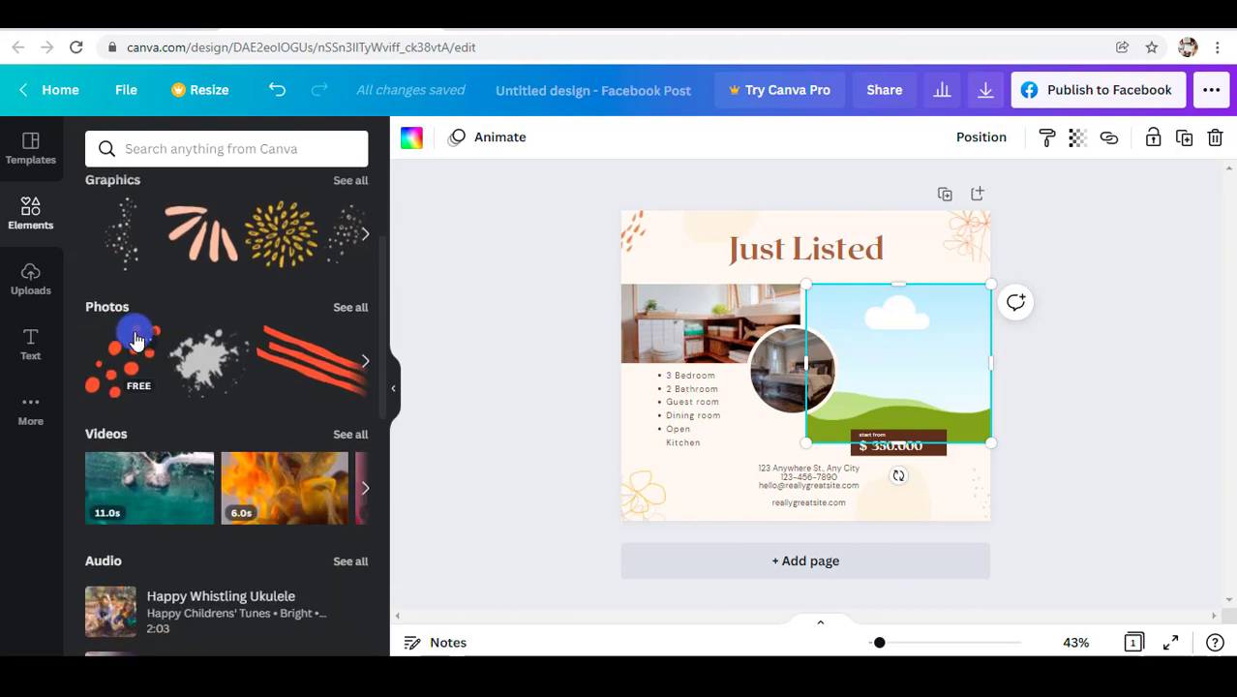
pyautogui.scroll(-1, 124, 367)
pyautogui.scroll(-1, 140, 426)
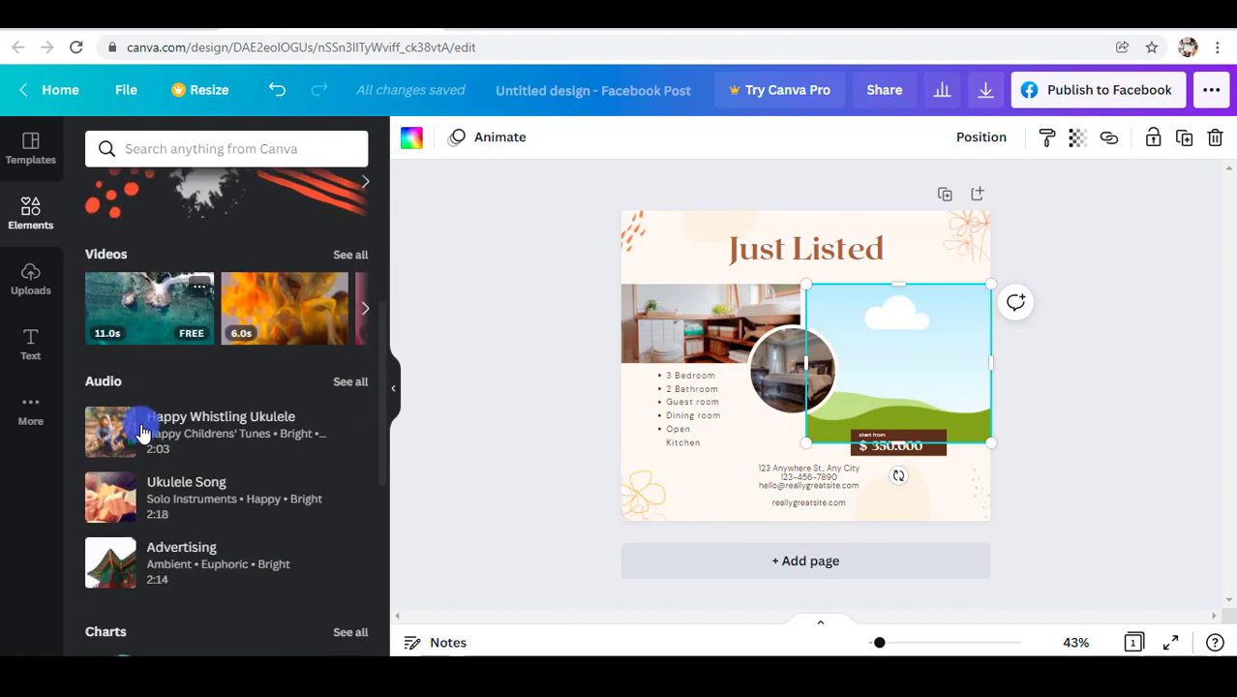
pyautogui.scroll(-2, 153, 520)
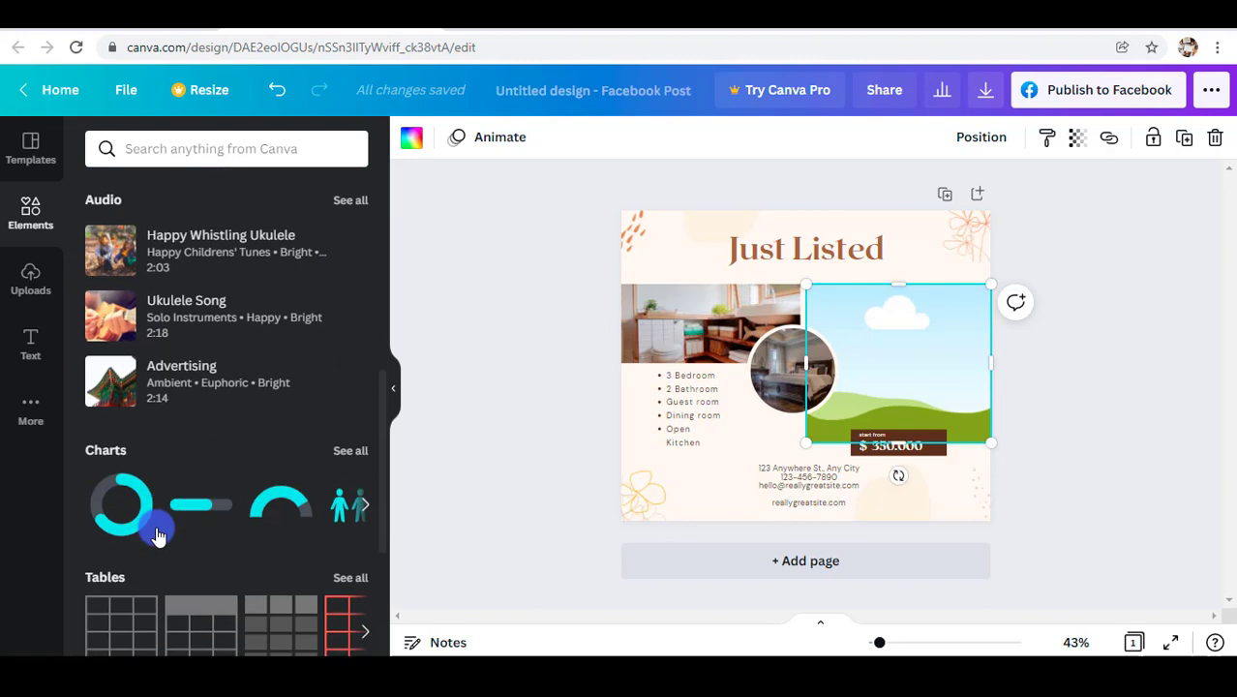
pyautogui.scroll(-2, 159, 535)
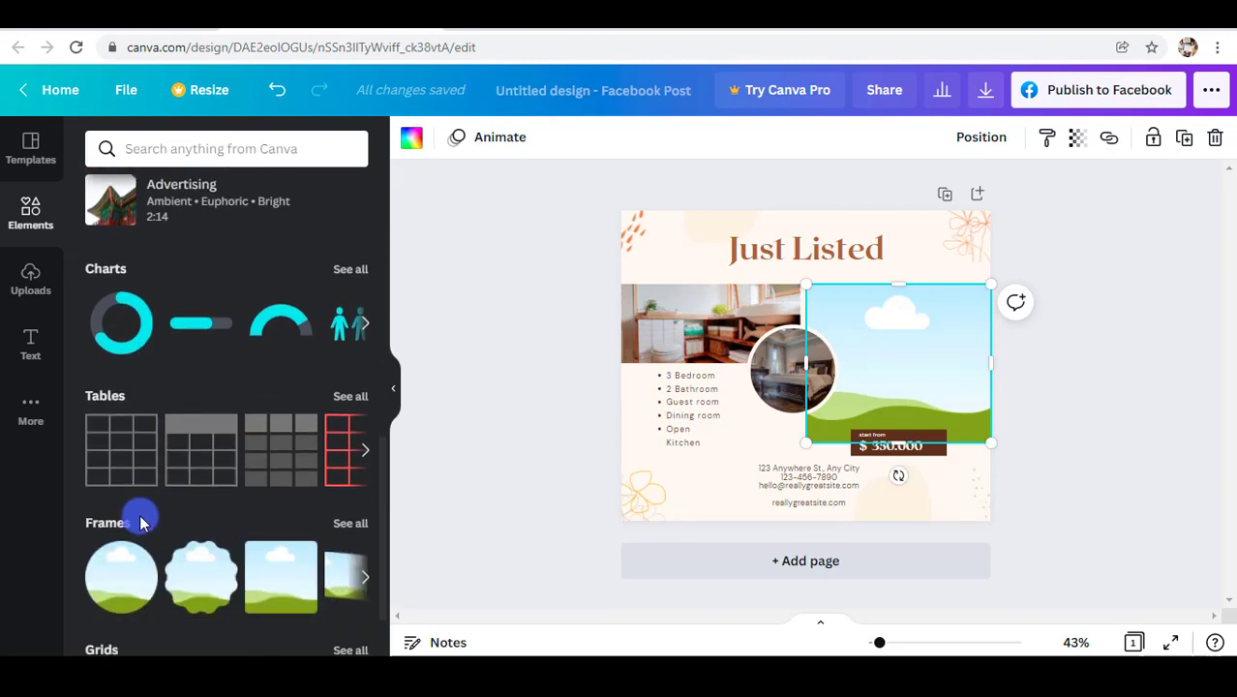
pyautogui.scroll(-1, 155, 521)
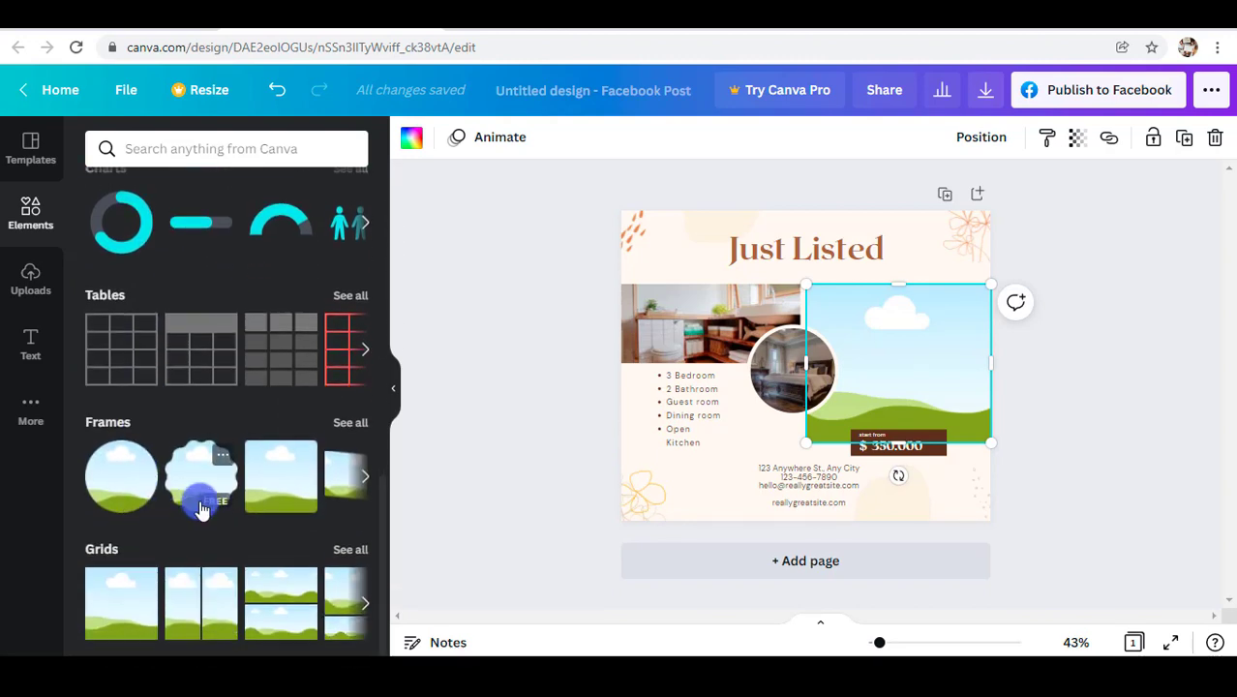
pyautogui.scroll(6, 197, 503)
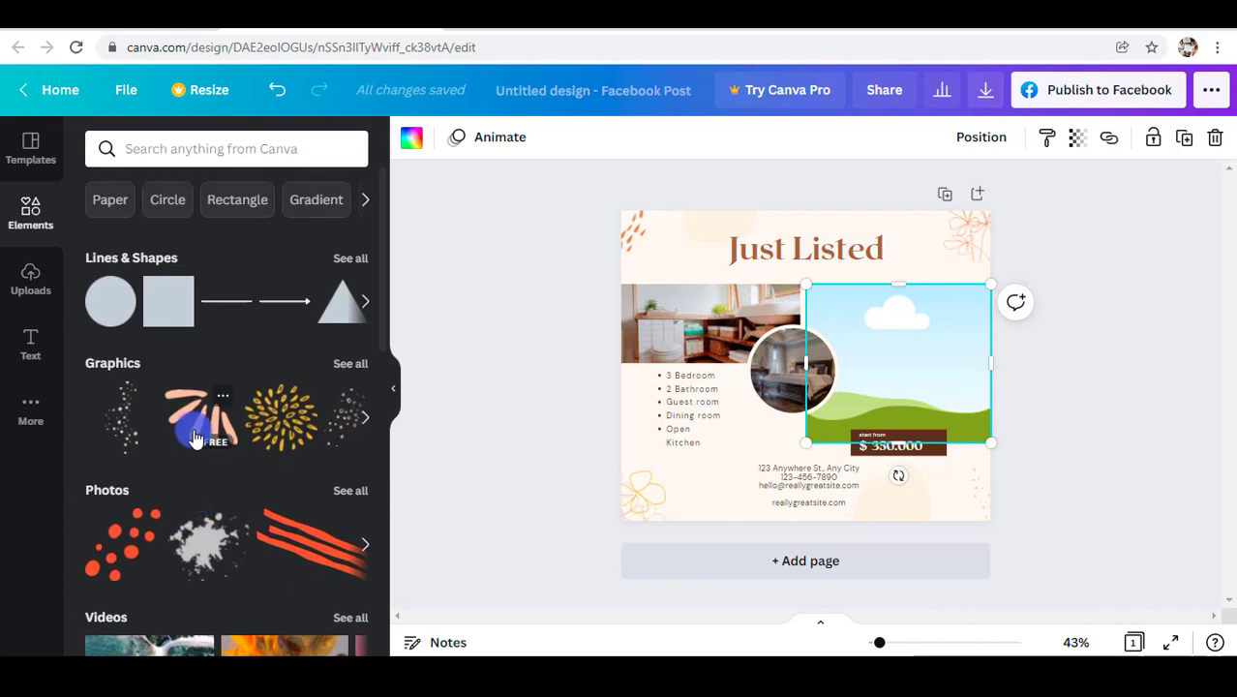
# Step: Search the elements for "house" and look through the mixed results
pyautogui.click(172, 150)
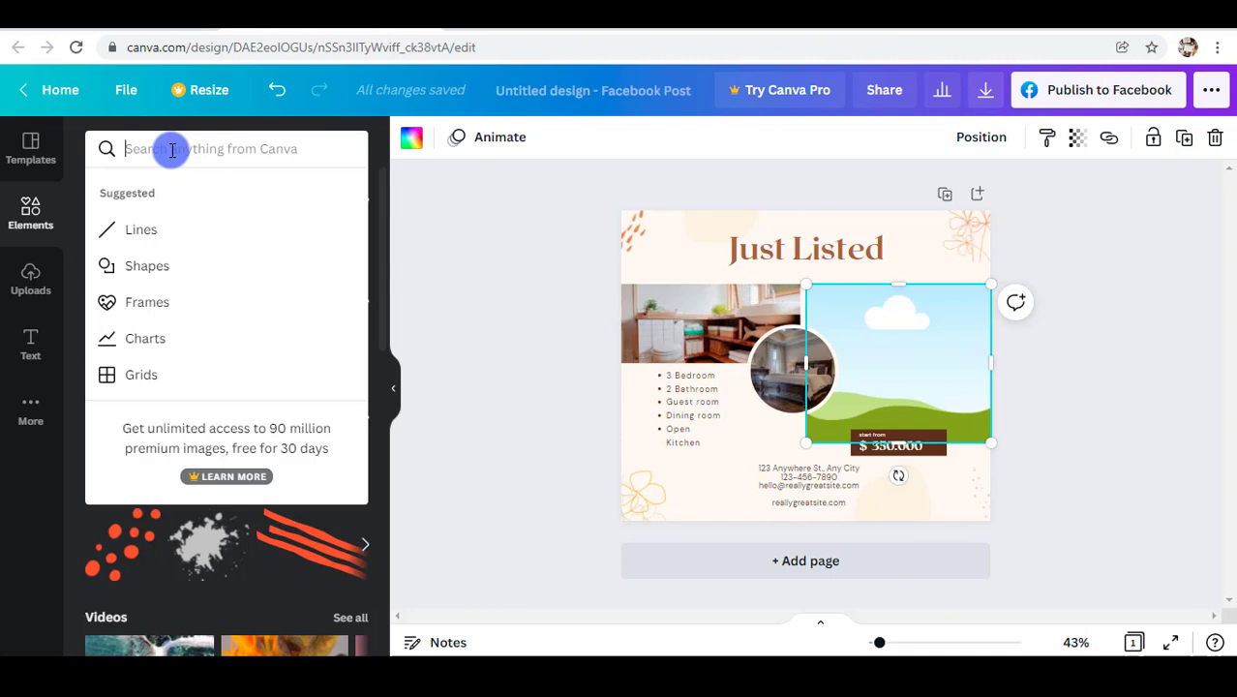
pyautogui.write('house')
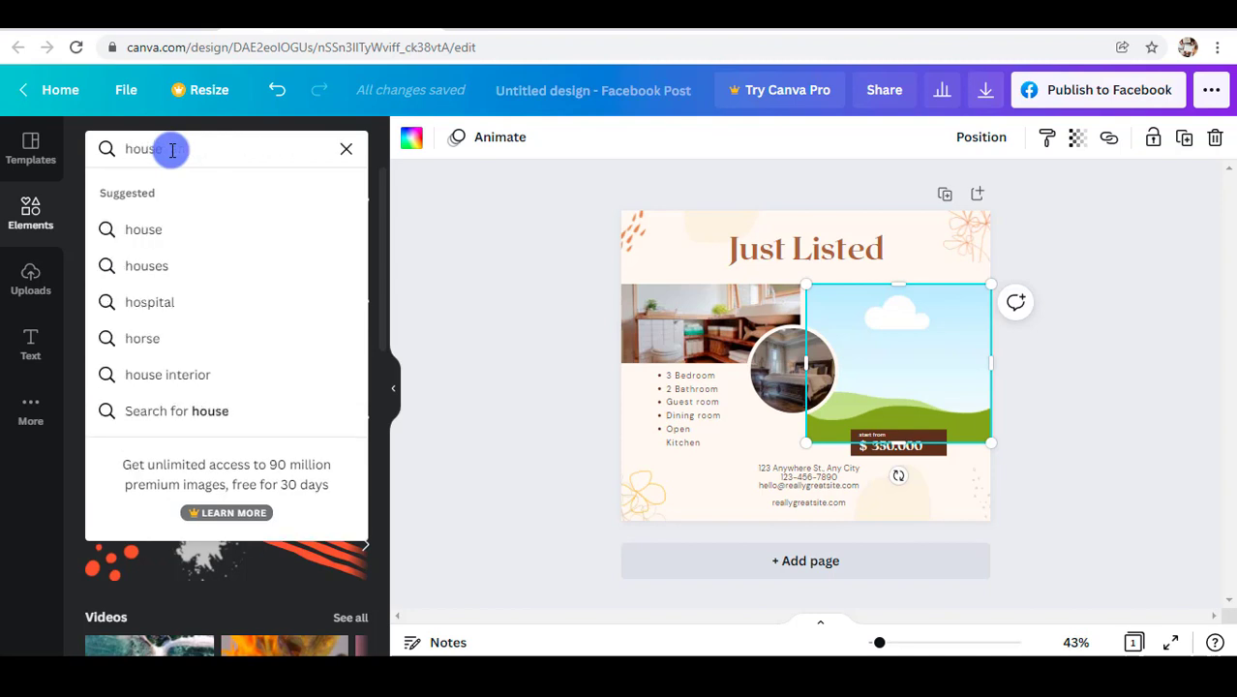
pyautogui.press('Return')
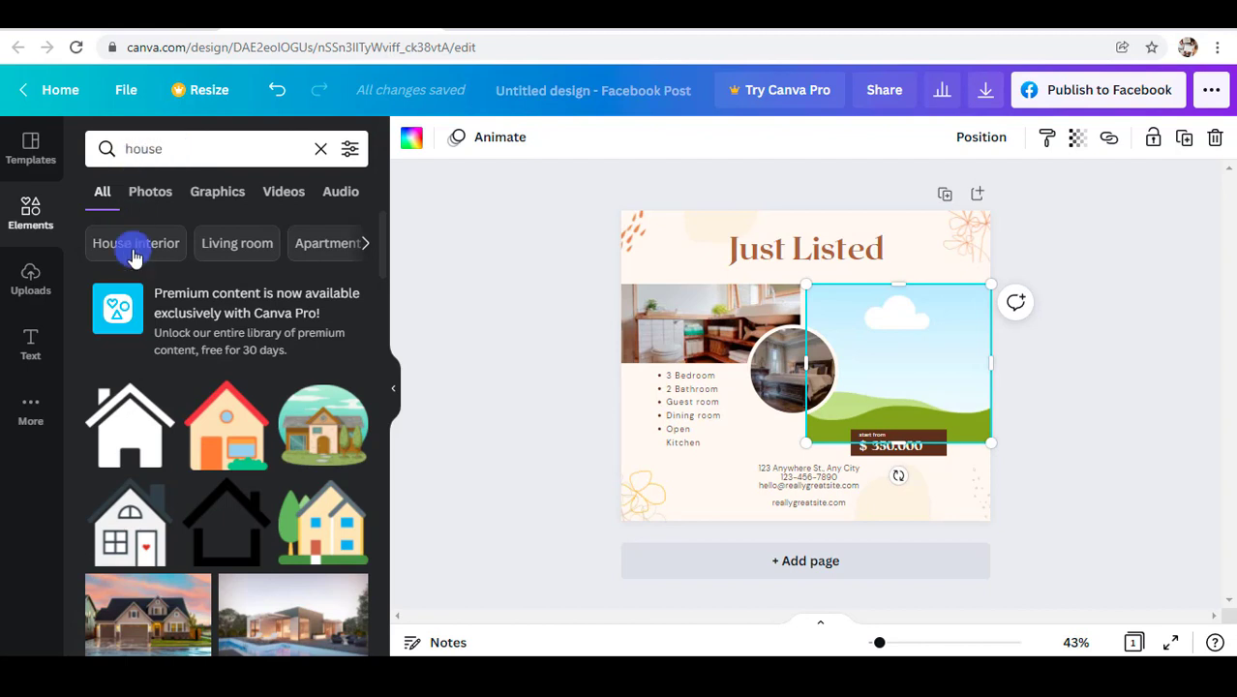
pyautogui.scroll(-3, 233, 406)
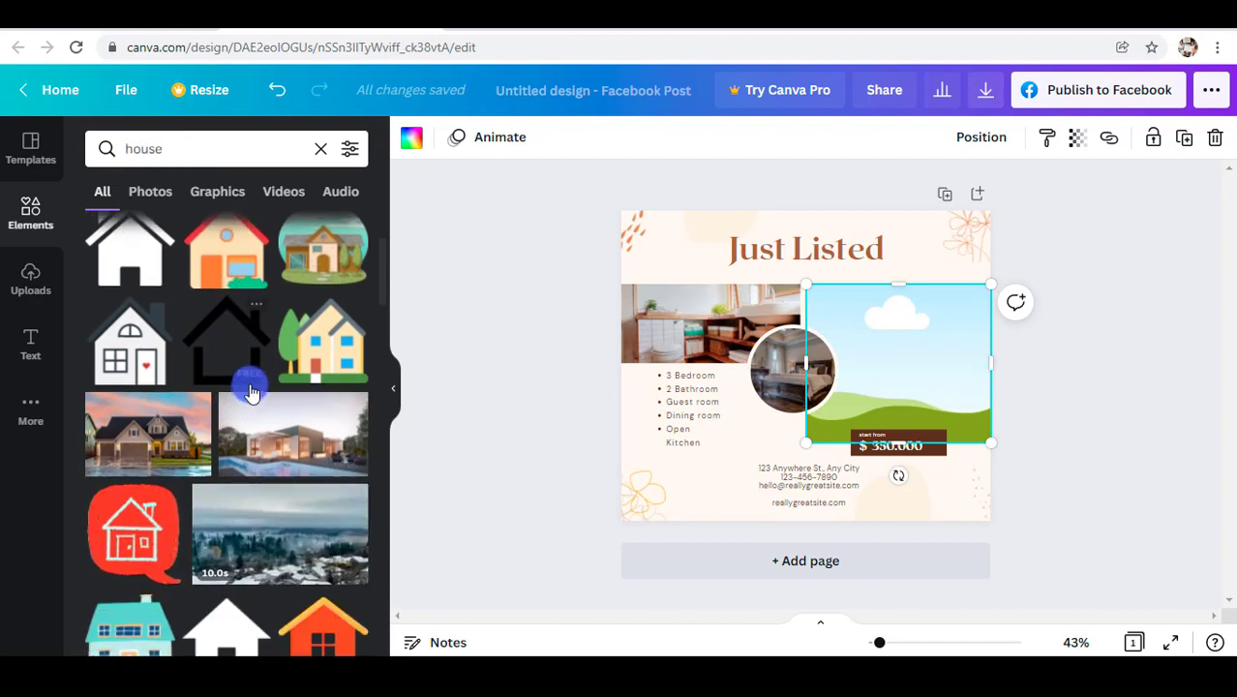
pyautogui.scroll(2, 248, 387)
pyautogui.scroll(-2, 249, 387)
pyautogui.scroll(-1, 248, 387)
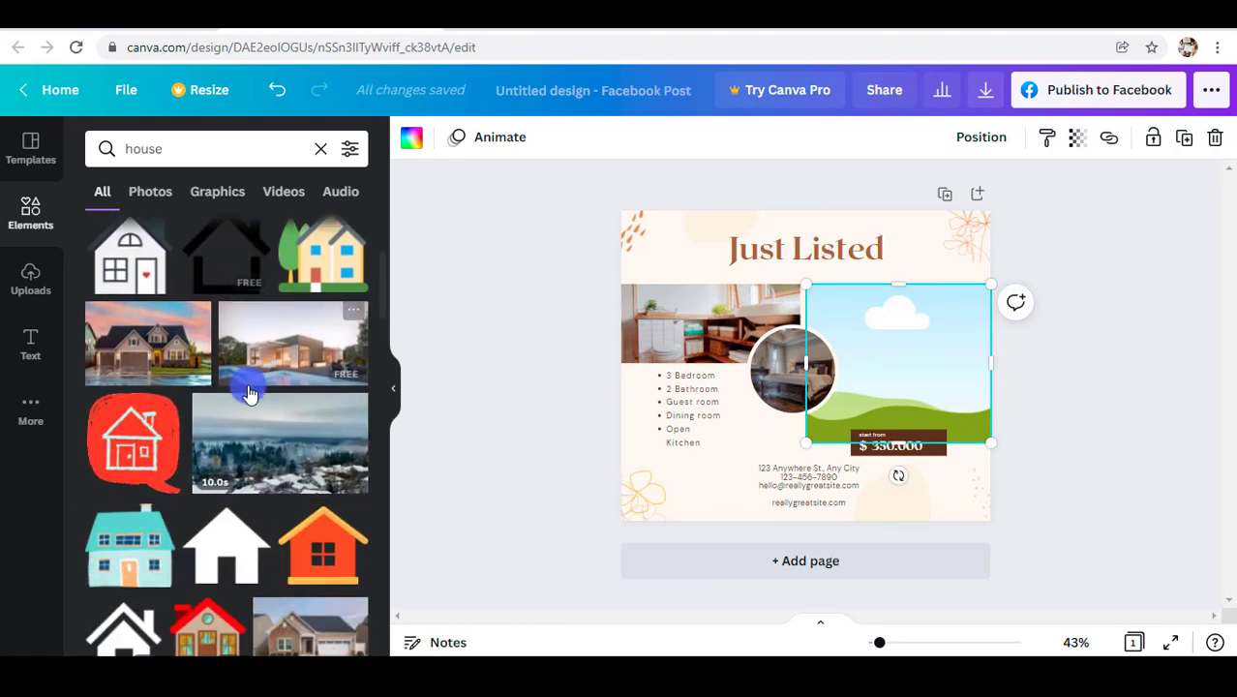
pyautogui.scroll(4, 249, 387)
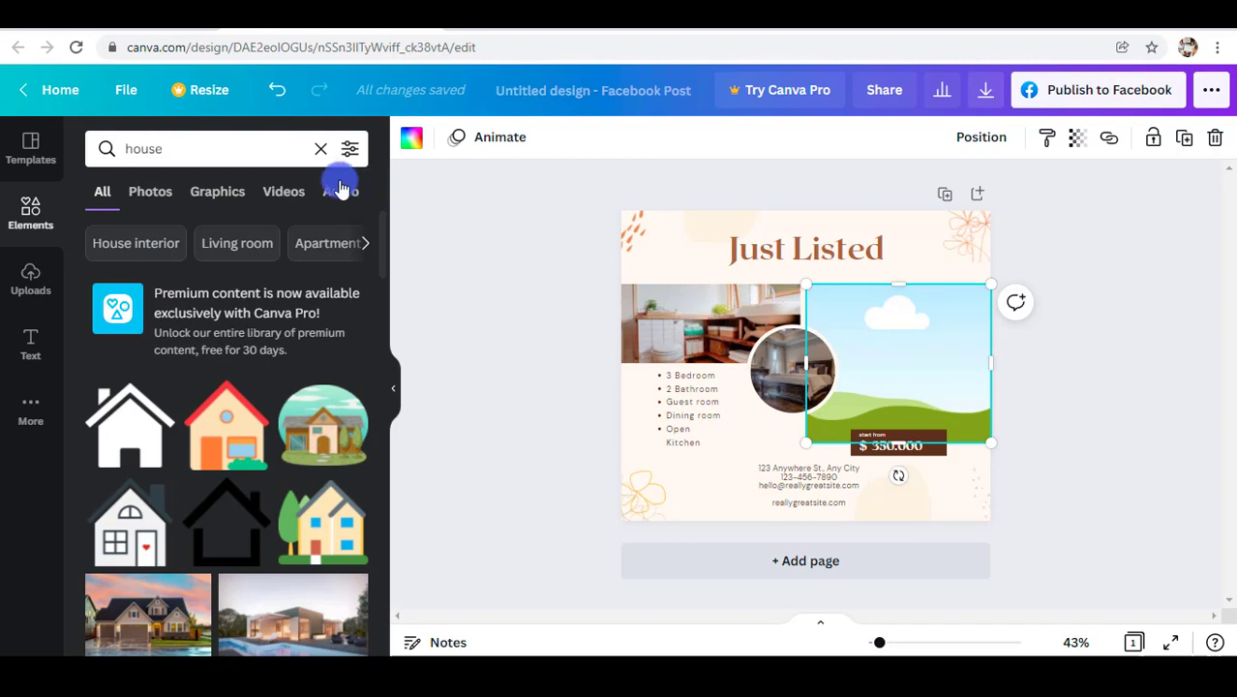
# Step: Browse the house search results filtered to photos and to graphics
pyautogui.click(142, 194)
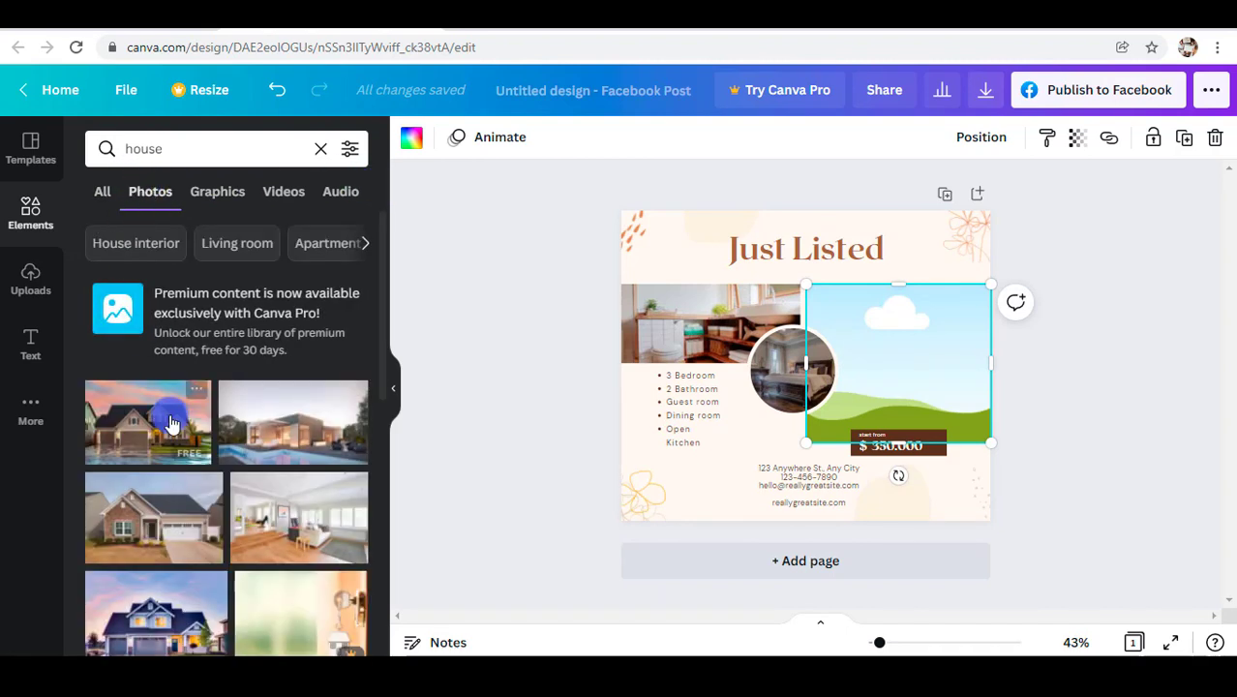
pyautogui.scroll(-1, 279, 476)
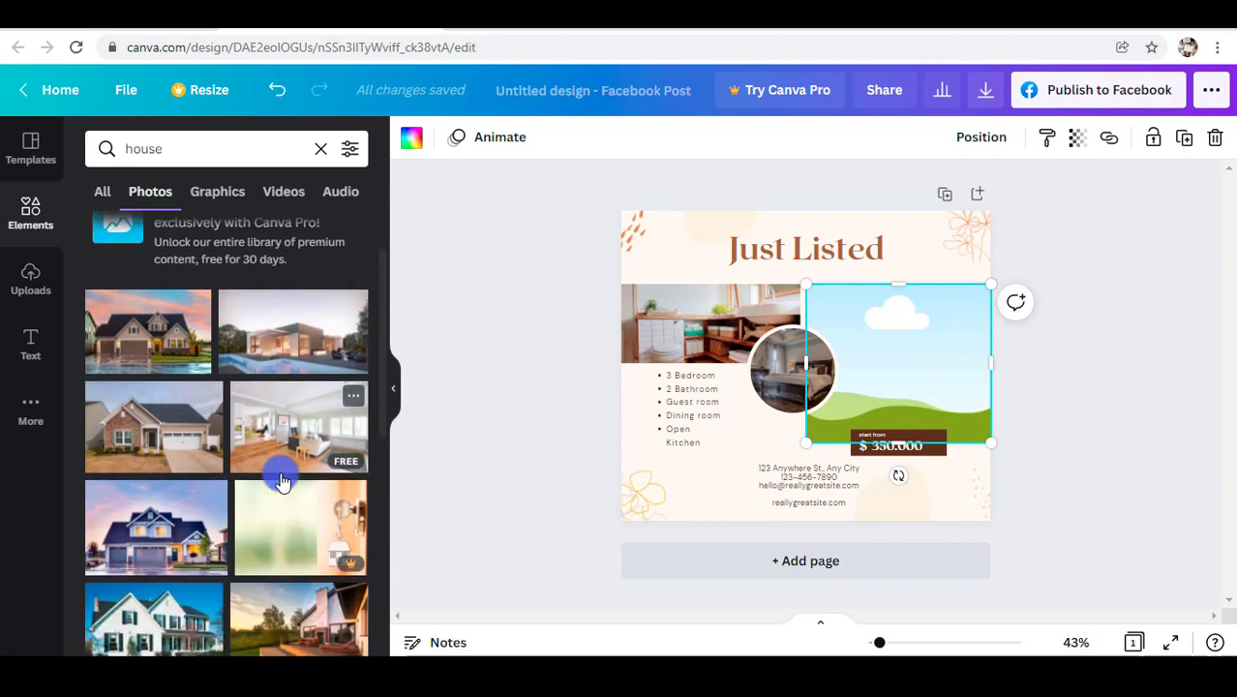
pyautogui.scroll(-2, 280, 481)
pyautogui.scroll(-2, 280, 481)
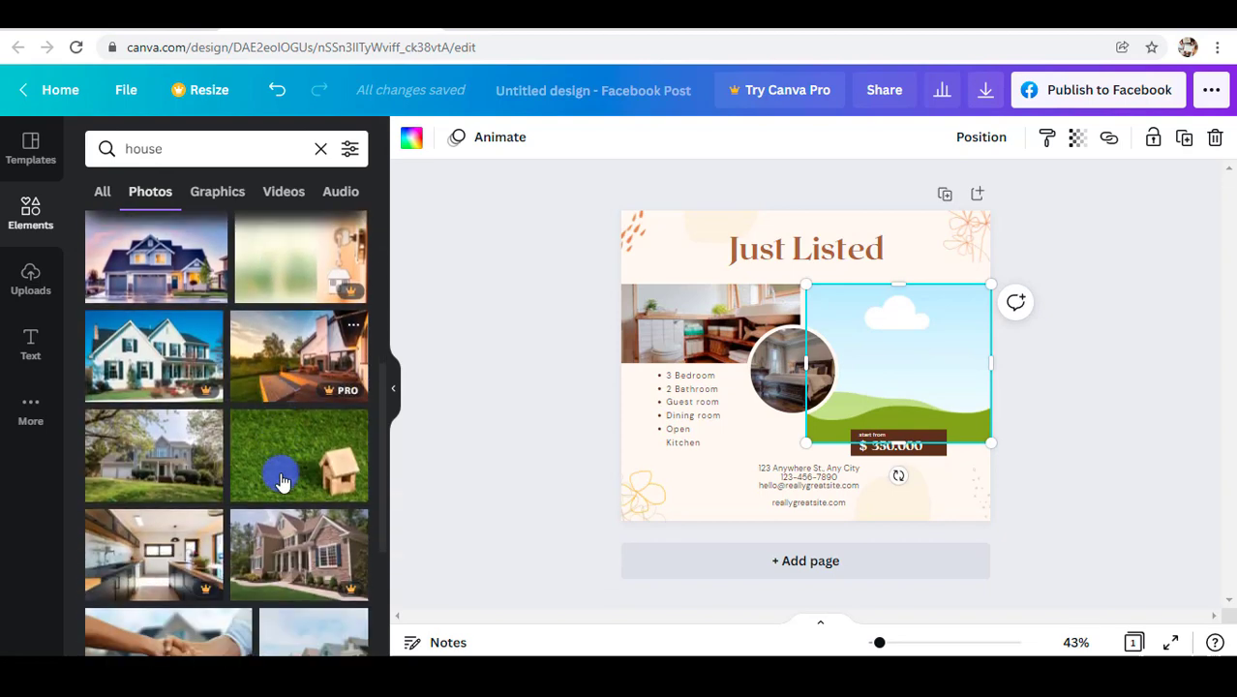
pyautogui.scroll(5, 280, 481)
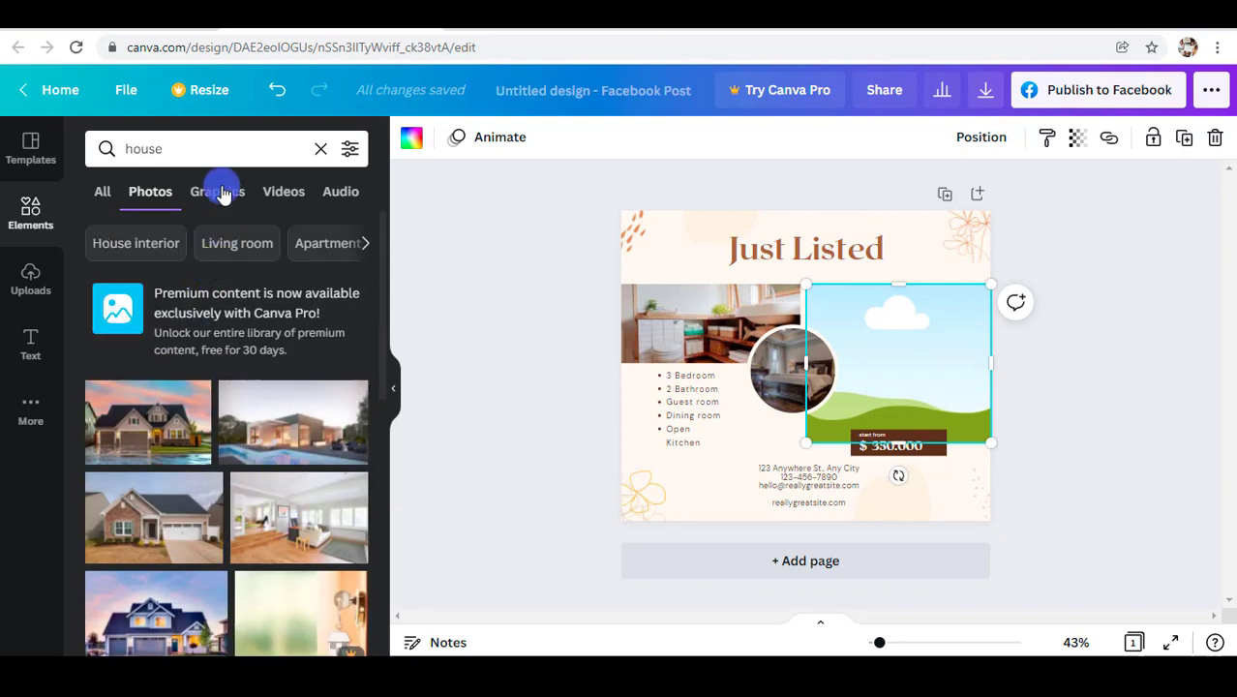
pyautogui.click(220, 194)
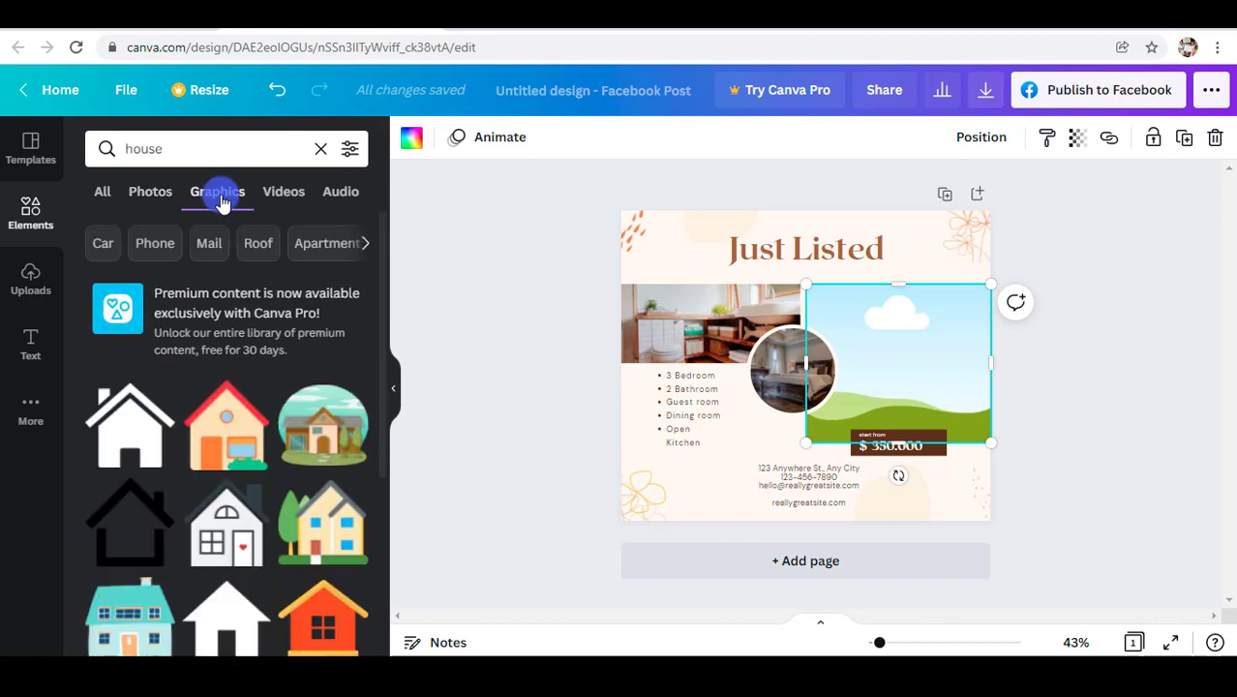
pyautogui.scroll(-5, 196, 461)
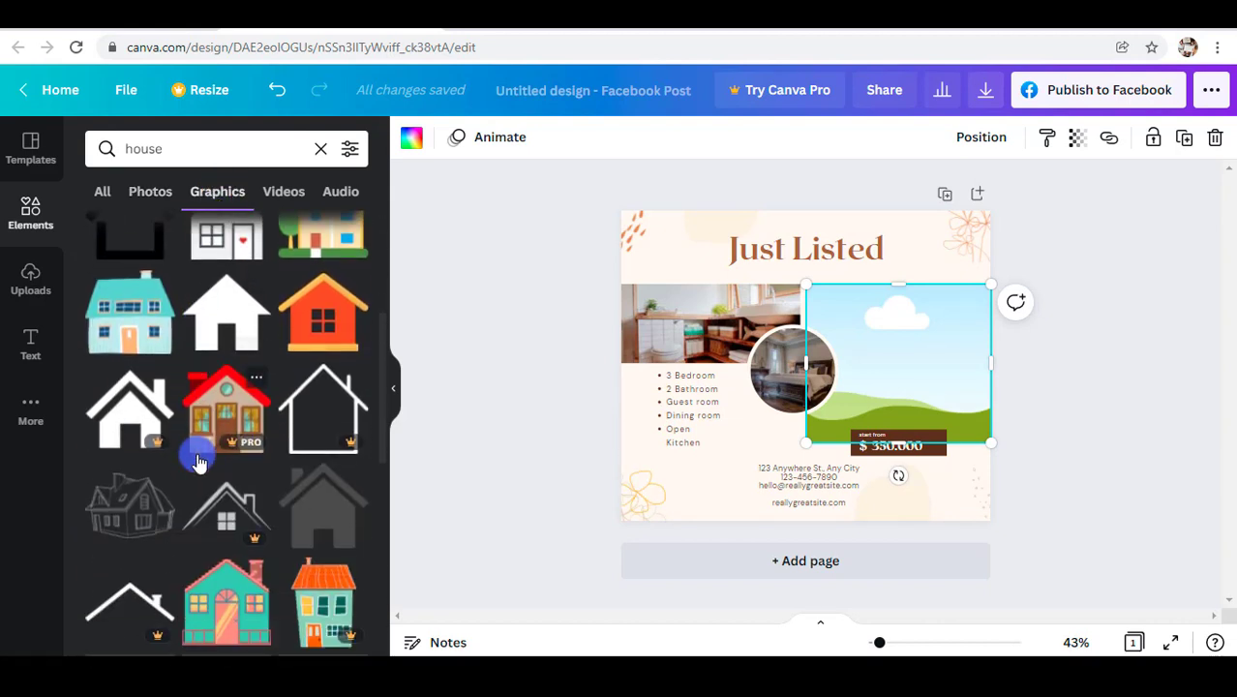
pyautogui.scroll(-8, 199, 461)
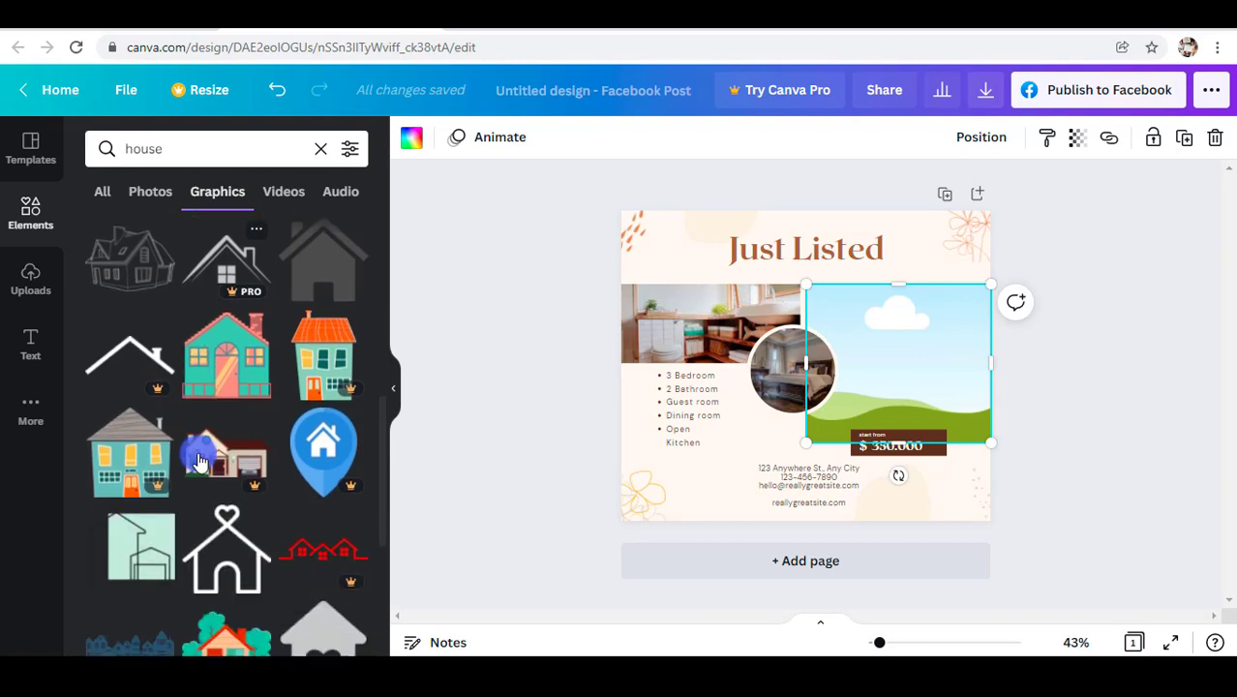
pyautogui.scroll(-5, 199, 462)
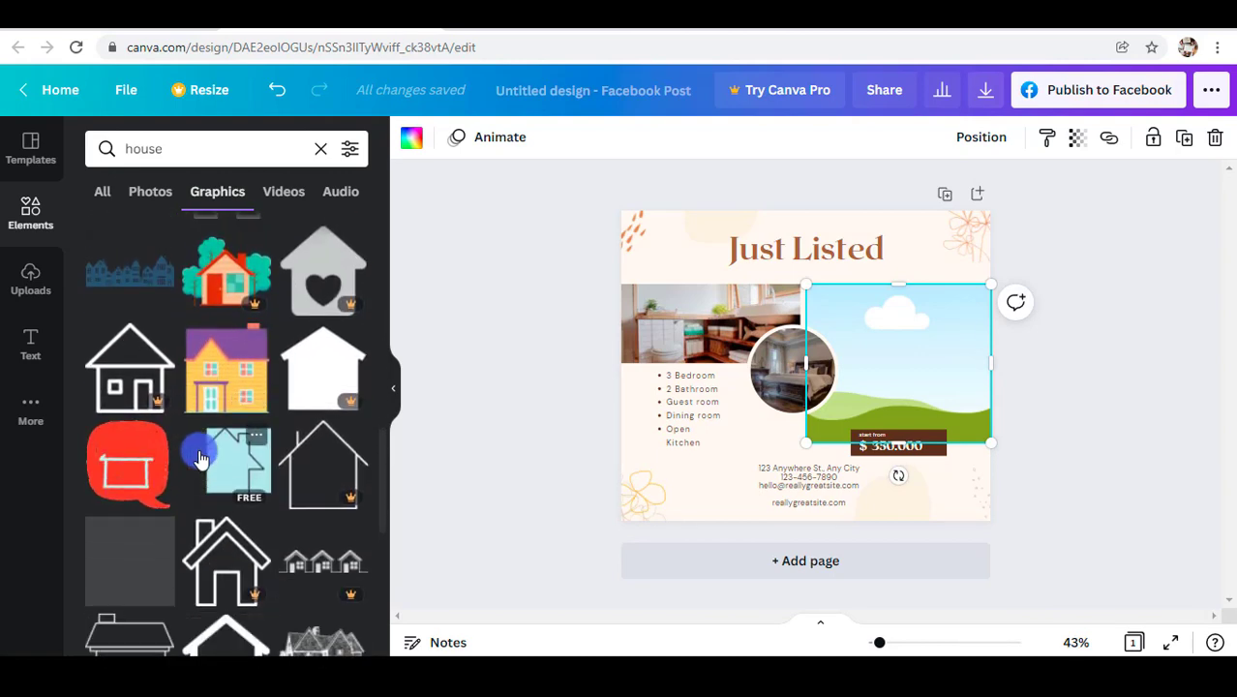
# Step: Examine the video and audio results of the house search
pyautogui.click(283, 190)
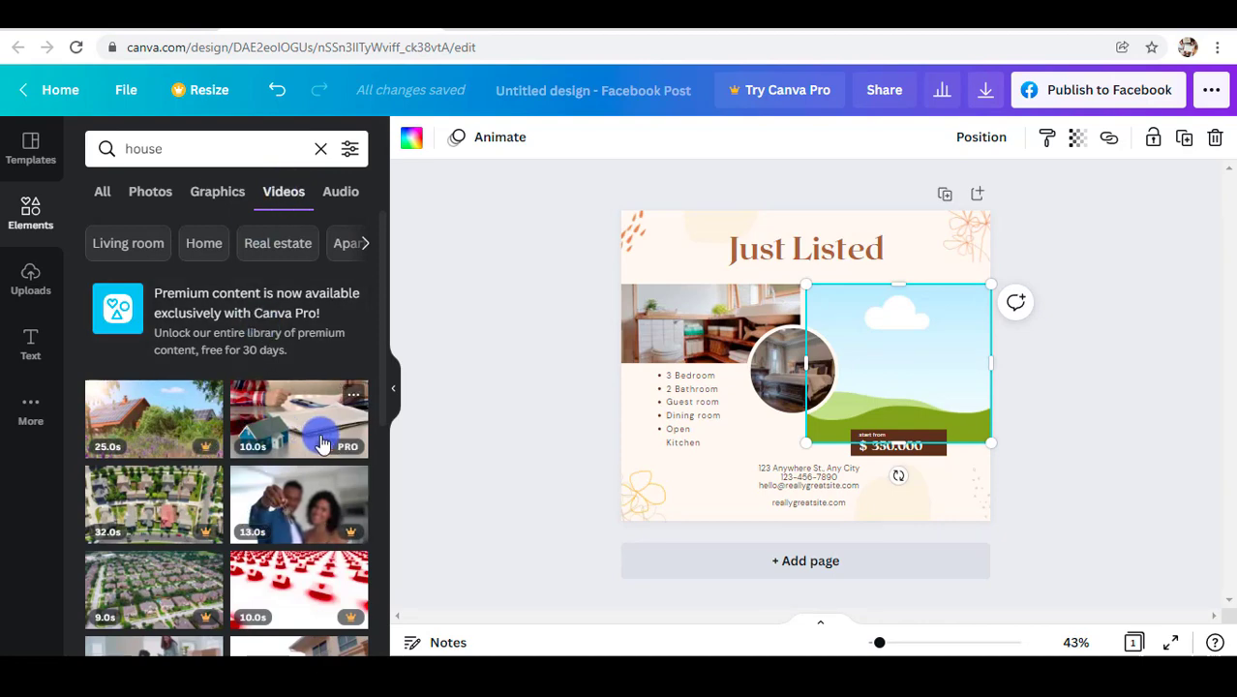
pyautogui.scroll(-10, 322, 443)
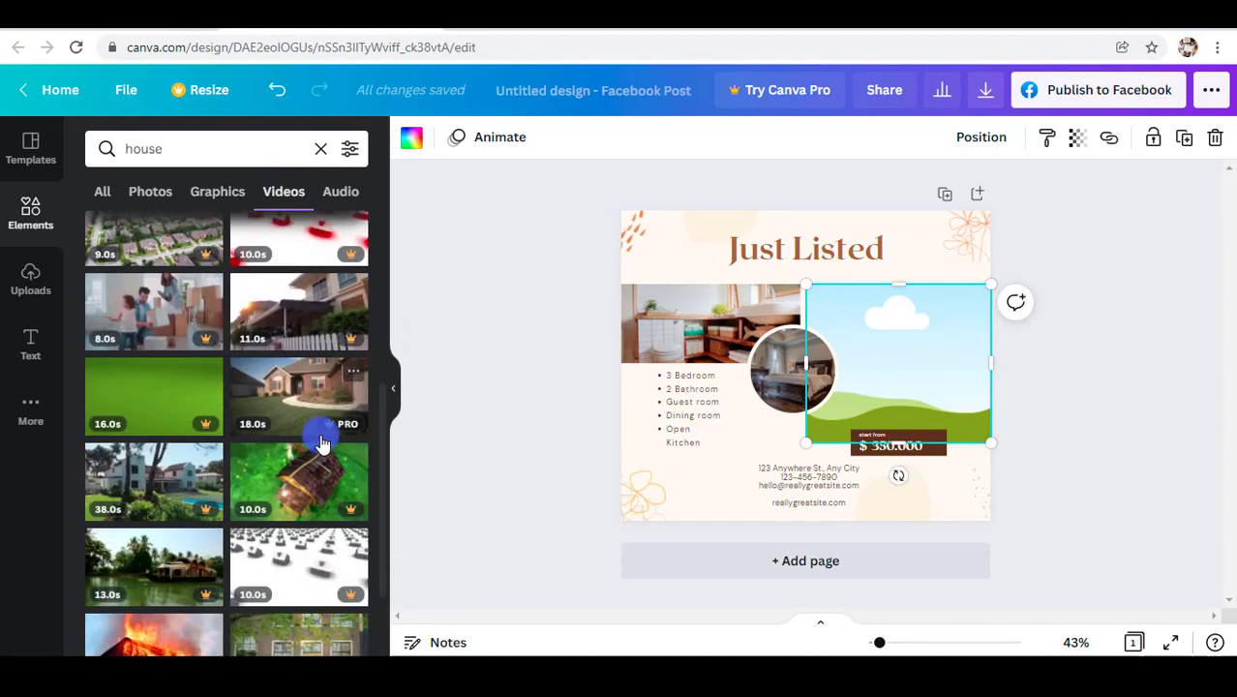
pyautogui.scroll(-2, 322, 443)
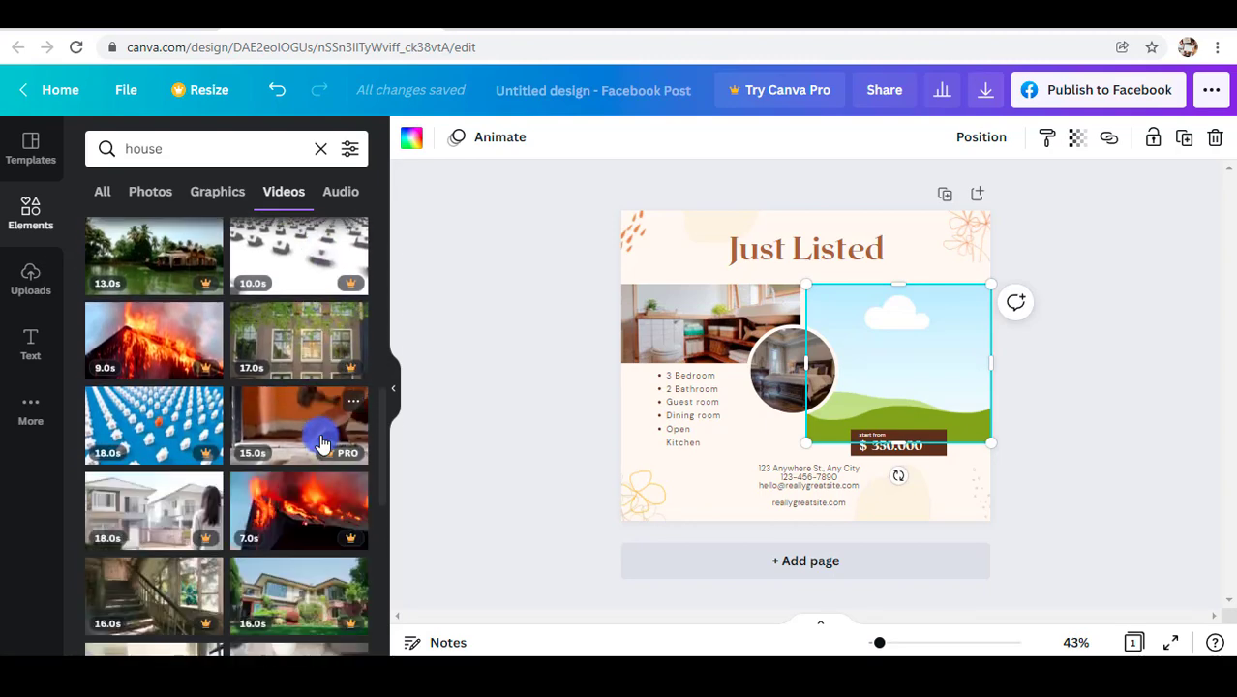
pyautogui.scroll(-10, 322, 444)
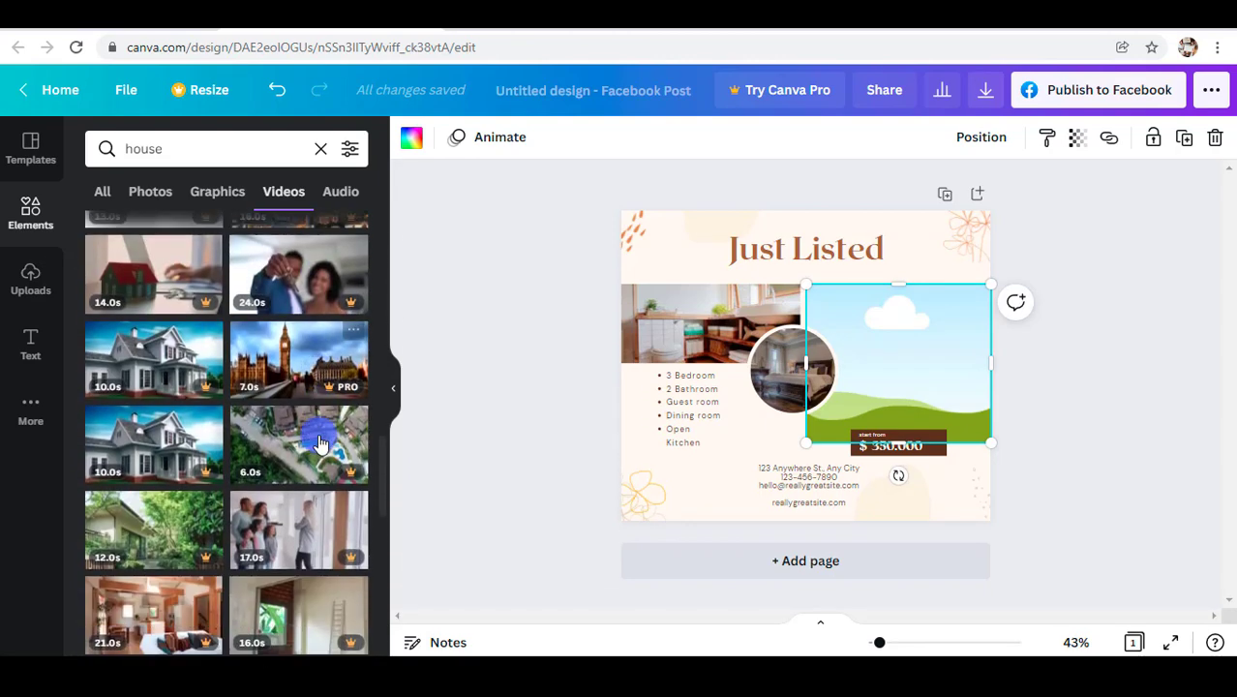
pyautogui.scroll(-10, 323, 444)
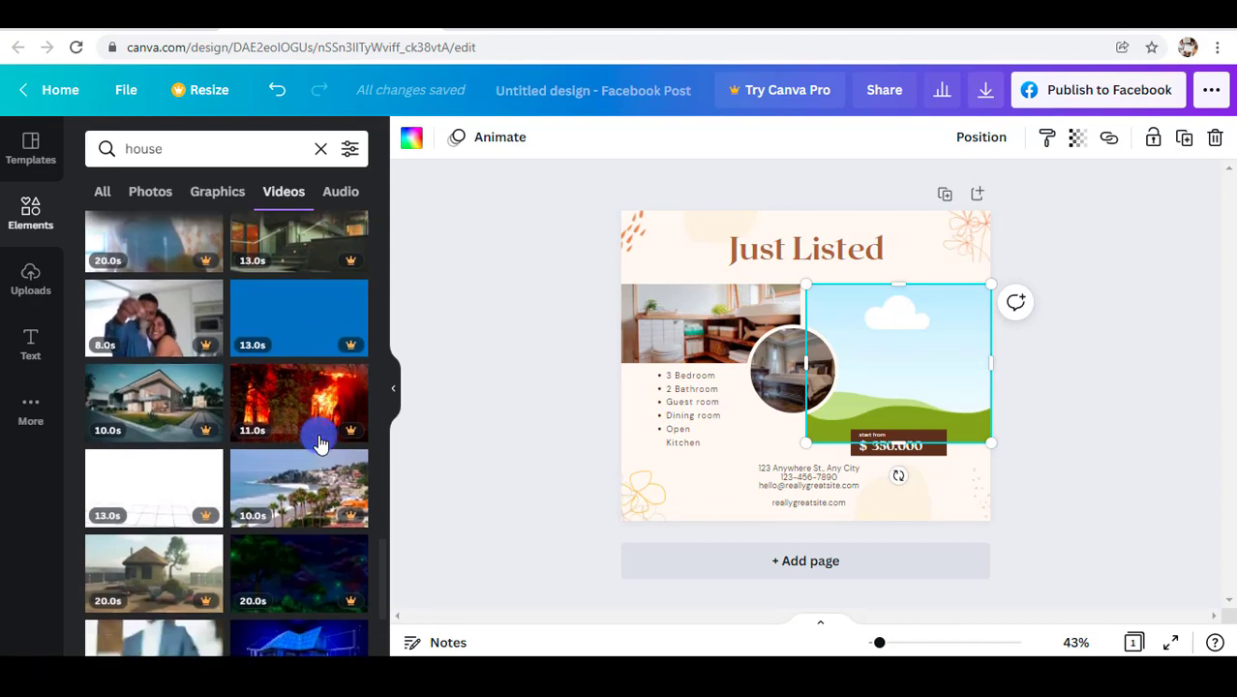
pyautogui.scroll(-10, 322, 444)
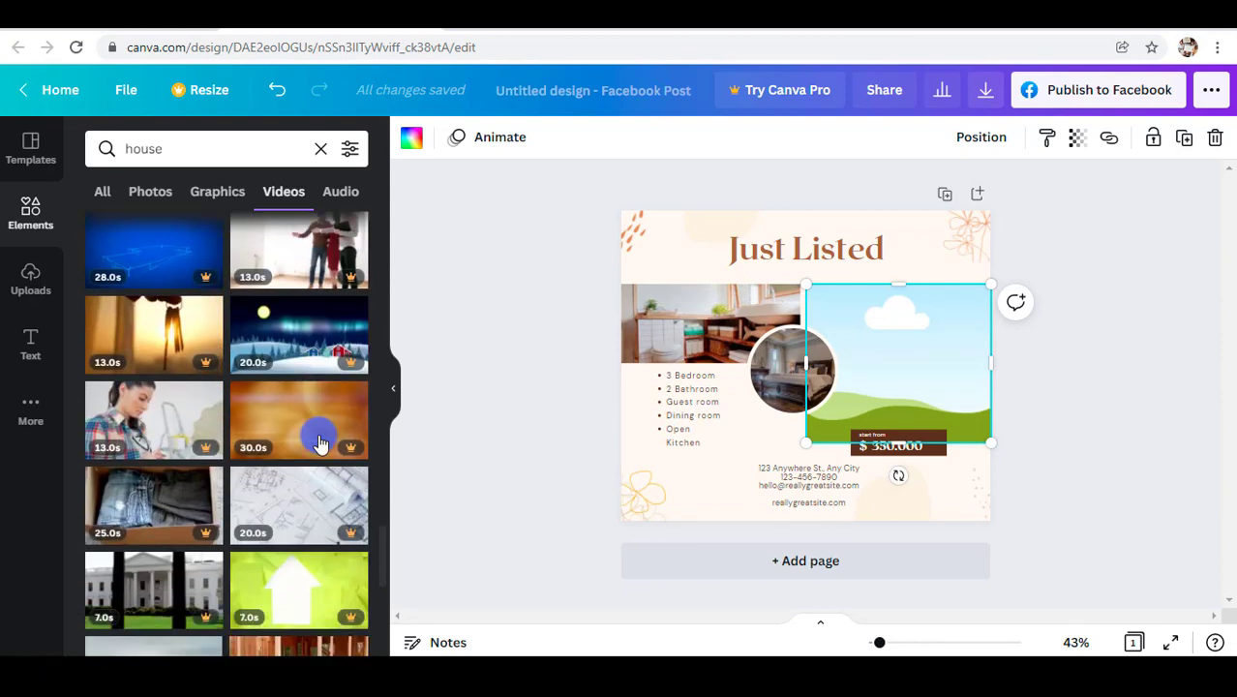
pyautogui.scroll(-10, 323, 443)
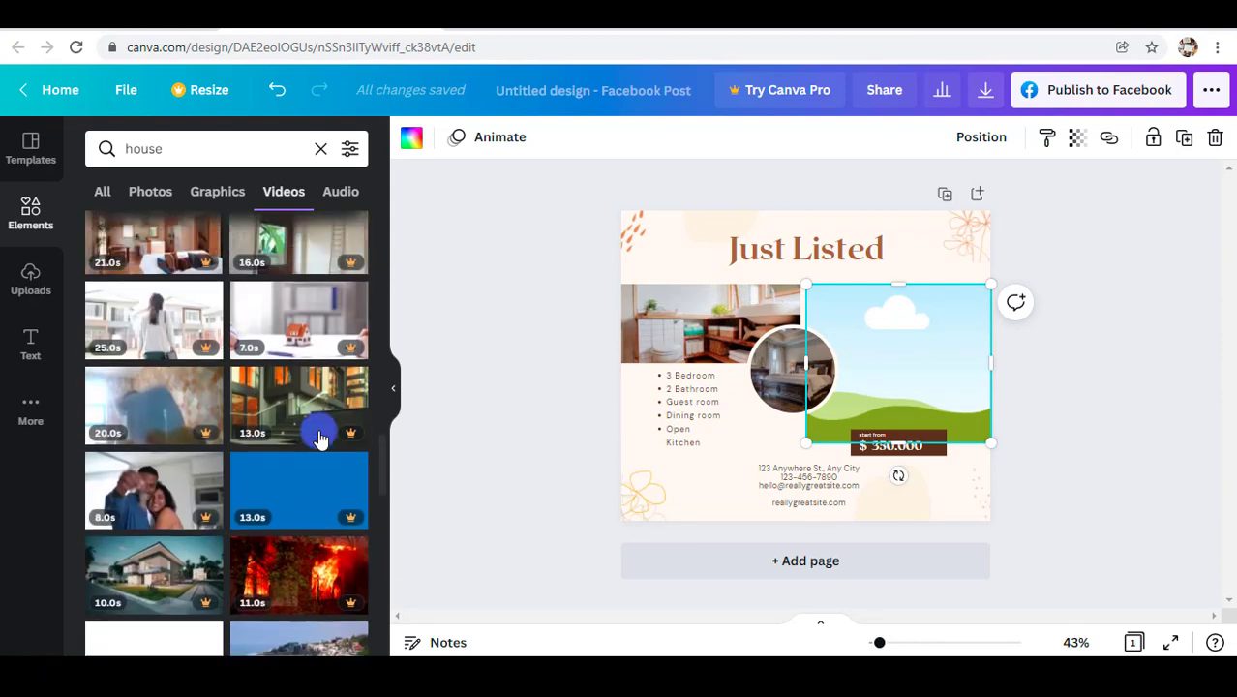
pyautogui.click(141, 196)
pyautogui.click(333, 193)
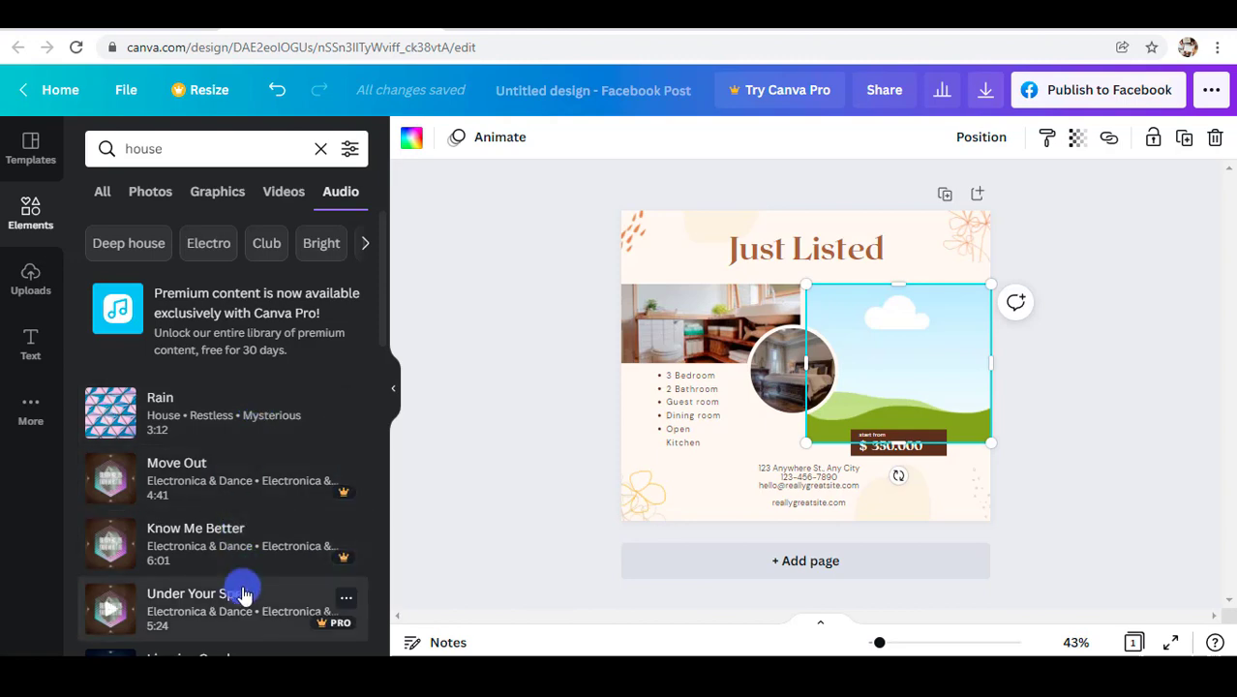
# Step: Fill the empty large frame with the free photo of the gabled house at sunset from the photo results
pyautogui.click(152, 194)
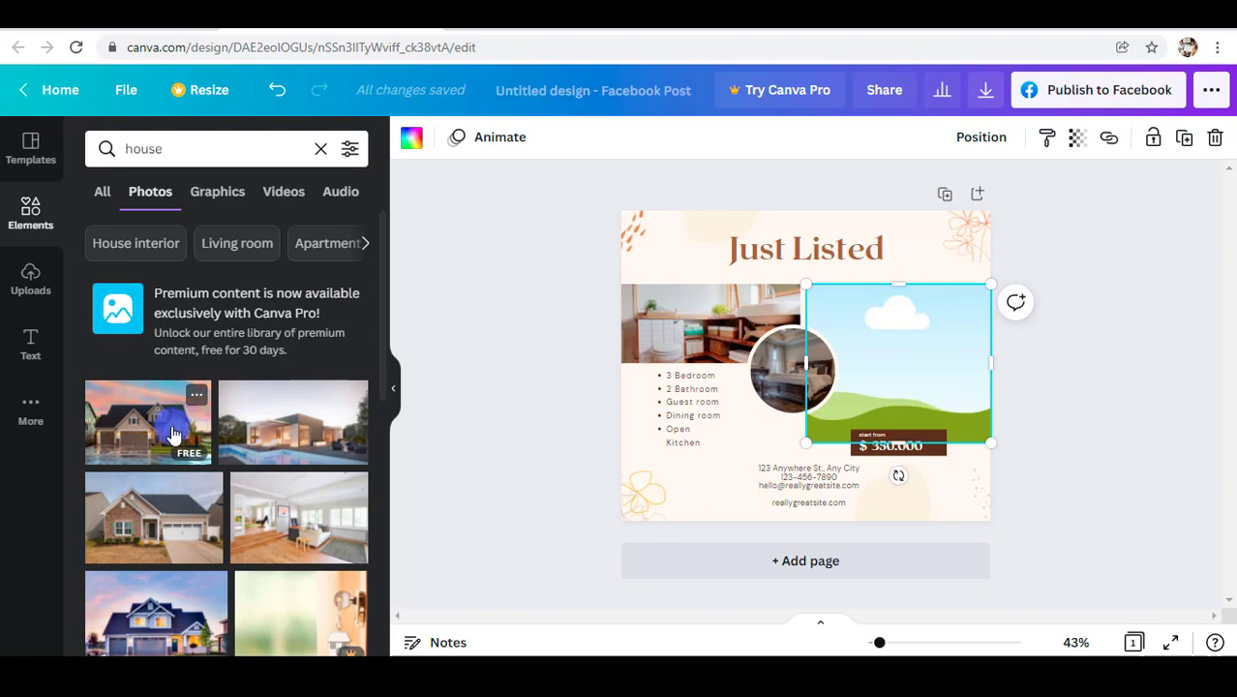
pyautogui.click(139, 428)
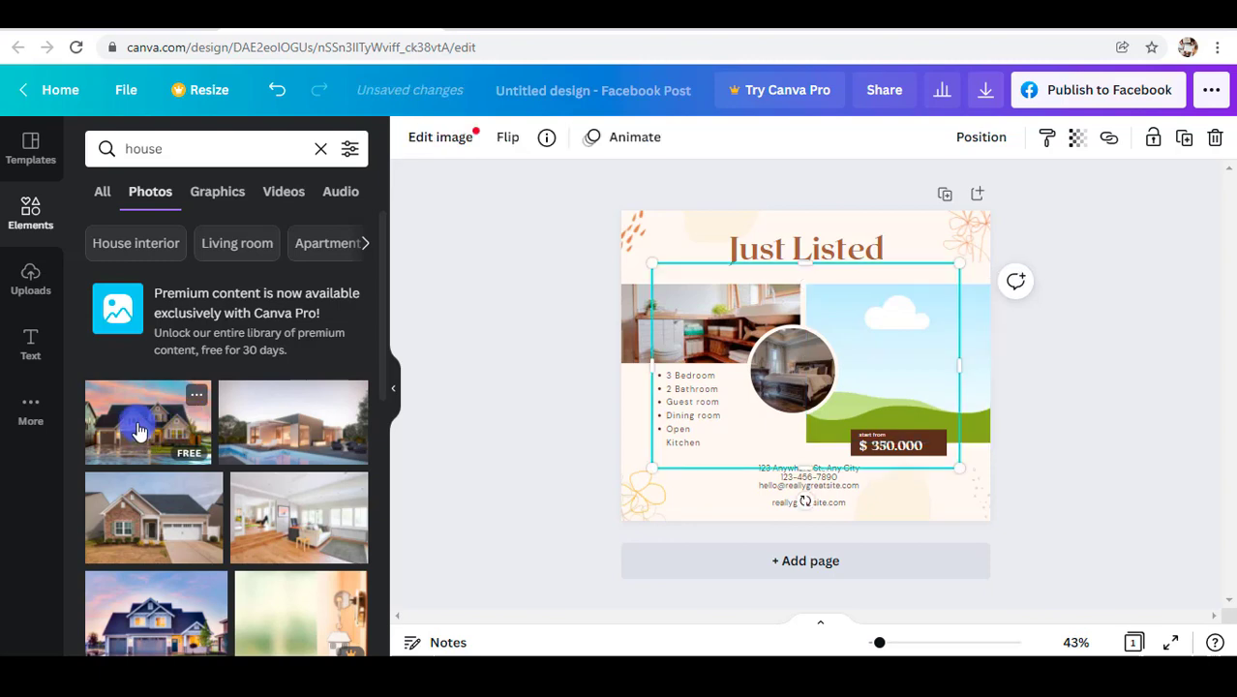
pyautogui.moveTo(726, 424); pyautogui.dragTo(896, 368)
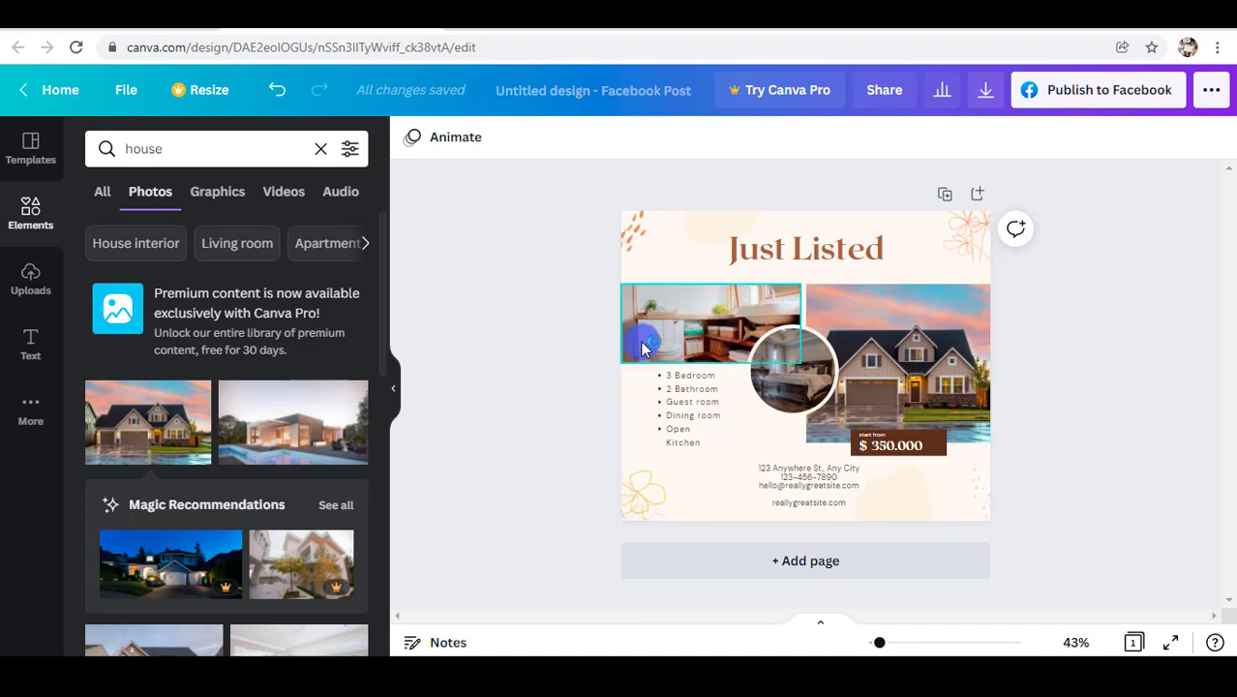
# Step: Search the elements for "frame" and browse the results across all content types
pyautogui.moveTo(182, 150); pyautogui.dragTo(116, 151)
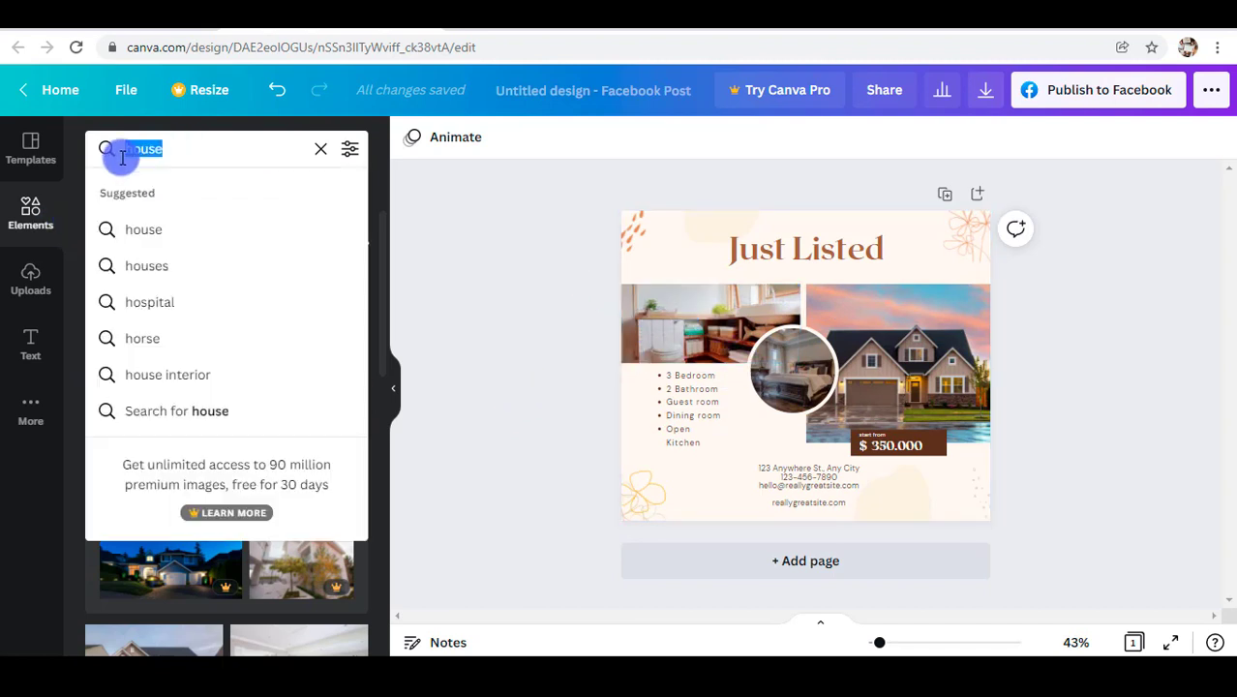
pyautogui.write('frame')
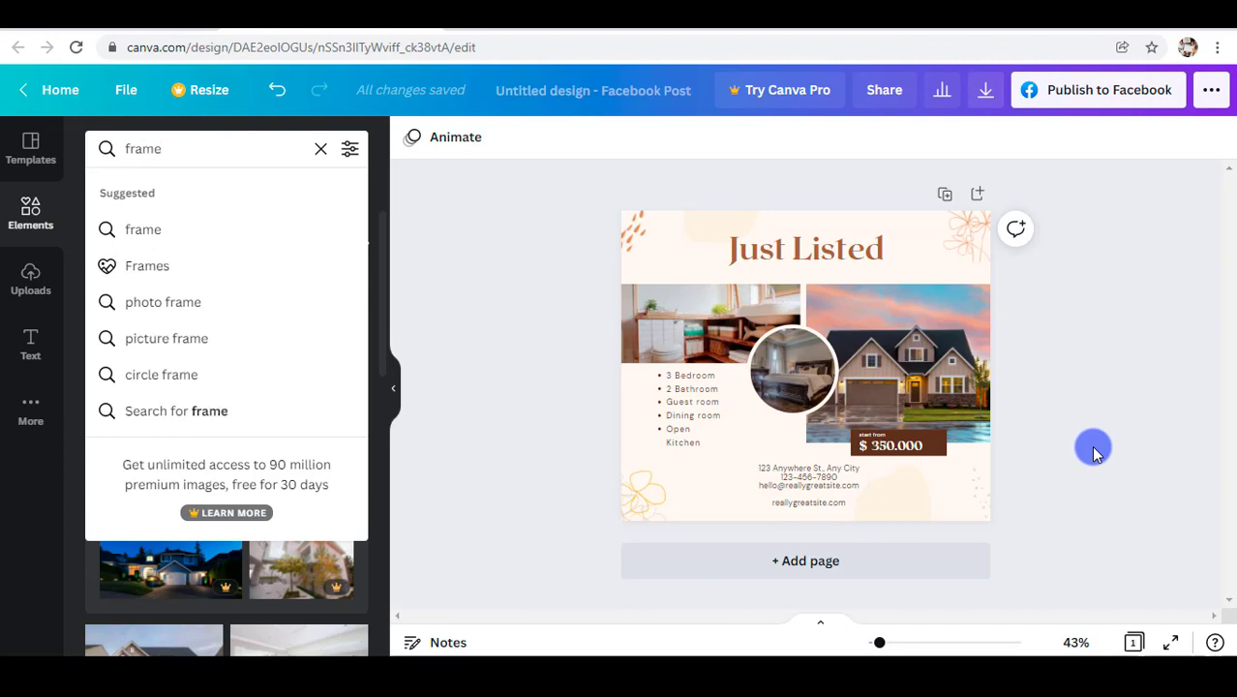
pyautogui.press('Return')
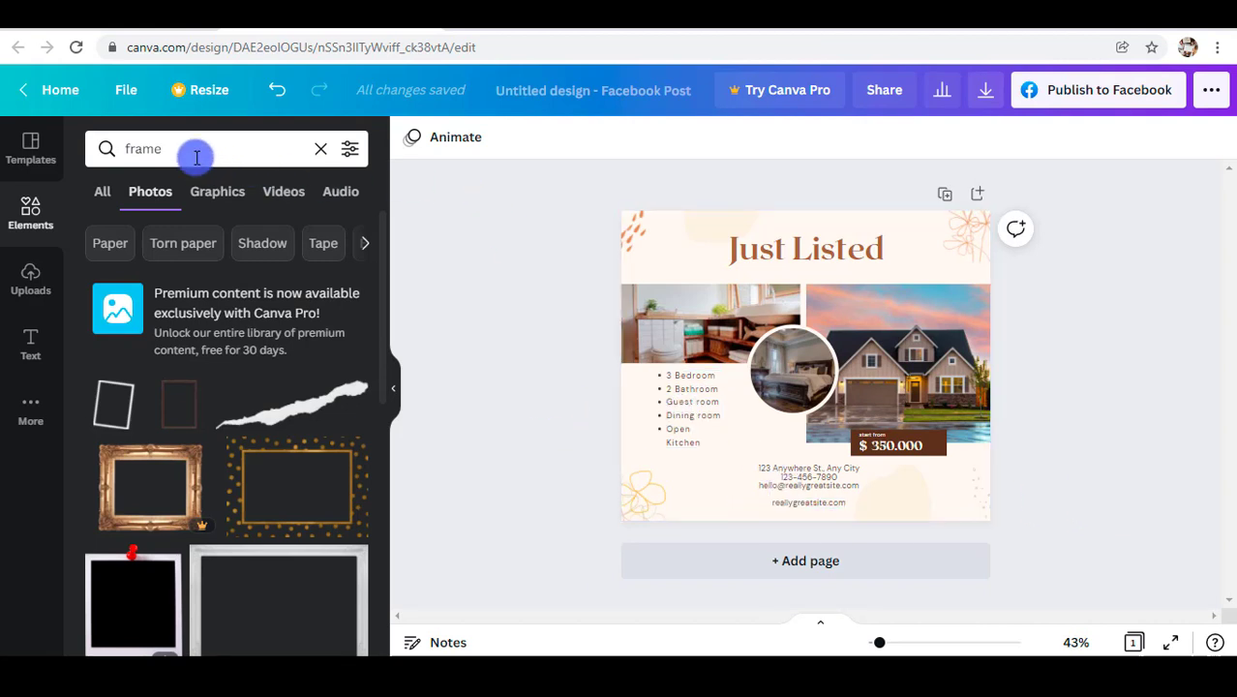
pyautogui.click(103, 193)
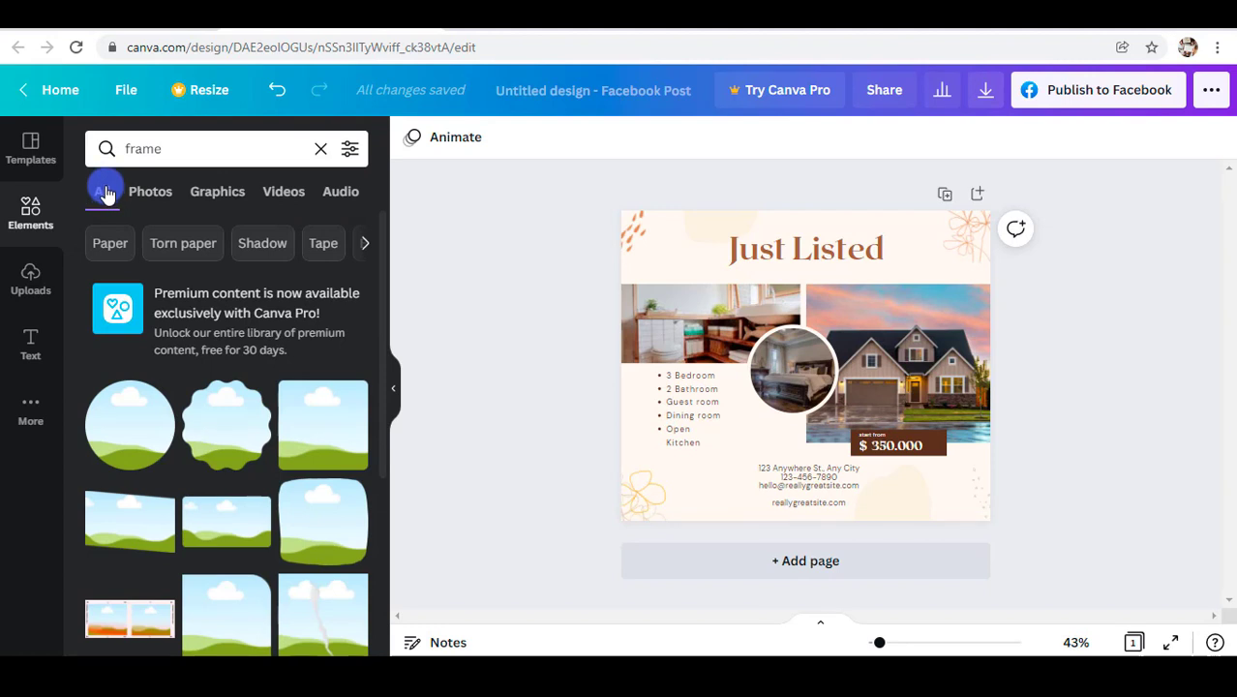
pyautogui.click(175, 323)
pyautogui.scroll(-1, 180, 340)
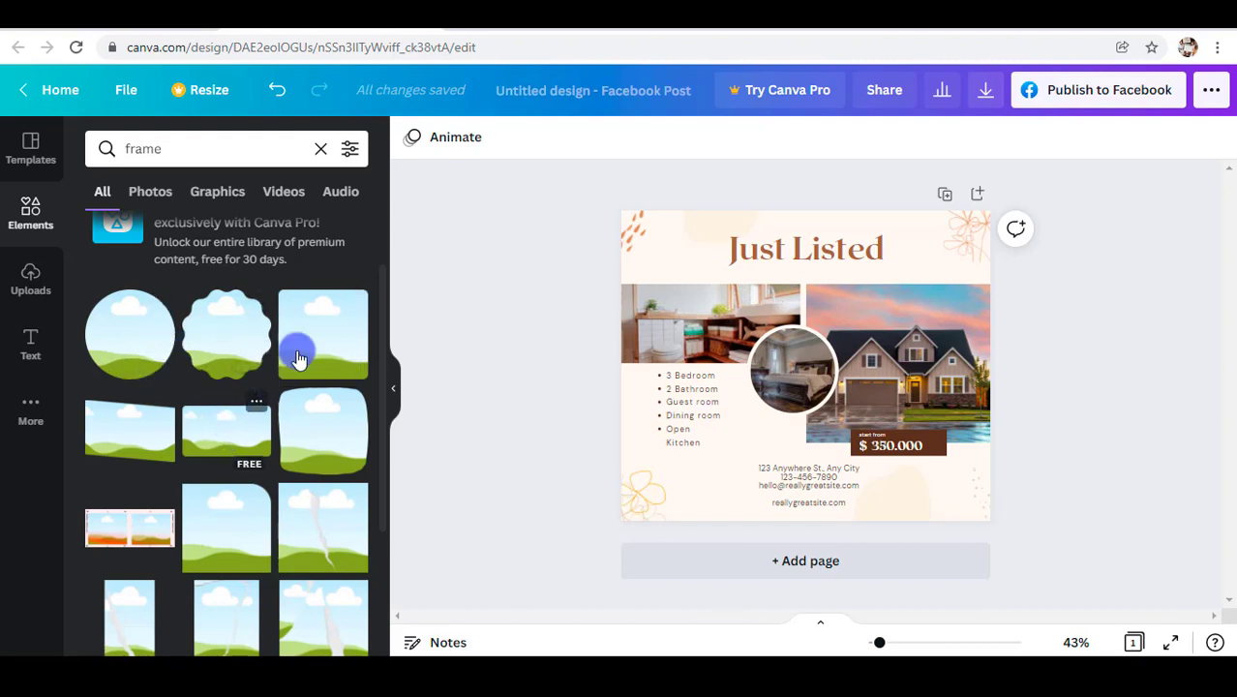
# Step: Add the scalloped circle frame above the room list and move the framed bathroom photo onto the house photo
pyautogui.click(221, 339)
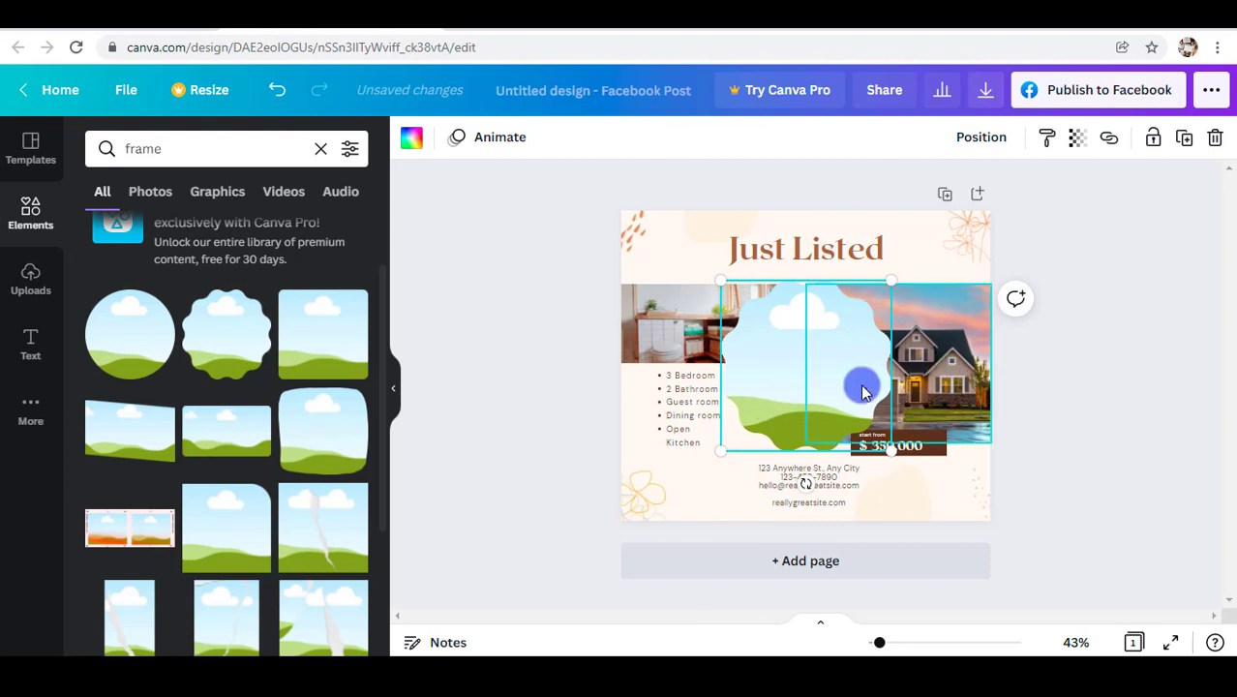
pyautogui.moveTo(802, 372)
pyautogui.mouseDown()
pyautogui.moveTo(798, 414)
pyautogui.moveTo(907, 397)
pyautogui.moveTo(883, 381)
pyautogui.mouseUp()
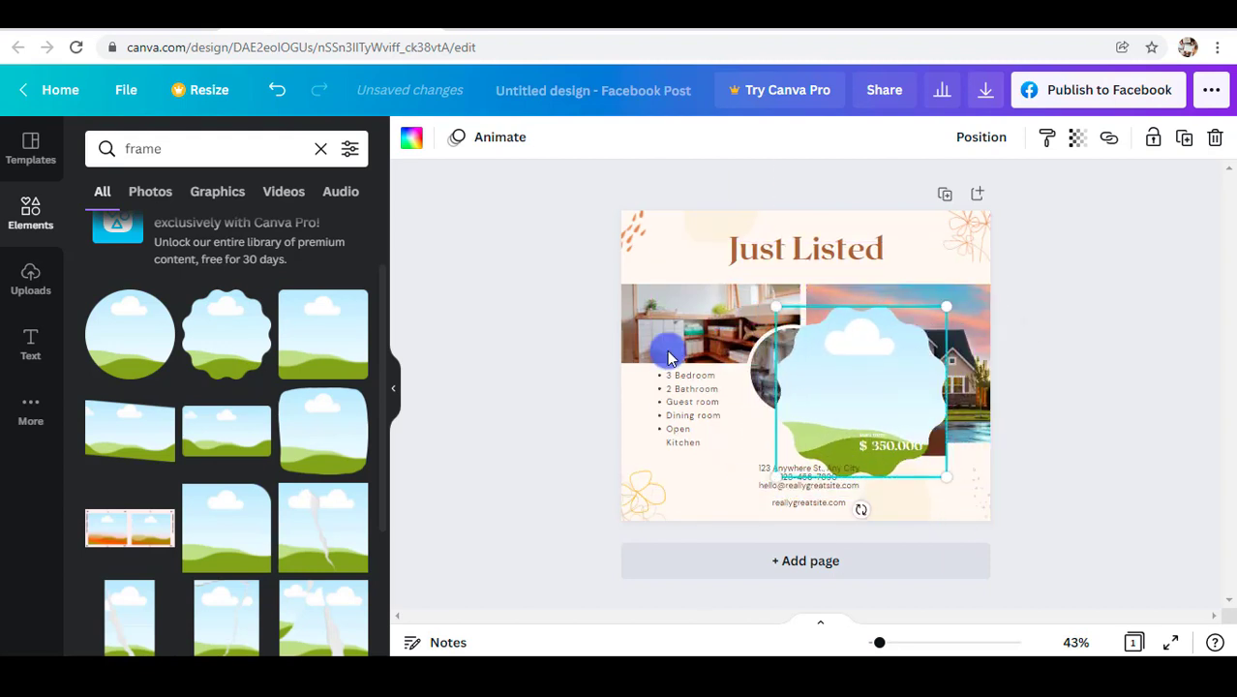
pyautogui.moveTo(665, 351)
pyautogui.mouseDown()
pyautogui.moveTo(674, 317)
pyautogui.moveTo(707, 365)
pyautogui.moveTo(820, 395)
pyautogui.moveTo(853, 372)
pyautogui.moveTo(863, 385)
pyautogui.moveTo(710, 347)
pyautogui.moveTo(695, 298)
pyautogui.mouseUp()
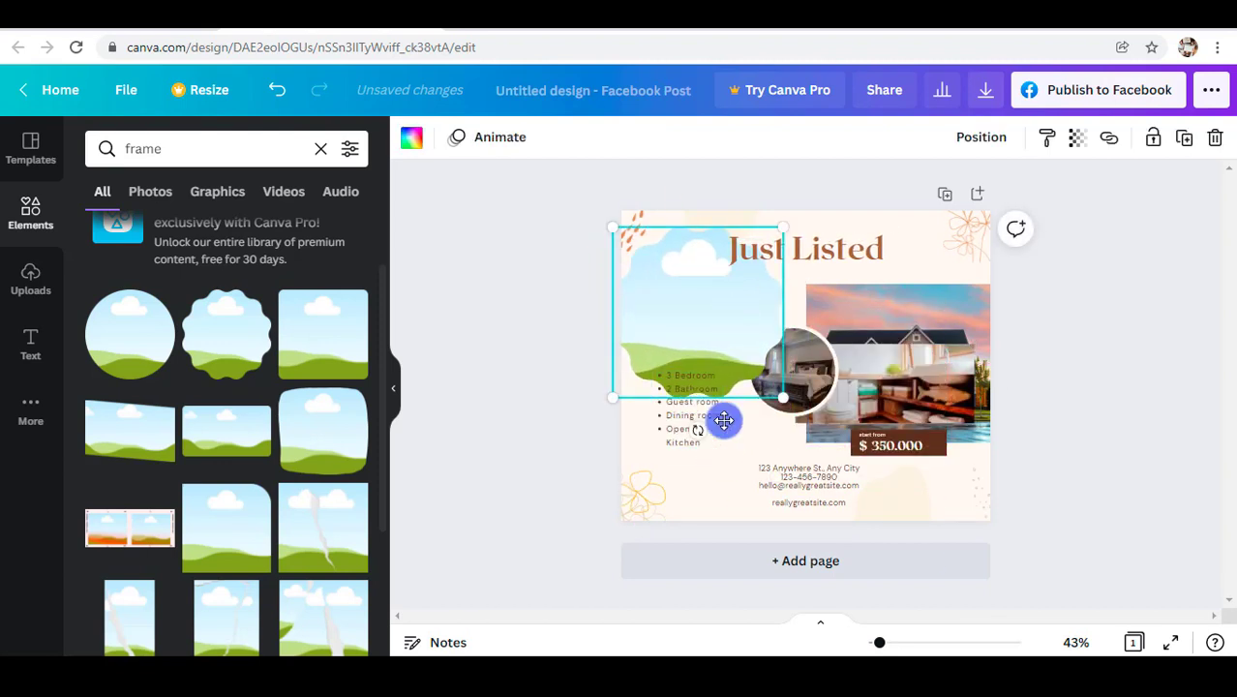
pyautogui.moveTo(723, 420)
pyautogui.mouseDown()
pyautogui.moveTo(729, 478)
pyautogui.moveTo(779, 430)
pyautogui.moveTo(800, 434)
pyautogui.moveTo(740, 442)
pyautogui.moveTo(792, 437)
pyautogui.moveTo(927, 367)
pyautogui.mouseUp()
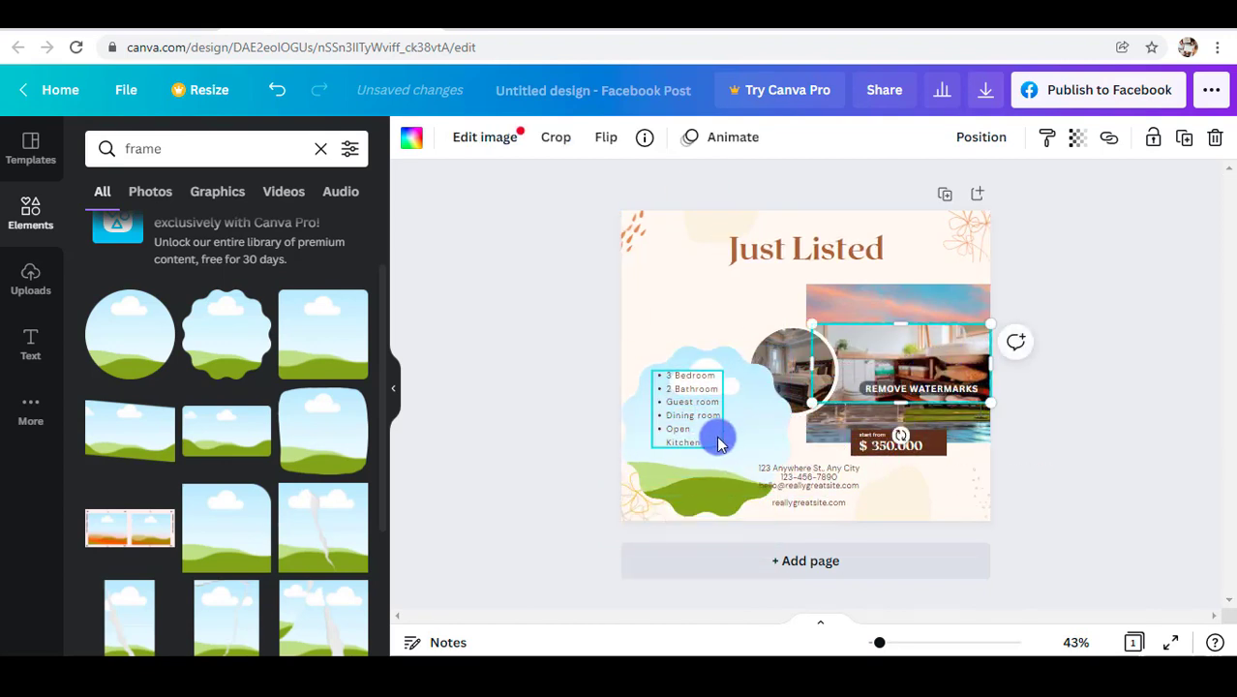
pyautogui.moveTo(723, 463)
pyautogui.mouseDown()
pyautogui.moveTo(742, 335)
pyautogui.moveTo(720, 306)
pyautogui.mouseUp()
pyautogui.moveTo(874, 378)
pyautogui.mouseDown()
pyautogui.moveTo(741, 464)
pyautogui.moveTo(930, 373)
pyautogui.moveTo(914, 345)
pyautogui.mouseUp()
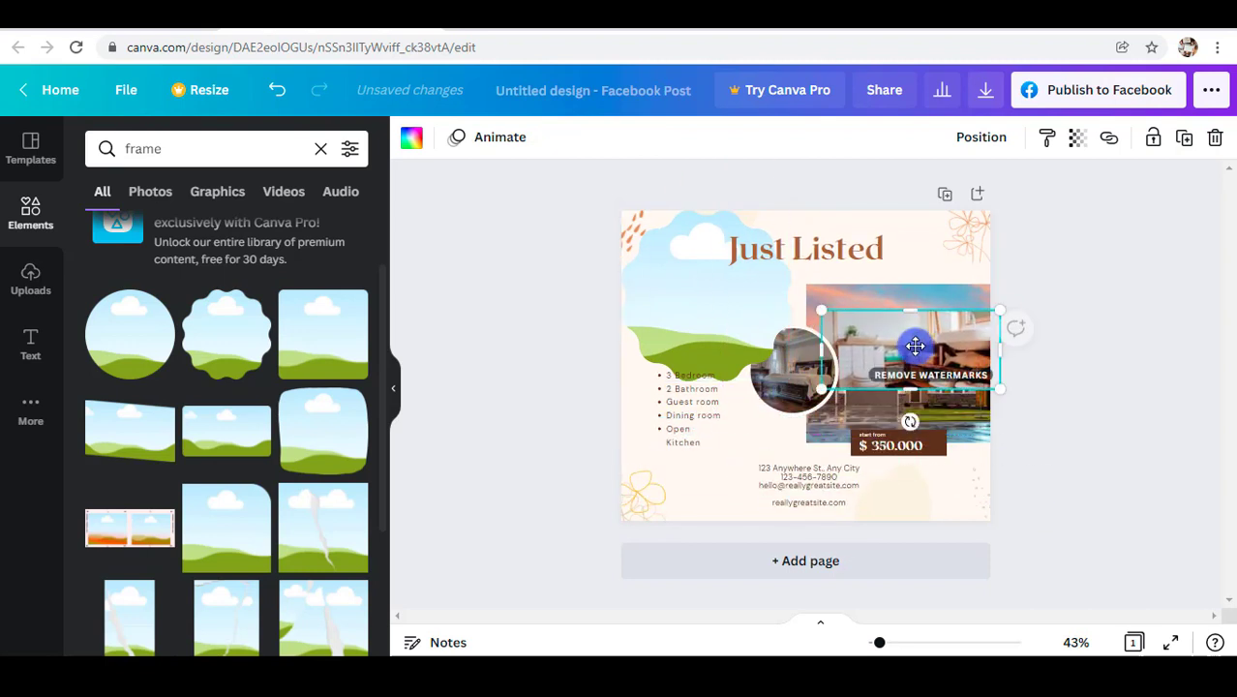
# Step: Detach the bathroom photo from its rectangular frame and place it inside the scalloped frame
pyautogui.rightClick(917, 354)
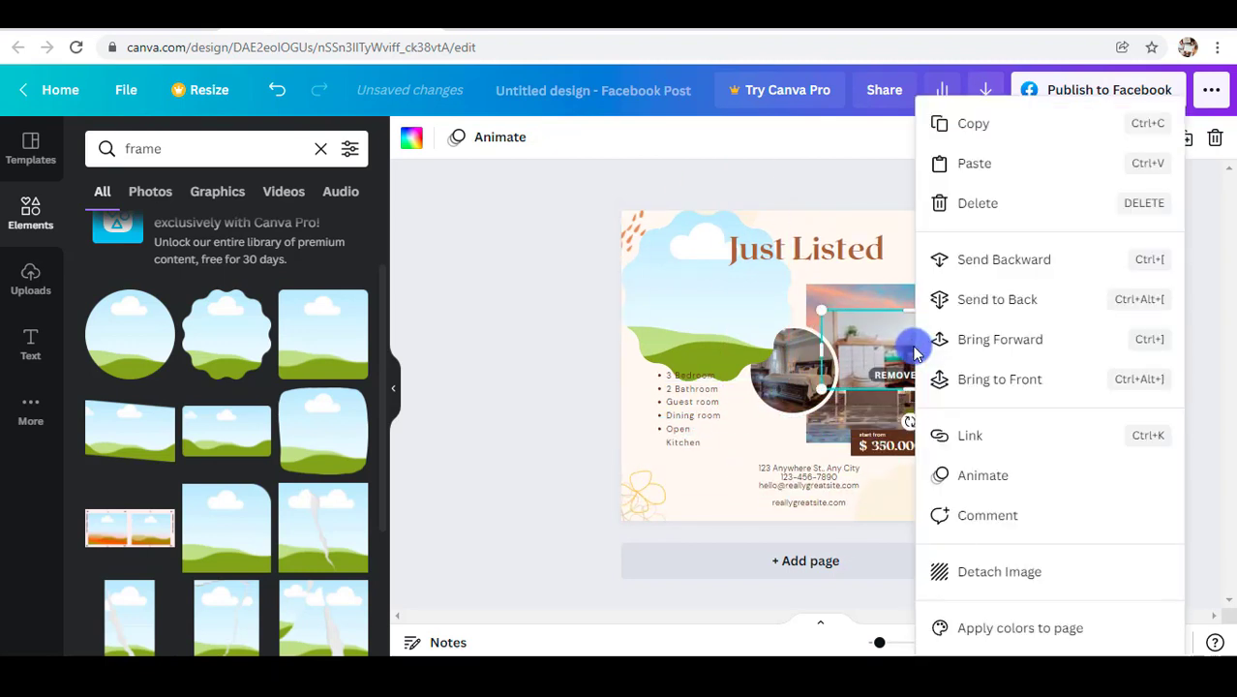
pyautogui.click(993, 573)
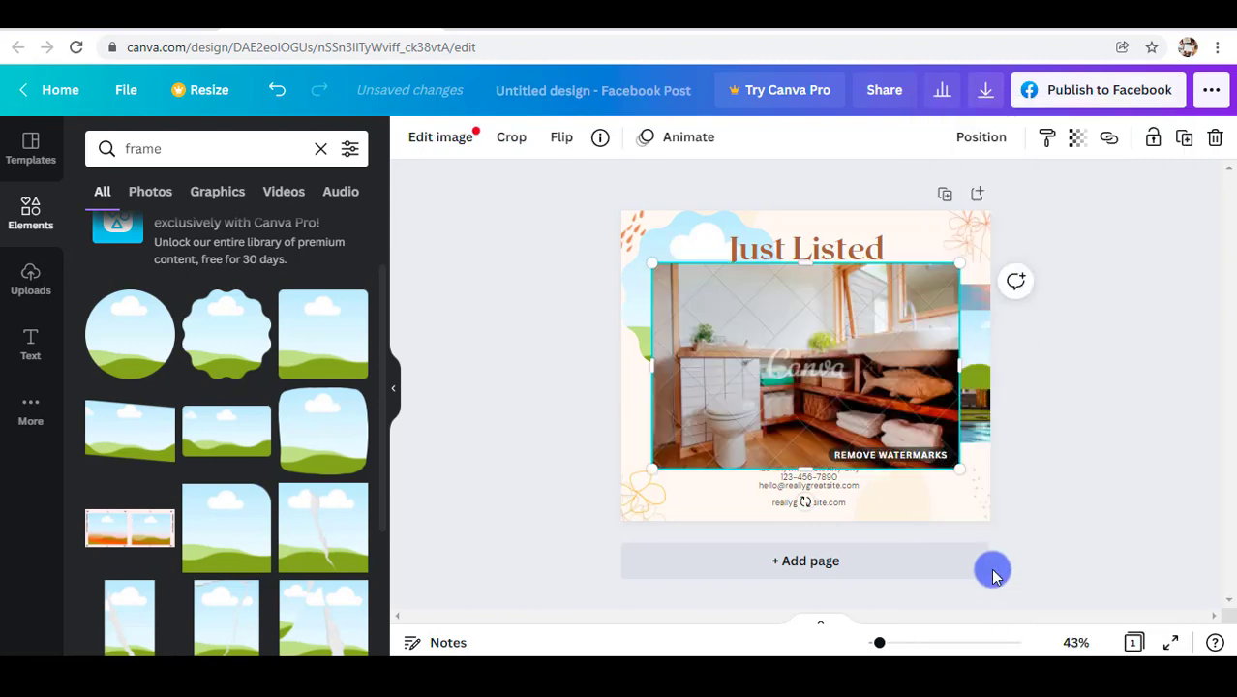
pyautogui.moveTo(897, 313); pyautogui.dragTo(792, 448)
pyautogui.click(939, 350)
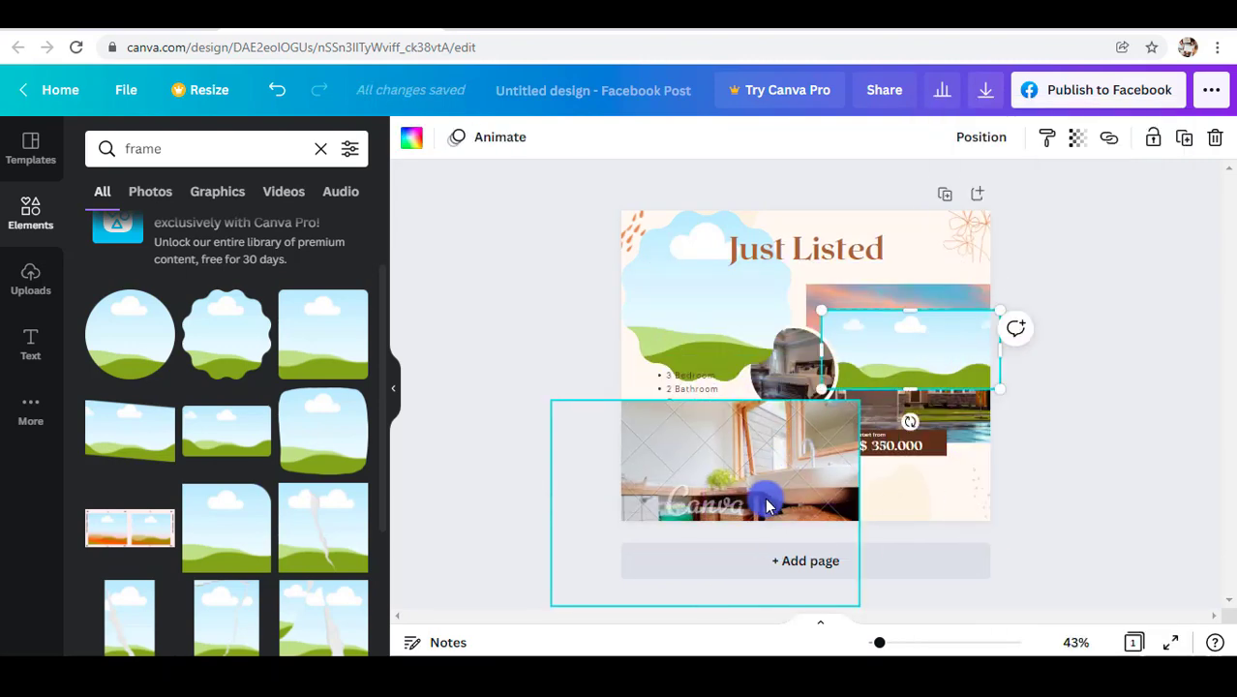
pyautogui.moveTo(764, 500); pyautogui.dragTo(729, 335)
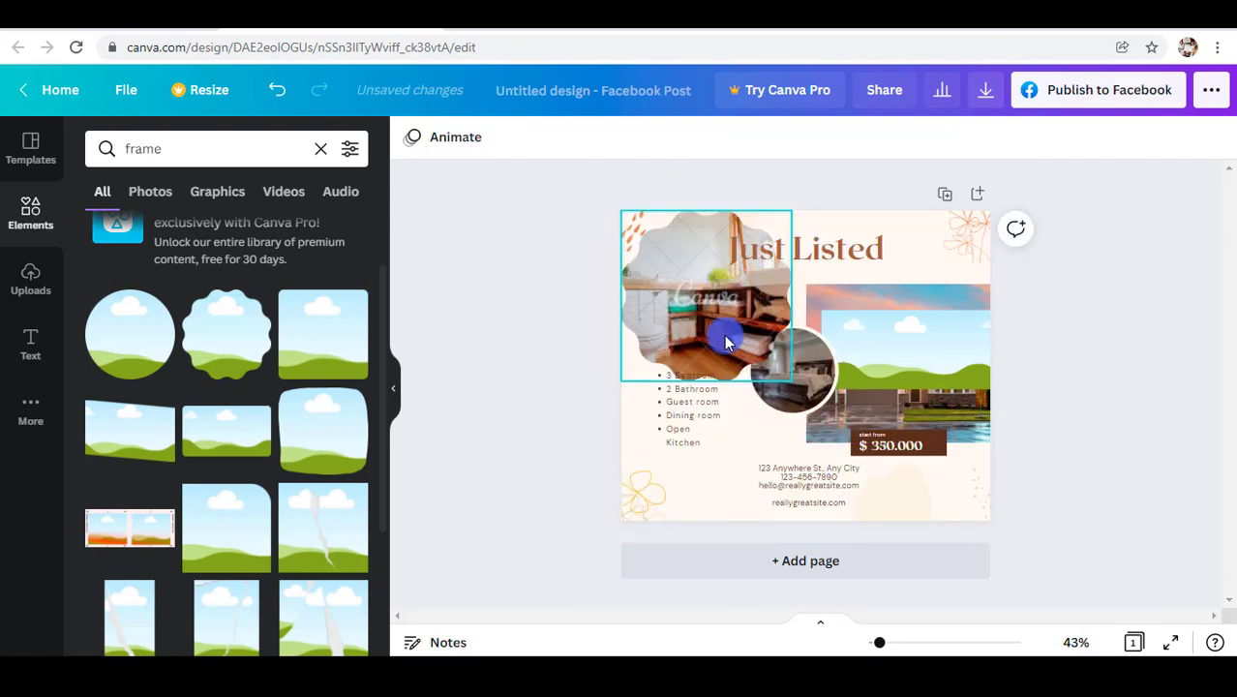
pyautogui.moveTo(727, 341)
pyautogui.mouseDown()
pyautogui.moveTo(735, 371)
pyautogui.moveTo(732, 358)
pyautogui.mouseUp()
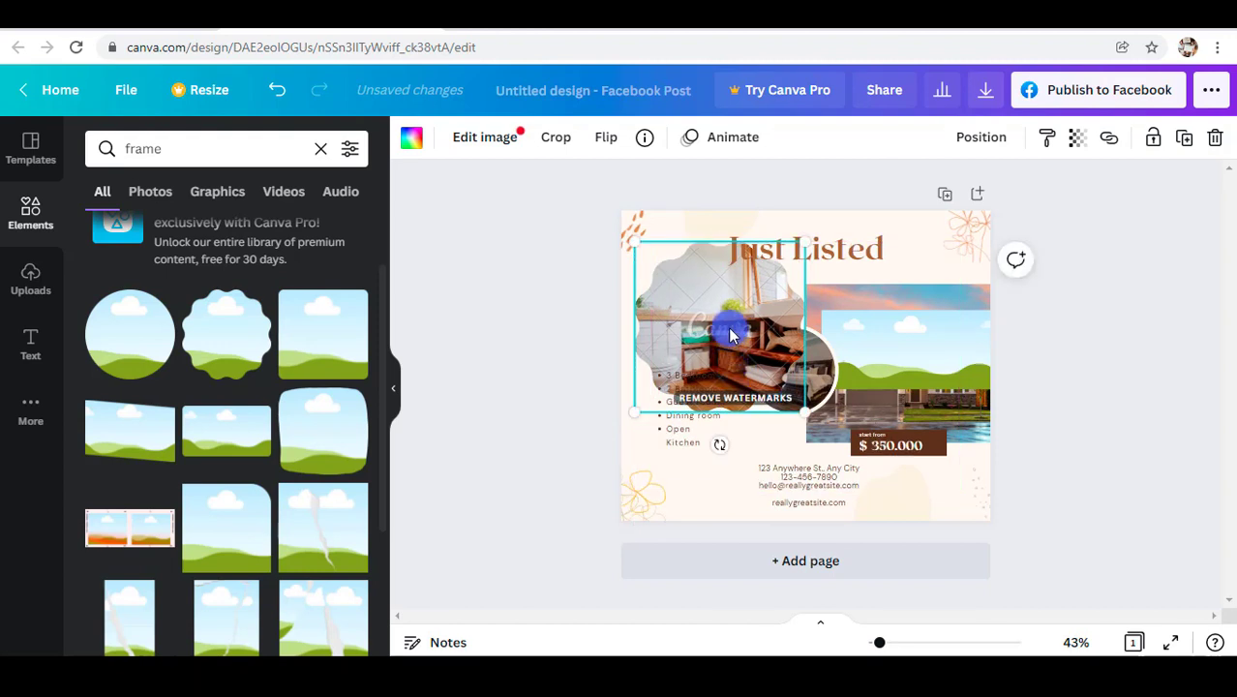
# Step: Send the scalloped bathroom photo to the back, behind the round bedroom photo
pyautogui.rightClick(731, 332)
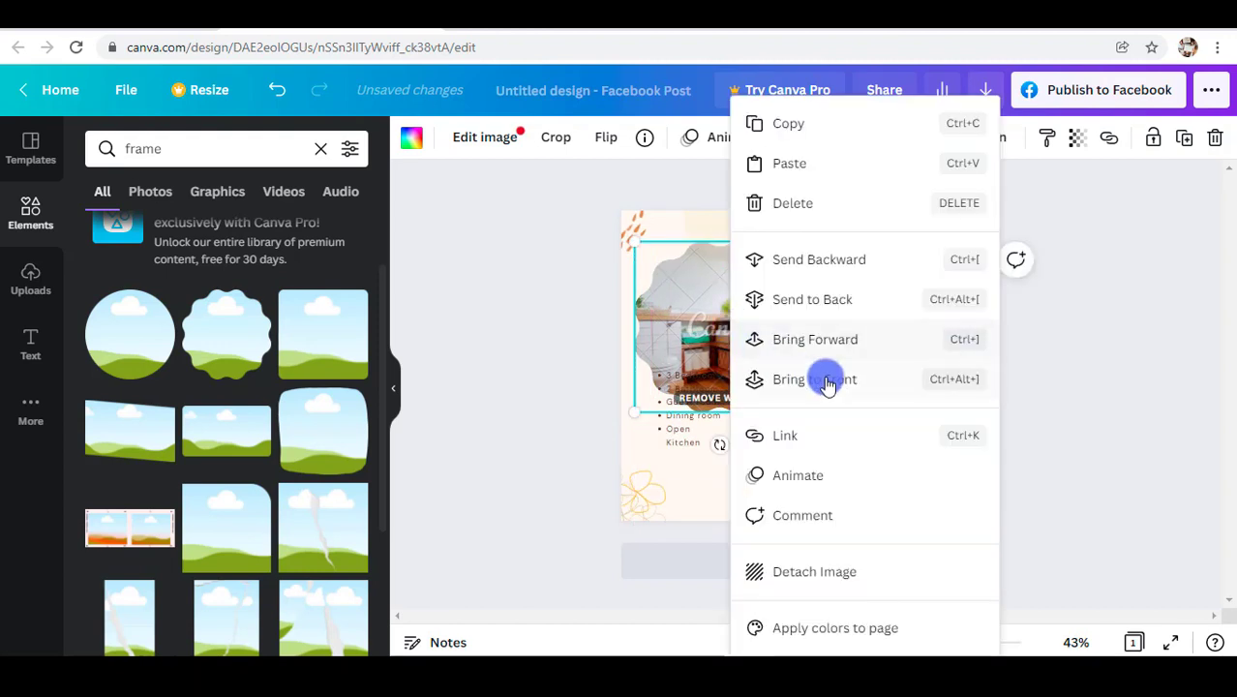
pyautogui.click(1084, 334)
pyautogui.moveTo(712, 337); pyautogui.dragTo(707, 345)
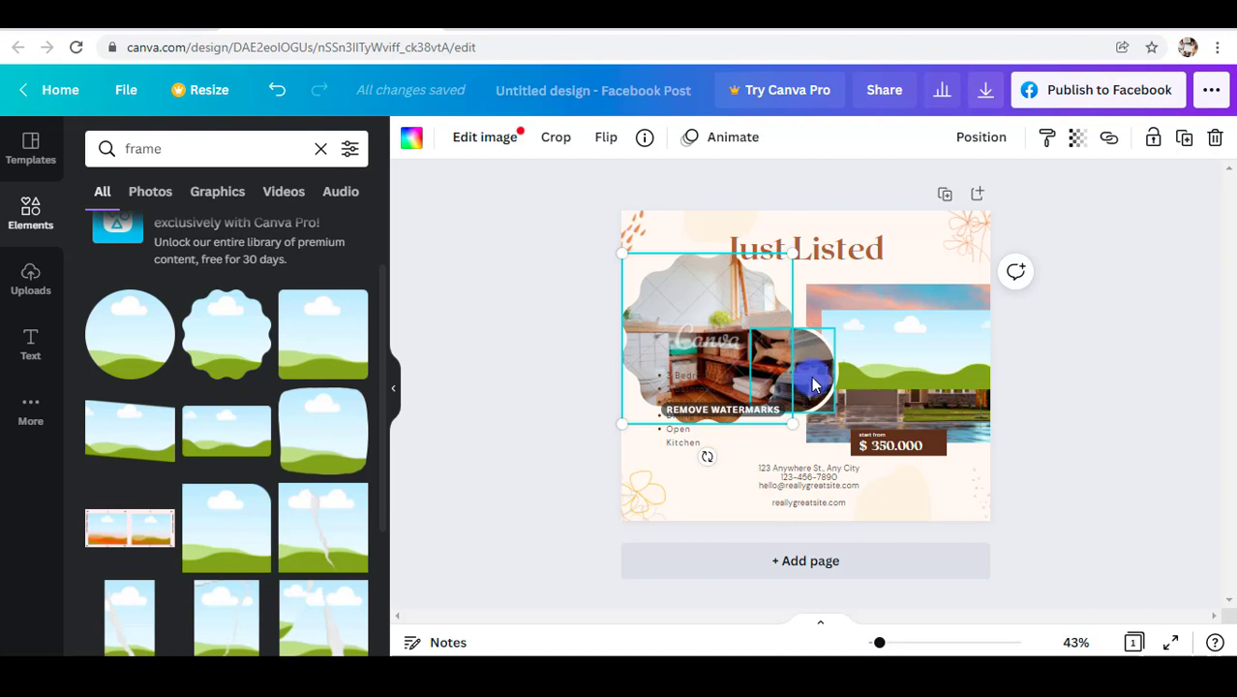
pyautogui.moveTo(824, 383); pyautogui.dragTo(694, 308)
pyautogui.rightClick(694, 308)
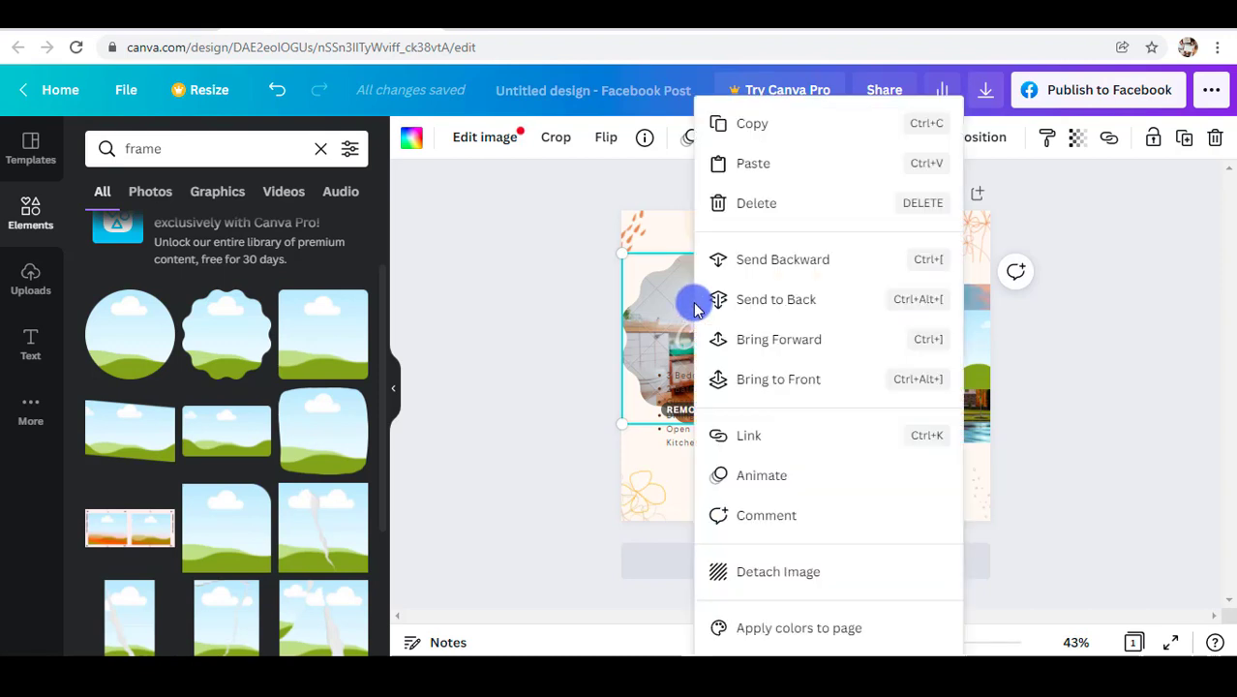
pyautogui.click(809, 262)
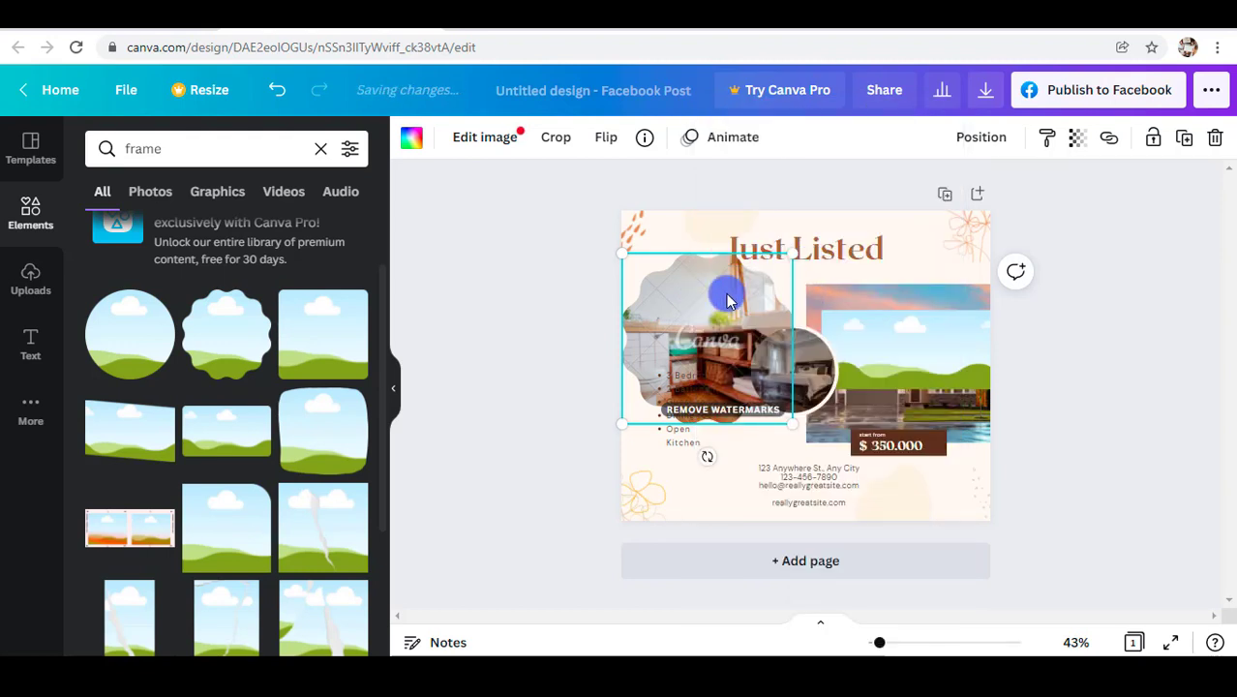
pyautogui.rightClick(727, 296)
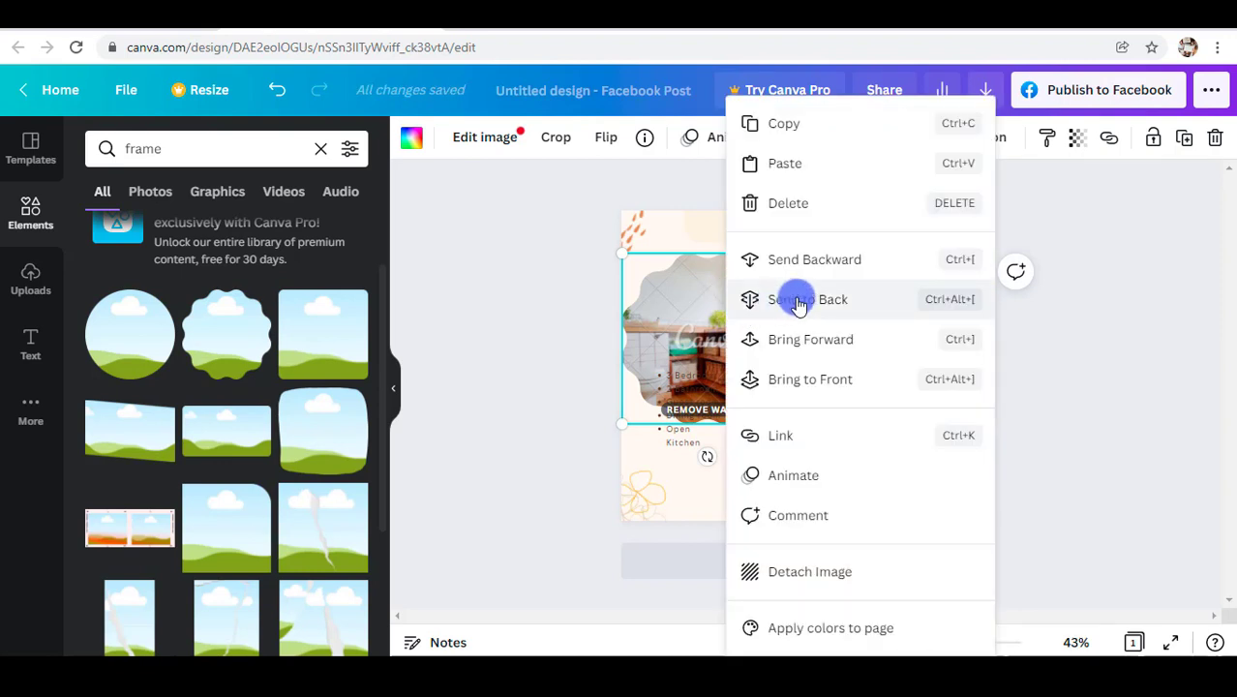
pyautogui.click(799, 303)
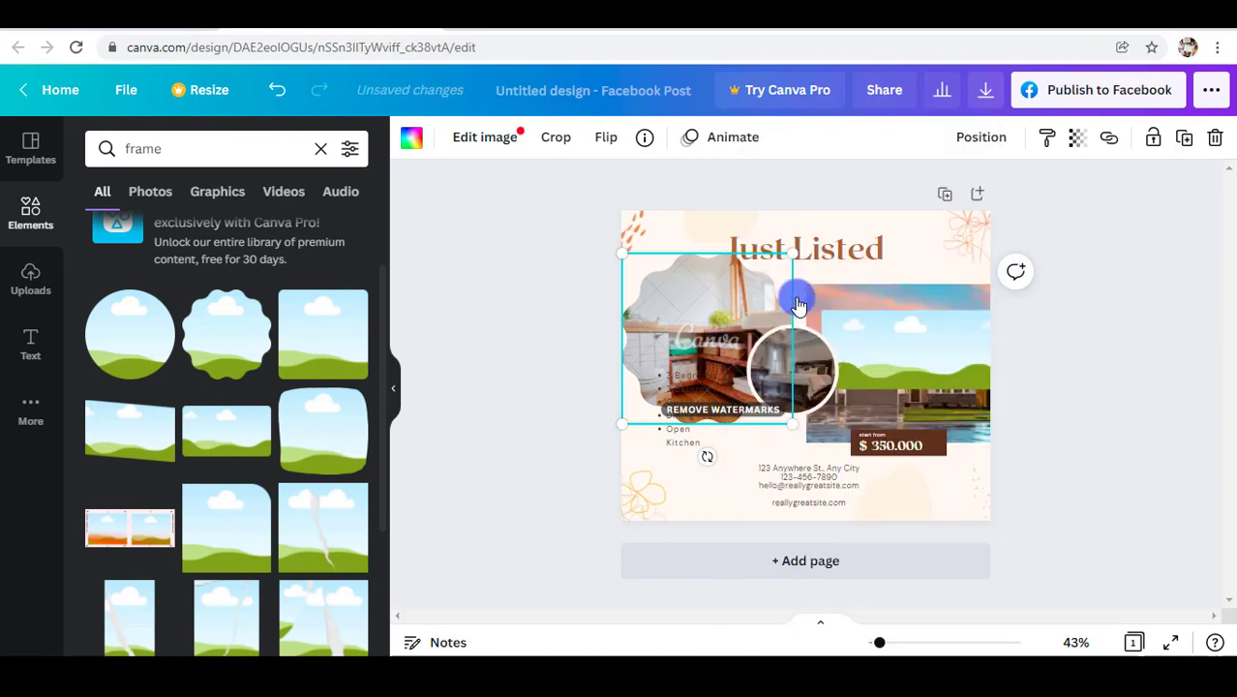
# Step: Shift the empty rectangular frame across the house photo and lower the scalloped photo clear of the heading
pyautogui.moveTo(959, 359)
pyautogui.mouseDown()
pyautogui.moveTo(979, 376)
pyautogui.moveTo(984, 344)
pyautogui.moveTo(973, 345)
pyautogui.mouseUp()
pyautogui.click(679, 351)
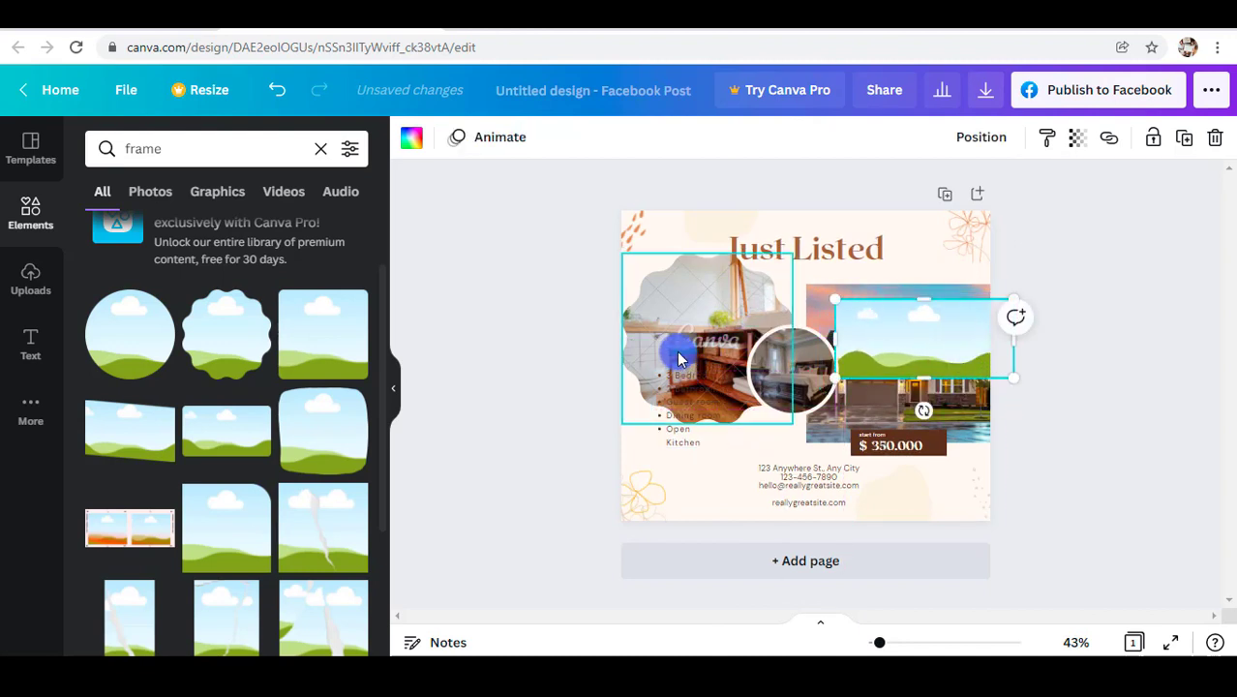
pyautogui.moveTo(663, 321)
pyautogui.mouseDown()
pyautogui.moveTo(656, 288)
pyautogui.moveTo(660, 337)
pyautogui.mouseUp()
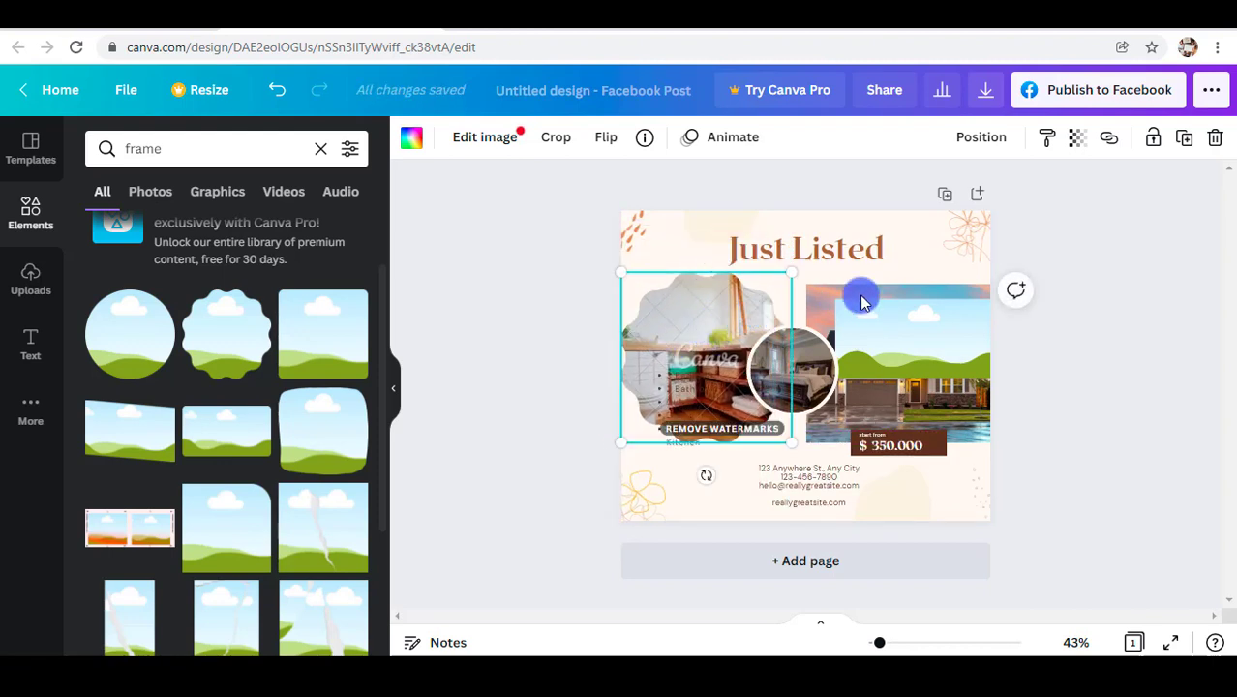
# Step: Undo the frame and photo rearrangements back to the template layout and delete the added scalloped frame
pyautogui.hotkey('ctrl', 'z')
pyautogui.hotkey('ctrl', 'z')
pyautogui.hotkey('ctrl', 'z')
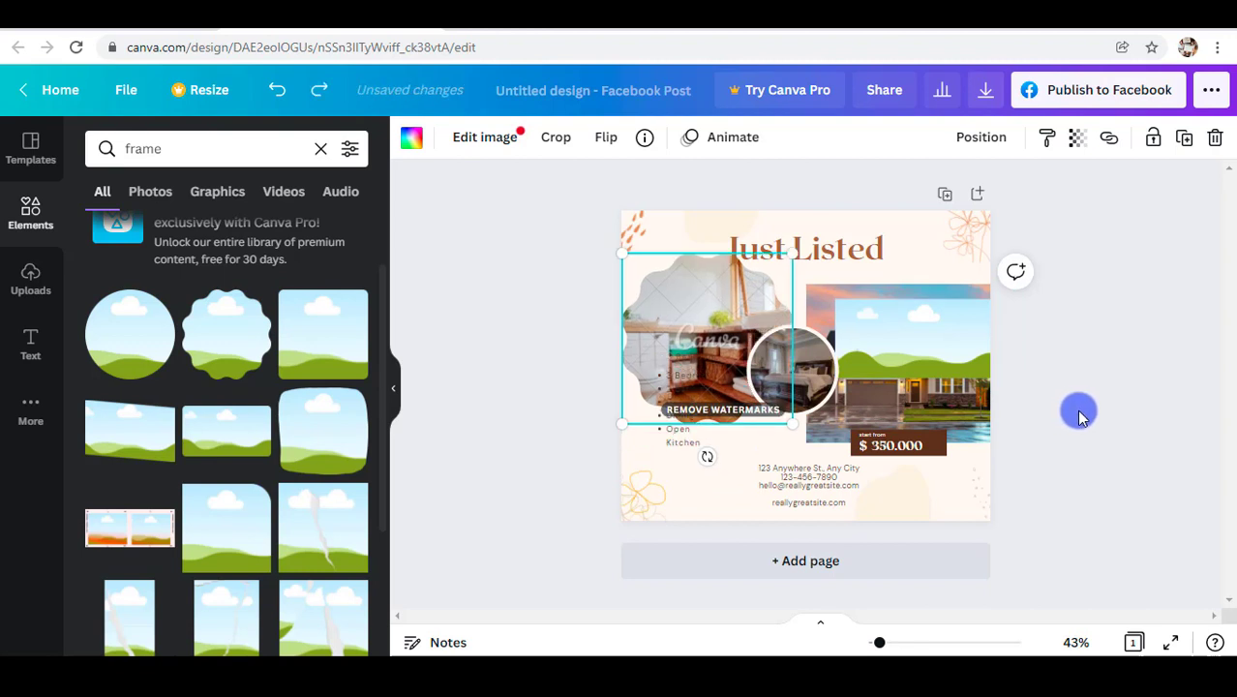
pyautogui.hotkey('ctrl', 'shift', 'z')
pyautogui.hotkey('ctrl', 'shift', 'z')
pyautogui.hotkey('ctrl', 'shift', 'z')
pyautogui.hotkey('ctrl', 'shift', 'z')
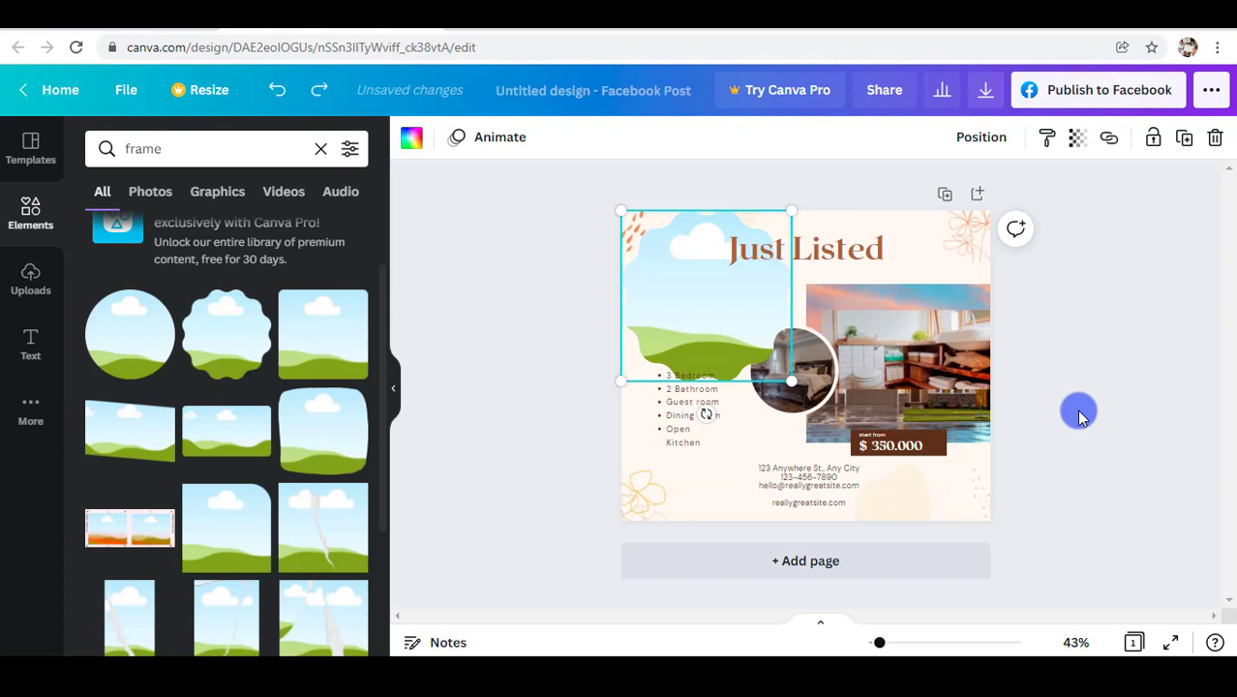
pyautogui.hotkey('ctrl', 'z')
pyautogui.hotkey('ctrl', 'z')
pyautogui.hotkey('ctrl', 'z')
pyautogui.hotkey('ctrl', 'z')
pyautogui.hotkey('ctrl', 'z')
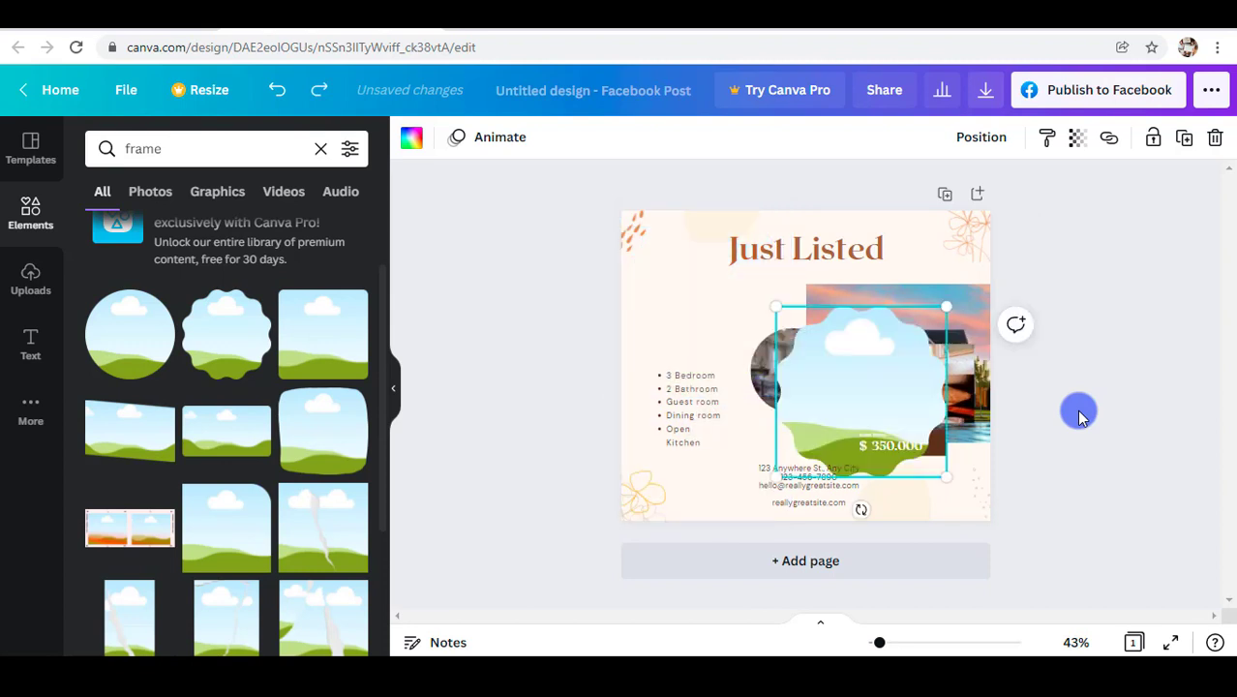
pyautogui.hotkey('ctrl', 'z')
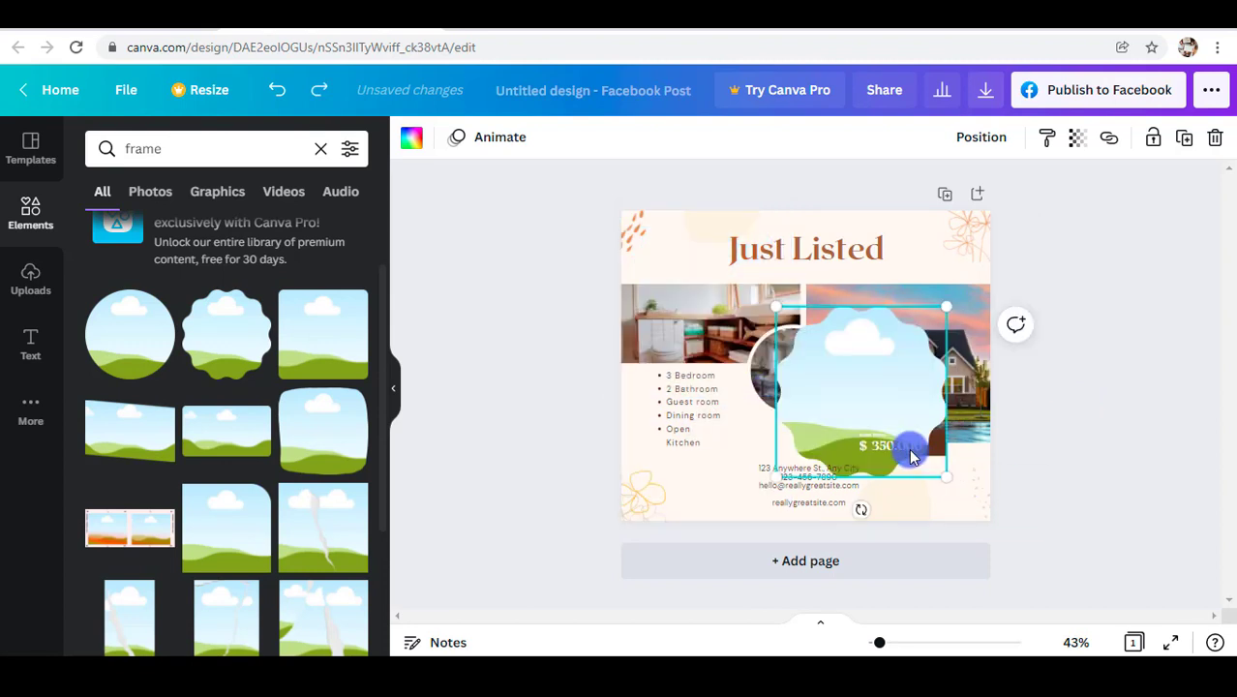
pyautogui.press('Delete')
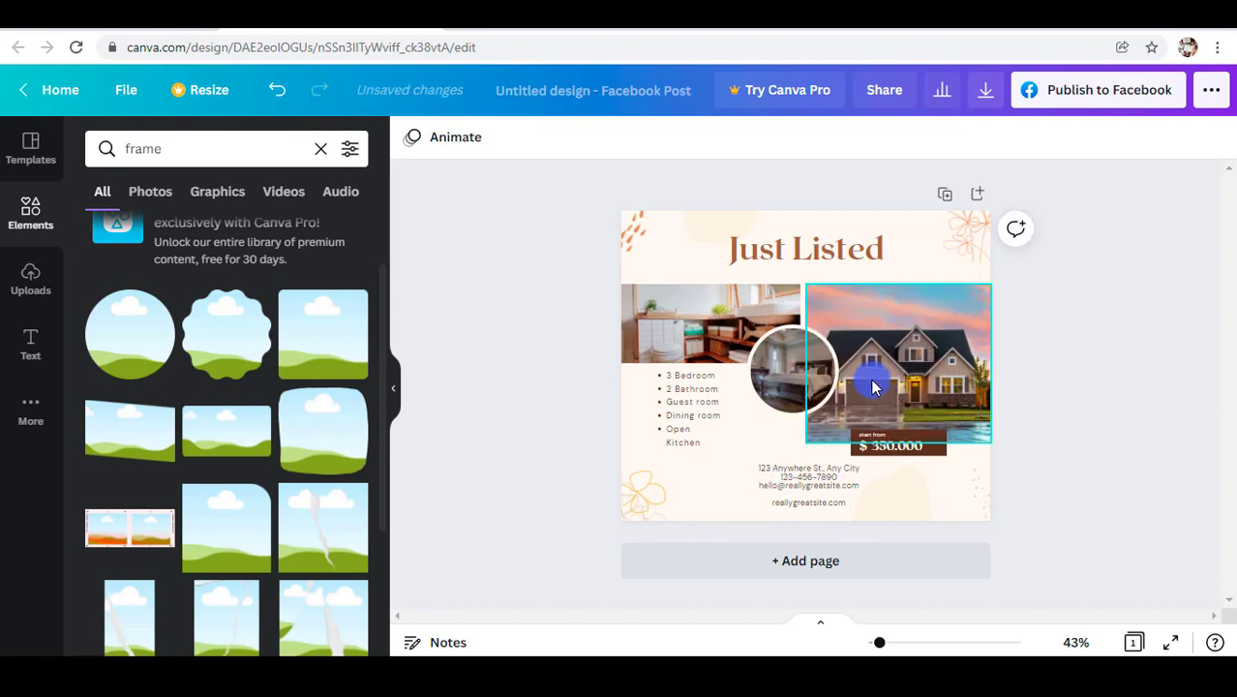
# Step: Change the font of the "Just Listed" heading to Anton
pyautogui.click(793, 260)
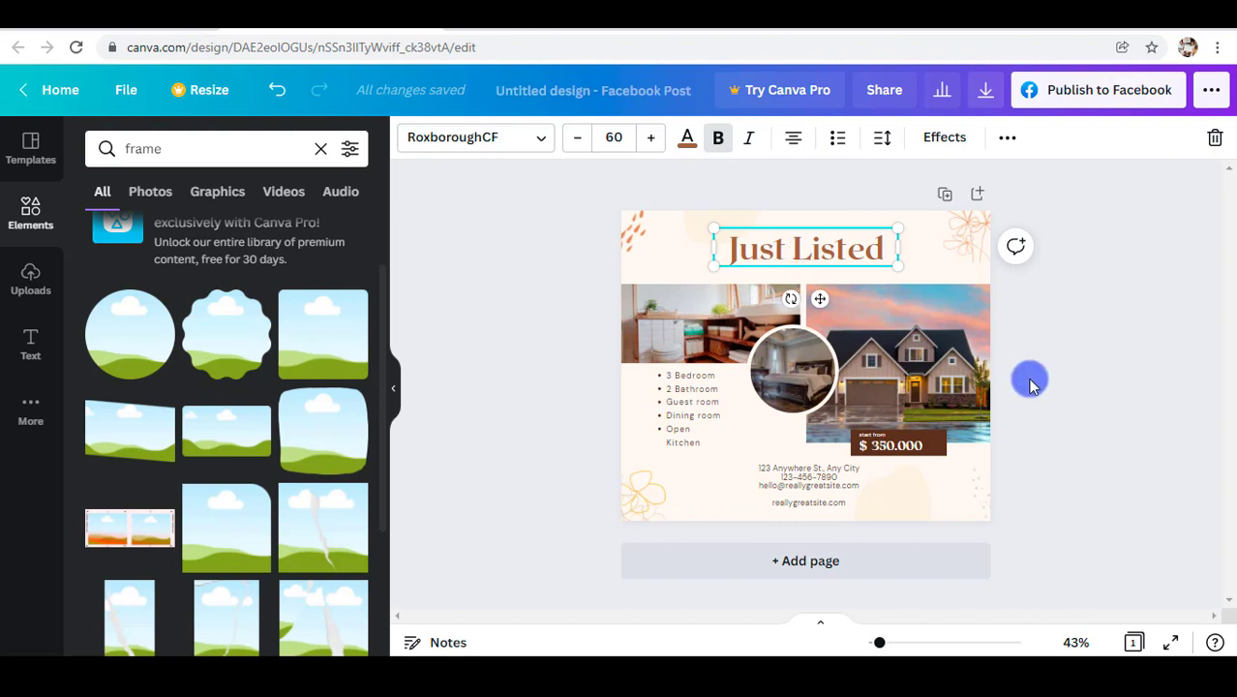
pyautogui.click(955, 312)
pyautogui.click(846, 247)
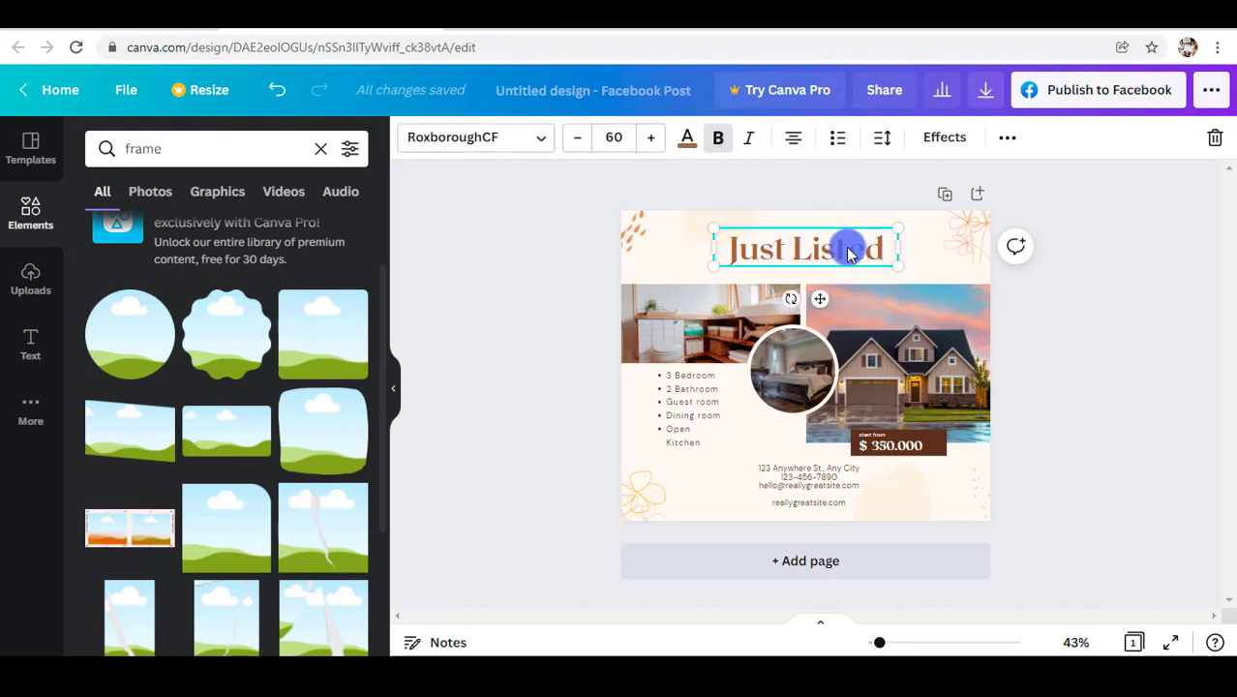
pyautogui.click(538, 139)
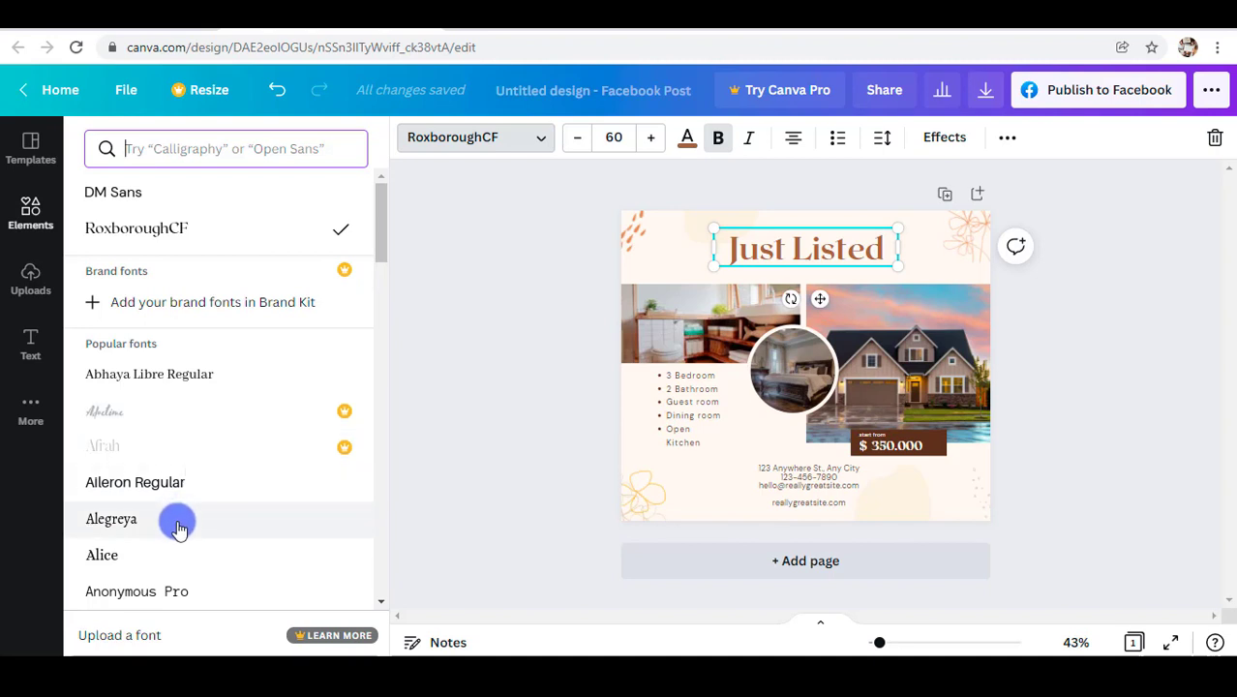
pyautogui.scroll(-3, 211, 490)
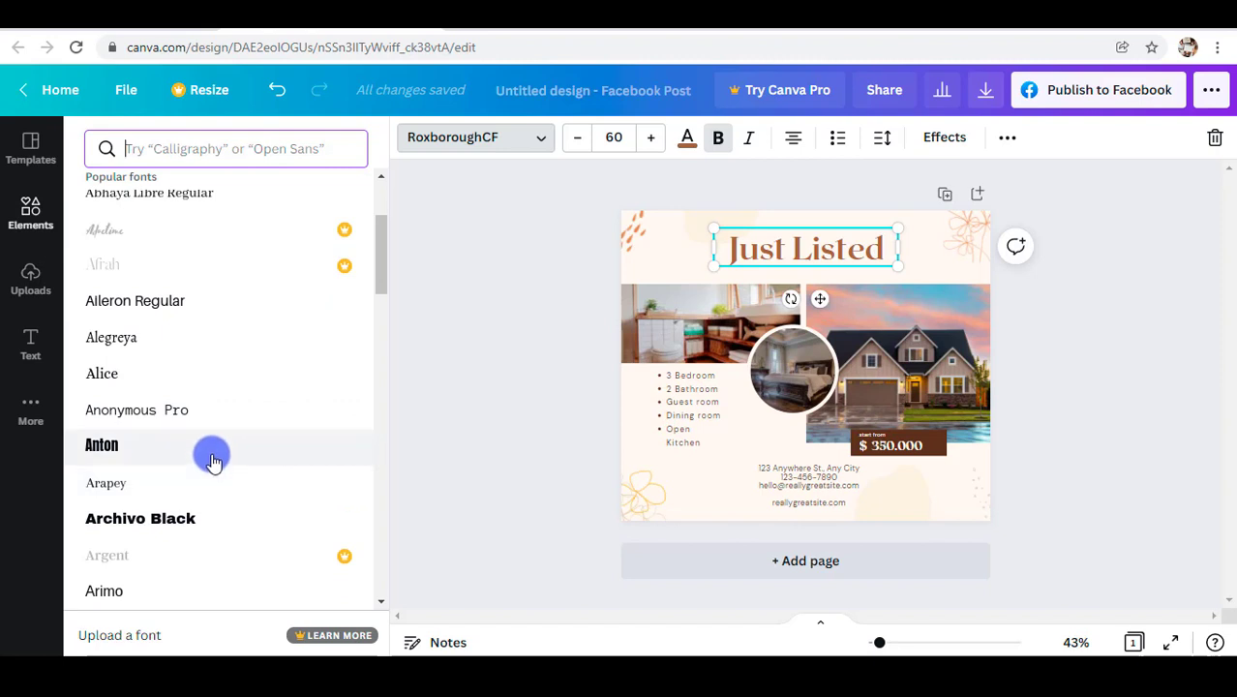
pyautogui.click(213, 461)
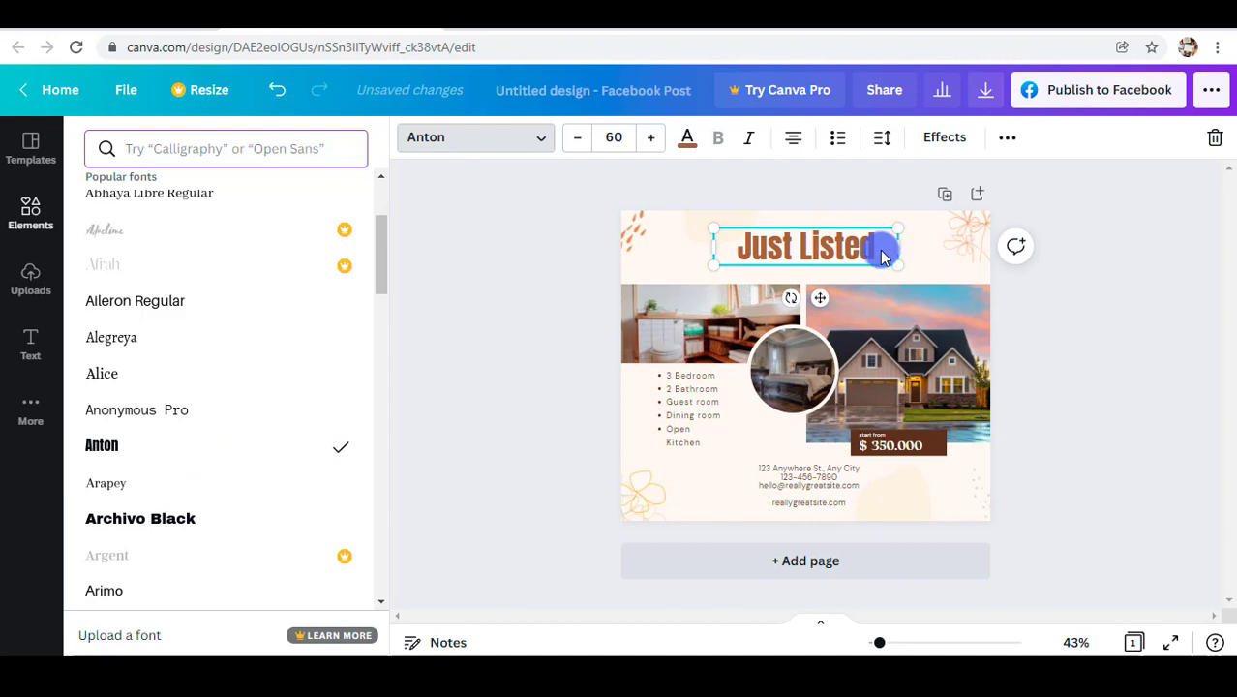
# Step: Search the elements library for "flower"
pyautogui.click(634, 249)
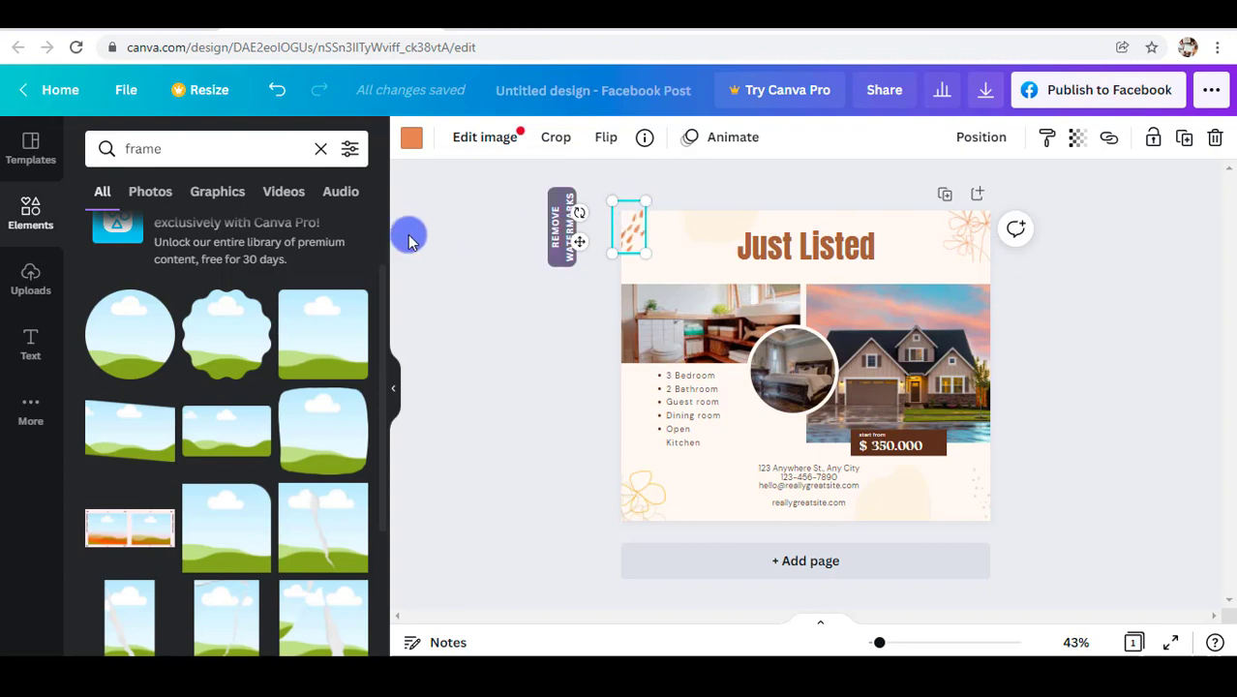
pyautogui.click(32, 213)
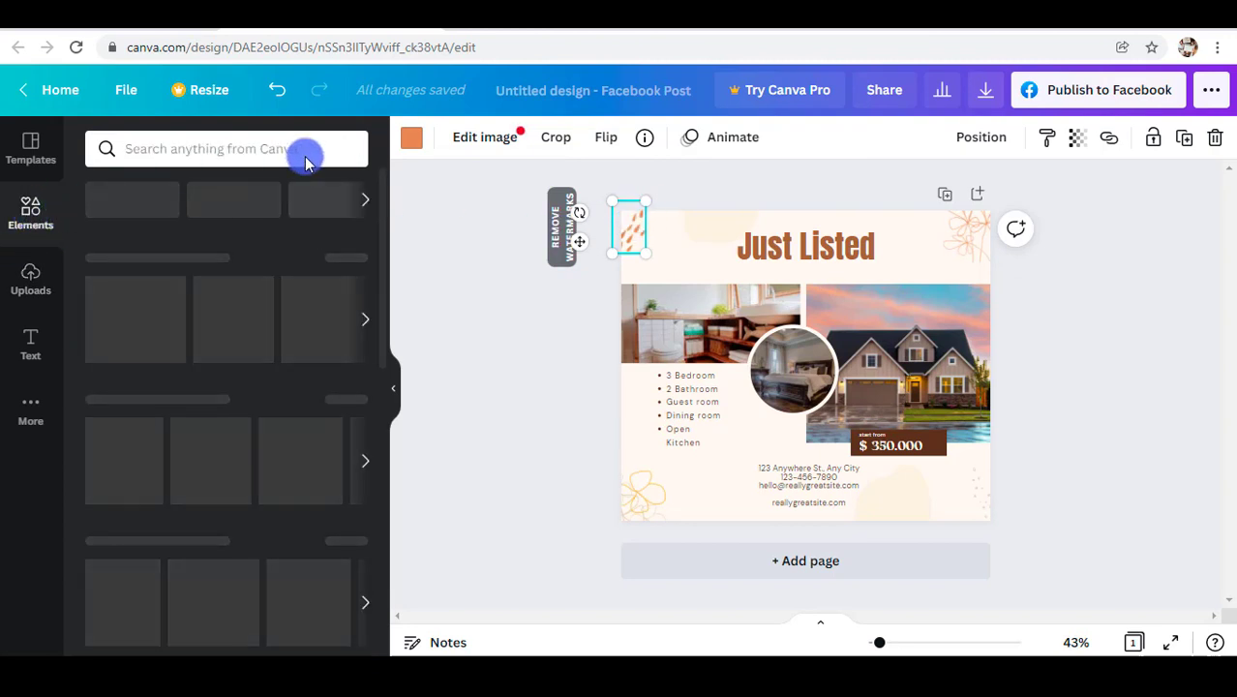
pyautogui.click(189, 141)
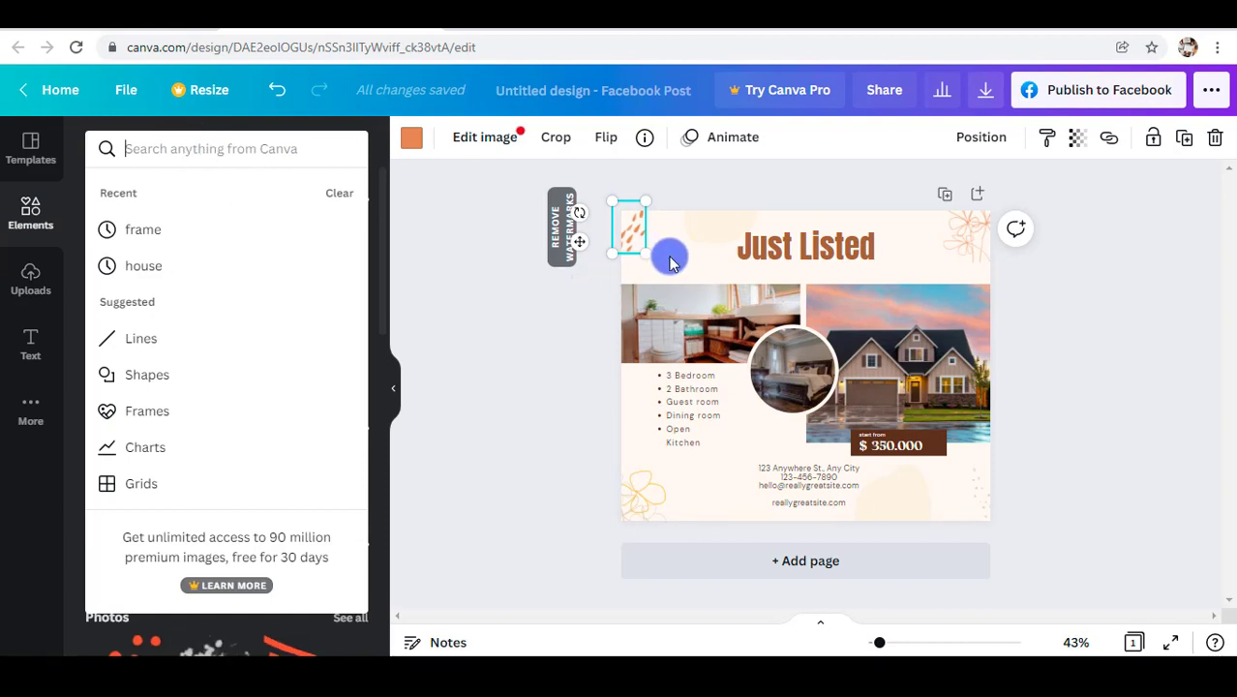
pyautogui.write('flower')
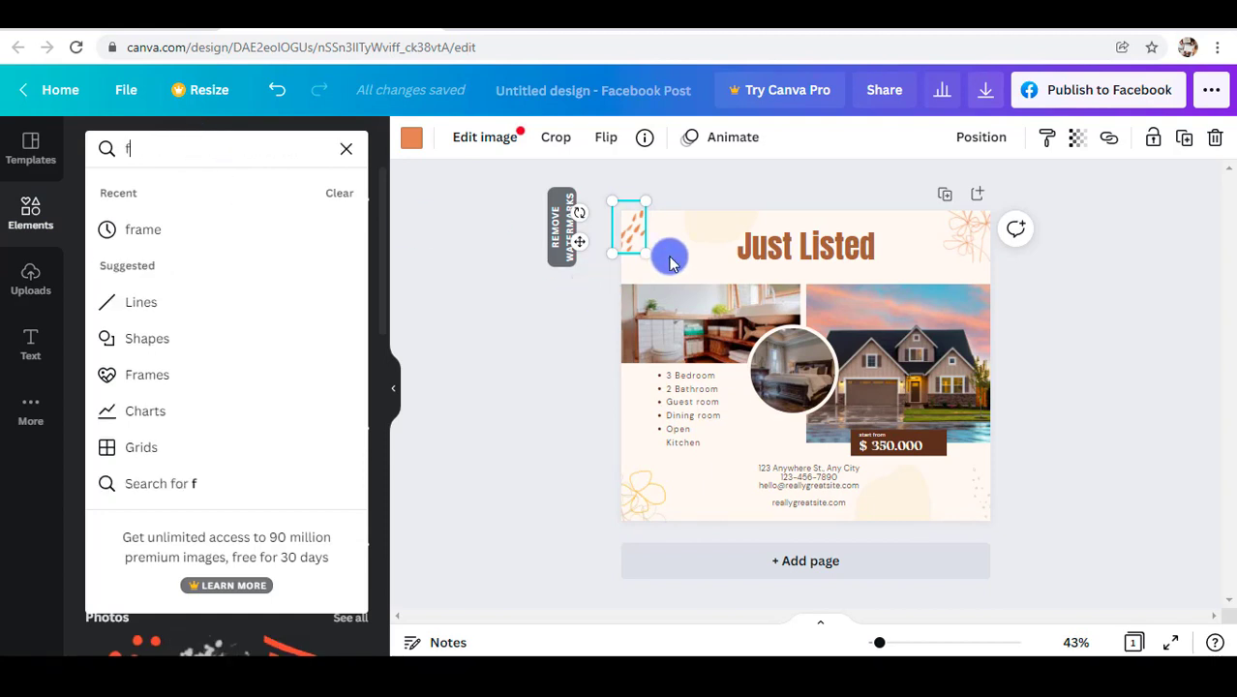
pyautogui.press('Return')
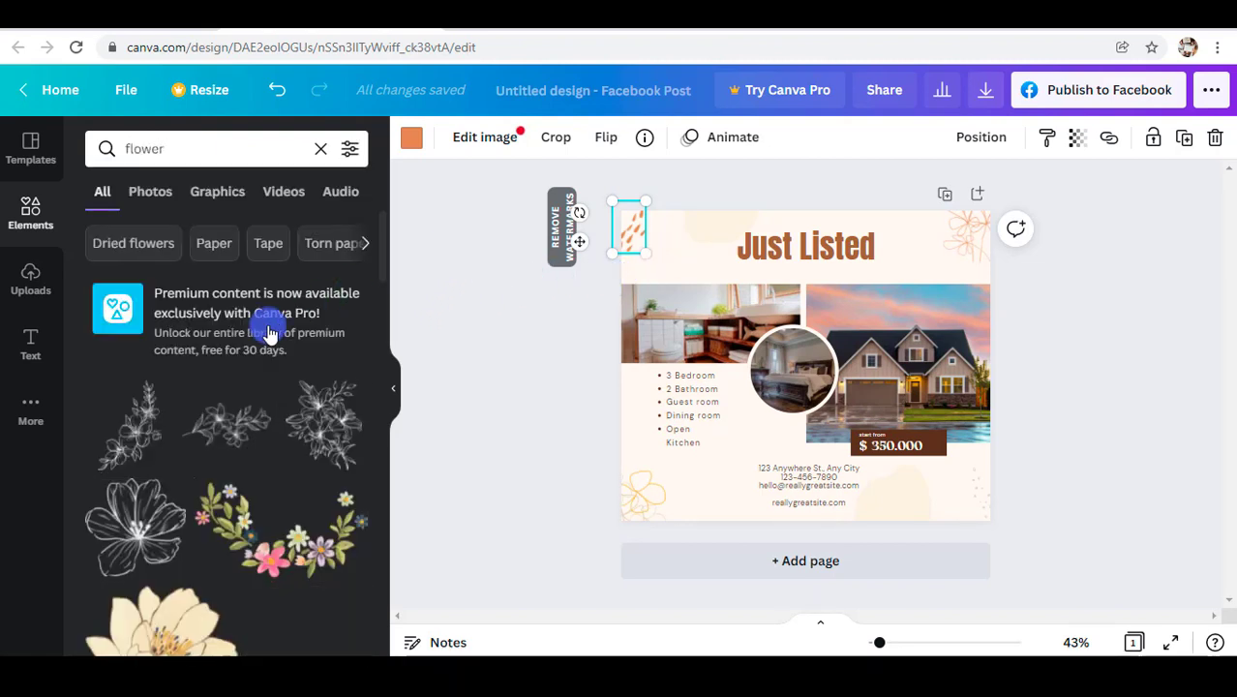
# Step: Add the outlined flower branch graphic to the post and place it beside the bulleted room list, below the round bedroom photo
pyautogui.scroll(-1, 246, 346)
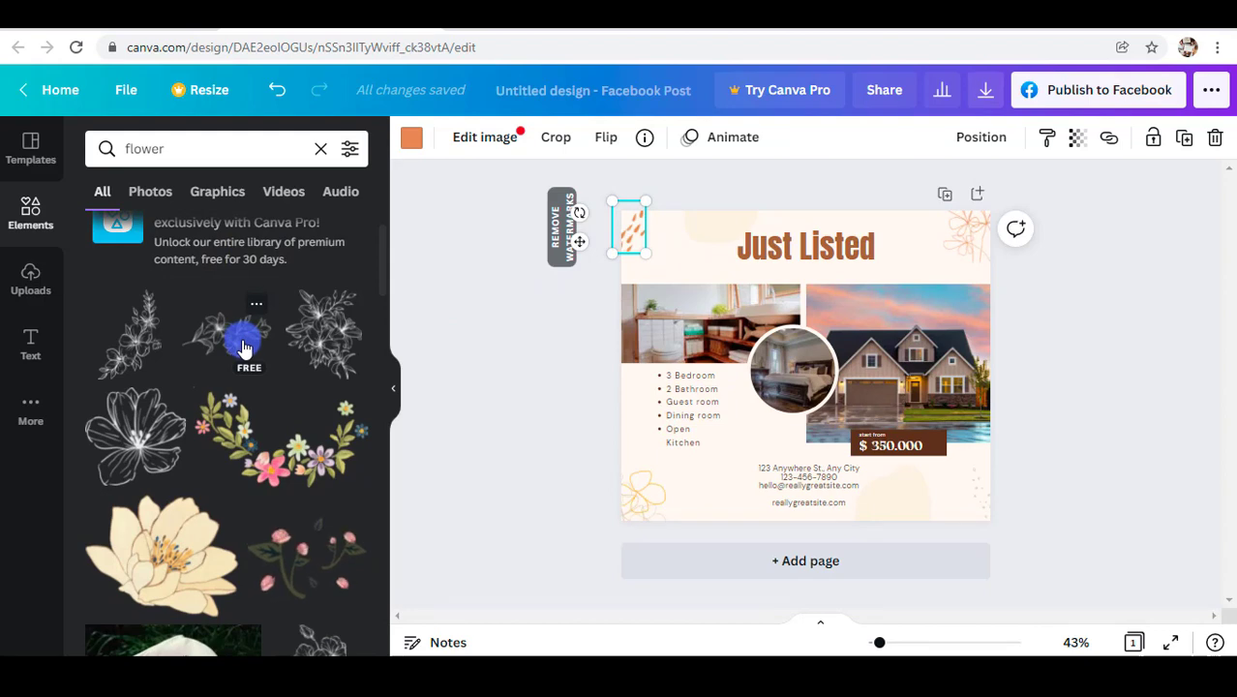
pyautogui.scroll(-2, 244, 346)
pyautogui.scroll(-3, 244, 347)
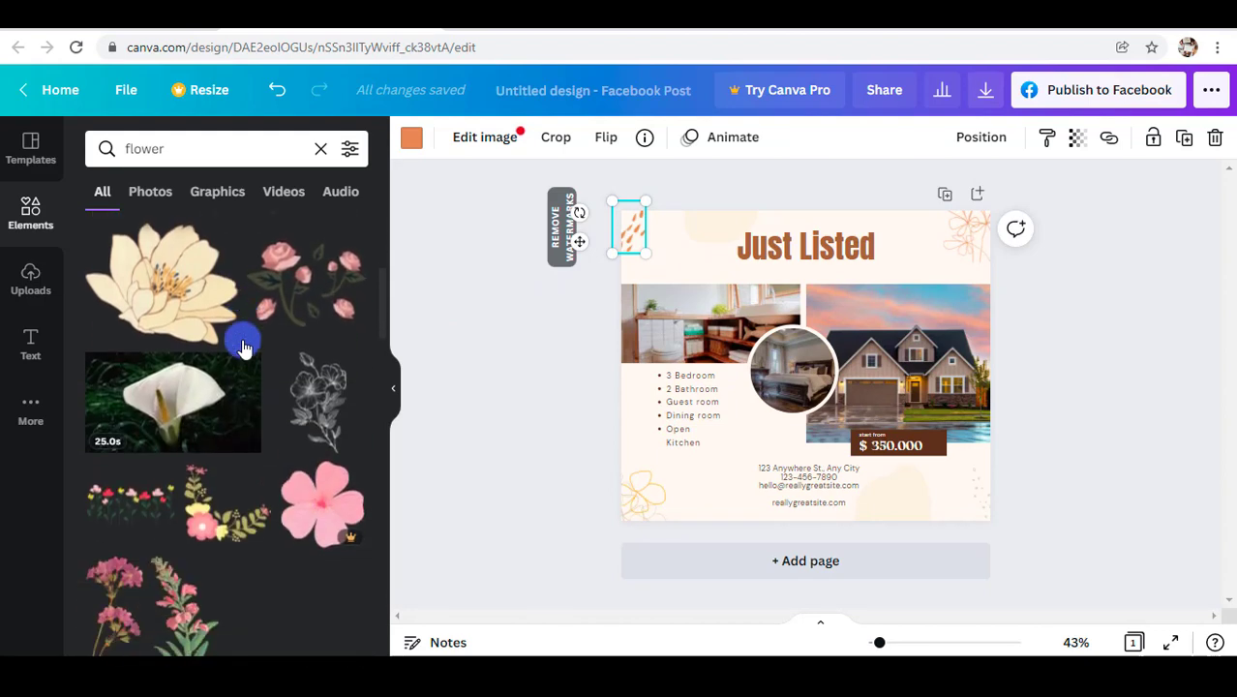
pyautogui.scroll(-1, 244, 346)
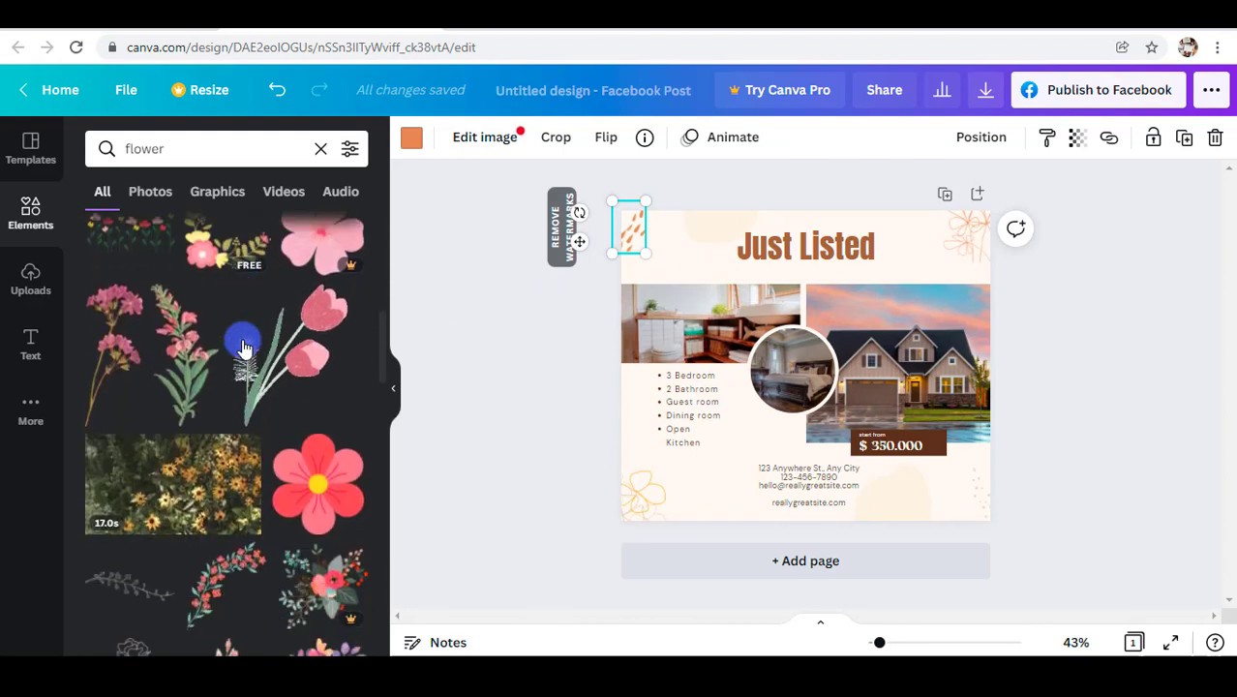
pyautogui.scroll(5, 244, 346)
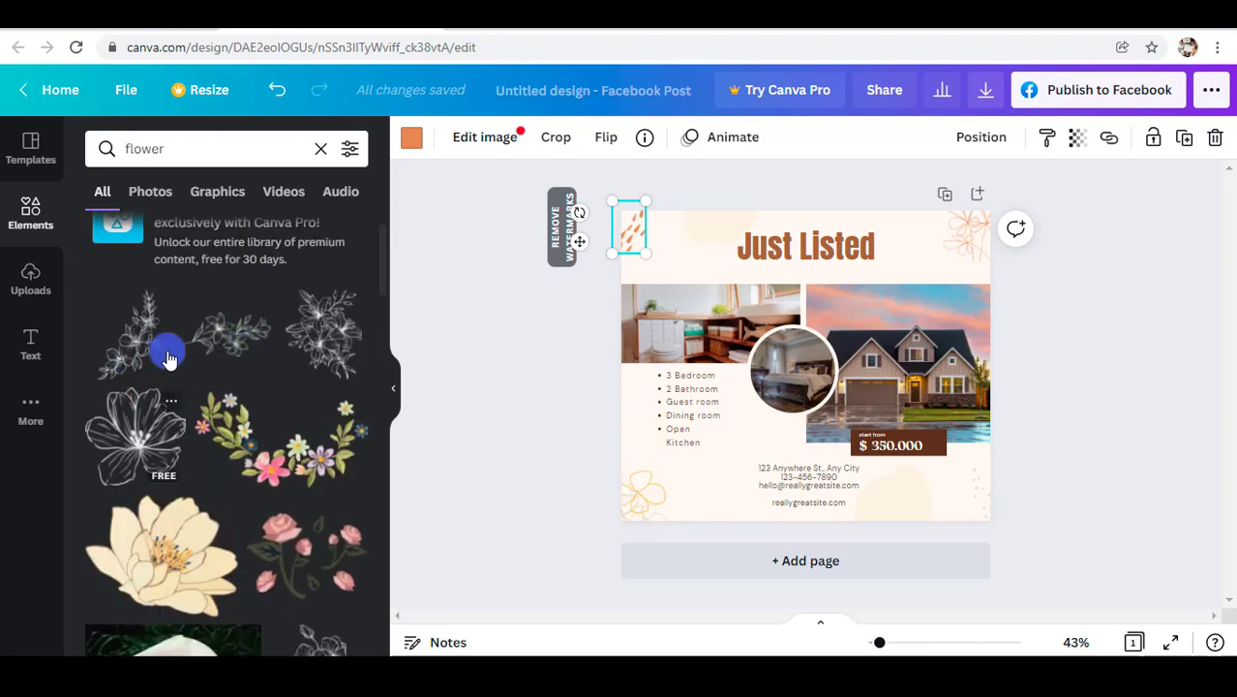
pyautogui.click(126, 337)
pyautogui.moveTo(799, 353); pyautogui.dragTo(732, 445)
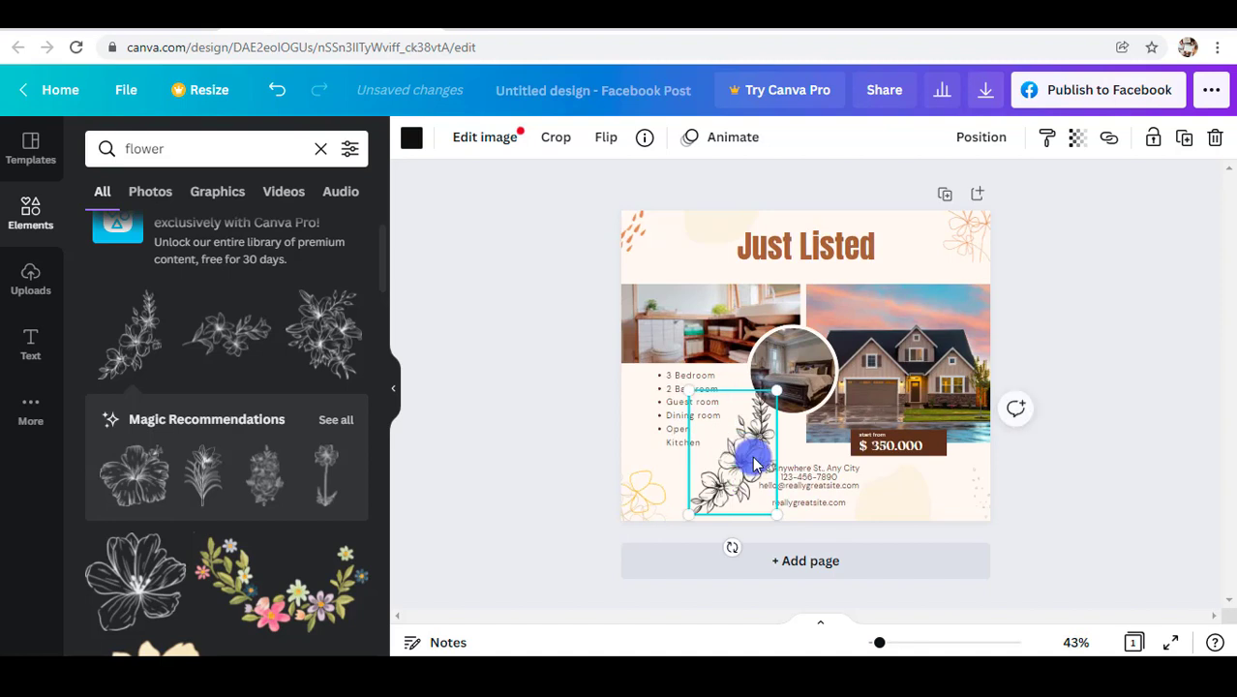
# Step: Recolour the flower branch with the yellow-orange document colour and move it into the post's lower-right corner
pyautogui.click(411, 136)
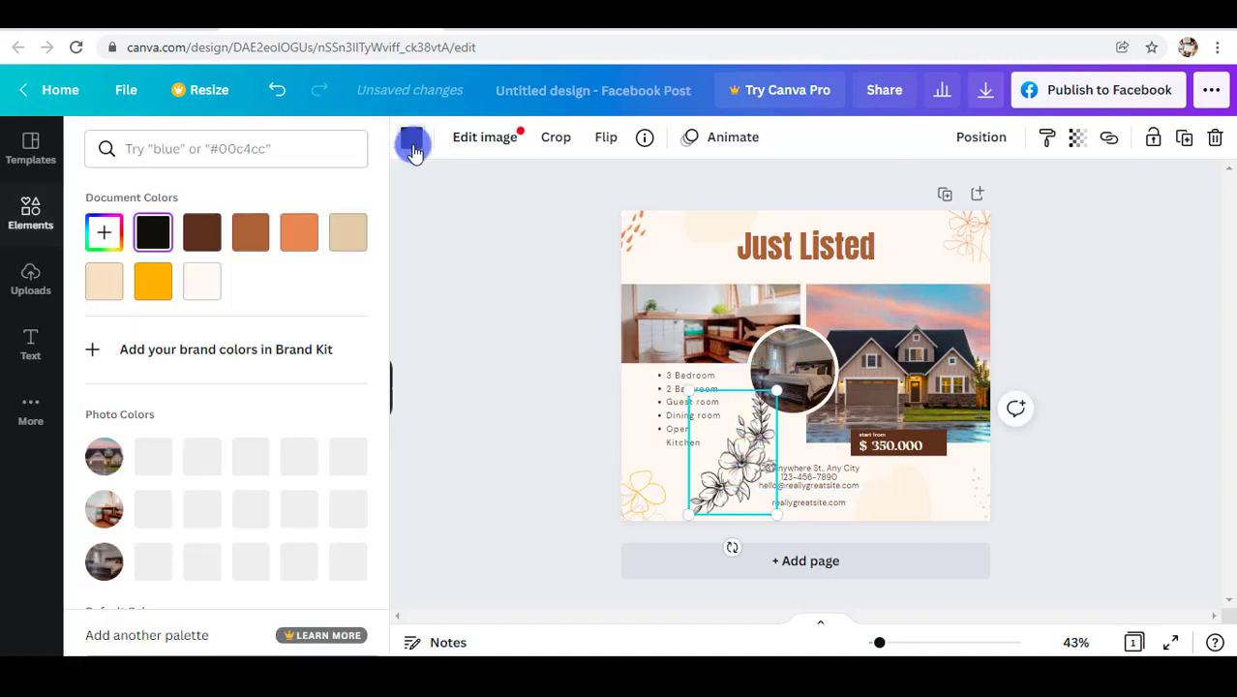
pyautogui.click(153, 286)
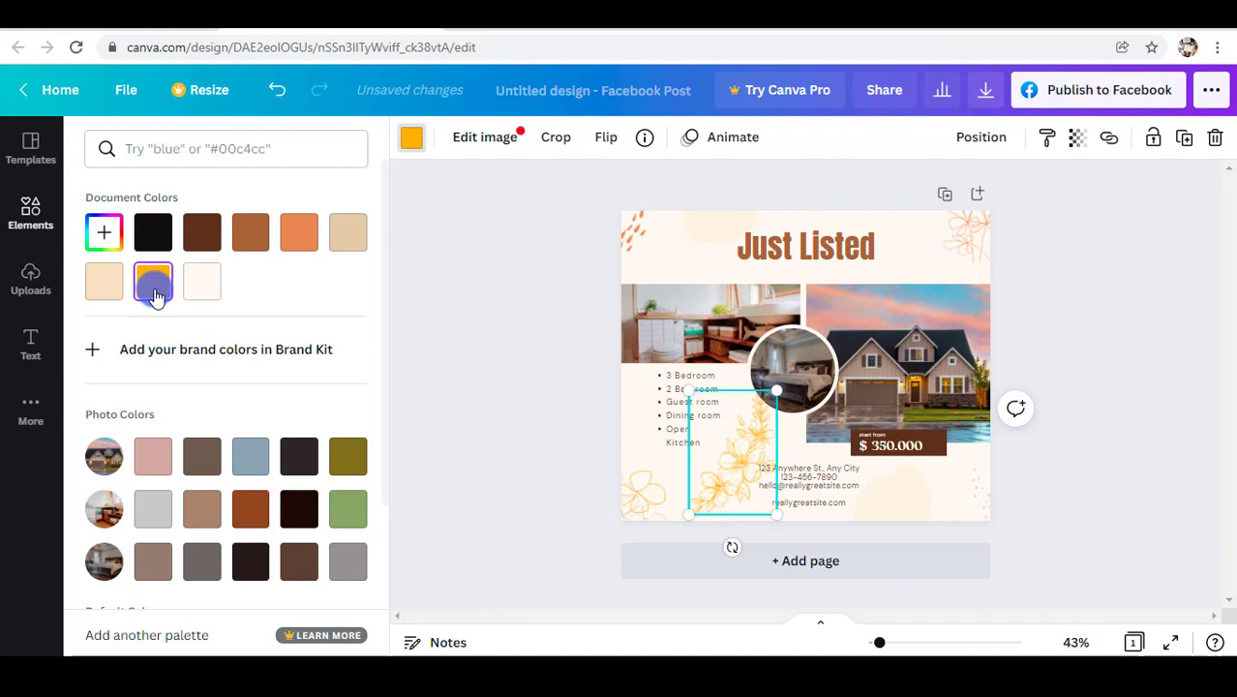
pyautogui.moveTo(751, 447); pyautogui.dragTo(970, 448)
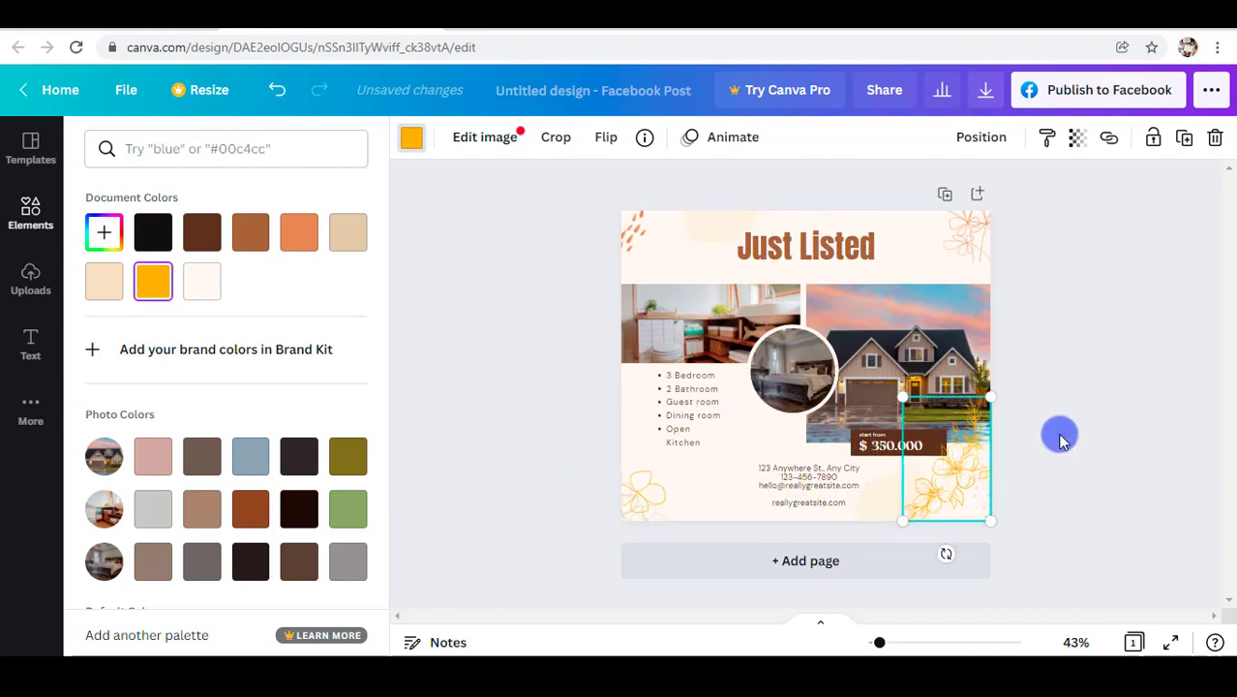
pyautogui.click(1126, 446)
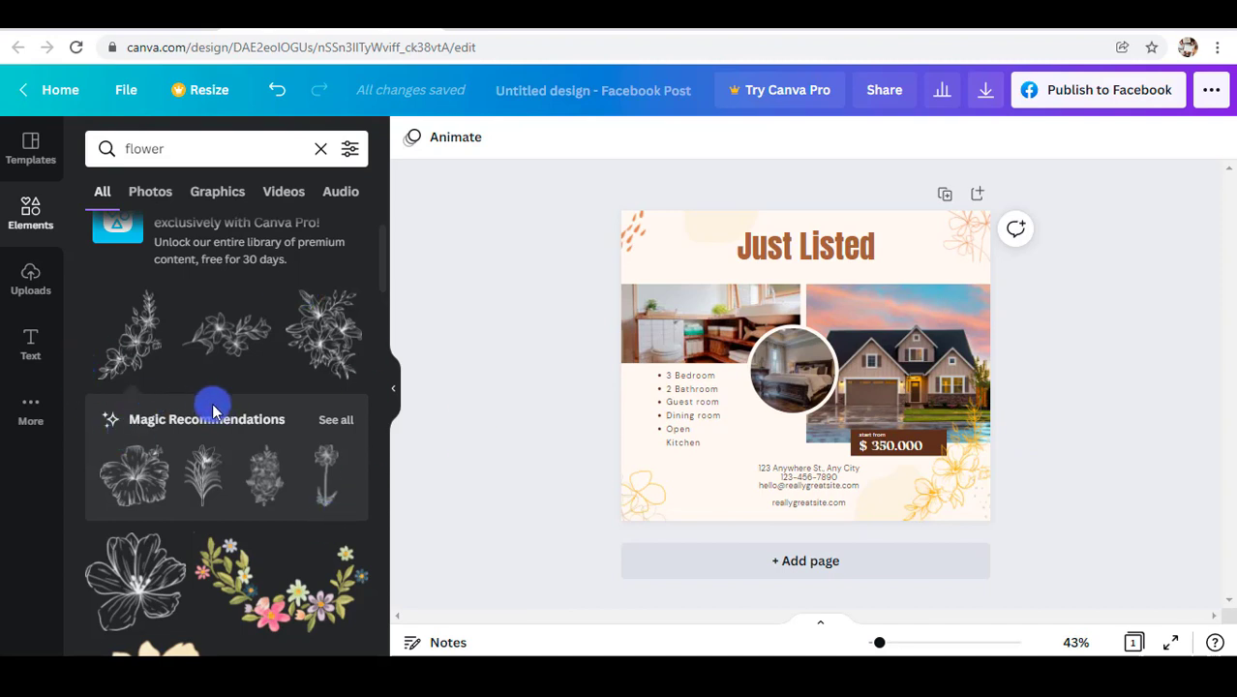
# Step: Switch to a new browser tab and search Google for "property"
pyautogui.scroll(1, 208, 400)
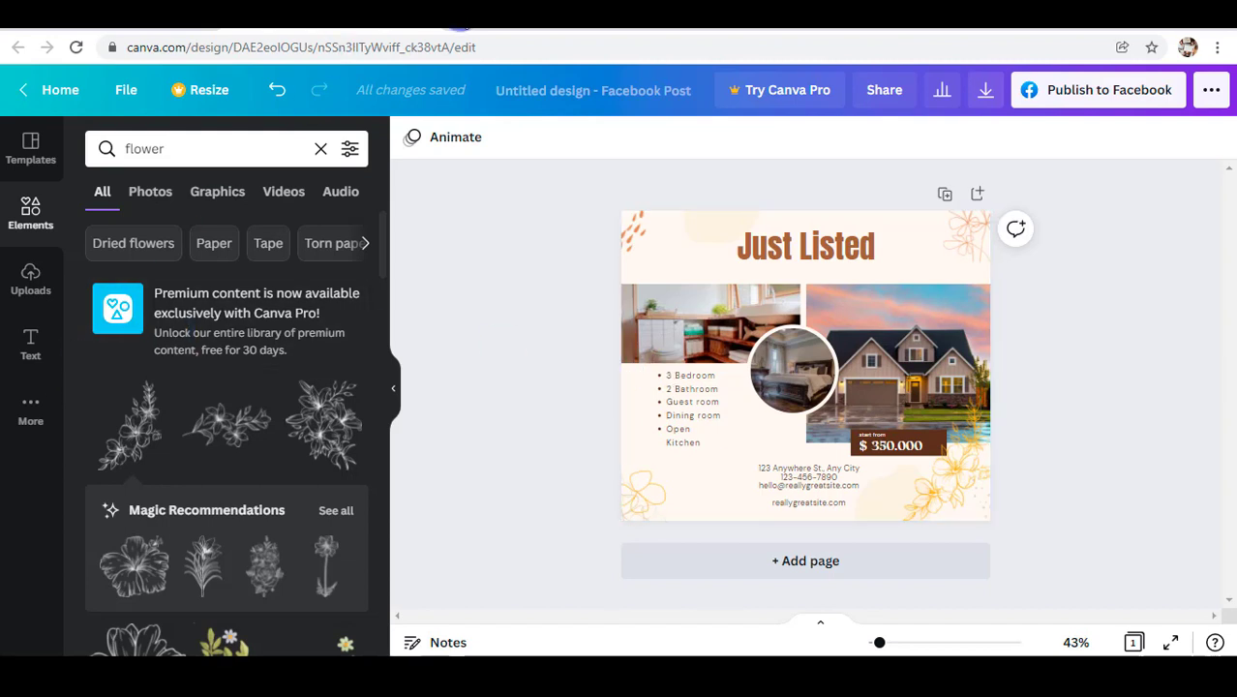
pyautogui.click(460, 21)
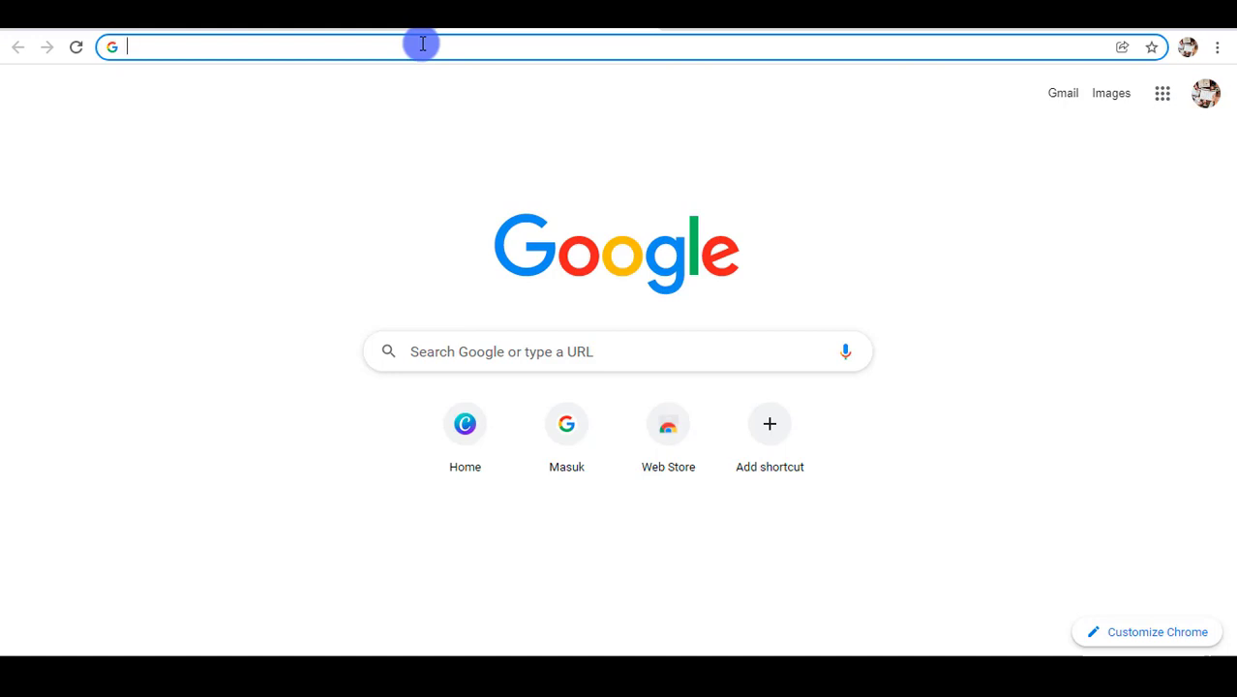
pyautogui.write('property')
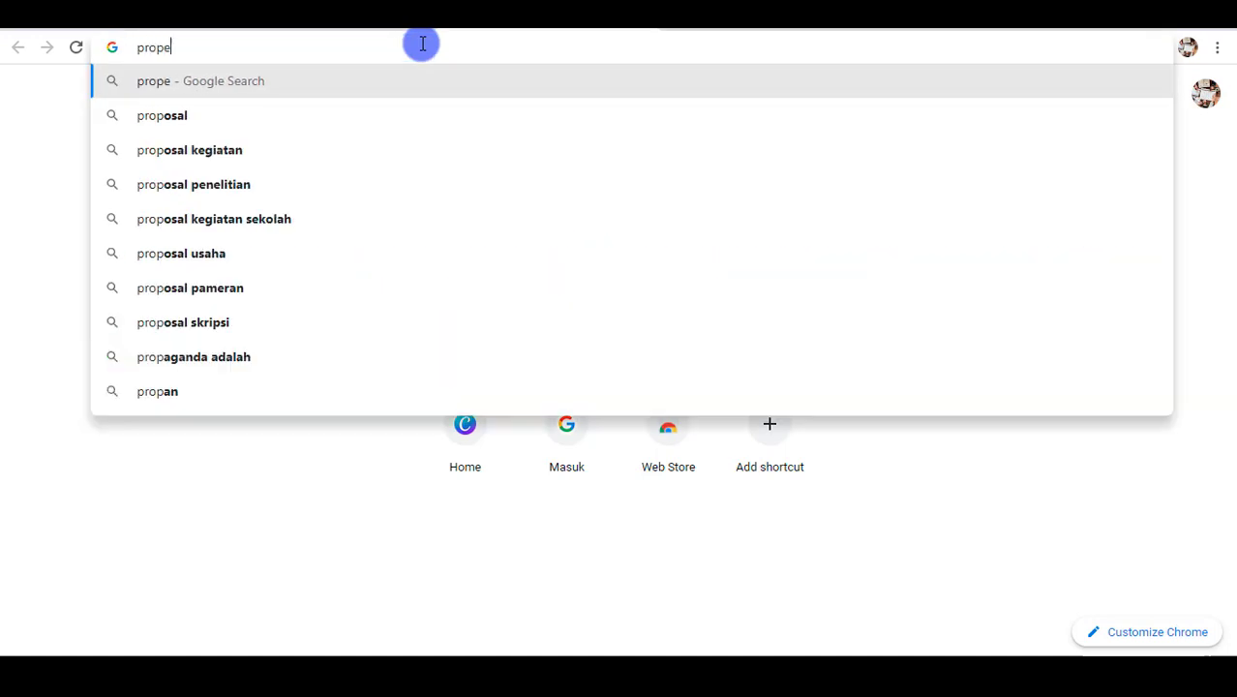
pyautogui.press('Return')
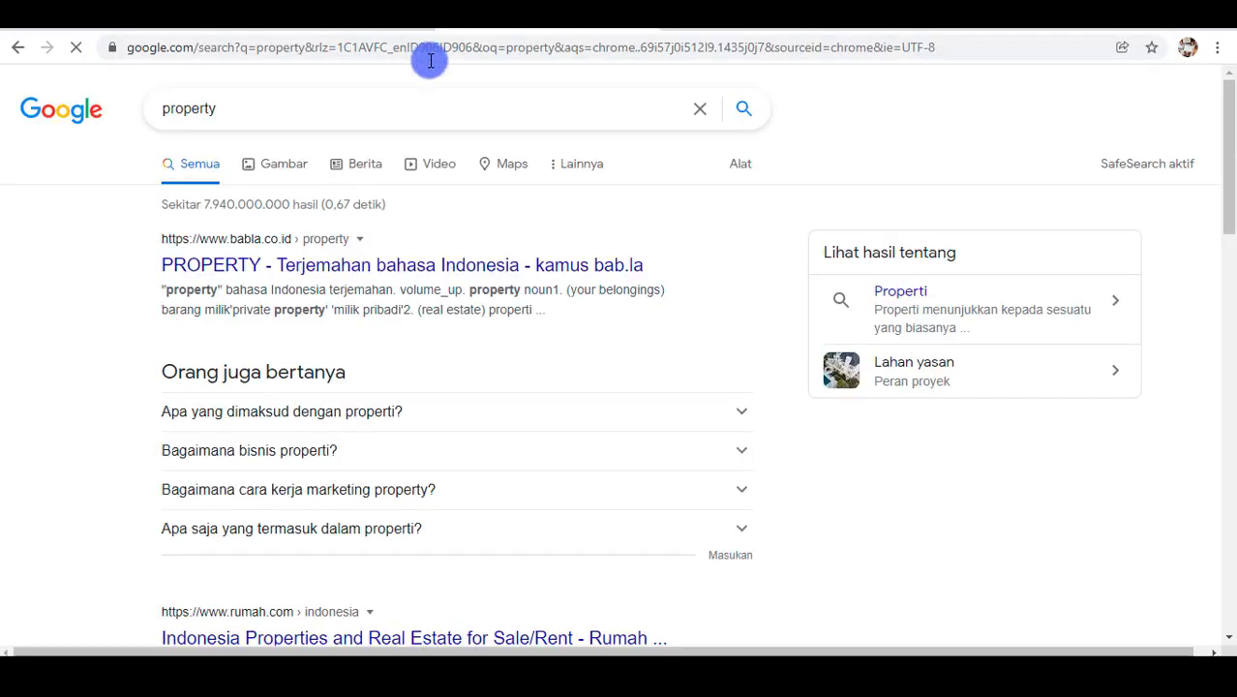
# Step: Show the image results for "property" and filter the usage rights to Creative Commons licences
pyautogui.click(738, 166)
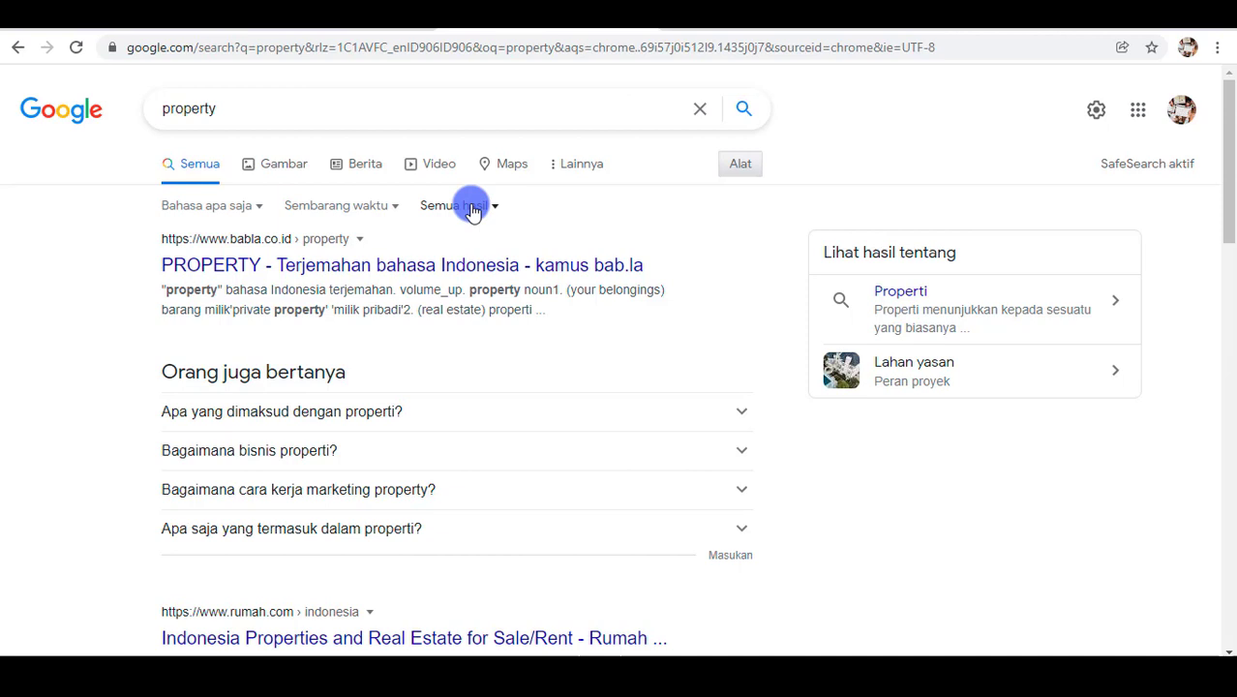
pyautogui.click(738, 163)
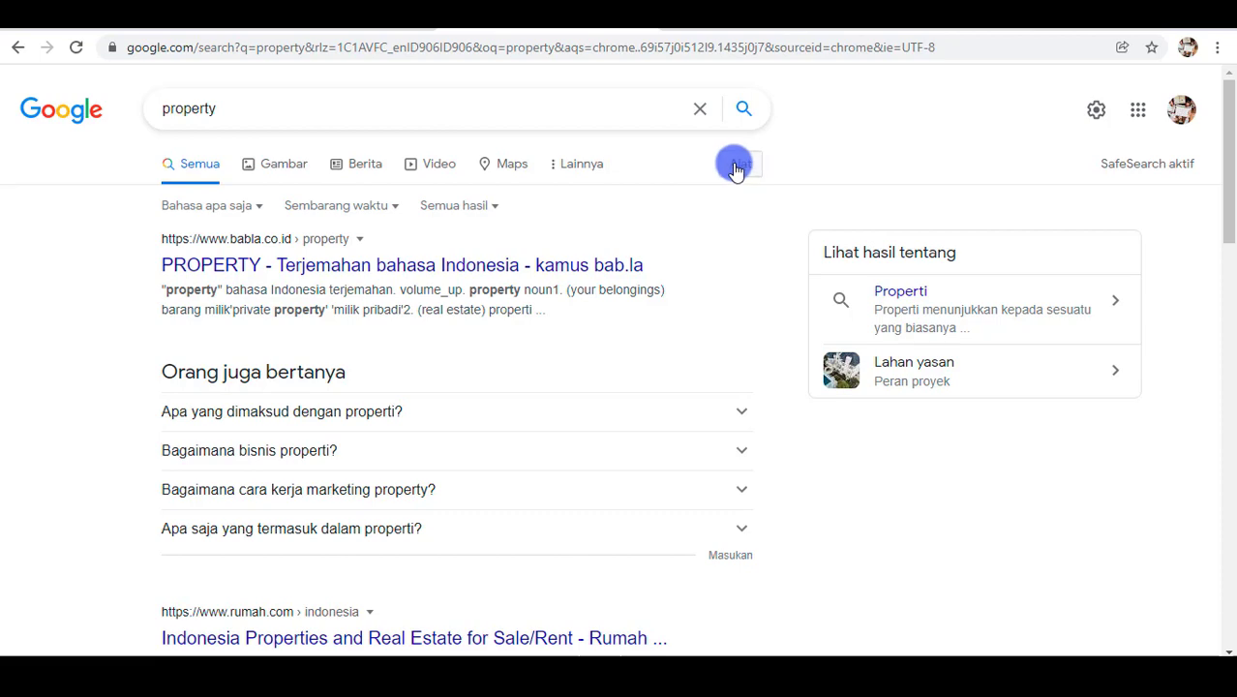
pyautogui.click(281, 166)
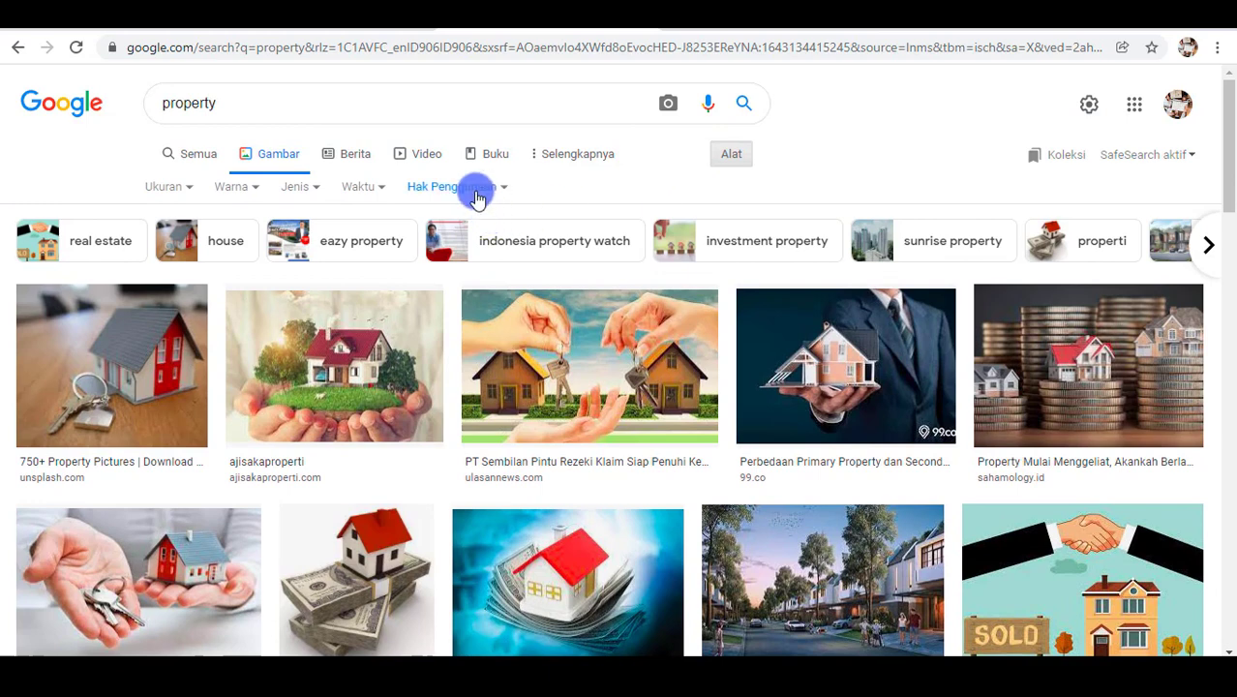
pyautogui.click(470, 186)
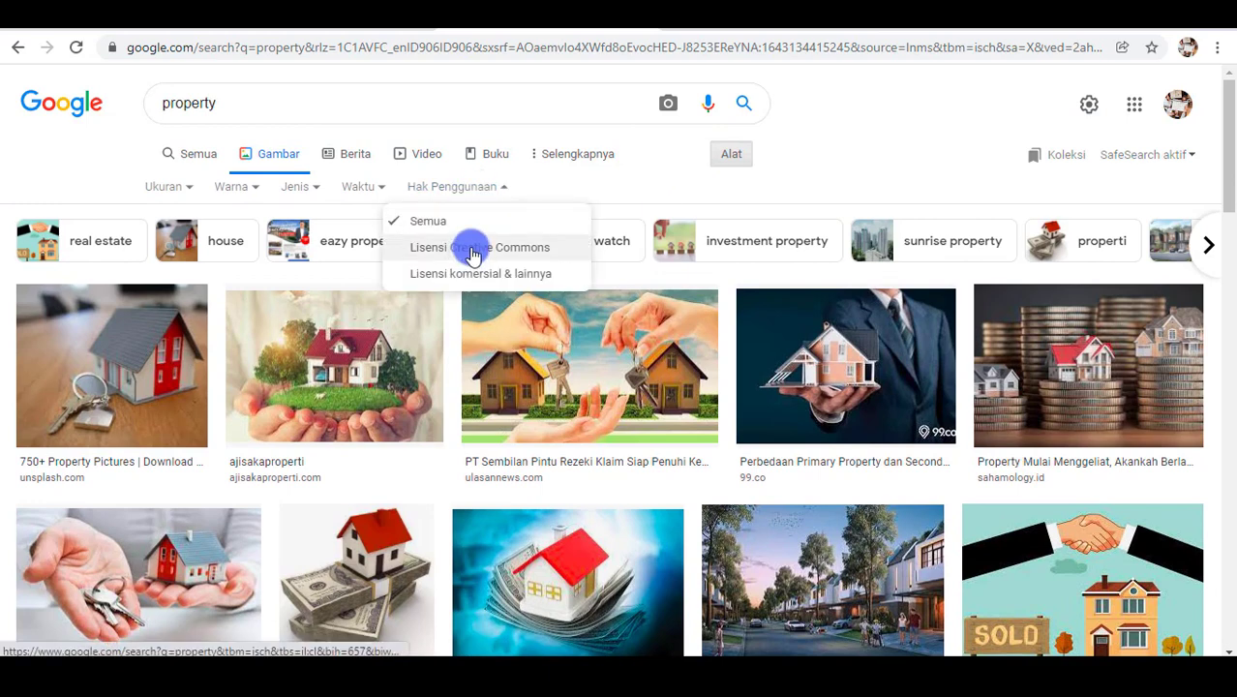
pyautogui.click(472, 251)
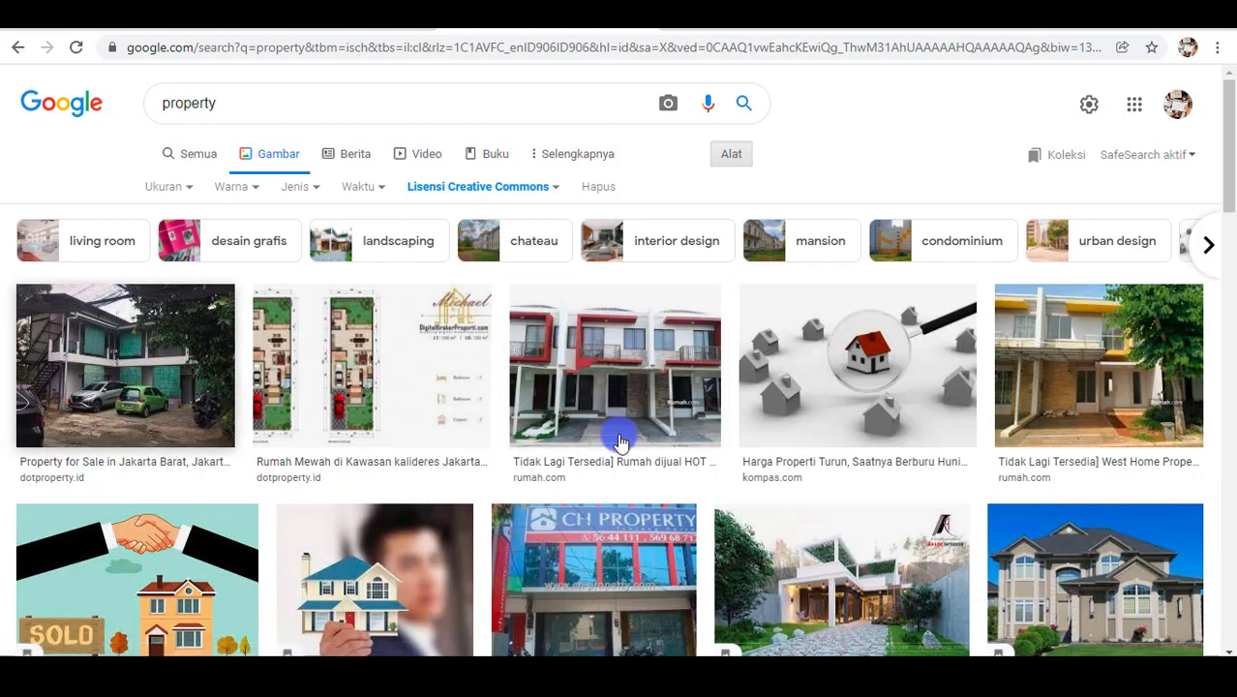
# Step: Save the first house image from dotproperty.id to Downloads as 22-bedroom-house-for-sale-in-palmerah-jakarta.jpg
pyautogui.click(147, 383)
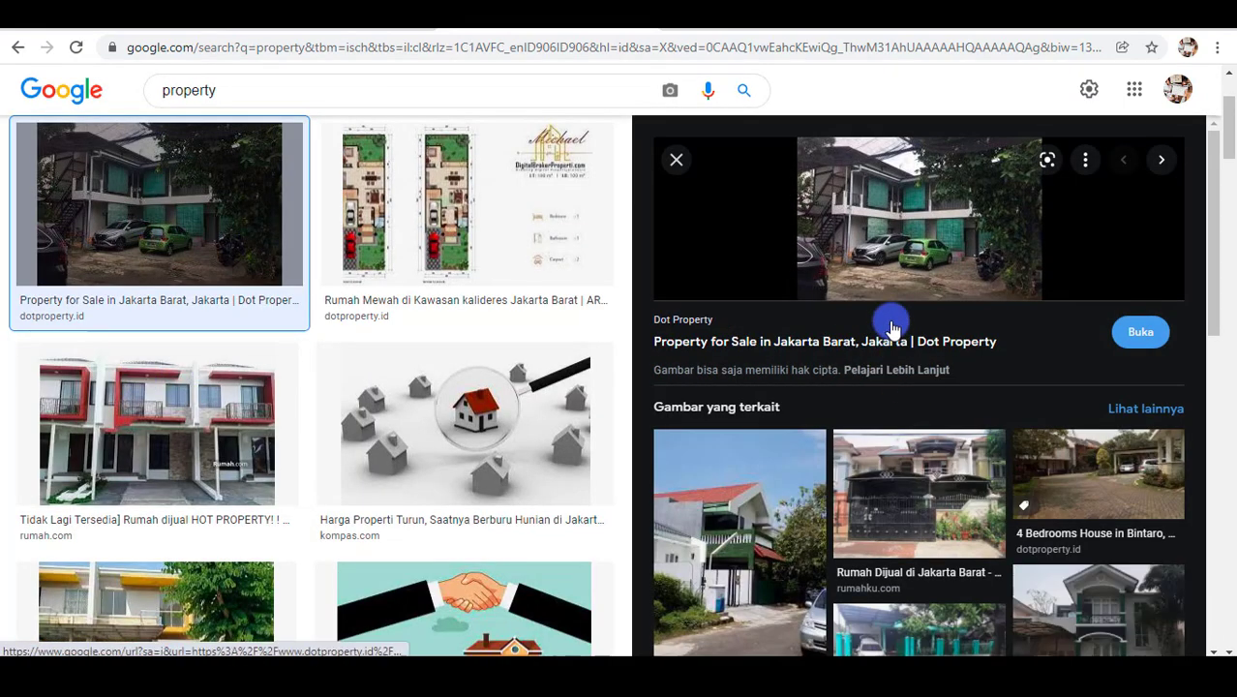
pyautogui.rightClick(907, 225)
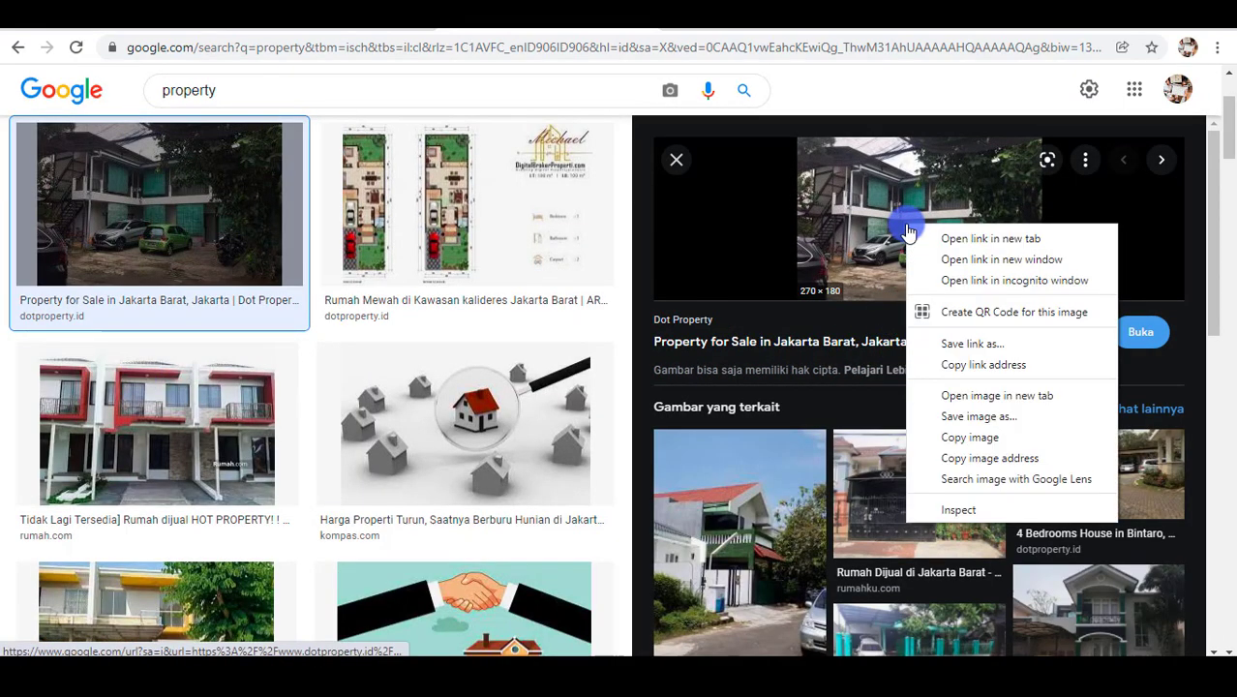
pyautogui.click(982, 399)
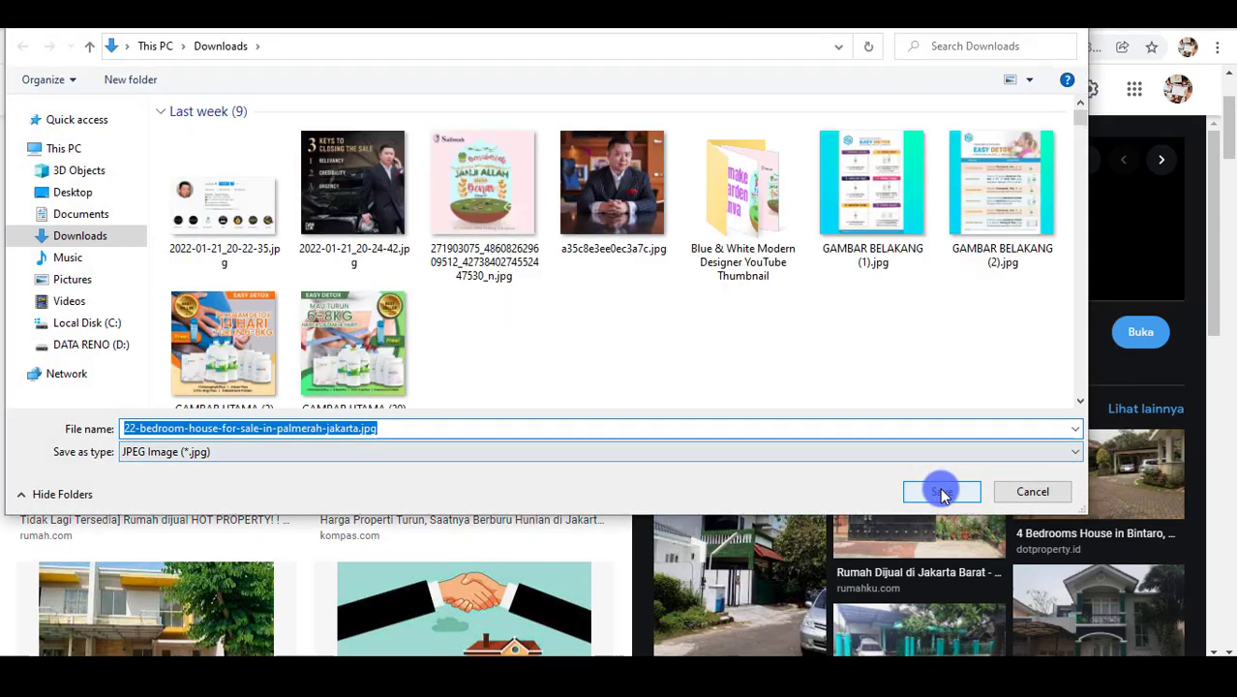
pyautogui.click(942, 491)
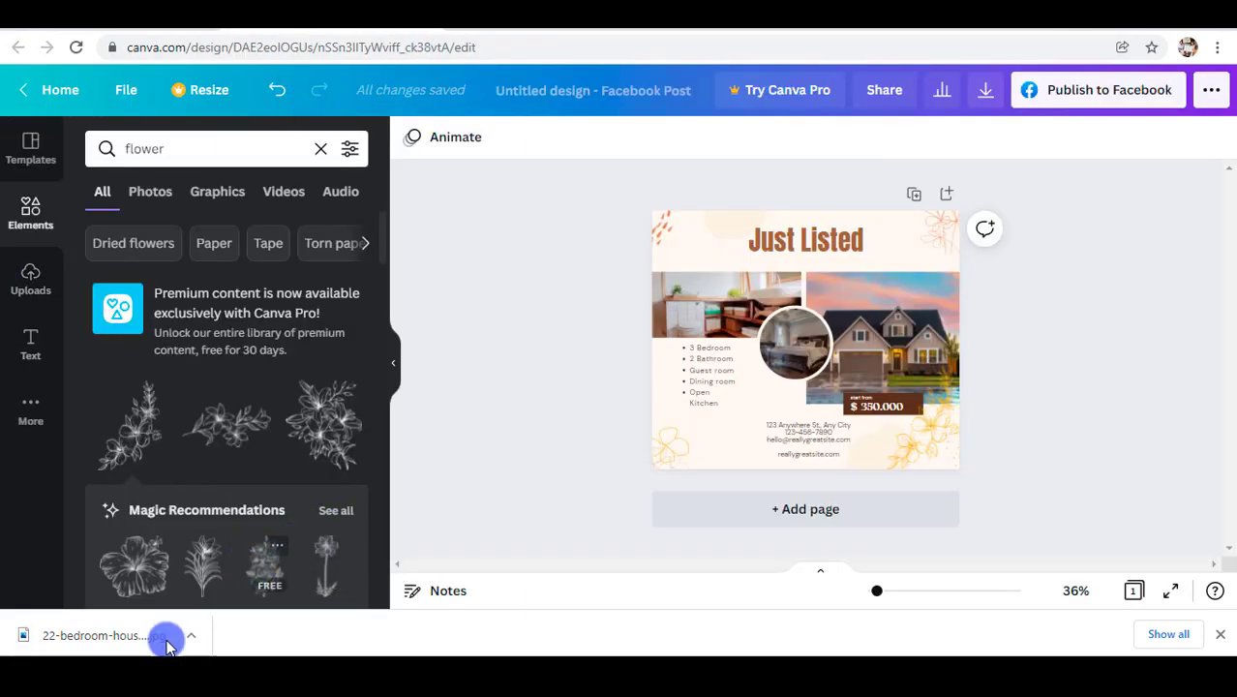
# Step: Switch back to Canva, upload the downloaded house image onto the post and move it over the contact details
pyautogui.moveTo(119, 638); pyautogui.dragTo(718, 376)
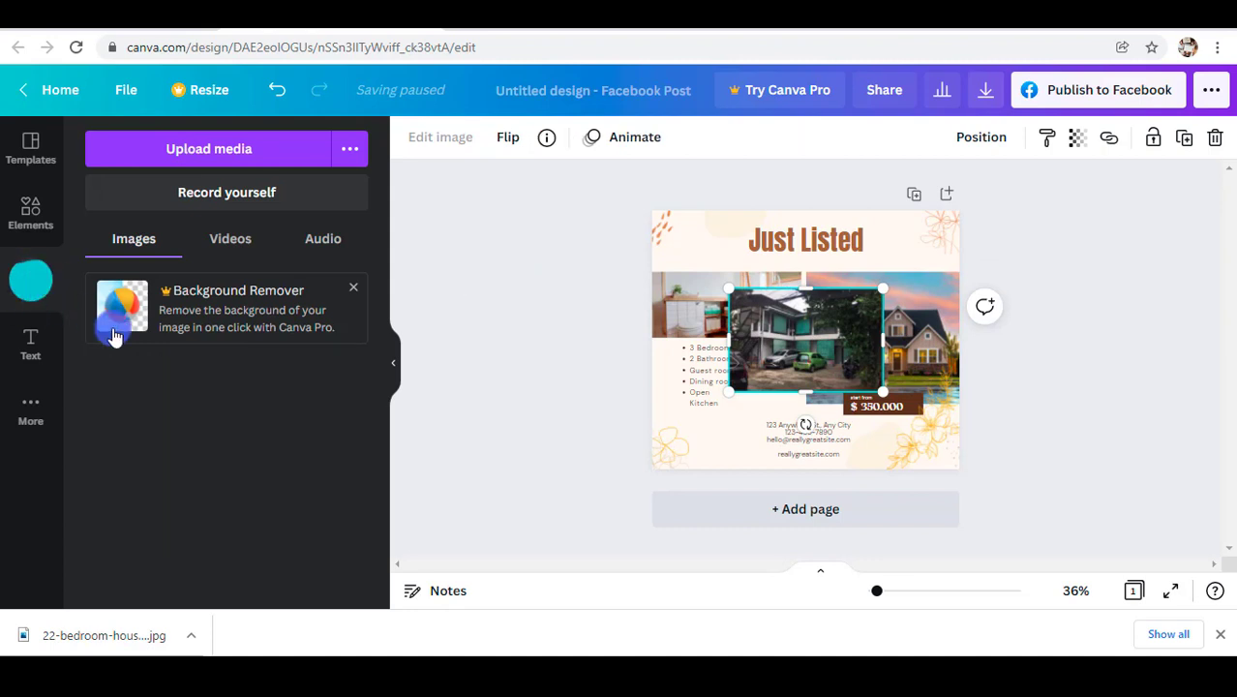
pyautogui.moveTo(856, 378); pyautogui.dragTo(809, 415)
# Step: Try detaching the bathroom photo from its frame, and undo the detachment
pyautogui.click(724, 317)
pyautogui.rightClick(732, 308)
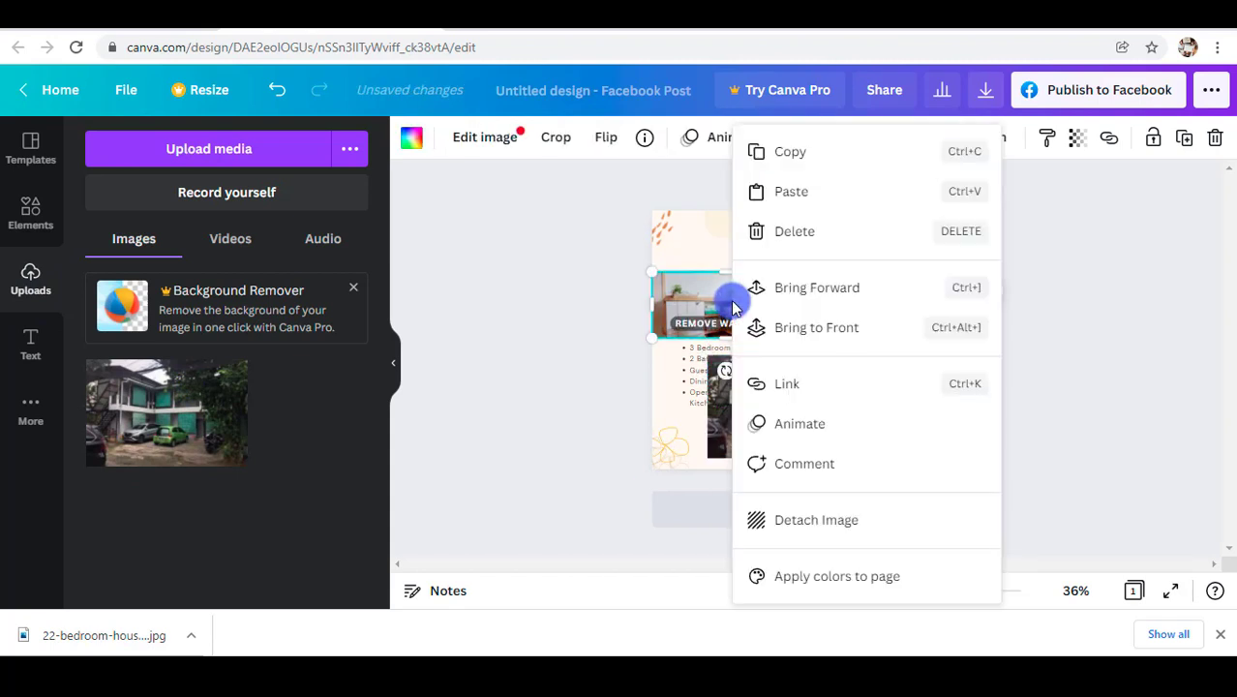
pyautogui.click(828, 518)
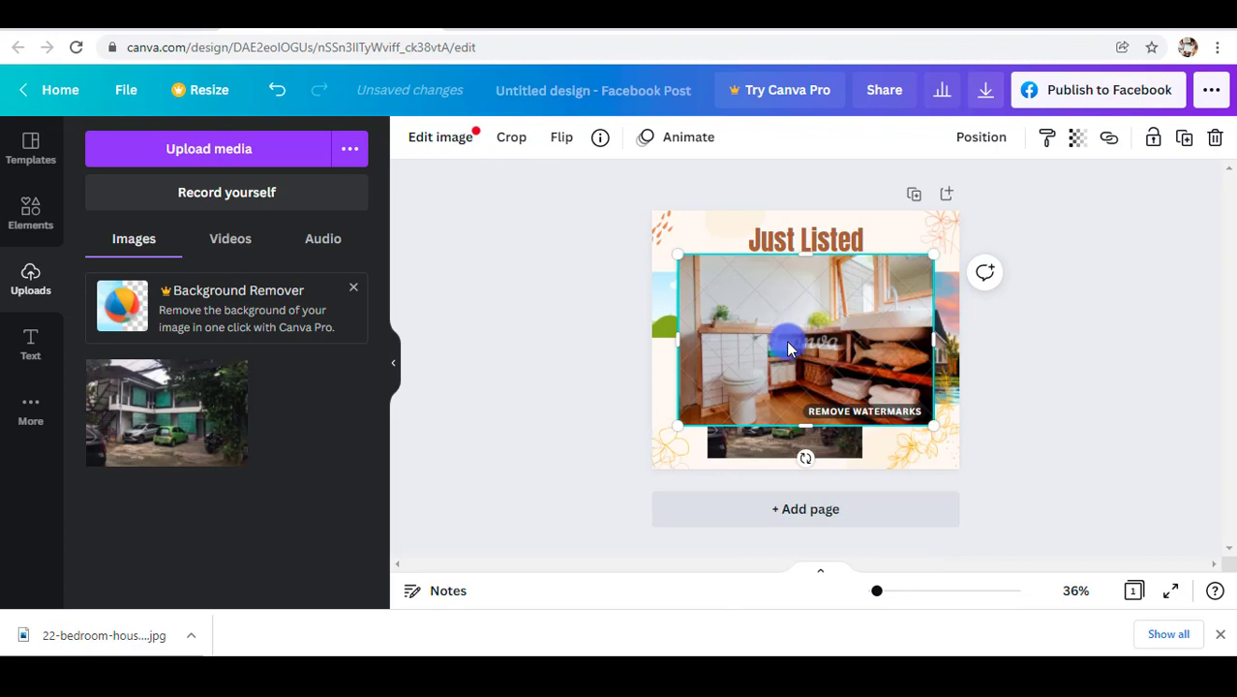
pyautogui.hotkey('ctrl', 'z')
# Step: Place the uploaded house image into the bathroom photo's frame, replacing that photo
pyautogui.click(797, 437)
pyautogui.moveTo(775, 393); pyautogui.dragTo(723, 299)
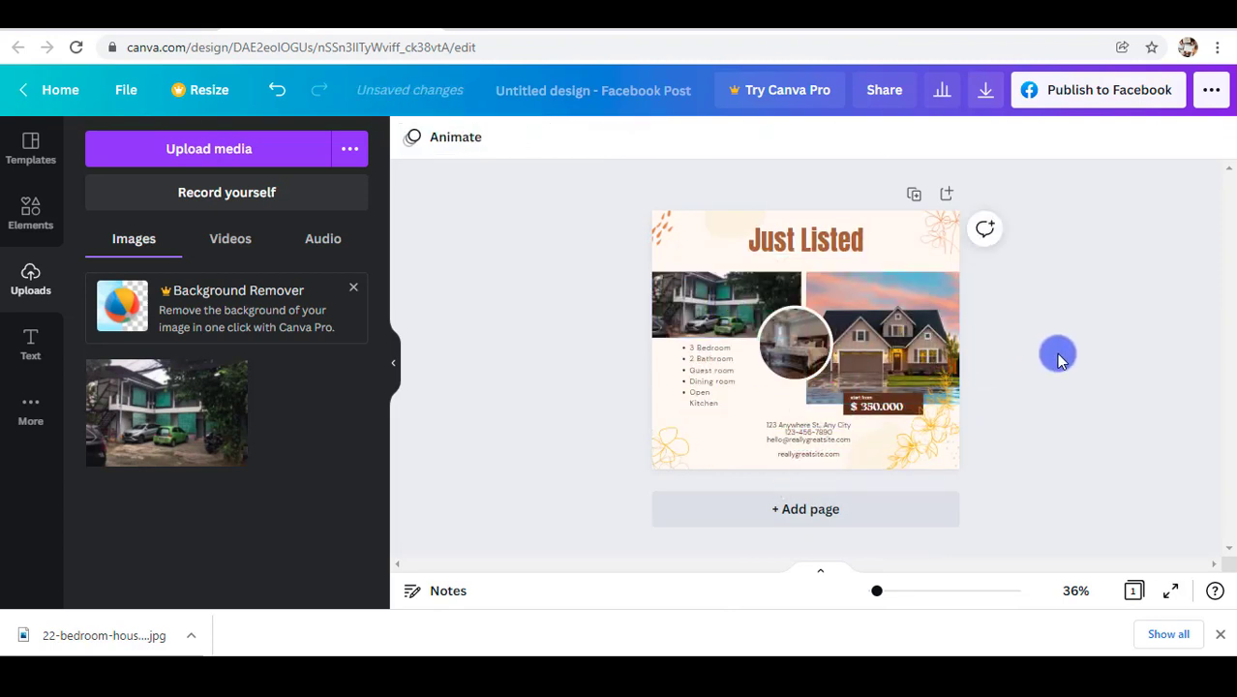
# Step: Enlarge the uploaded house image inside the frame above the bedroom list and reposition its crop to show the building's upper floor
pyautogui.doubleClick(723, 322)
pyautogui.moveTo(723, 319); pyautogui.dragTo(751, 326)
pyautogui.moveTo(801, 270); pyautogui.dragTo(876, 217)
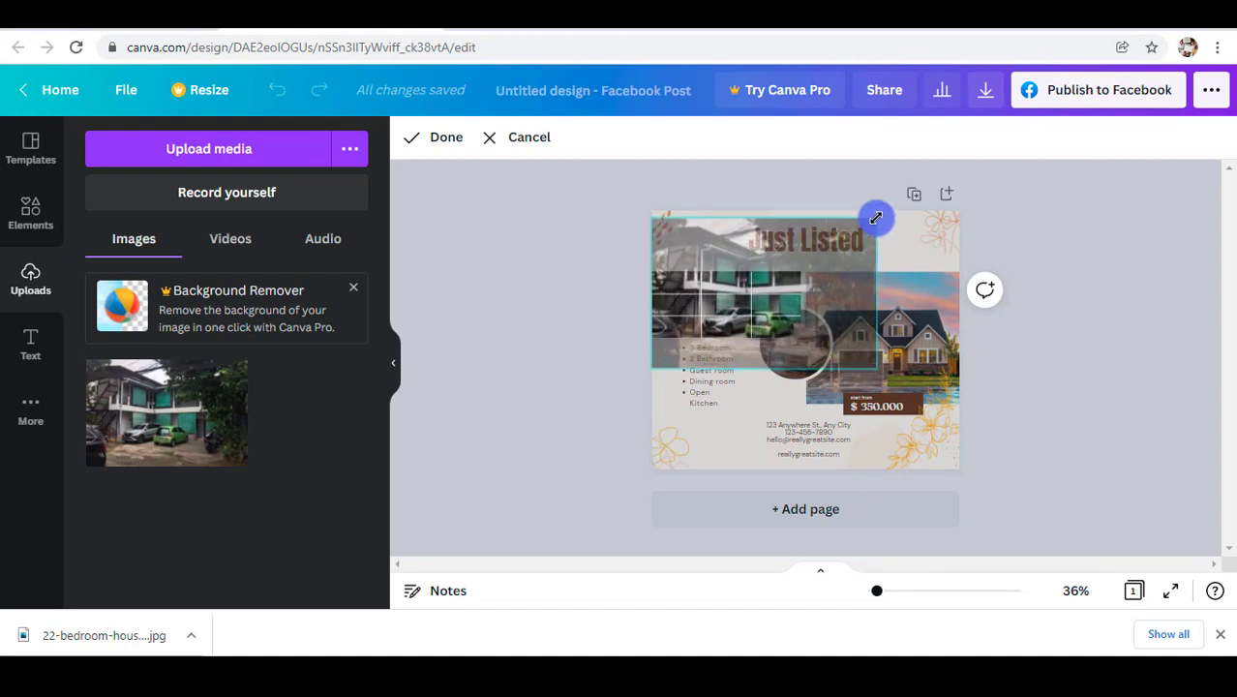
pyautogui.moveTo(741, 303); pyautogui.dragTo(740, 325)
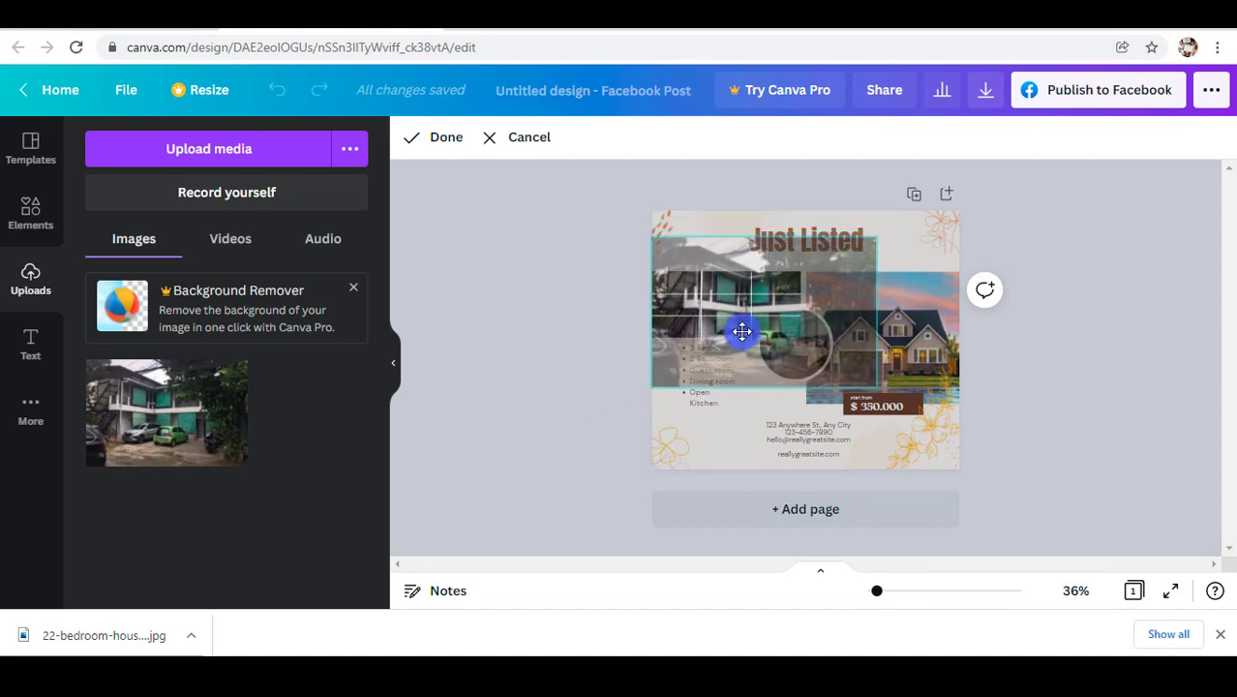
pyautogui.rightClick(735, 292)
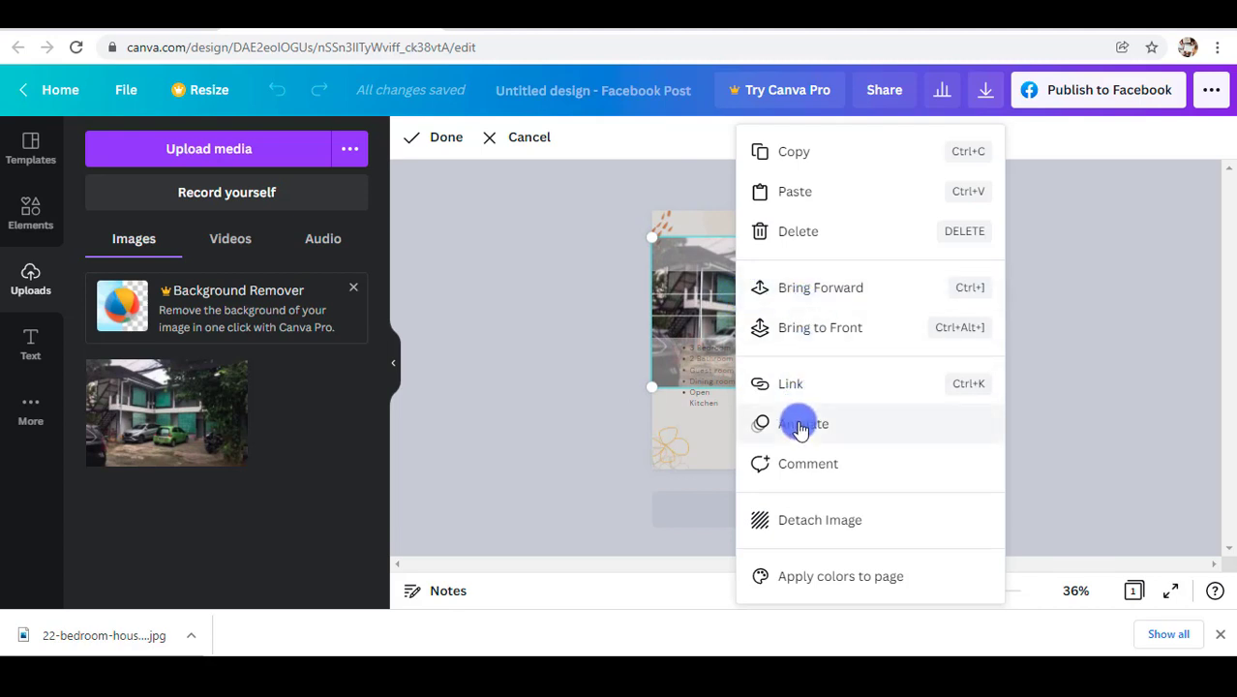
pyautogui.click(690, 325)
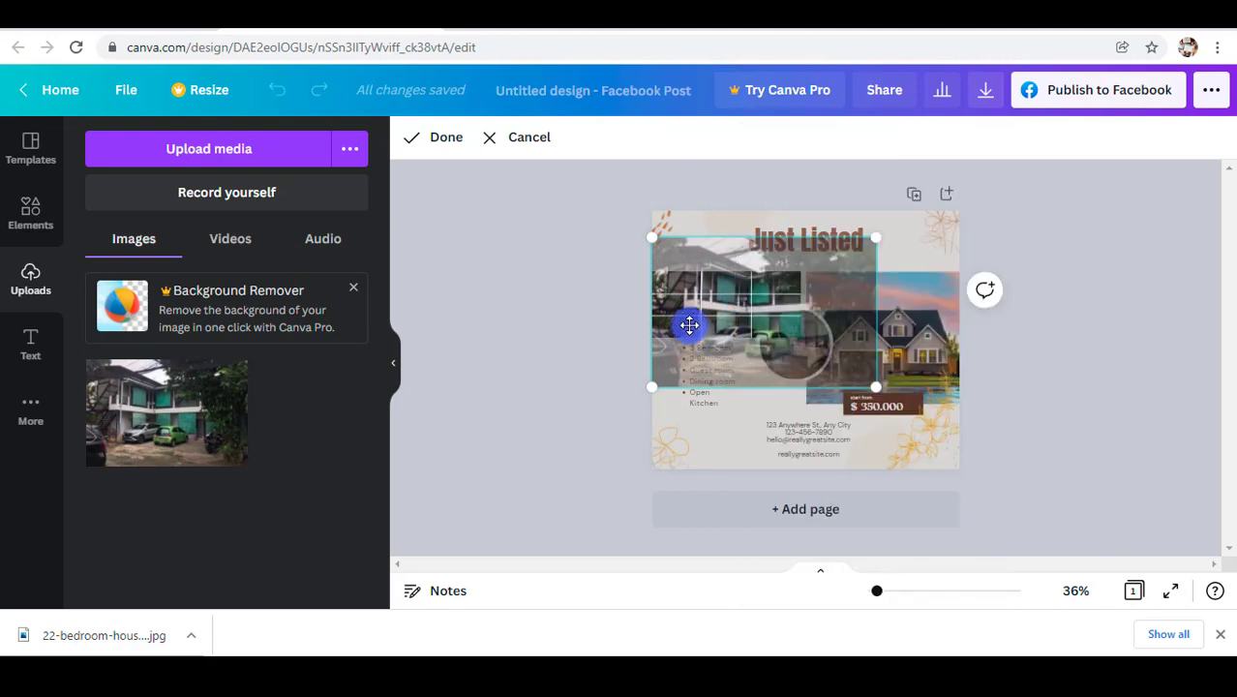
pyautogui.click(721, 447)
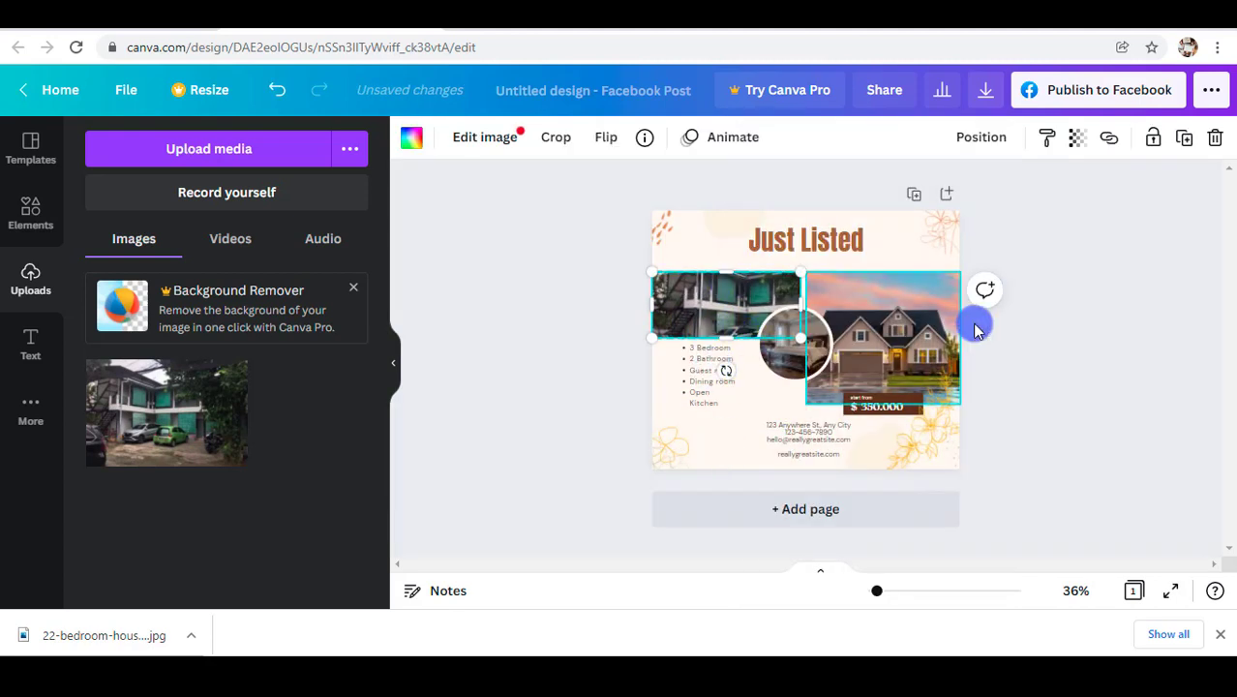
pyautogui.click(1123, 376)
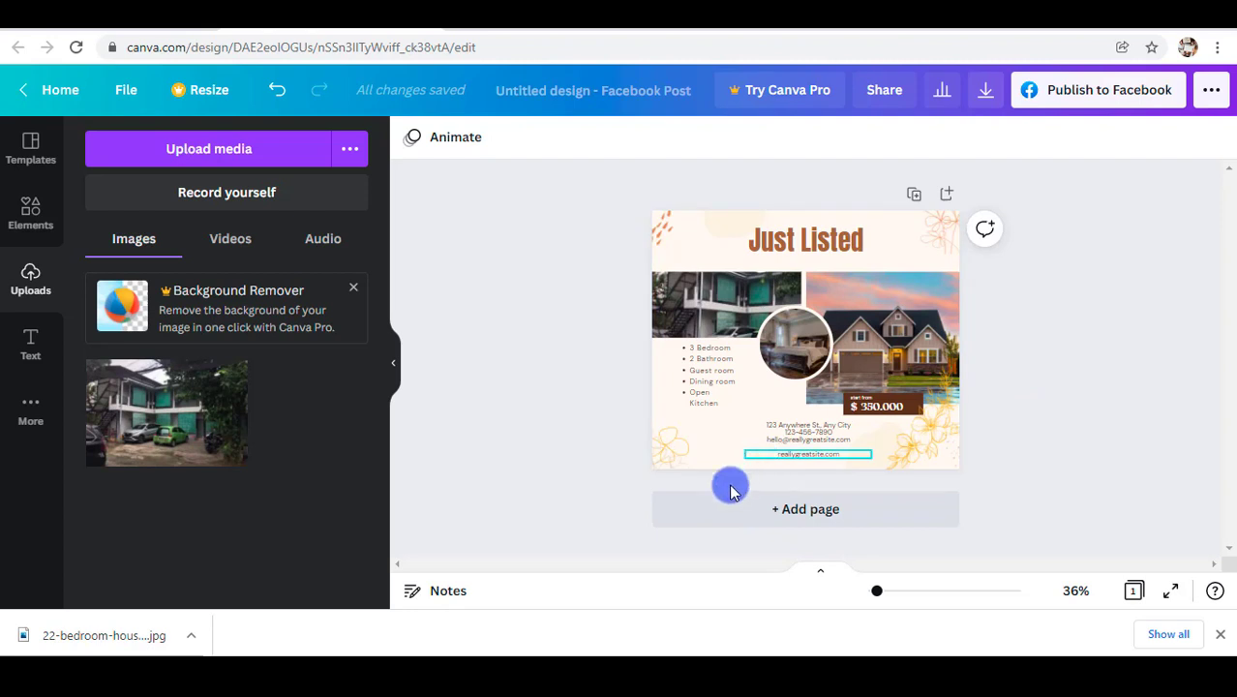
# Step: Detach the uploaded house image from its frame and open its image editing options
pyautogui.rightClick(742, 299)
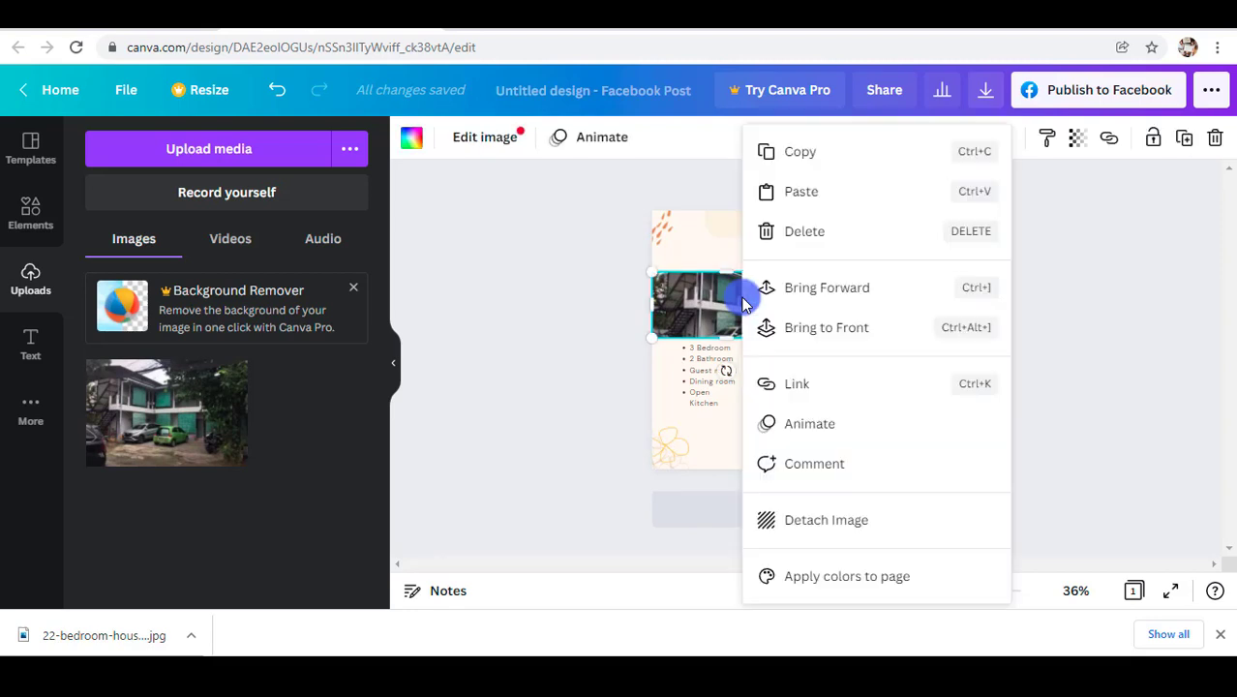
pyautogui.click(834, 535)
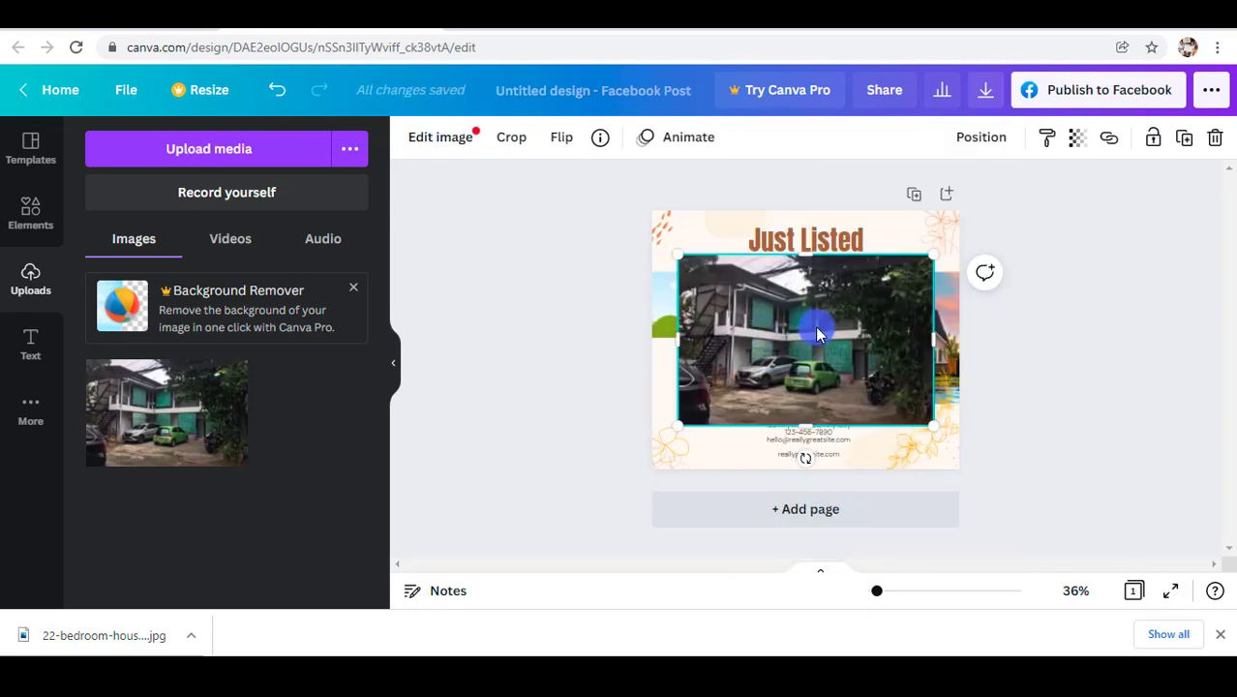
pyautogui.click(441, 142)
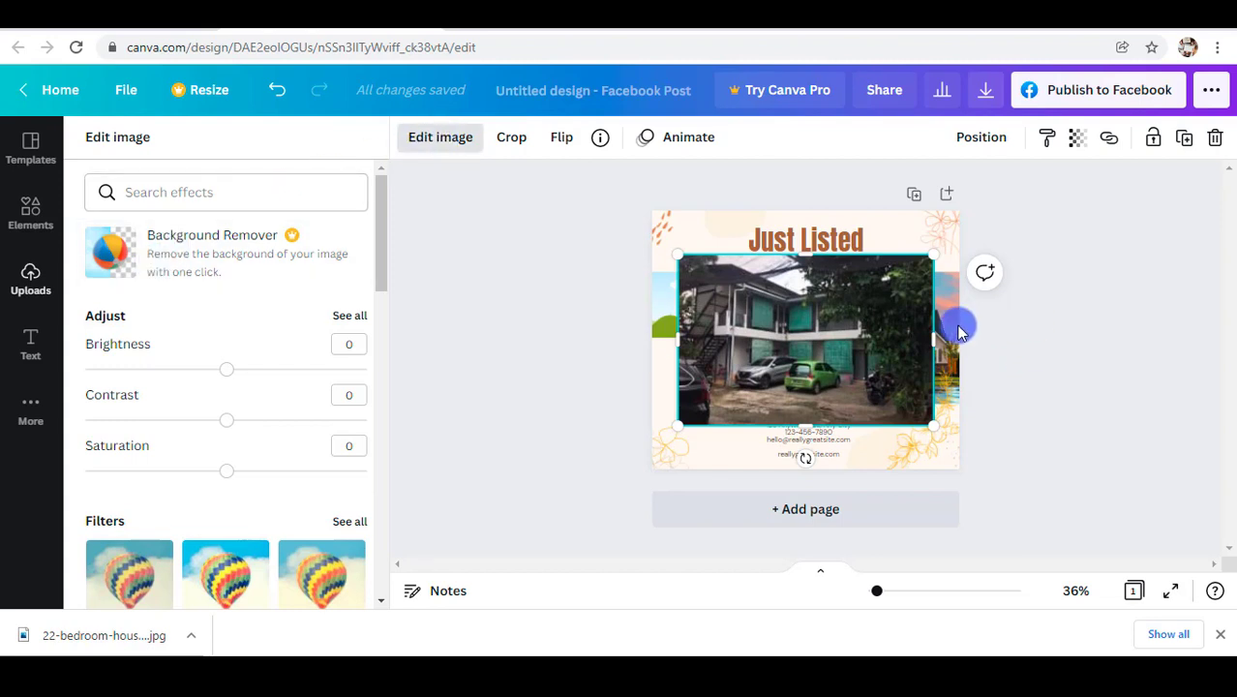
# Step: Try placing the detached house image in the large photo frame and moving the contact details, and undo these changes
pyautogui.moveTo(867, 333); pyautogui.dragTo(848, 307)
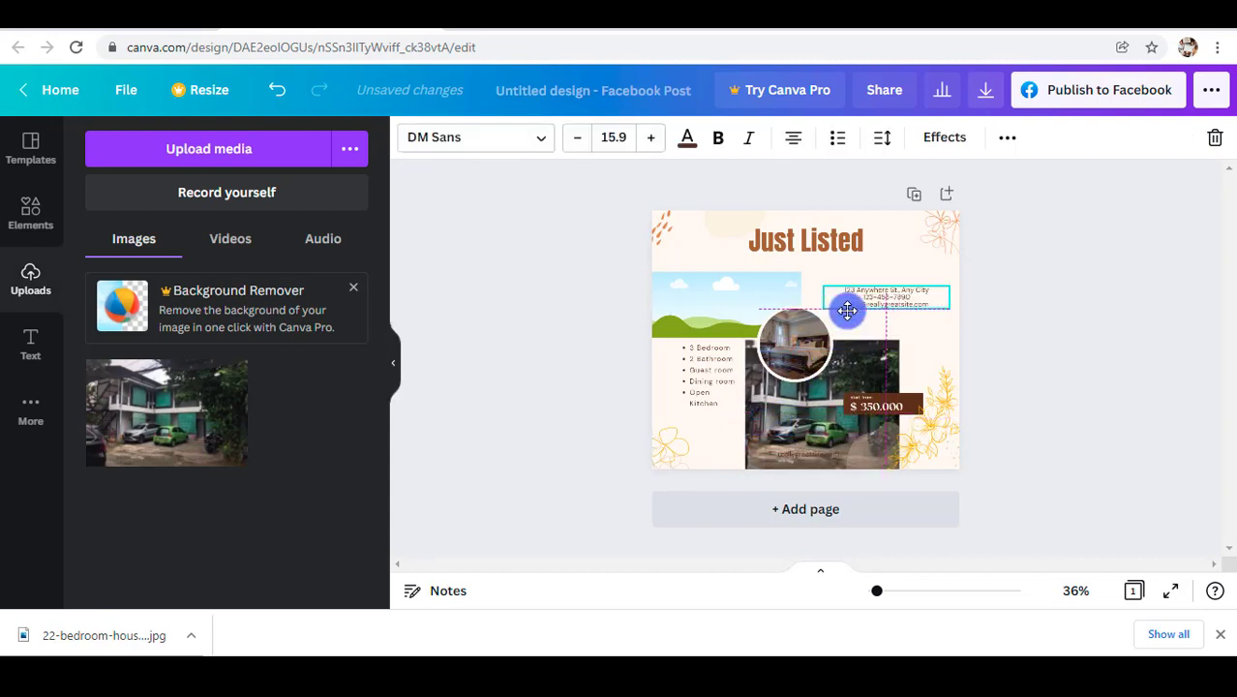
pyautogui.hotkey('ctrl', 'z')
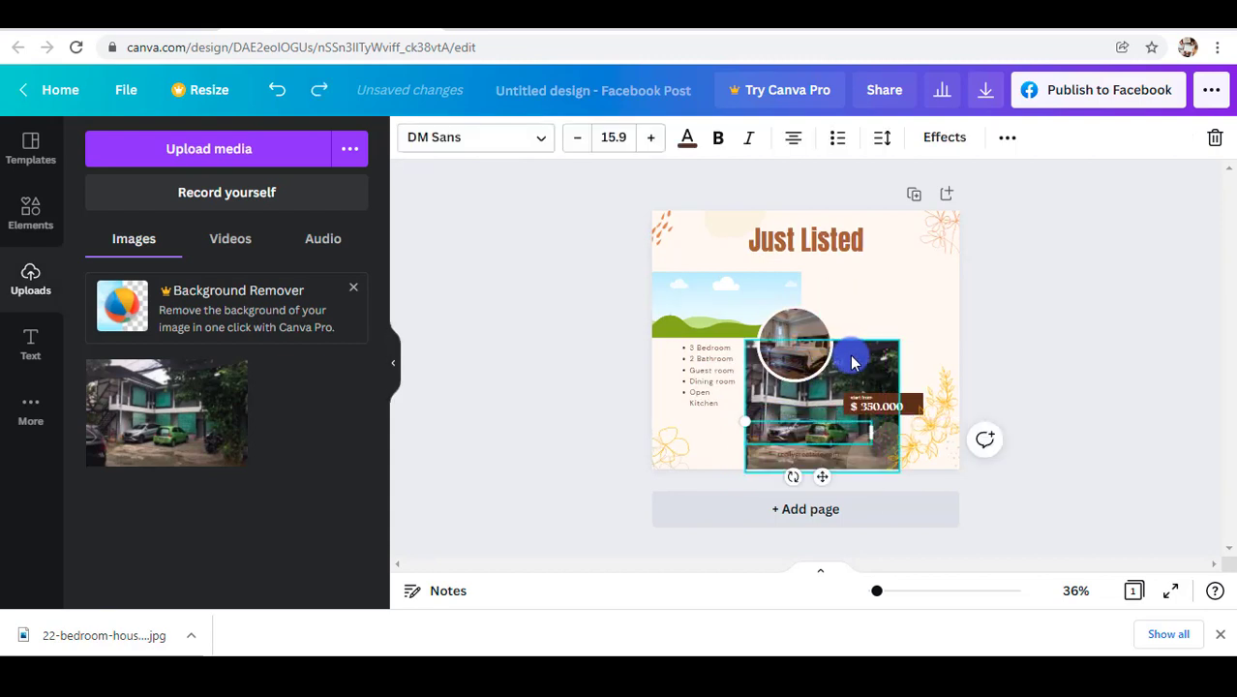
pyautogui.hotkey('ctrl', 'z')
# Step: Move the detached house image to the post's lower-left corner, and detach the large sunset house photo from its frame for image editing
pyautogui.moveTo(858, 360); pyautogui.dragTo(740, 353)
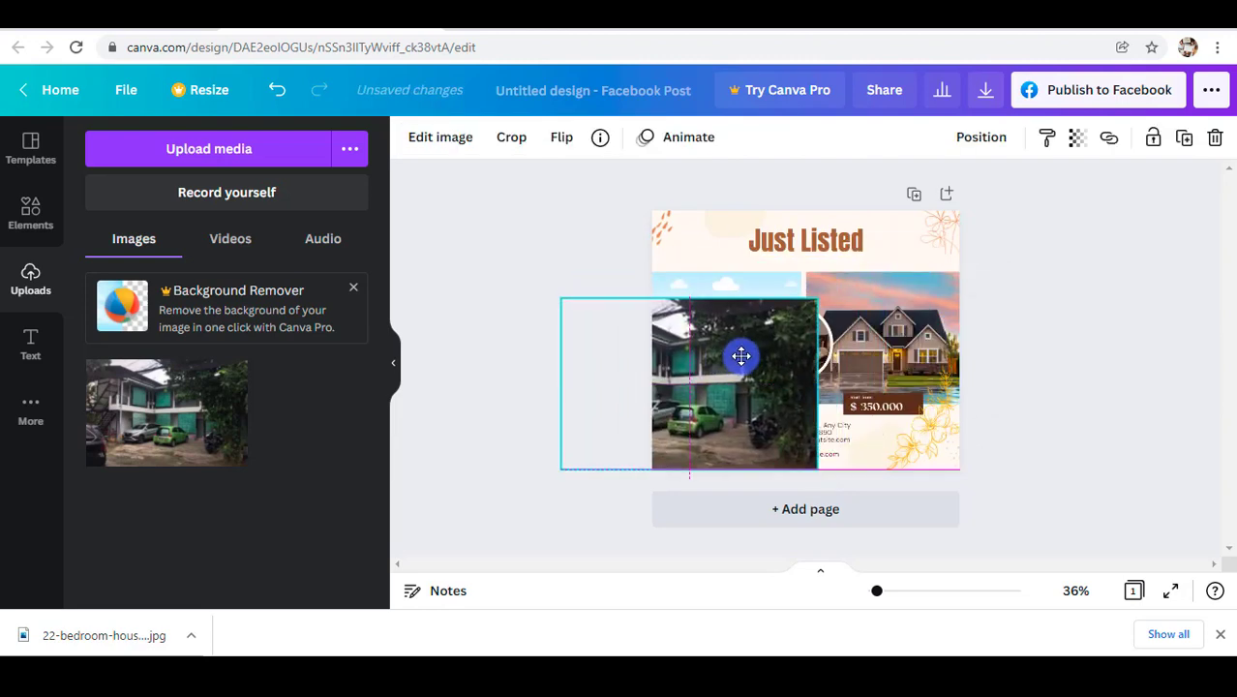
pyautogui.rightClick(898, 310)
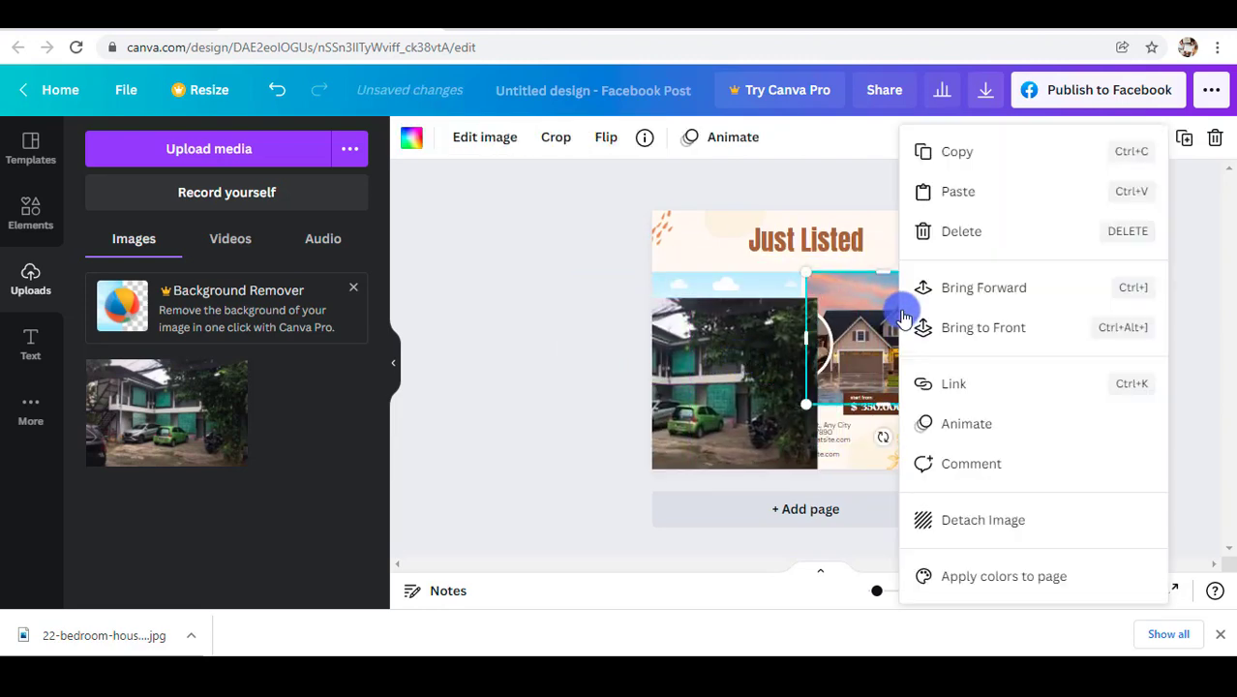
pyautogui.click(966, 520)
pyautogui.moveTo(840, 331)
pyautogui.mouseDown()
pyautogui.moveTo(817, 340)
pyautogui.moveTo(834, 336)
pyautogui.mouseUp()
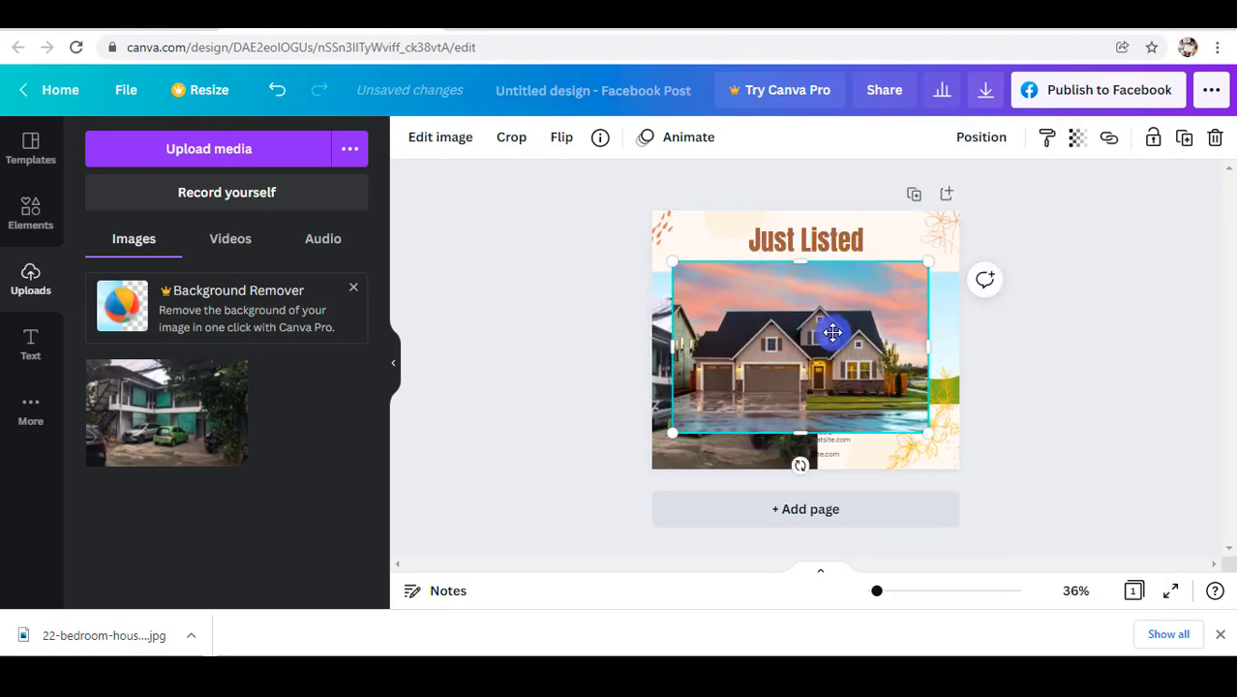
pyautogui.click(421, 140)
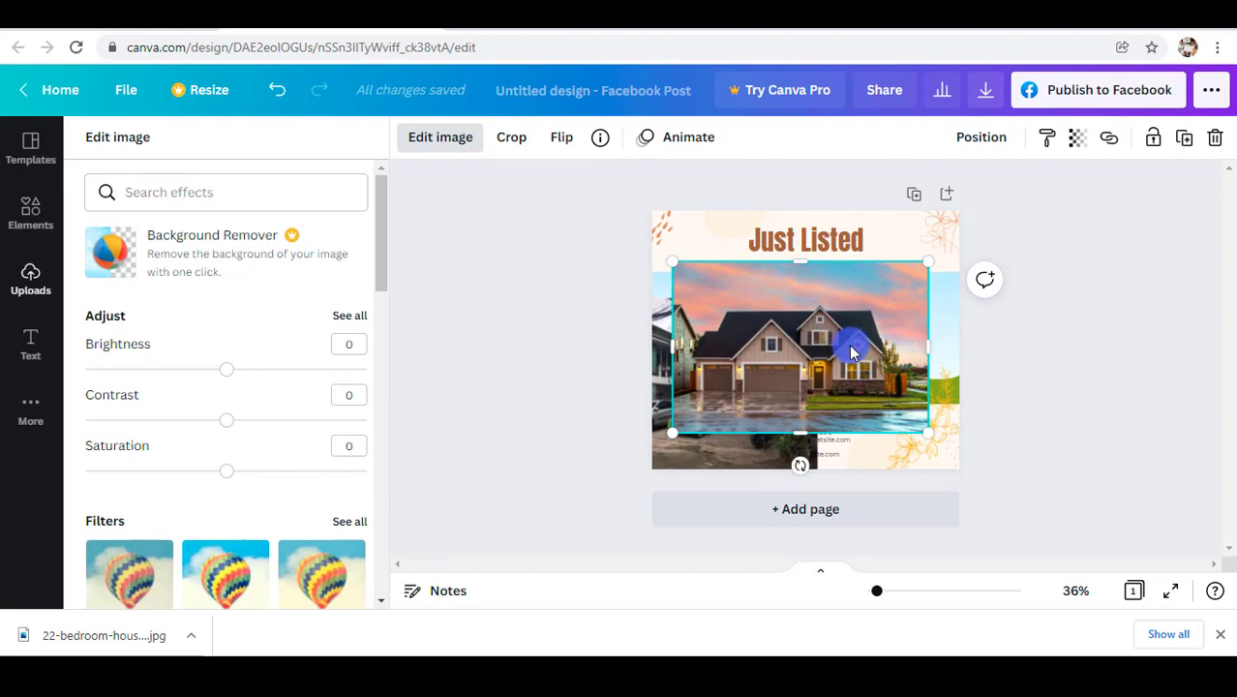
# Step: Open the remove.bg website in a new browser tab and view its image upload area
pyautogui.click(641, 31)
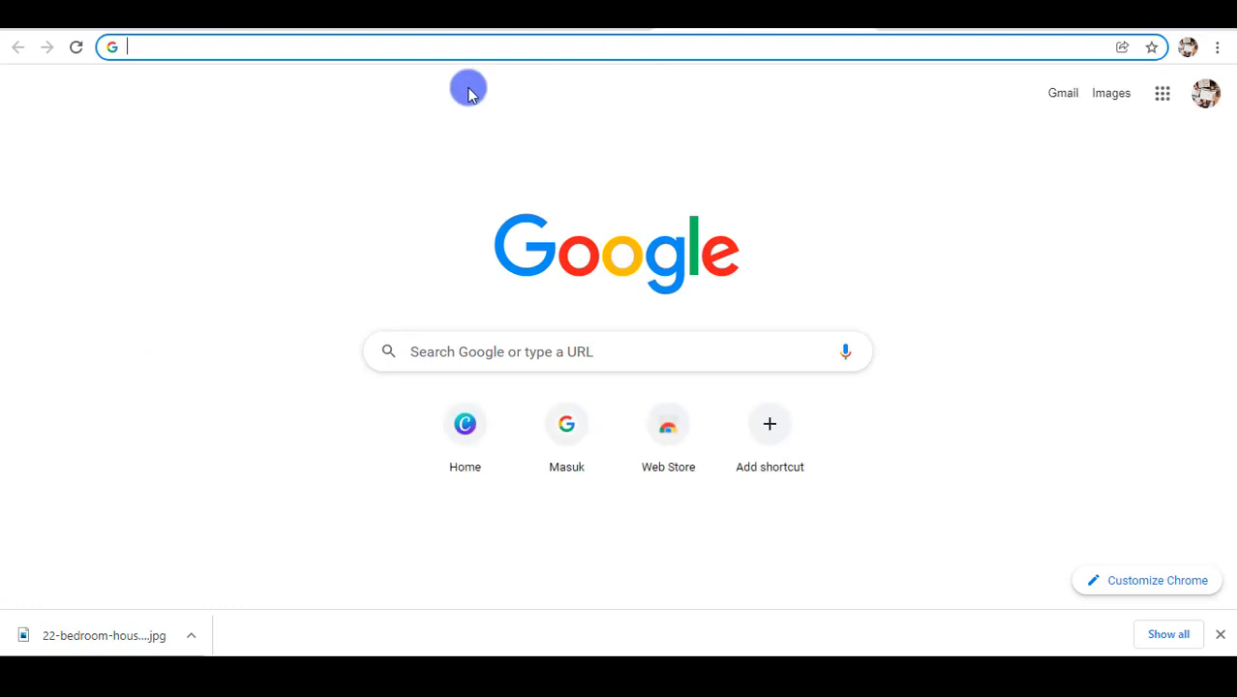
pyautogui.write('re')
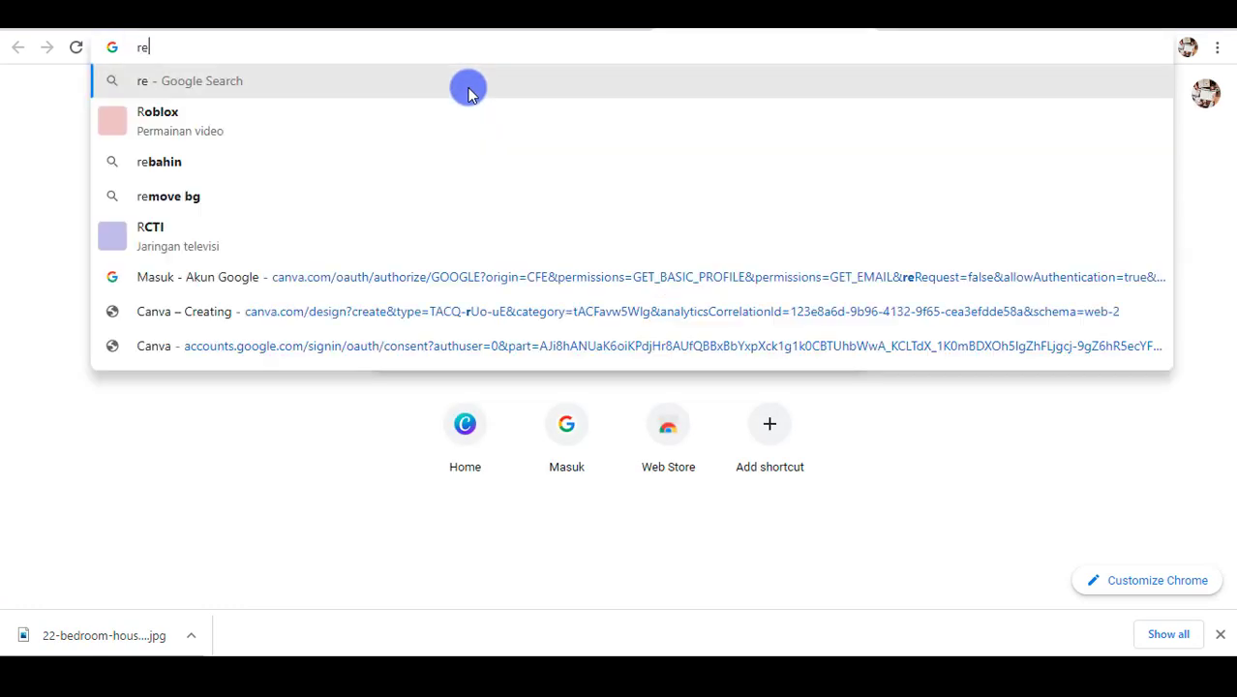
pyautogui.write('move .bg')
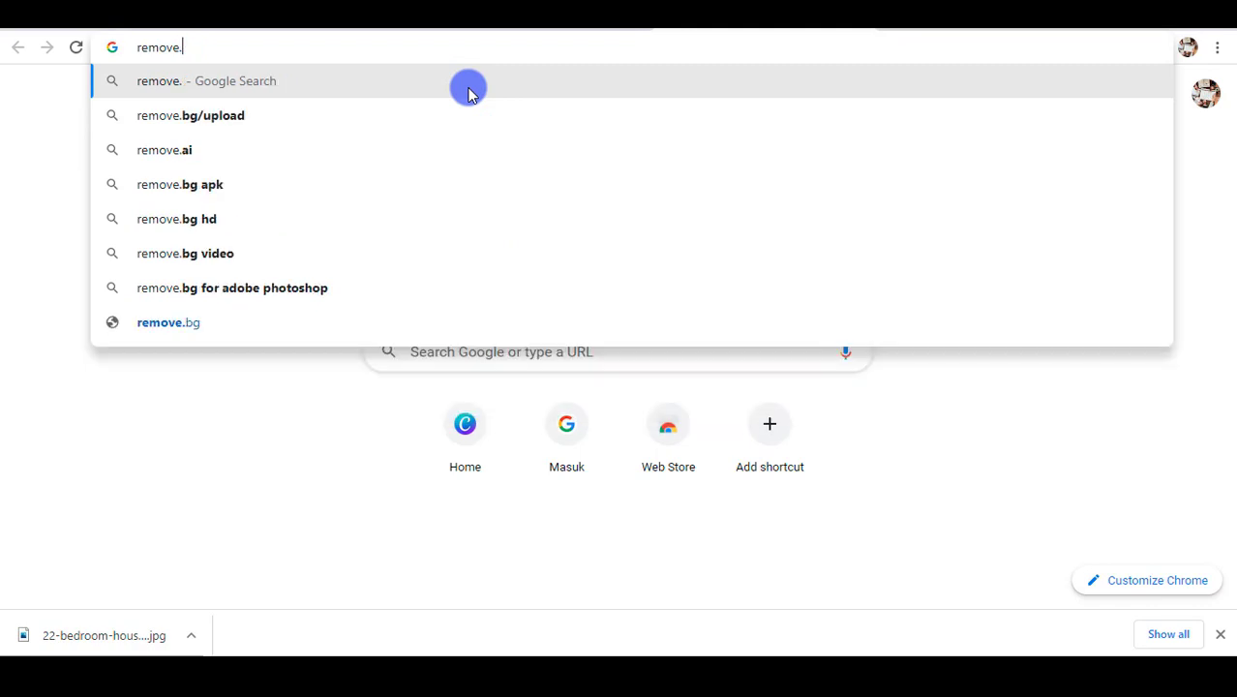
pyautogui.click(468, 91)
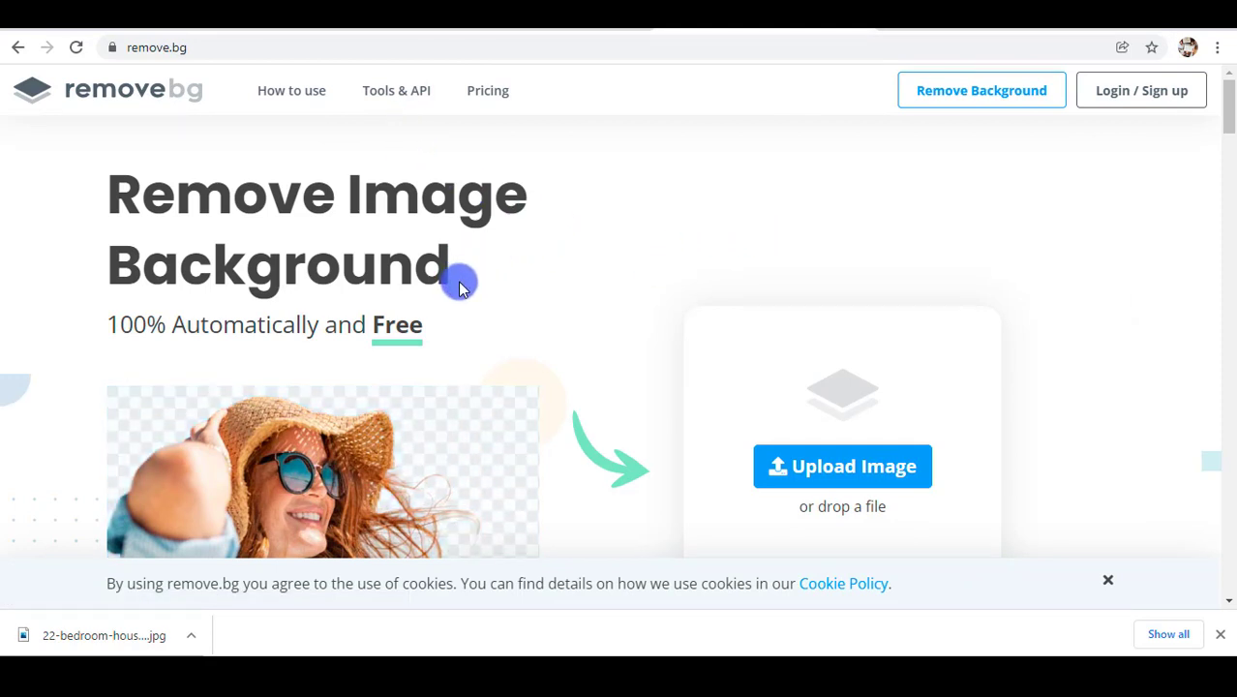
pyautogui.scroll(-1, 568, 290)
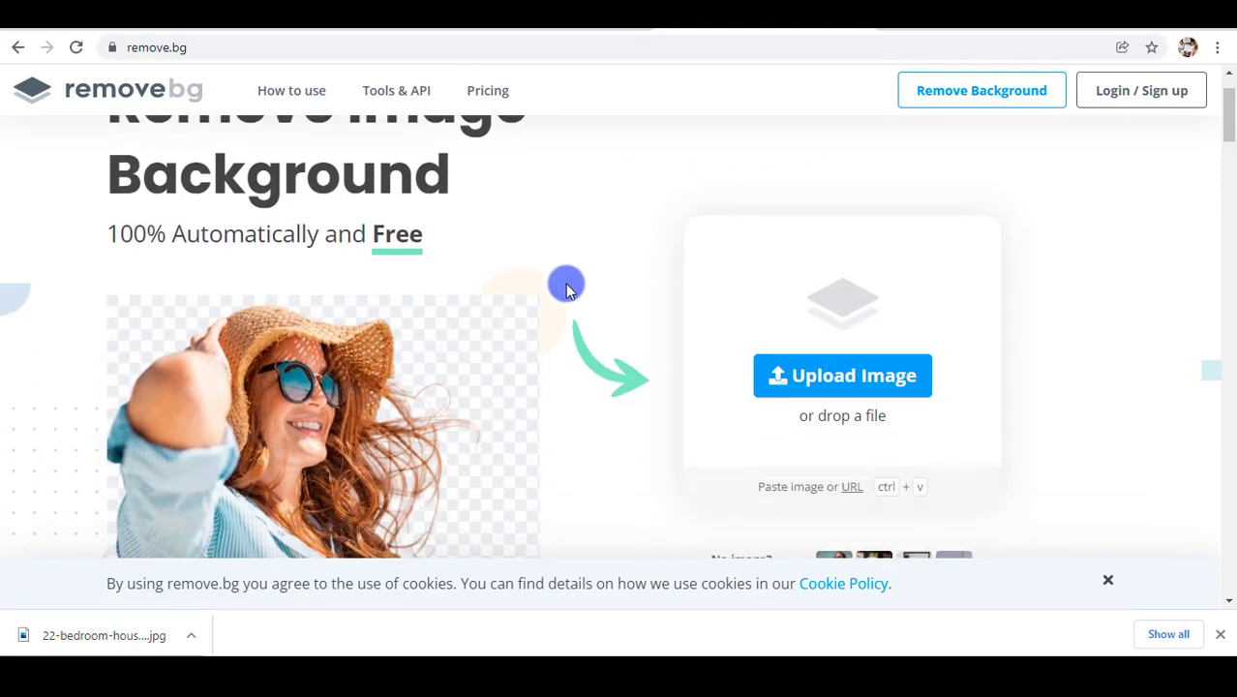
pyautogui.scroll(-1, 568, 290)
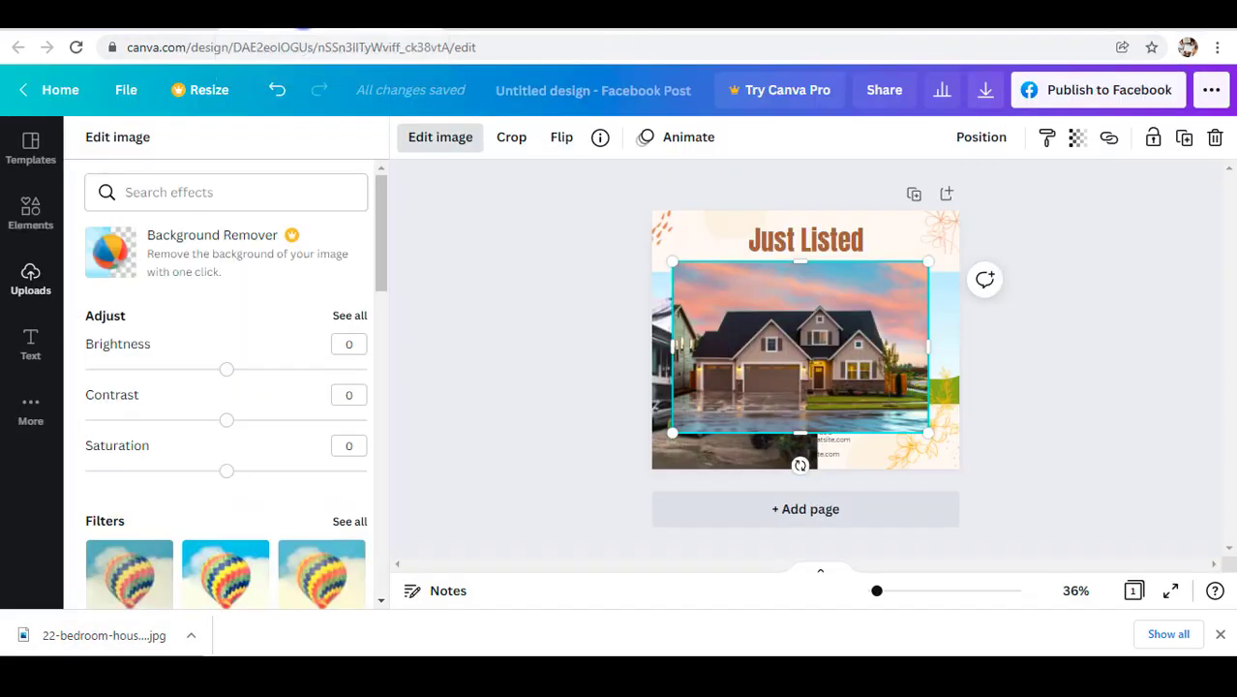
# Step: Switch back to Canva and move the detached sunset house photo off the post, leaving its frame empty
pyautogui.click(290, 37)
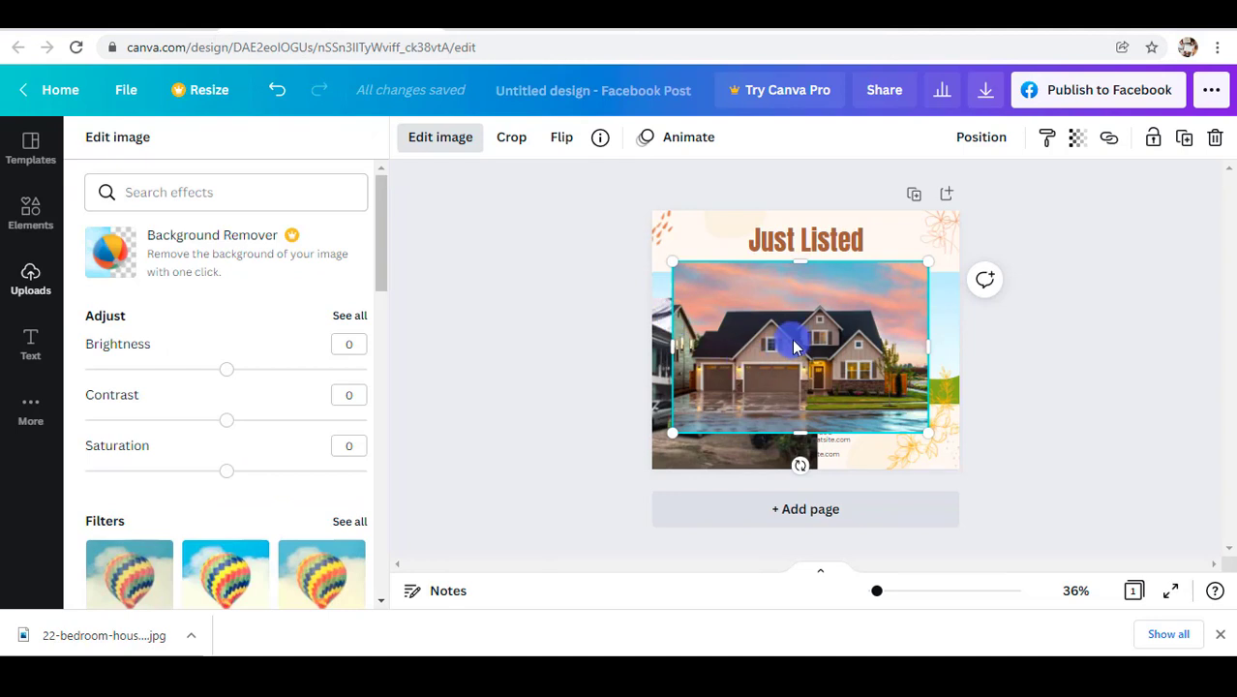
pyautogui.moveTo(815, 358); pyautogui.dragTo(827, 32)
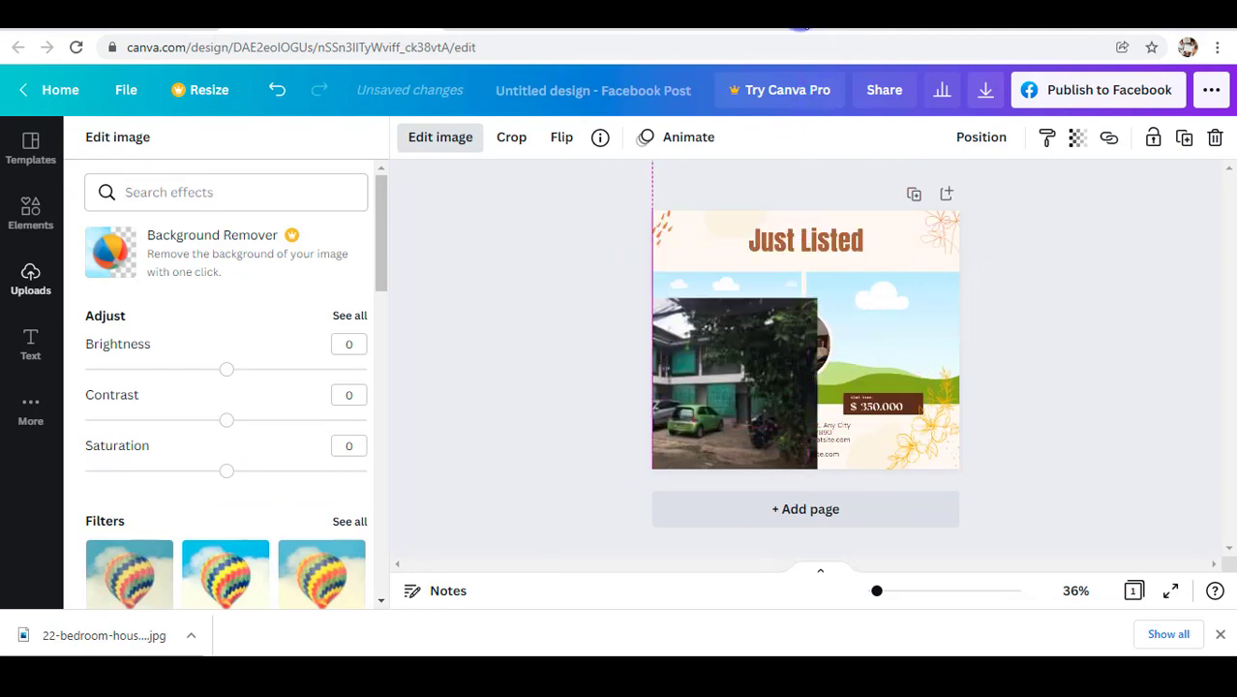
pyautogui.press('Escape')
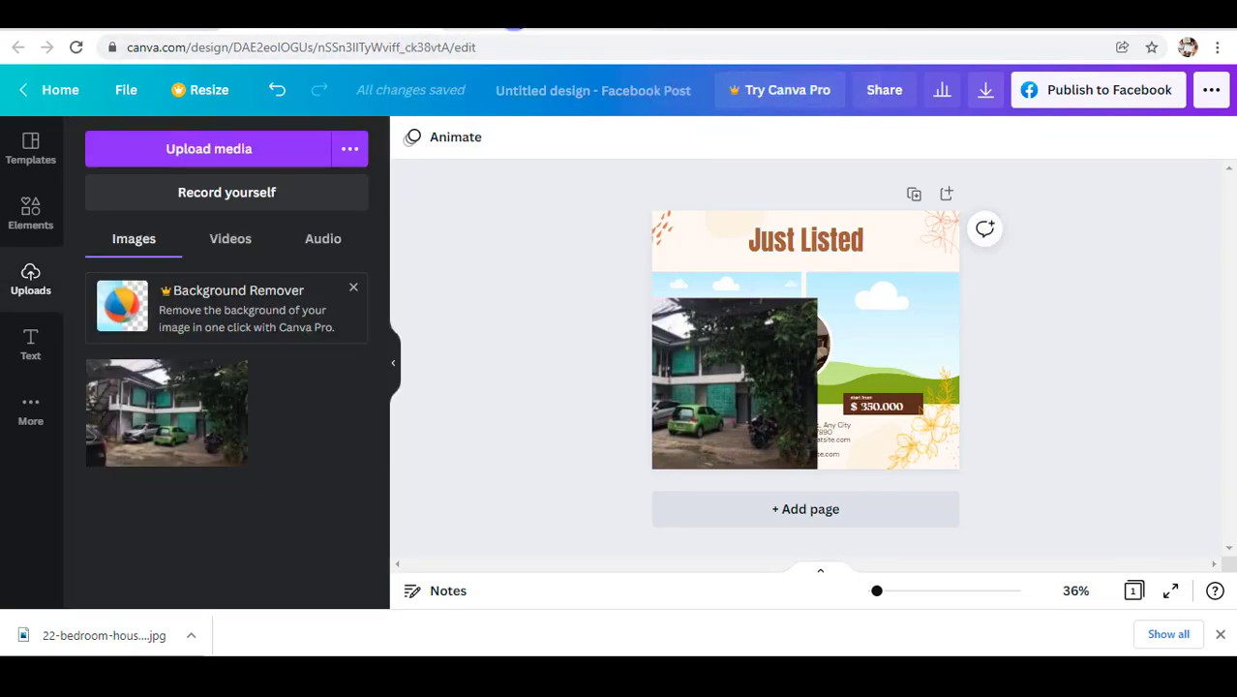
# Step: Switch to the Google Images results for property and browse them for another house photo
pyautogui.click(455, 19)
pyautogui.scroll(-5, 726, 243)
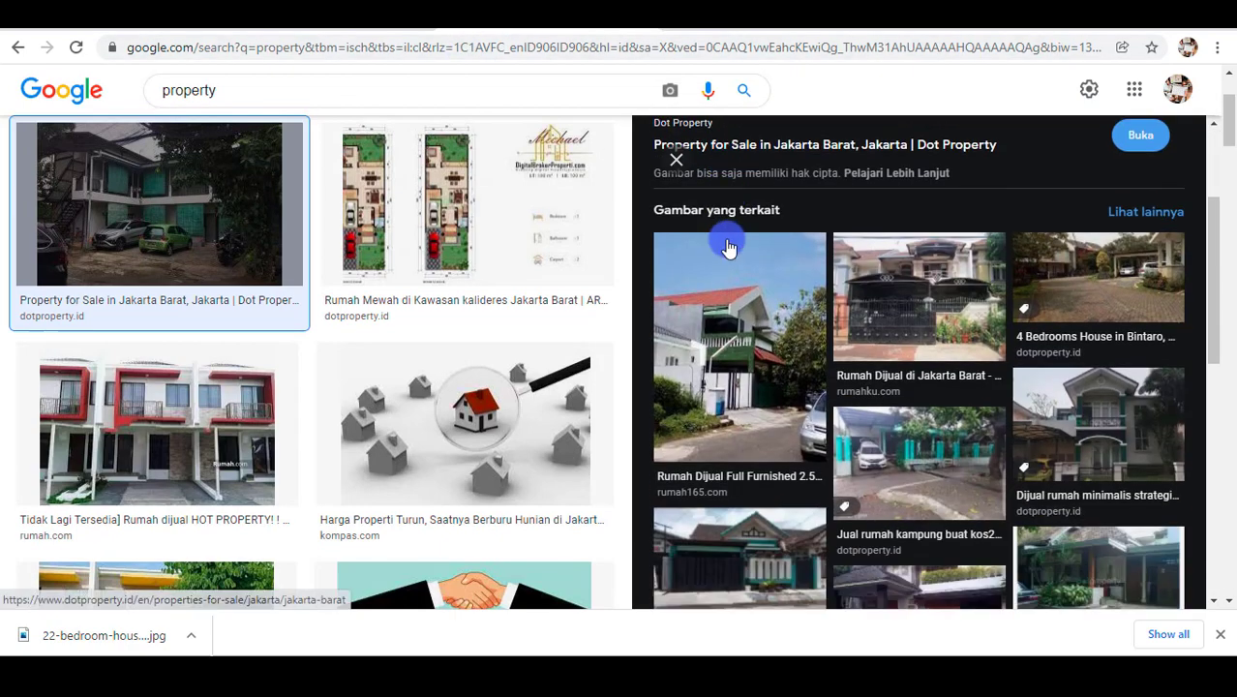
pyautogui.scroll(5, 726, 243)
pyautogui.scroll(-2, 377, 281)
pyautogui.scroll(-5, 377, 281)
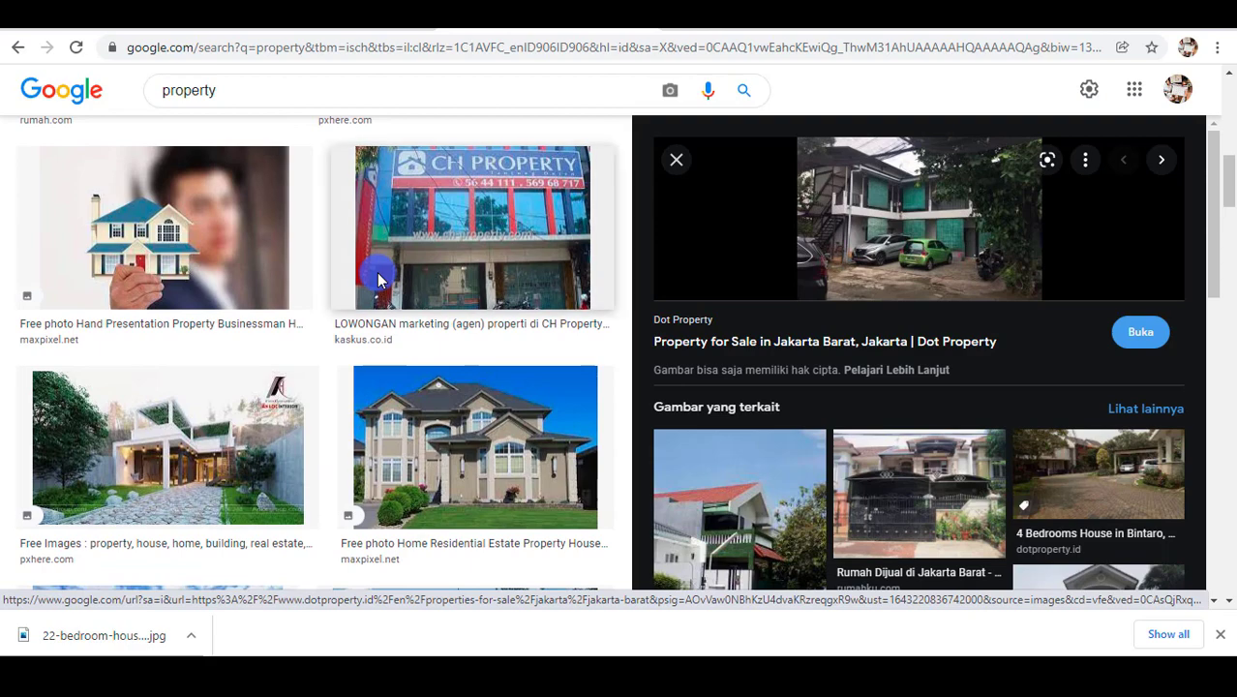
pyautogui.scroll(-3, 377, 280)
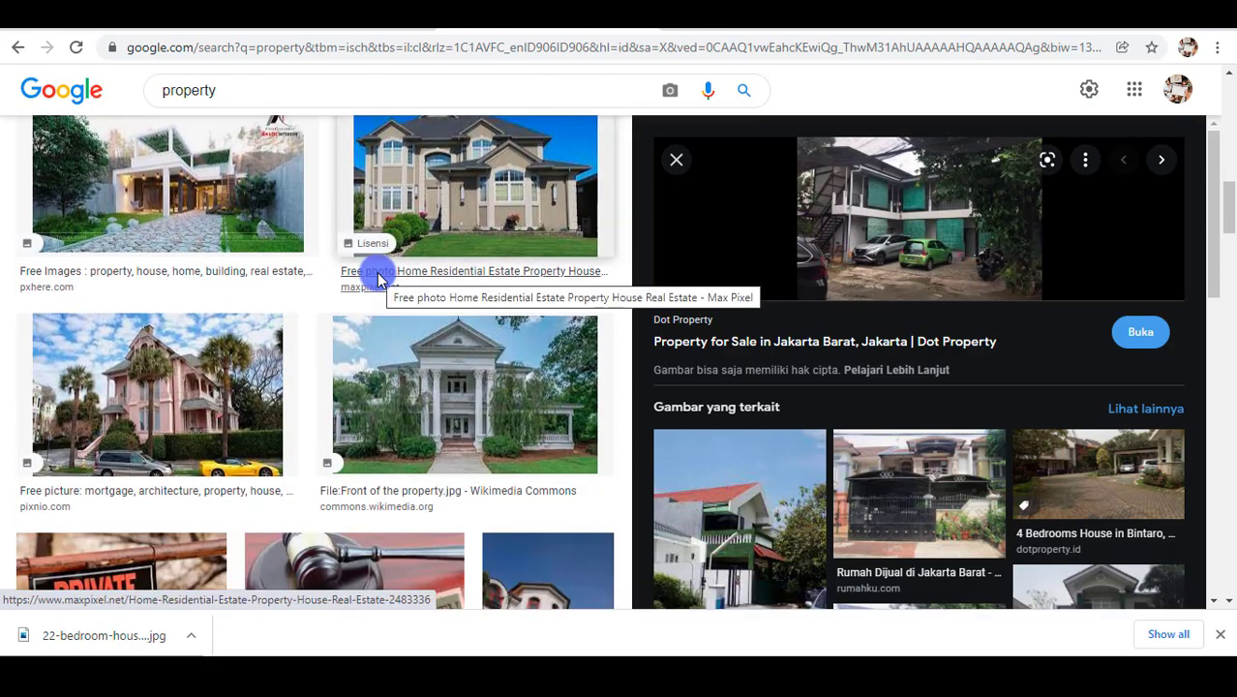
pyautogui.scroll(-2, 378, 280)
pyautogui.scroll(-2, 380, 281)
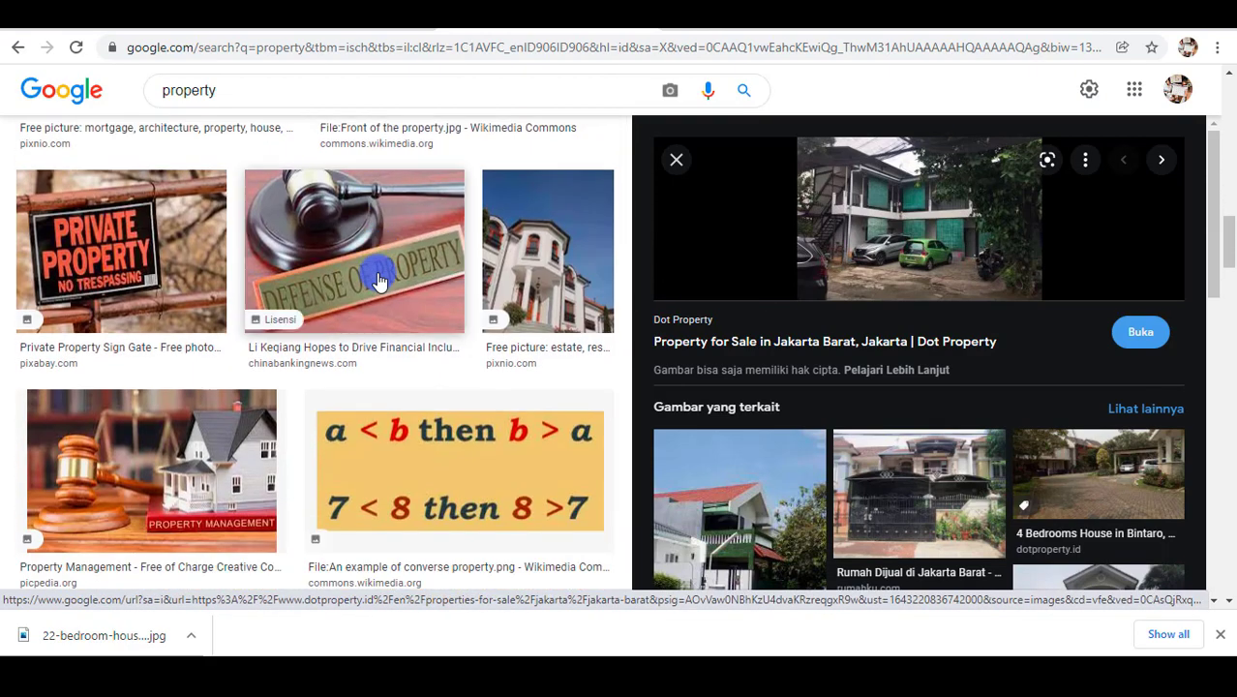
pyautogui.scroll(4, 377, 280)
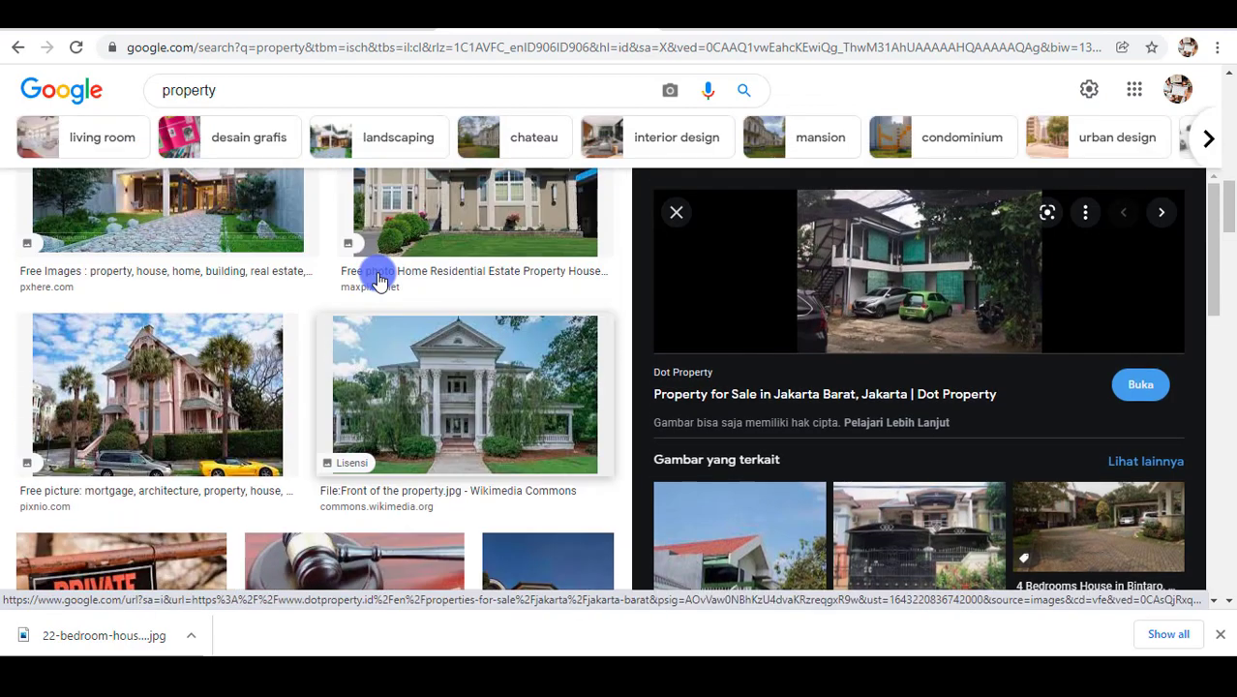
pyautogui.scroll(-2, 518, 465)
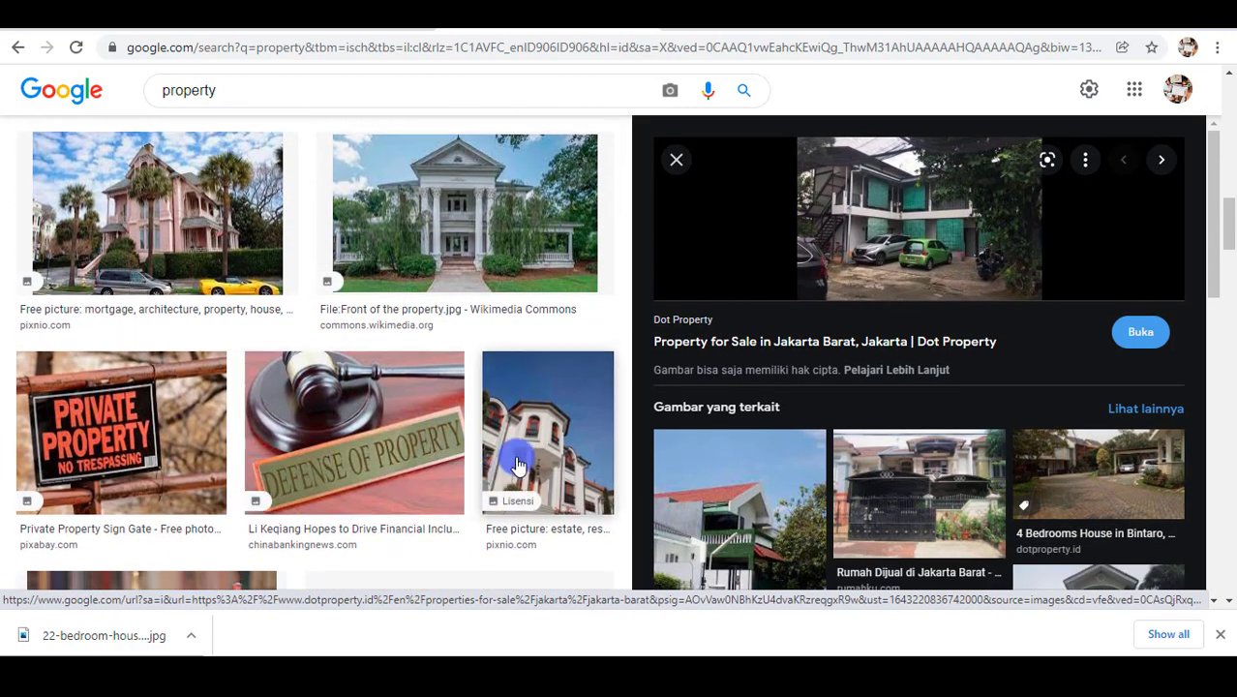
# Step: Save the white house picture from pixnio.com to Downloads as download (10).jpg, and switch to the remove.bg page
pyautogui.click(557, 413)
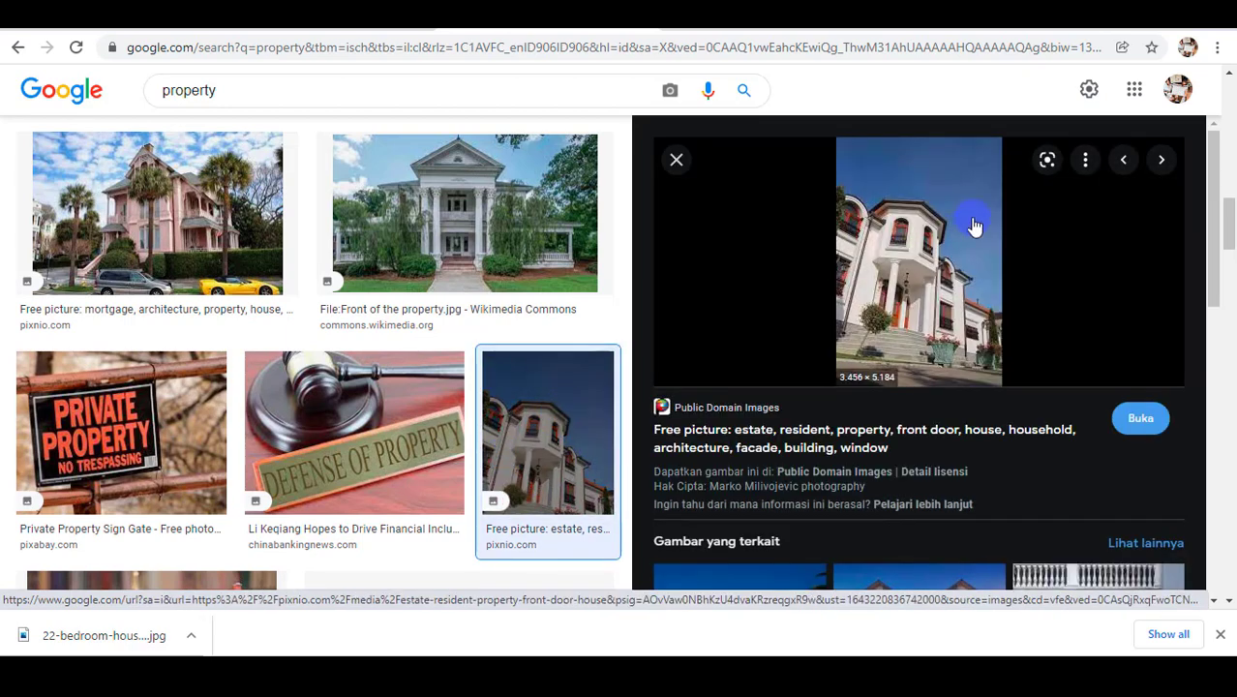
pyautogui.rightClick(934, 217)
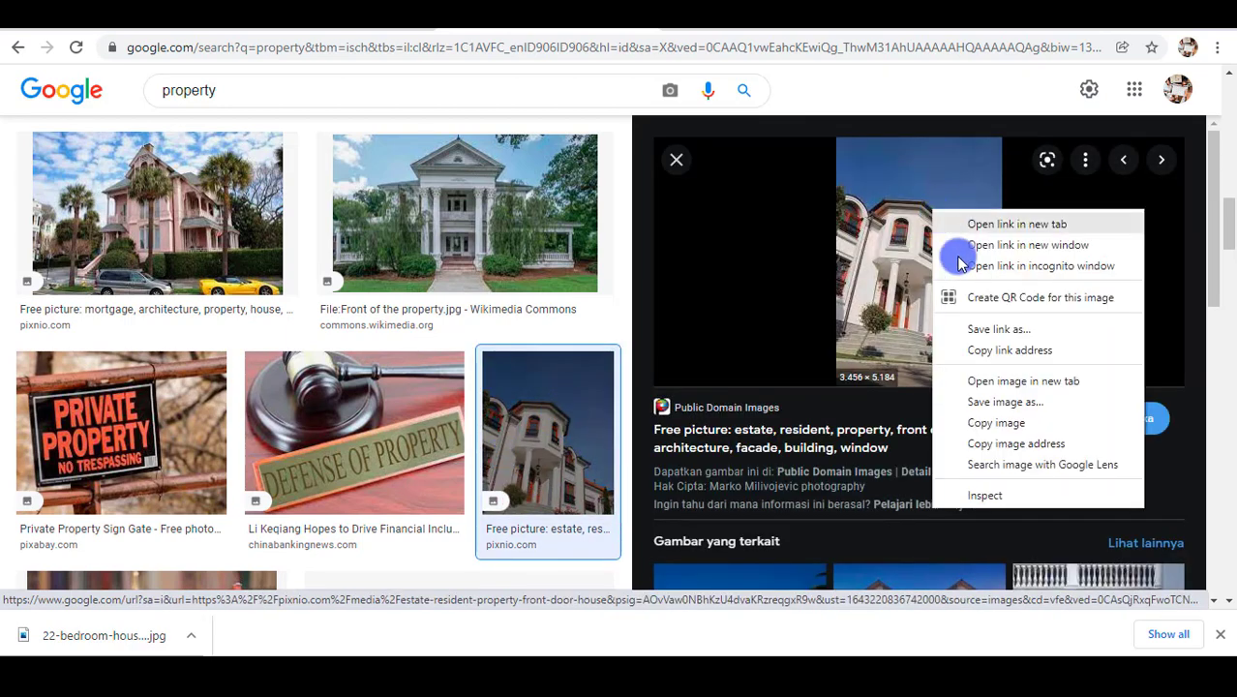
pyautogui.click(999, 401)
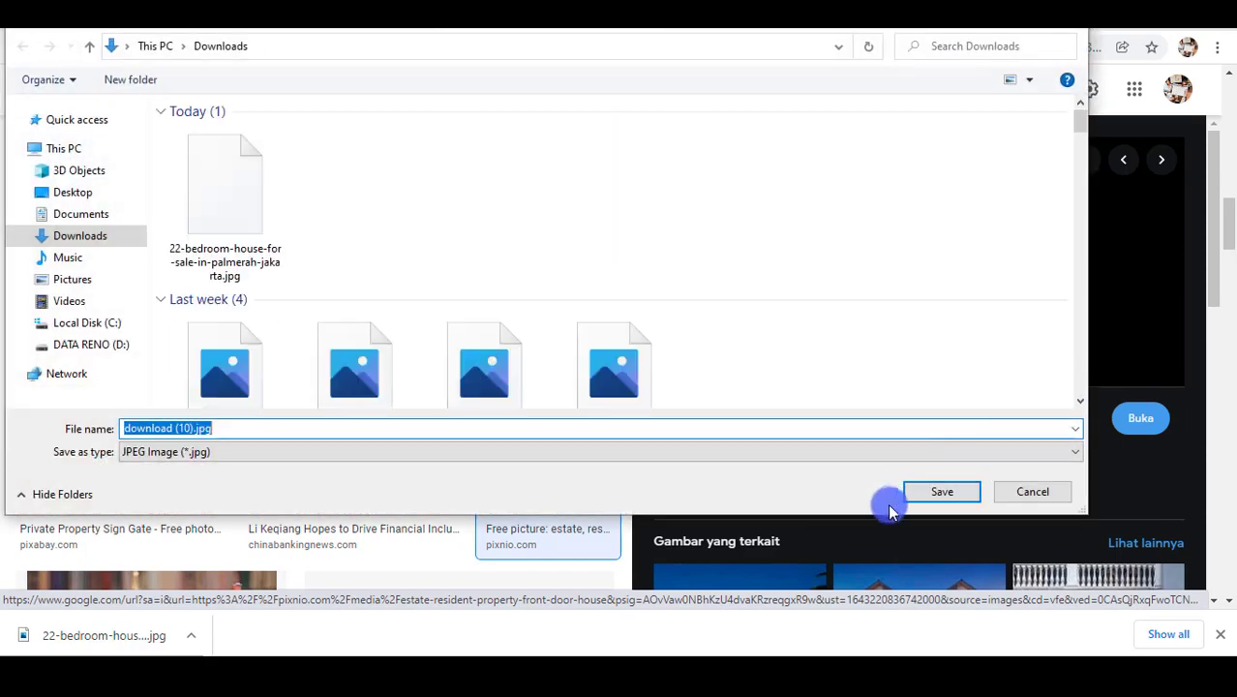
pyautogui.click(932, 495)
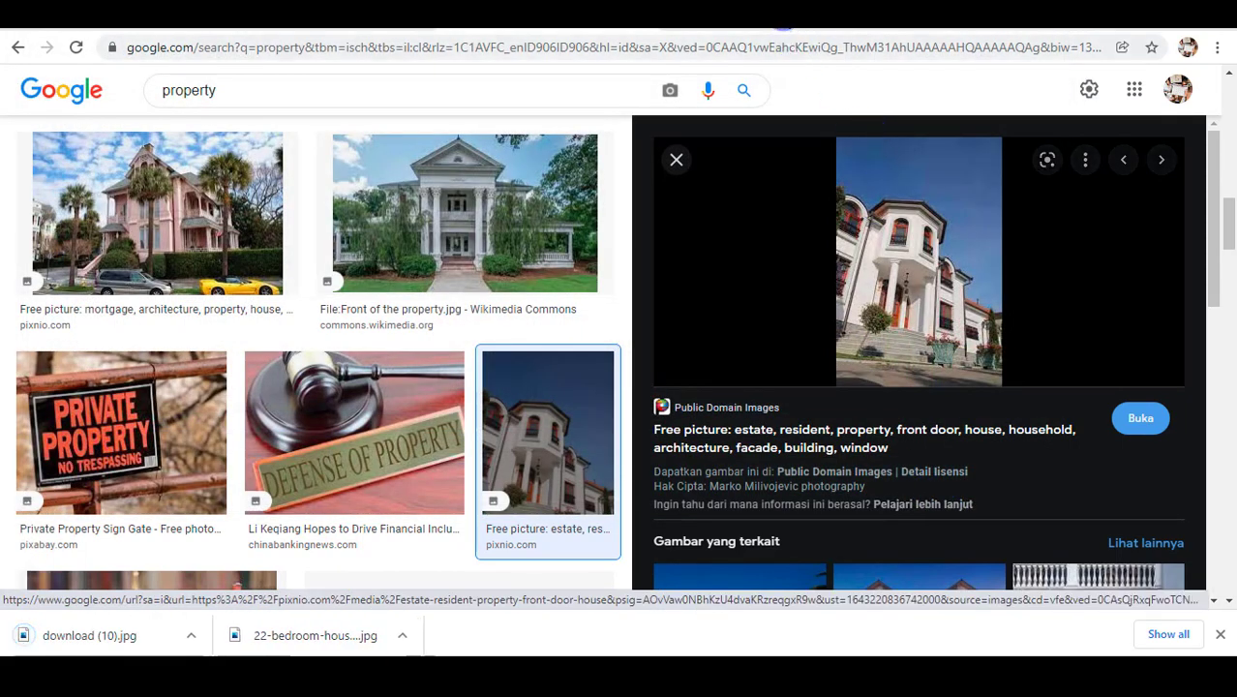
pyautogui.hotkey('ctrl', 'Tab')
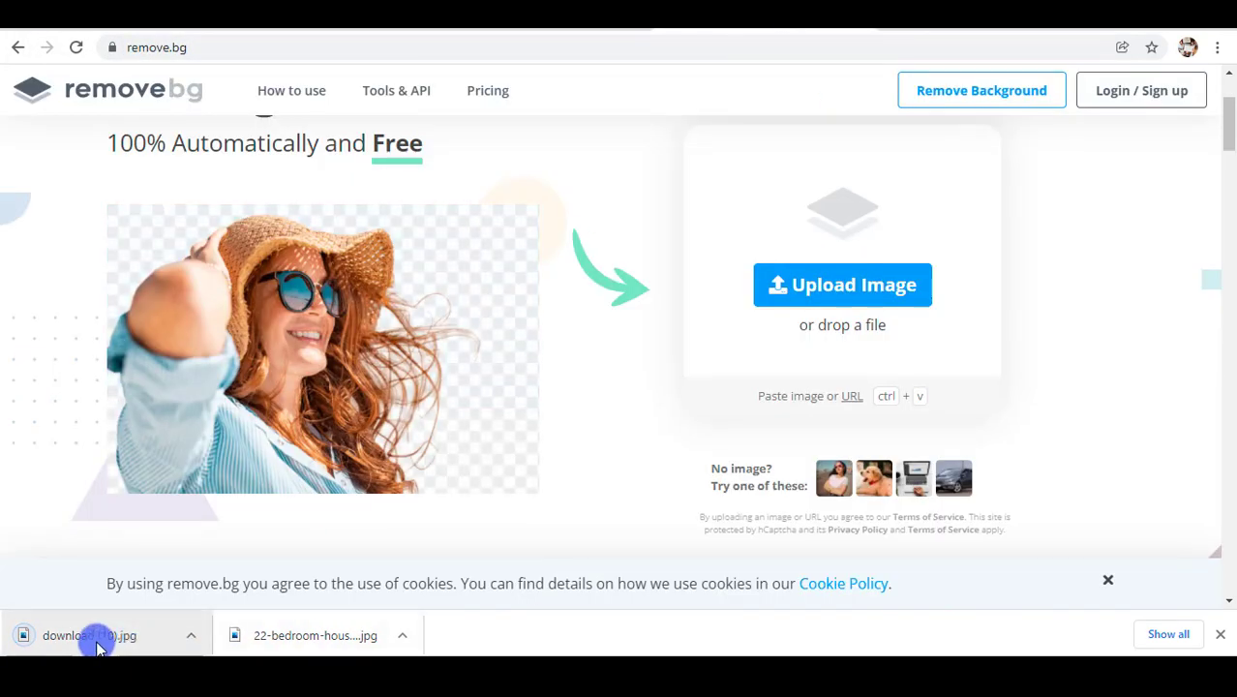
# Step: Upload download (10).jpg to remove.bg and download the house image with its background removed
pyautogui.moveTo(97, 639); pyautogui.dragTo(694, 403)
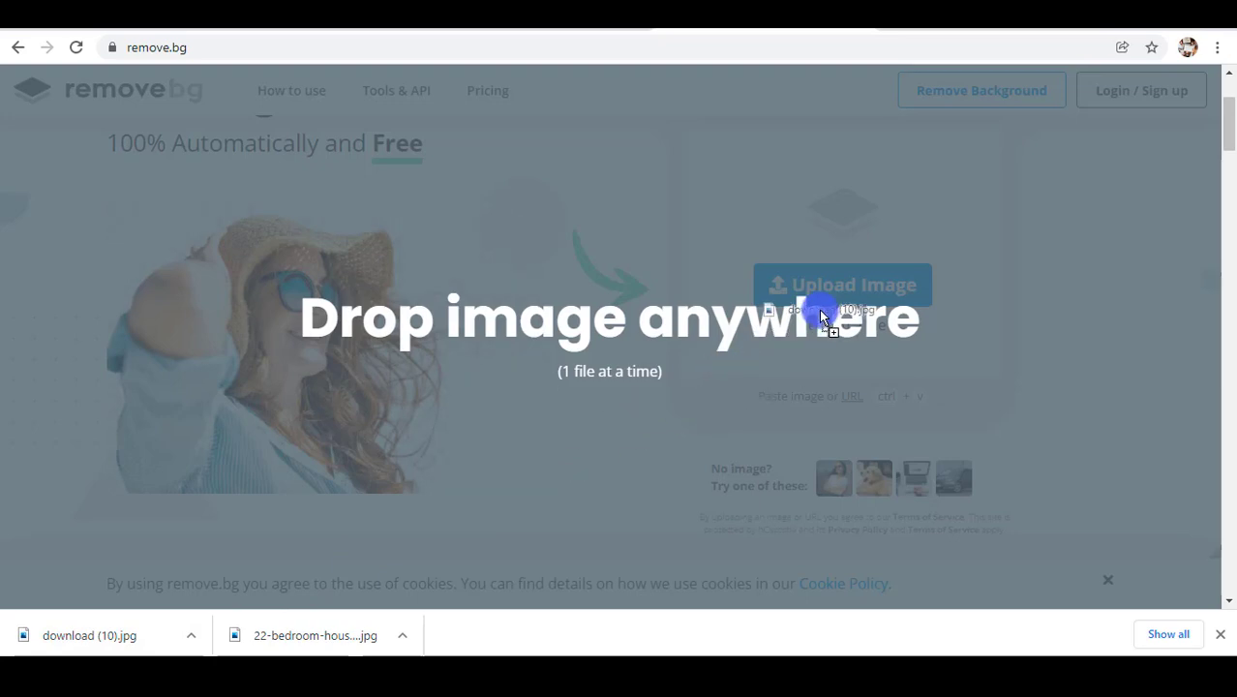
pyautogui.moveTo(820, 317); pyautogui.dragTo(826, 303)
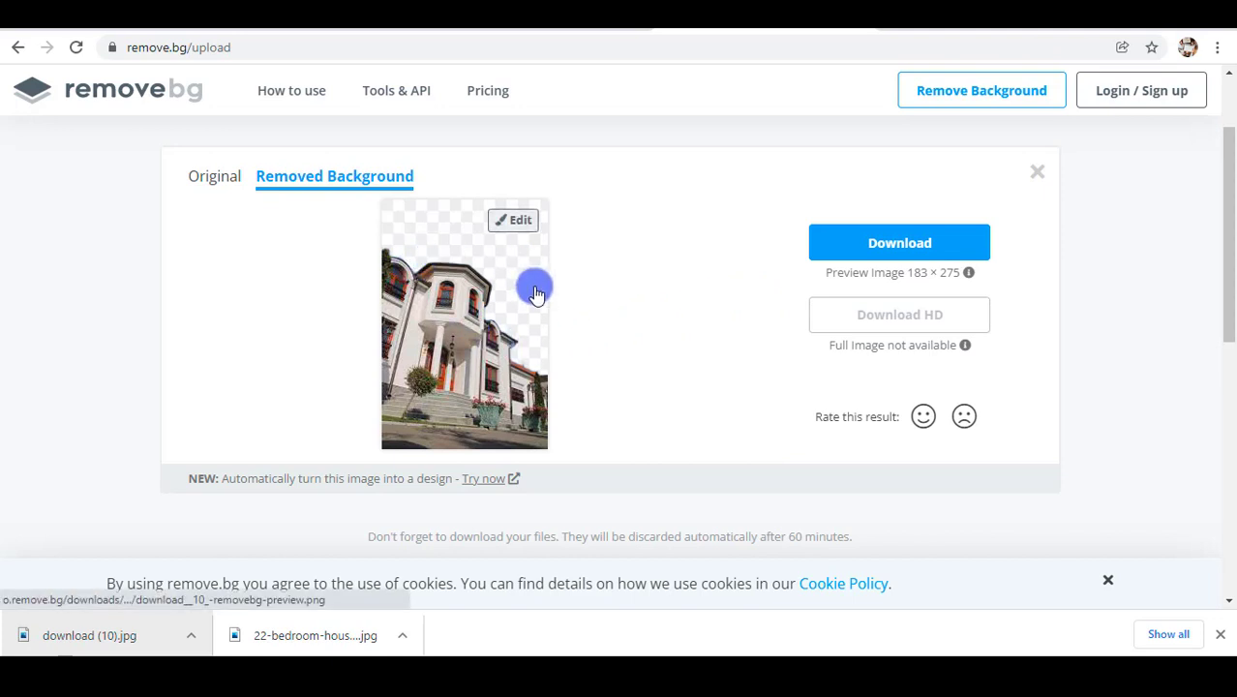
pyautogui.click(890, 244)
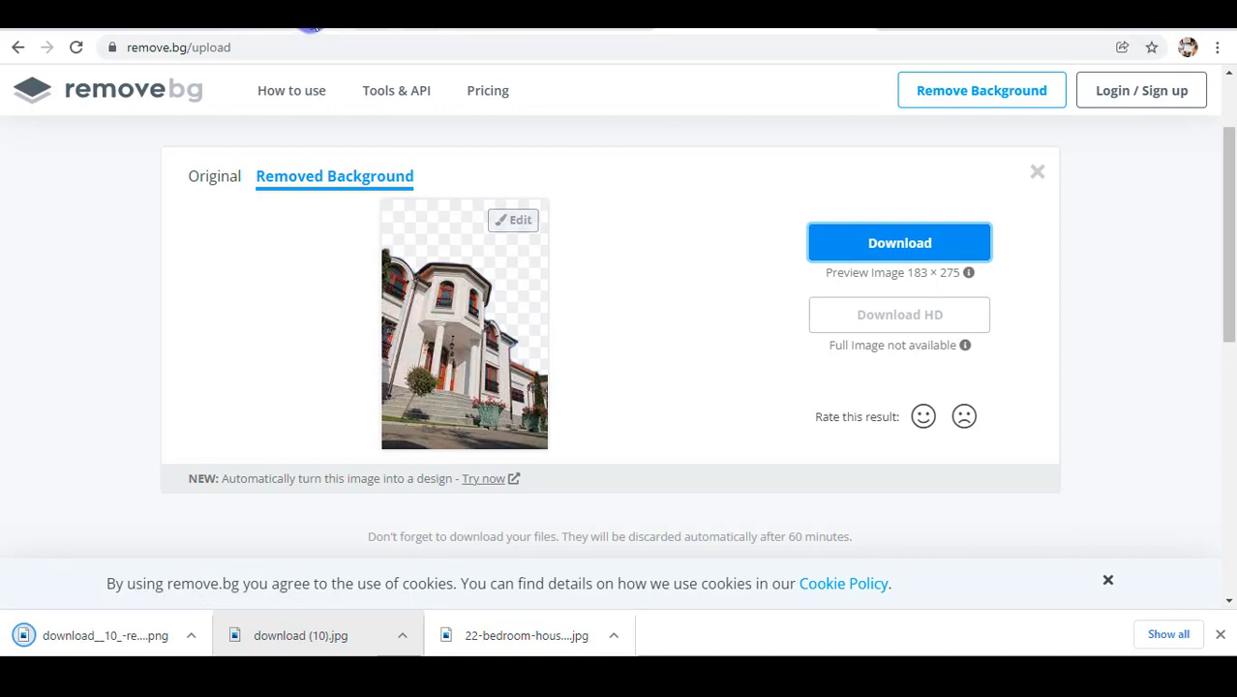
# Step: Switch to Canva, fill the empty right frame with the downloaded cut-out, and fit the green-car house photo into the left frame
pyautogui.click(312, 27)
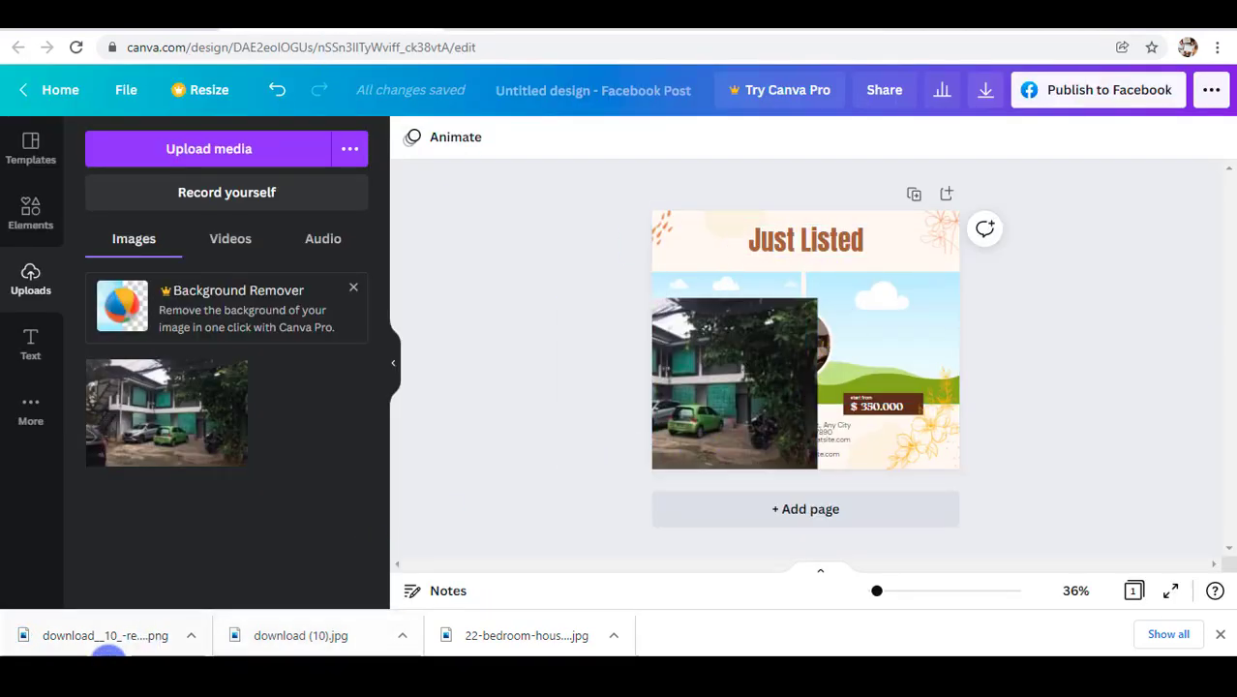
pyautogui.moveTo(106, 654); pyautogui.dragTo(877, 354)
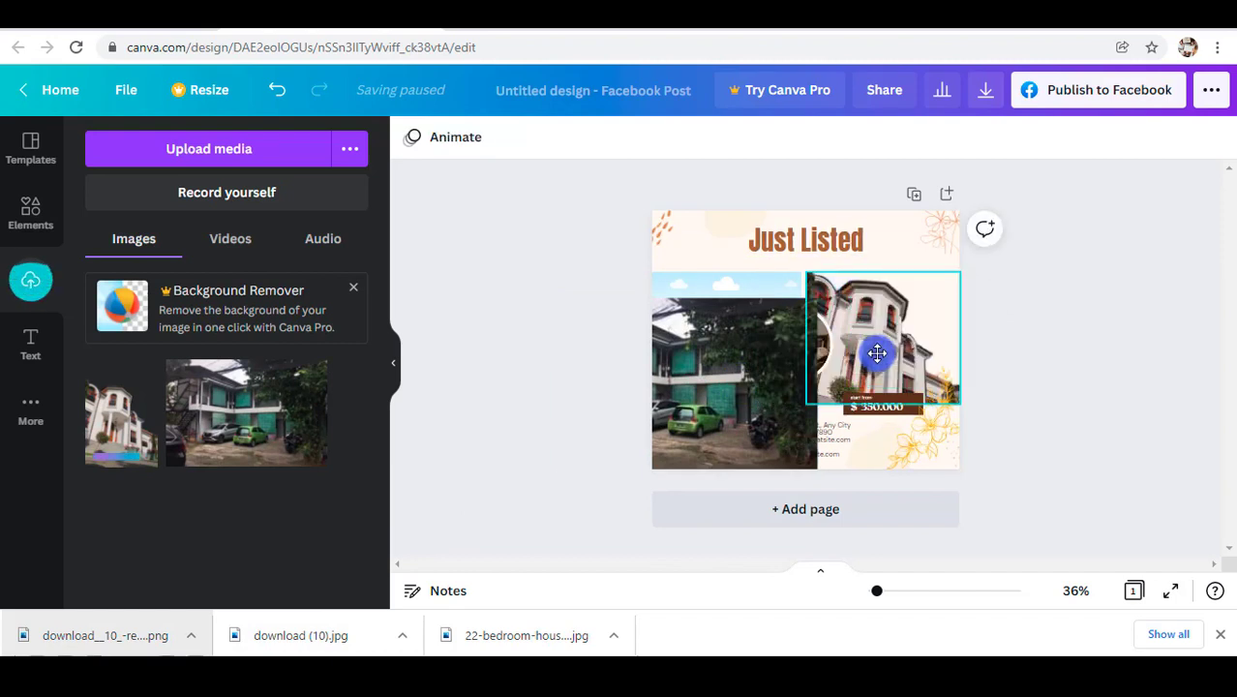
pyautogui.click(751, 394)
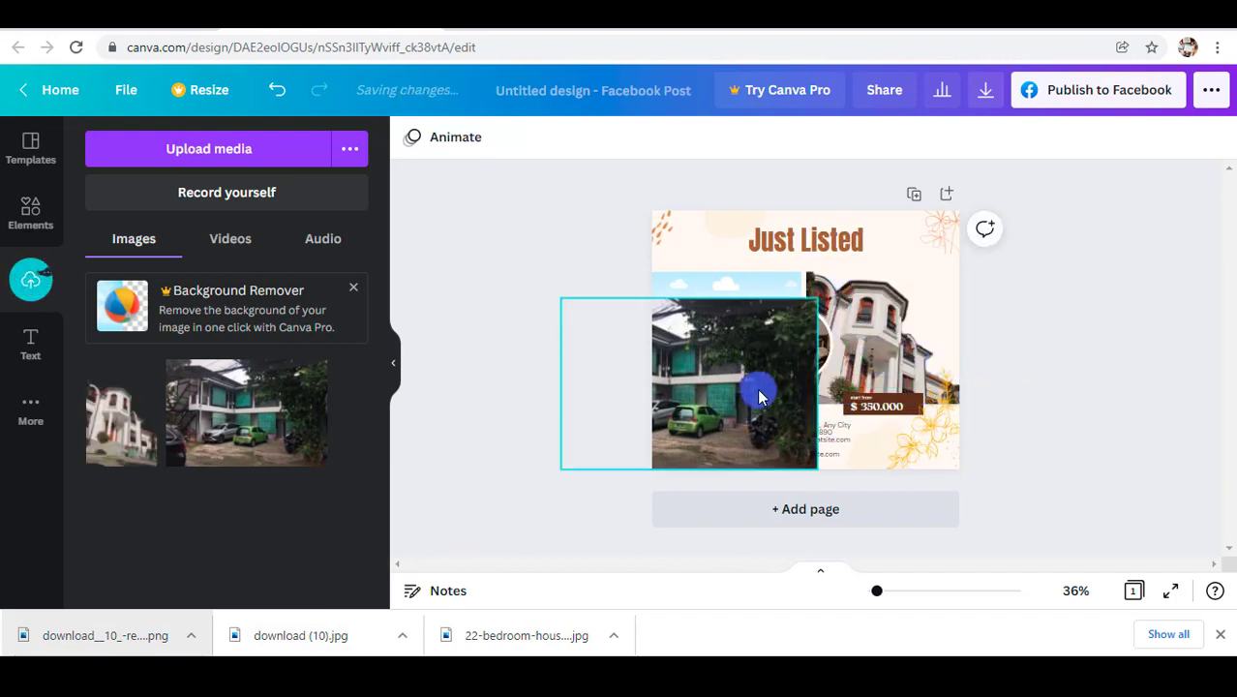
pyautogui.moveTo(759, 396); pyautogui.dragTo(735, 306)
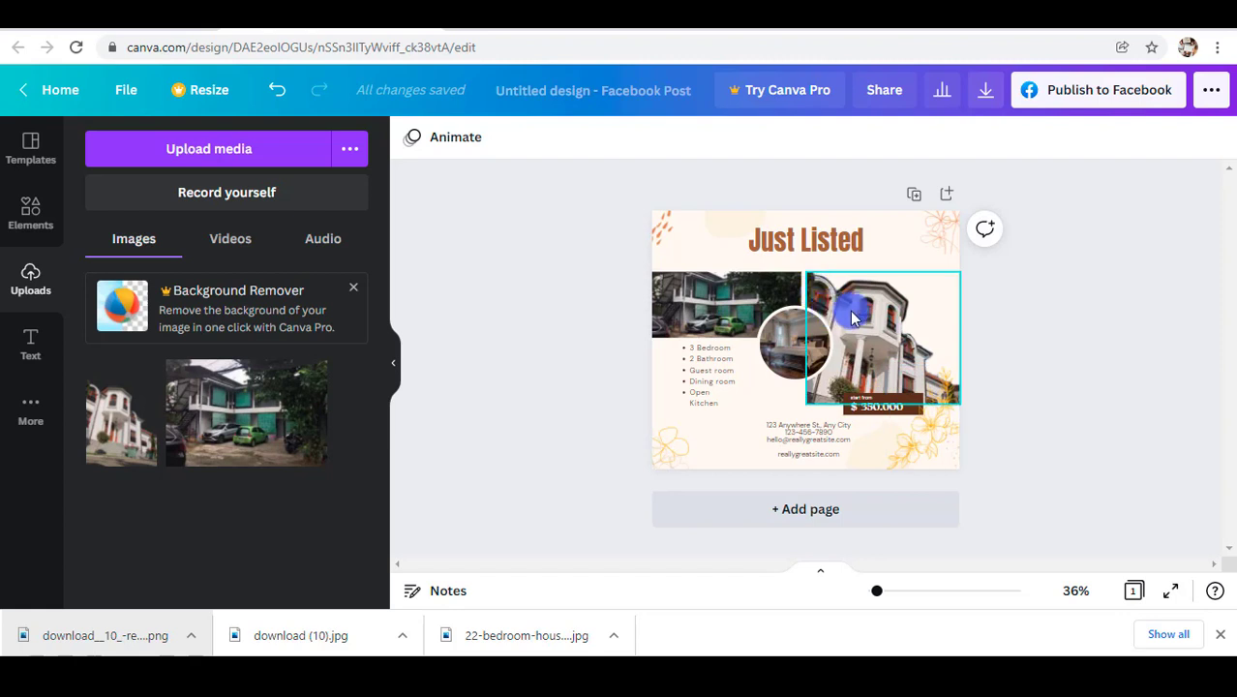
# Step: Detach the white house cut-out from its frame and move it over the left half of the post
pyautogui.click(456, 139)
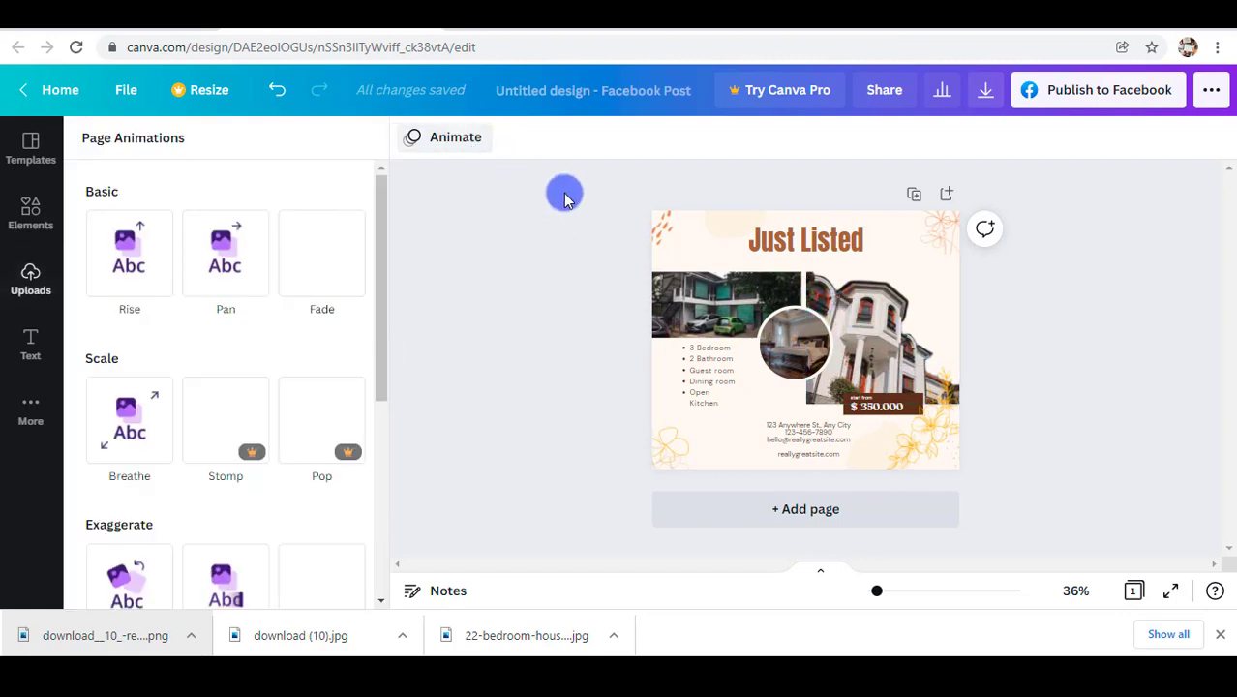
pyautogui.rightClick(897, 344)
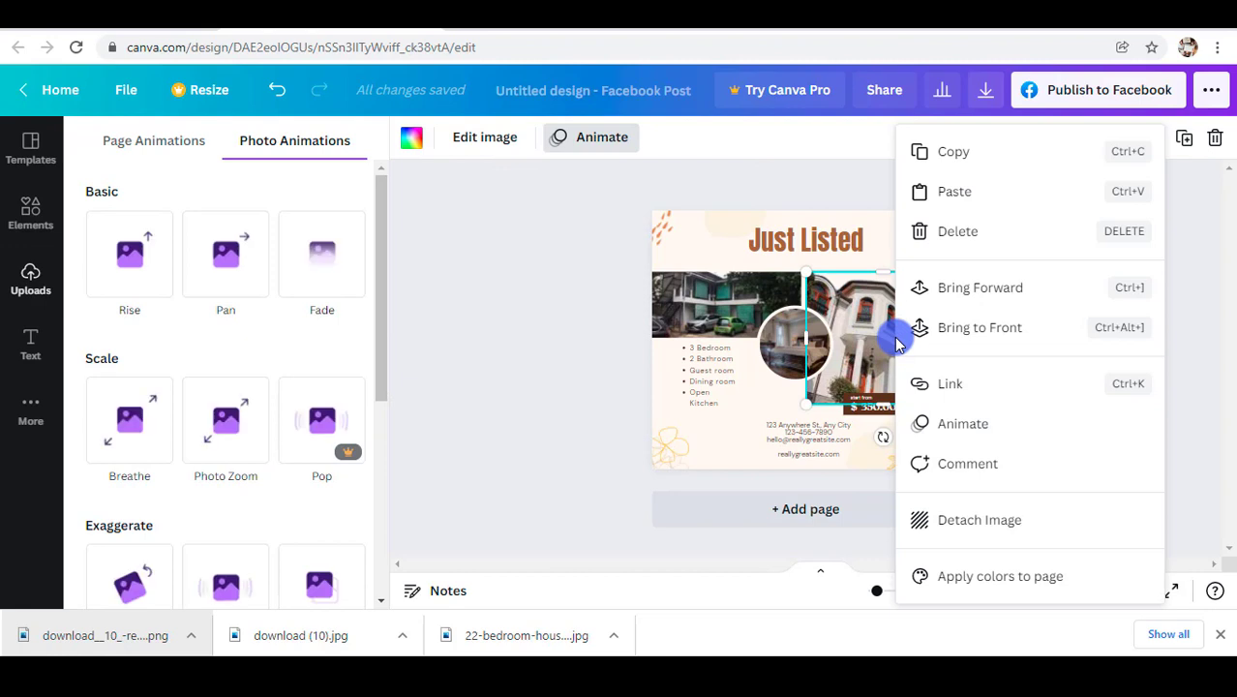
pyautogui.click(961, 517)
pyautogui.moveTo(823, 412); pyautogui.dragTo(737, 375)
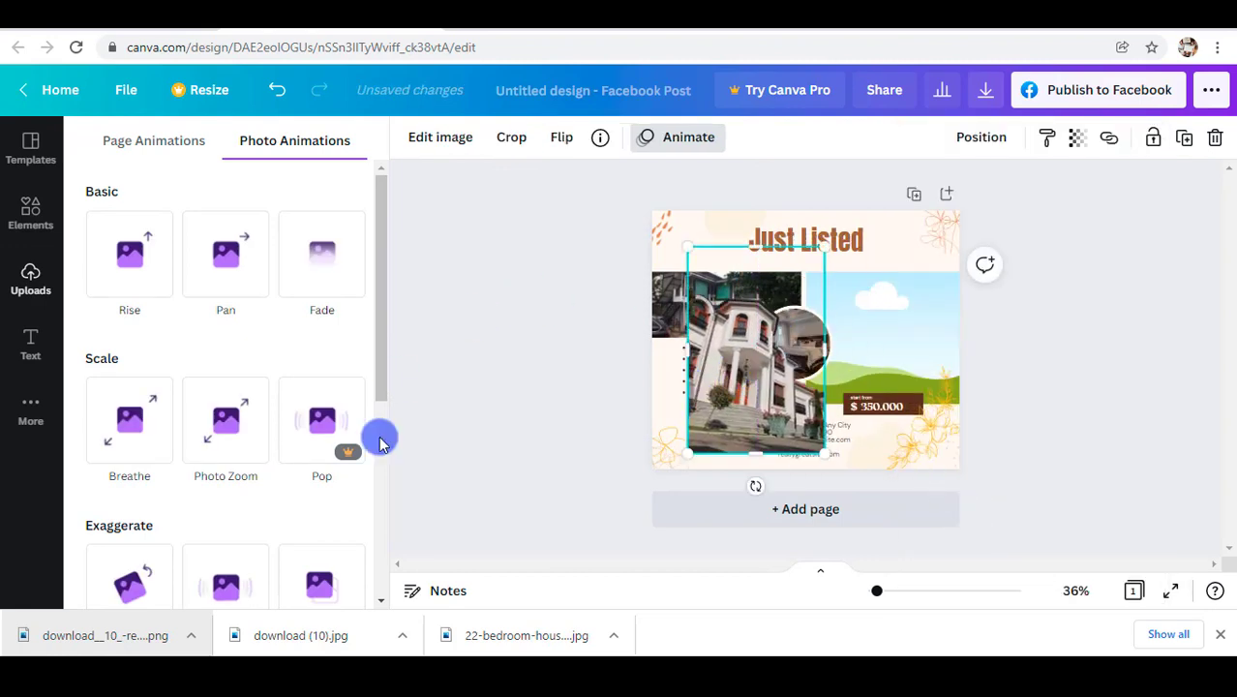
# Step: Try the Photogenic filters Fresco and Flint on the detached white house image
pyautogui.click(430, 136)
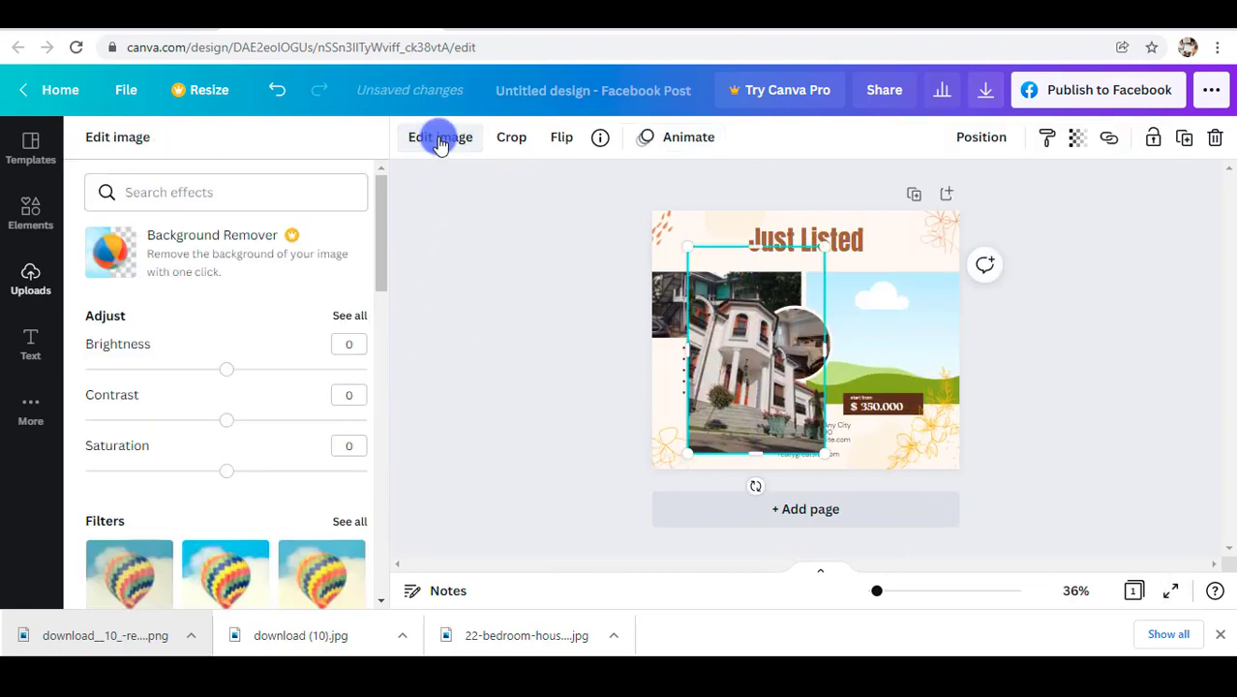
pyautogui.scroll(-3, 244, 334)
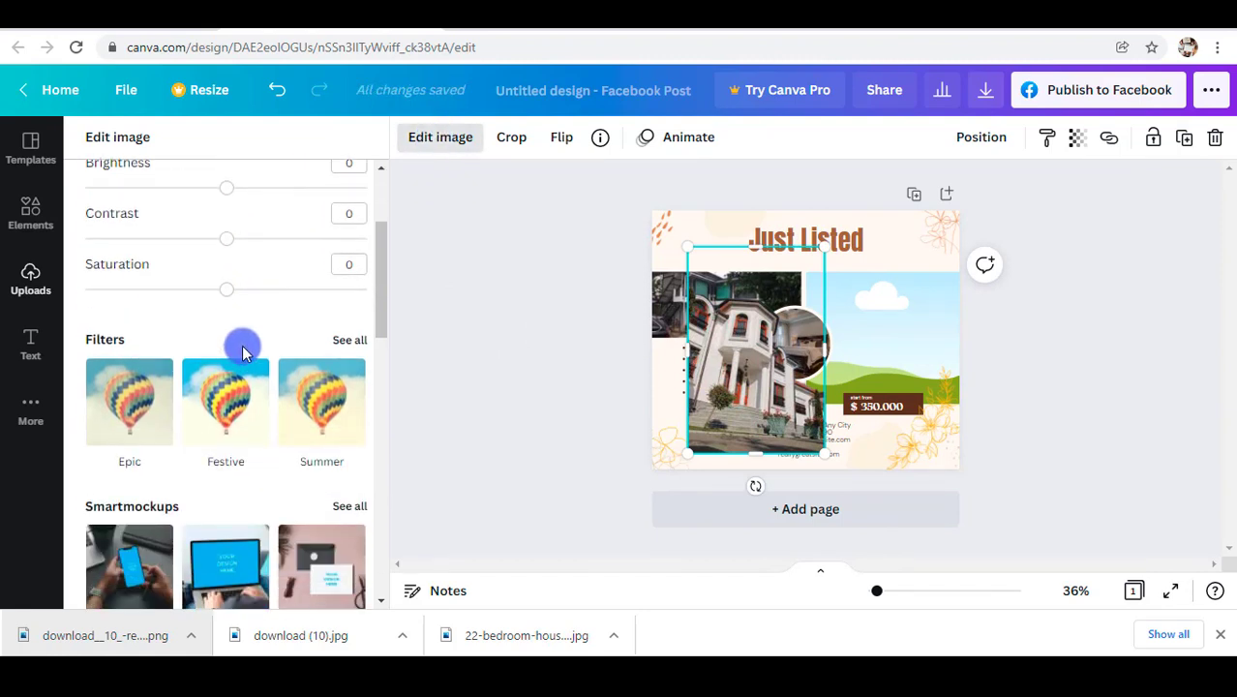
pyautogui.scroll(-1, 242, 350)
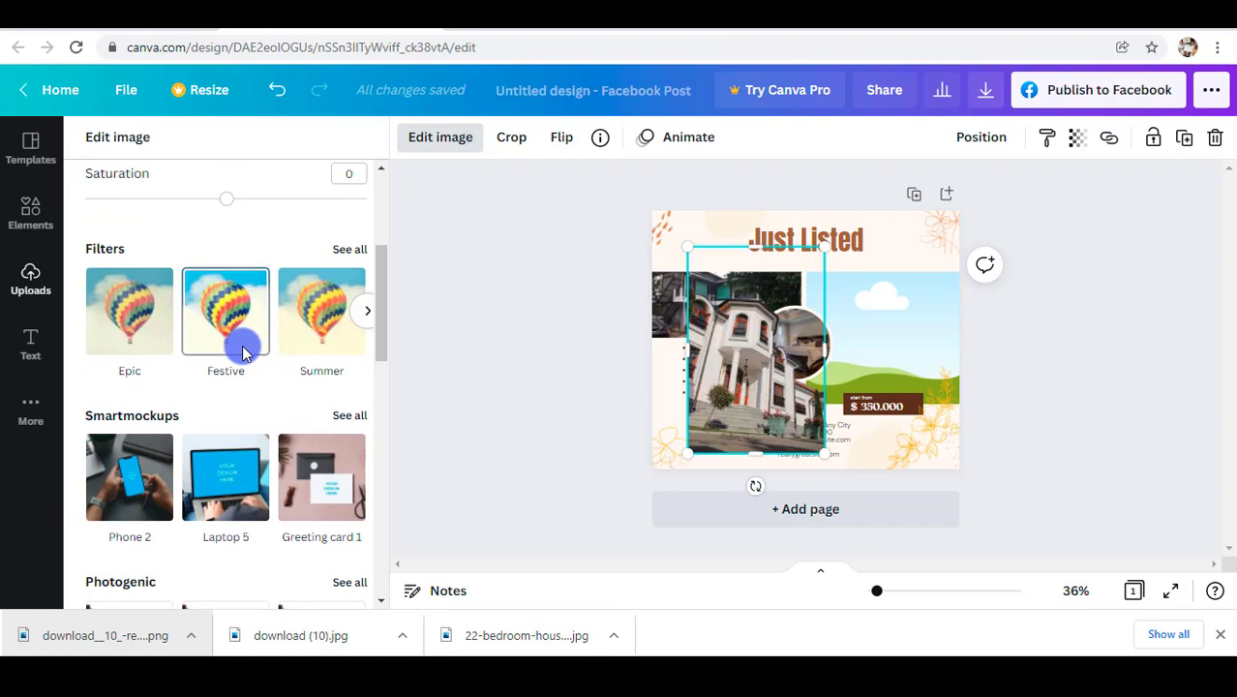
pyautogui.scroll(-2, 242, 348)
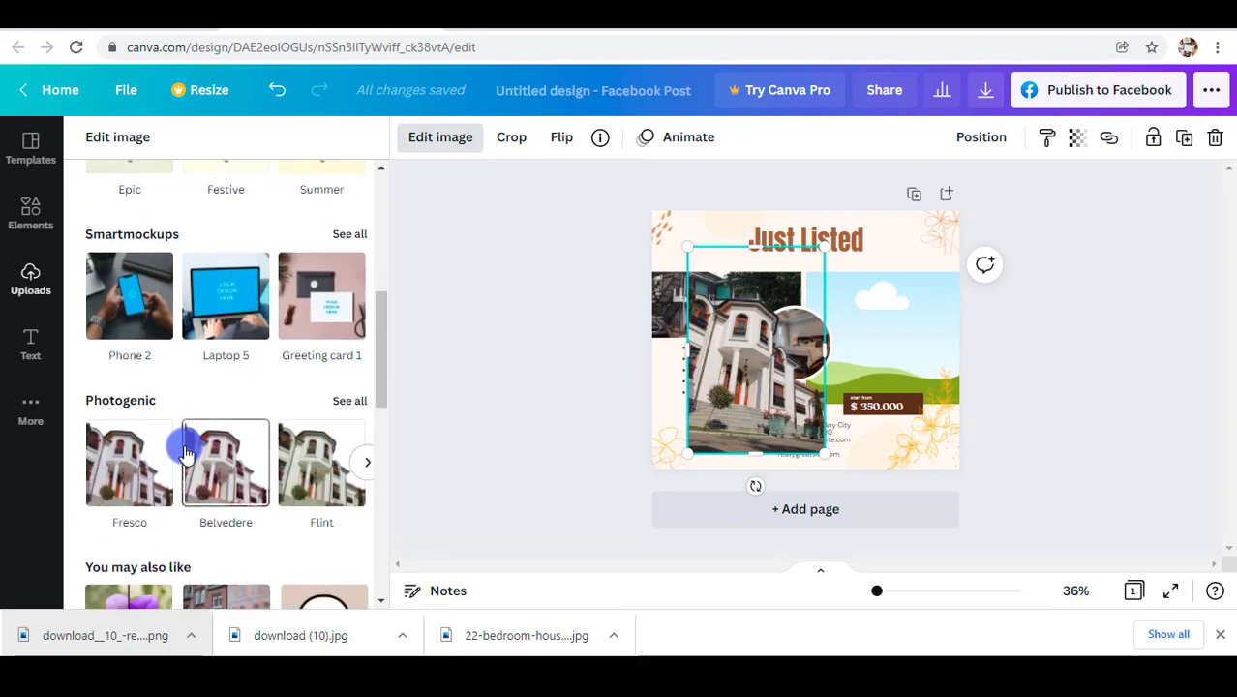
pyautogui.scroll(-2, 353, 232)
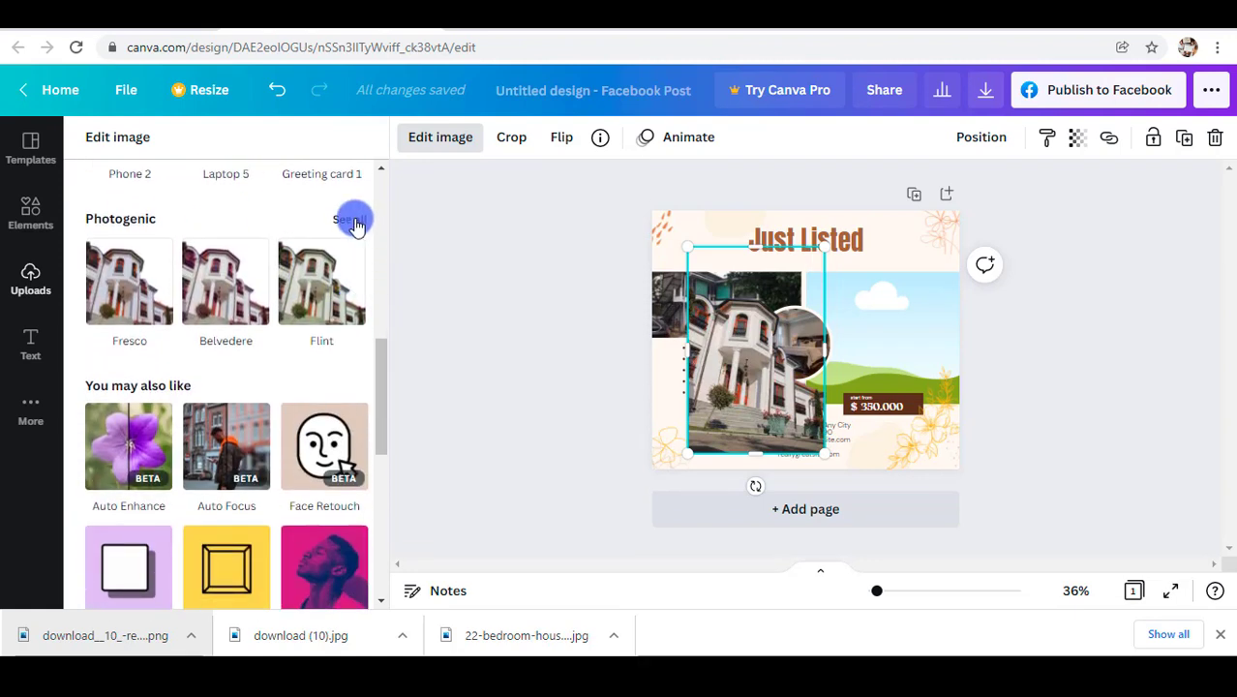
pyautogui.click(353, 219)
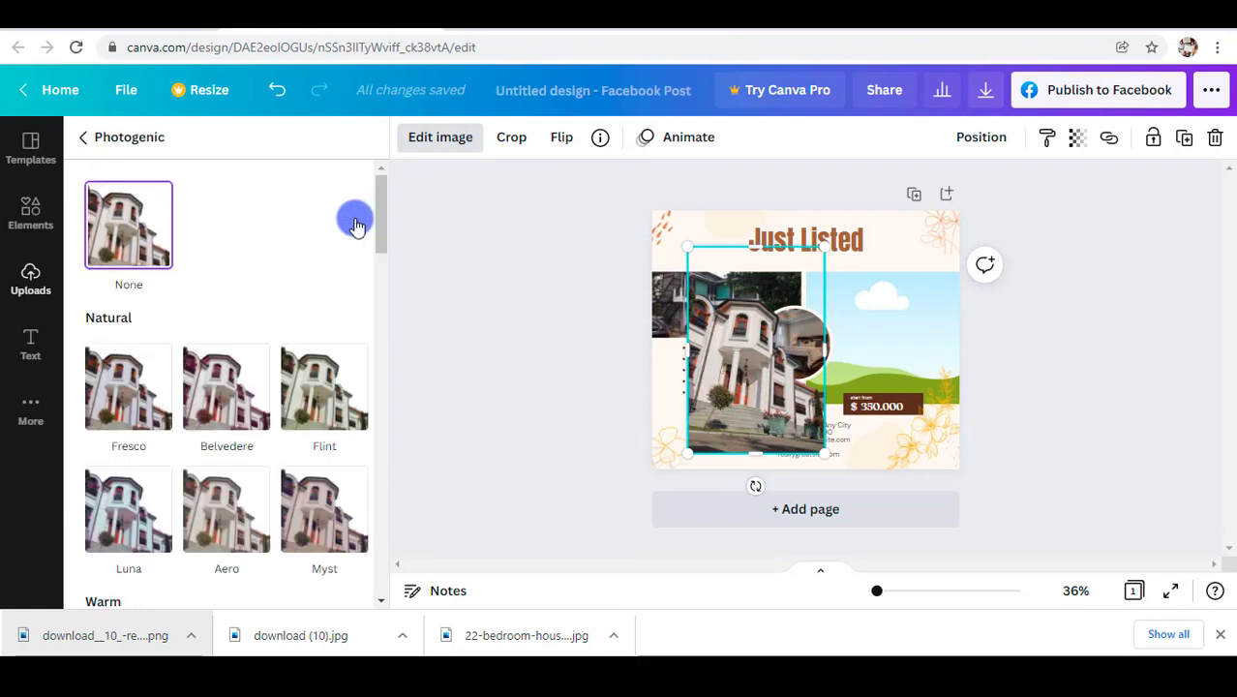
pyautogui.click(128, 385)
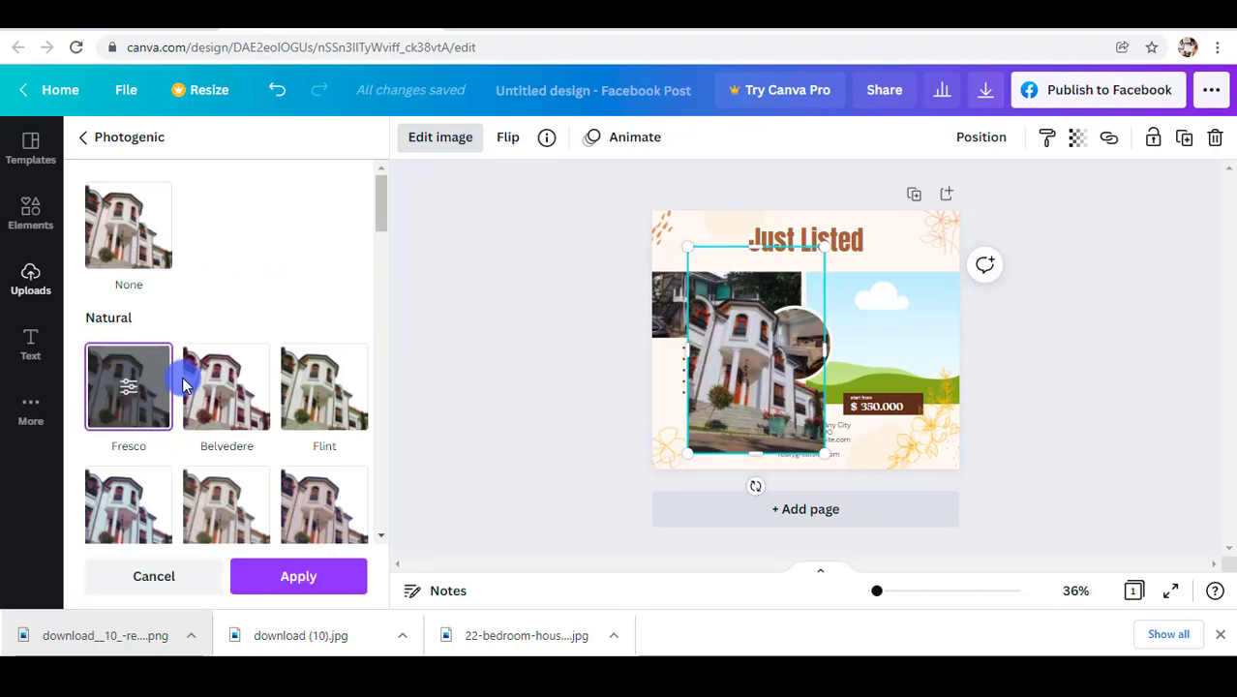
pyautogui.click(318, 397)
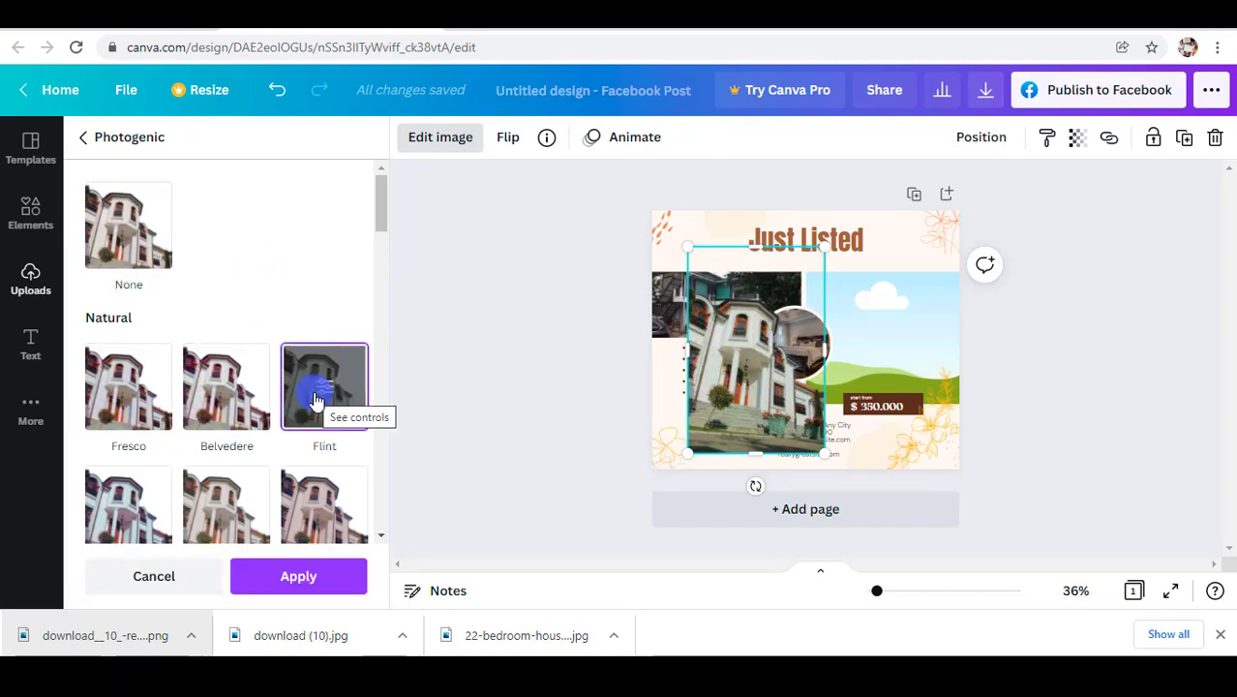
pyautogui.click(290, 575)
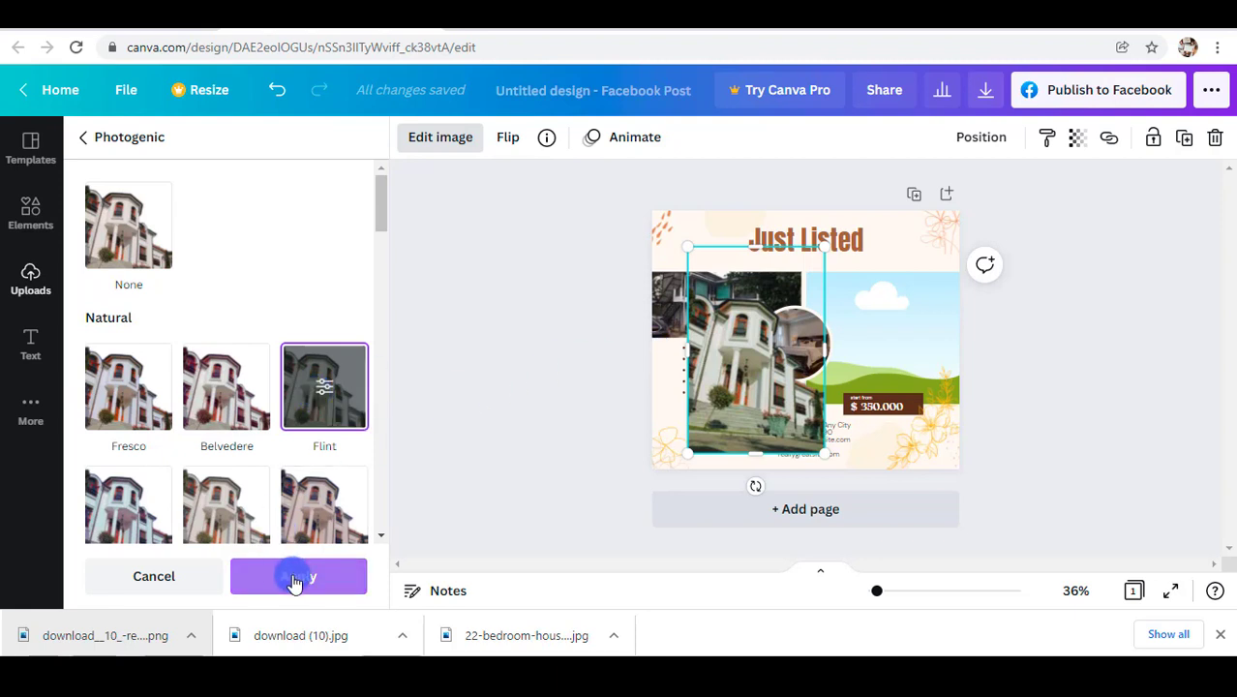
pyautogui.click(170, 577)
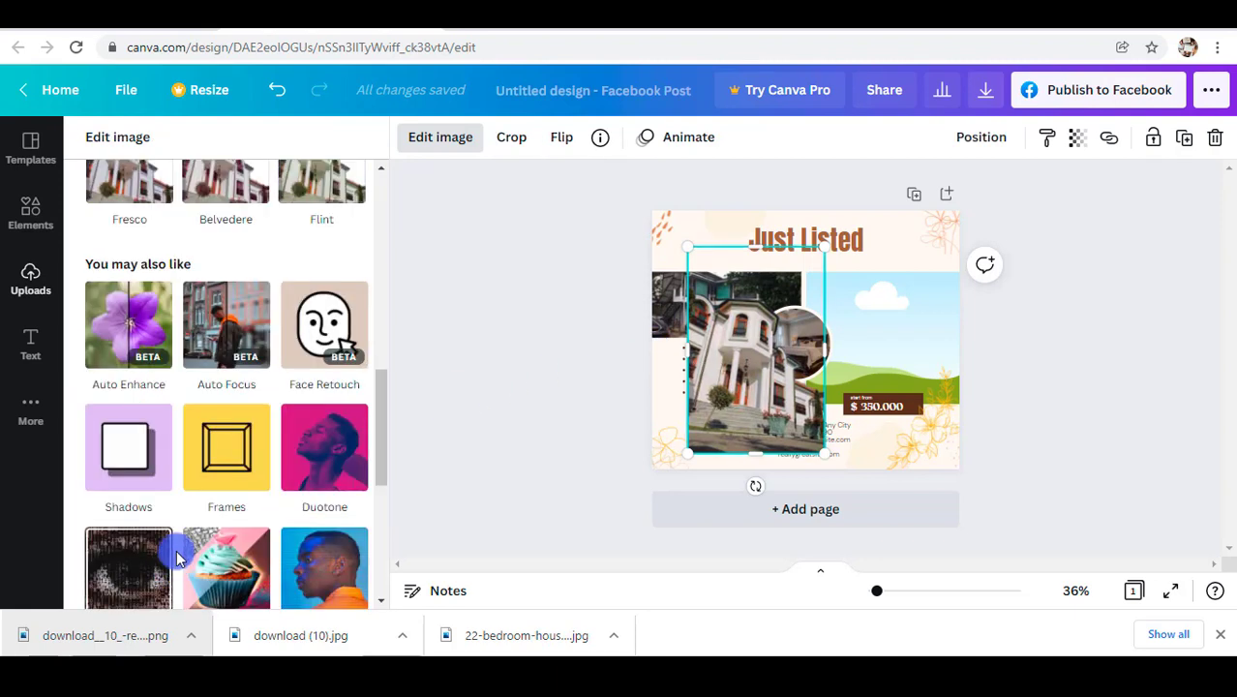
# Step: Move the white house cut-out to the post's left edge and start using the Shadows effect for it
pyautogui.click(223, 310)
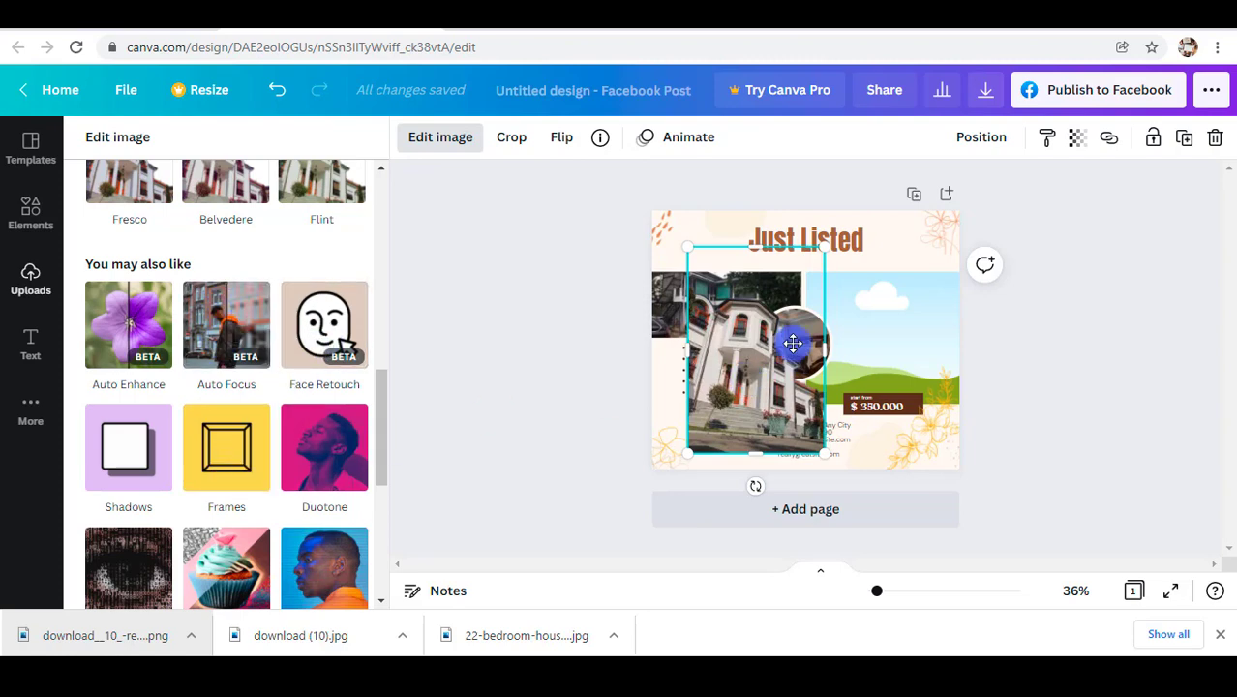
pyautogui.moveTo(793, 343); pyautogui.dragTo(705, 387)
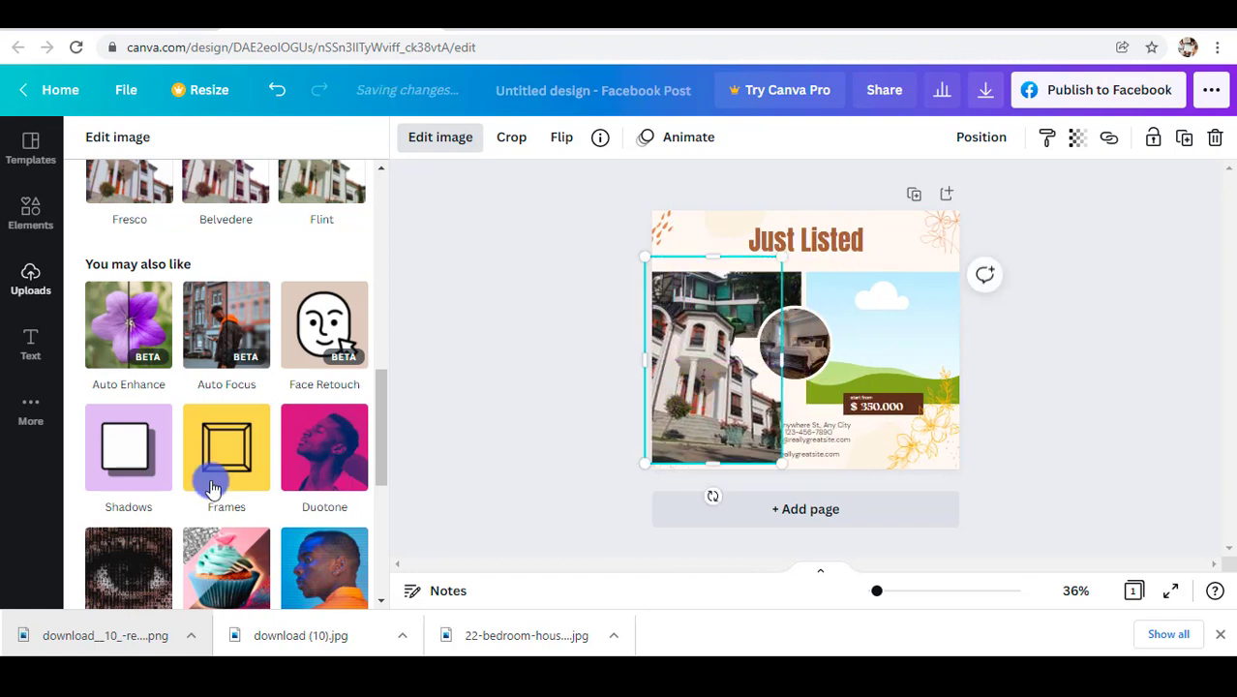
pyautogui.click(122, 457)
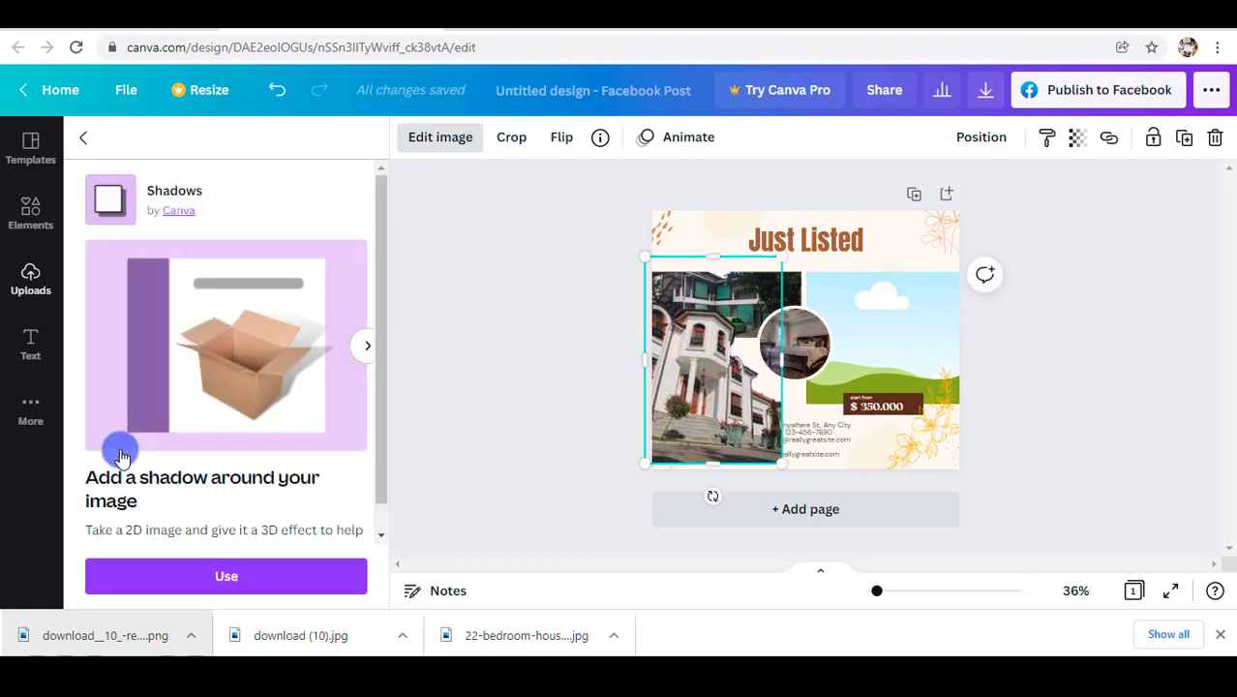
pyautogui.click(232, 584)
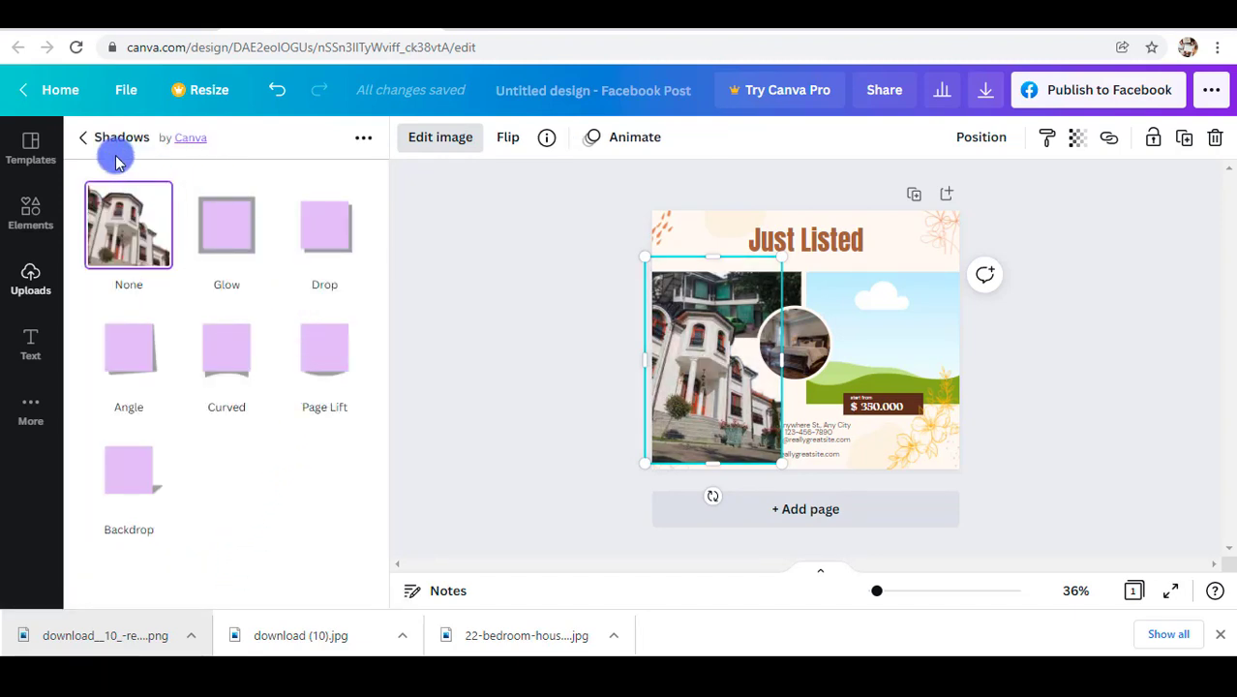
# Step: Return to the image editing effects and examine the Smartmockups, Shadows, Photogenic and other suggested effects
pyautogui.click(83, 137)
pyautogui.scroll(6, 228, 387)
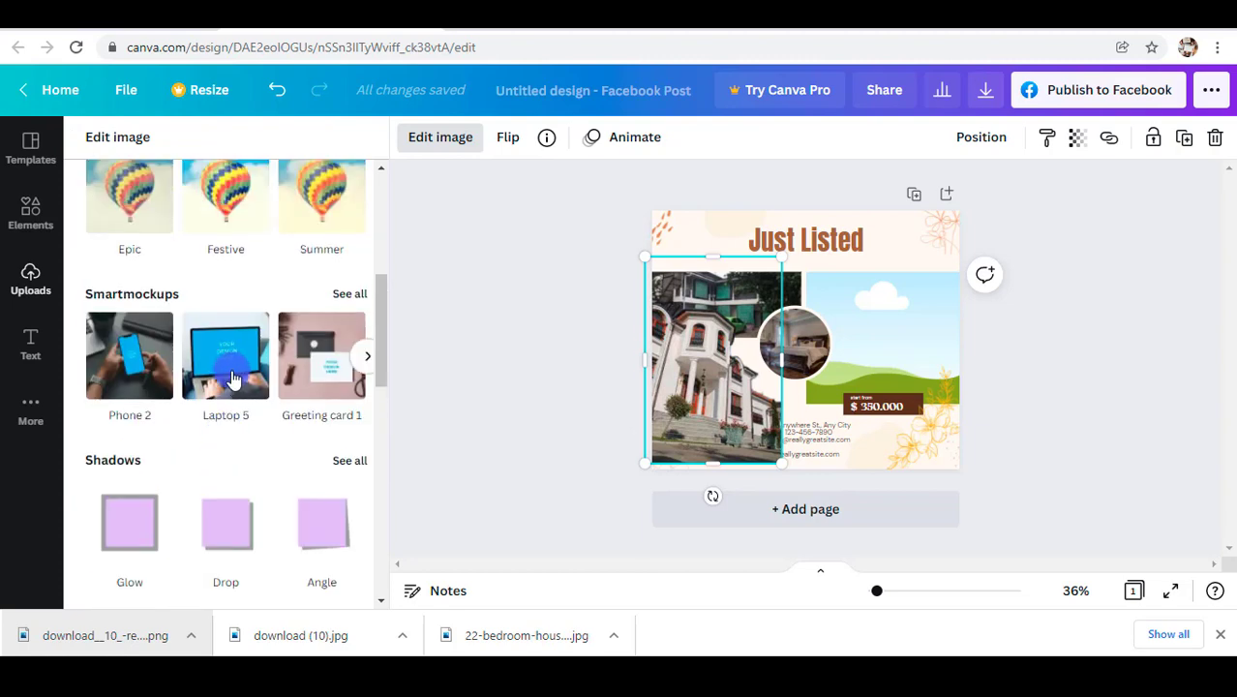
pyautogui.scroll(-2, 230, 290)
pyautogui.scroll(-8, 162, 442)
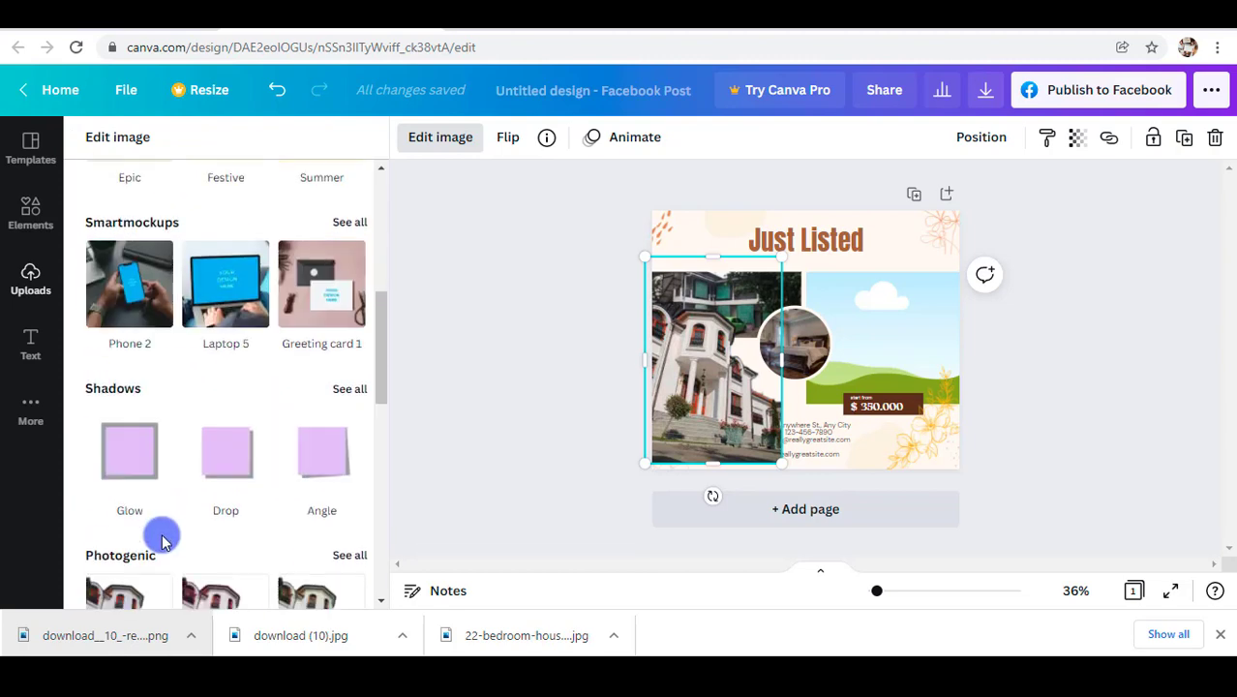
pyautogui.scroll(-2, 160, 465)
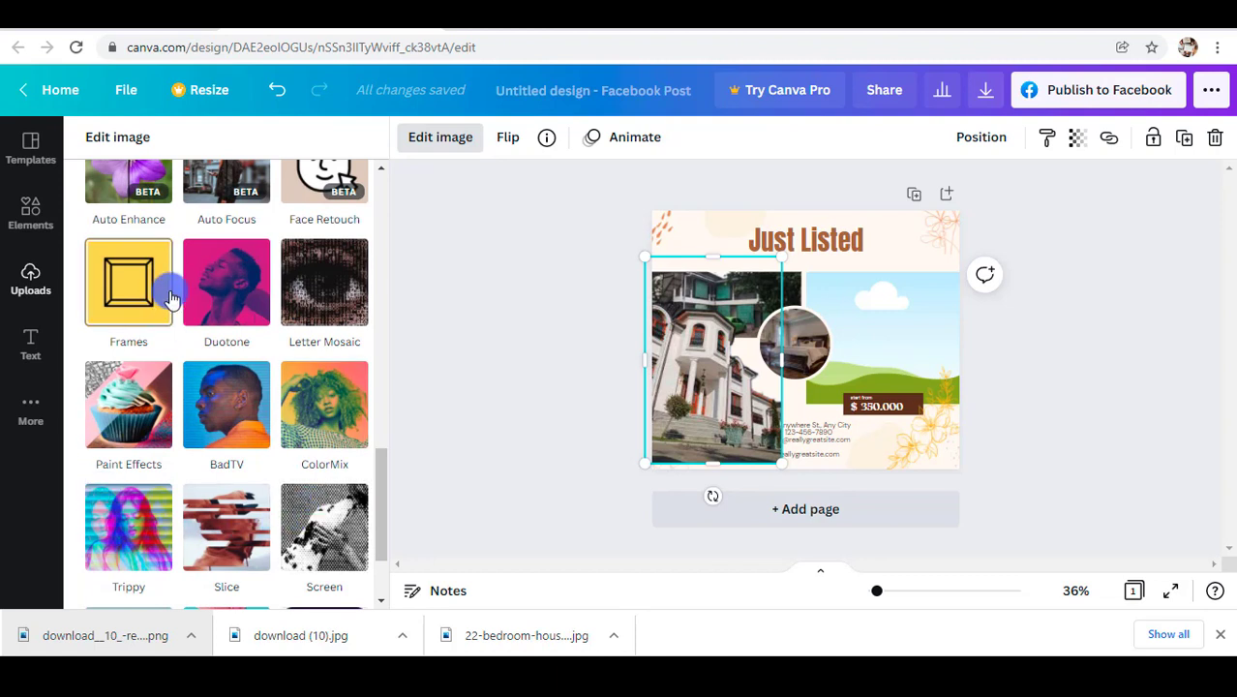
pyautogui.scroll(1, 276, 454)
pyautogui.scroll(2, 272, 463)
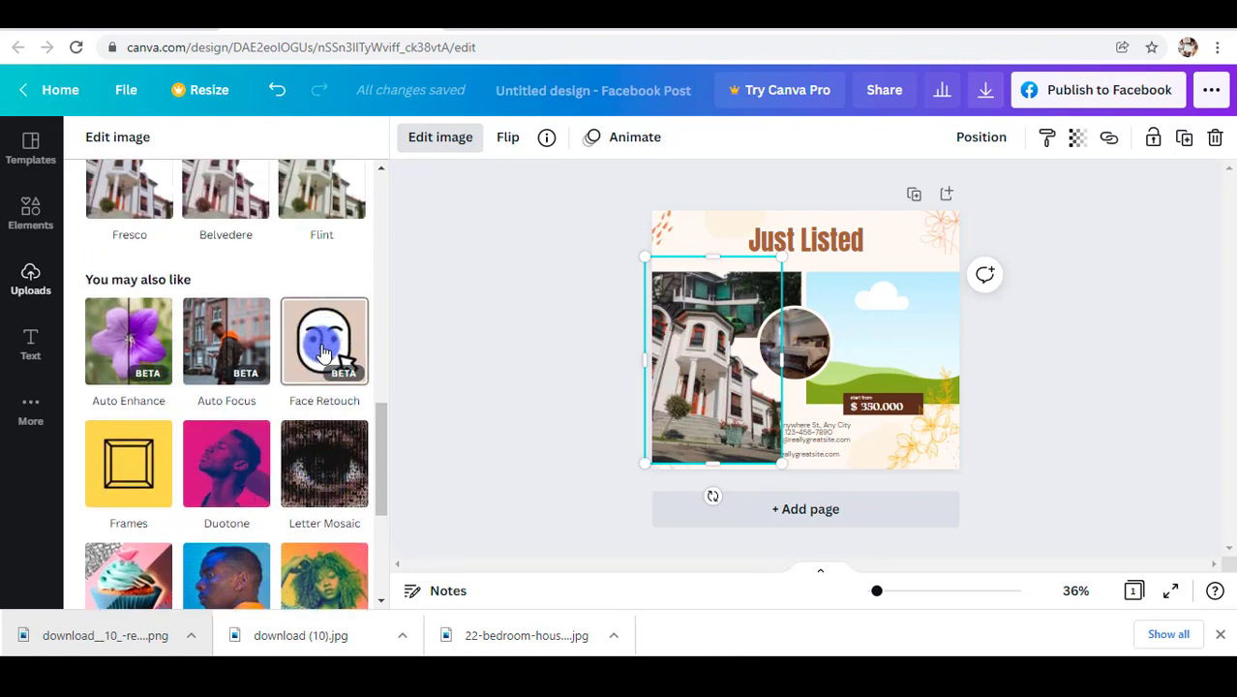
pyautogui.scroll(2, 263, 387)
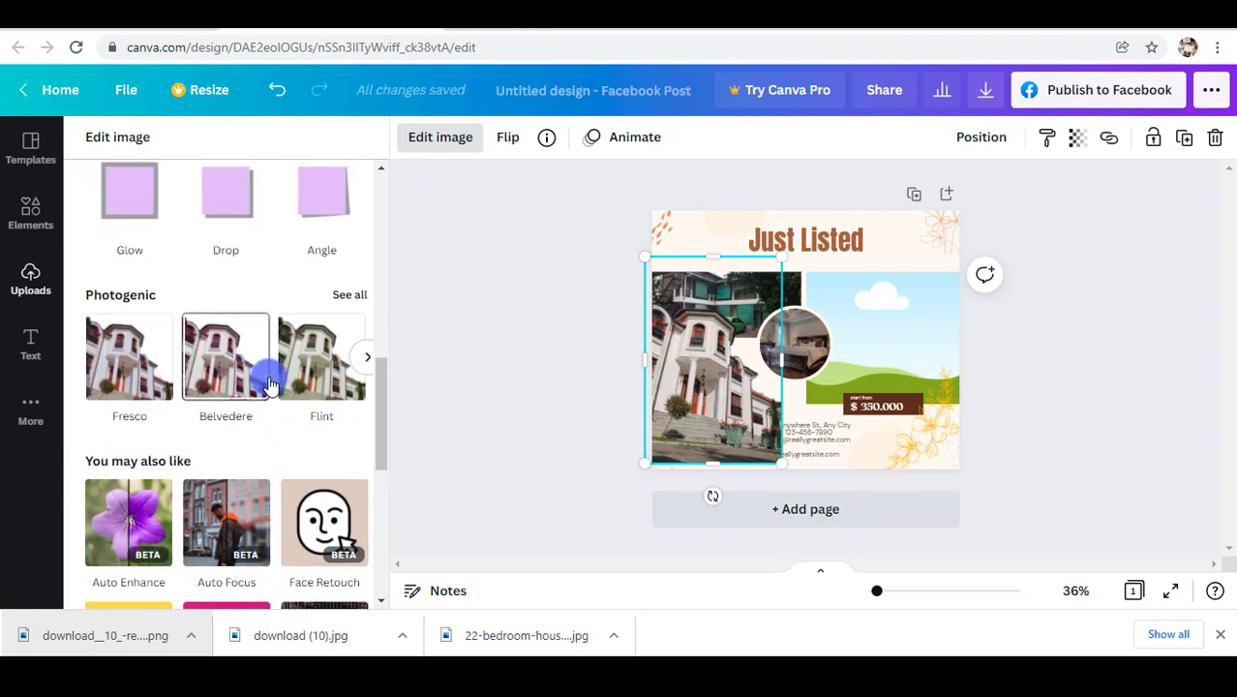
pyautogui.scroll(1, 269, 385)
pyautogui.scroll(1, 232, 359)
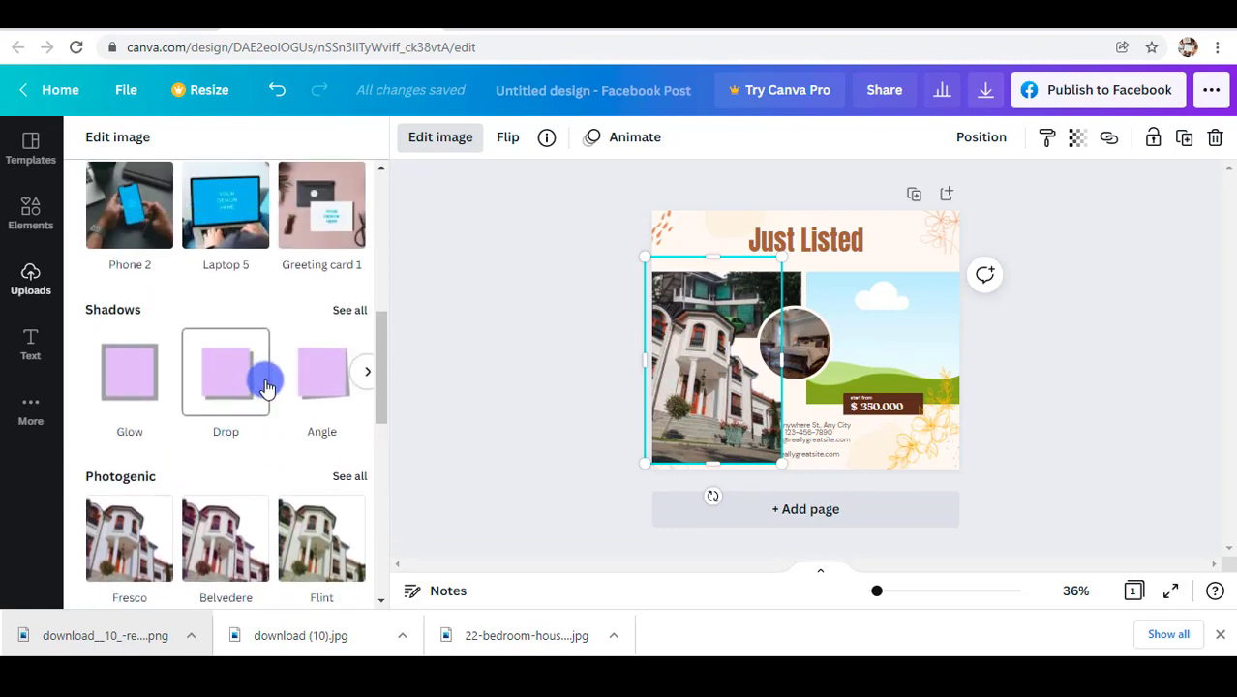
# Step: Show all Shadows styles, then shrink the white house cut-out and place it in the post's lower-left corner
pyautogui.click(349, 311)
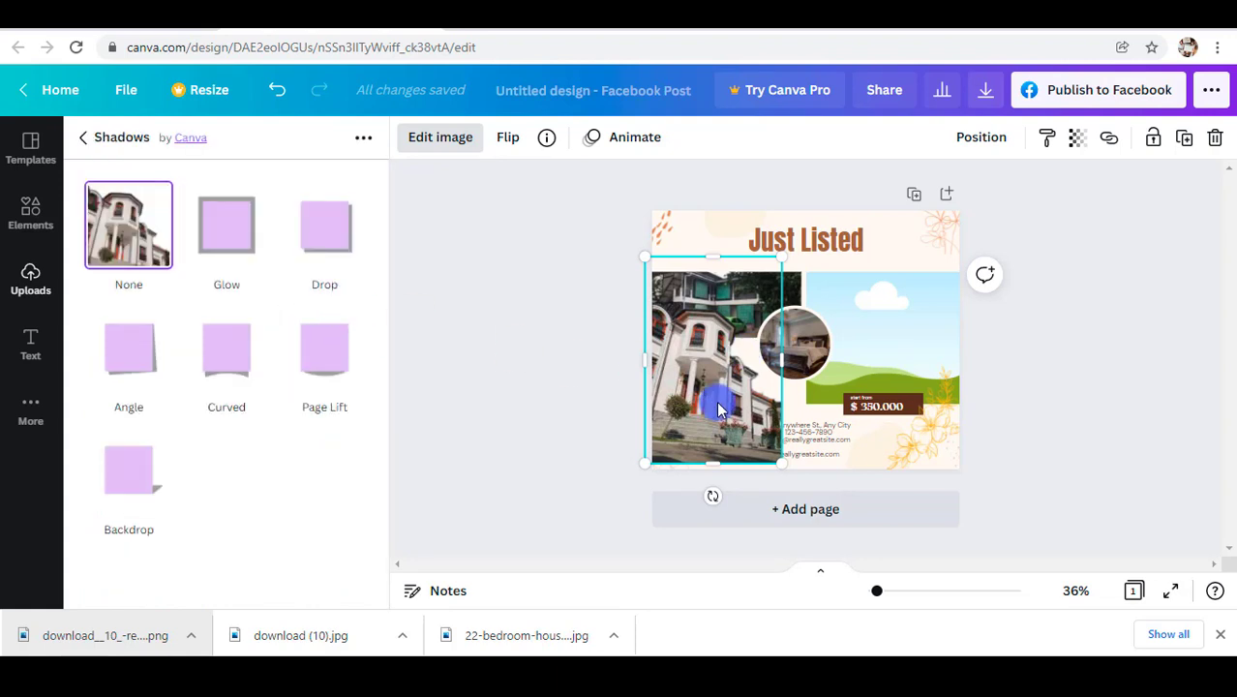
pyautogui.moveTo(780, 260); pyautogui.dragTo(724, 344)
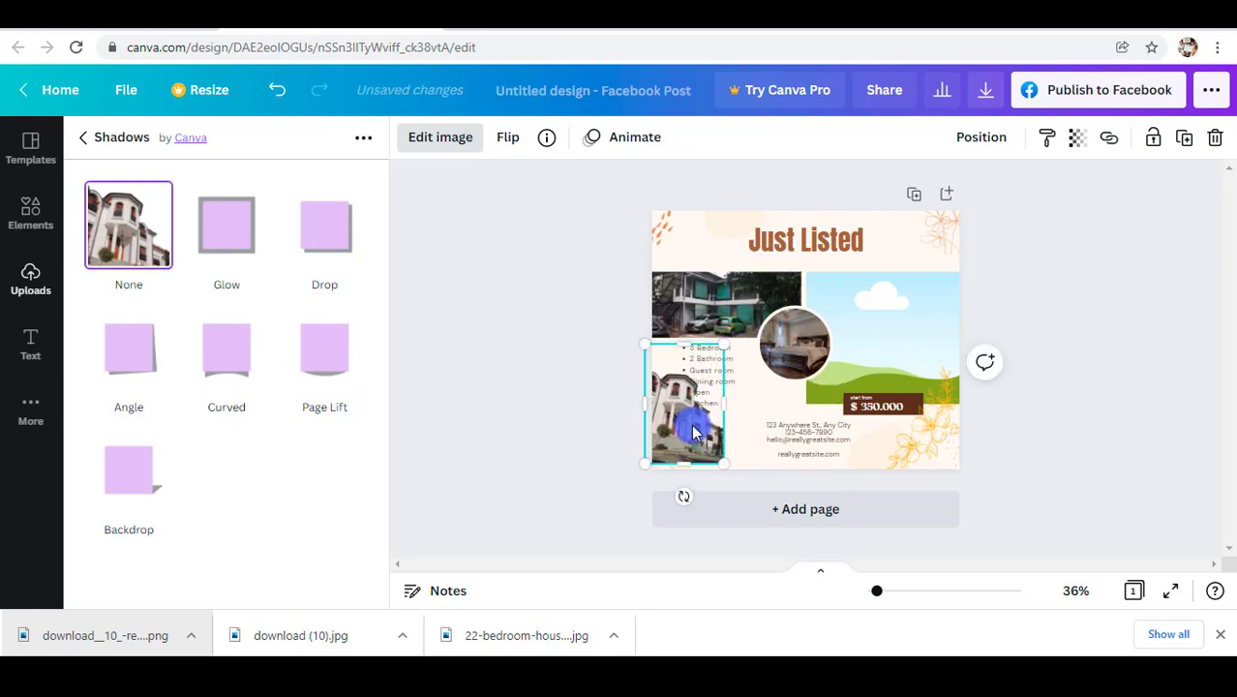
pyautogui.moveTo(693, 432); pyautogui.dragTo(708, 426)
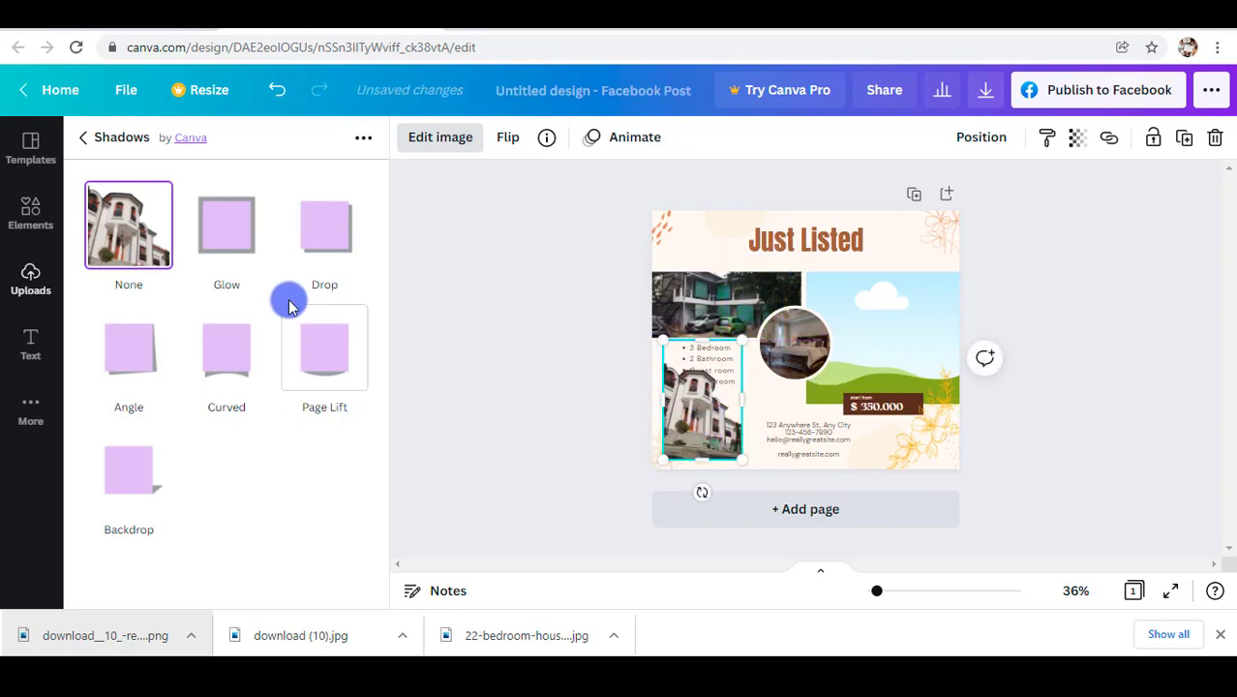
# Step: Add a Drop shadow to the white house cut-out and try blue and green default colours for it
pyautogui.click(322, 240)
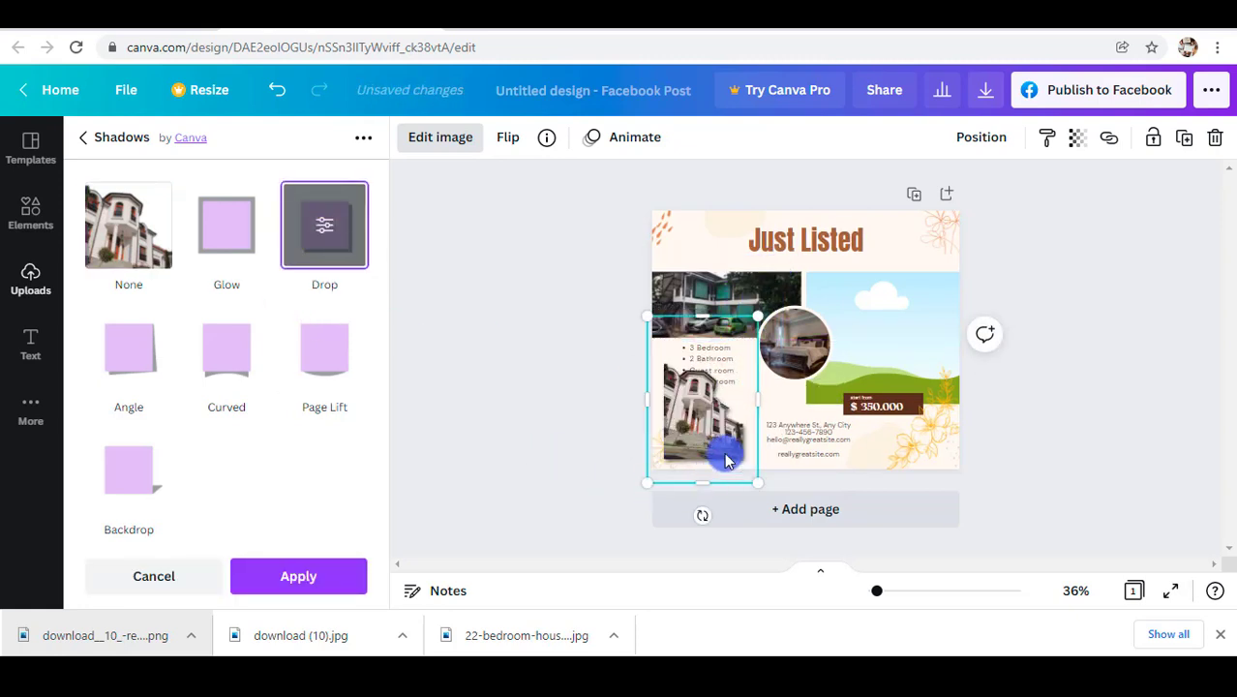
pyautogui.click(322, 230)
pyautogui.click(350, 484)
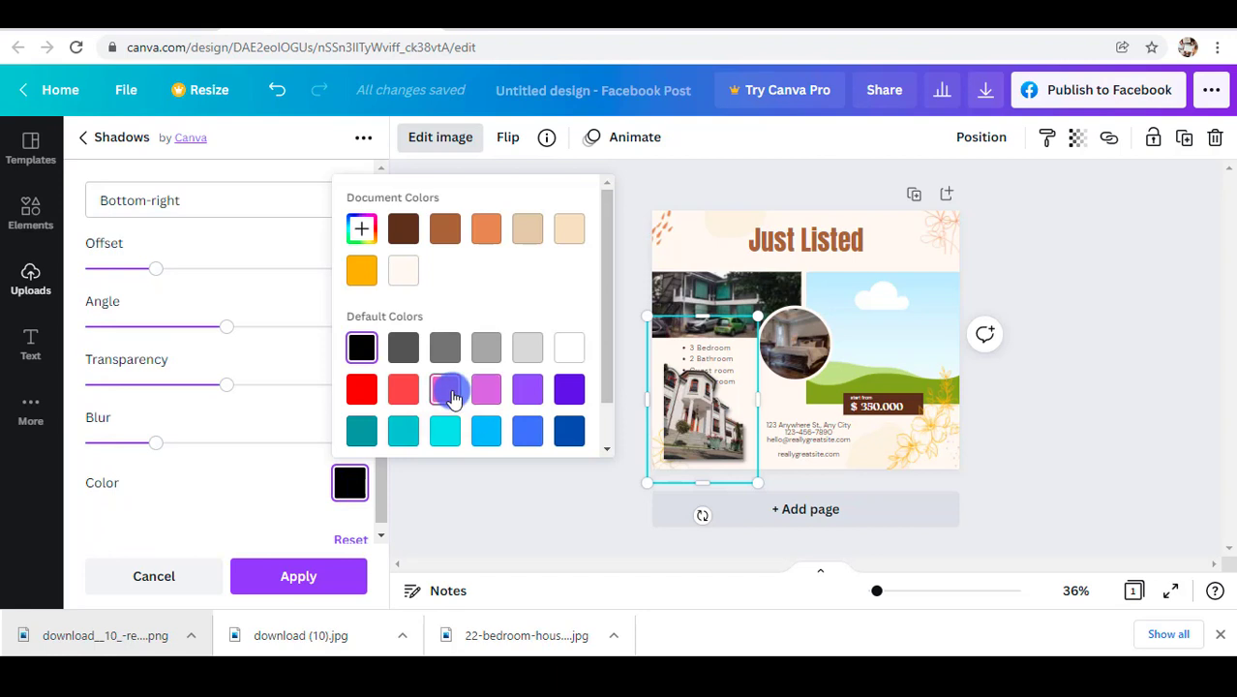
pyautogui.click(404, 393)
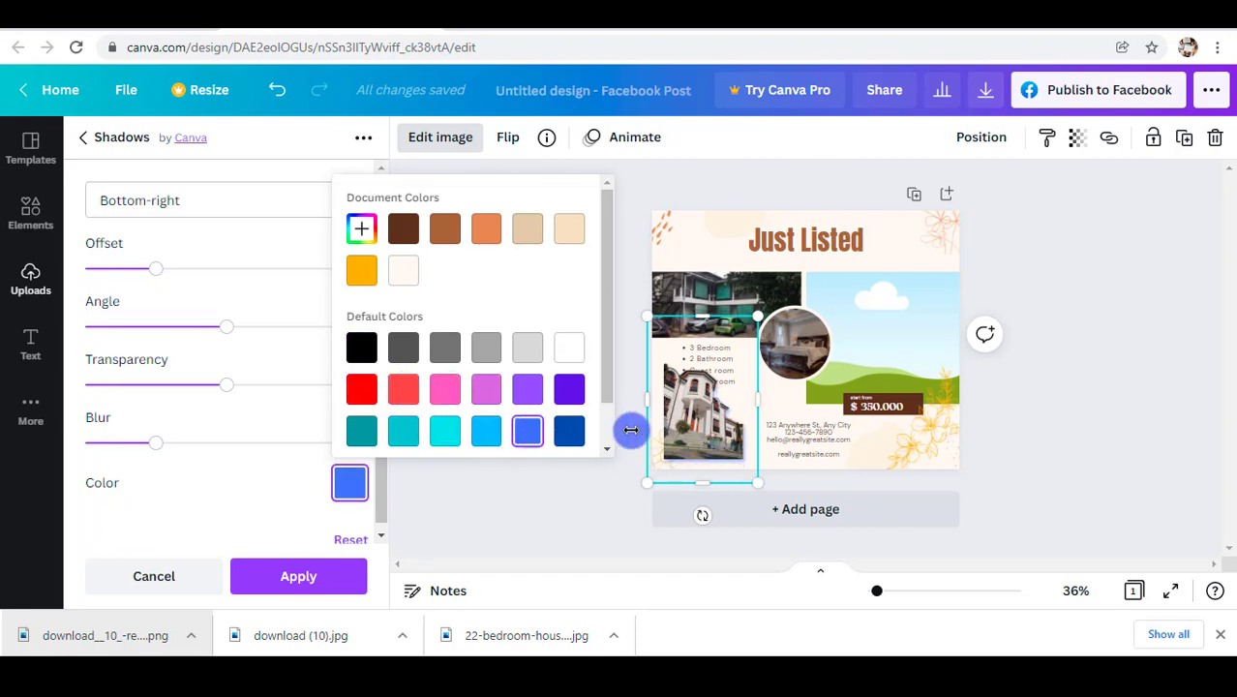
pyautogui.scroll(-1, 437, 407)
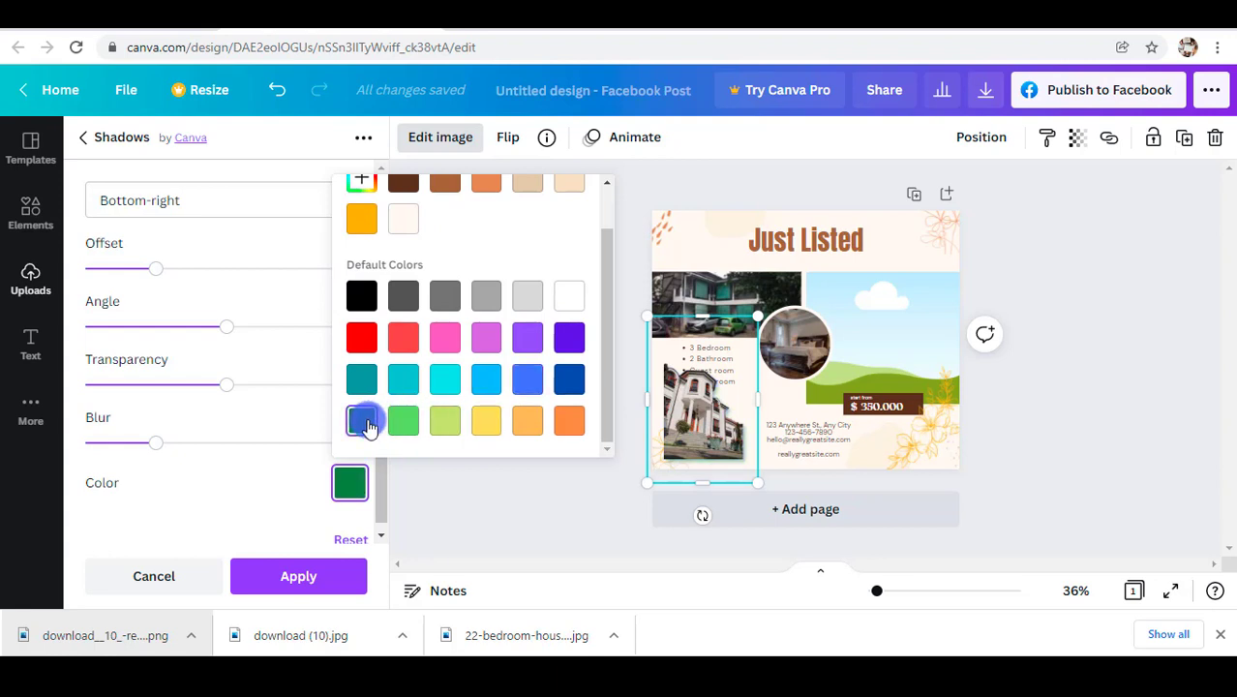
pyautogui.scroll(1, 522, 387)
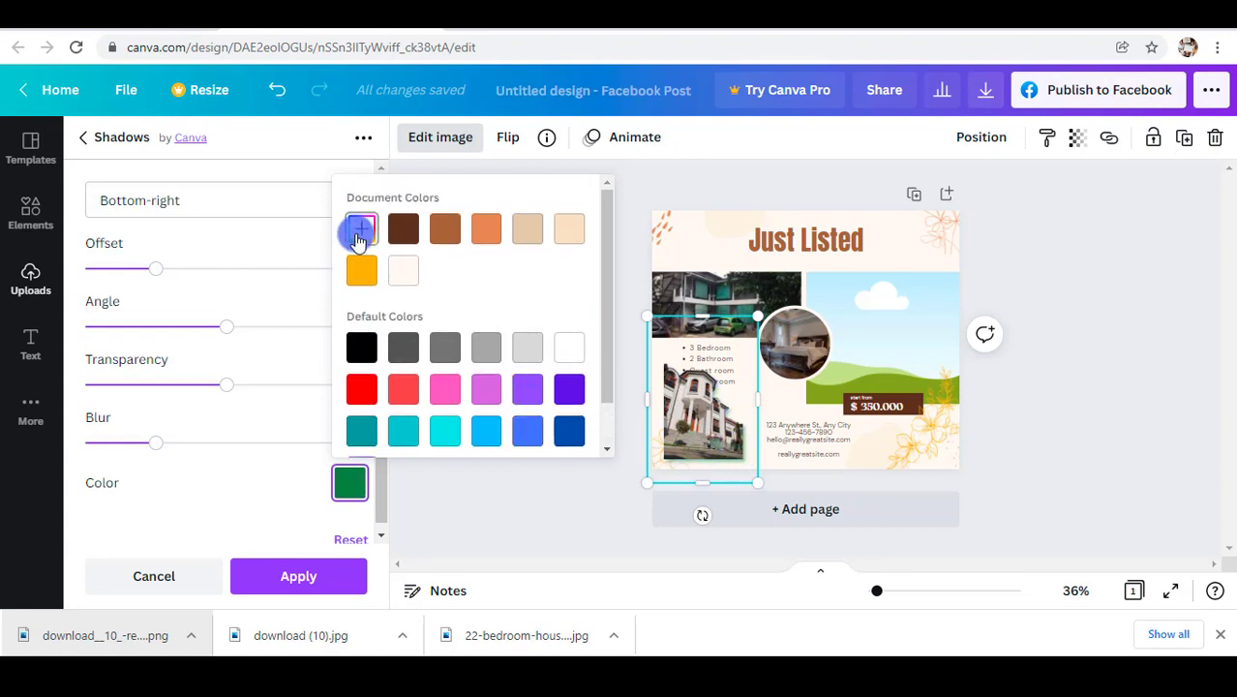
# Step: Sample the shadow colour from the green building photo, trying #1B6A5E and settling on #1B2816, and apply the Drop shadow
pyautogui.click(360, 233)
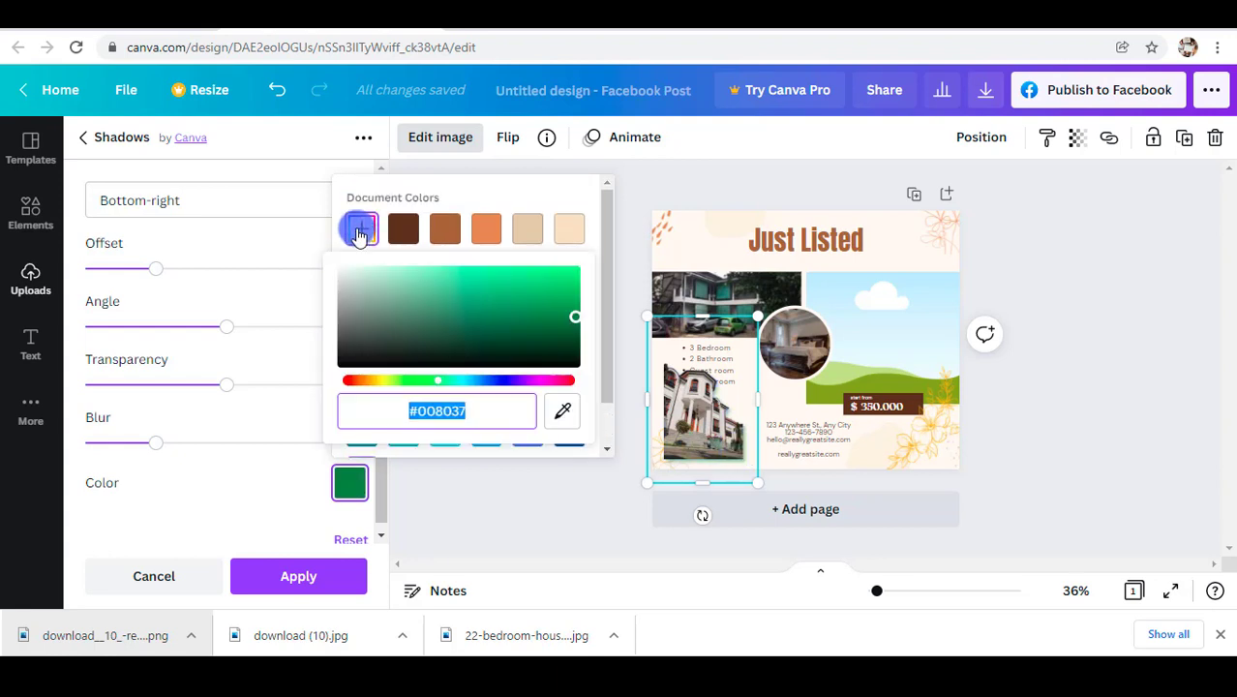
pyautogui.click(570, 413)
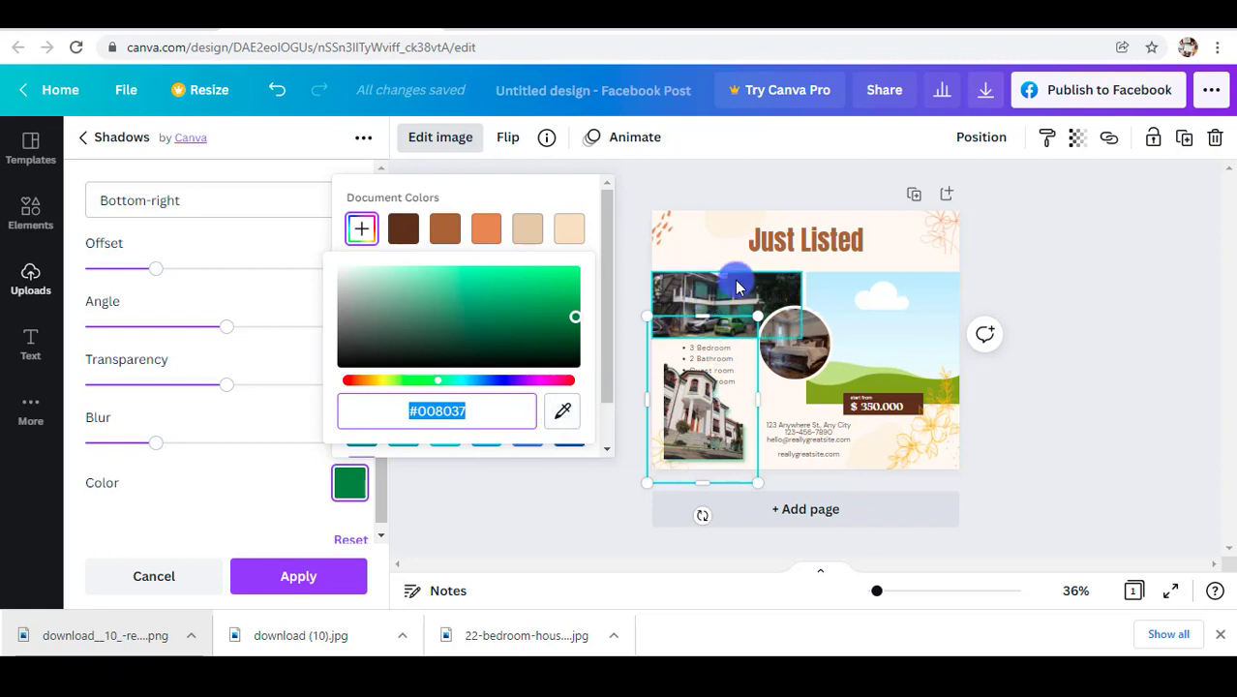
pyautogui.click(565, 415)
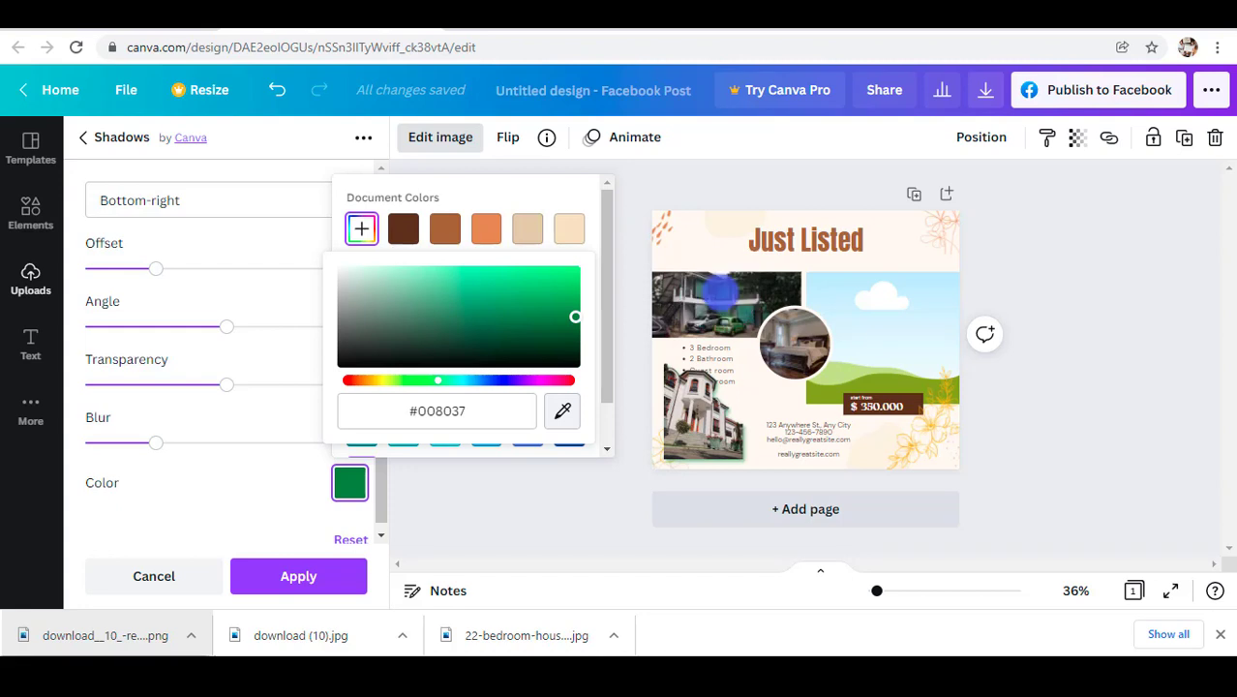
pyautogui.click(718, 288)
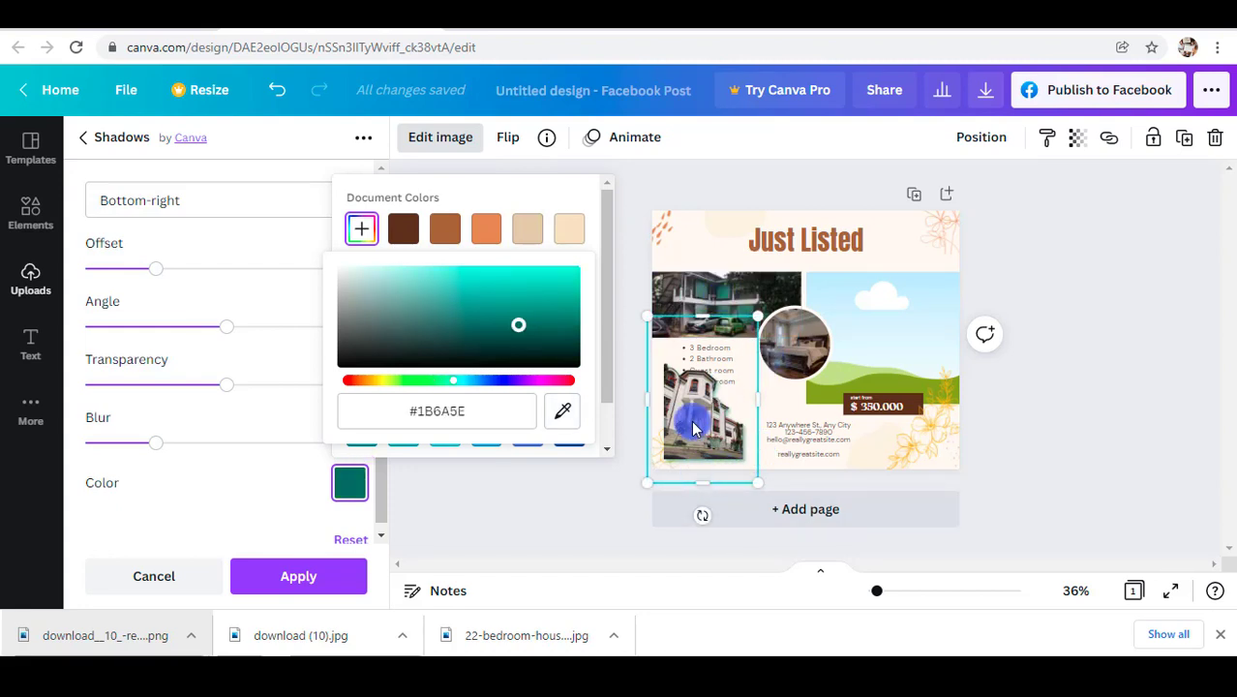
pyautogui.click(562, 411)
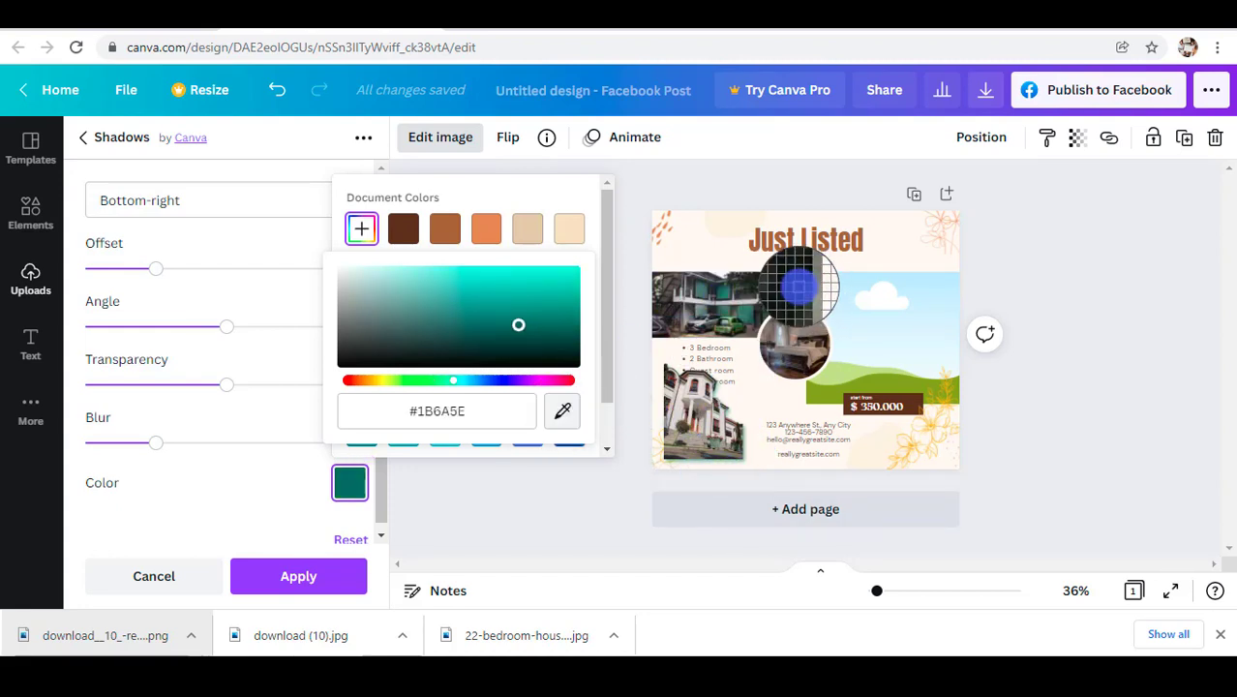
pyautogui.click(750, 325)
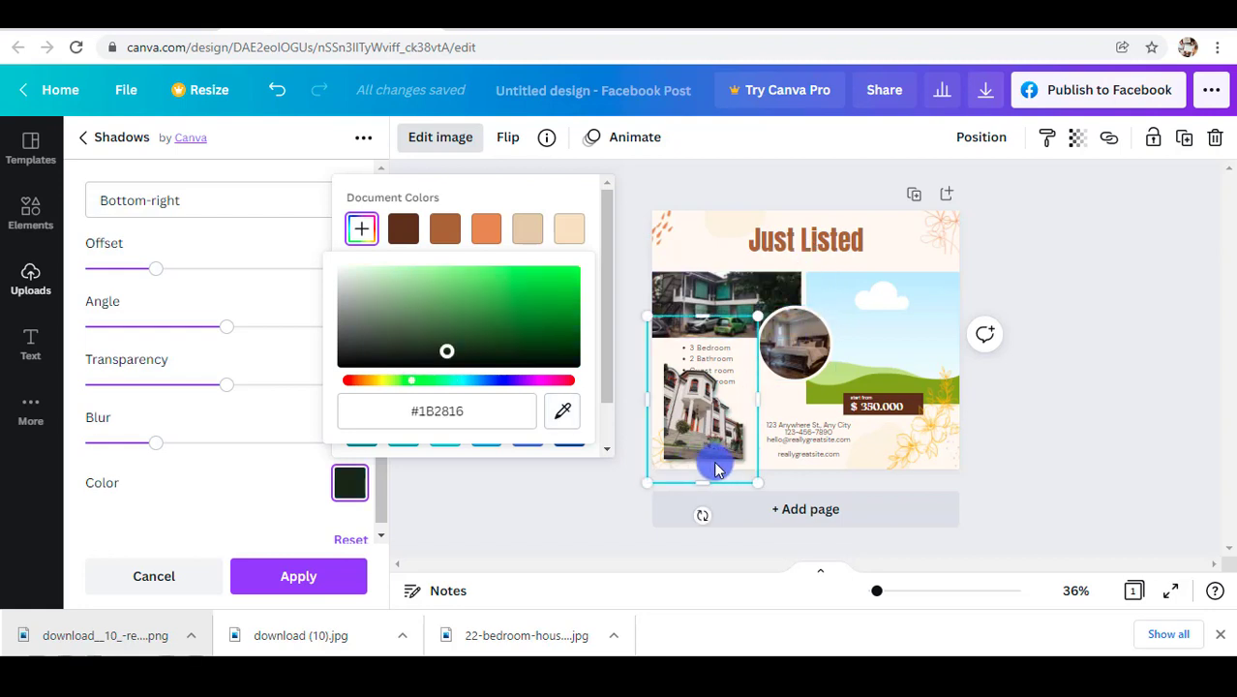
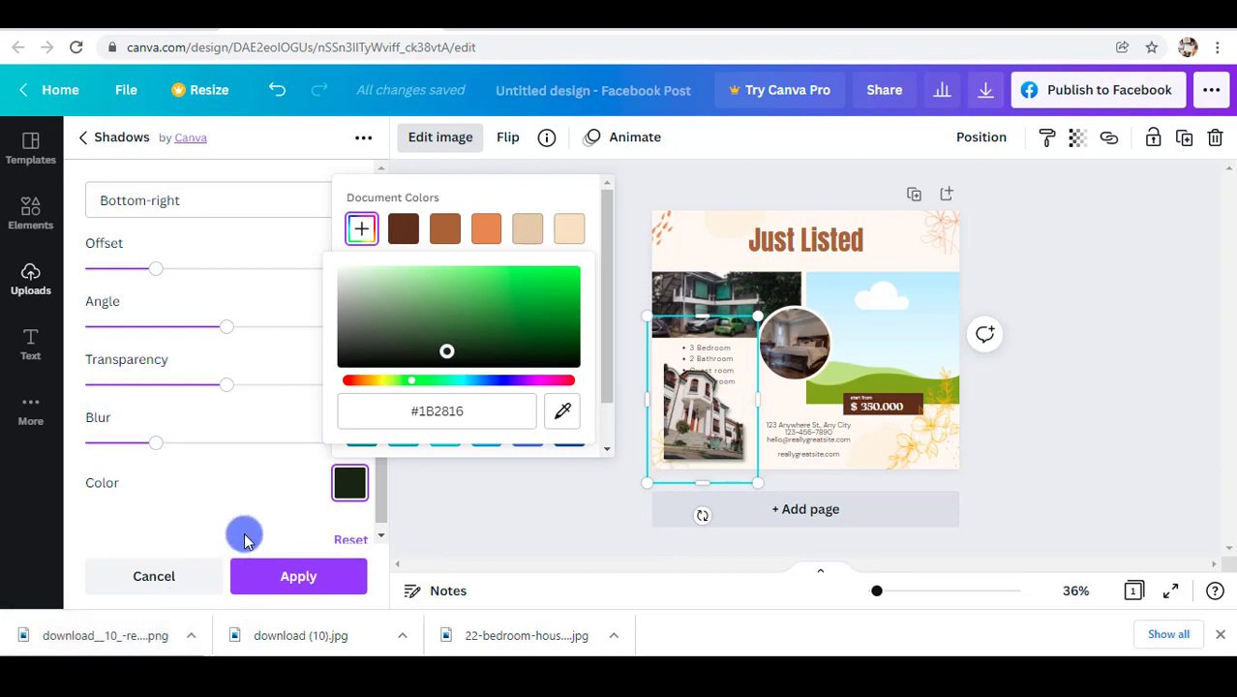
pyautogui.click(294, 585)
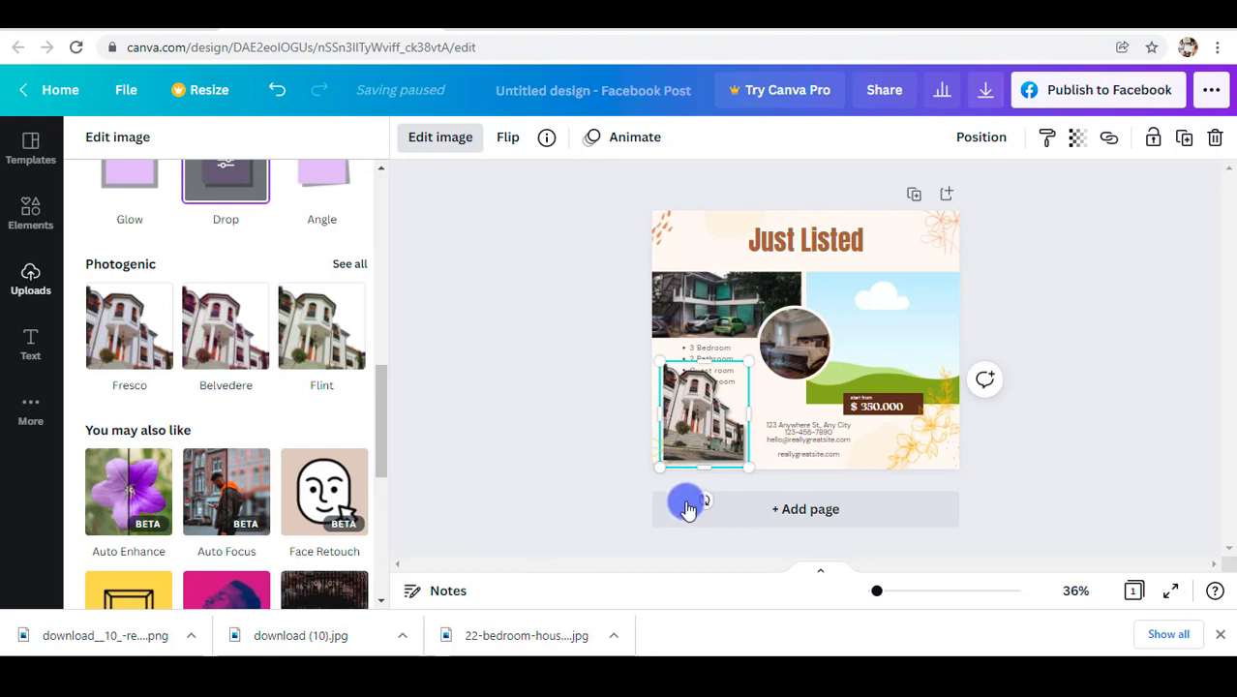
# Step: Delete the sky-and-hill placeholder frame and move the white house cut-out into its place beside the building photo
pyautogui.moveTo(717, 434)
pyautogui.mouseDown()
pyautogui.moveTo(738, 424)
pyautogui.moveTo(721, 425)
pyautogui.mouseUp()
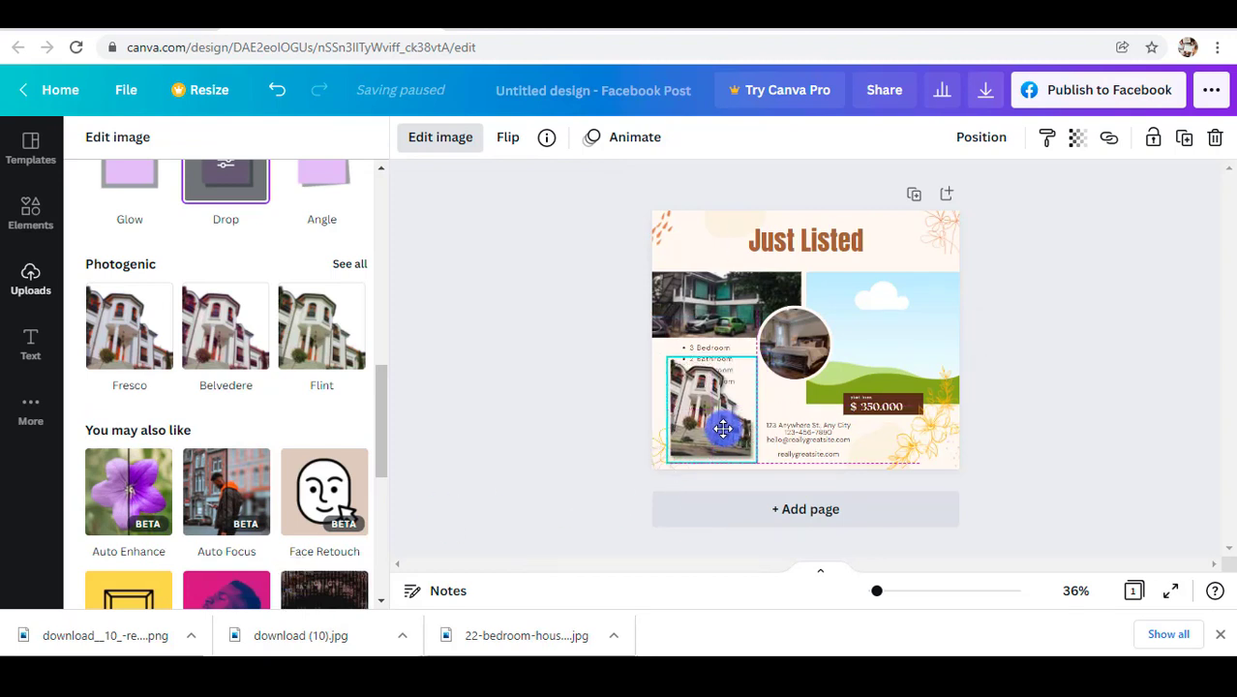
pyautogui.click(882, 317)
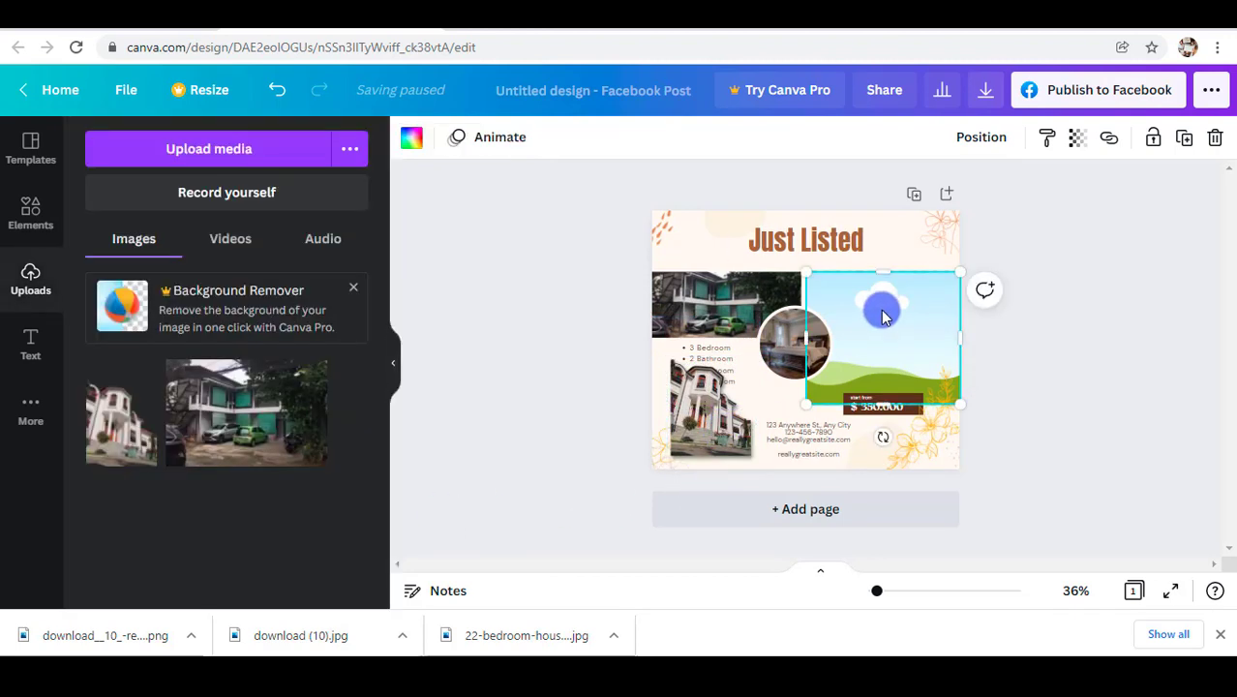
pyautogui.press('Delete')
pyautogui.moveTo(718, 447); pyautogui.dragTo(855, 359)
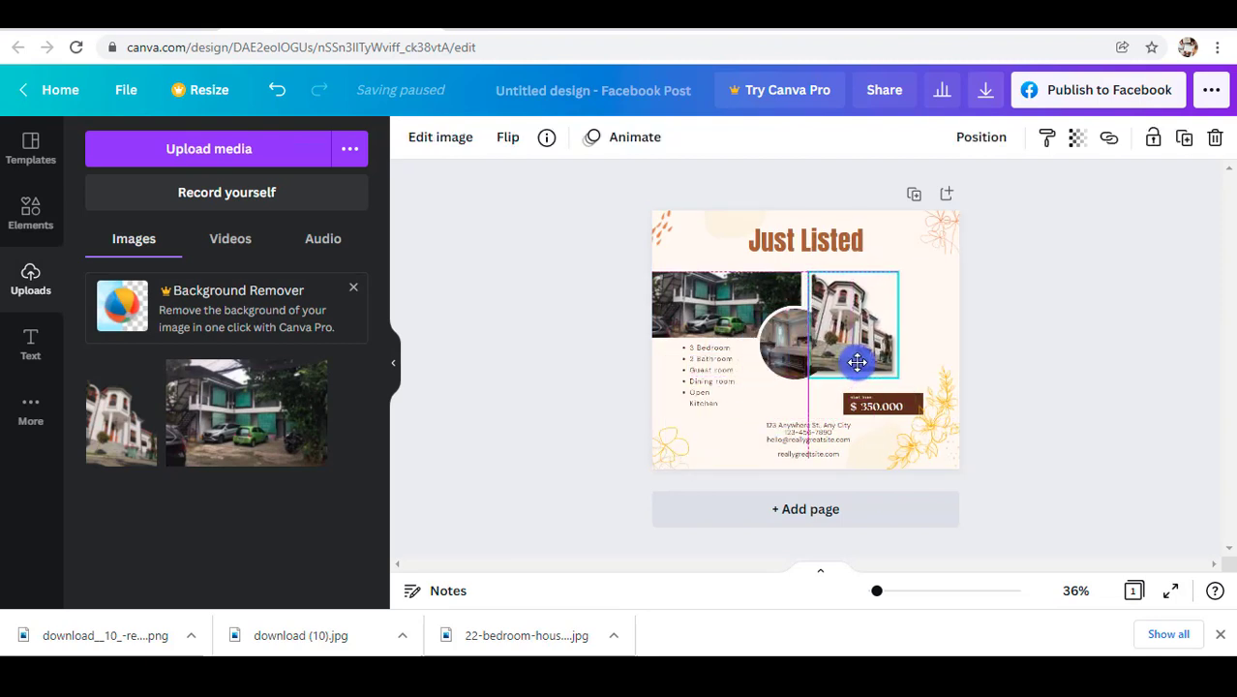
# Step: Send the white house cut-out backward behind the round bedroom photo and shift it slightly upward
pyautogui.rightClick(863, 332)
pyautogui.click(956, 288)
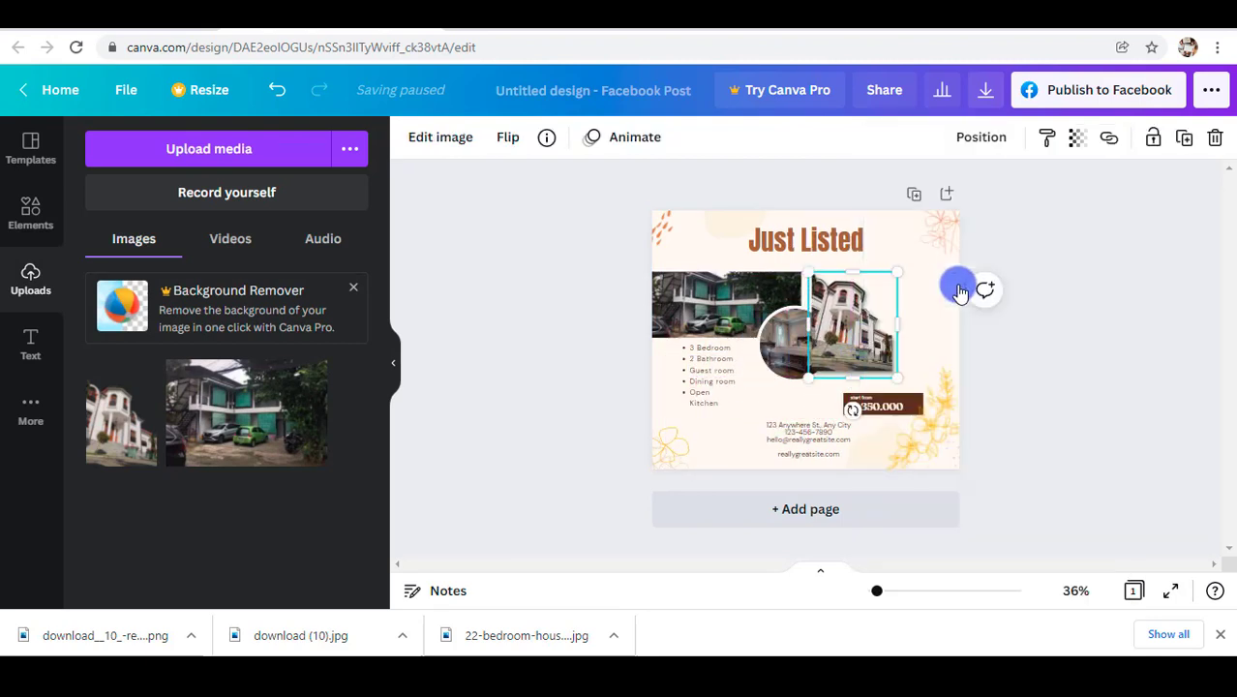
pyautogui.rightClick(866, 323)
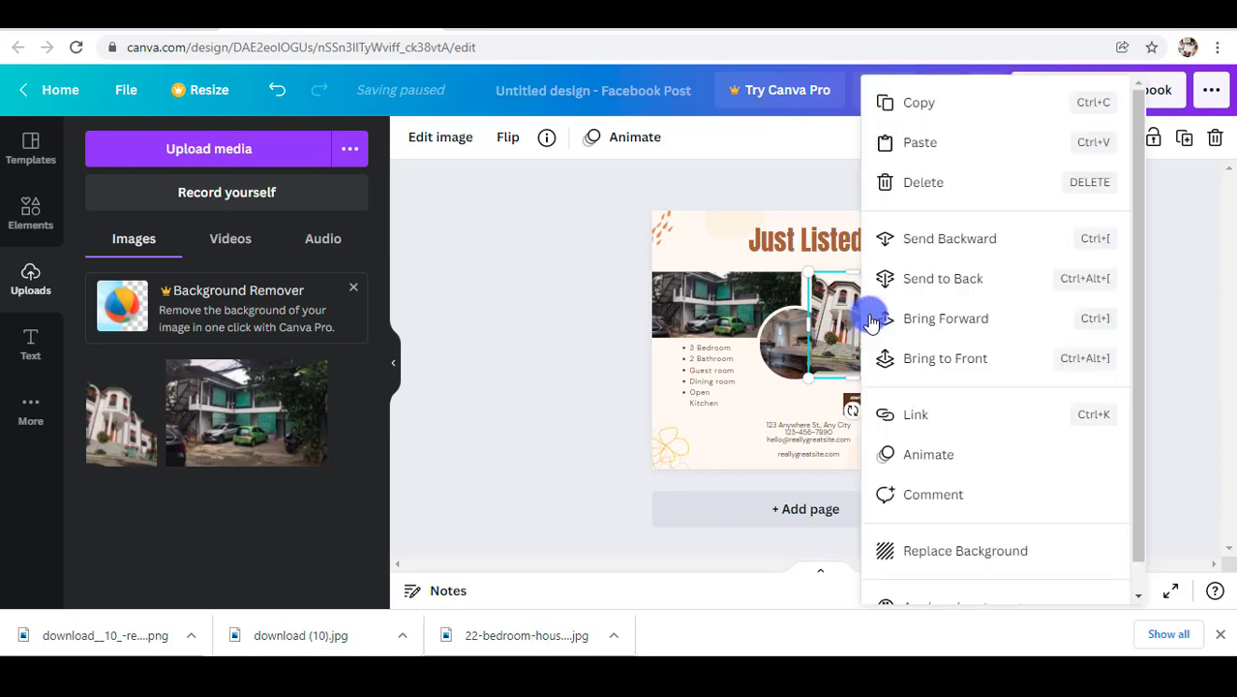
pyautogui.click(972, 238)
pyautogui.click(1114, 331)
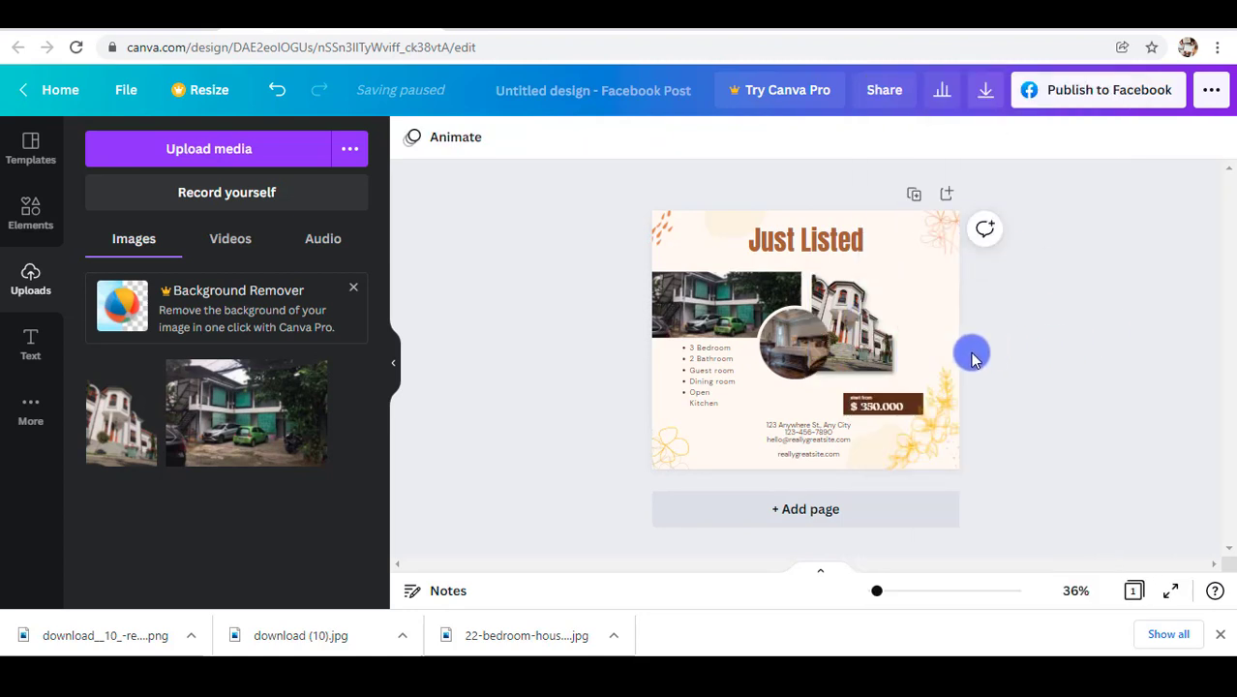
pyautogui.moveTo(878, 342)
pyautogui.mouseDown()
pyautogui.moveTo(899, 349)
pyautogui.moveTo(898, 337)
pyautogui.moveTo(880, 344)
pyautogui.mouseUp()
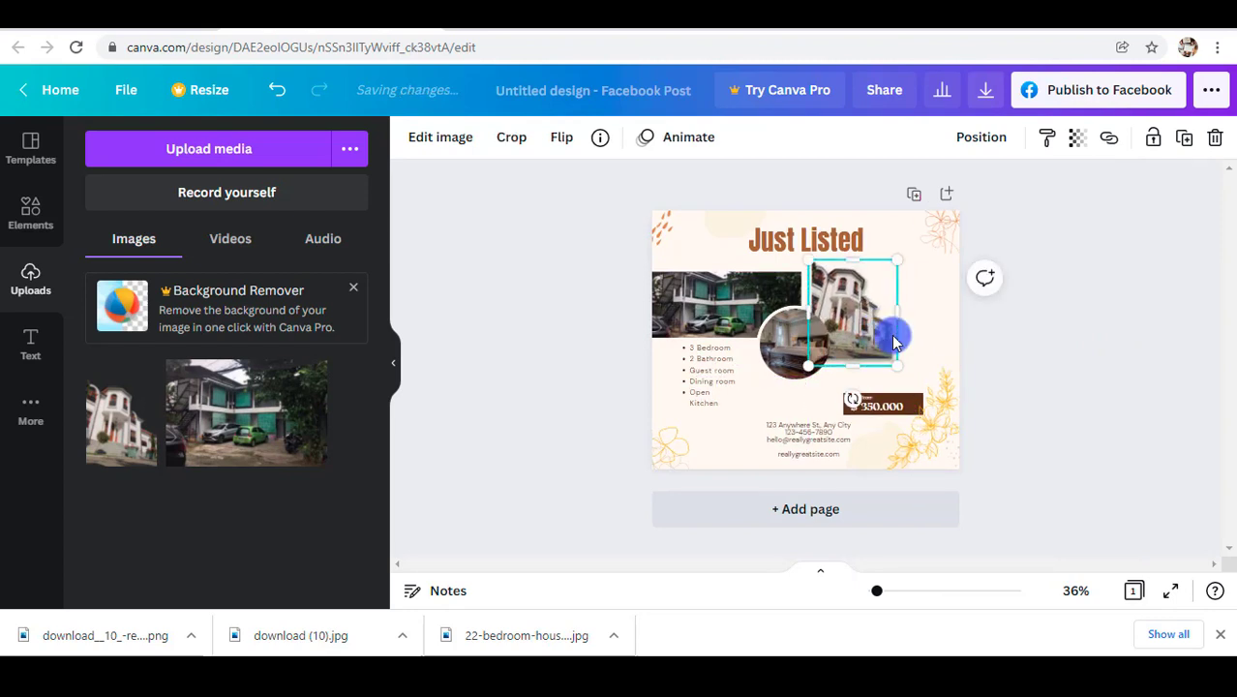
pyautogui.click(1050, 392)
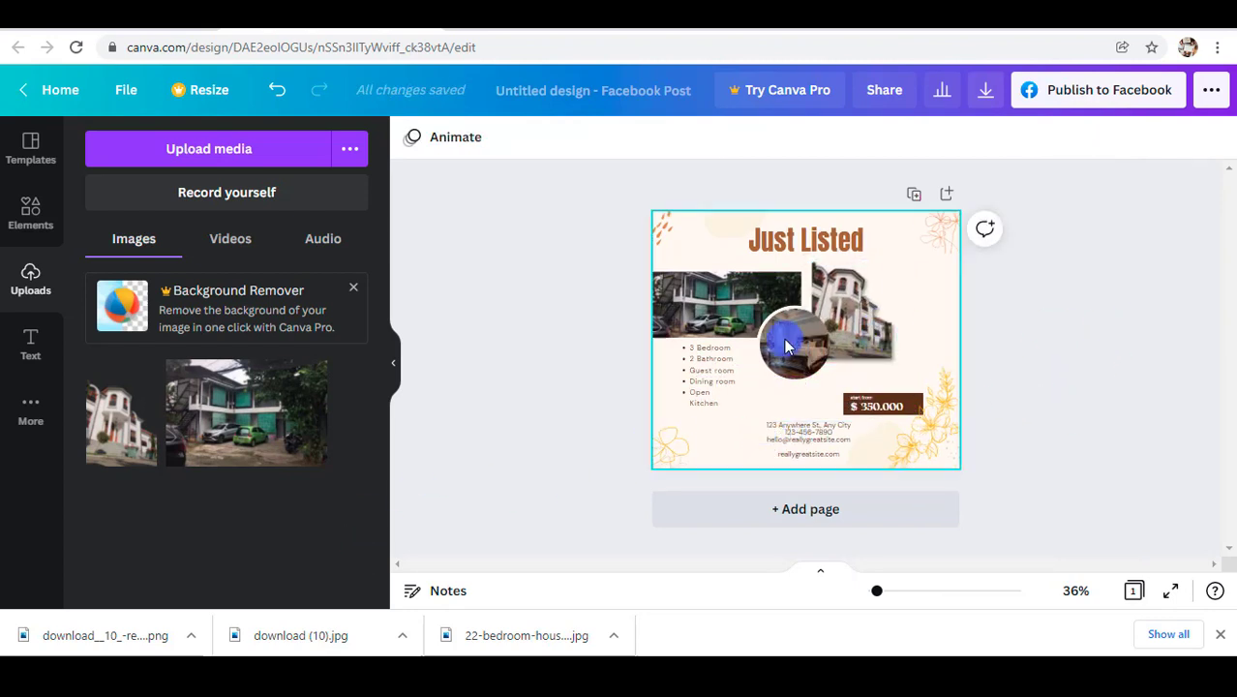
# Step: Examine the Filters, Smartmockups, Shadows, Photogenic and suggested effects available for the white house cut-out
pyautogui.click(835, 300)
pyautogui.click(418, 141)
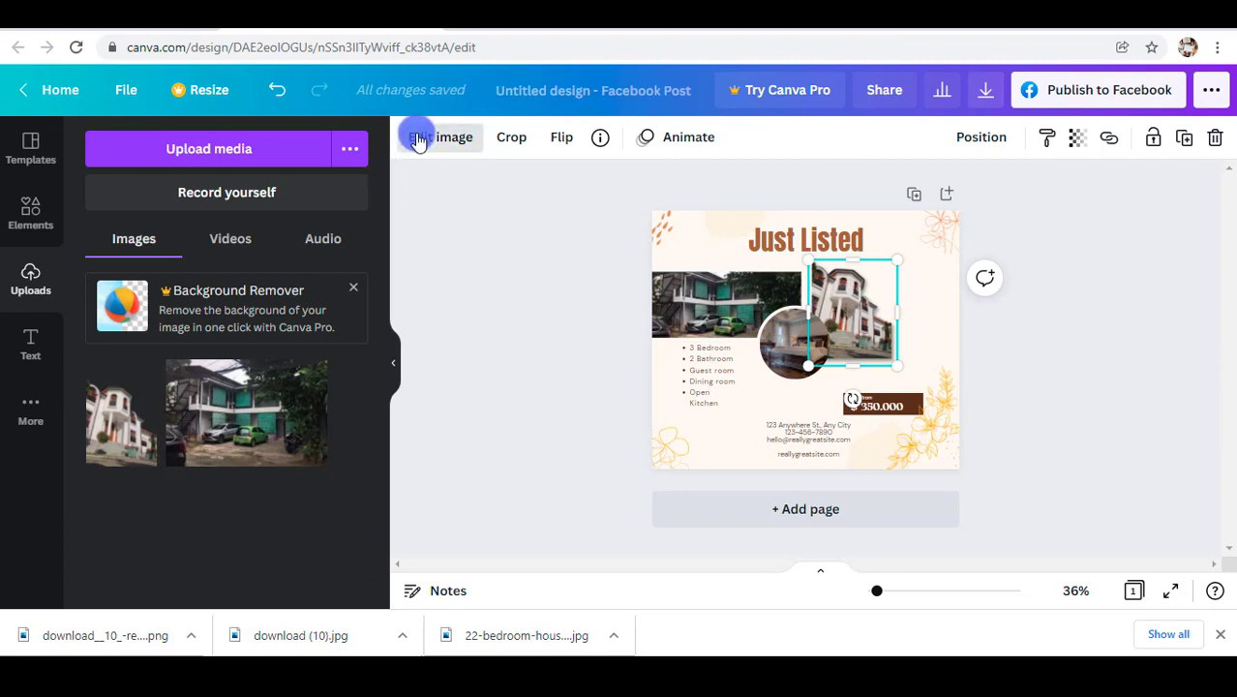
pyautogui.scroll(-3, 215, 387)
pyautogui.scroll(-5, 211, 406)
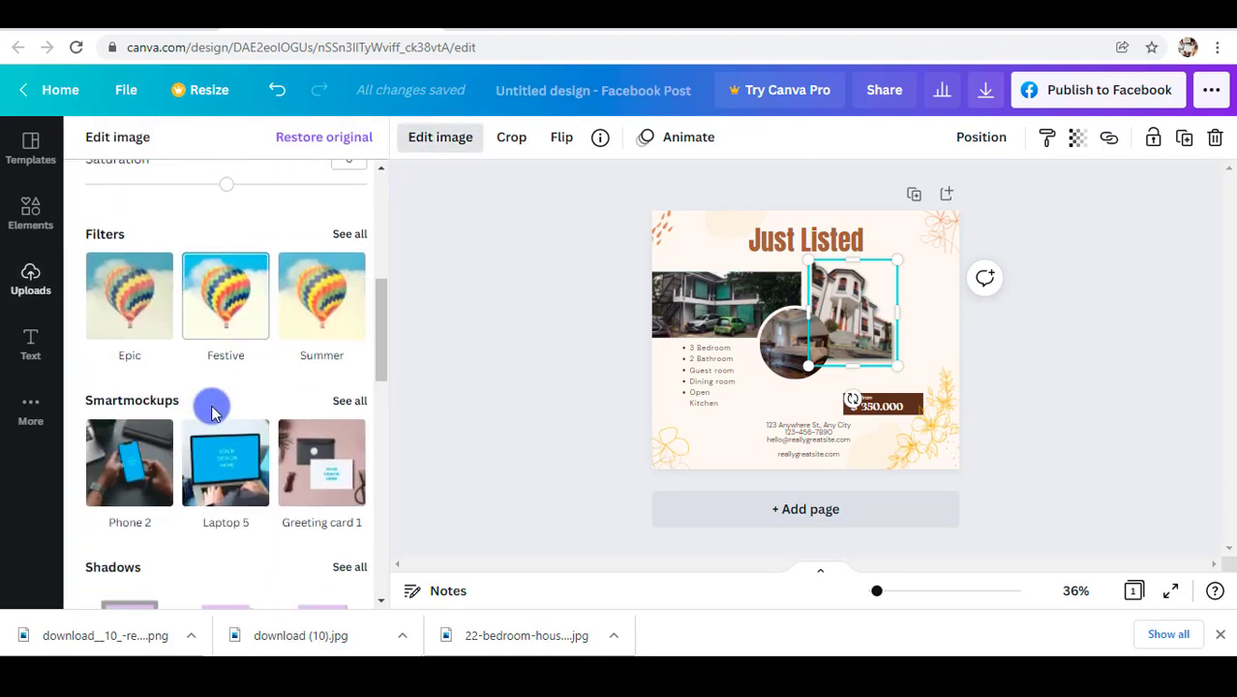
pyautogui.click(165, 372)
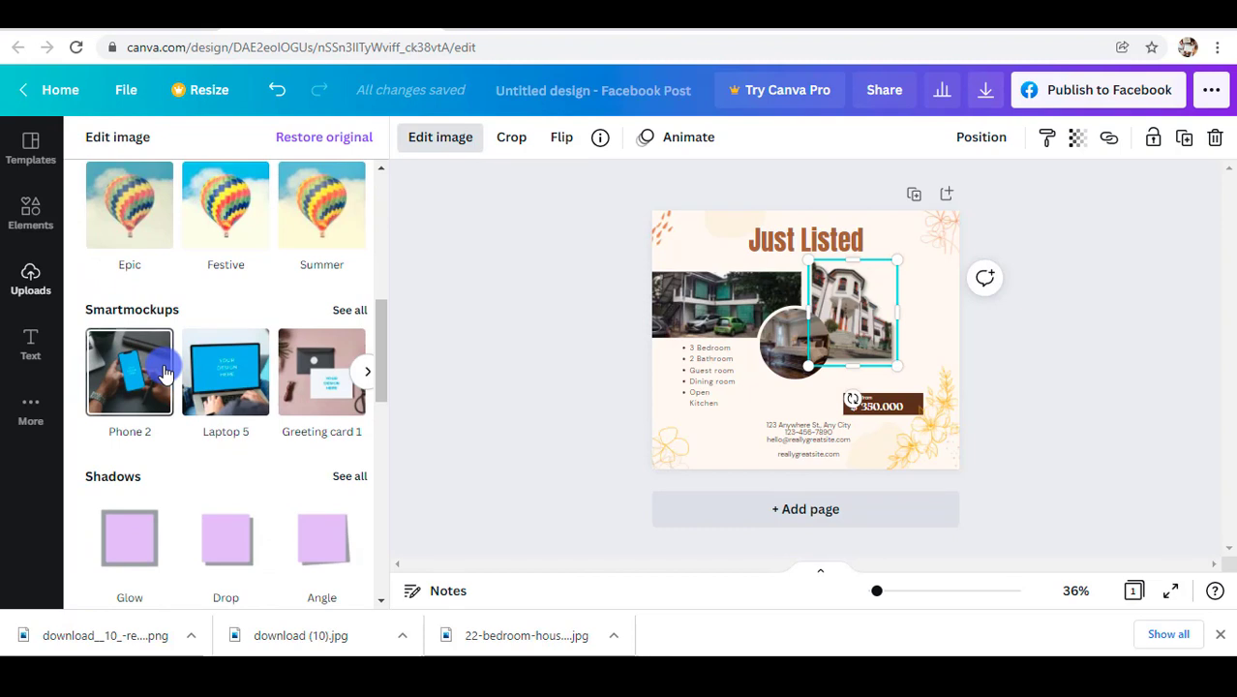
pyautogui.scroll(-1, 164, 373)
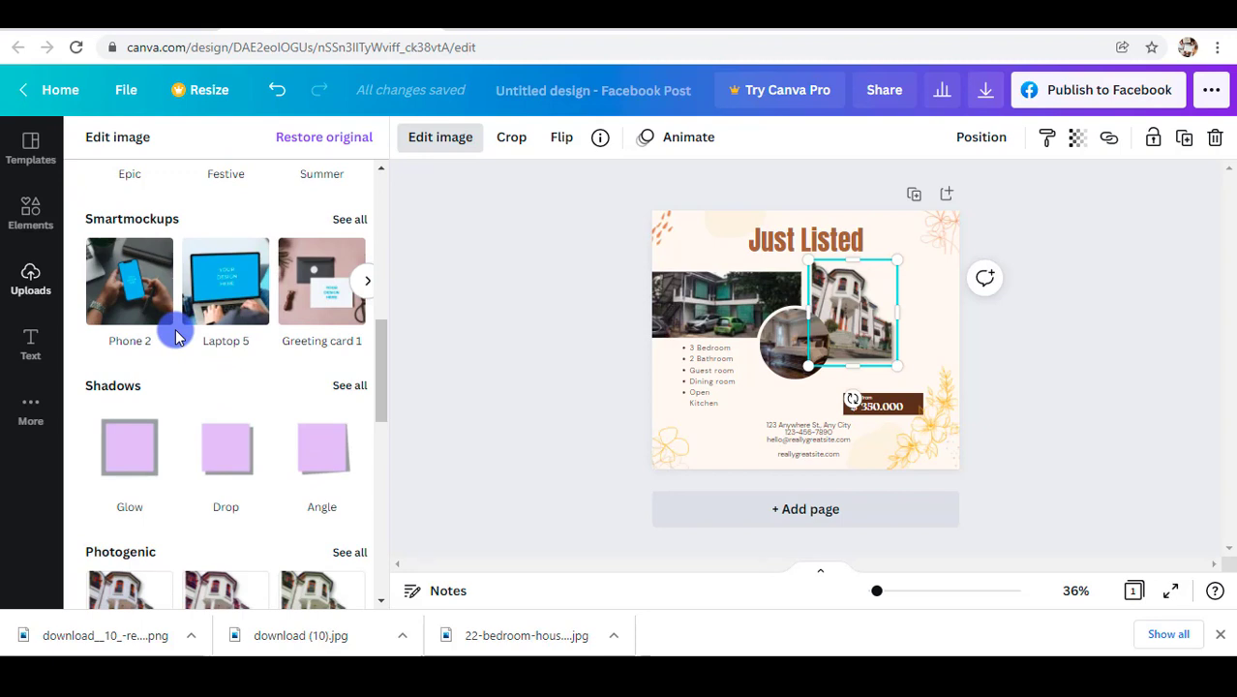
pyautogui.scroll(-5, 176, 334)
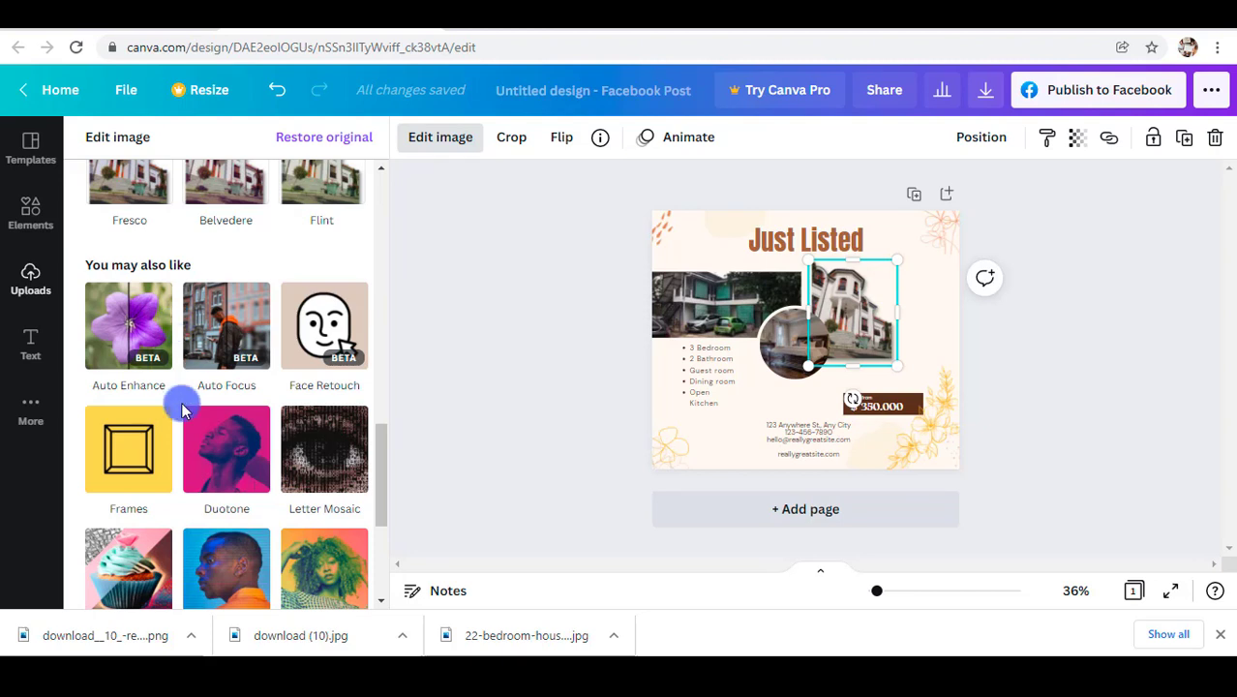
pyautogui.scroll(3, 262, 373)
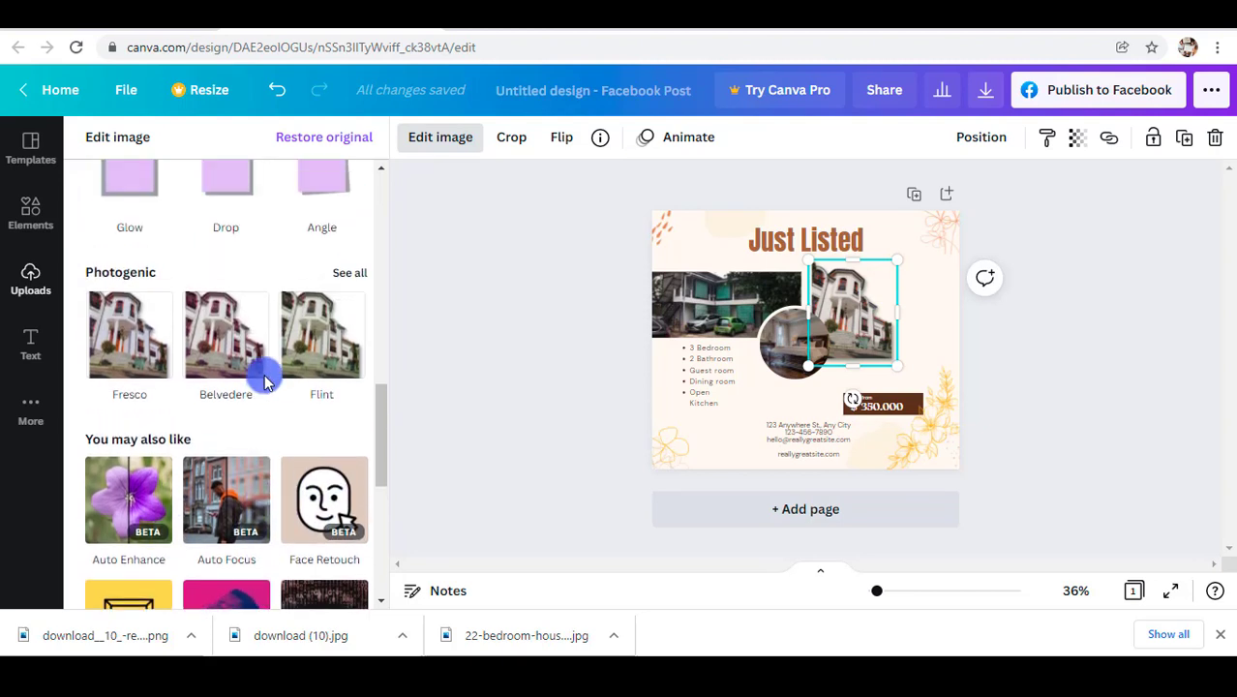
pyautogui.scroll(2, 262, 409)
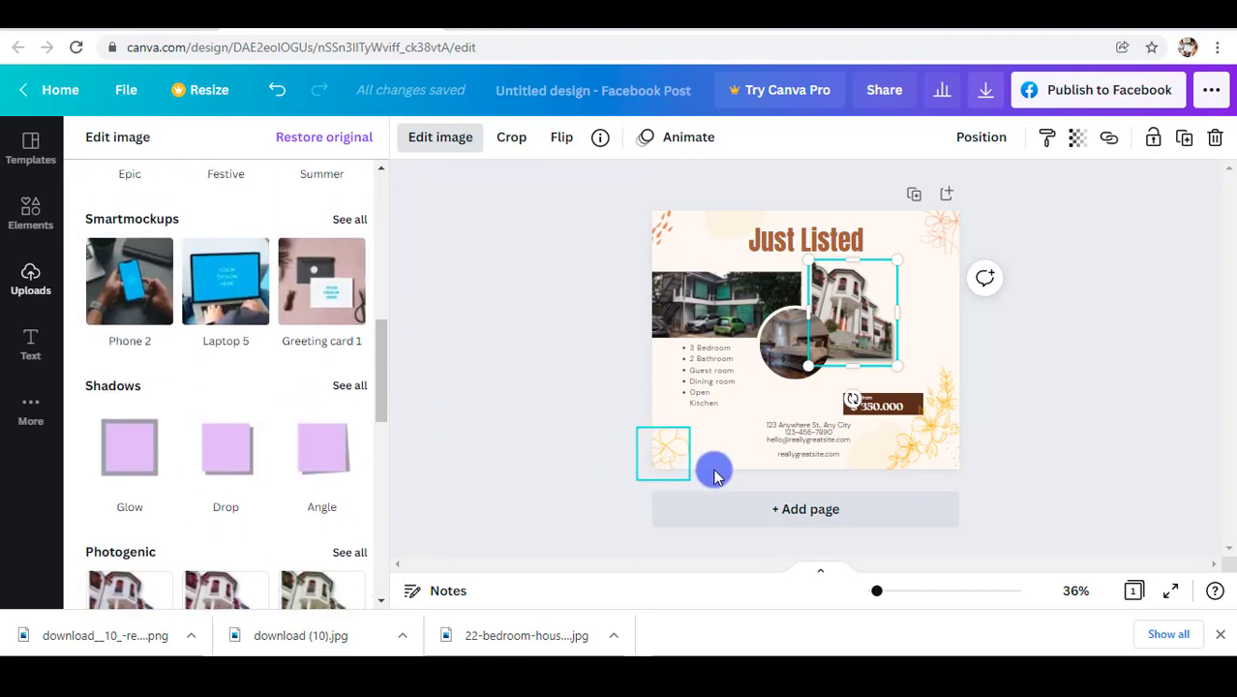
# Step: Add a blank second page and browse the flower photos in the elements library for it
pyautogui.click(809, 520)
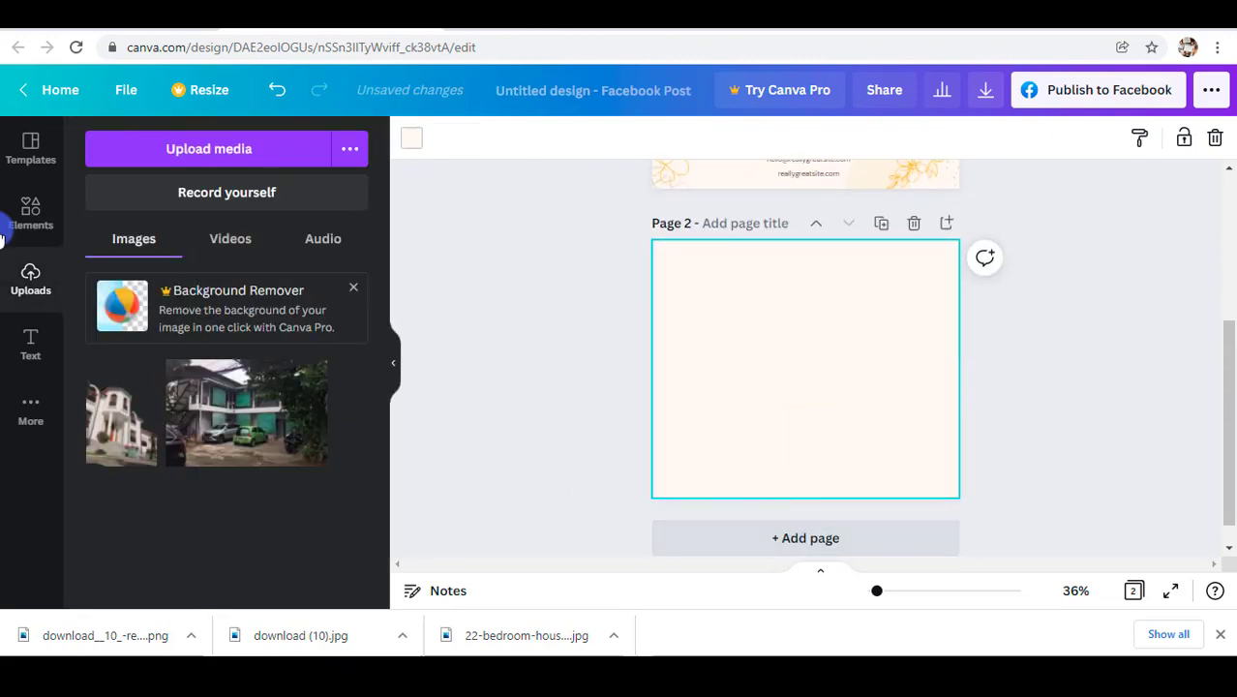
pyautogui.click(39, 225)
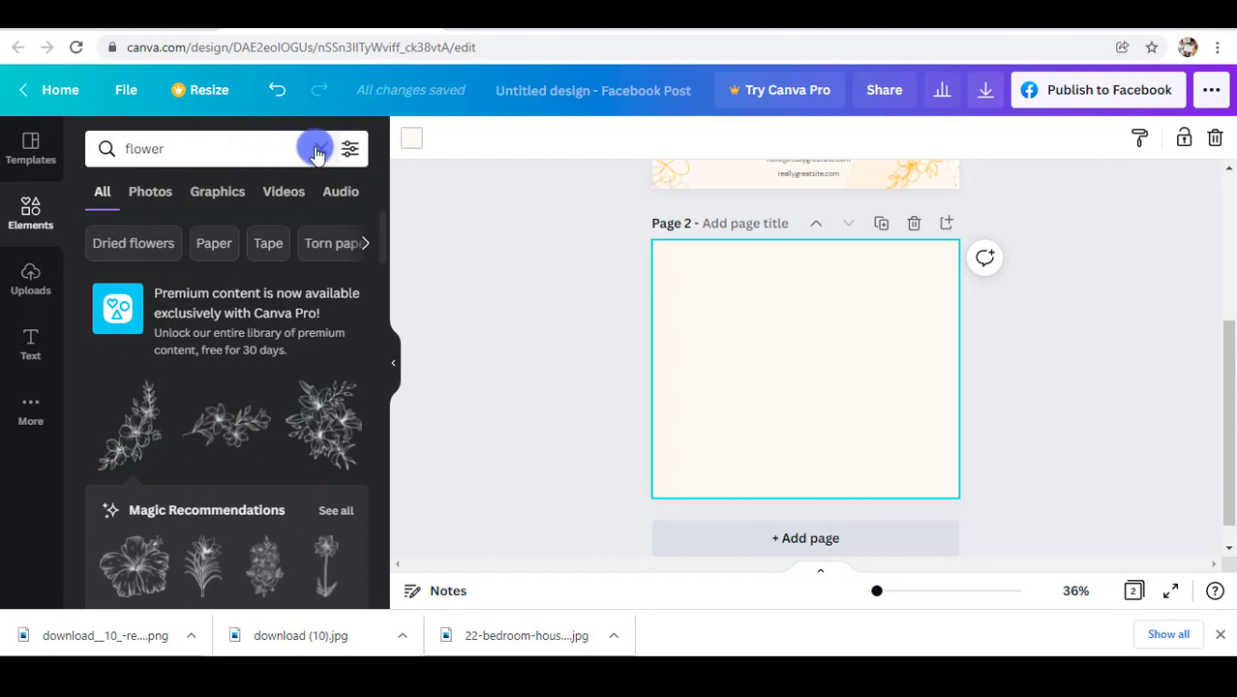
pyautogui.click(158, 199)
pyautogui.scroll(-2, 254, 356)
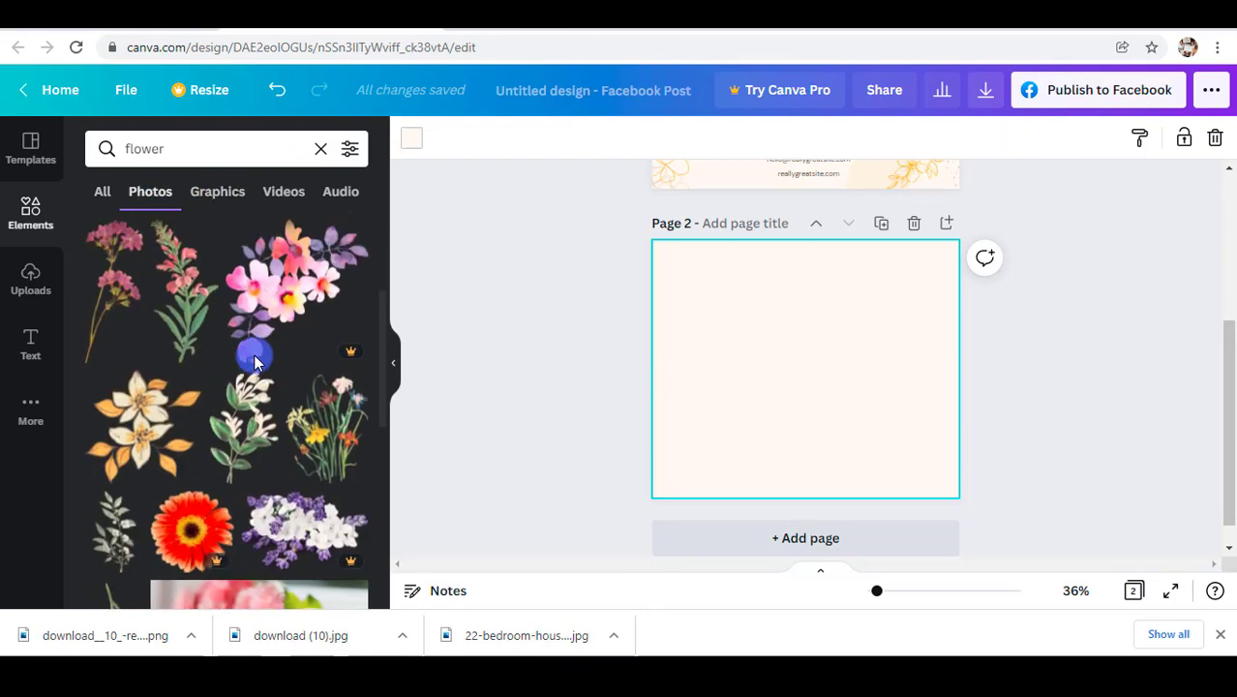
pyautogui.scroll(-5, 255, 358)
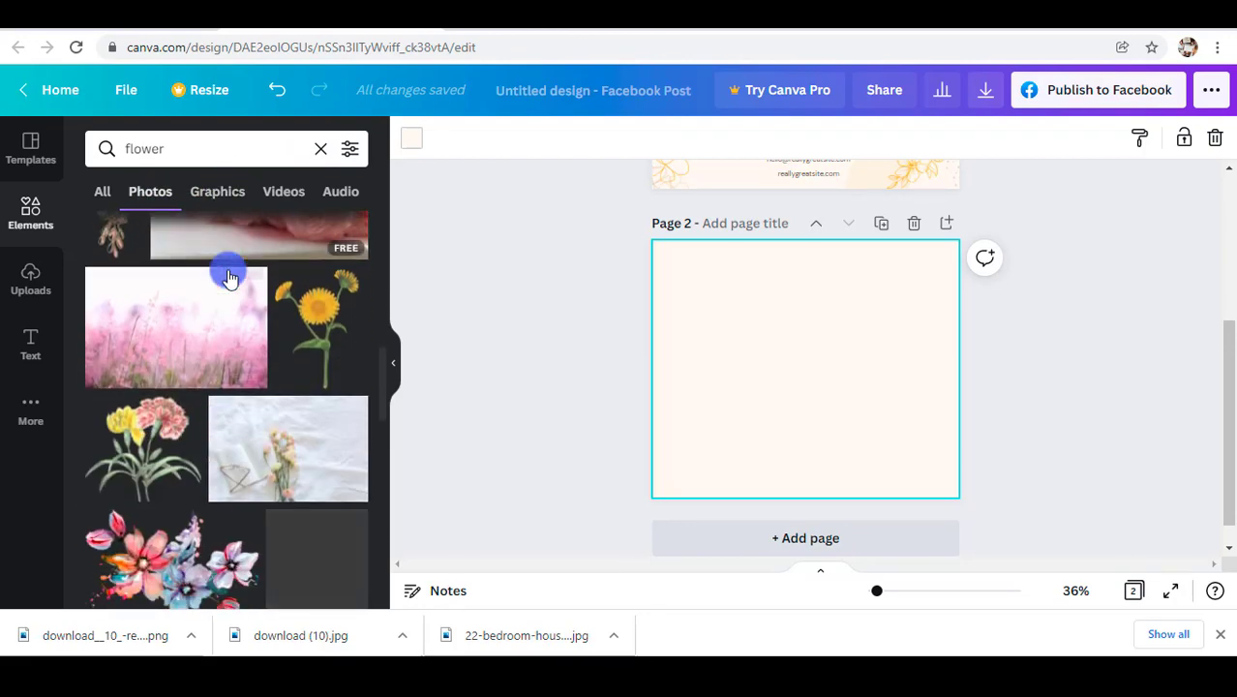
pyautogui.scroll(-3, 230, 278)
pyautogui.scroll(-2, 230, 278)
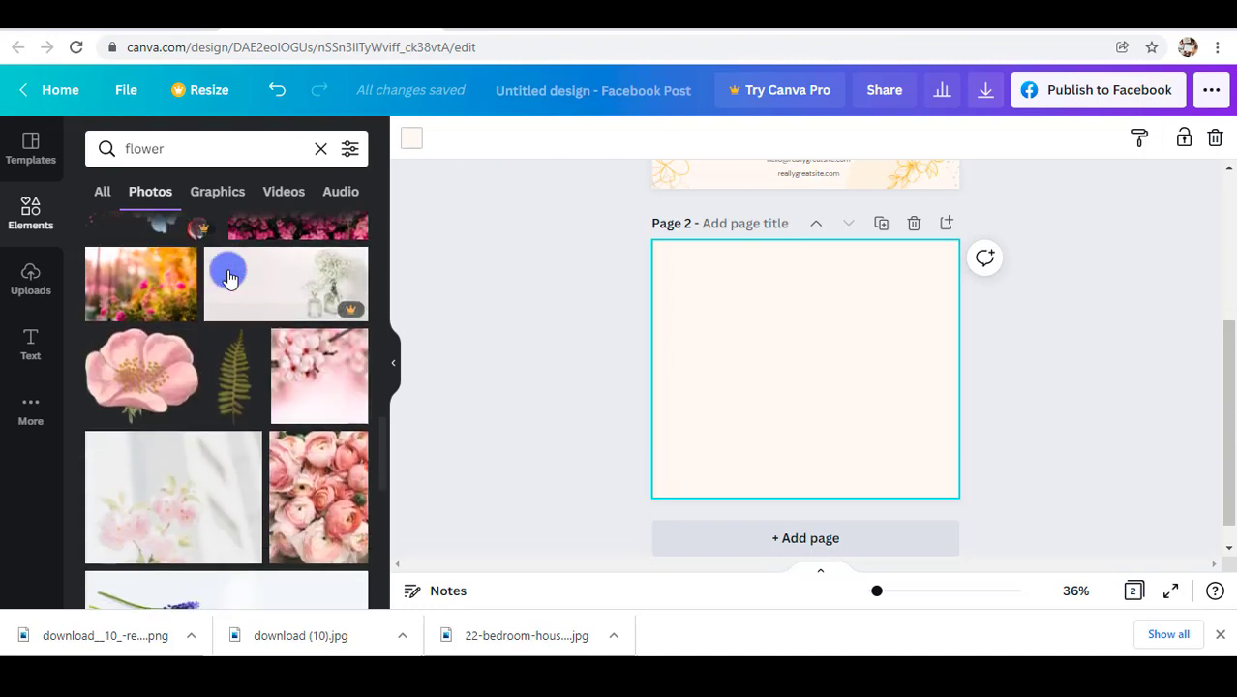
# Step: Add the daisy photo with blue sky to page 2 and enlarge it to about 1,182 × 788 to cover the page
pyautogui.scroll(-3, 229, 278)
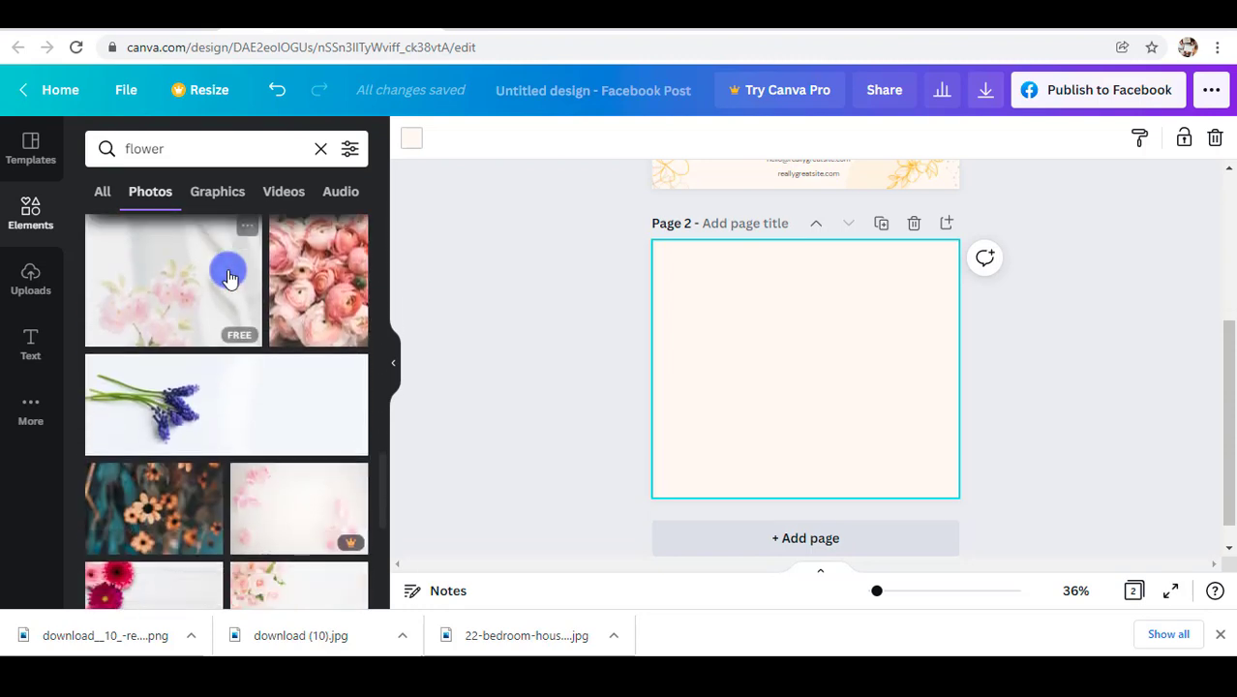
pyautogui.scroll(-3, 224, 281)
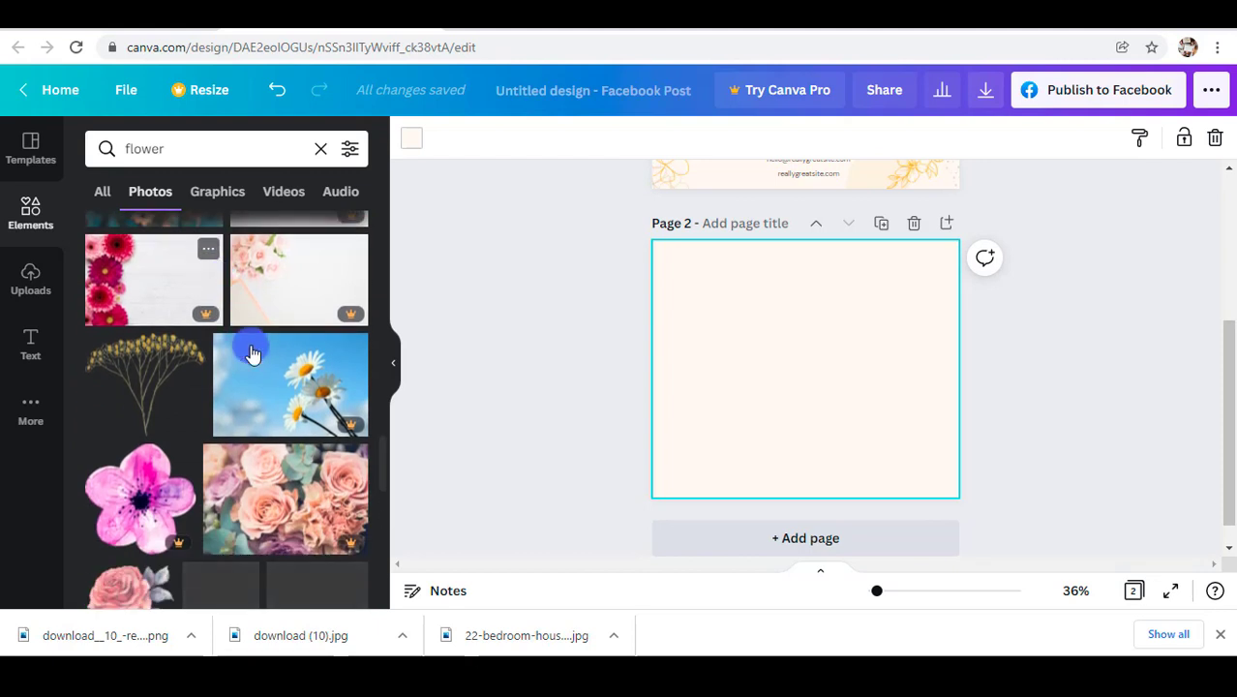
pyautogui.click(269, 375)
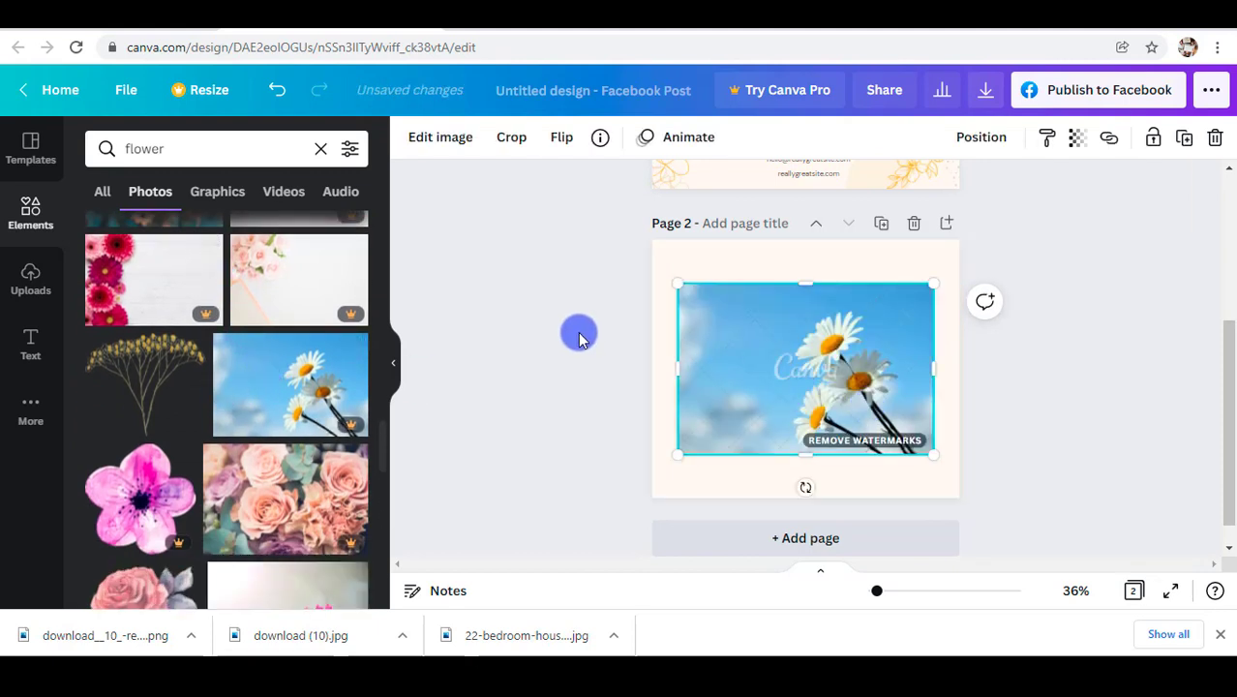
pyautogui.moveTo(677, 284); pyautogui.dragTo(619, 228)
pyautogui.moveTo(953, 478); pyautogui.dragTo(997, 505)
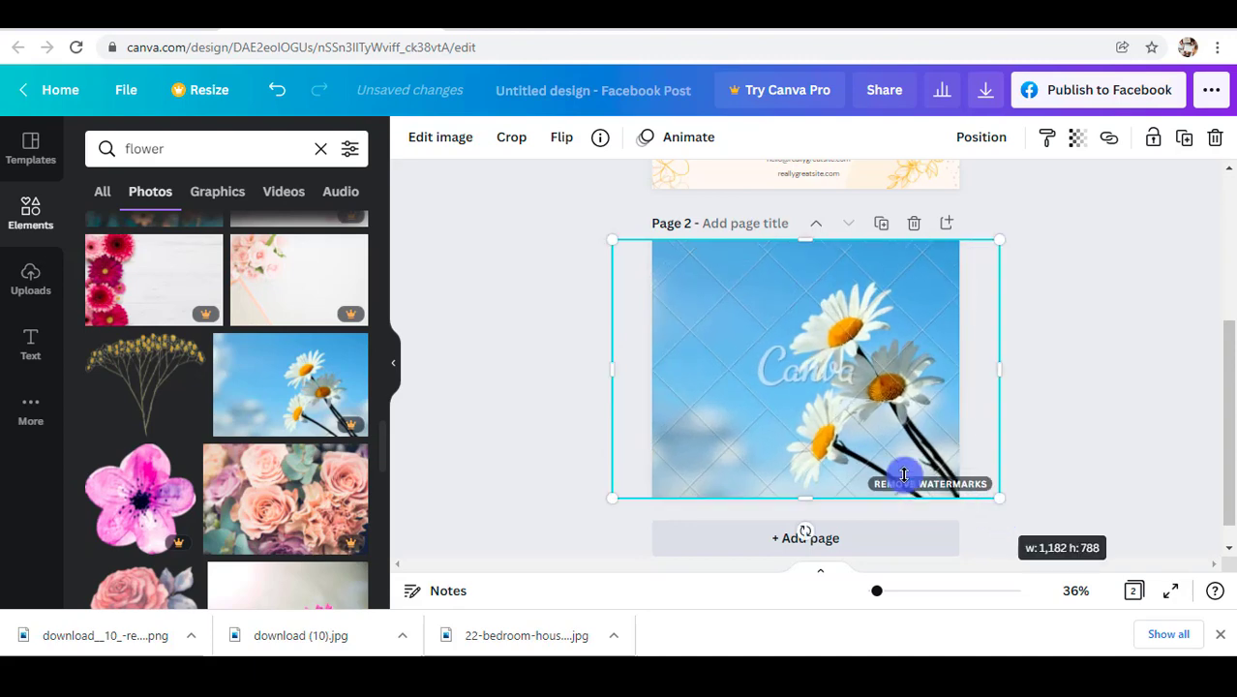
# Step: Try the T-shirt 1 Smartmockup on the daisy photo and delete the photo from page 2
pyautogui.click(420, 137)
pyautogui.scroll(-6, 234, 470)
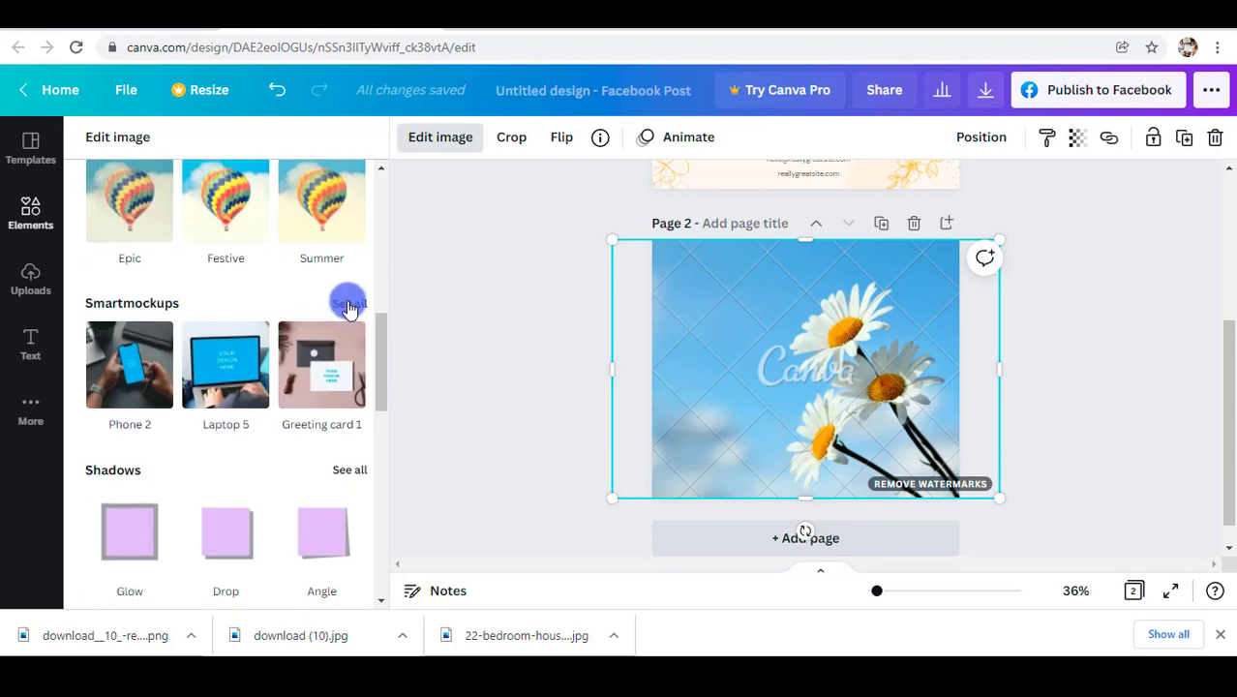
pyautogui.click(349, 304)
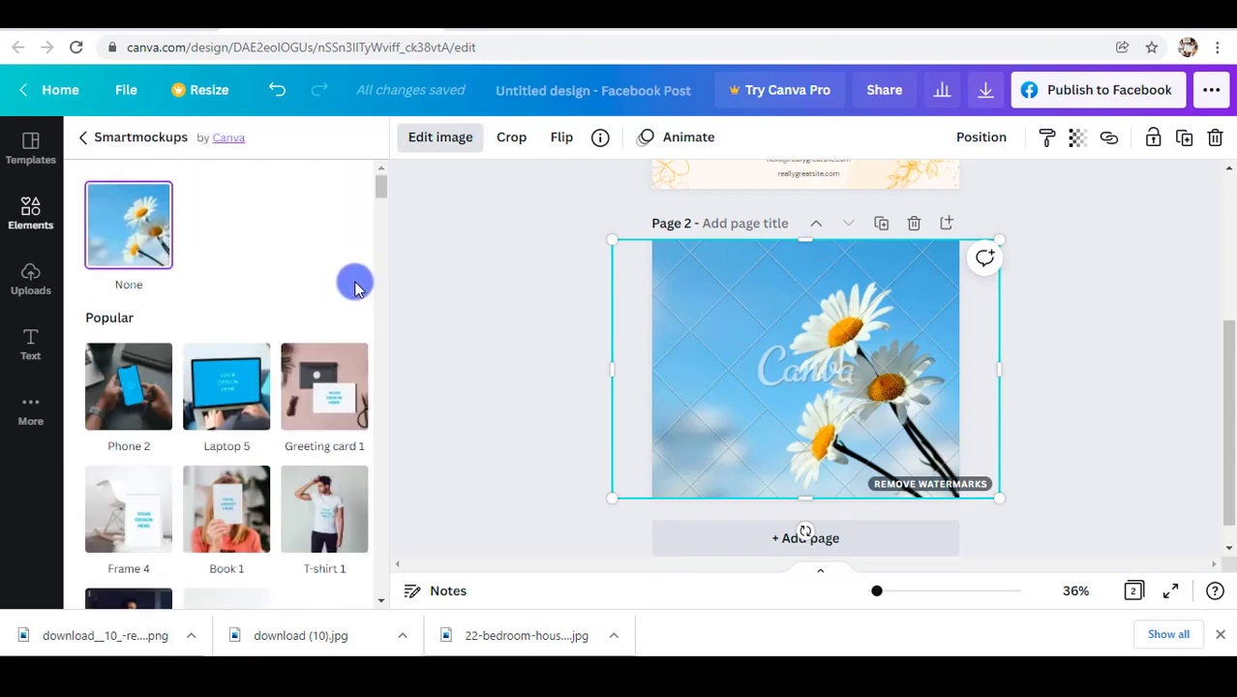
pyautogui.scroll(-1, 331, 296)
pyautogui.scroll(-1, 322, 309)
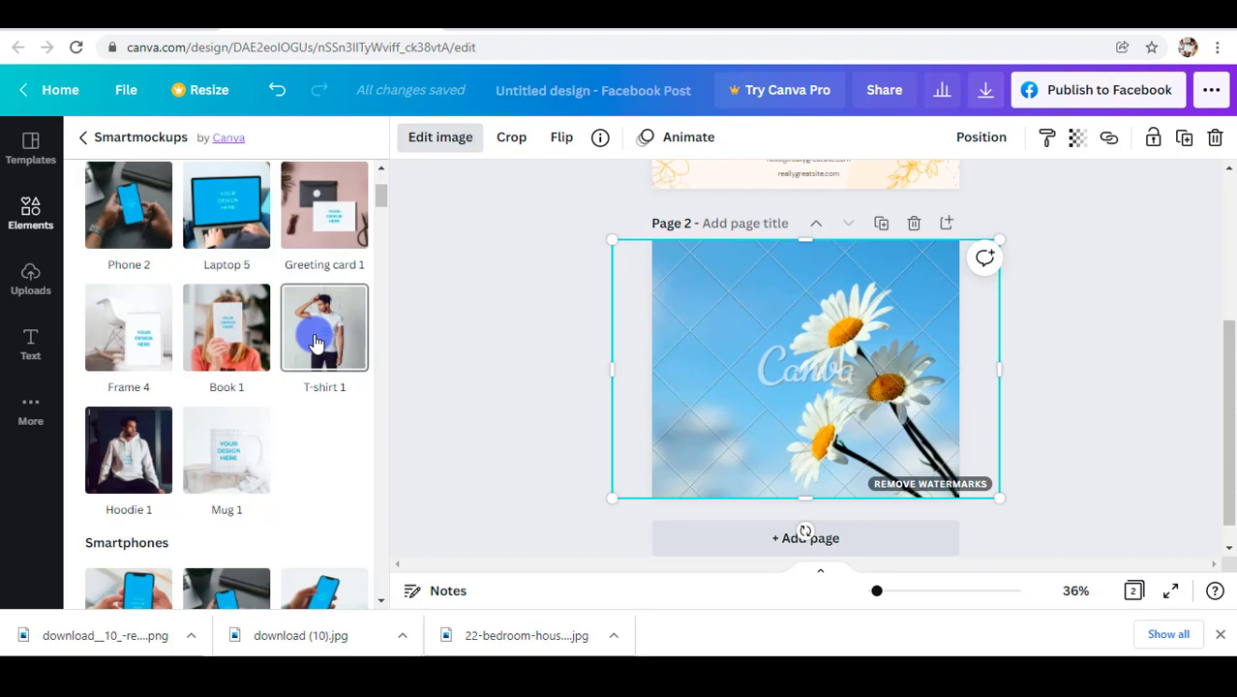
pyautogui.click(316, 340)
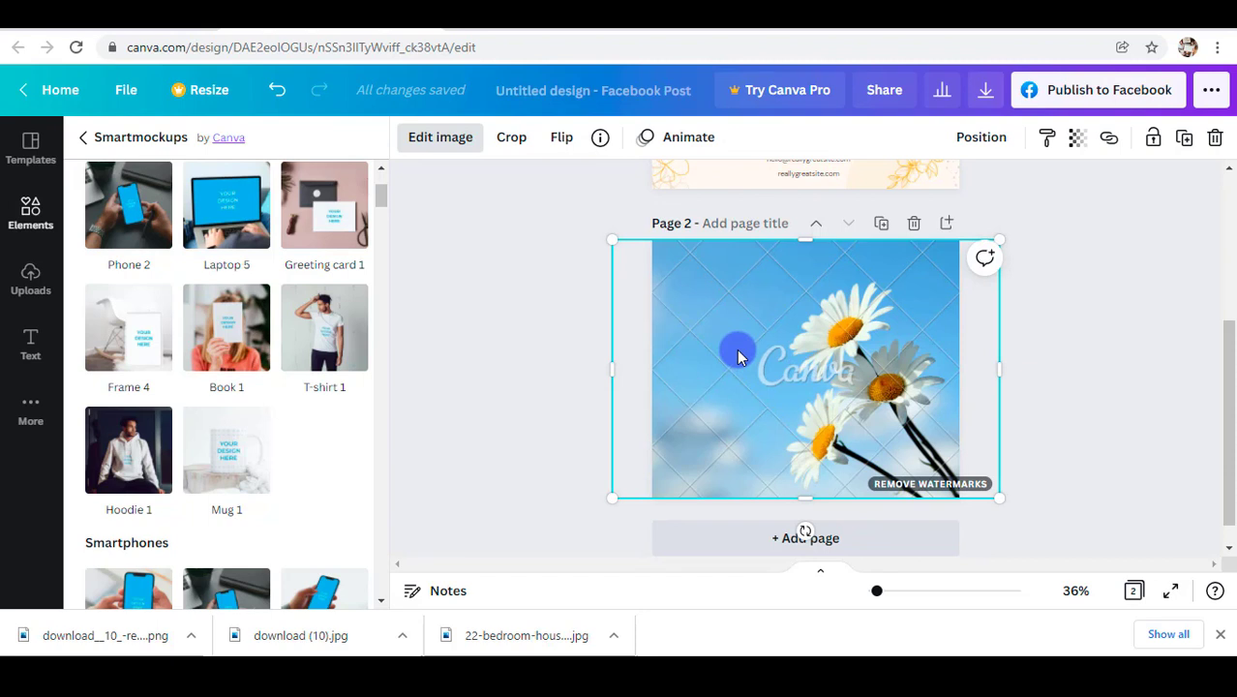
pyautogui.press('Delete')
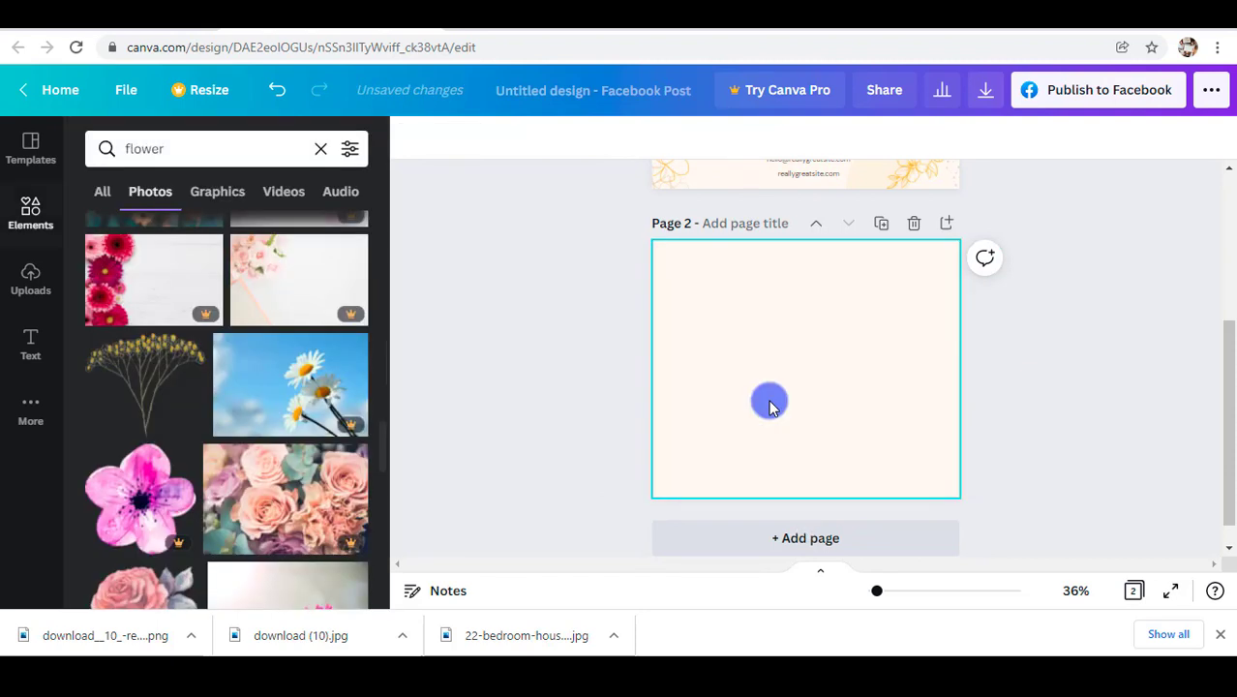
# Step: Search the elements for "flower" and limit the results to photos
pyautogui.click(42, 211)
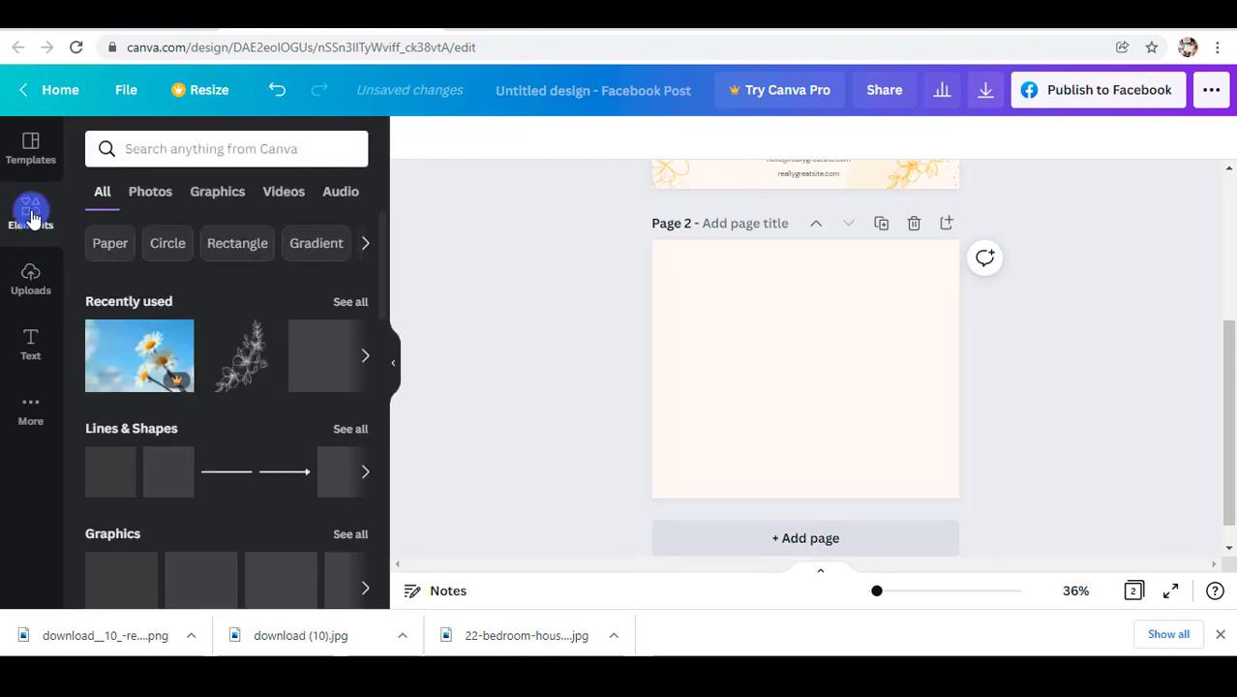
pyautogui.click(198, 147)
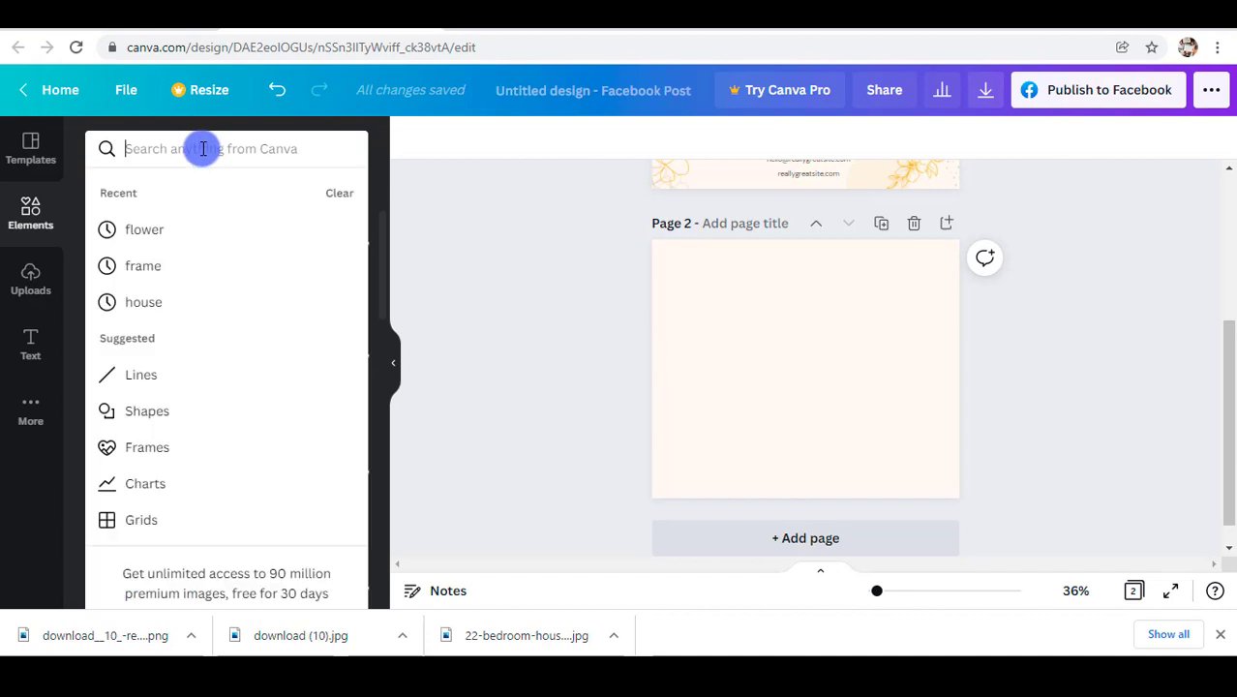
pyautogui.click(137, 237)
pyautogui.scroll(-3, 337, 368)
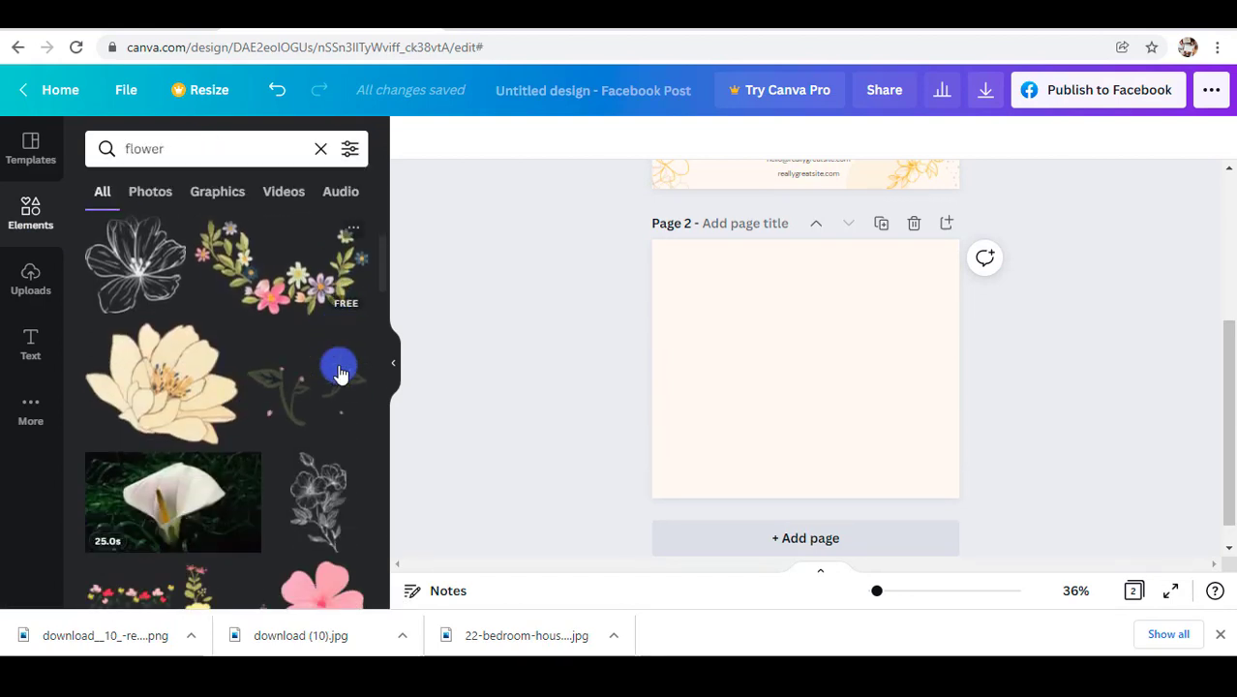
pyautogui.click(158, 195)
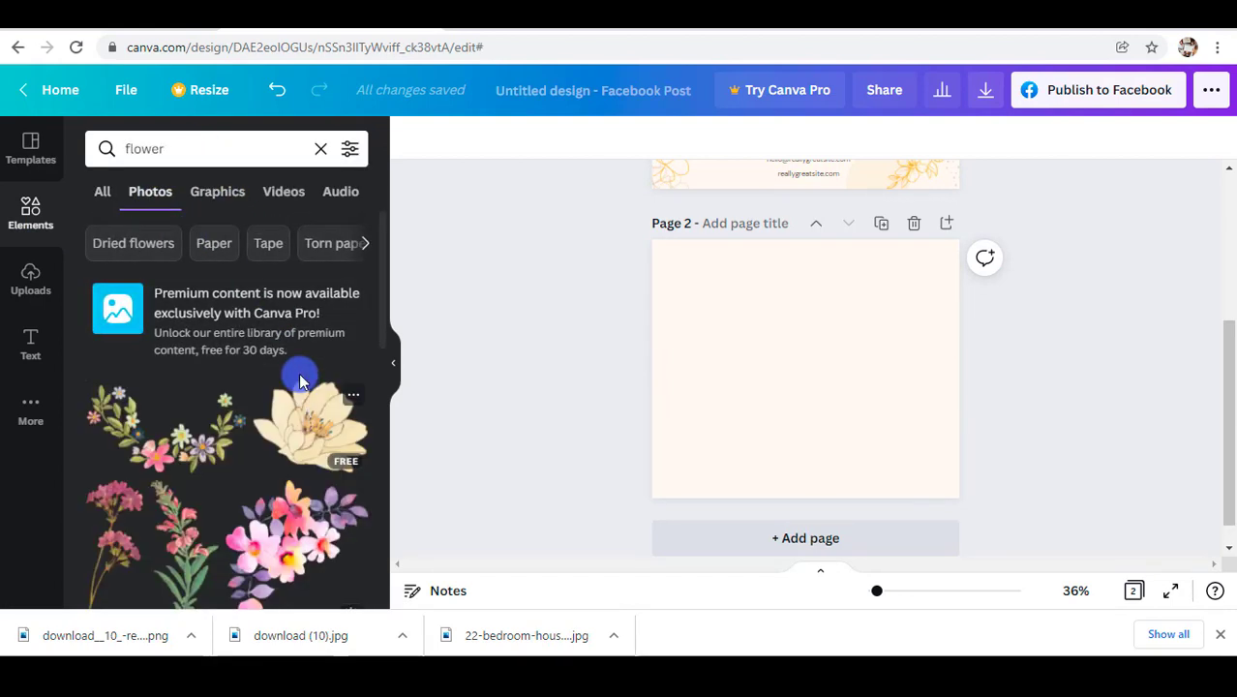
pyautogui.scroll(-4, 293, 324)
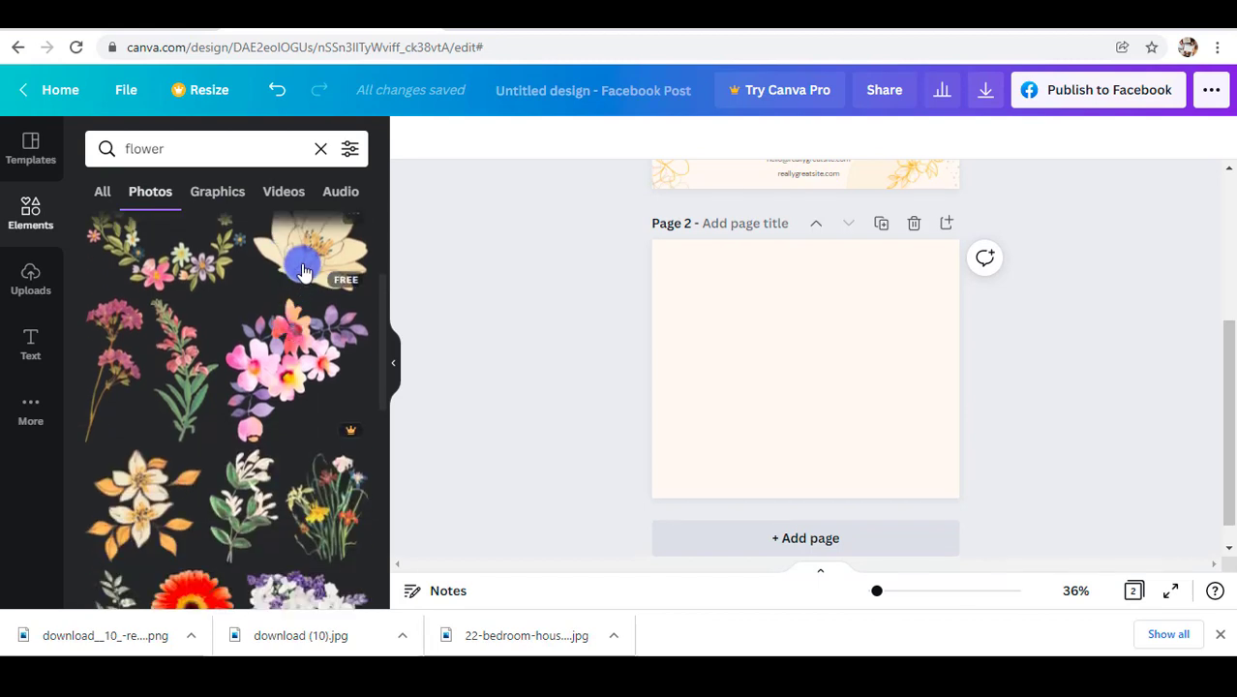
# Step: Try the red-orange gerbera image on page 2 and delete it again
pyautogui.scroll(-2, 242, 349)
pyautogui.click(186, 426)
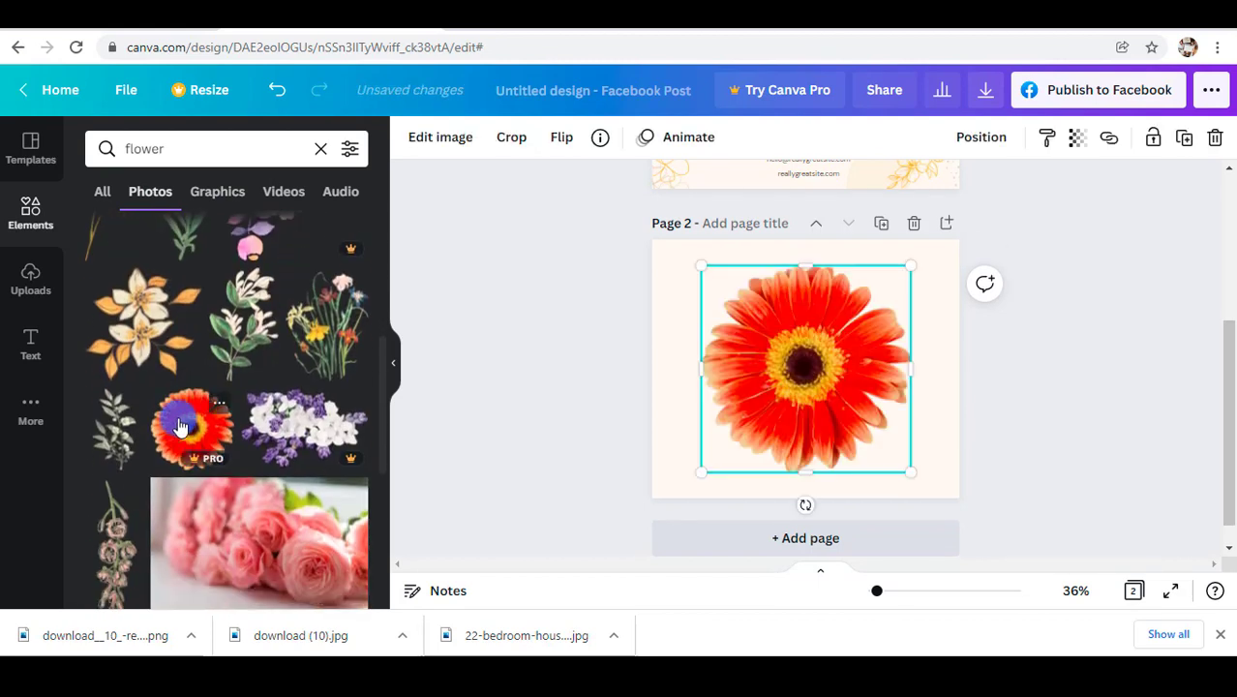
pyautogui.press('Delete')
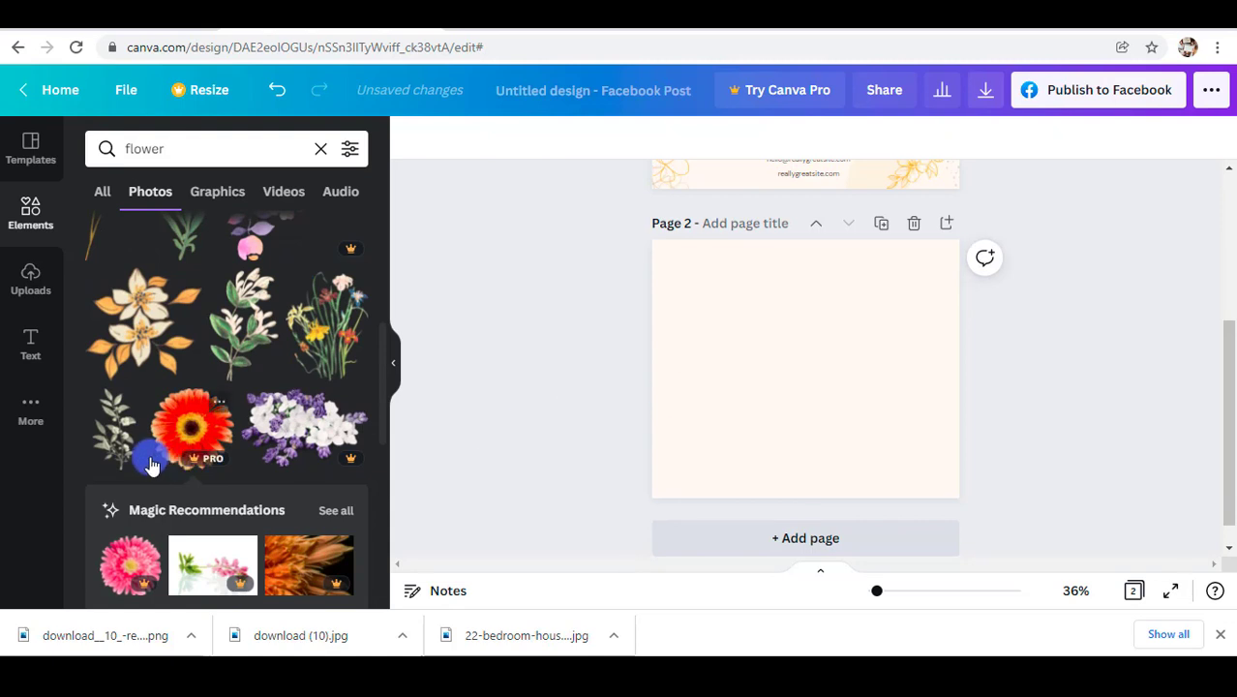
# Step: Add the free photo of pink roses to page 2
pyautogui.scroll(-1, 107, 440)
pyautogui.scroll(-3, 107, 436)
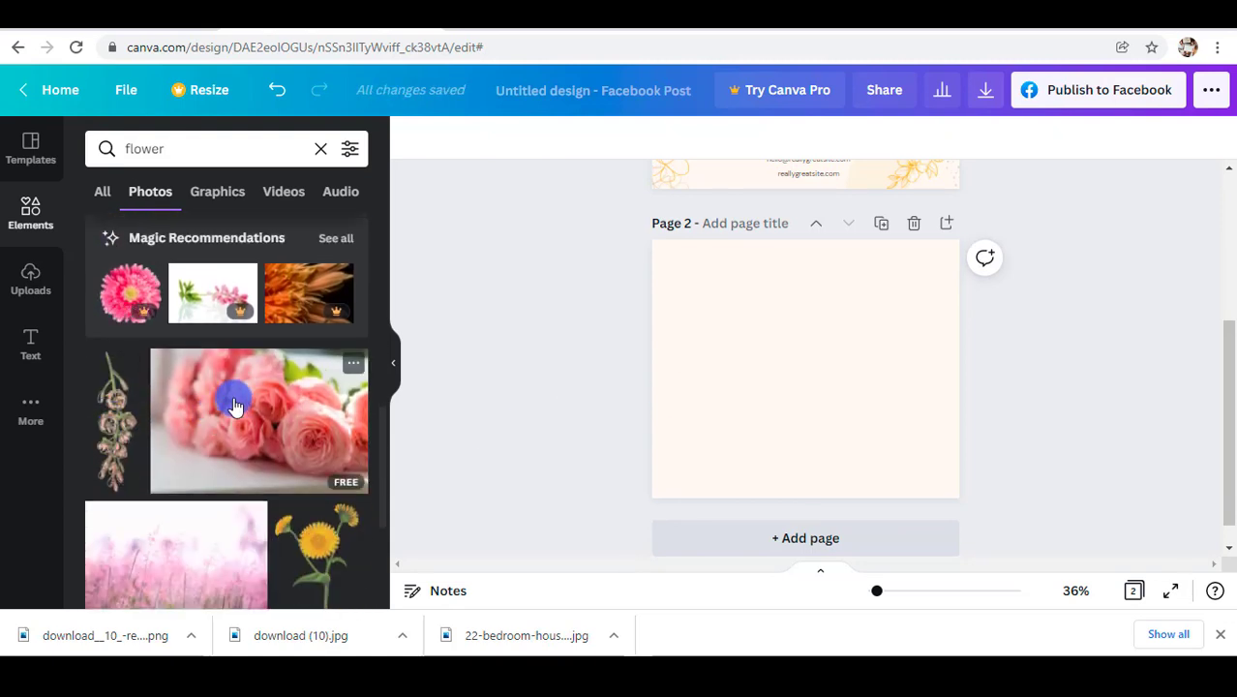
pyautogui.click(240, 407)
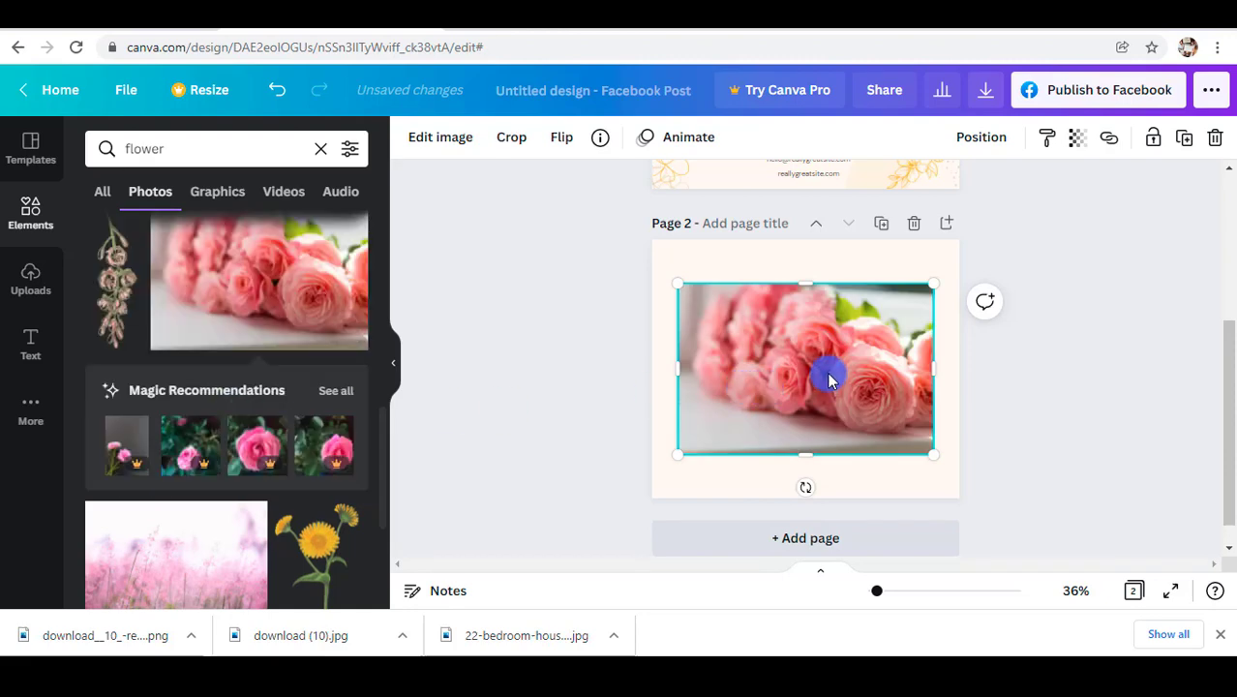
# Step: Preview the T-shirt 1 Smartmockup on the pink roses photo
pyautogui.click(440, 137)
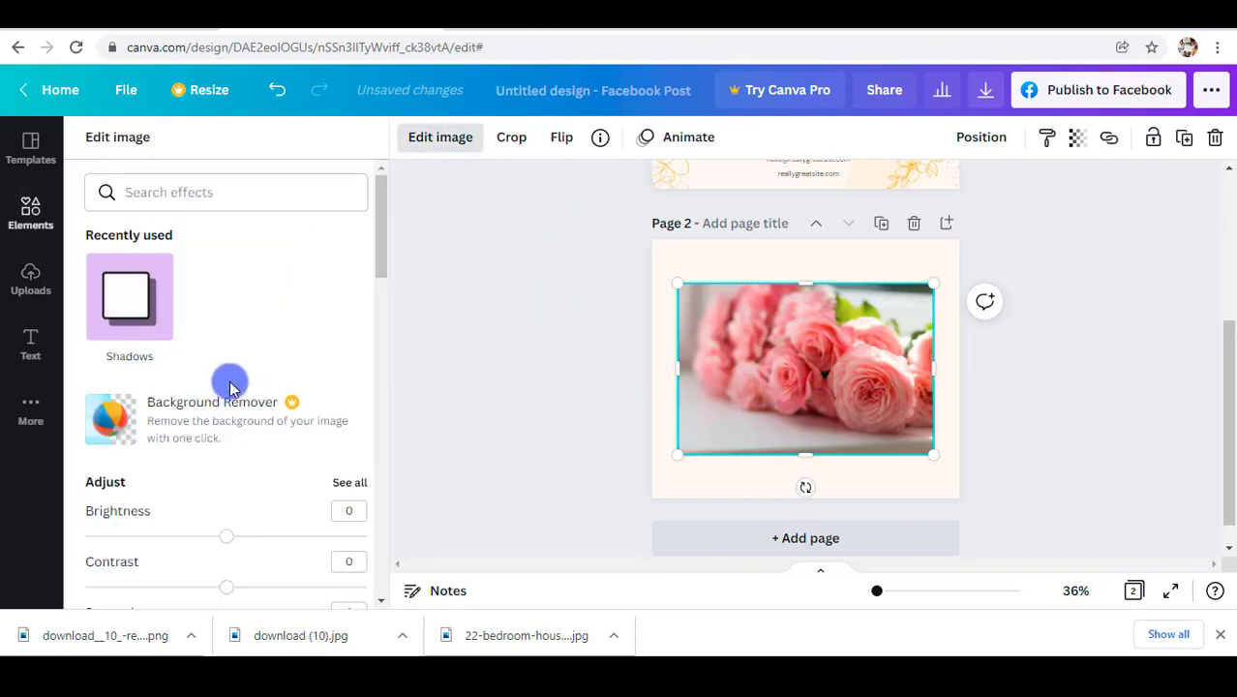
pyautogui.scroll(-4, 229, 392)
pyautogui.scroll(-1, 229, 392)
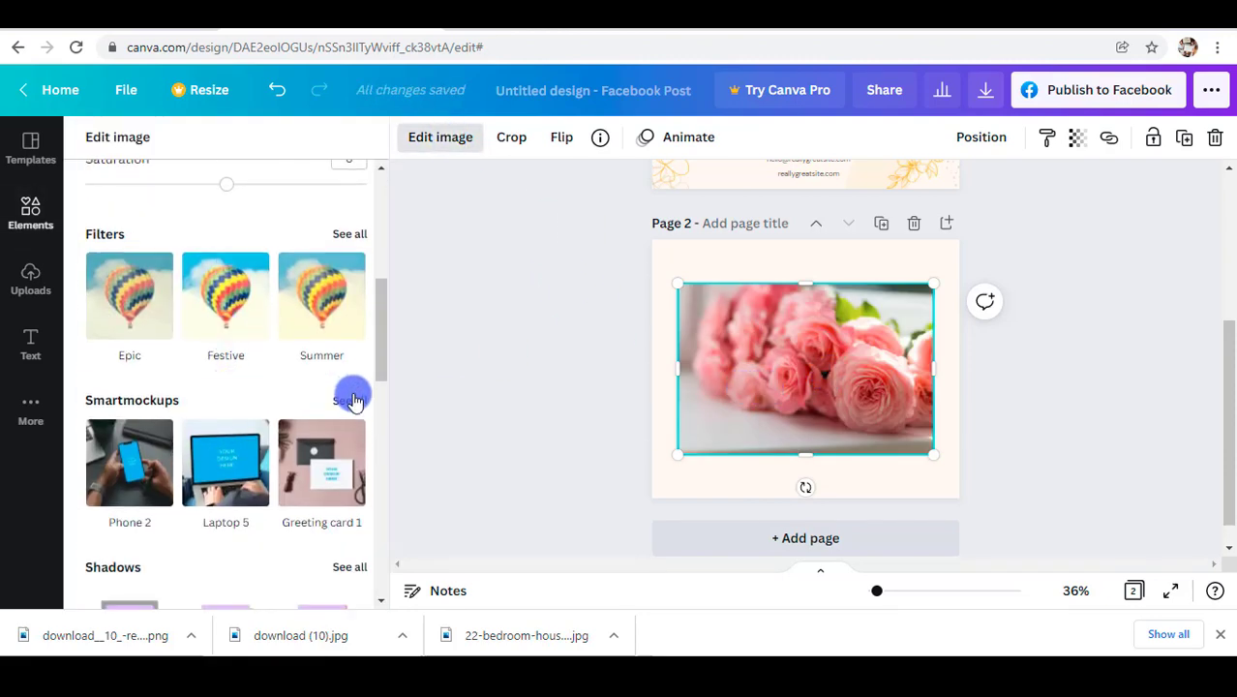
pyautogui.click(349, 400)
pyautogui.scroll(-2, 342, 378)
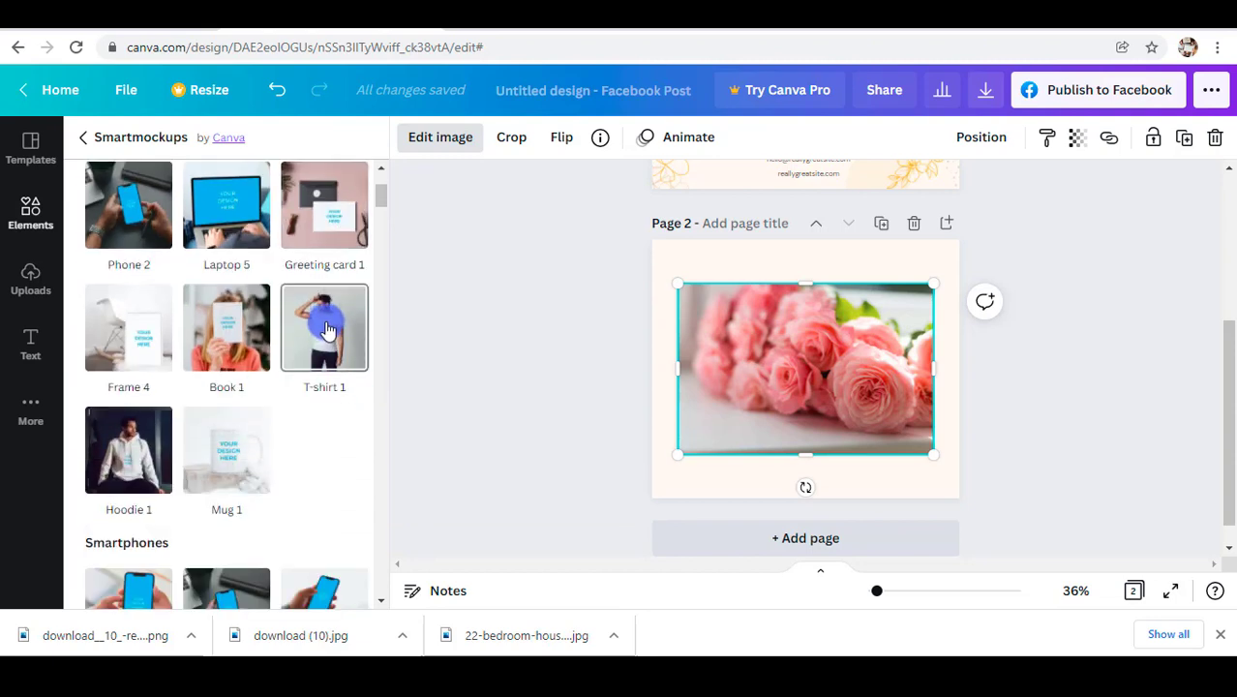
pyautogui.click(326, 331)
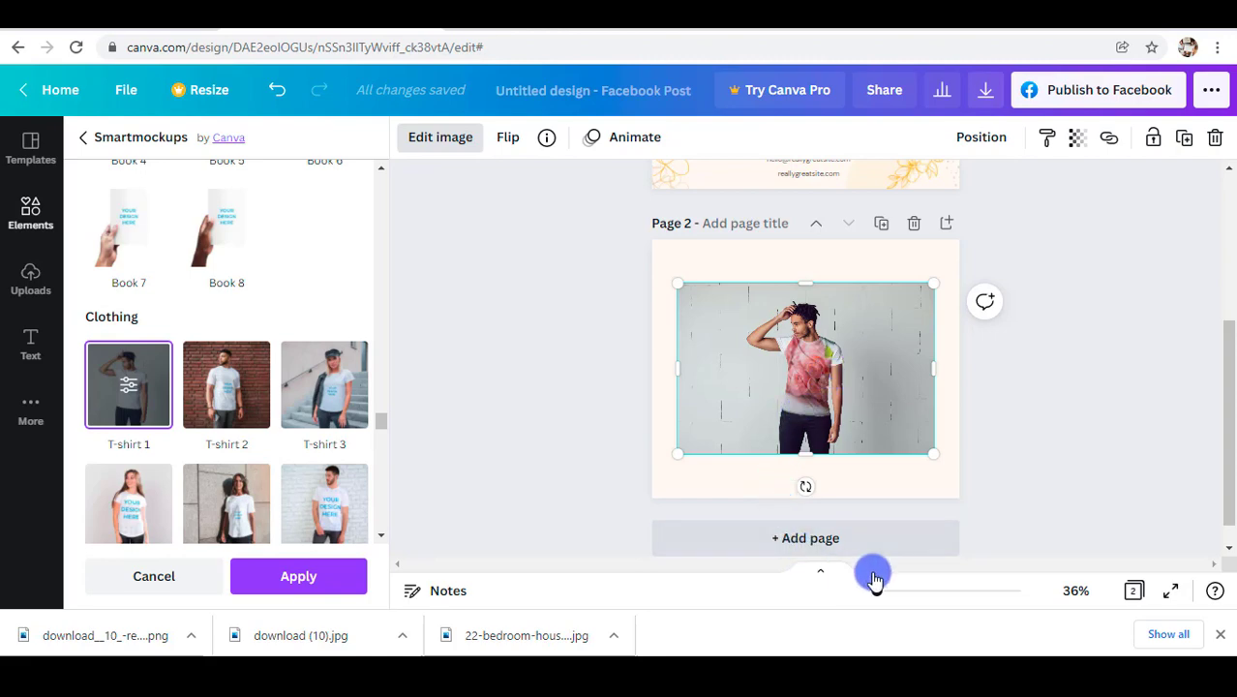
# Step: Inspect the printed T-shirt up close at 144% zoom and cancel the T-shirt mockup
pyautogui.moveTo(881, 600); pyautogui.dragTo(912, 605)
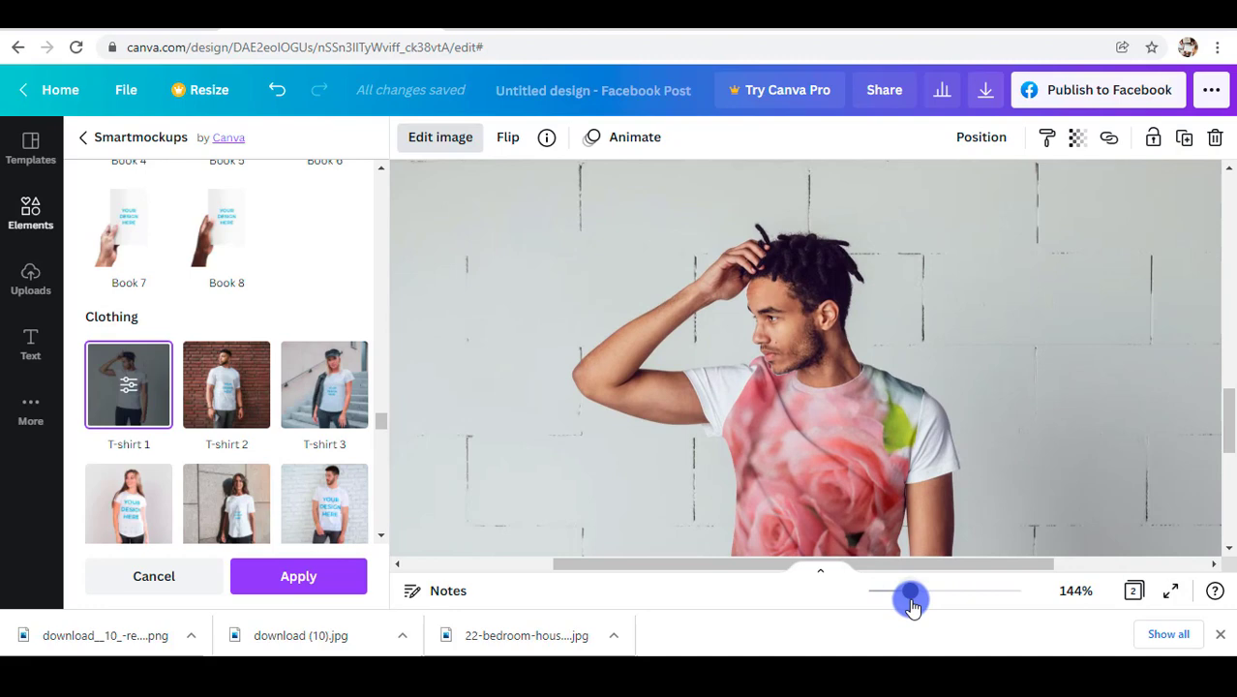
pyautogui.scroll(-3, 875, 479)
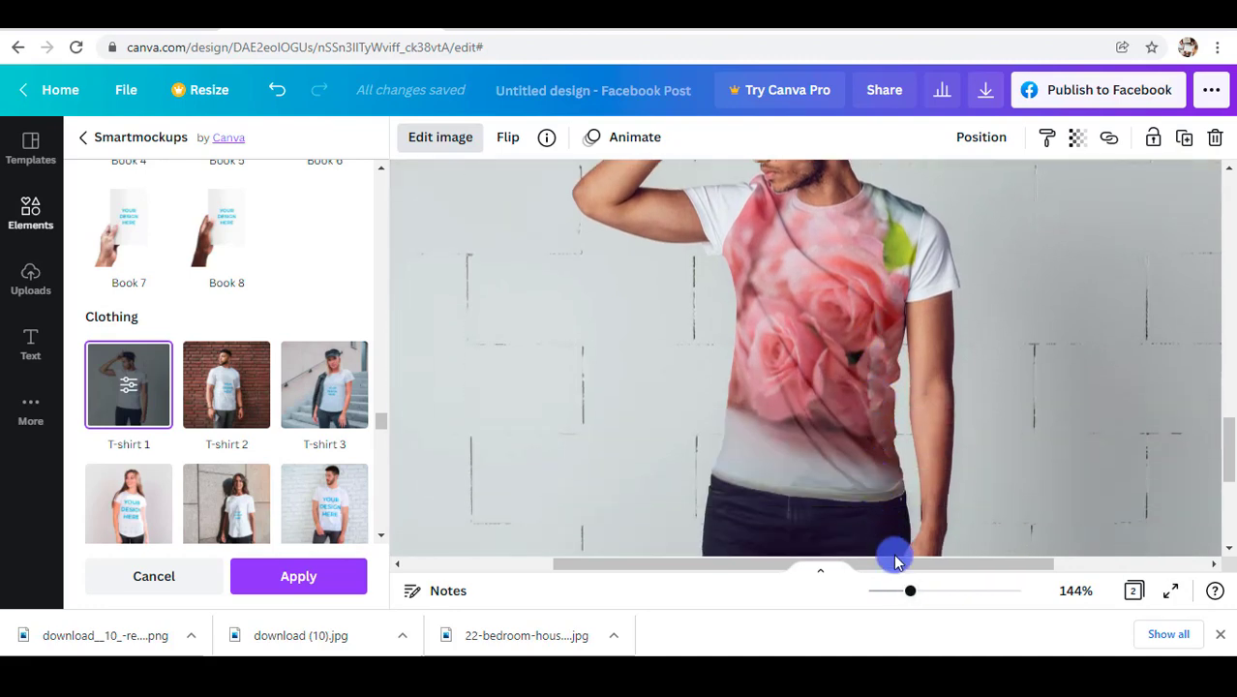
pyautogui.moveTo(912, 595); pyautogui.dragTo(882, 600)
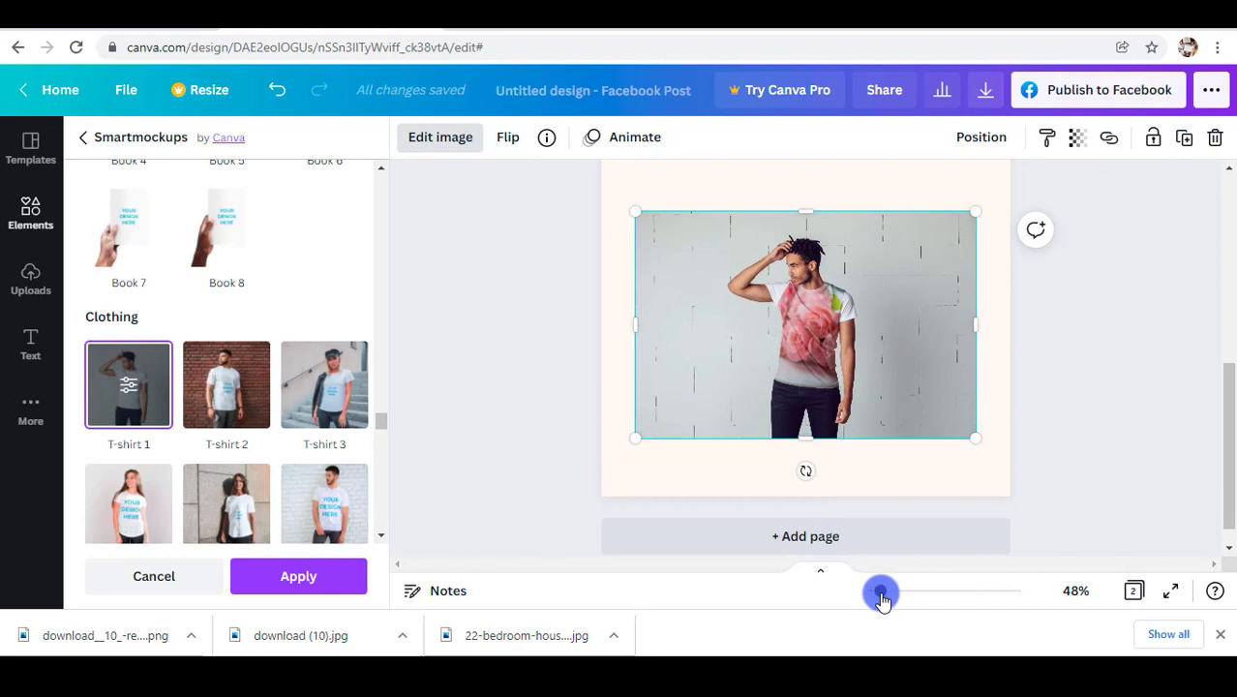
pyautogui.click(146, 581)
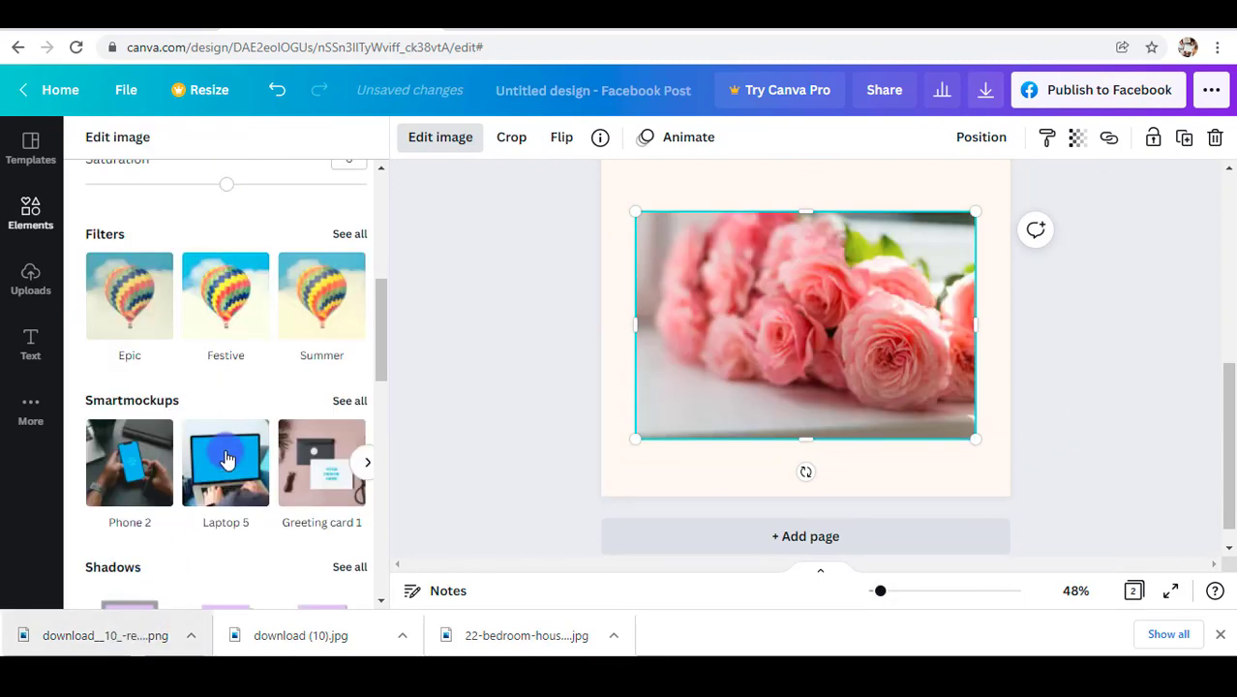
# Step: Preview the Mug 1 Smartmockup on the pink roses photo and cancel it
pyautogui.click(340, 402)
pyautogui.scroll(-4, 268, 395)
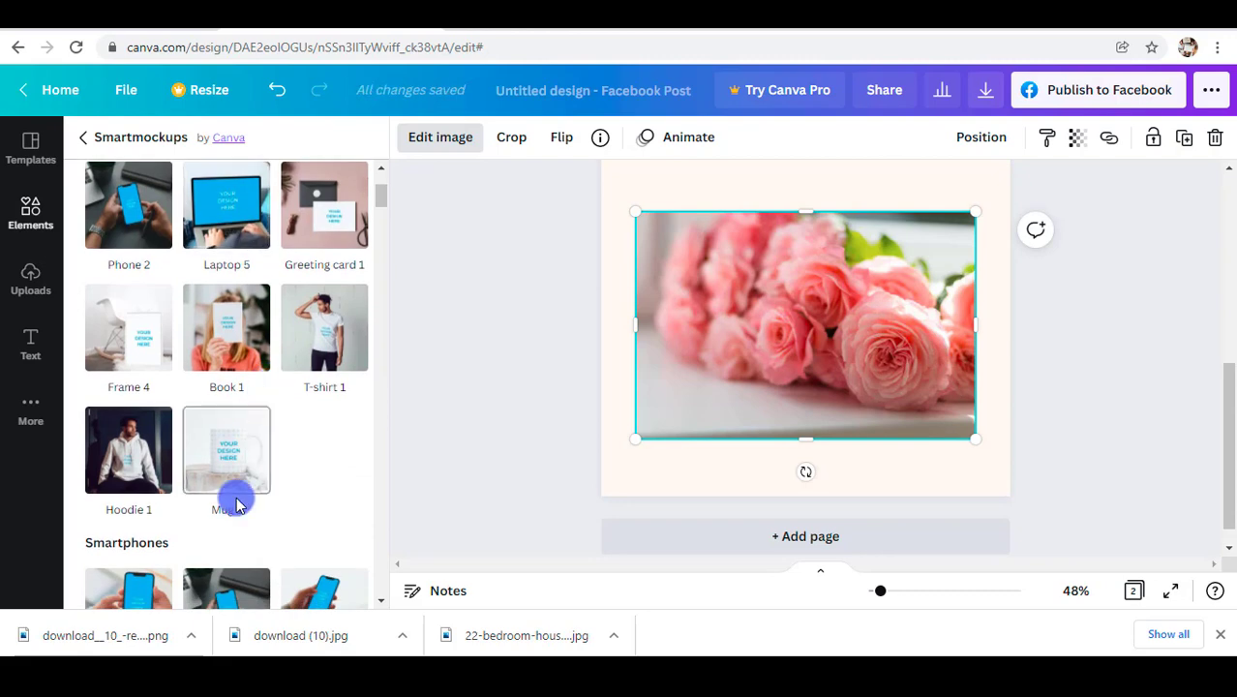
pyautogui.click(224, 462)
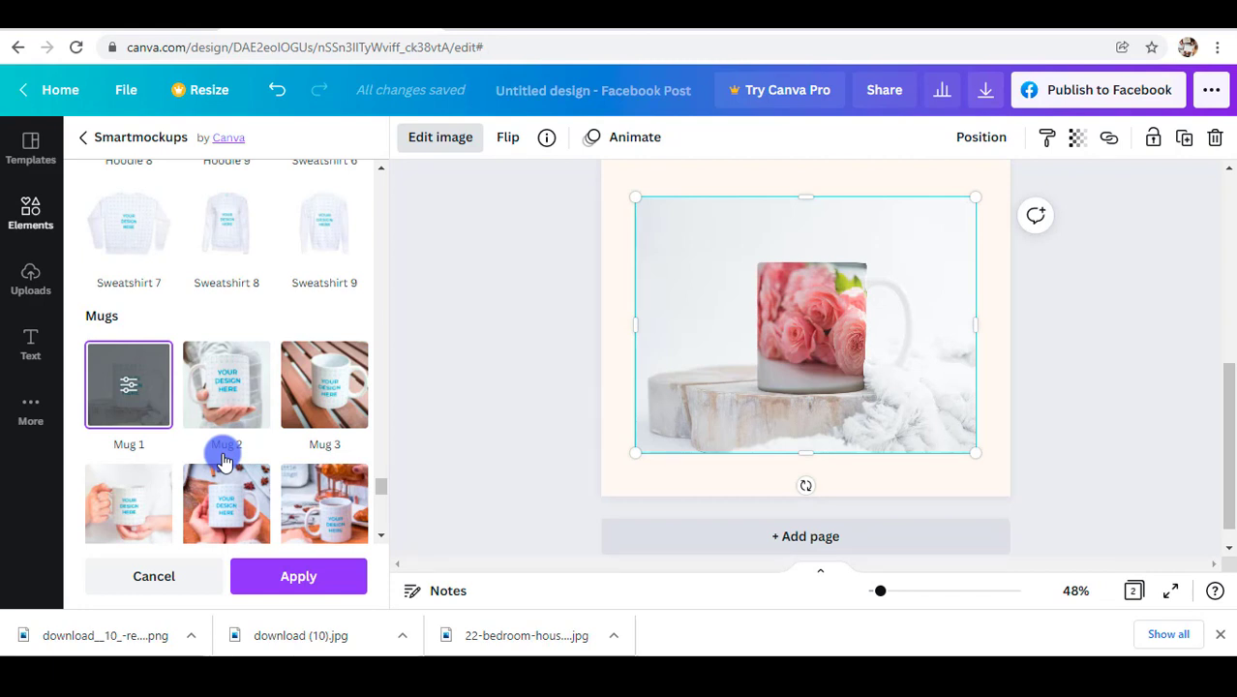
pyautogui.click(150, 577)
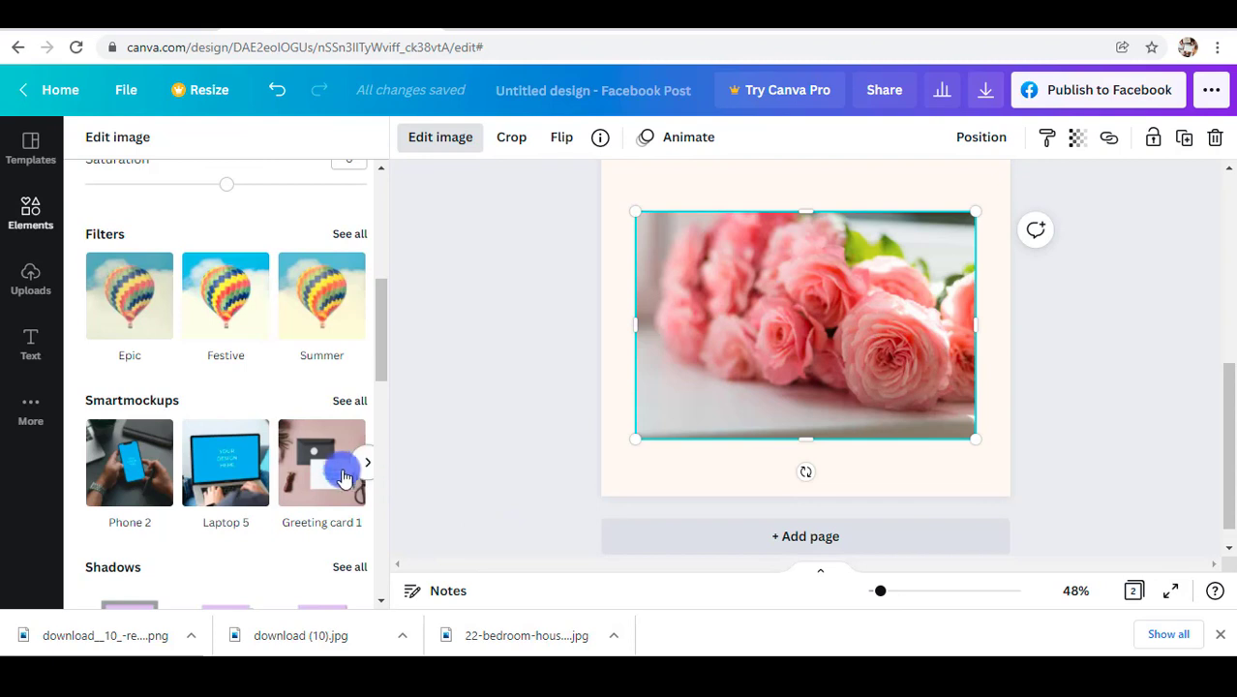
# Step: Apply the Phone 2 Smartmockup to the pink roses photo
pyautogui.click(350, 400)
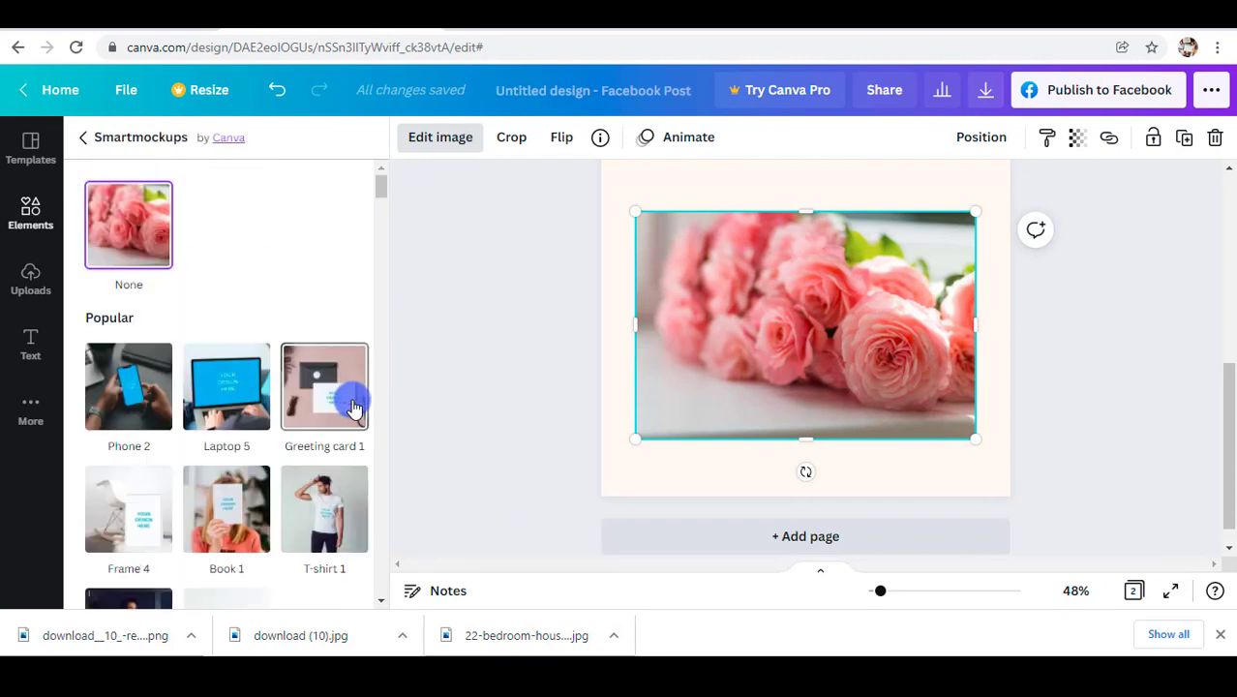
pyautogui.scroll(-1, 353, 409)
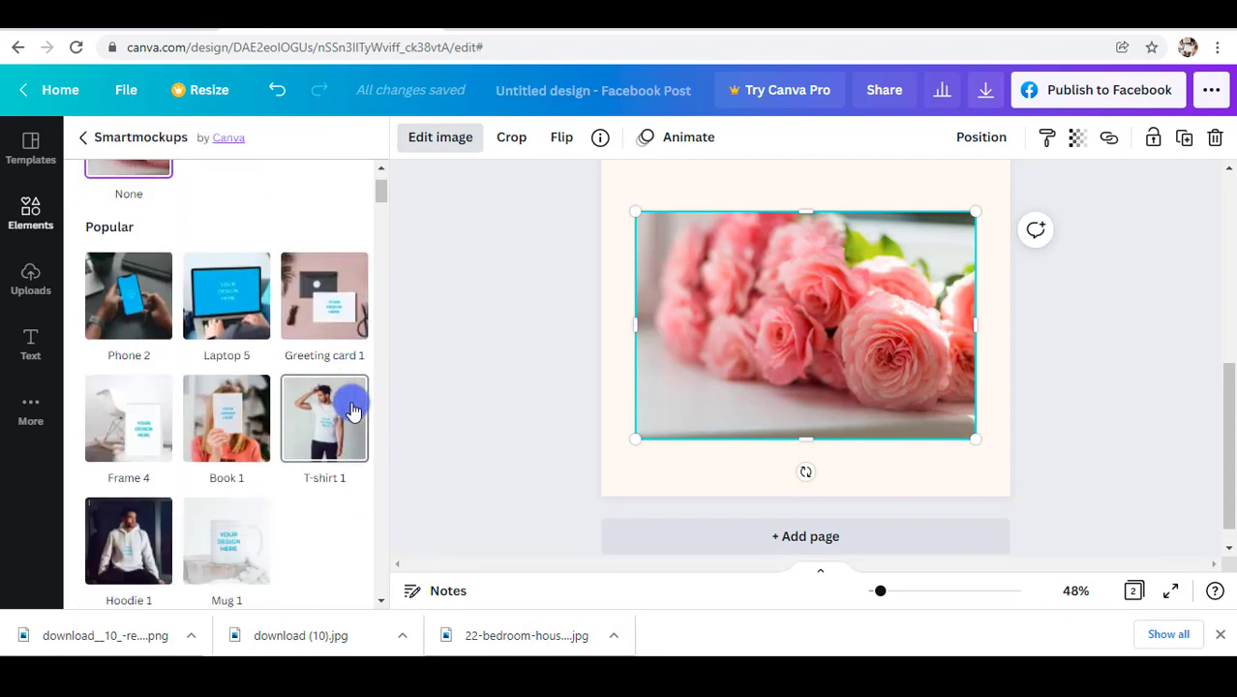
pyautogui.click(142, 303)
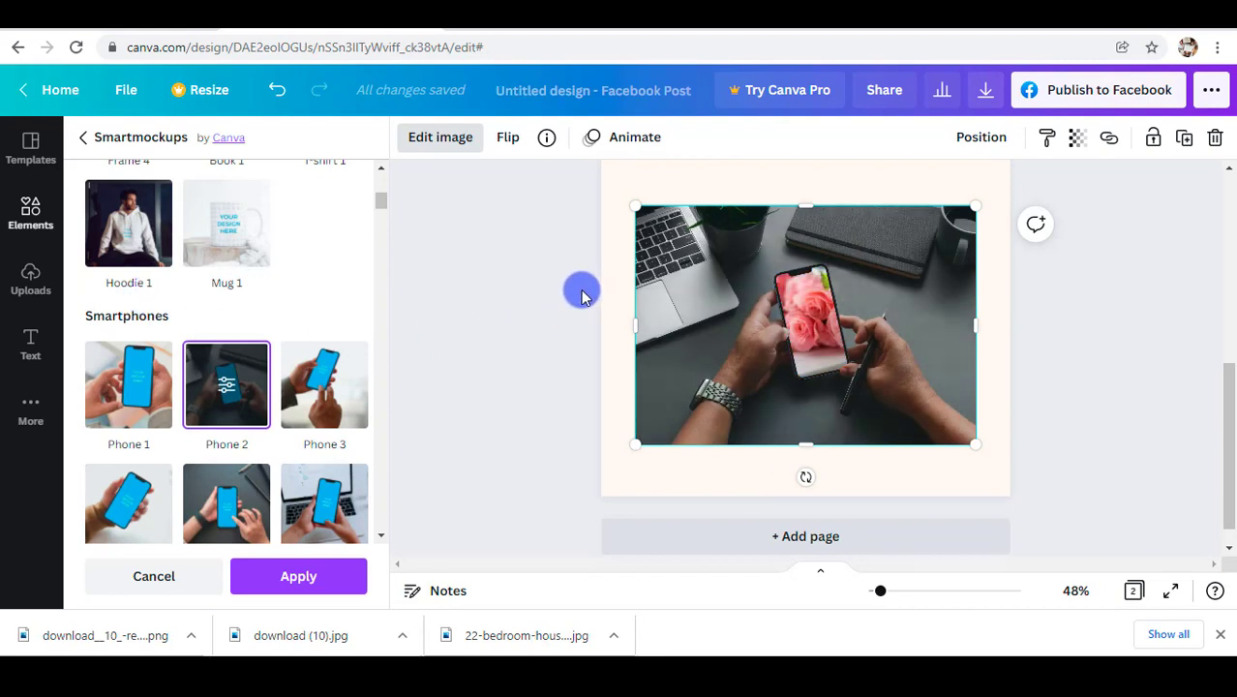
pyautogui.click(291, 578)
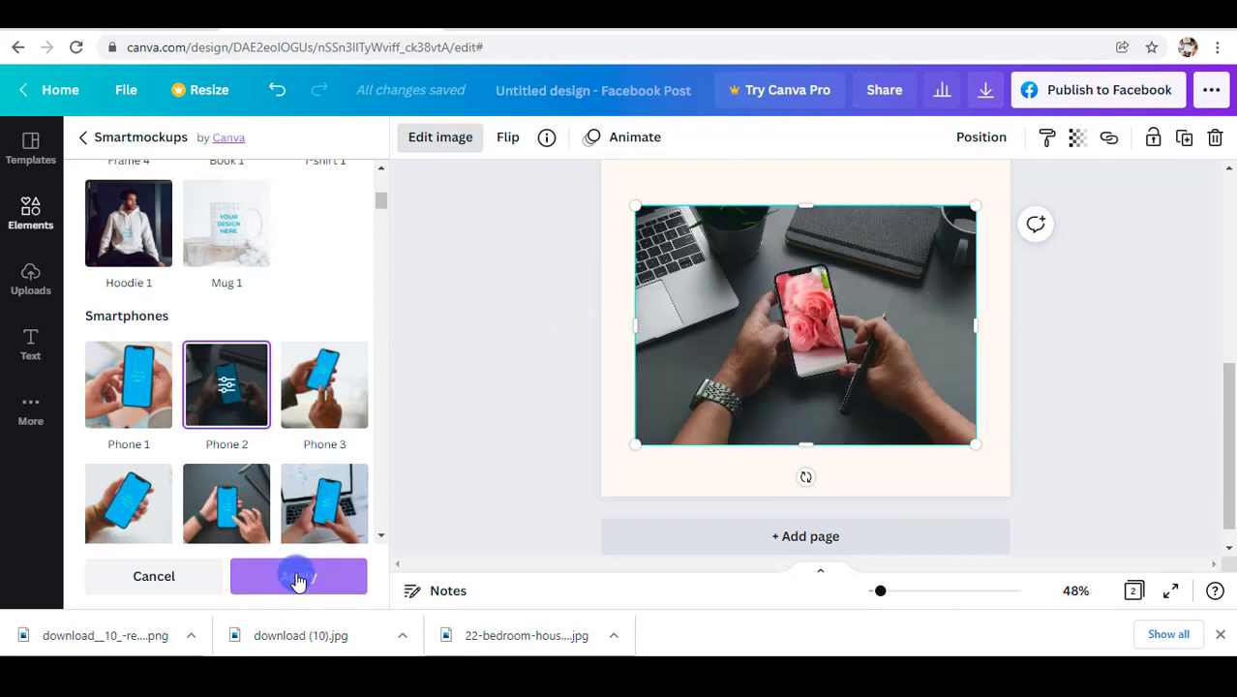
# Step: Preview the Phone 15 Smartmockup on the pink roses photo and cancel it
pyautogui.scroll(-4, 276, 483)
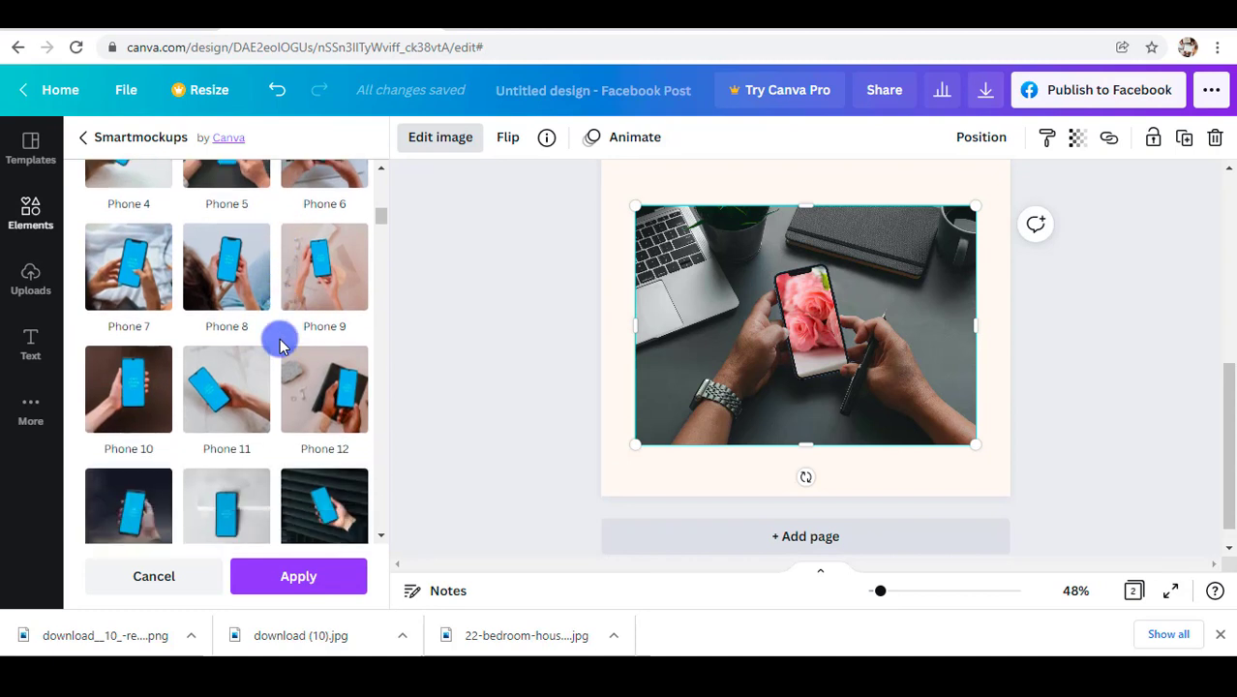
pyautogui.scroll(-4, 281, 345)
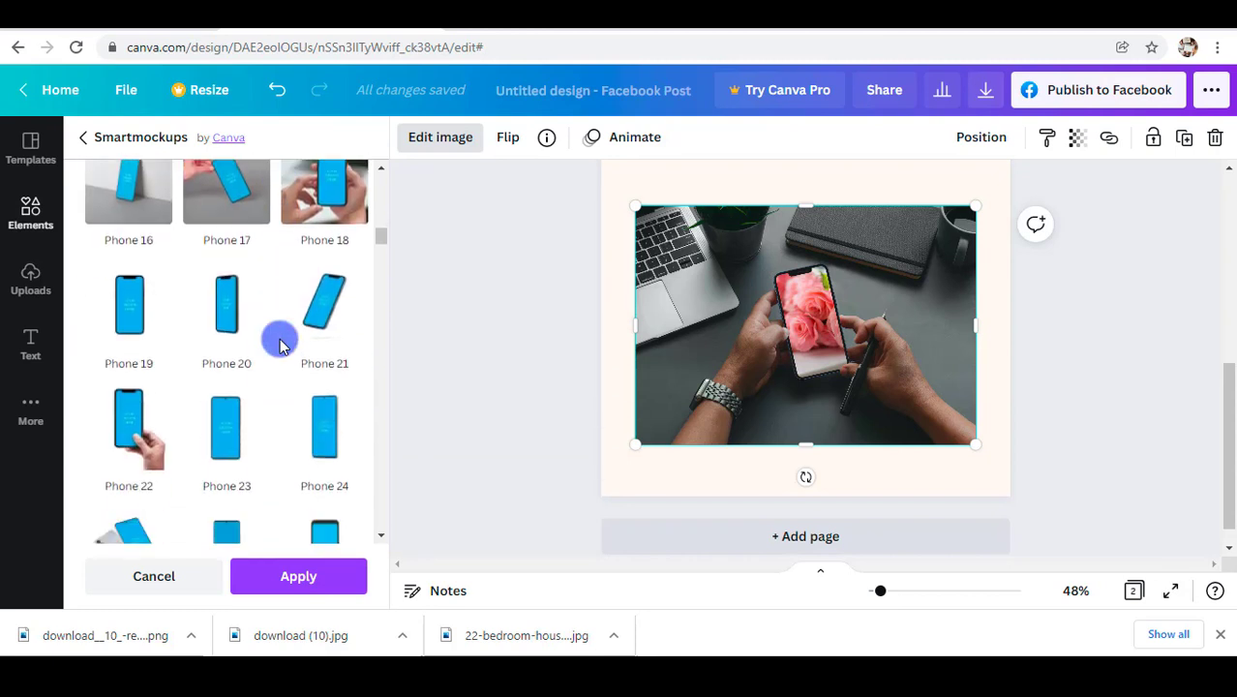
pyautogui.scroll(3, 309, 325)
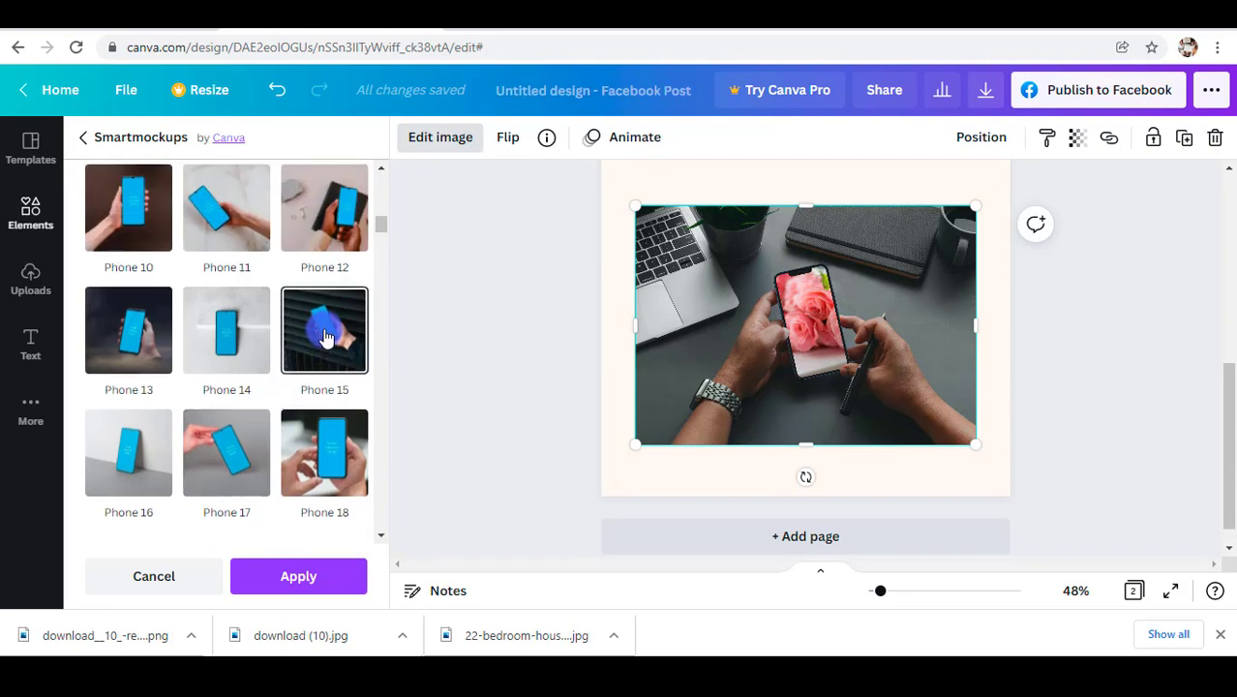
pyautogui.click(324, 330)
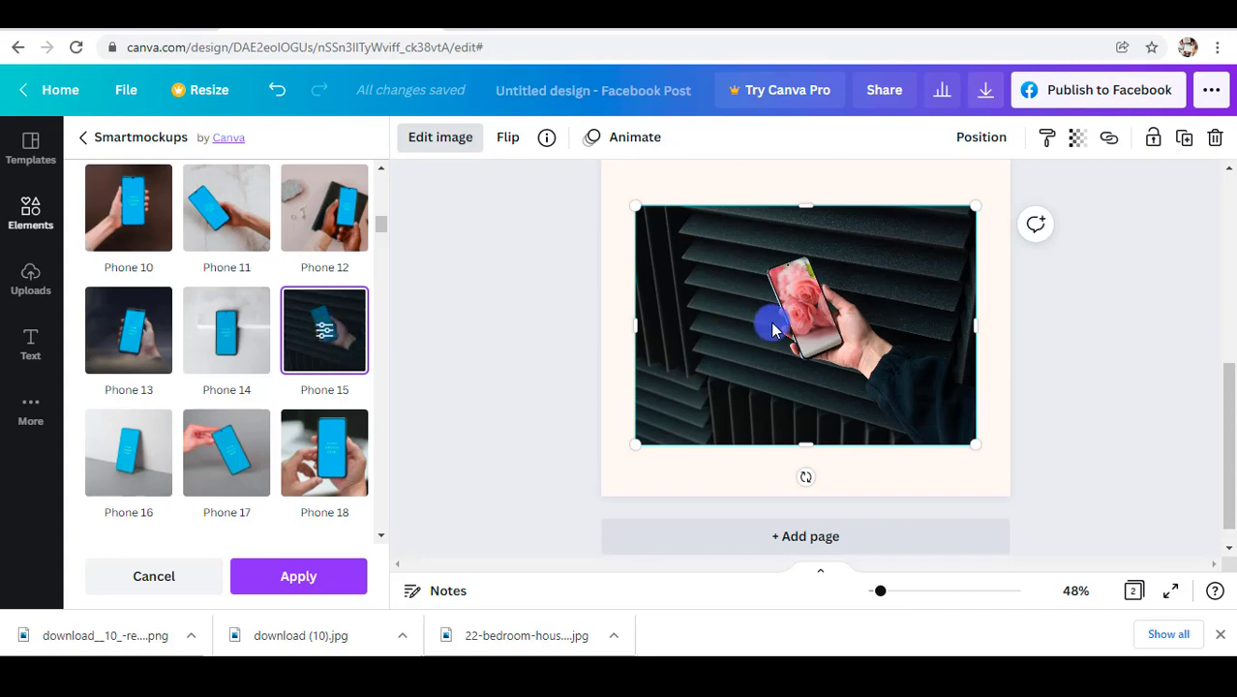
pyautogui.scroll(-1, 664, 366)
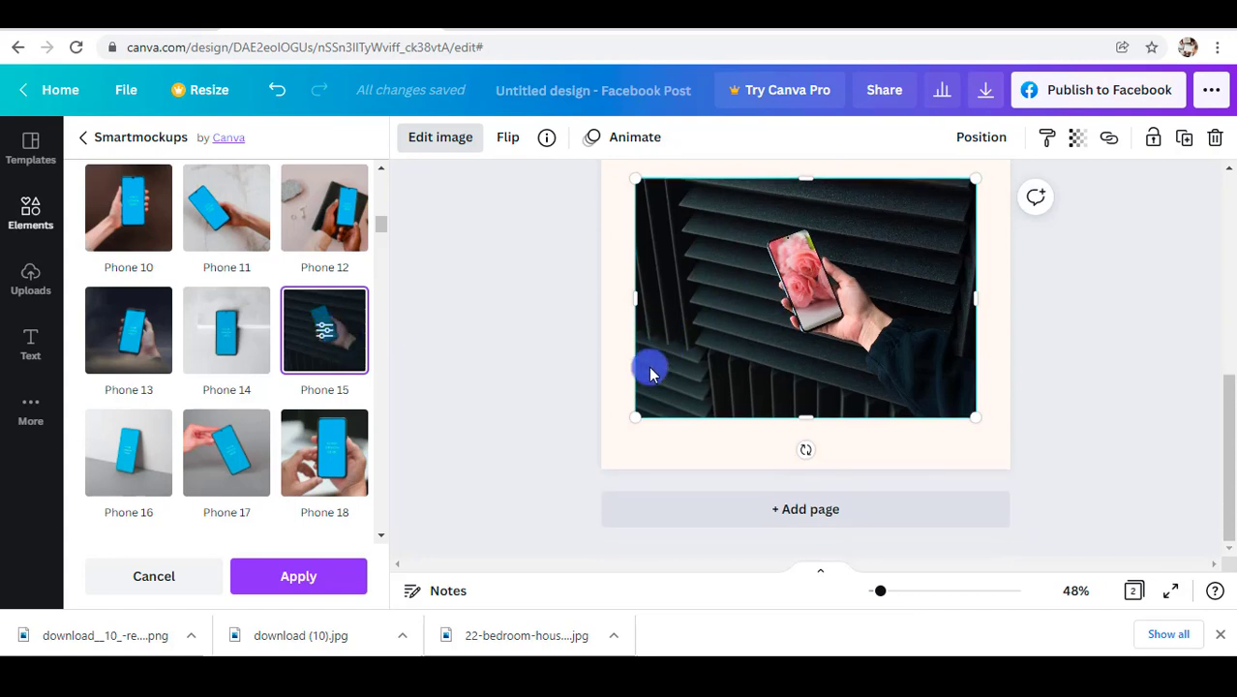
pyautogui.scroll(-4, 268, 473)
pyautogui.scroll(8, 268, 472)
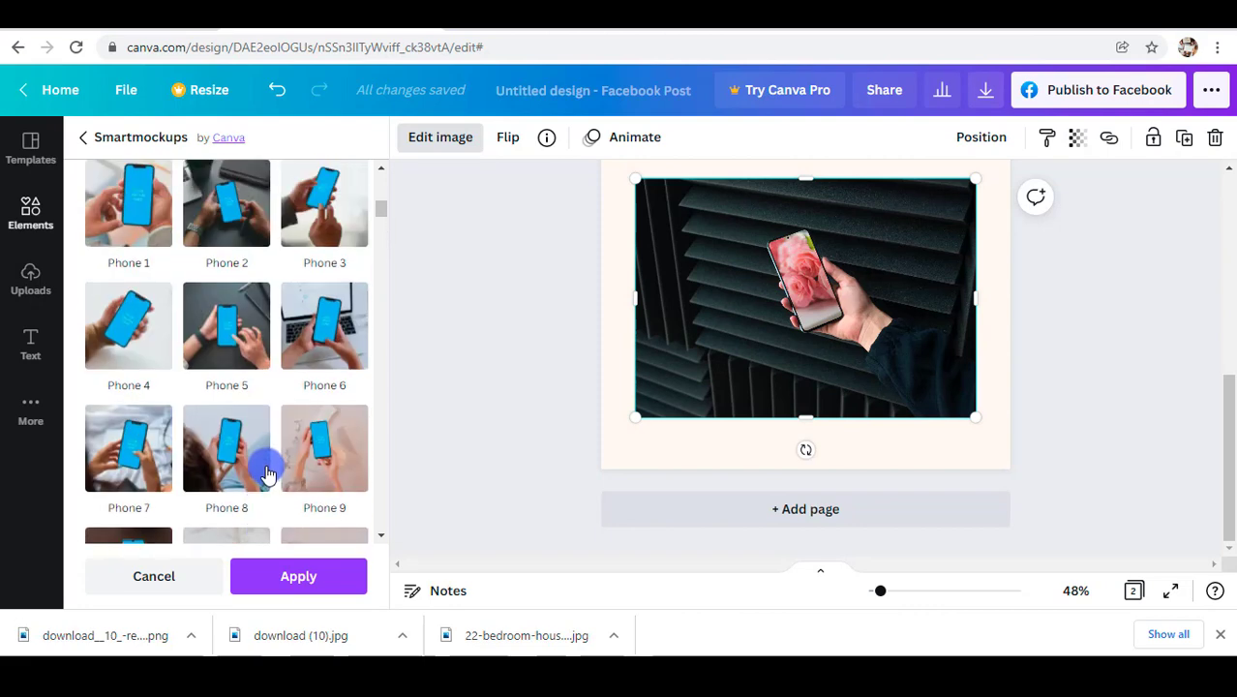
pyautogui.click(155, 575)
# Step: Reopen the full Smartmockups collection and preview the Book 1 mockup on the pink roses photo
pyautogui.scroll(4, 266, 489)
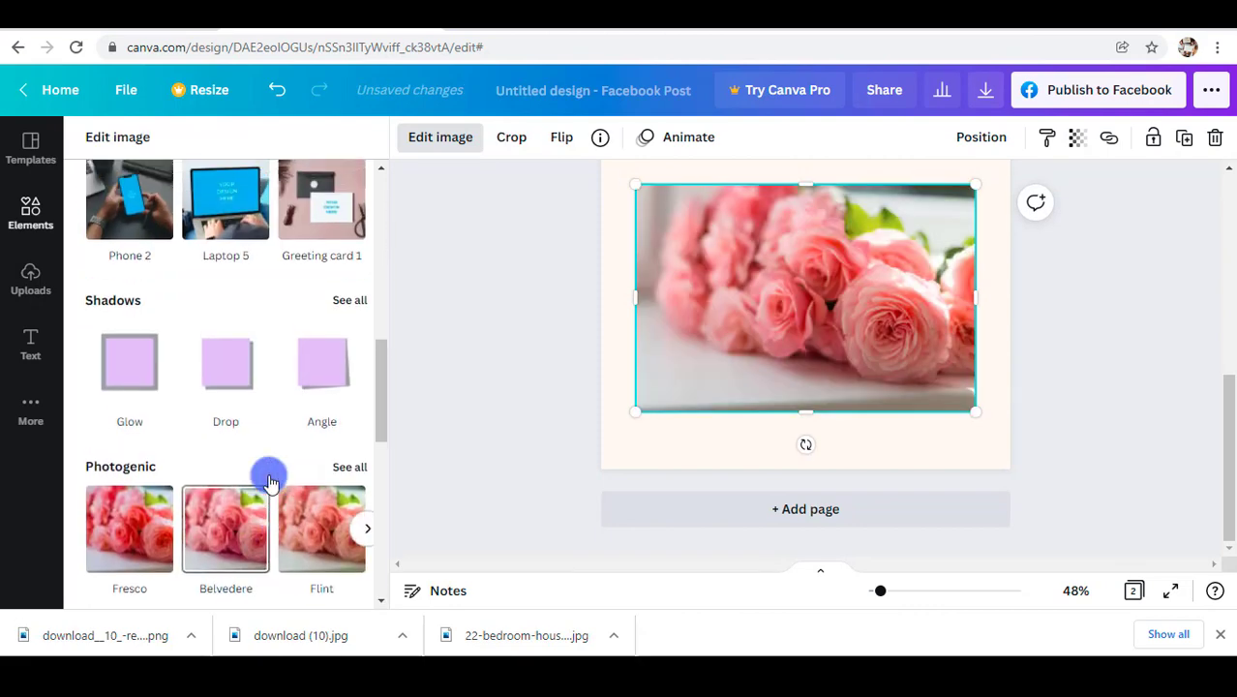
pyautogui.click(348, 462)
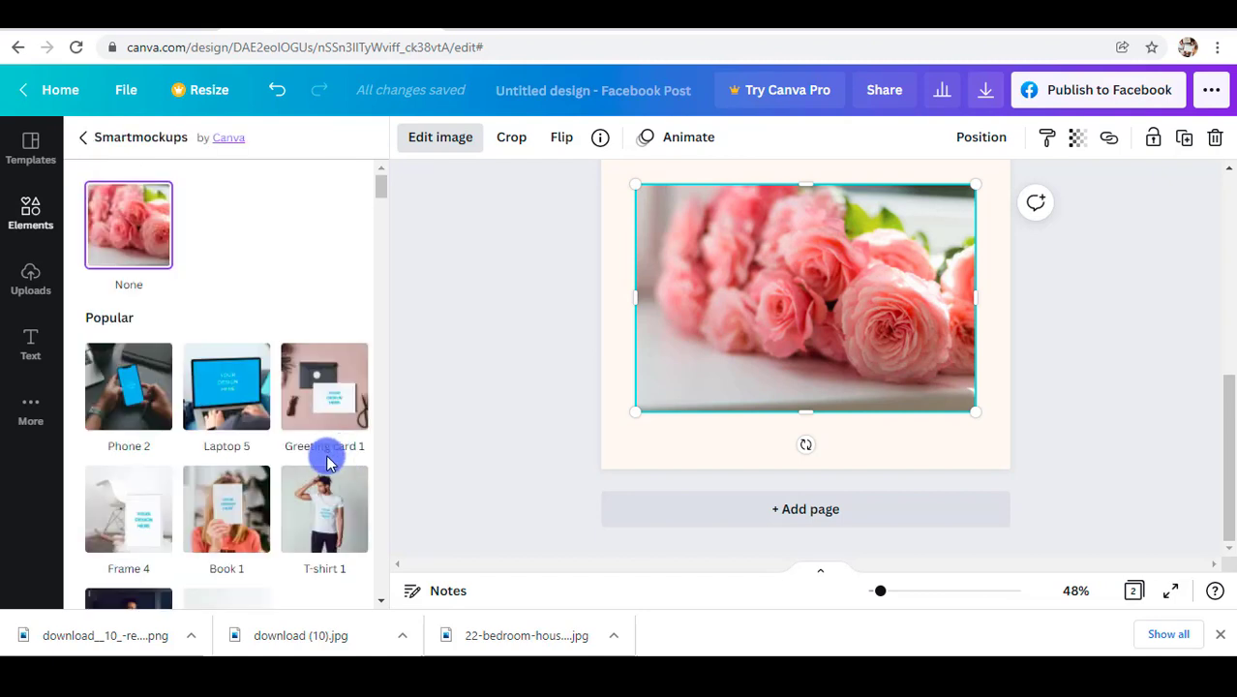
pyautogui.scroll(-1, 327, 461)
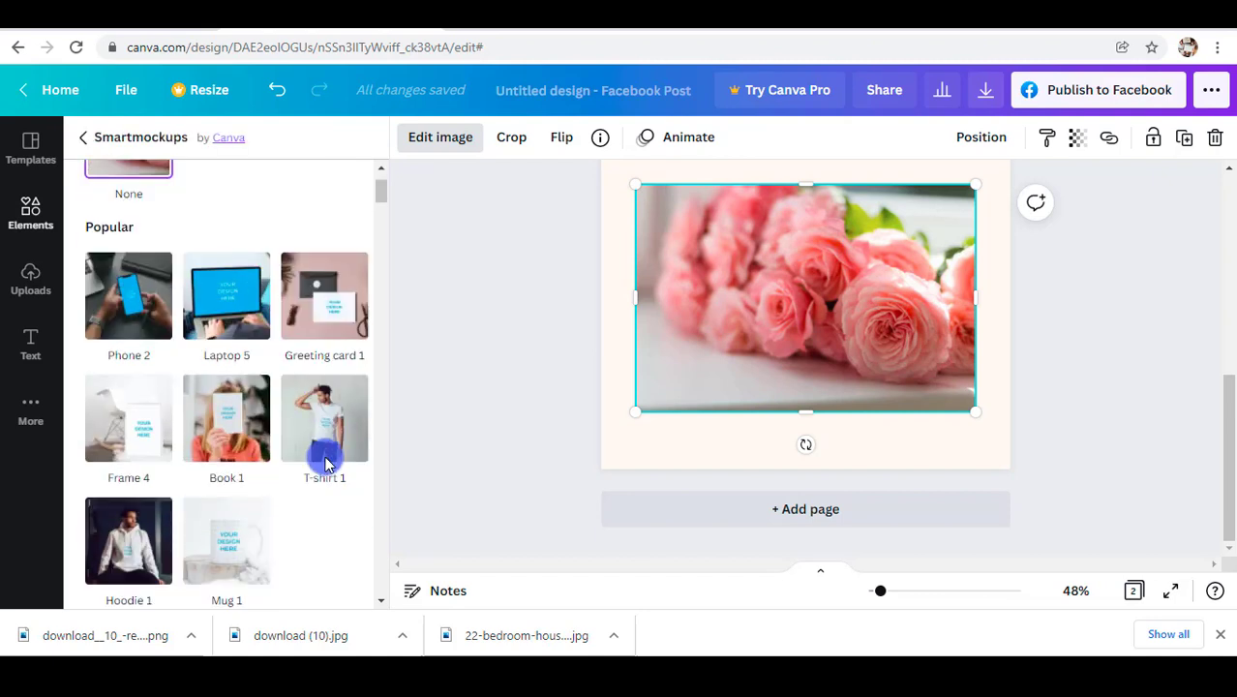
pyautogui.click(232, 426)
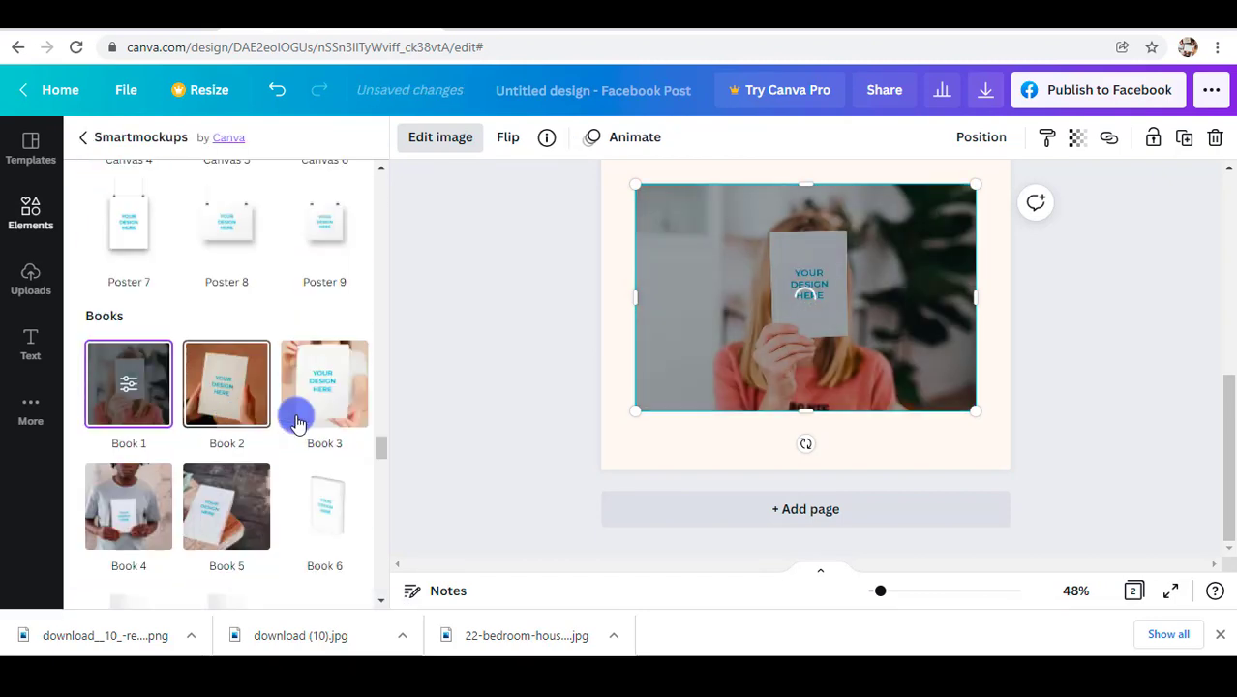
# Step: Look through the book, clothing and mug mockups, and cancel the Book 1 mockup
pyautogui.scroll(-2, 309, 397)
pyautogui.scroll(-2, 250, 359)
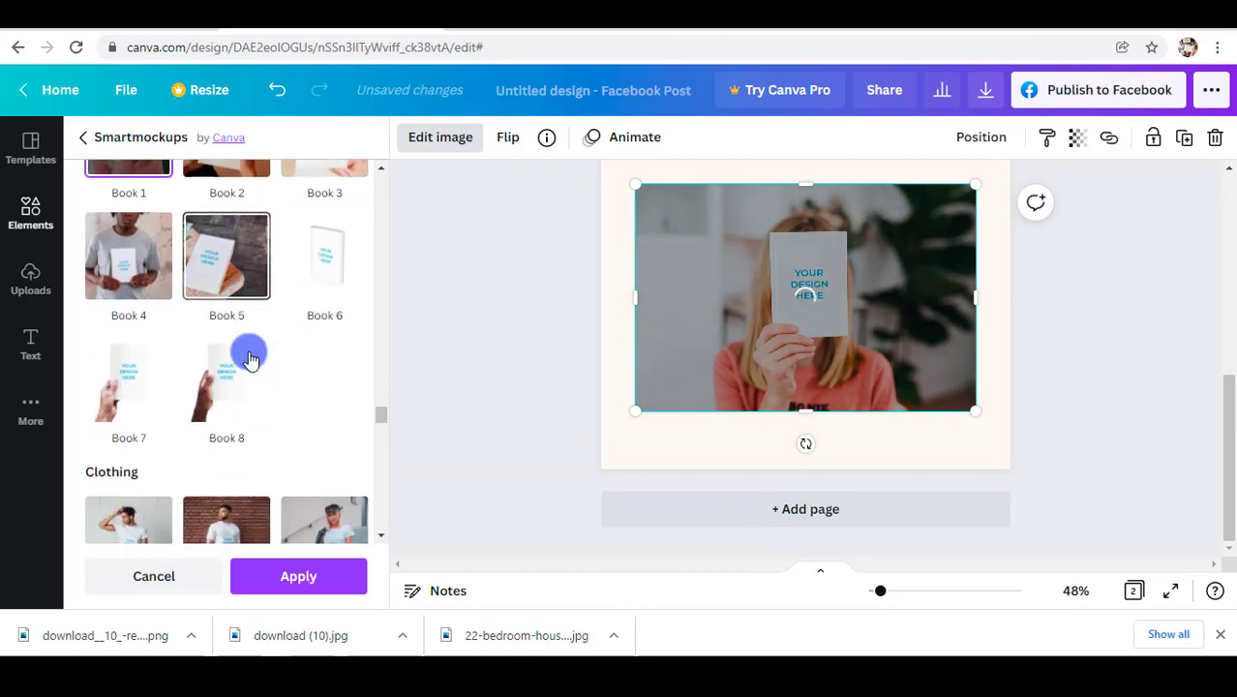
pyautogui.scroll(-8, 265, 304)
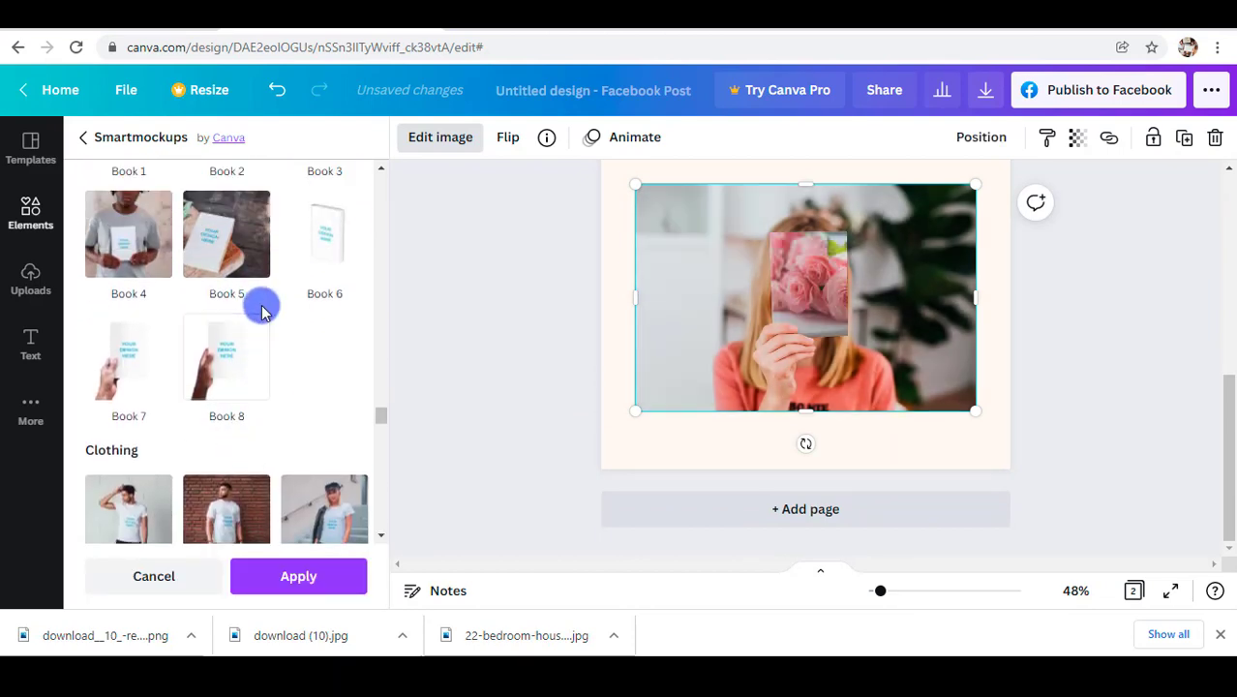
pyautogui.scroll(-3, 265, 329)
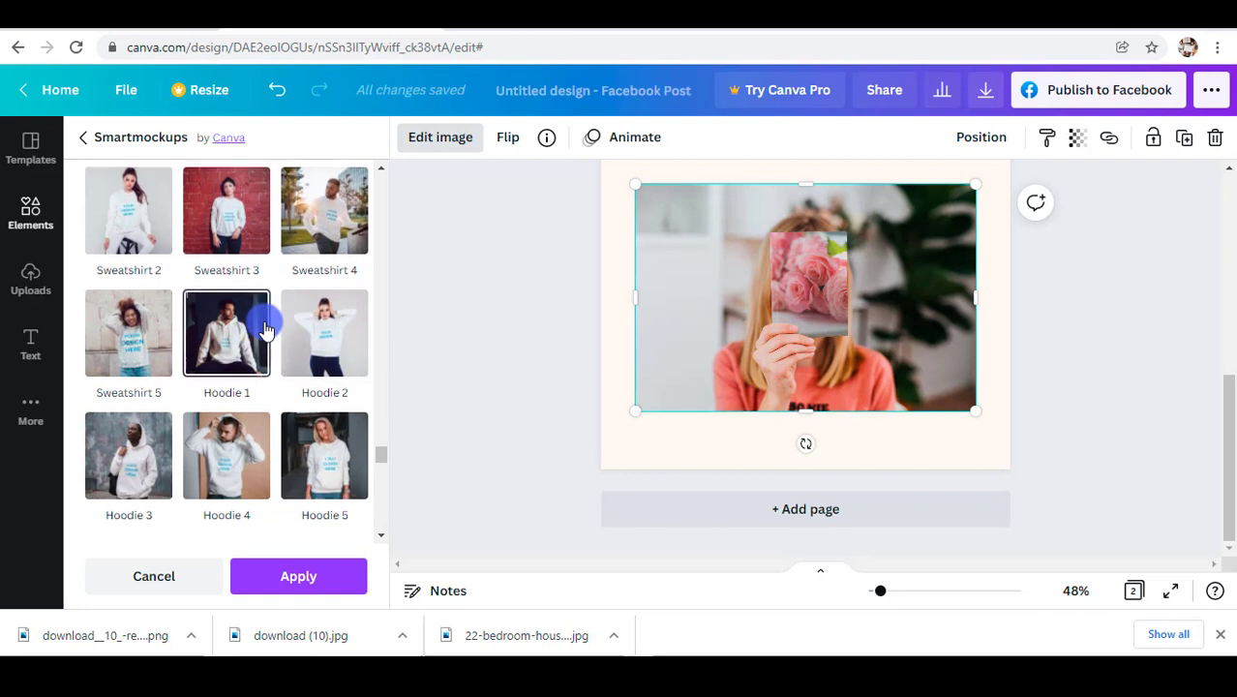
pyautogui.scroll(-8, 265, 329)
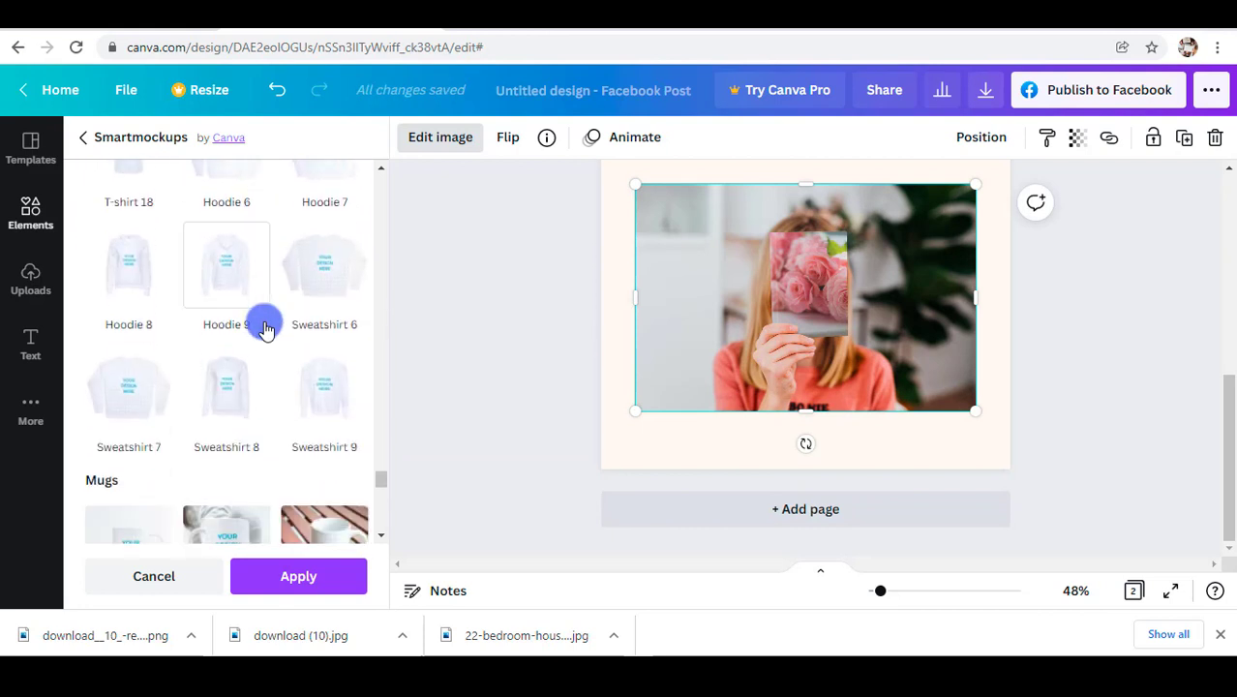
pyautogui.scroll(-5, 266, 329)
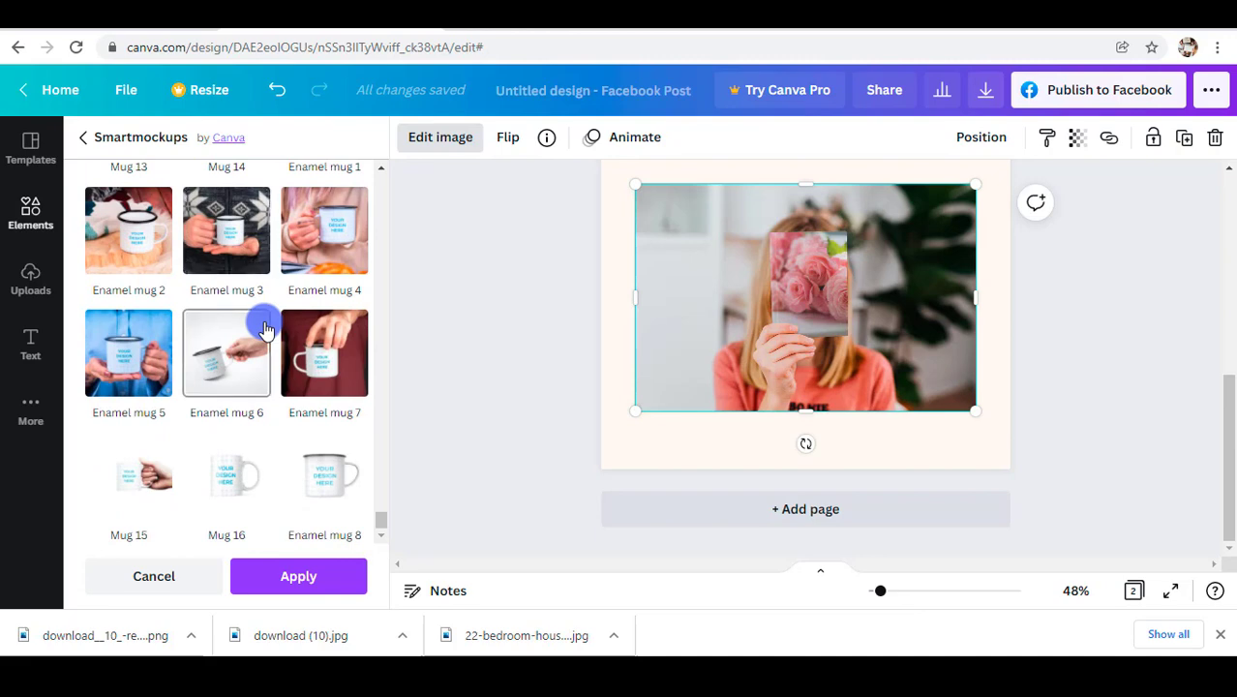
pyautogui.scroll(5, 265, 329)
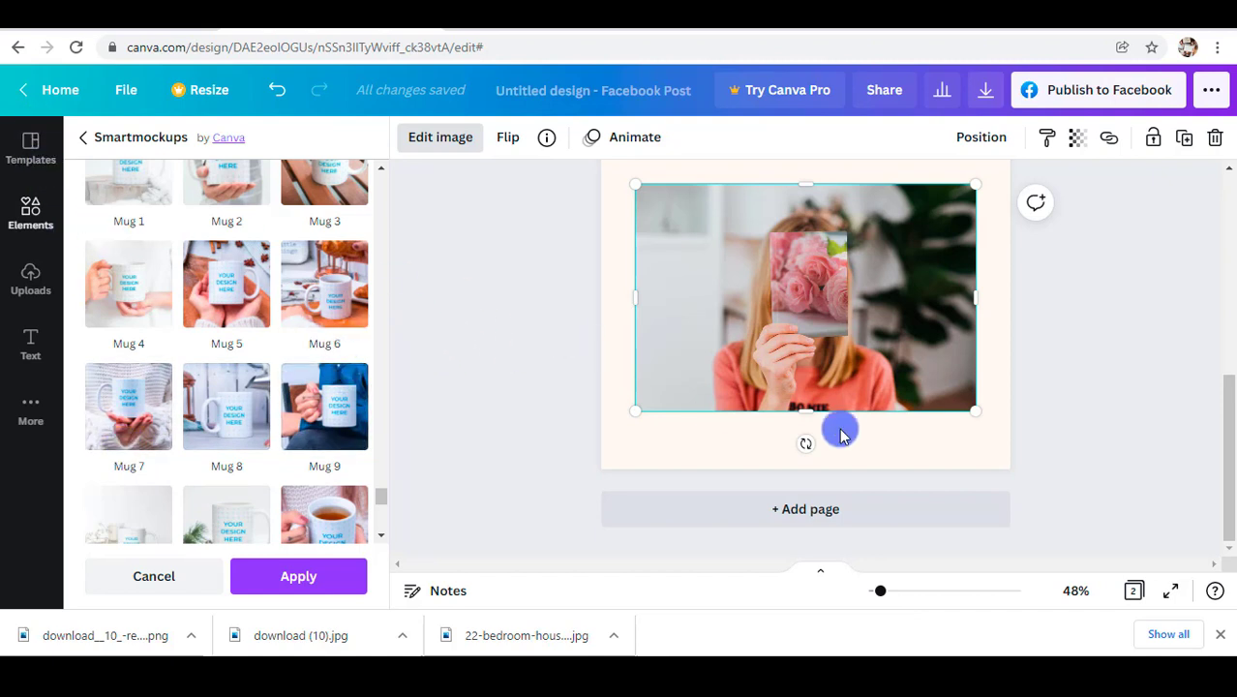
pyautogui.scroll(5, 840, 436)
pyautogui.click(152, 573)
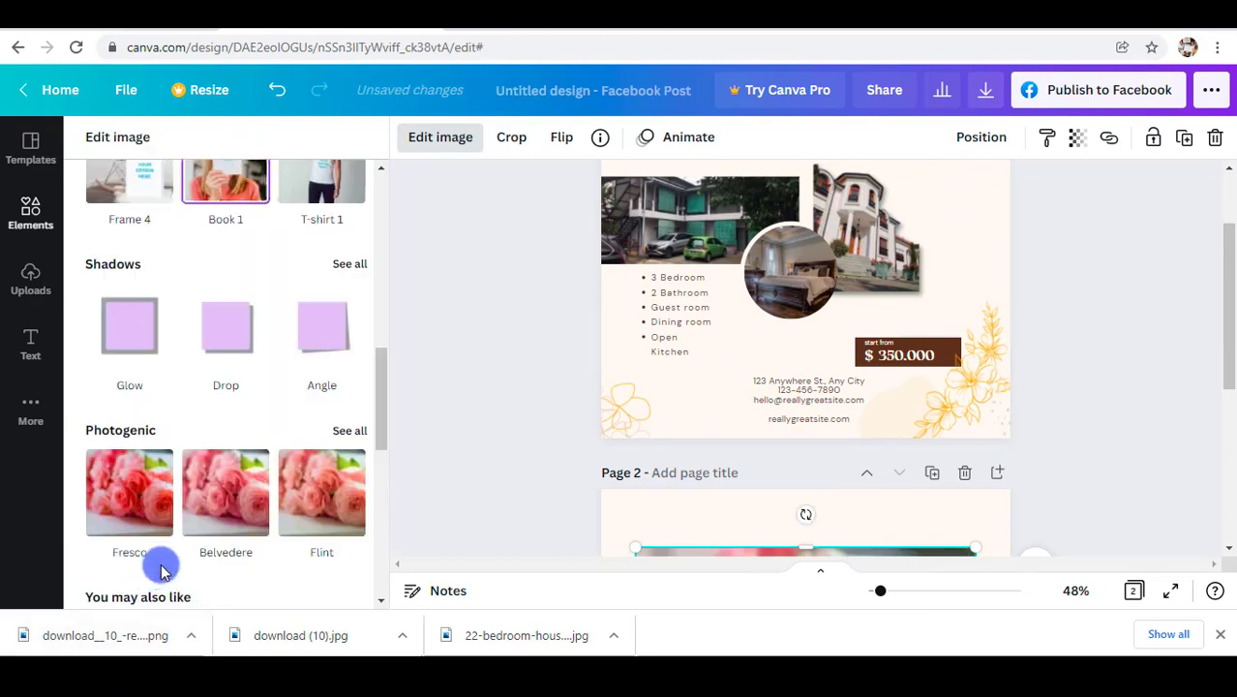
# Step: Look over the additional image effects and apply the Afterglow filter to the pink roses photo
pyautogui.scroll(-5, 270, 361)
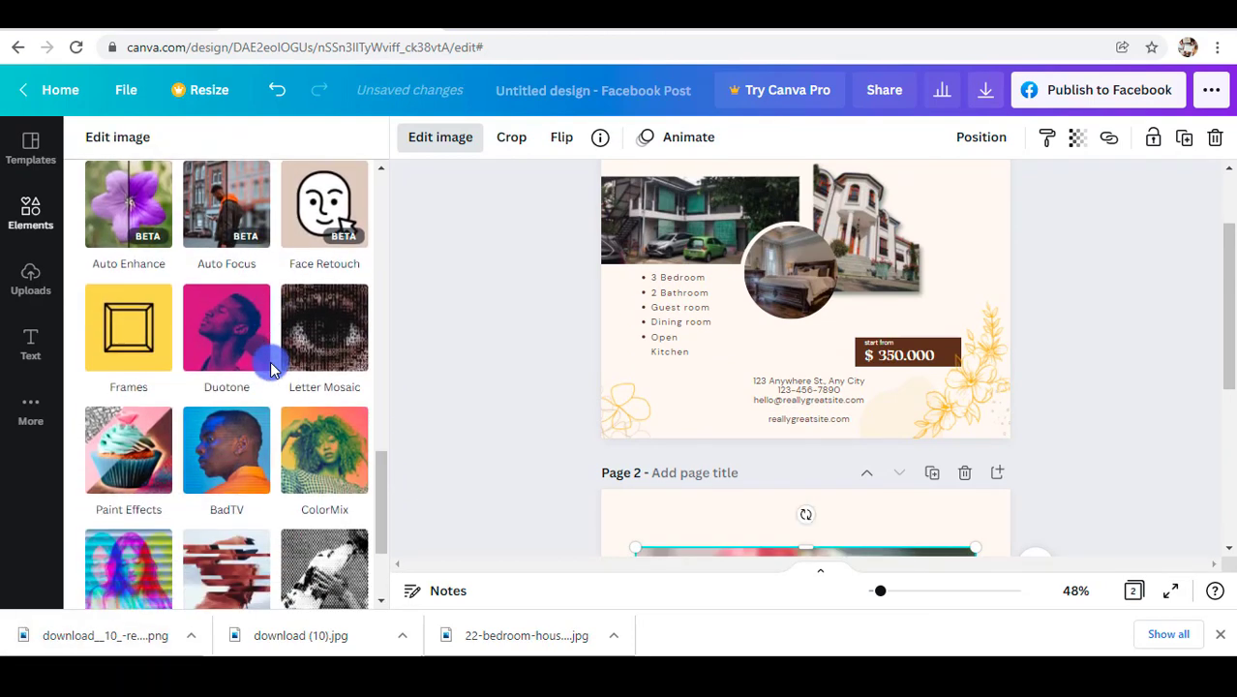
pyautogui.scroll(2, 270, 361)
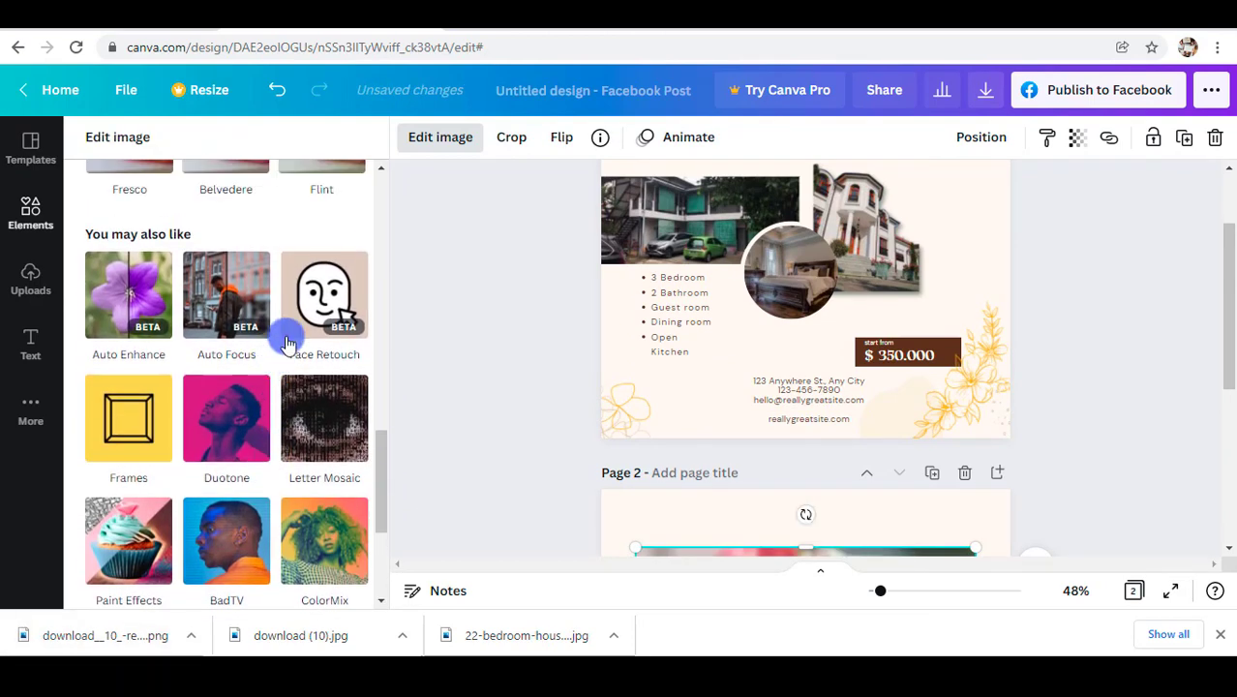
pyautogui.scroll(2, 289, 345)
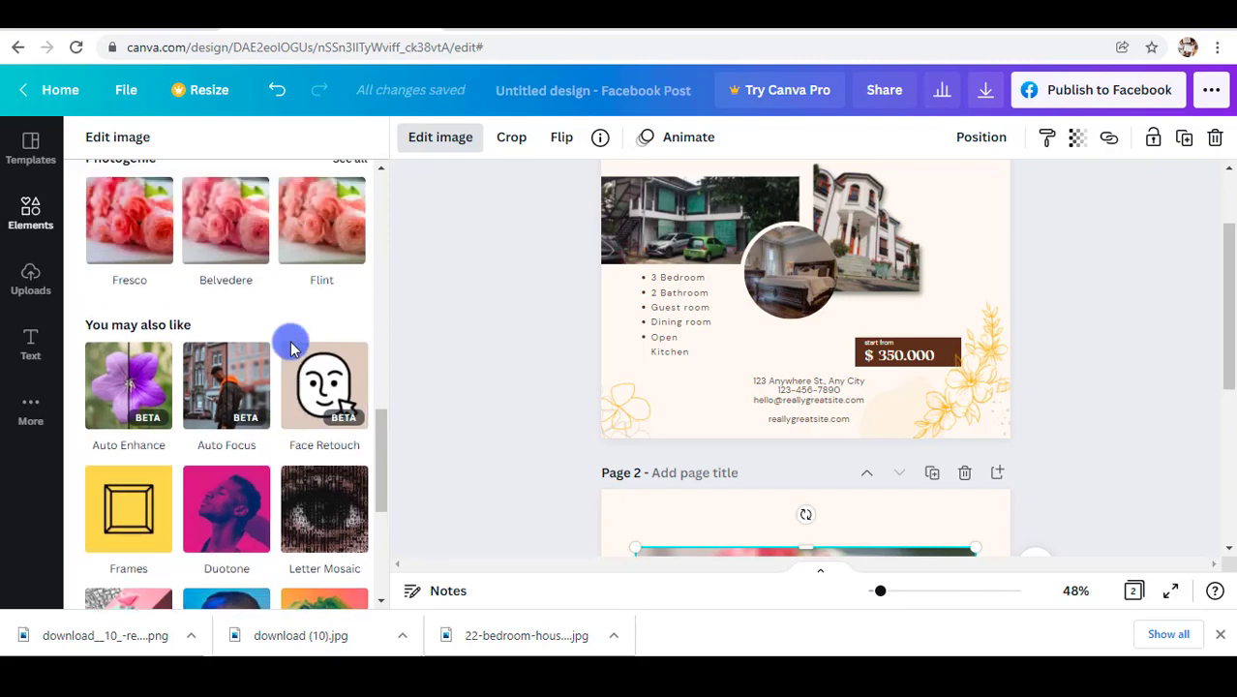
pyautogui.scroll(-2, 291, 347)
pyautogui.scroll(-2, 293, 348)
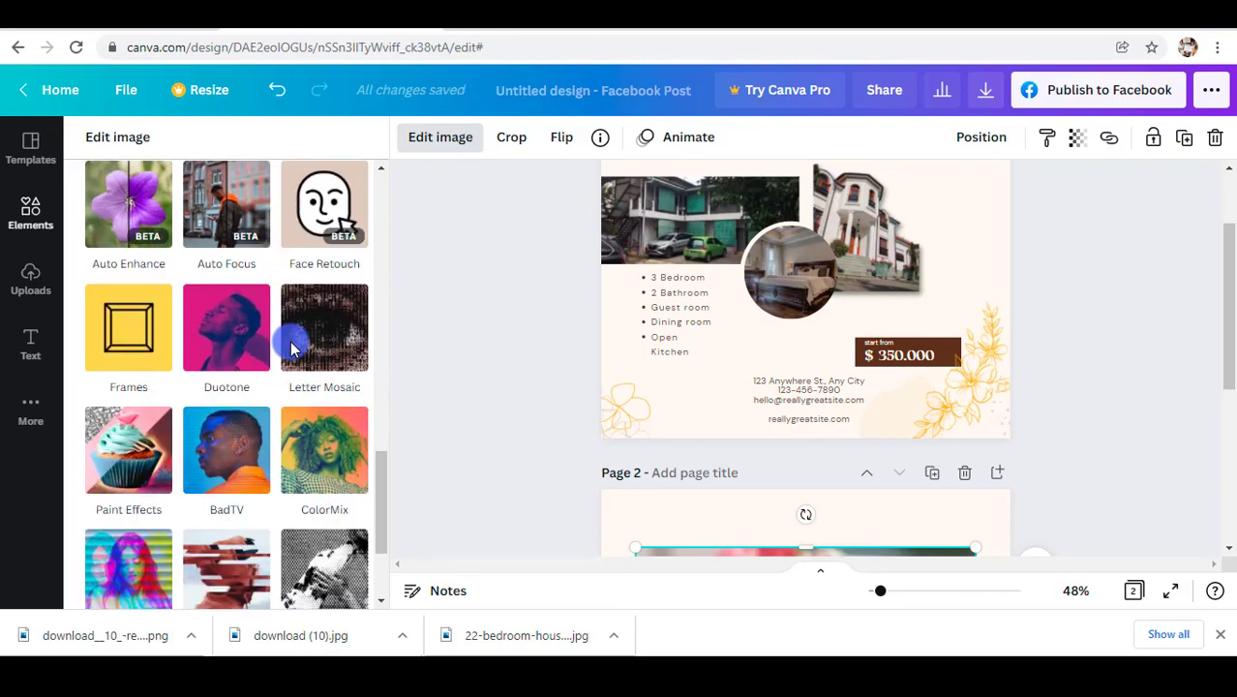
pyautogui.scroll(12, 293, 348)
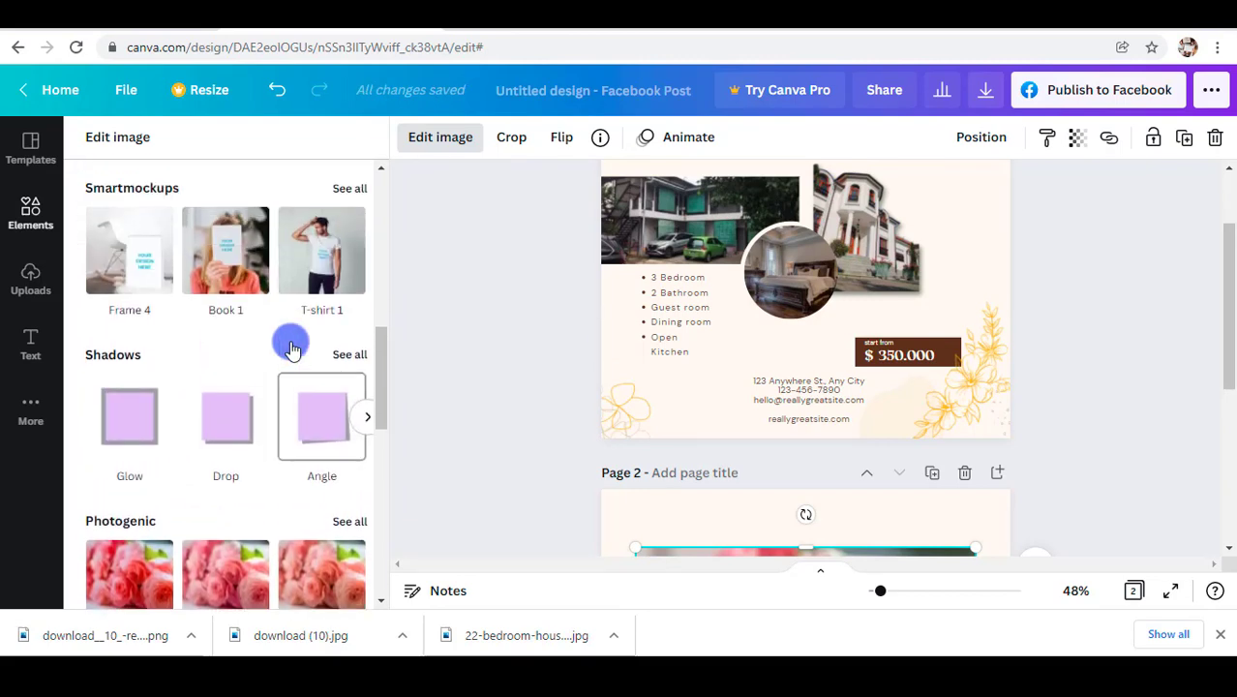
pyautogui.scroll(4, 294, 348)
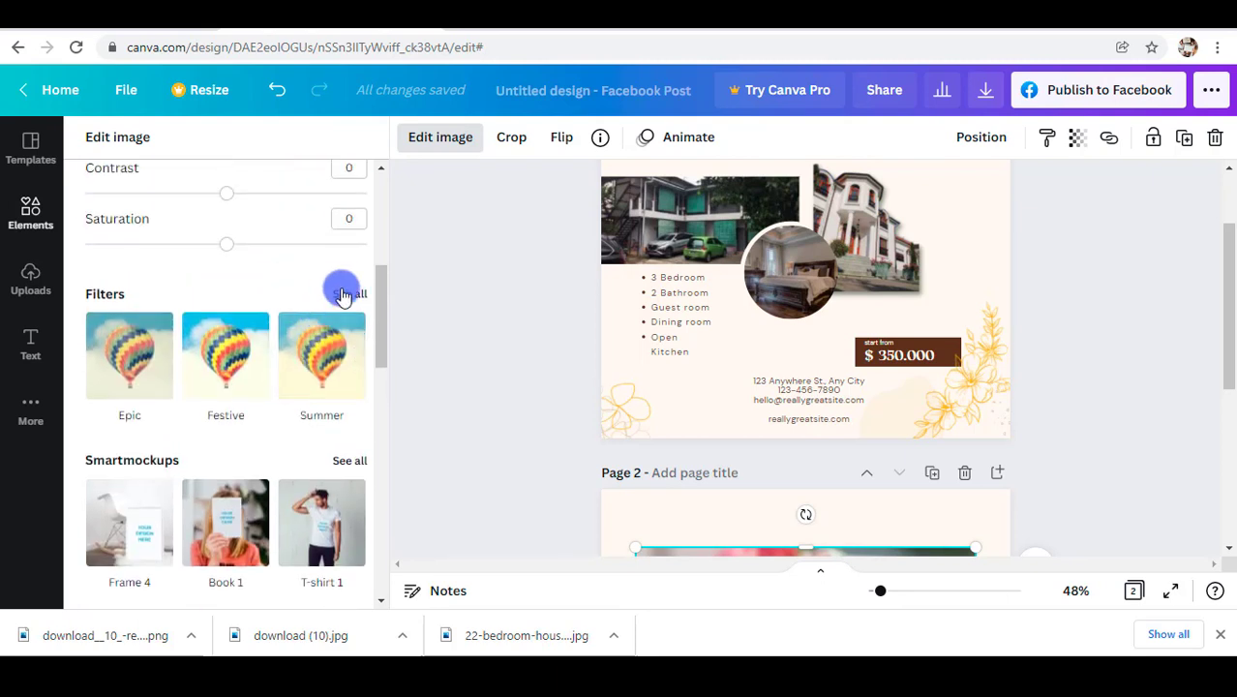
pyautogui.click(346, 295)
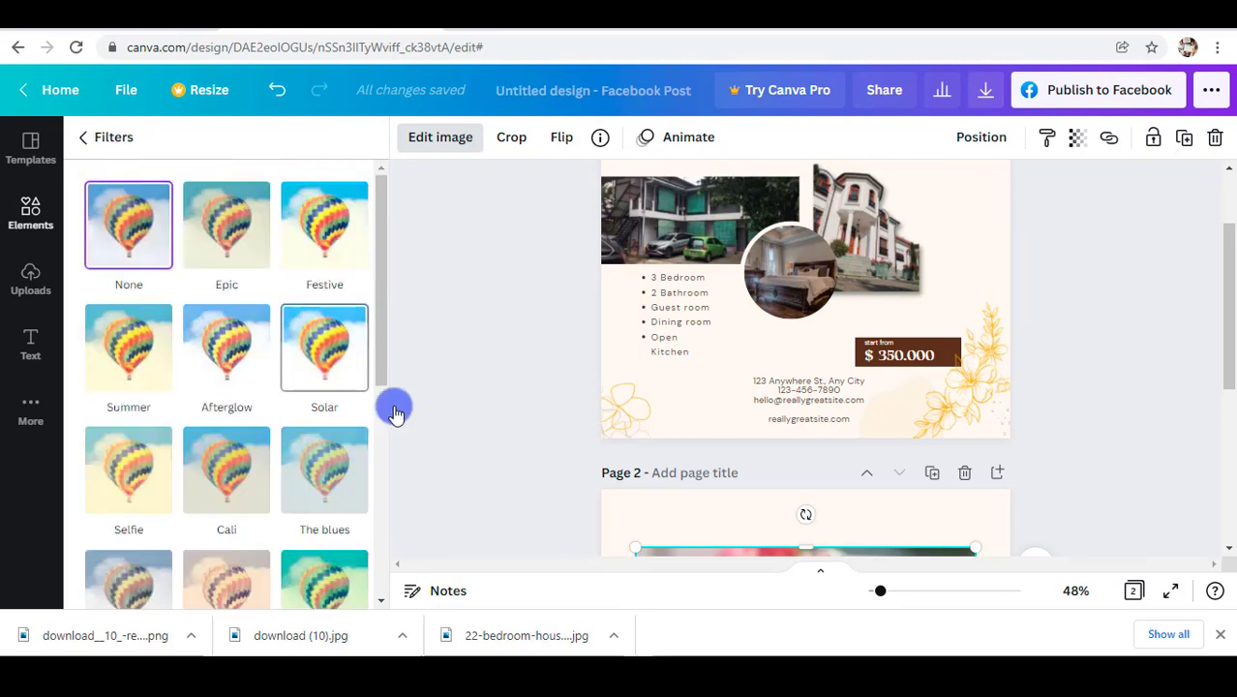
pyautogui.scroll(-5, 682, 417)
pyautogui.click(309, 473)
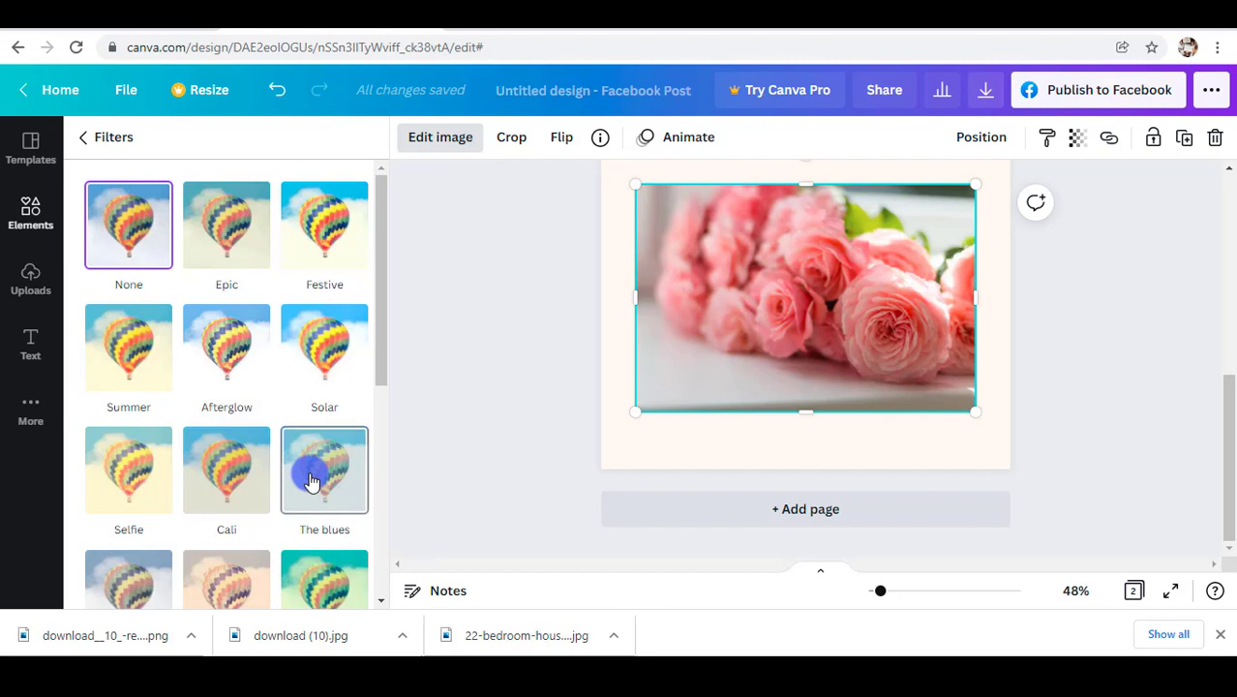
pyautogui.click(243, 356)
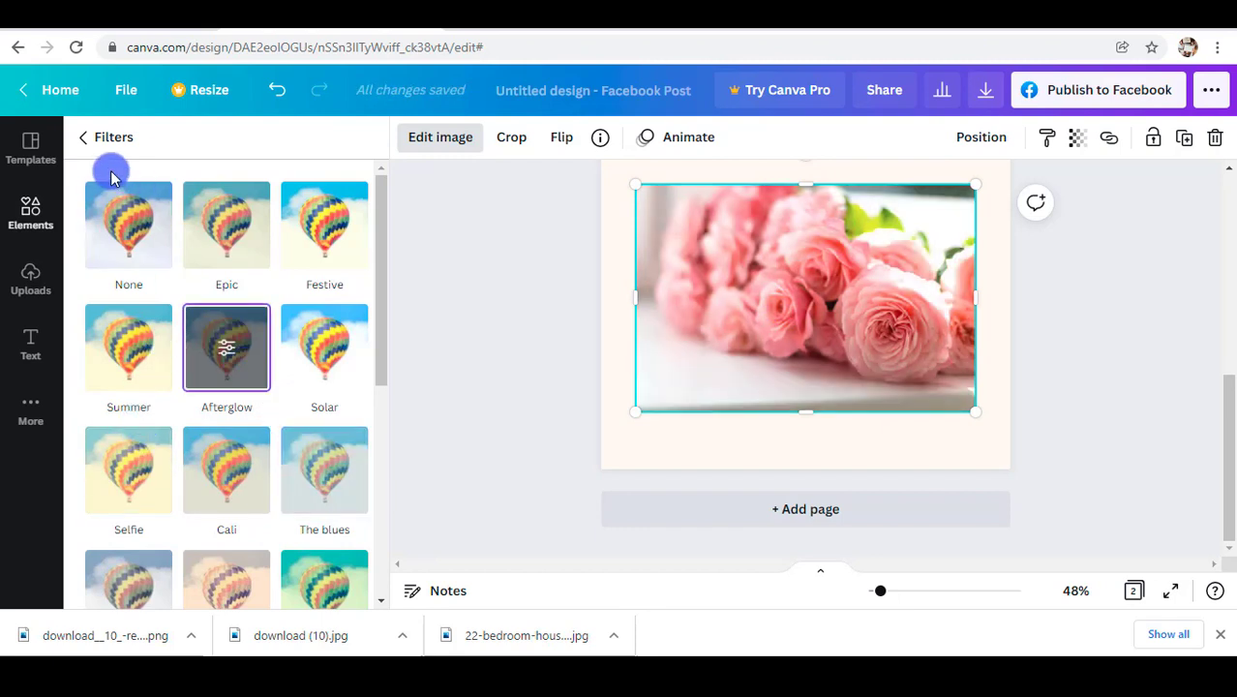
pyautogui.click(81, 141)
# Step: Preview the Photogenic effects Fresco, Belvedere and Flint on the pink roses photo and cancel them
pyautogui.scroll(-5, 207, 331)
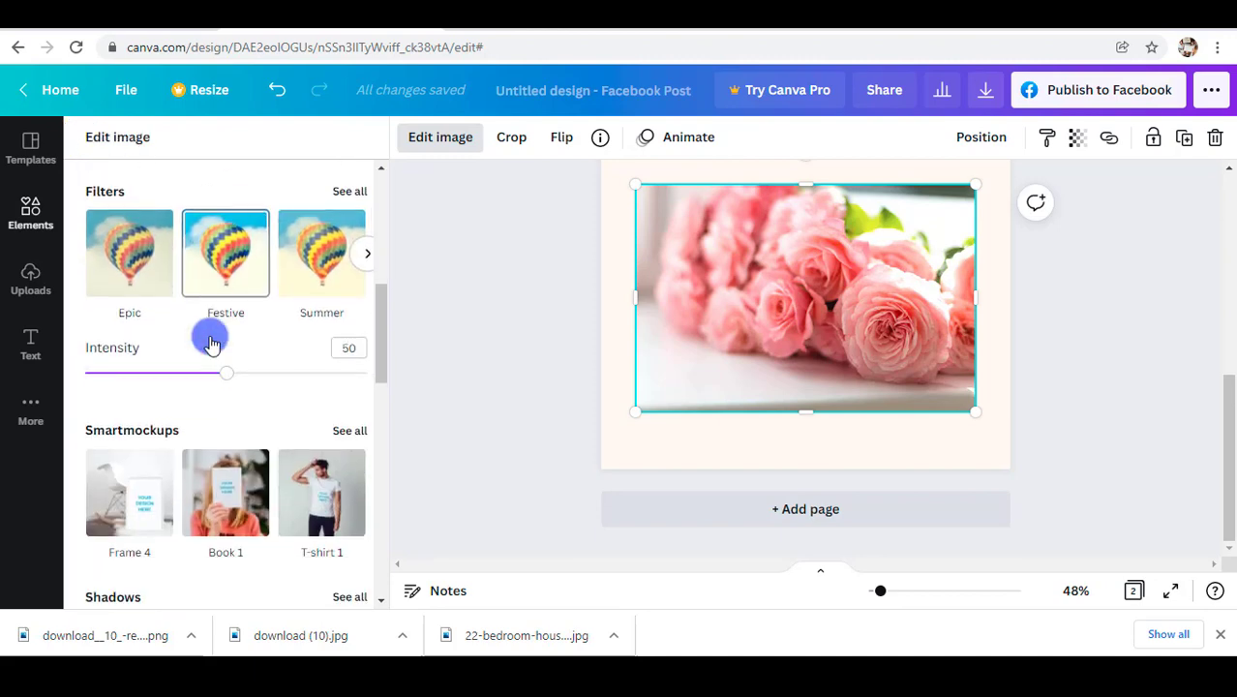
pyautogui.scroll(-3, 210, 342)
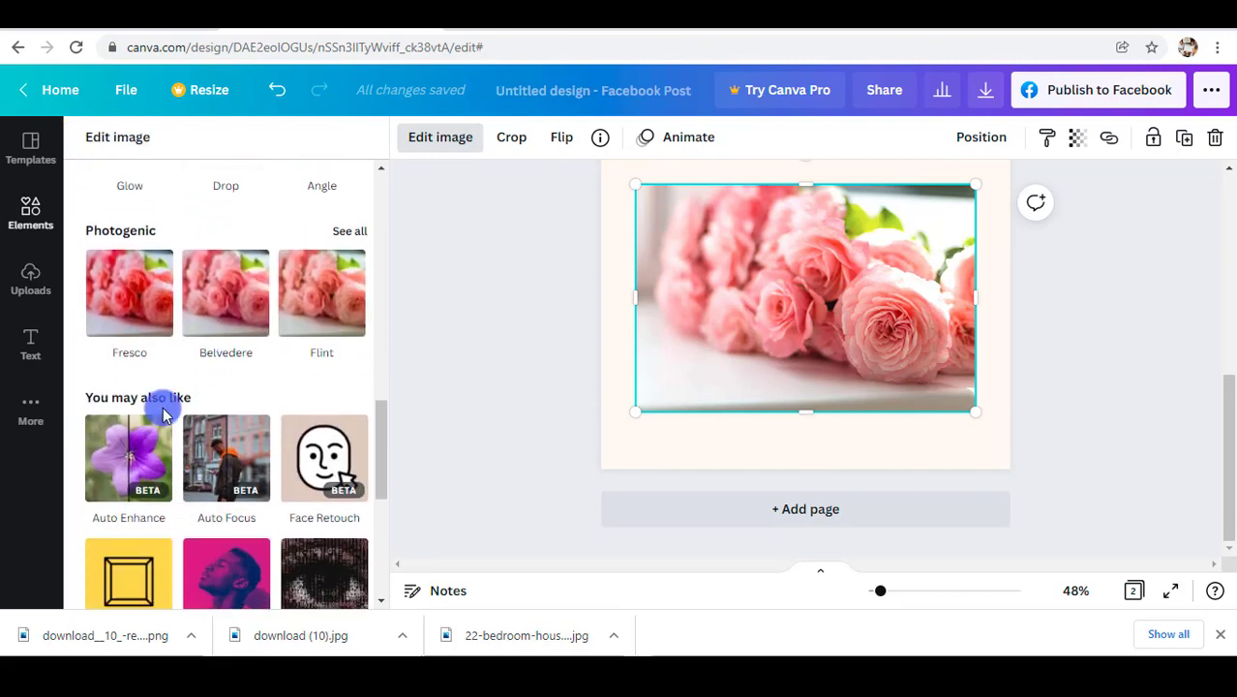
pyautogui.click(352, 231)
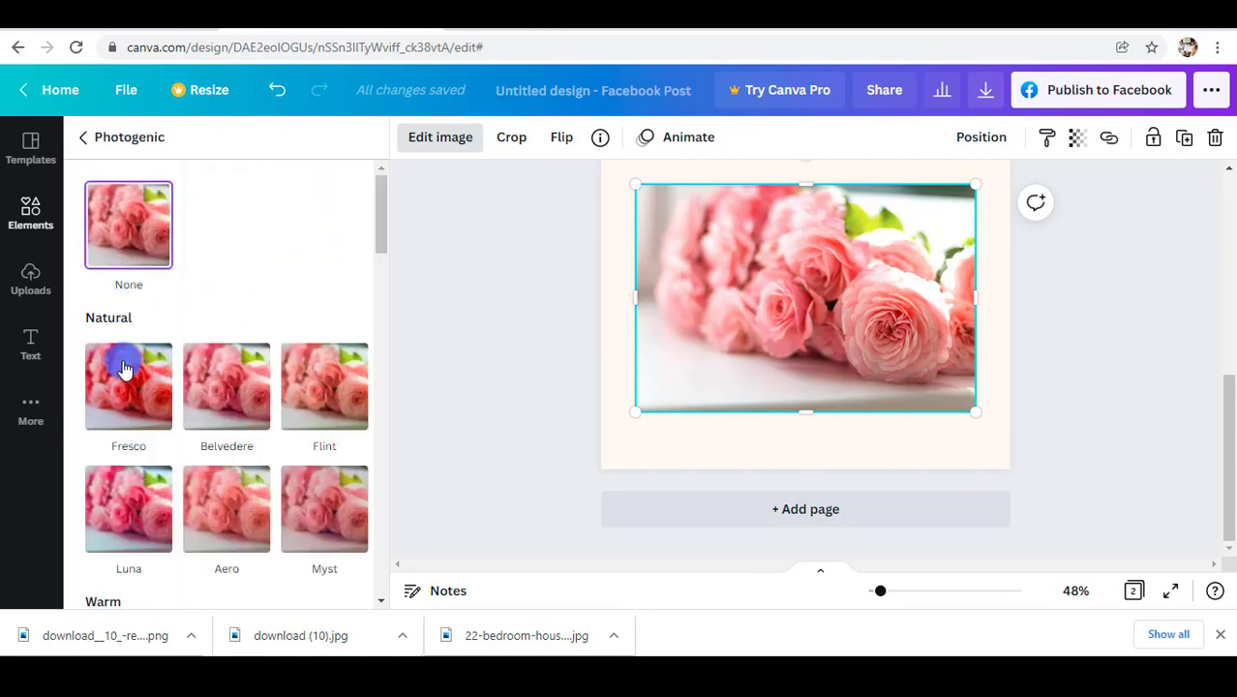
pyautogui.click(129, 389)
pyautogui.click(210, 408)
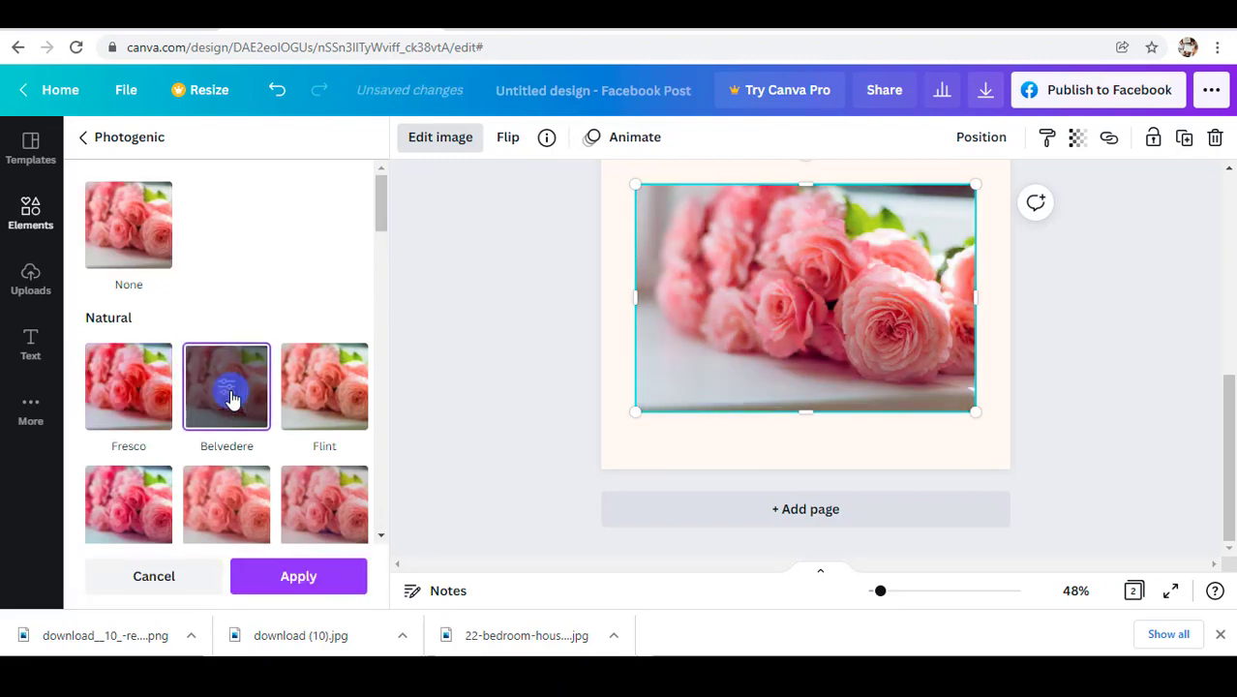
pyautogui.click(310, 402)
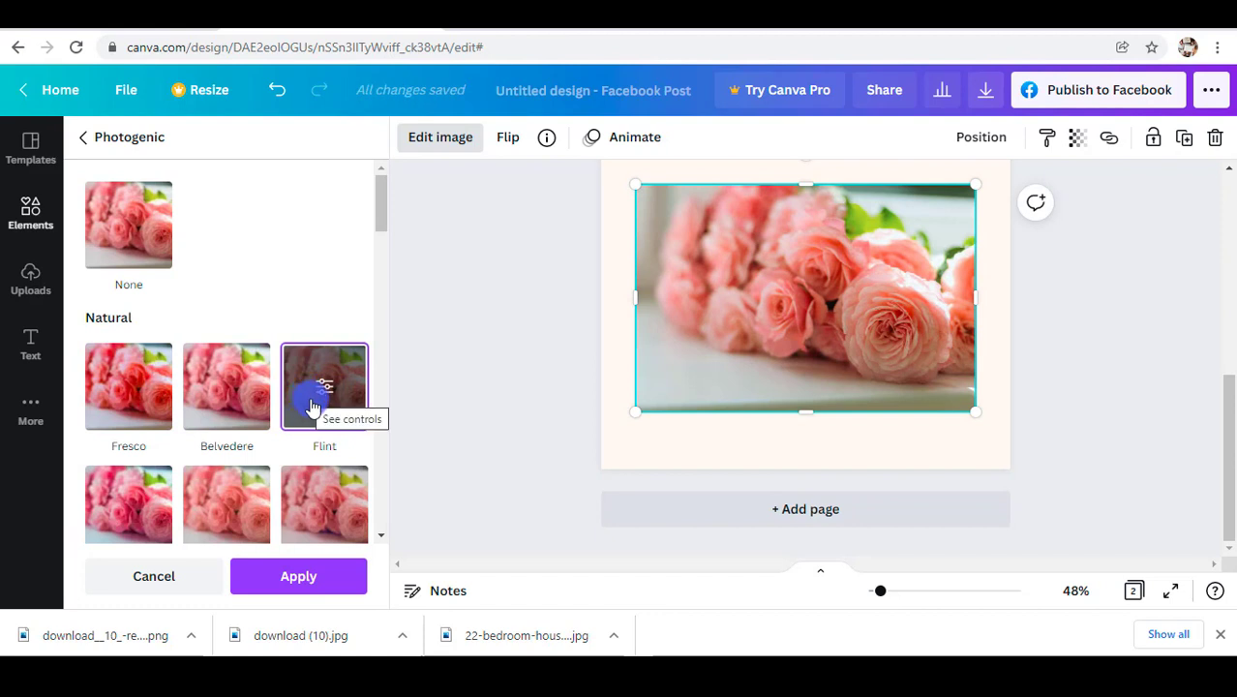
pyautogui.click(140, 579)
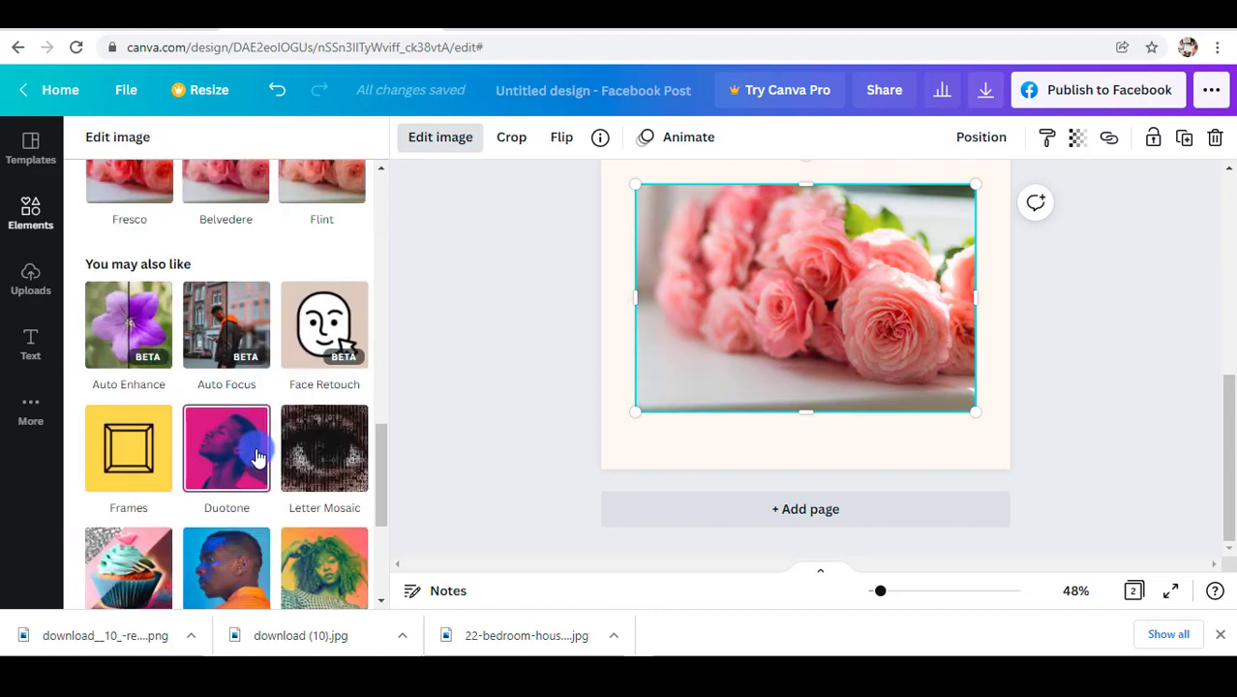
# Step: Try Auto Enhance at intensity 53 on the pink roses photo and cancel it
pyautogui.scroll(-1, 256, 442)
pyautogui.scroll(1, 263, 431)
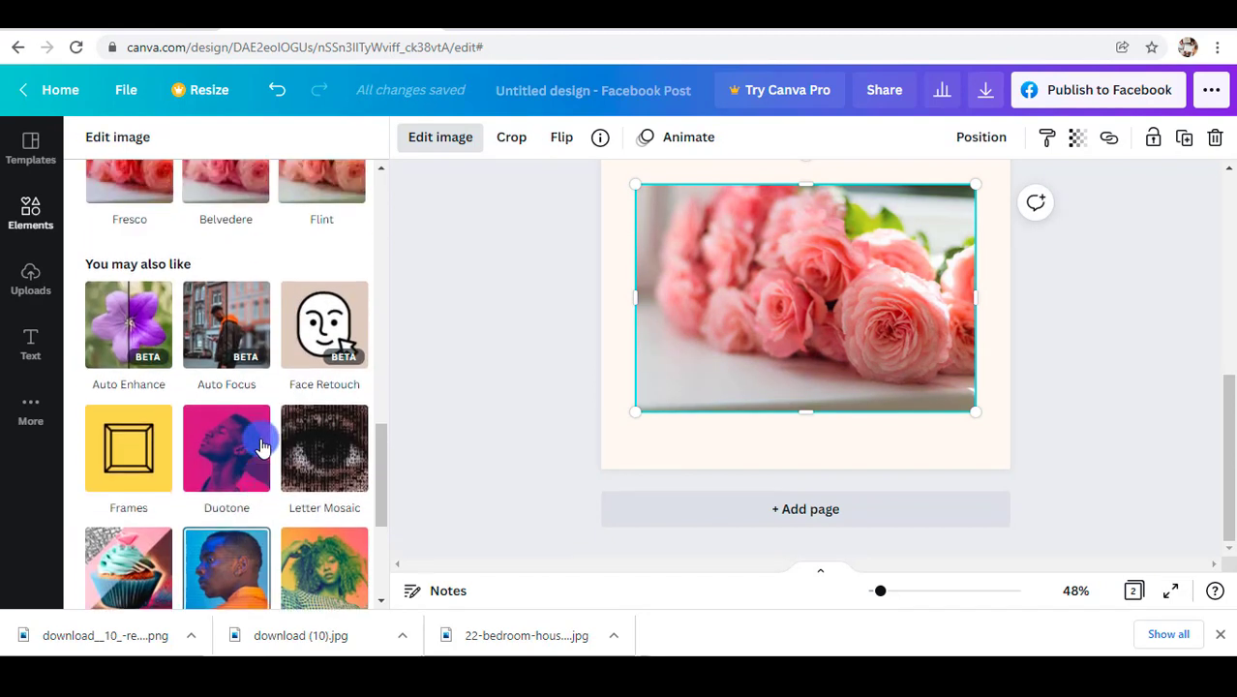
pyautogui.click(218, 337)
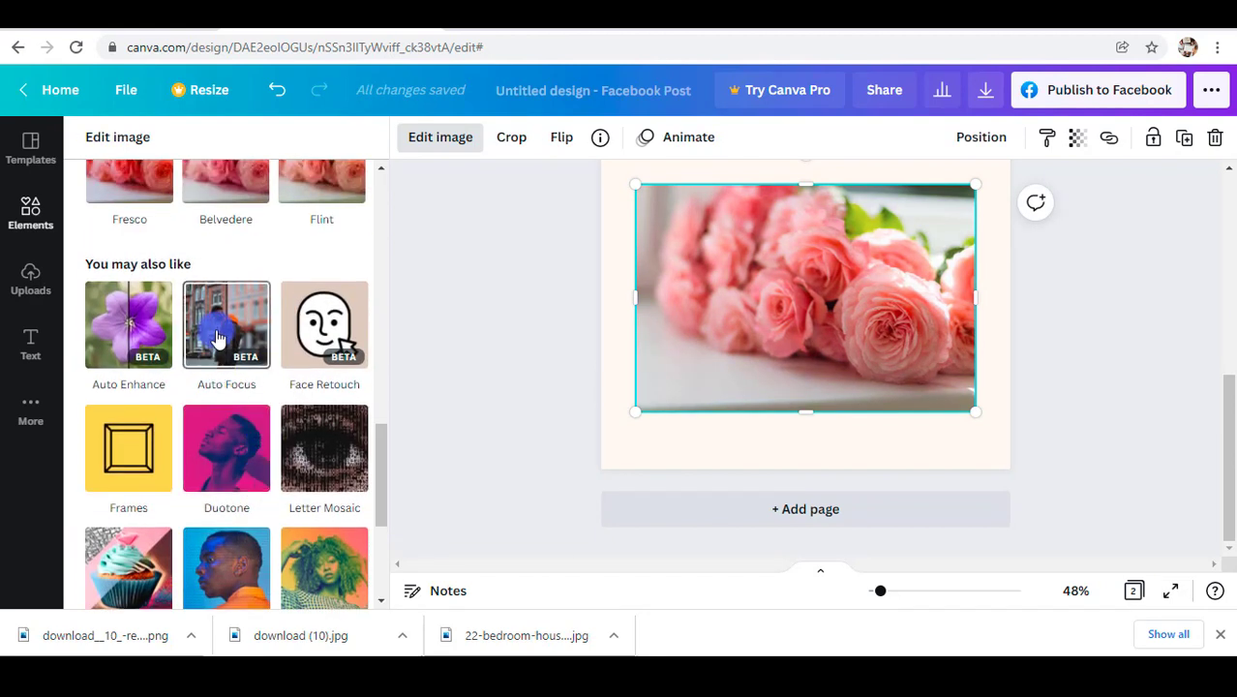
pyautogui.click(150, 335)
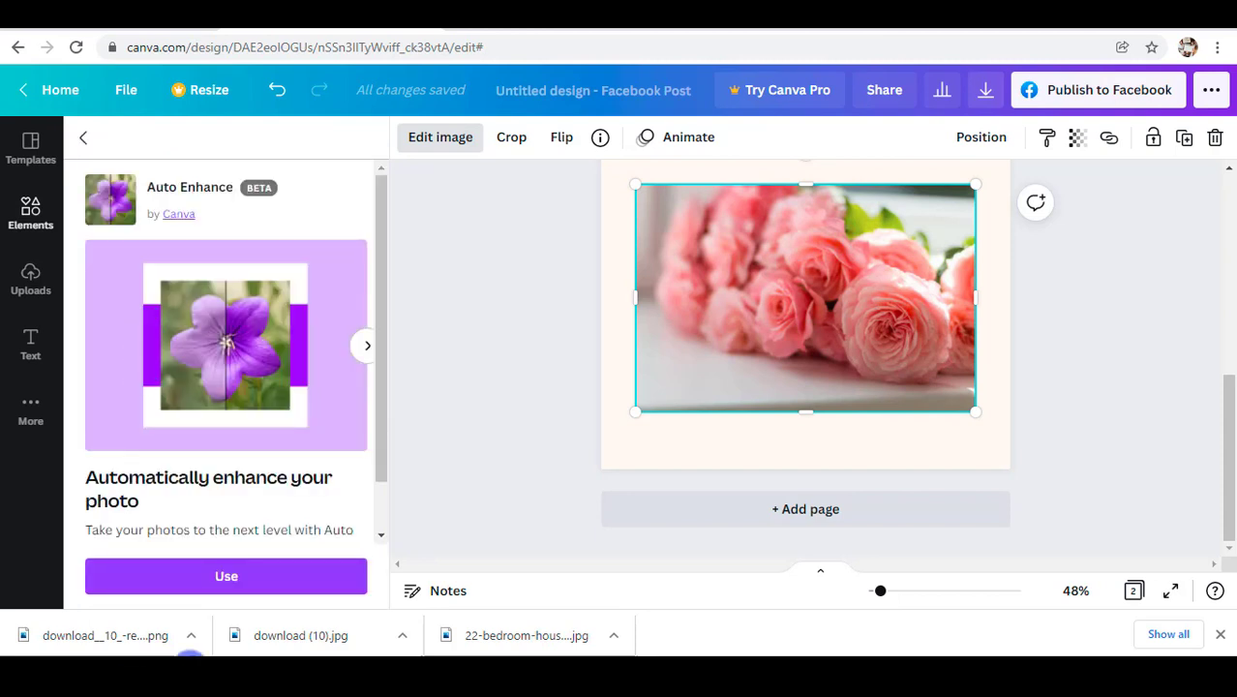
pyautogui.click(254, 579)
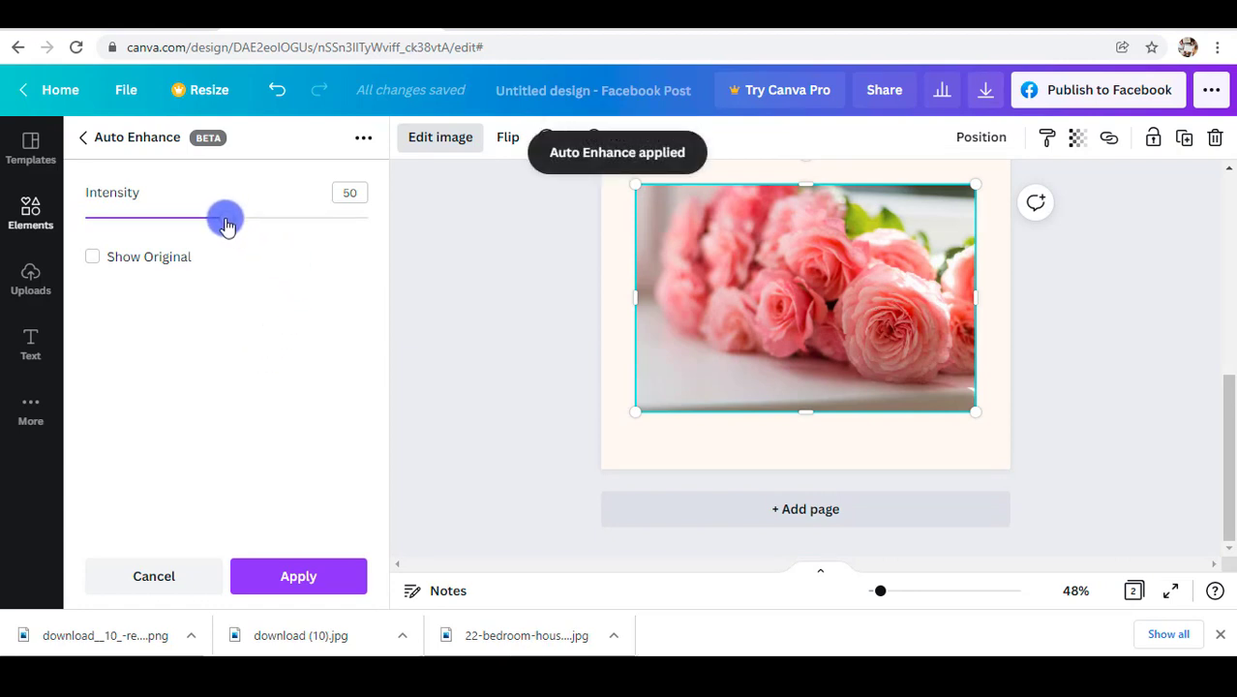
pyautogui.moveTo(230, 223)
pyautogui.mouseDown()
pyautogui.moveTo(366, 223)
pyautogui.moveTo(89, 238)
pyautogui.moveTo(125, 223)
pyautogui.moveTo(235, 243)
pyautogui.moveTo(235, 232)
pyautogui.mouseUp()
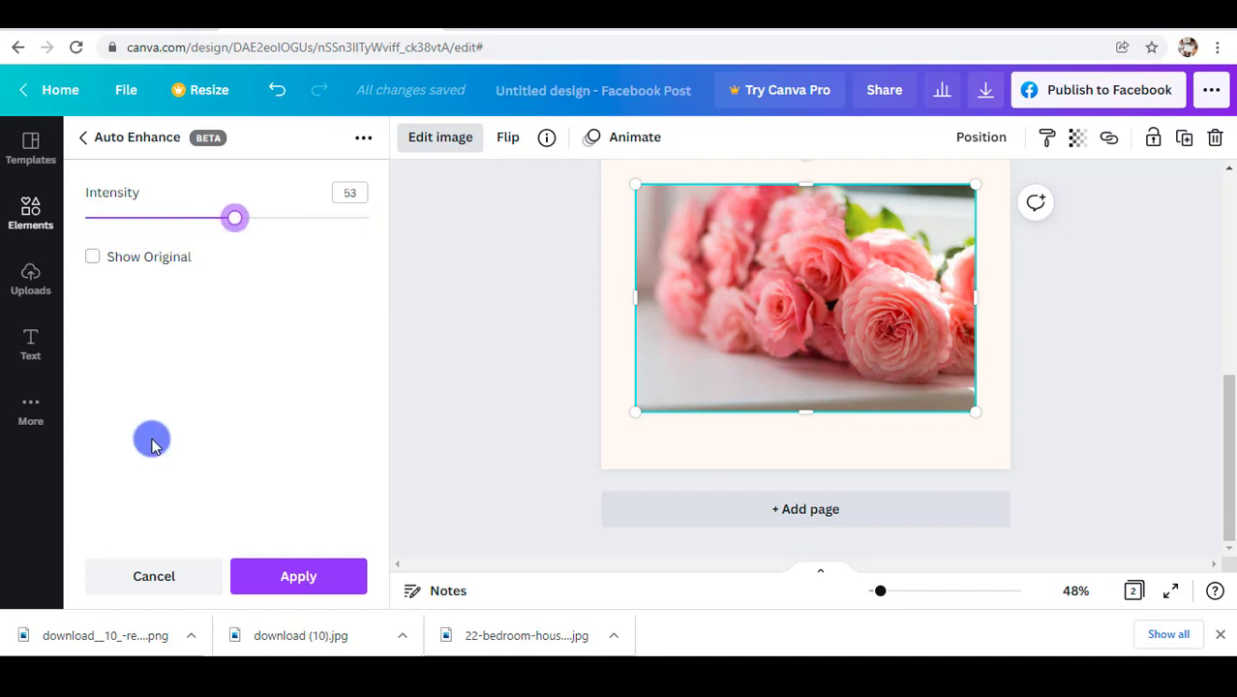
pyautogui.click(158, 576)
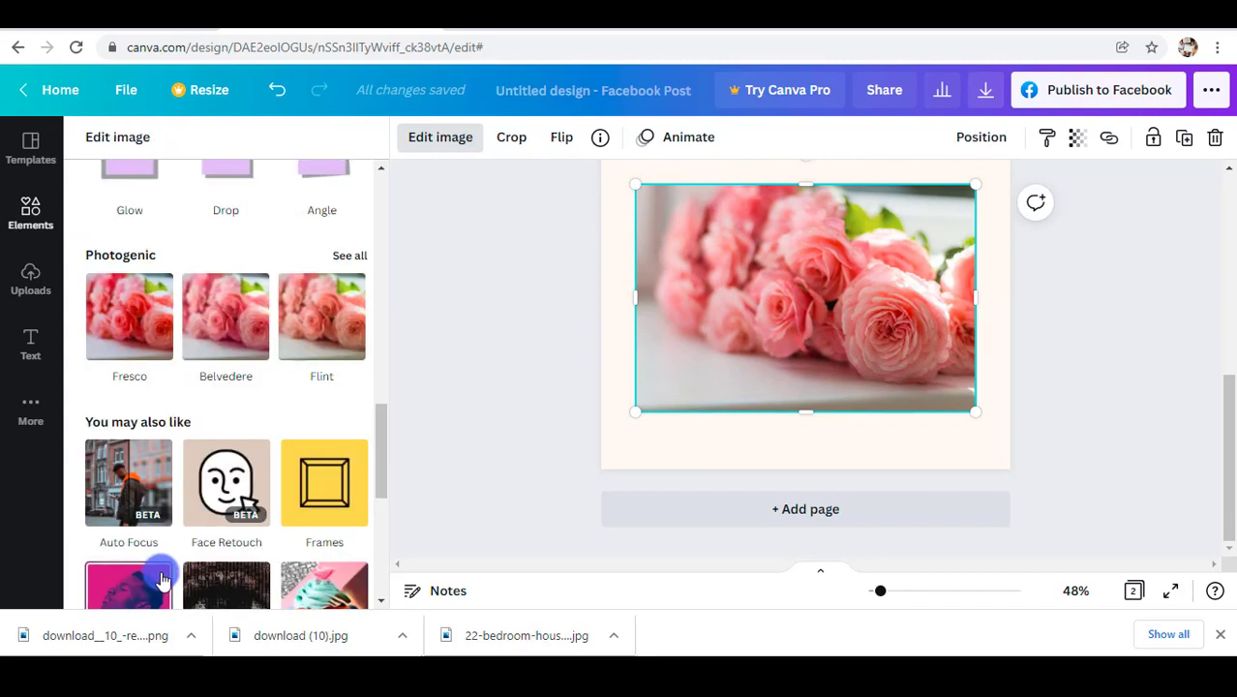
# Step: Try Auto Focus on the pink roses photo with blur position 46 and blur intensity 52, and cancel it
pyautogui.click(119, 487)
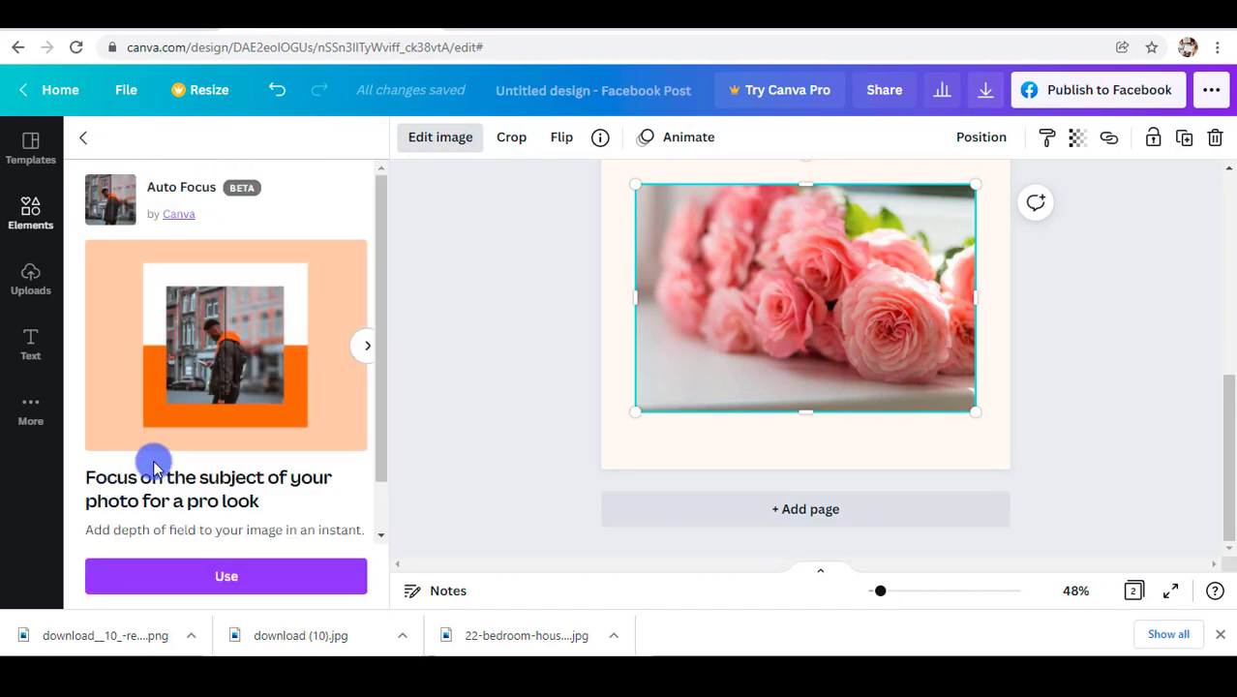
pyautogui.click(232, 576)
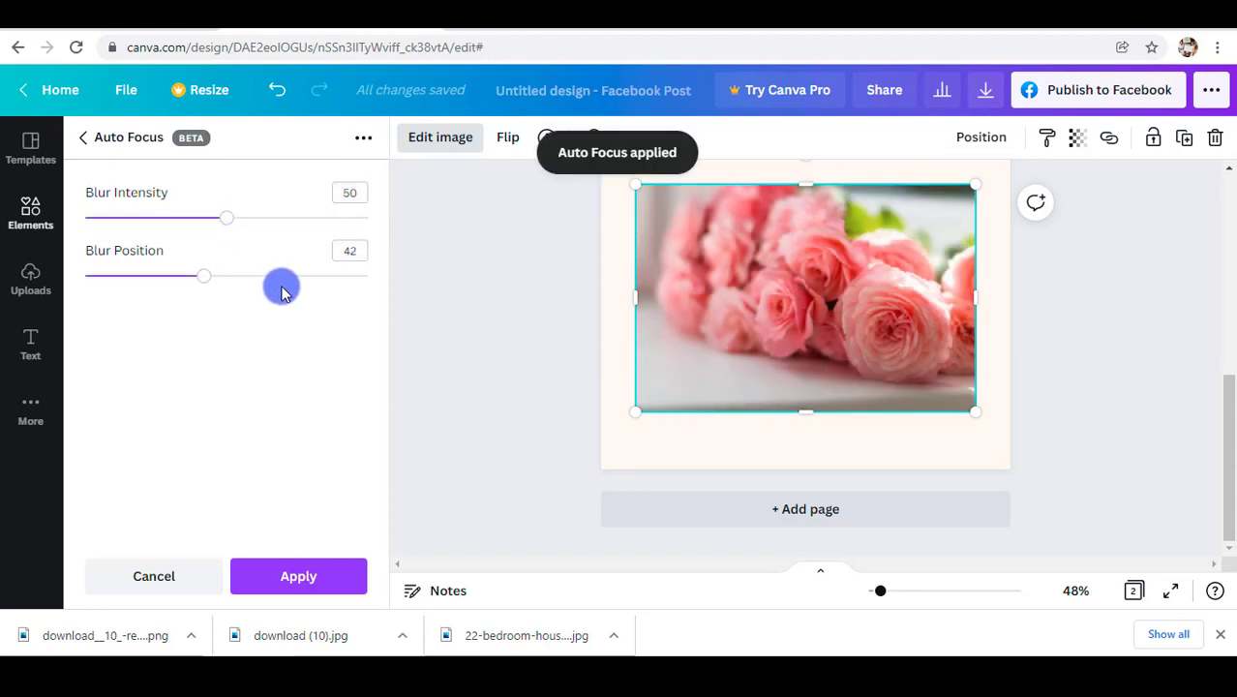
pyautogui.moveTo(207, 279); pyautogui.dragTo(219, 321)
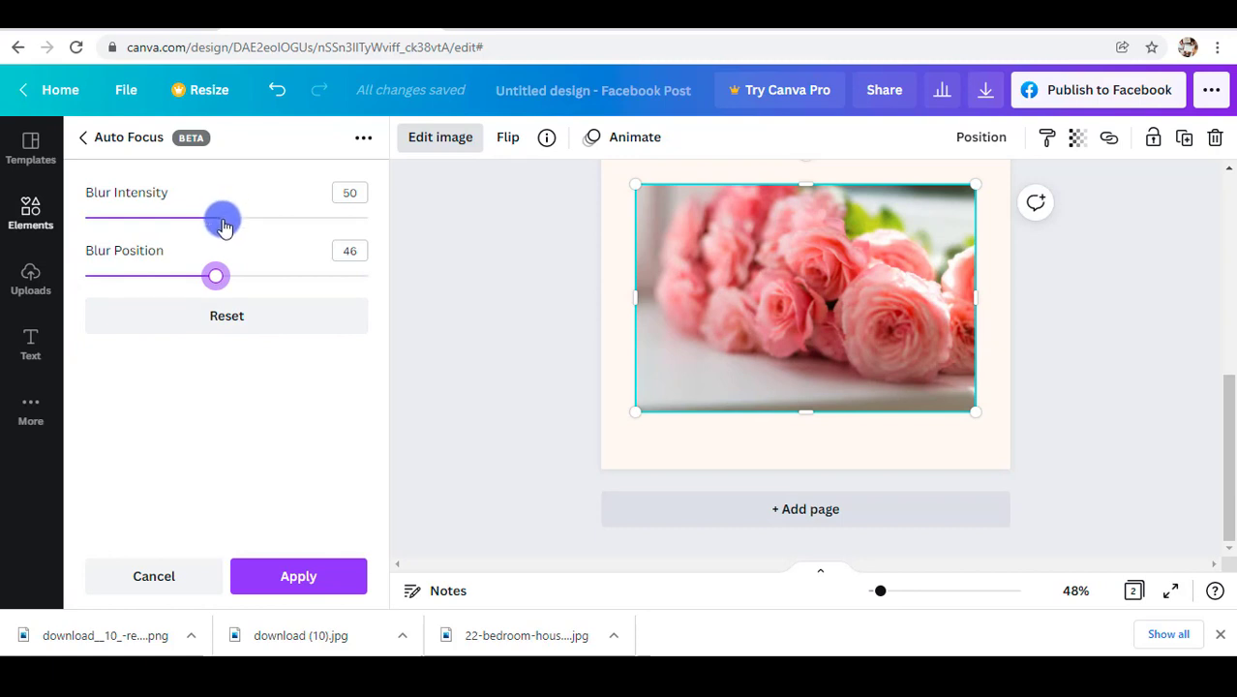
pyautogui.moveTo(224, 225)
pyautogui.mouseDown()
pyautogui.moveTo(351, 220)
pyautogui.moveTo(359, 237)
pyautogui.moveTo(88, 227)
pyautogui.moveTo(232, 243)
pyautogui.mouseUp()
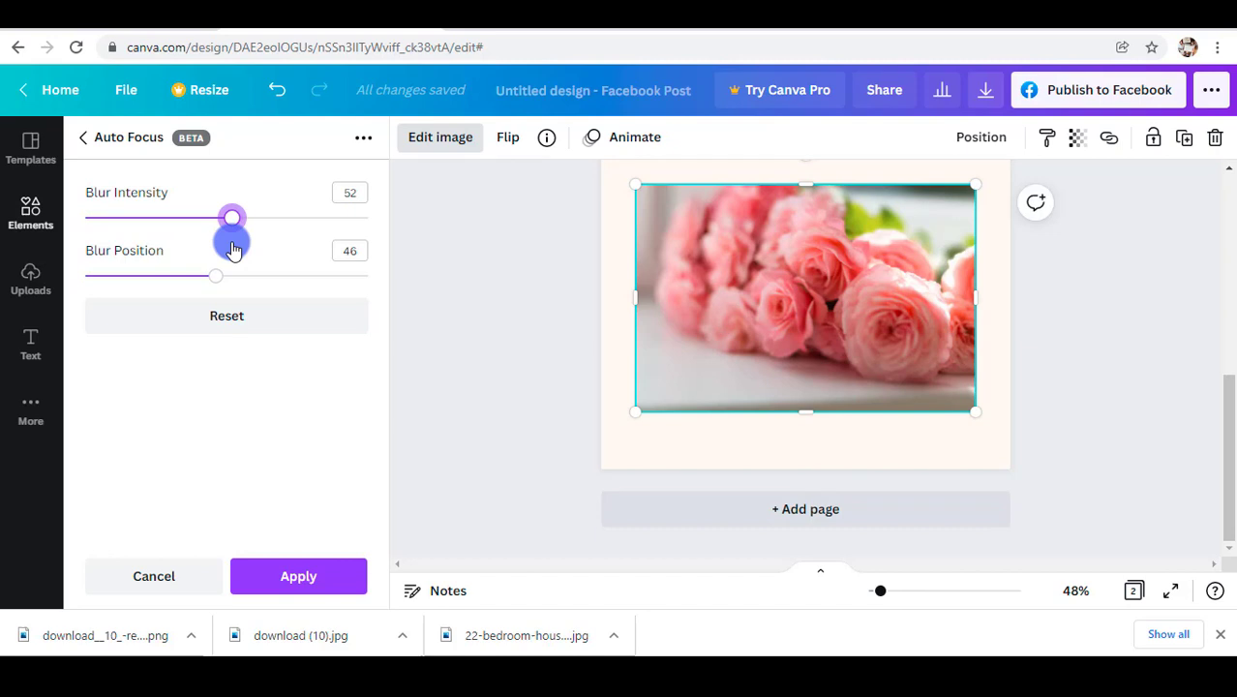
pyautogui.click(142, 581)
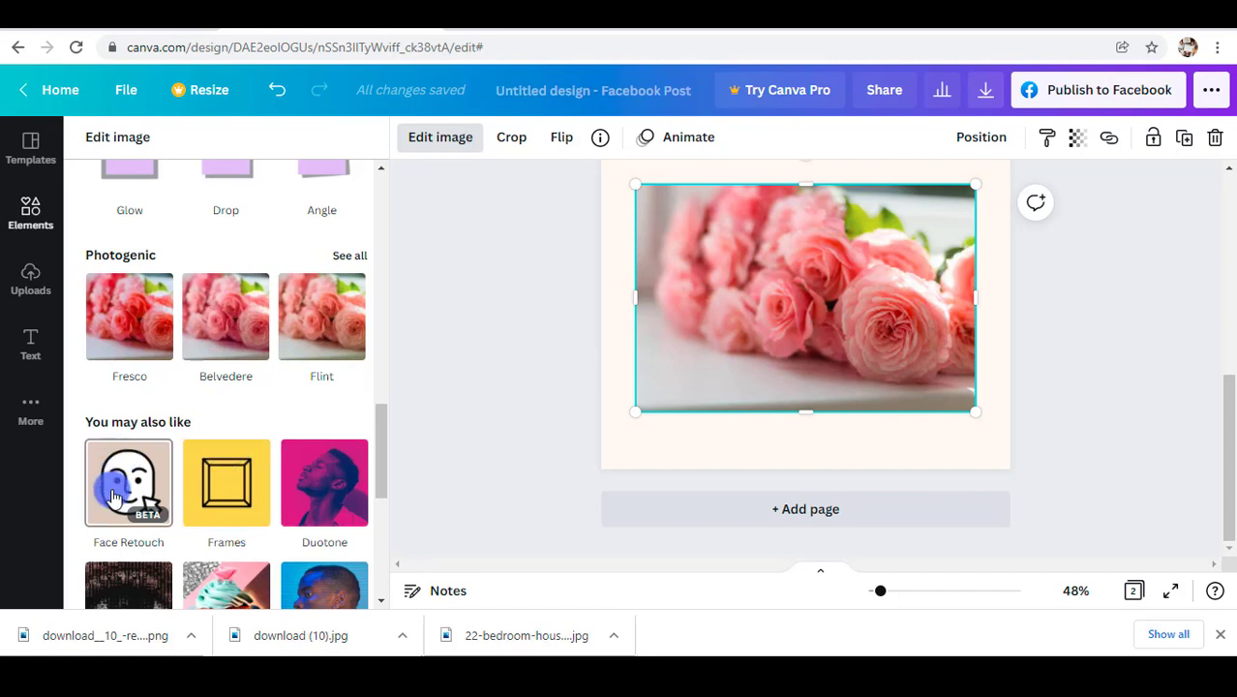
# Step: Enable the Frames effect for the pink roses photo from the suggested image effects
pyautogui.scroll(-1, 116, 498)
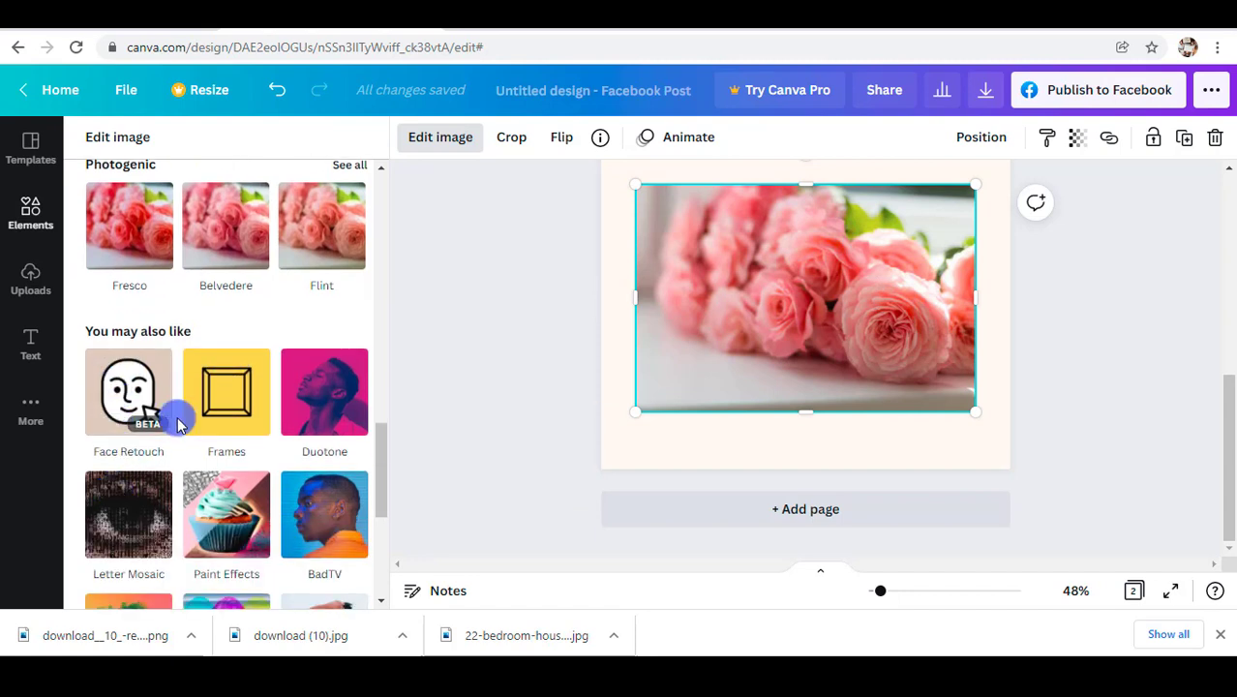
pyautogui.click(229, 390)
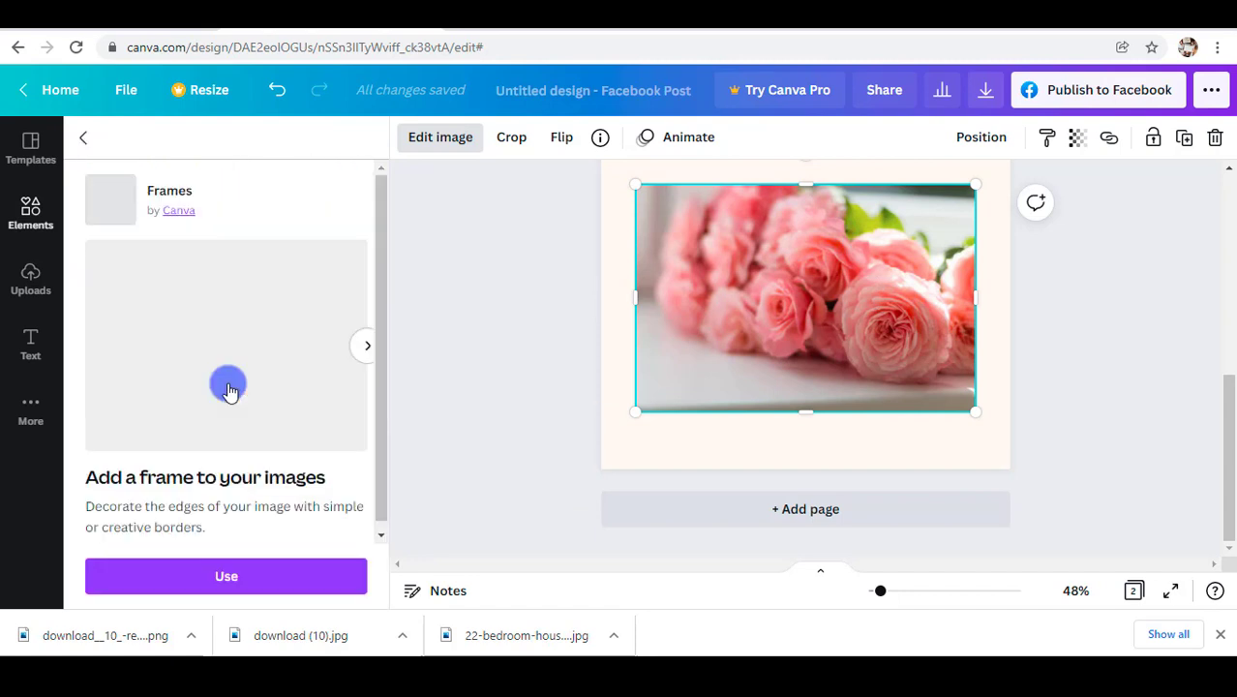
pyautogui.click(228, 574)
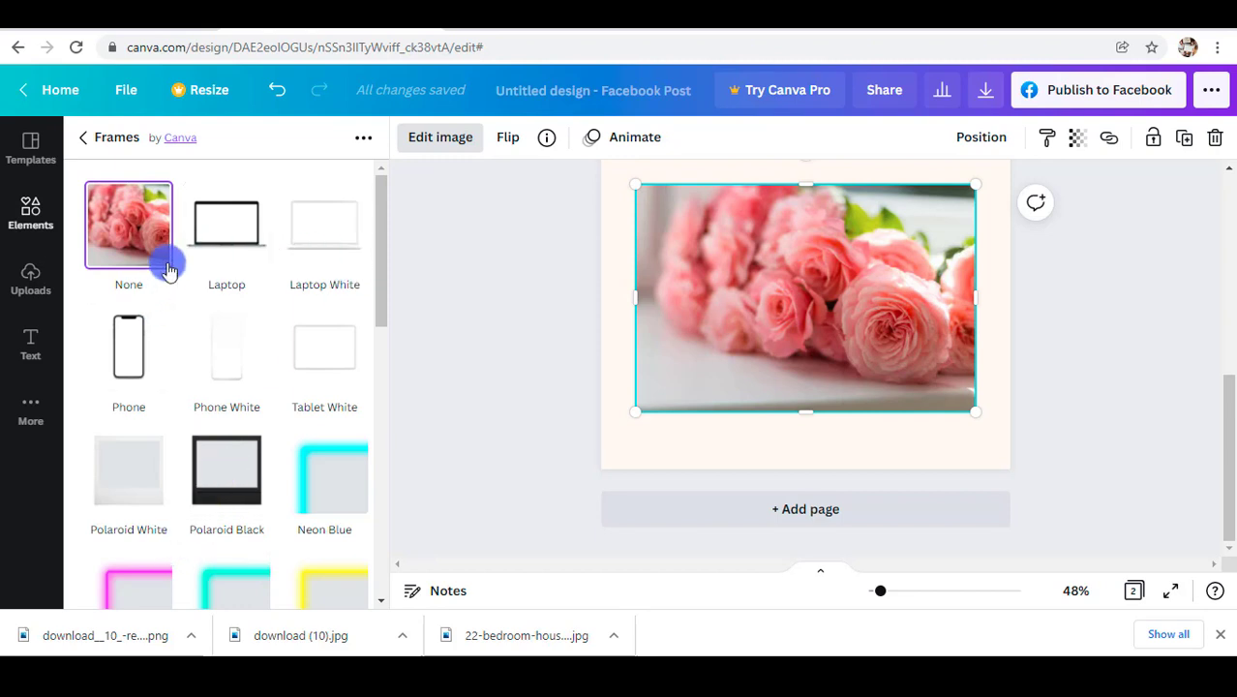
pyautogui.click(475, 142)
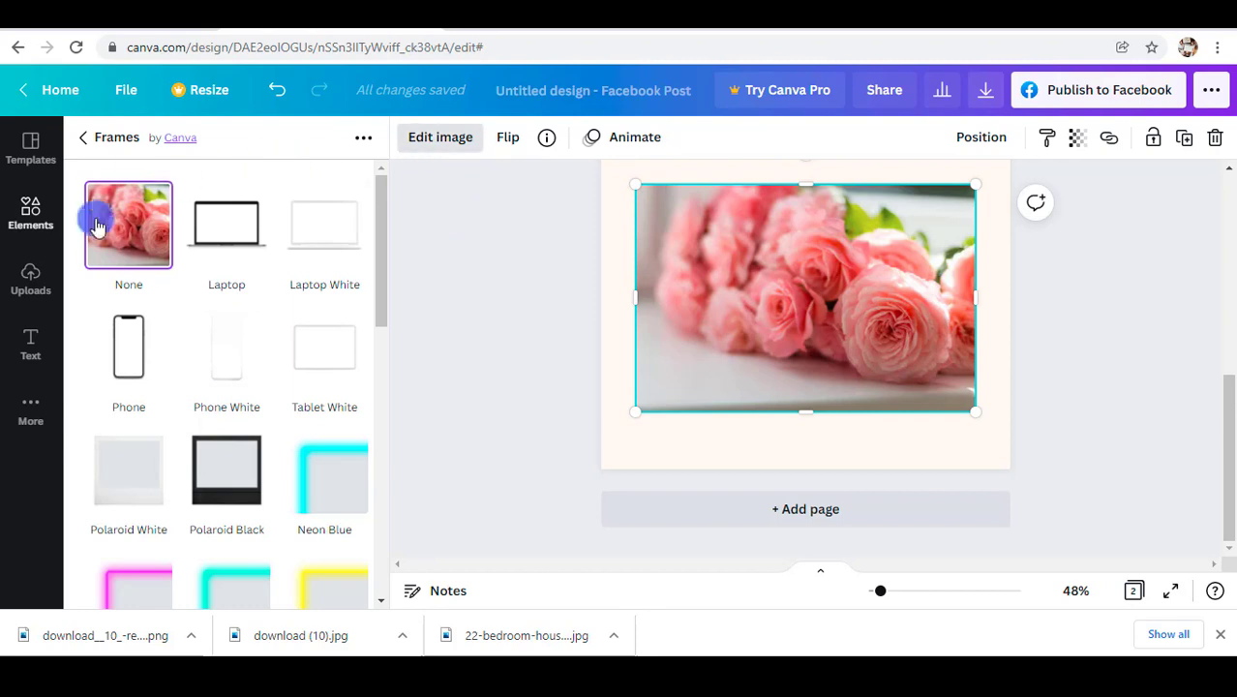
# Step: Search the elements library for "frame" and look through the device, brush-stroke, geometric and circular frames
pyautogui.click(37, 223)
pyautogui.click(145, 149)
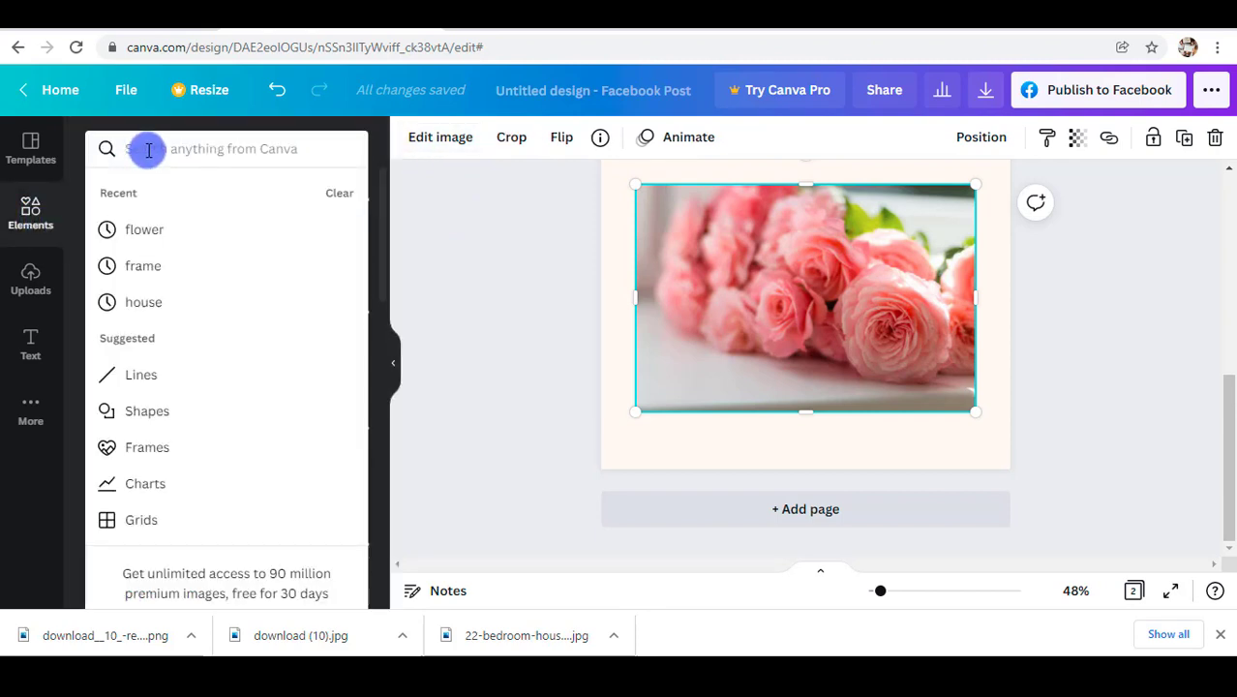
pyautogui.click(191, 268)
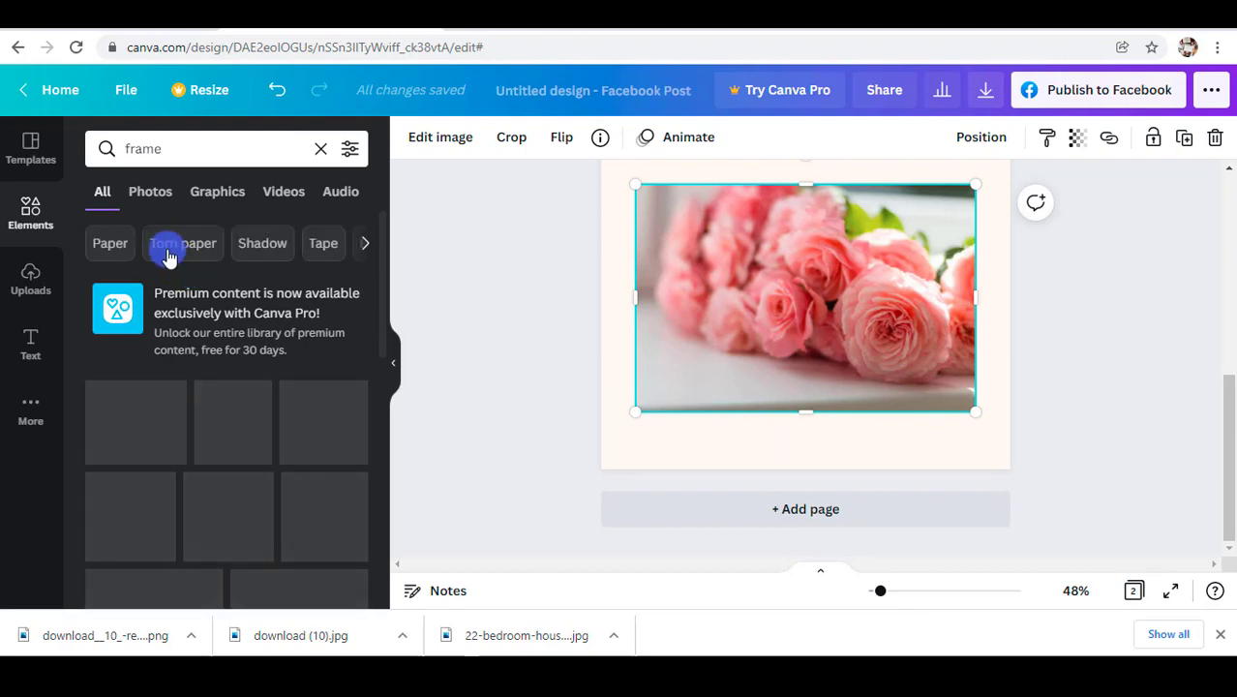
pyautogui.scroll(-5, 283, 384)
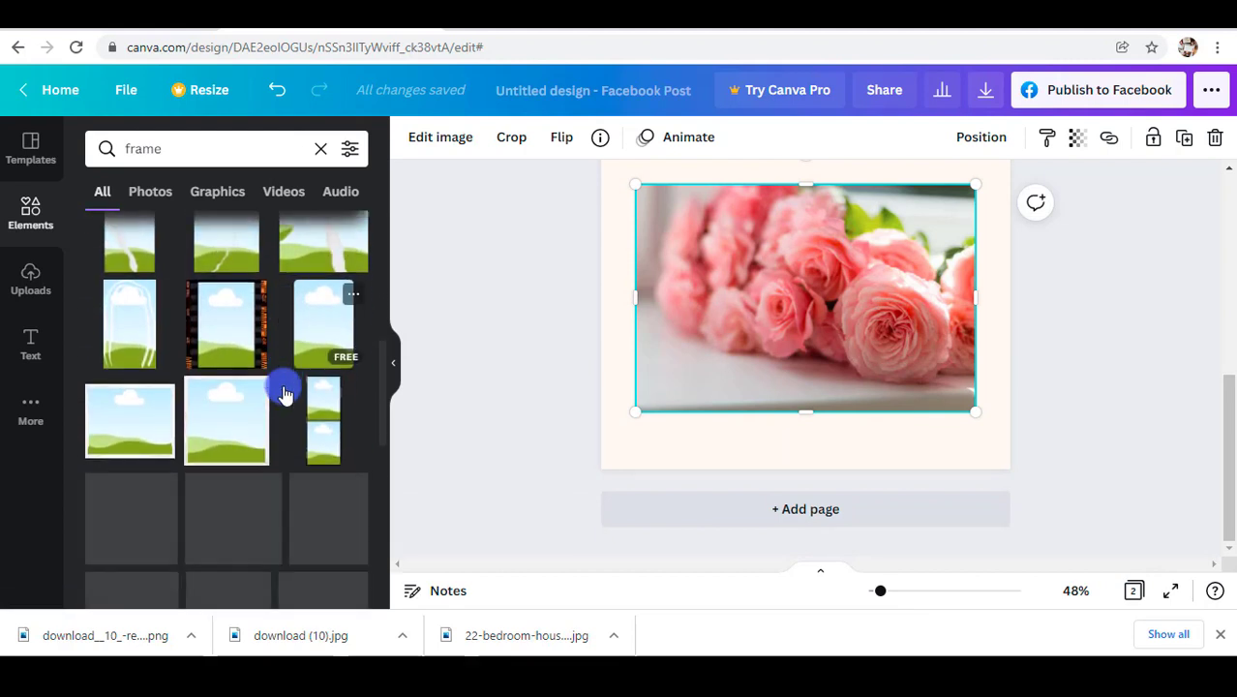
pyautogui.scroll(-3, 283, 393)
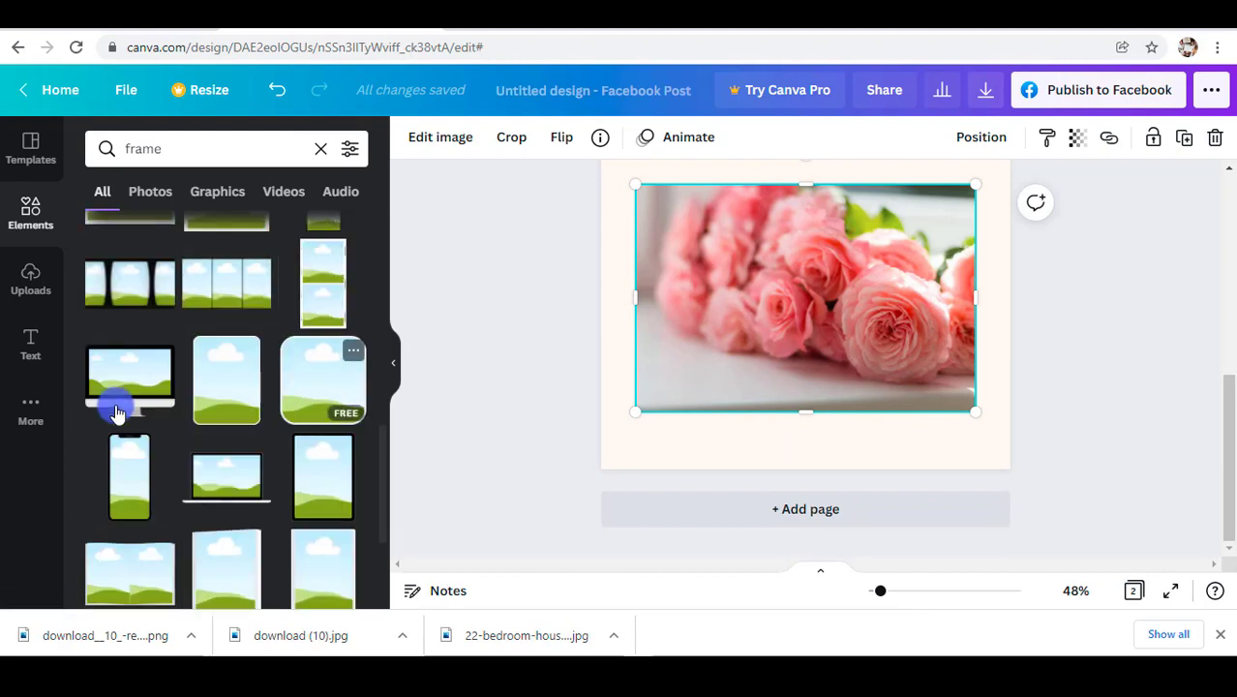
pyautogui.scroll(-5, 132, 400)
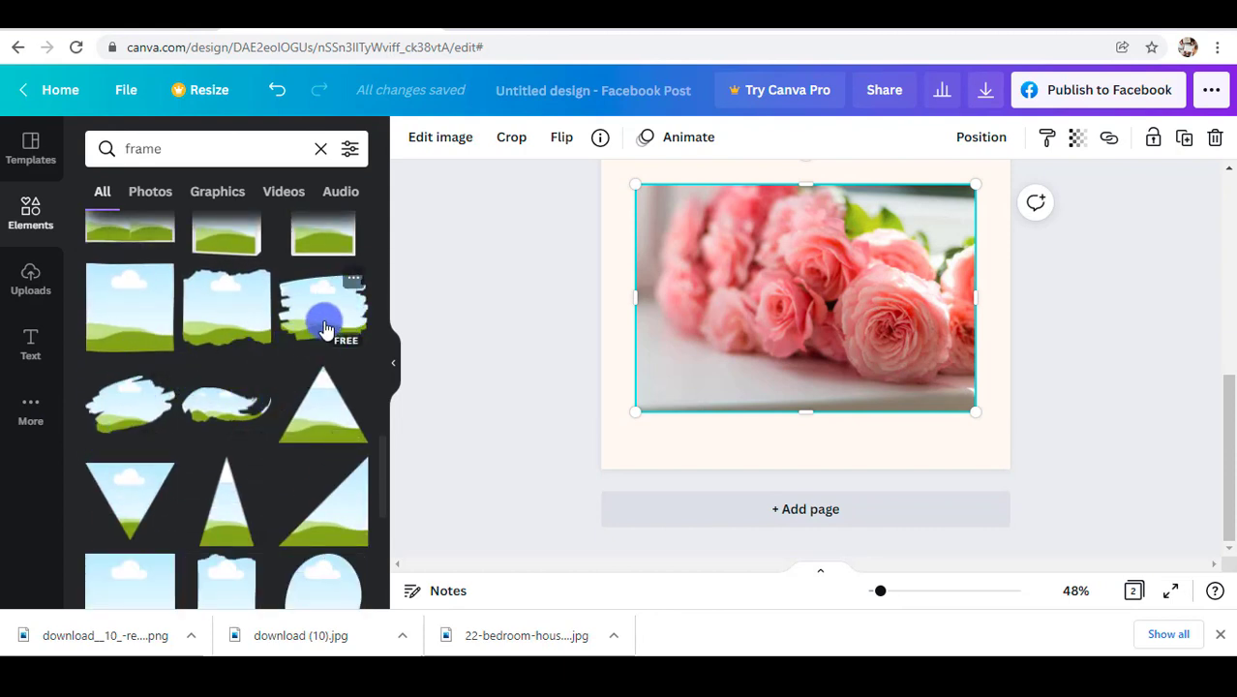
pyautogui.scroll(-4, 188, 386)
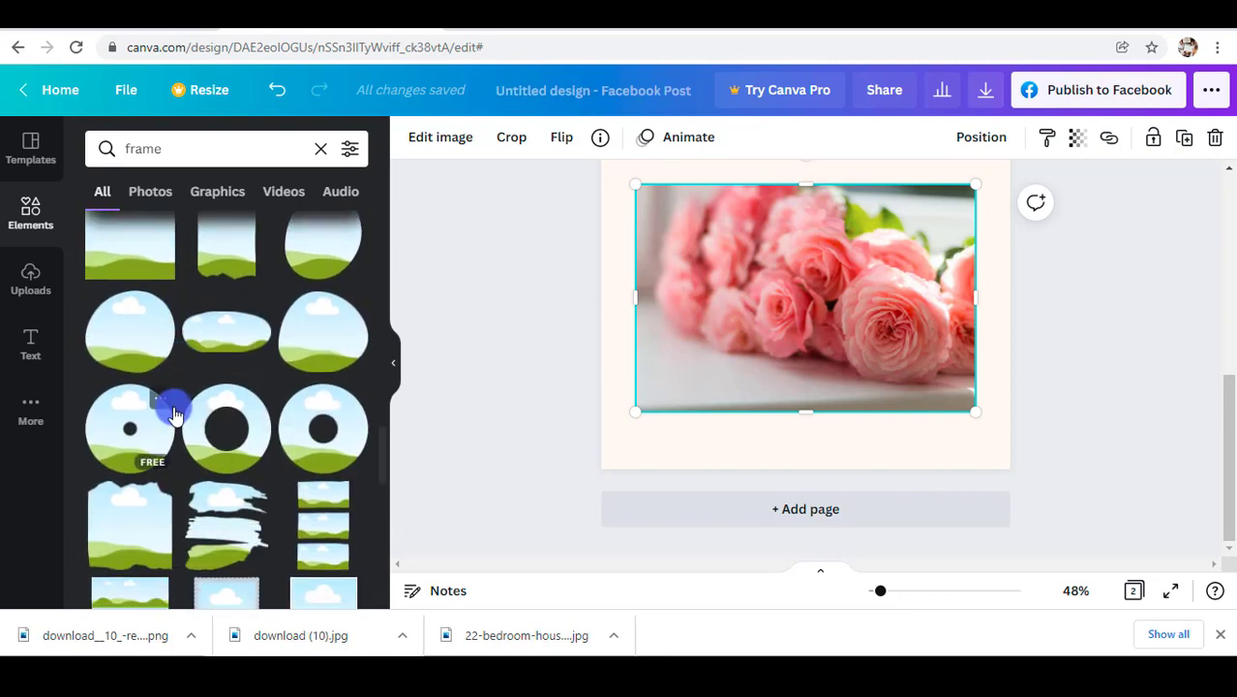
pyautogui.scroll(-2, 172, 414)
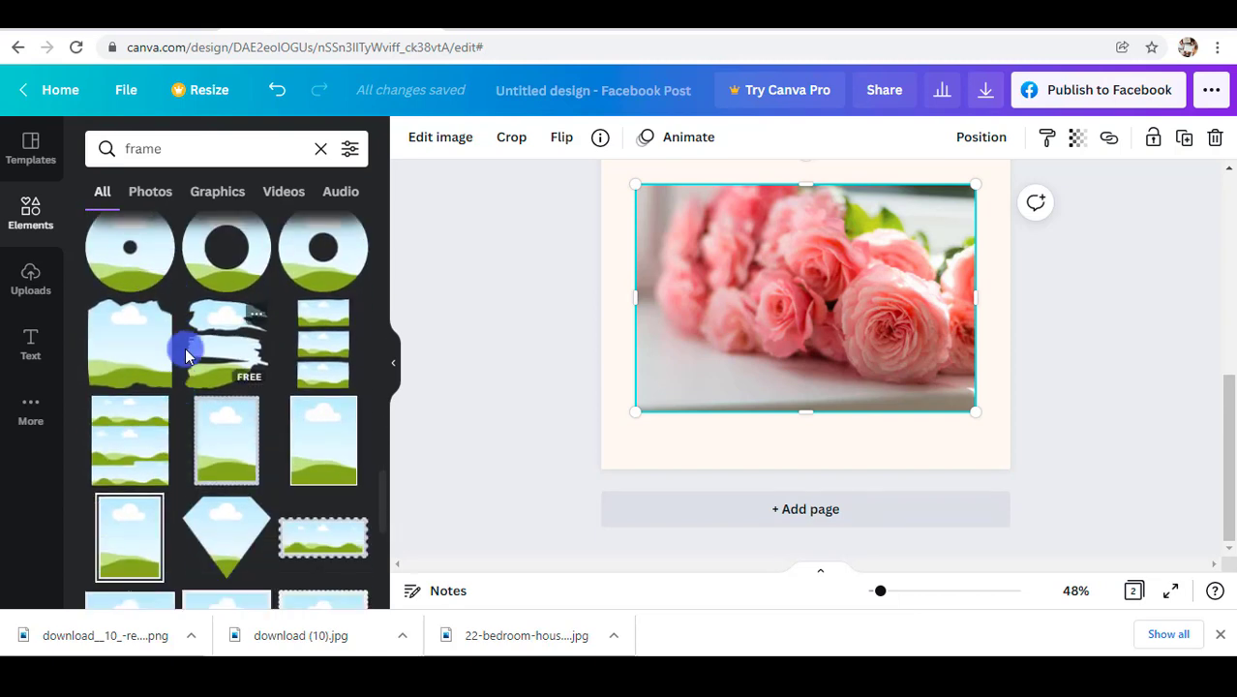
pyautogui.scroll(-3, 186, 356)
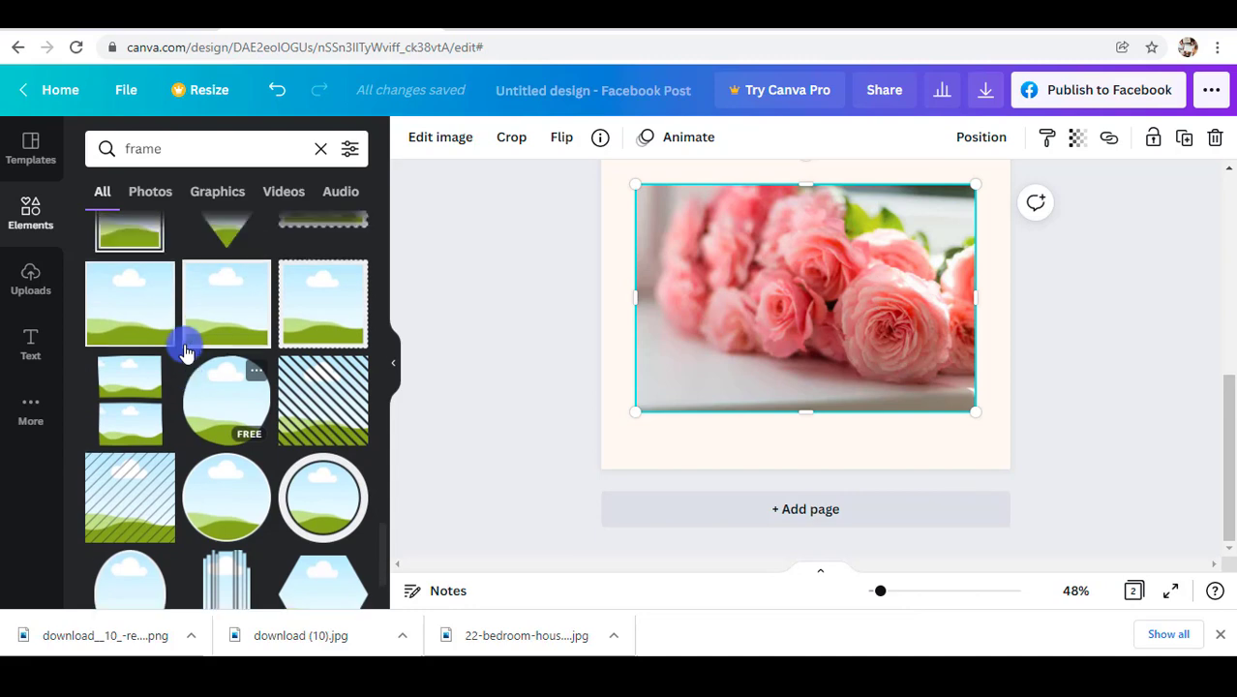
pyautogui.scroll(5, 173, 341)
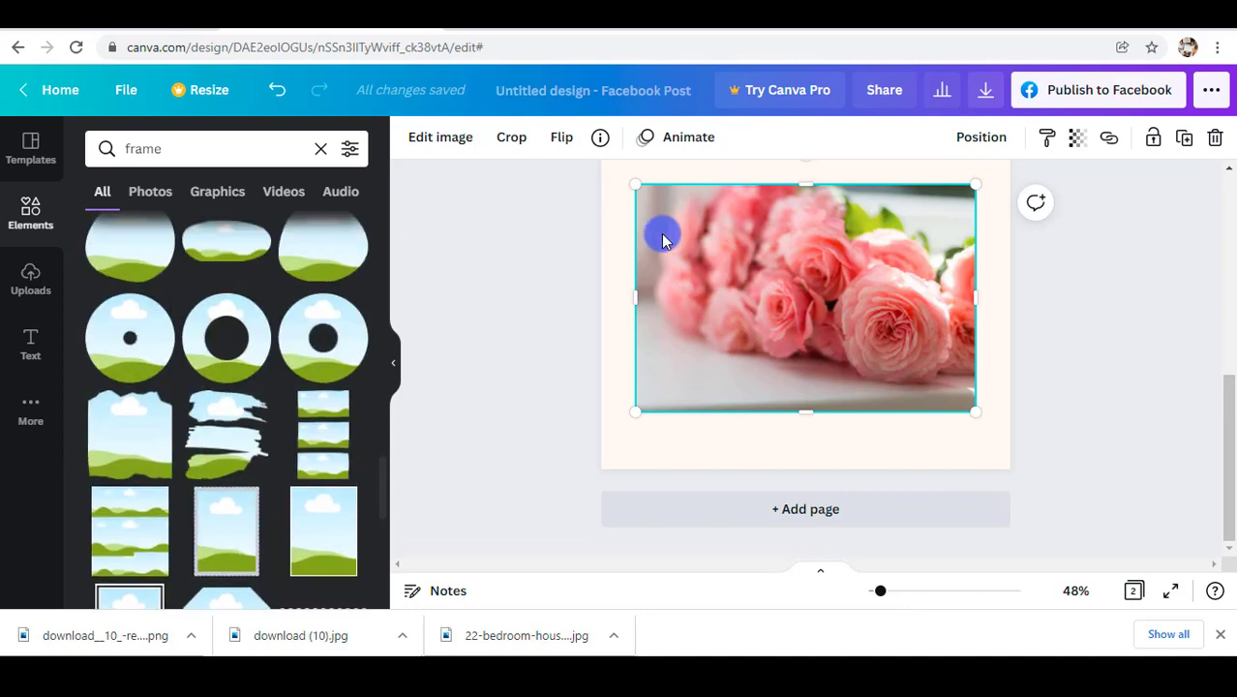
# Step: Return to the image editing options of the pink roses photo and open the full Frames collection
pyautogui.click(426, 137)
pyautogui.scroll(-1, 230, 346)
pyautogui.scroll(-5, 231, 346)
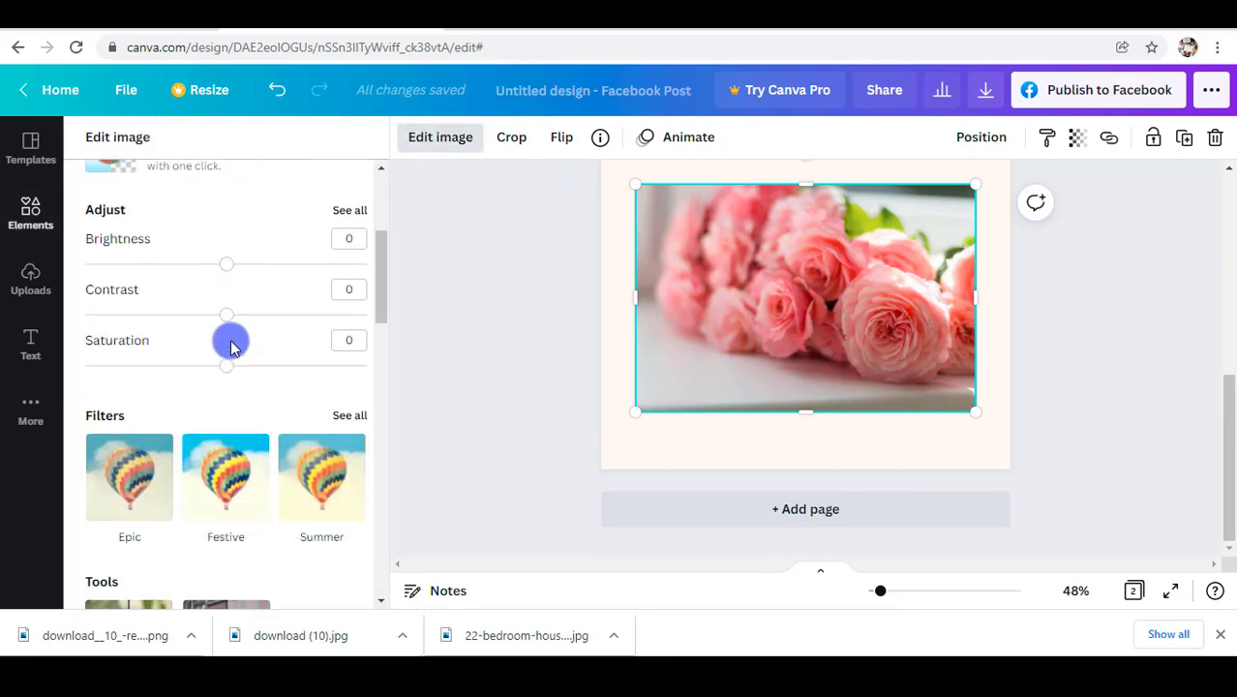
pyautogui.scroll(7, 231, 347)
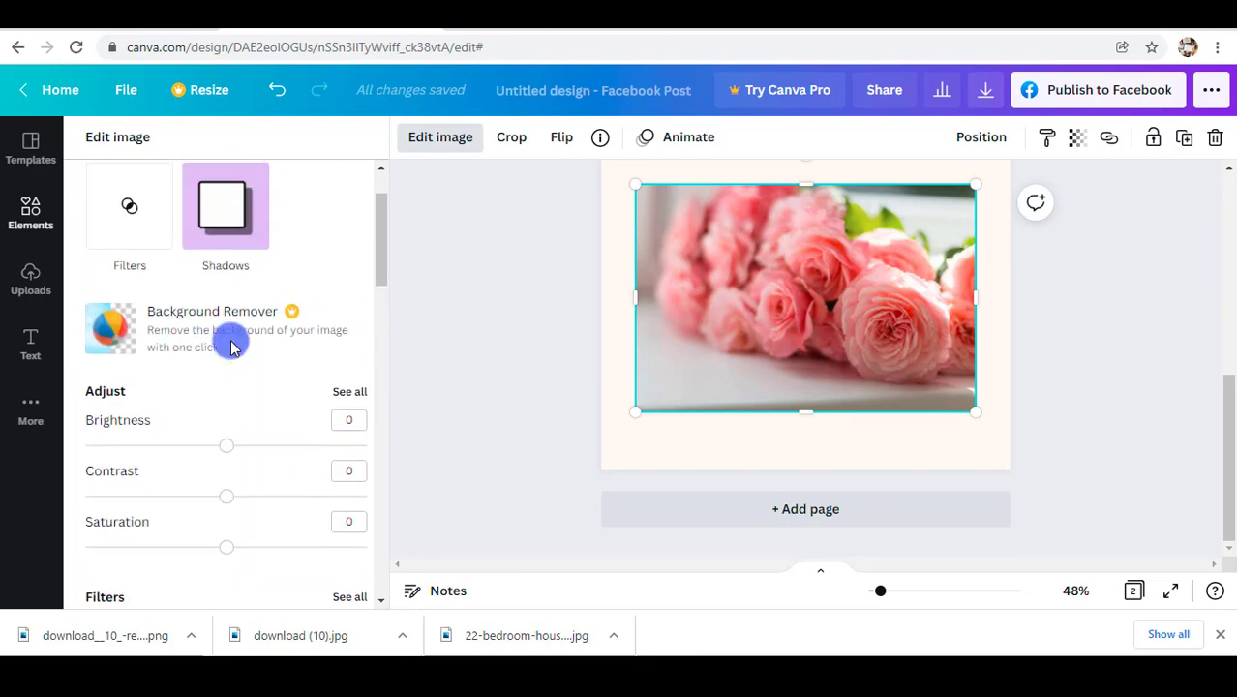
pyautogui.scroll(-3, 222, 344)
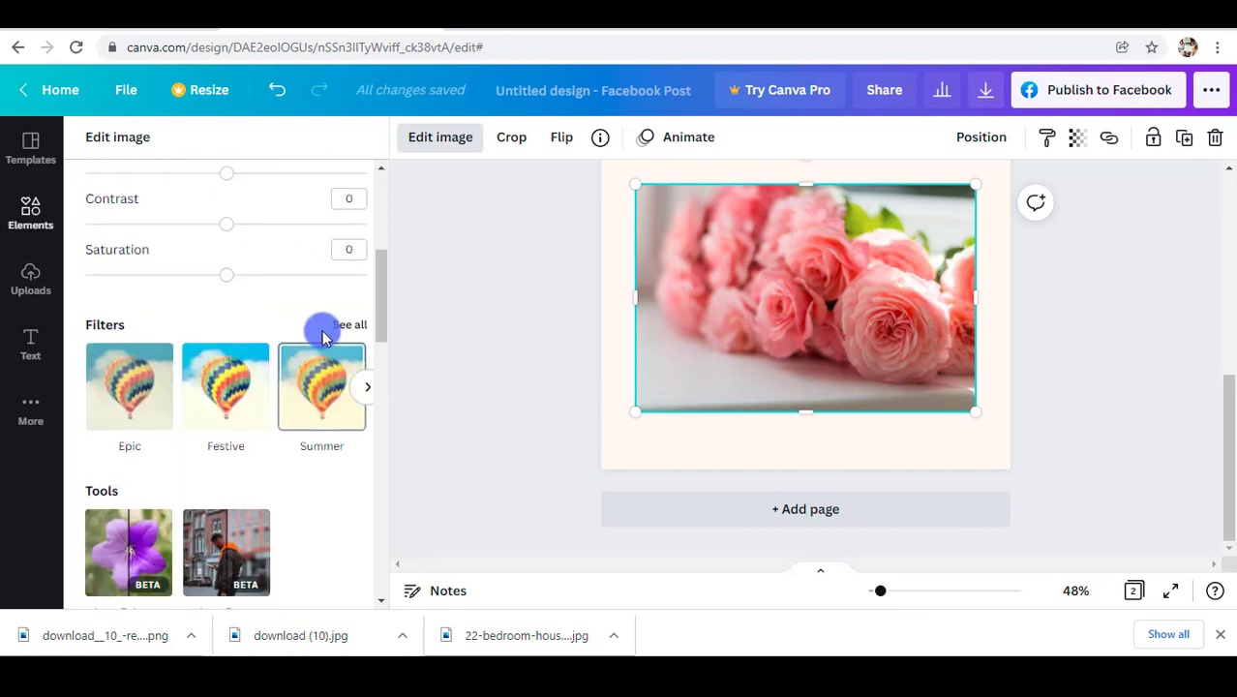
pyautogui.scroll(-3, 145, 487)
pyautogui.scroll(-4, 150, 484)
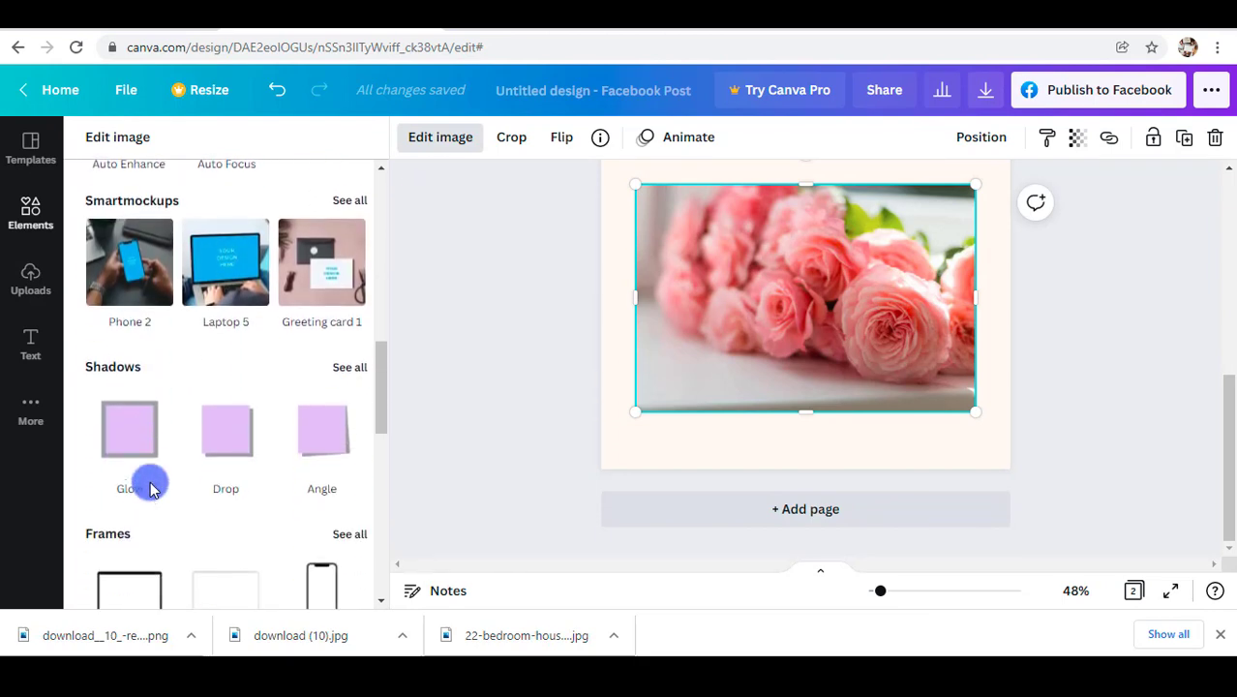
pyautogui.click(350, 348)
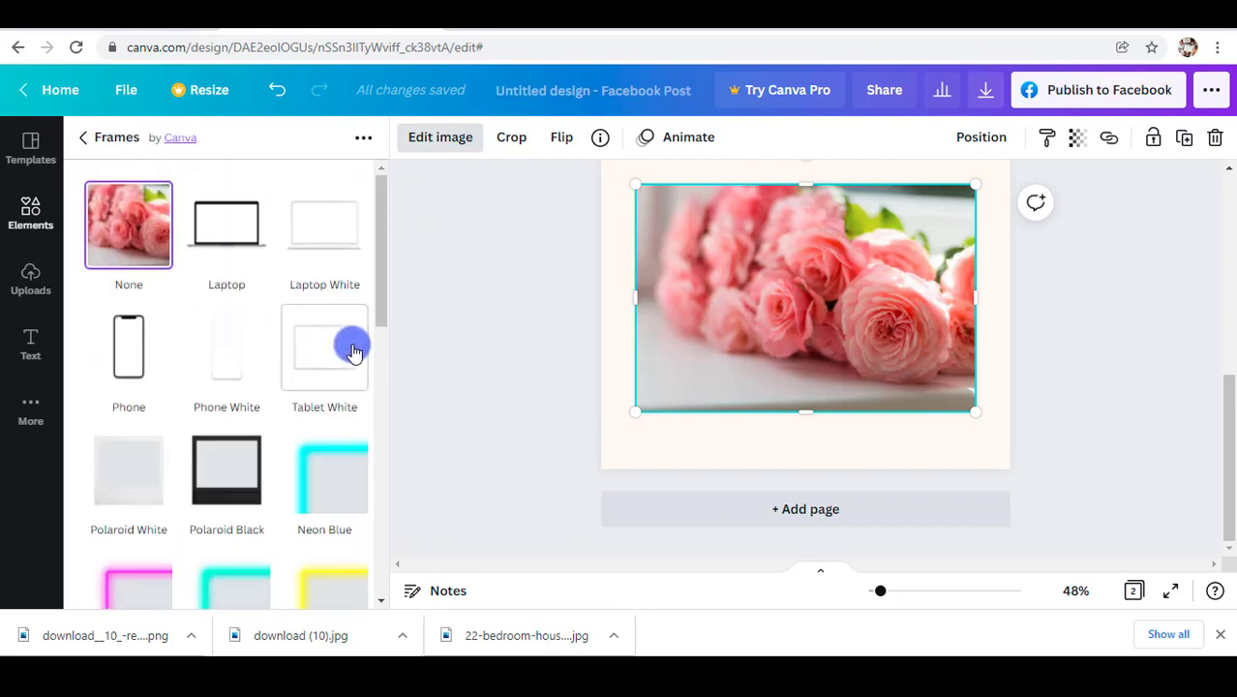
# Step: Try the Gold Circle, Gold Circle Leaves, Paint Corners, Dots and Circle Wire frames on the pink roses photo
pyautogui.scroll(-1, 334, 346)
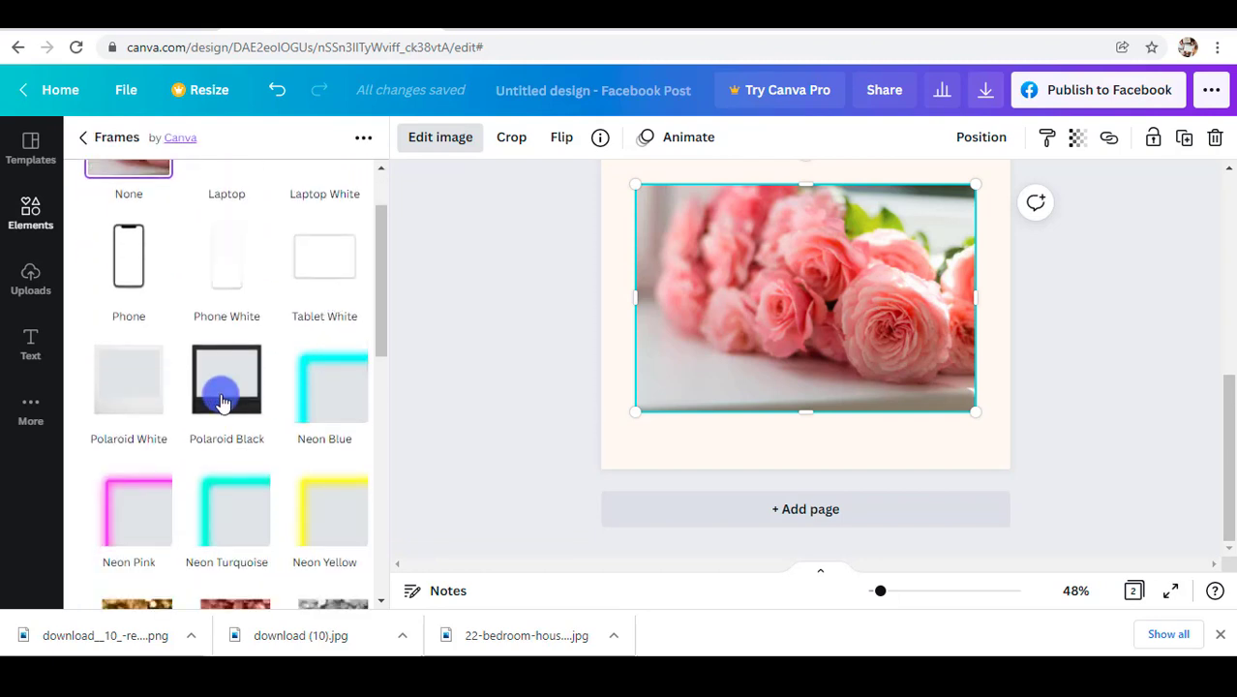
pyautogui.scroll(-2, 220, 401)
pyautogui.scroll(-5, 255, 386)
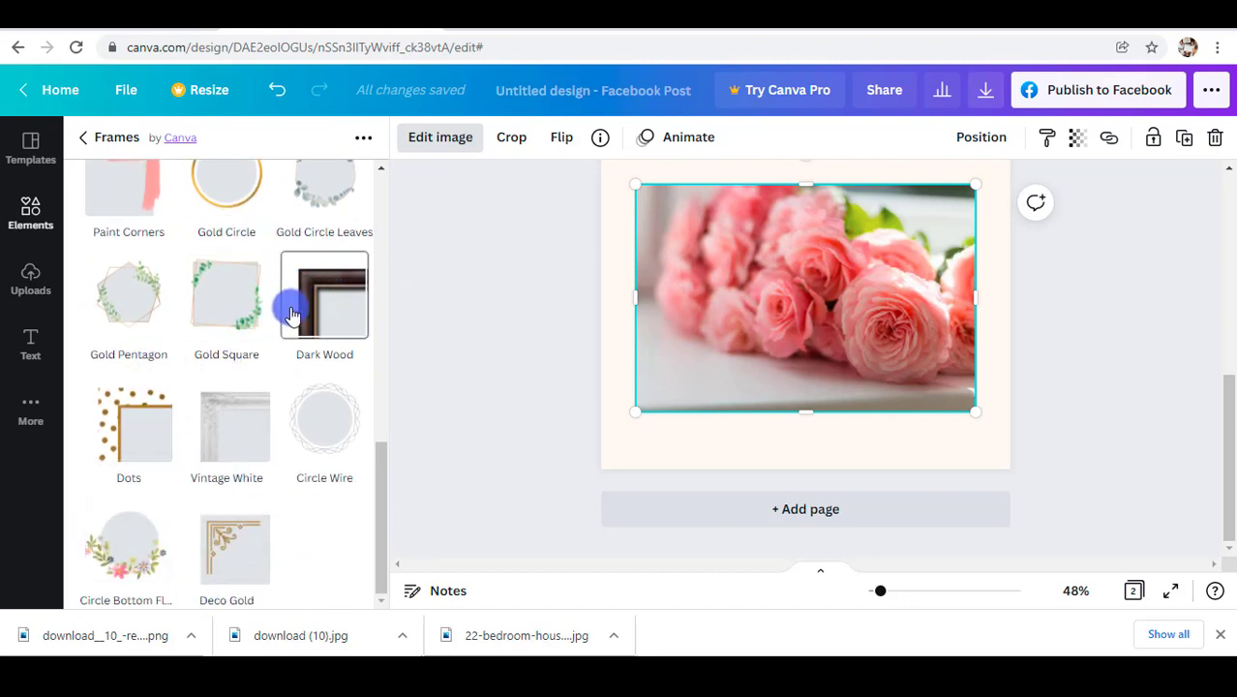
pyautogui.scroll(2, 285, 316)
pyautogui.scroll(-1, 259, 395)
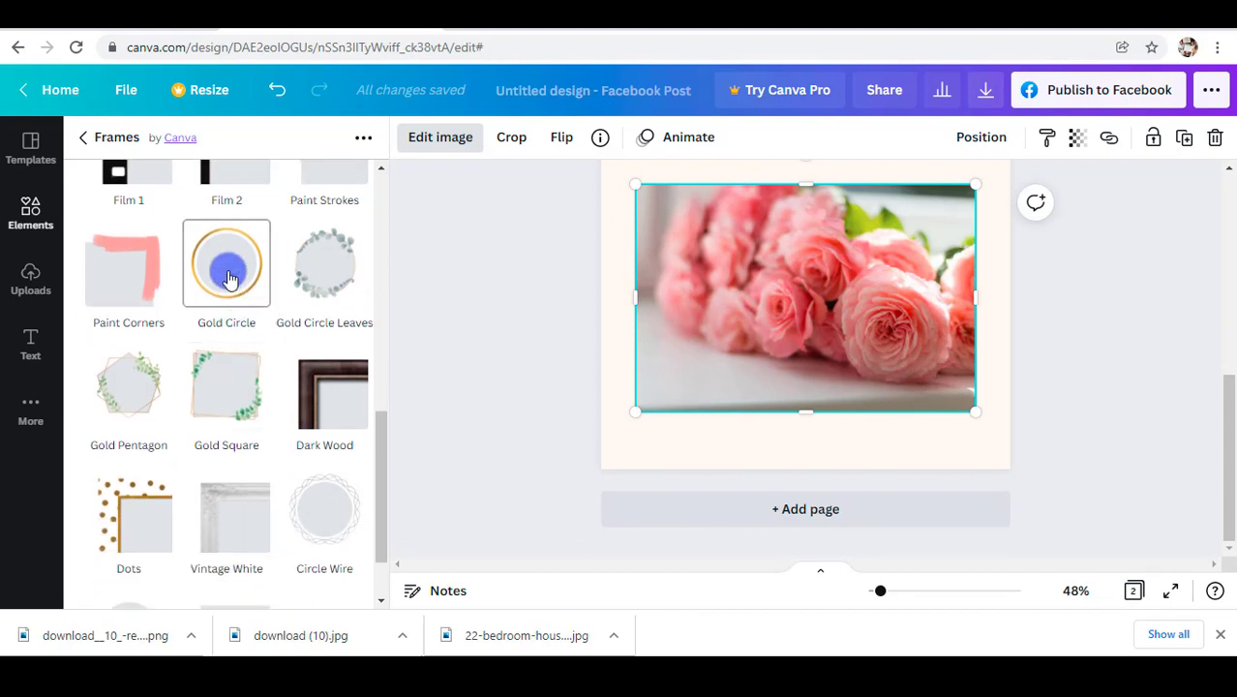
pyautogui.click(229, 280)
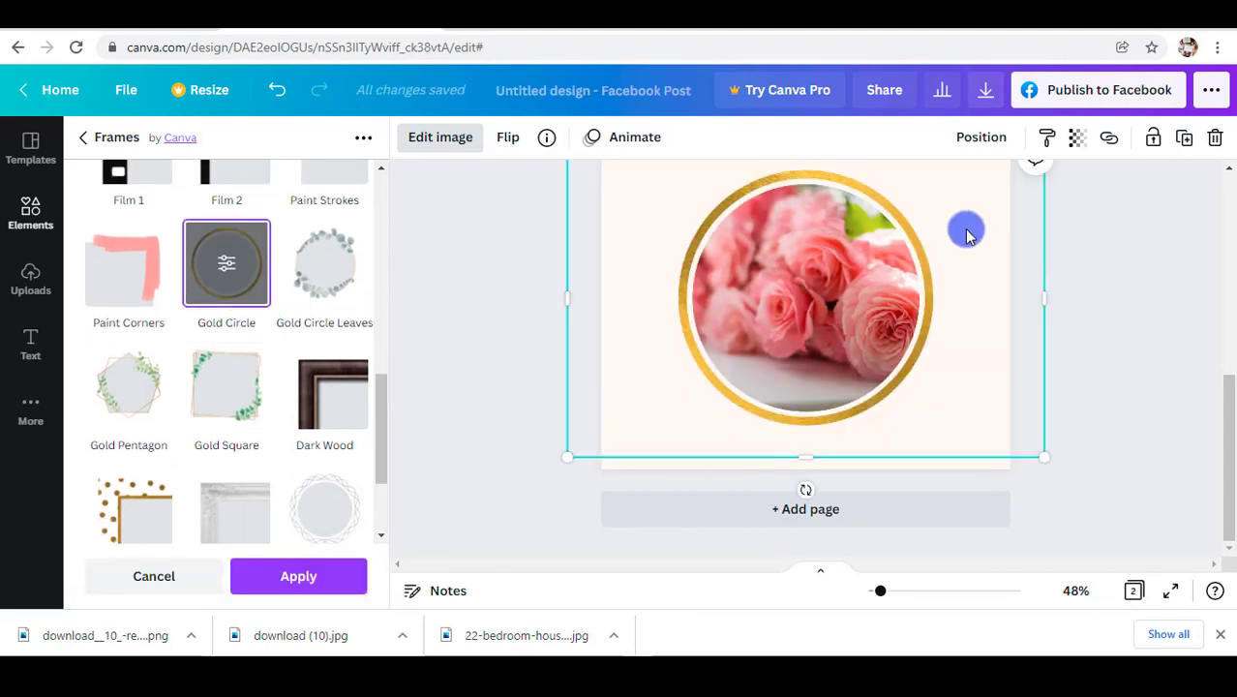
pyautogui.click(324, 279)
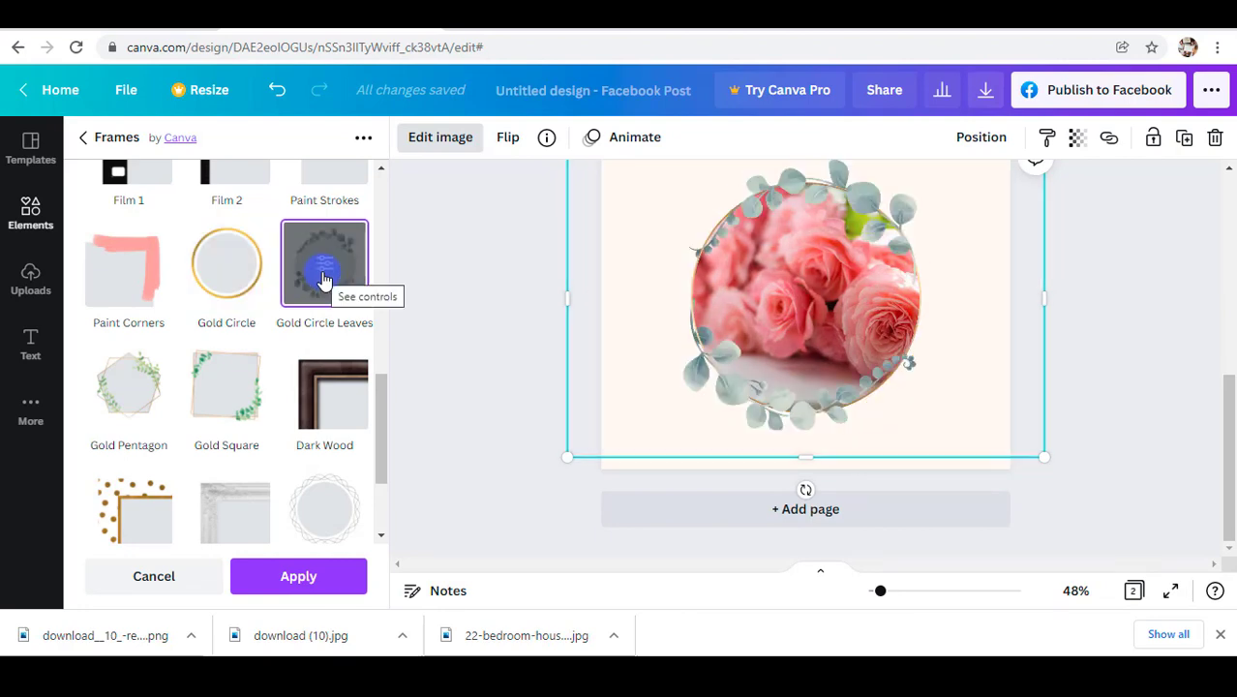
pyautogui.click(119, 280)
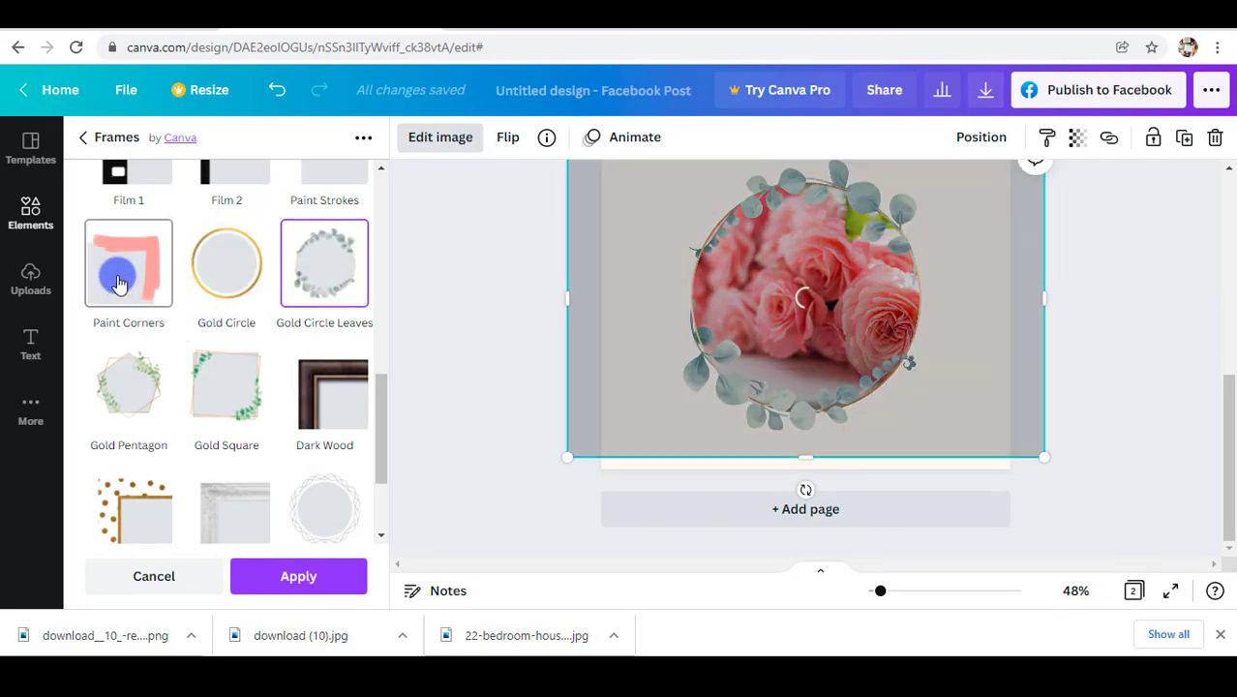
pyautogui.click(849, 282)
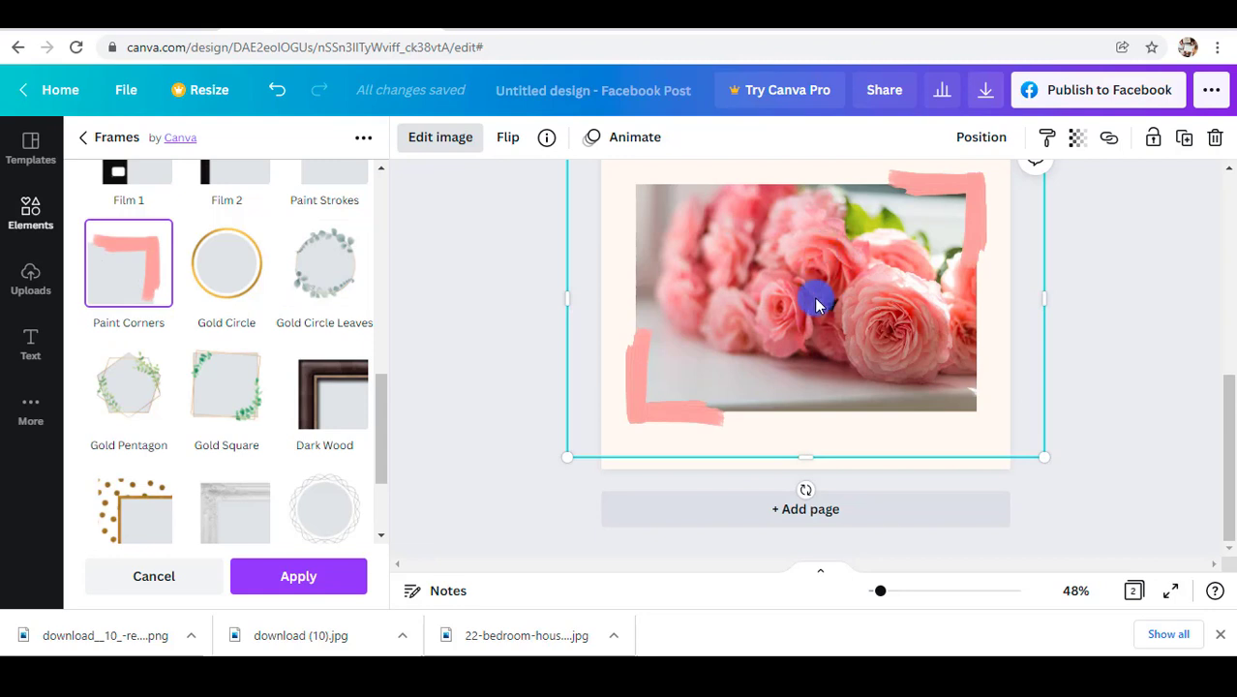
pyautogui.click(169, 521)
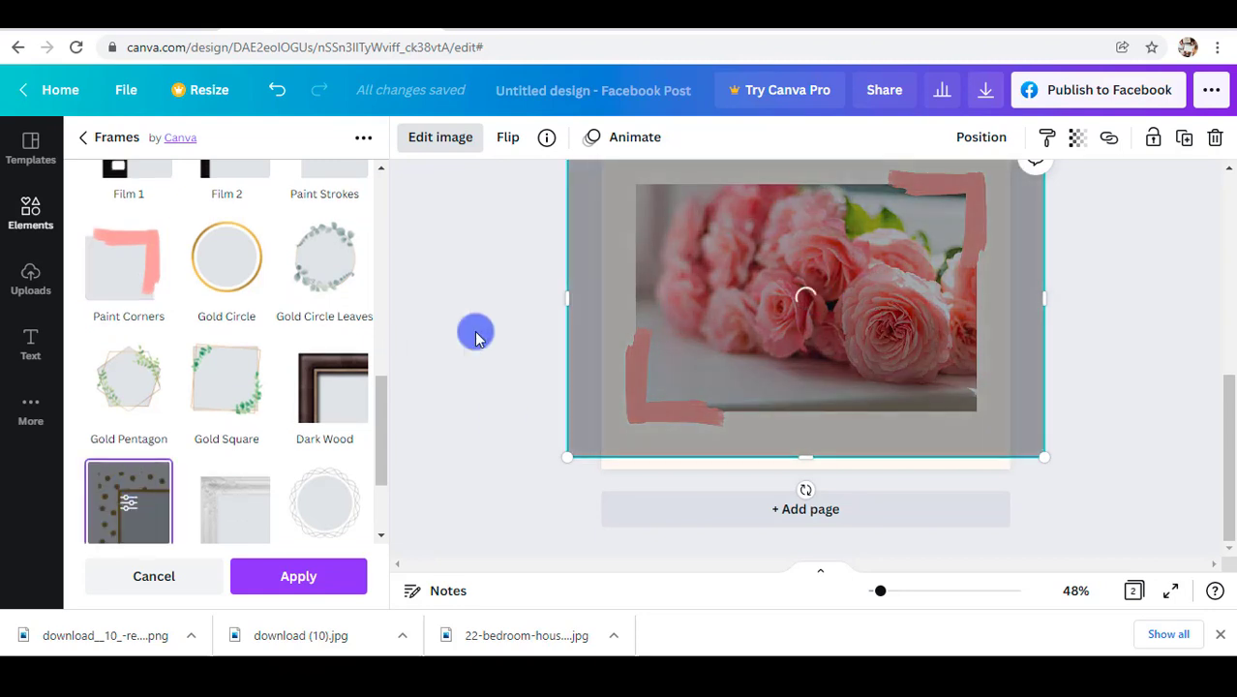
pyautogui.scroll(-3, 158, 411)
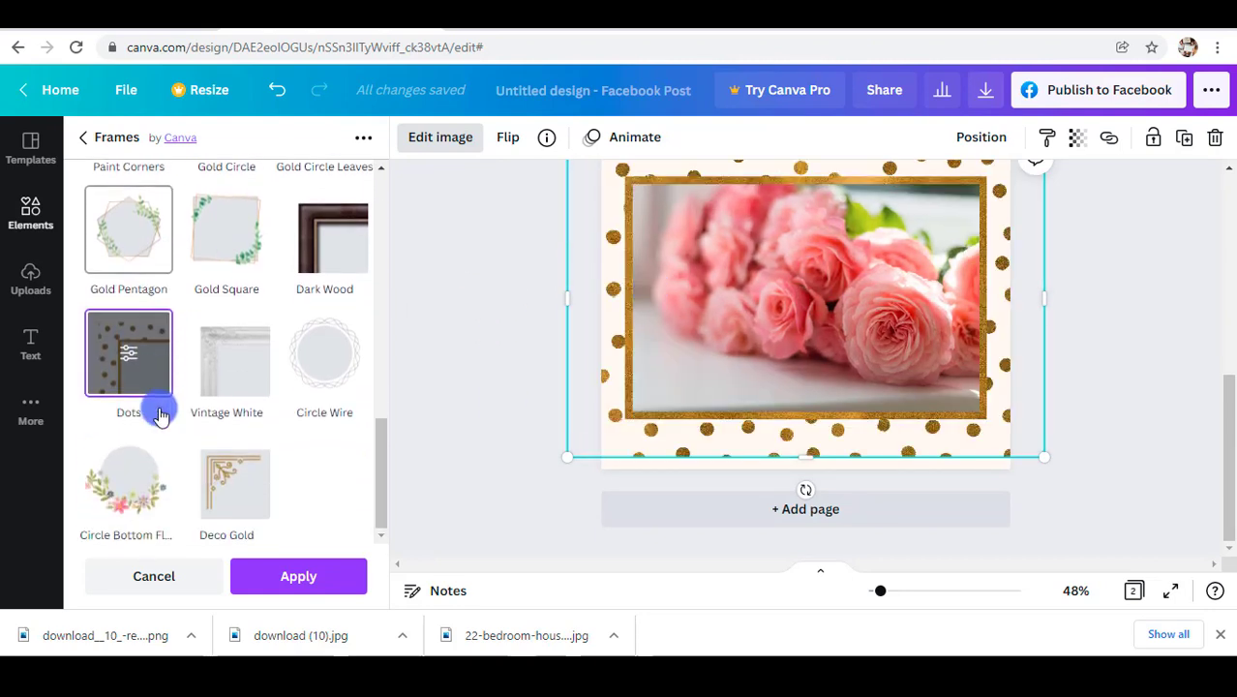
pyautogui.click(326, 346)
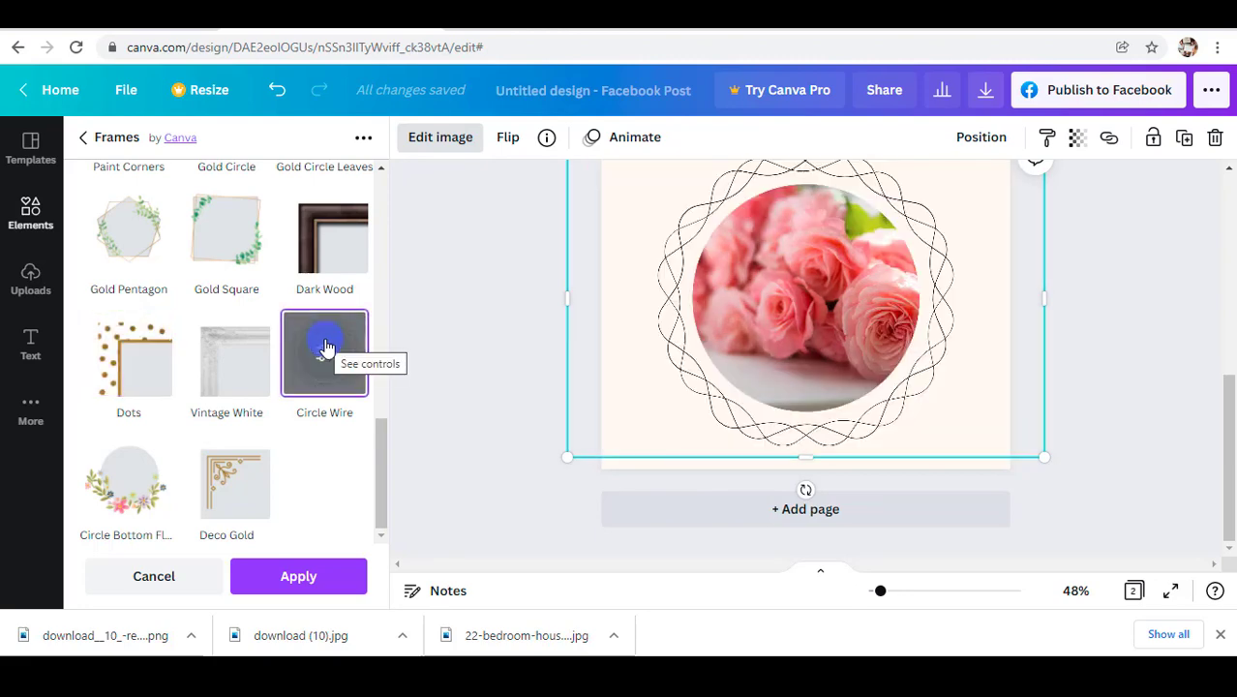
# Step: Try the Laptop, Phone, Phone White, Tablet White, Polaroid White, Polaroid Black and Neon Blue frames on the roses photo, and cancel the framing
pyautogui.scroll(10, 324, 348)
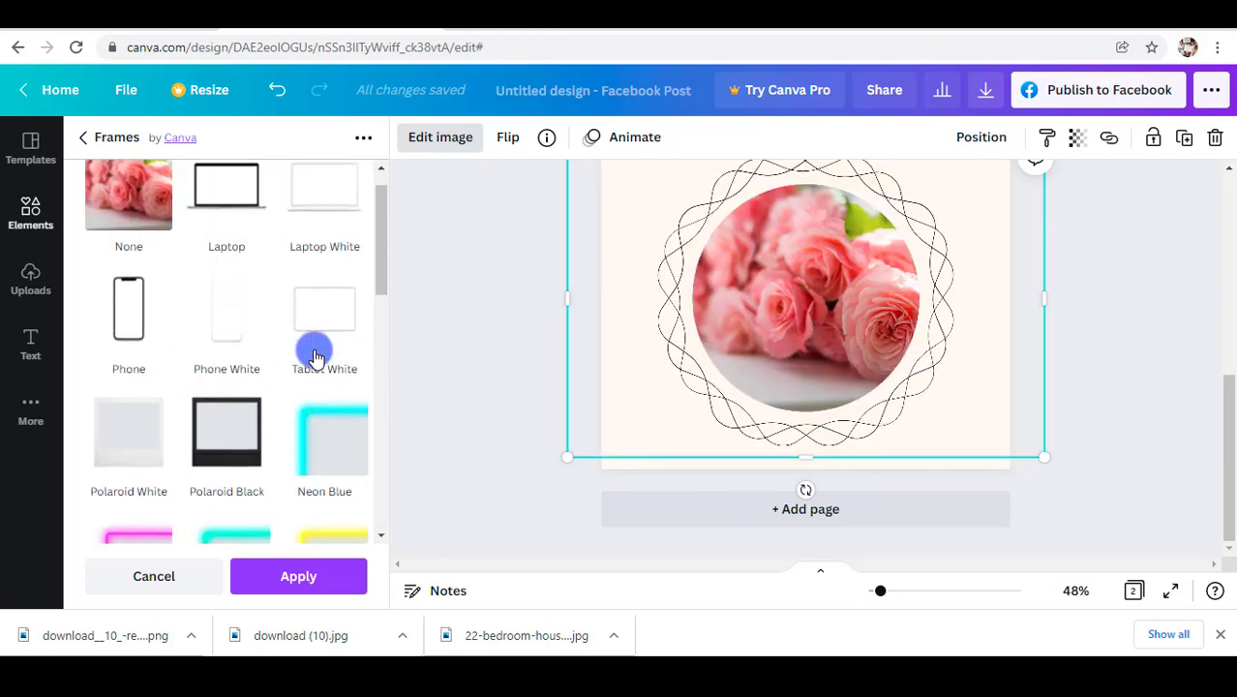
pyautogui.scroll(1, 316, 357)
pyautogui.click(240, 218)
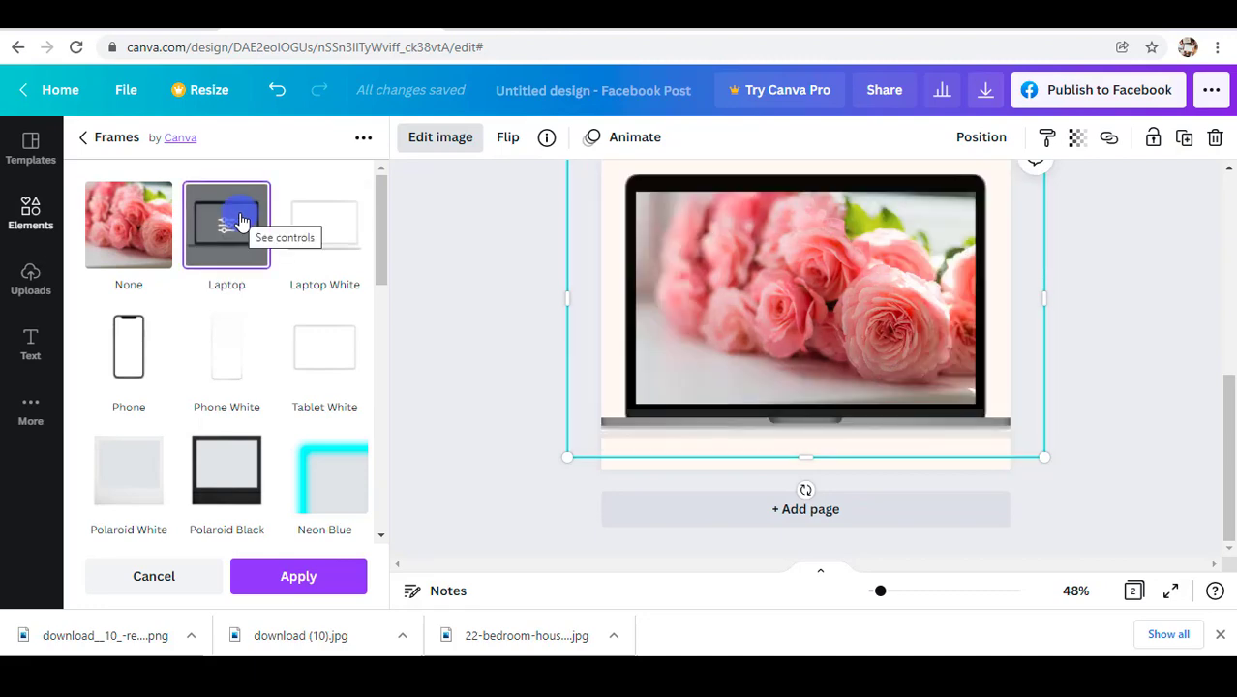
pyautogui.click(120, 368)
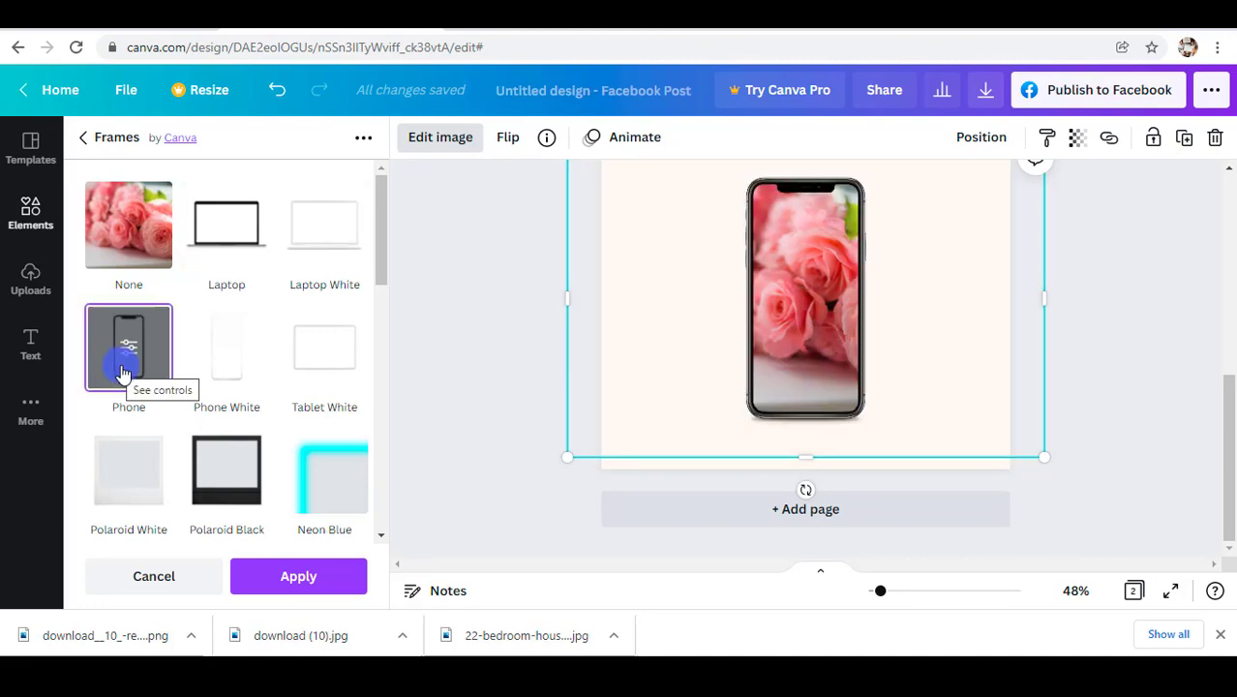
pyautogui.click(225, 360)
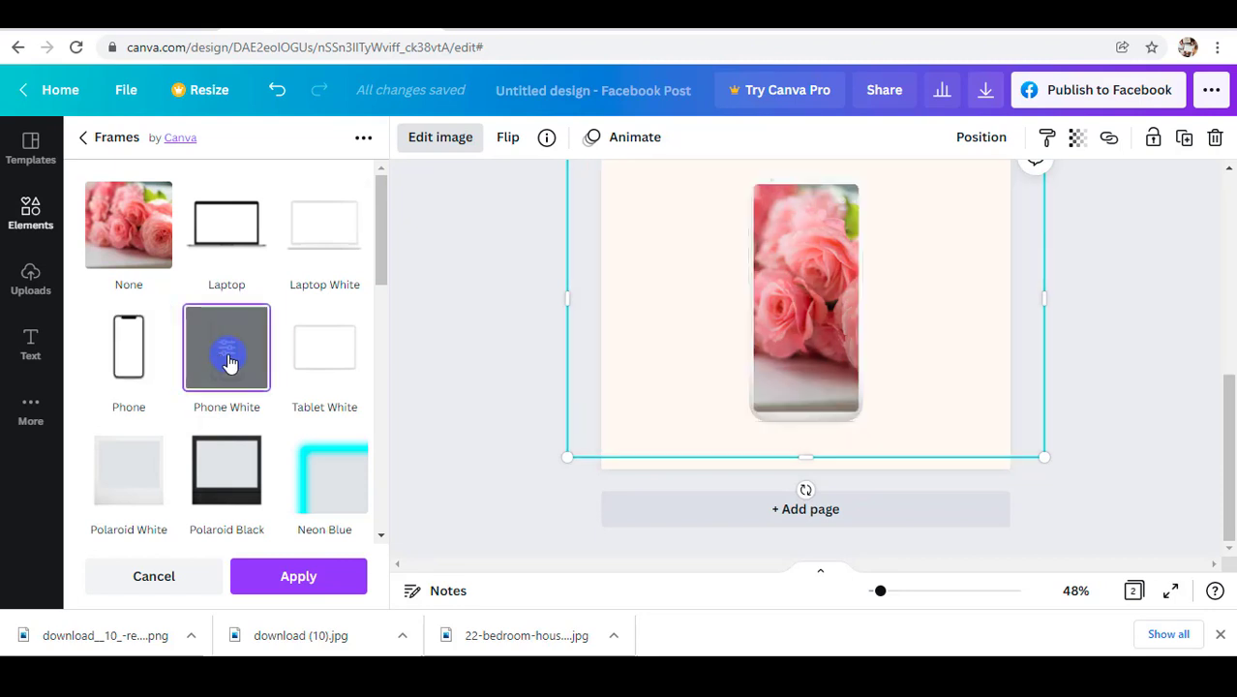
pyautogui.click(320, 365)
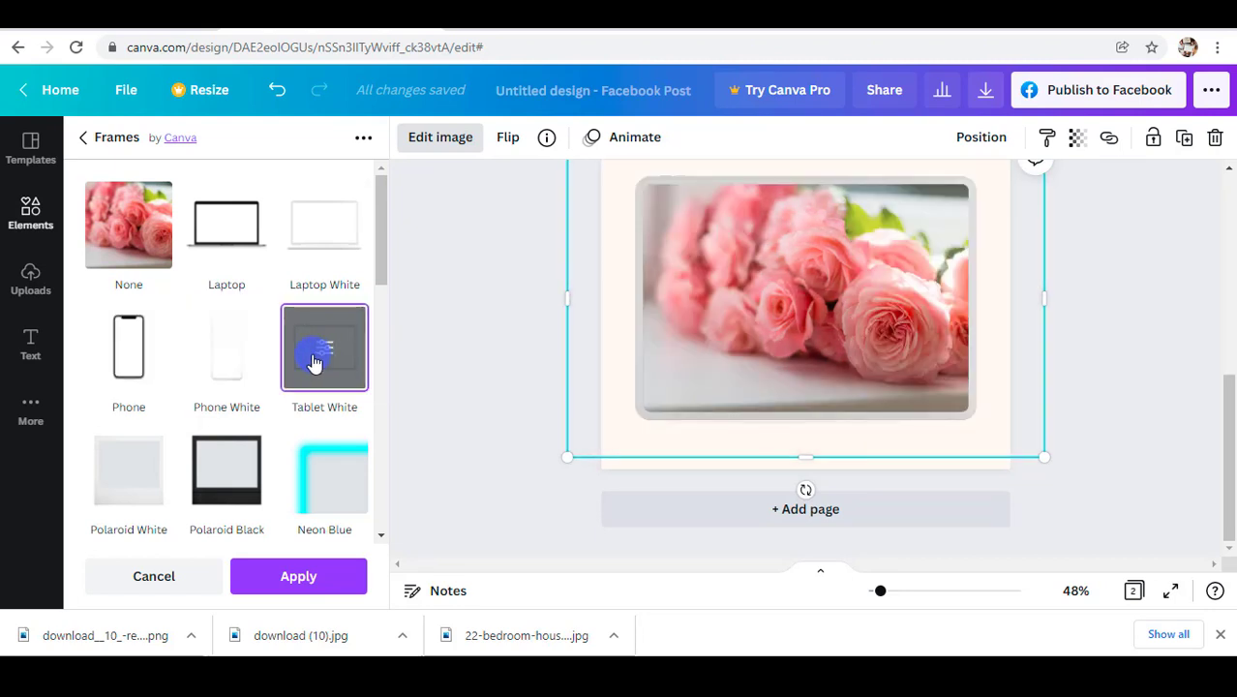
pyautogui.click(132, 494)
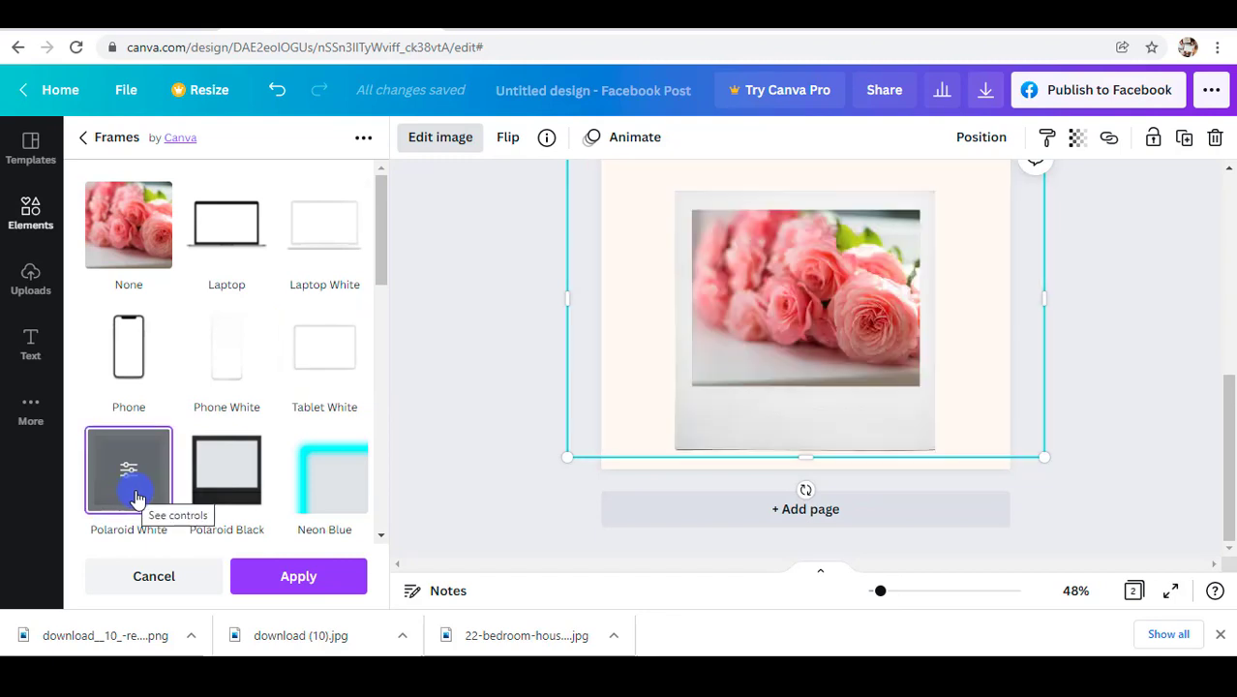
pyautogui.click(209, 498)
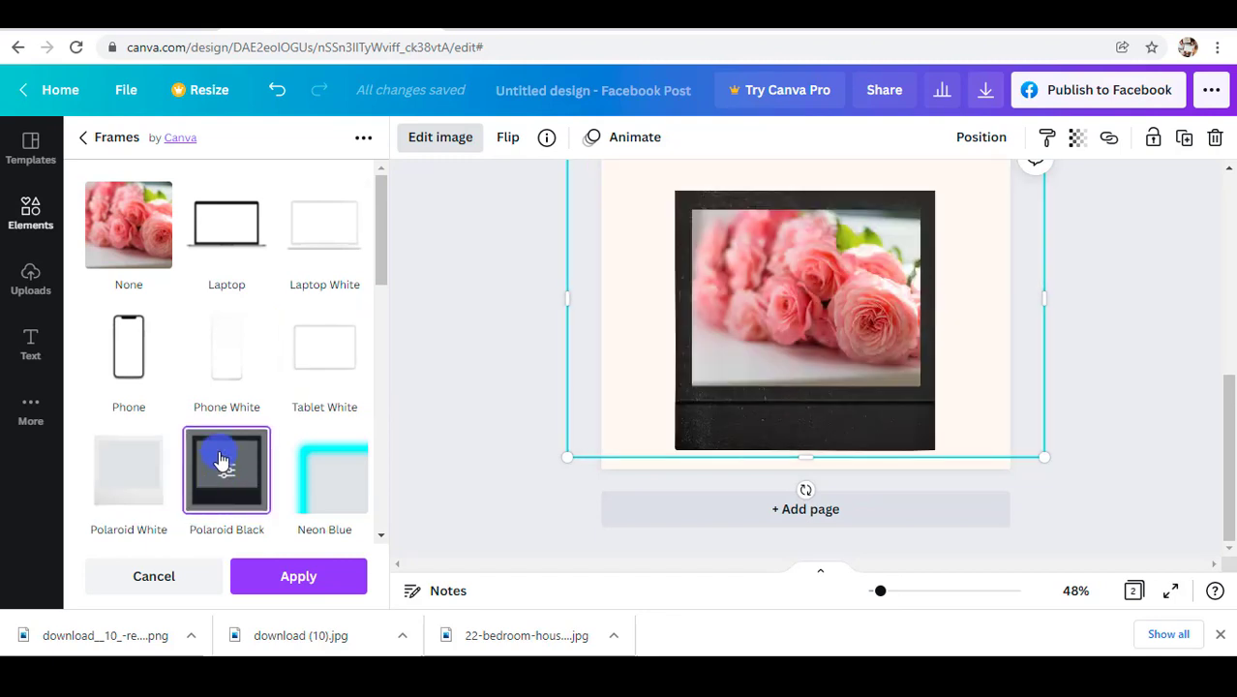
pyautogui.scroll(-1, 220, 459)
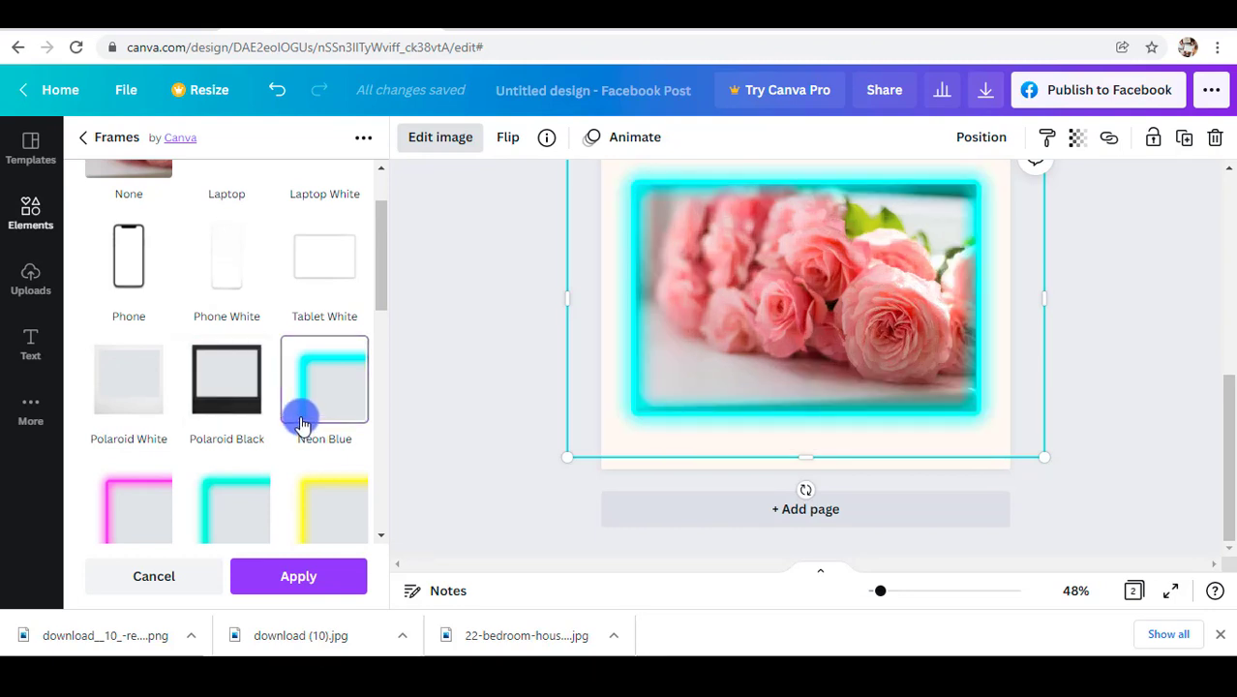
pyautogui.click(175, 579)
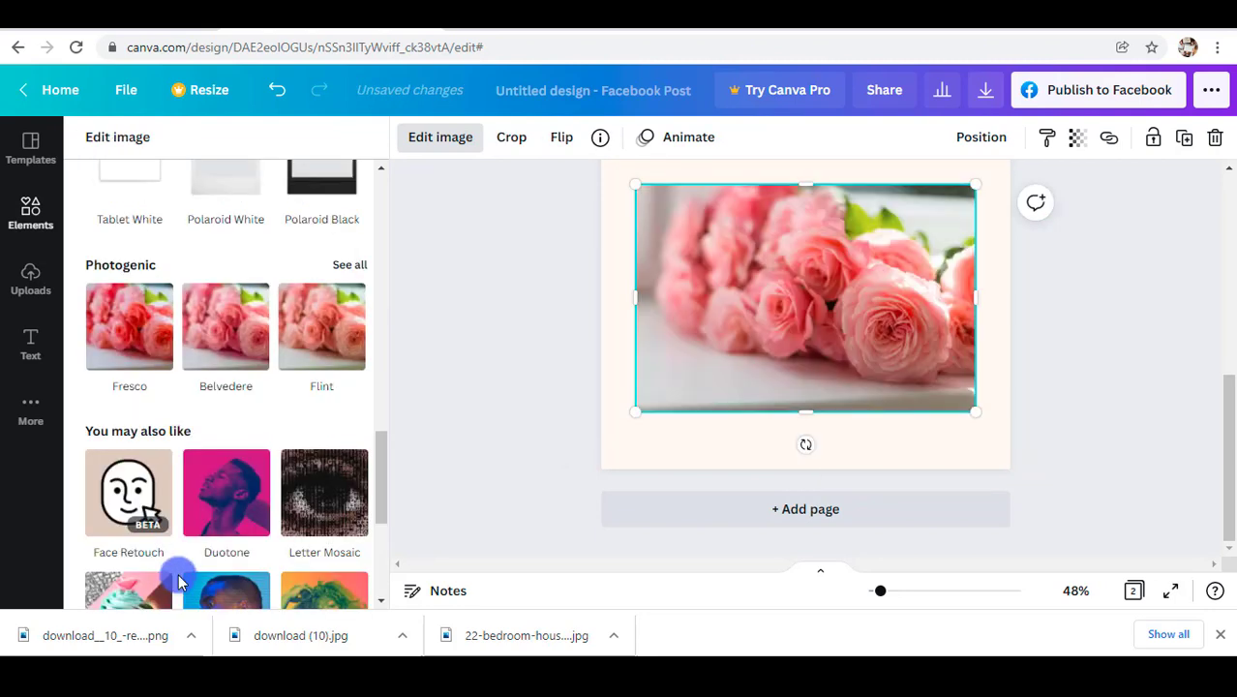
# Step: Enable the Duotone effect for the pink roses photo from the suggested image effects
pyautogui.scroll(-1, 251, 430)
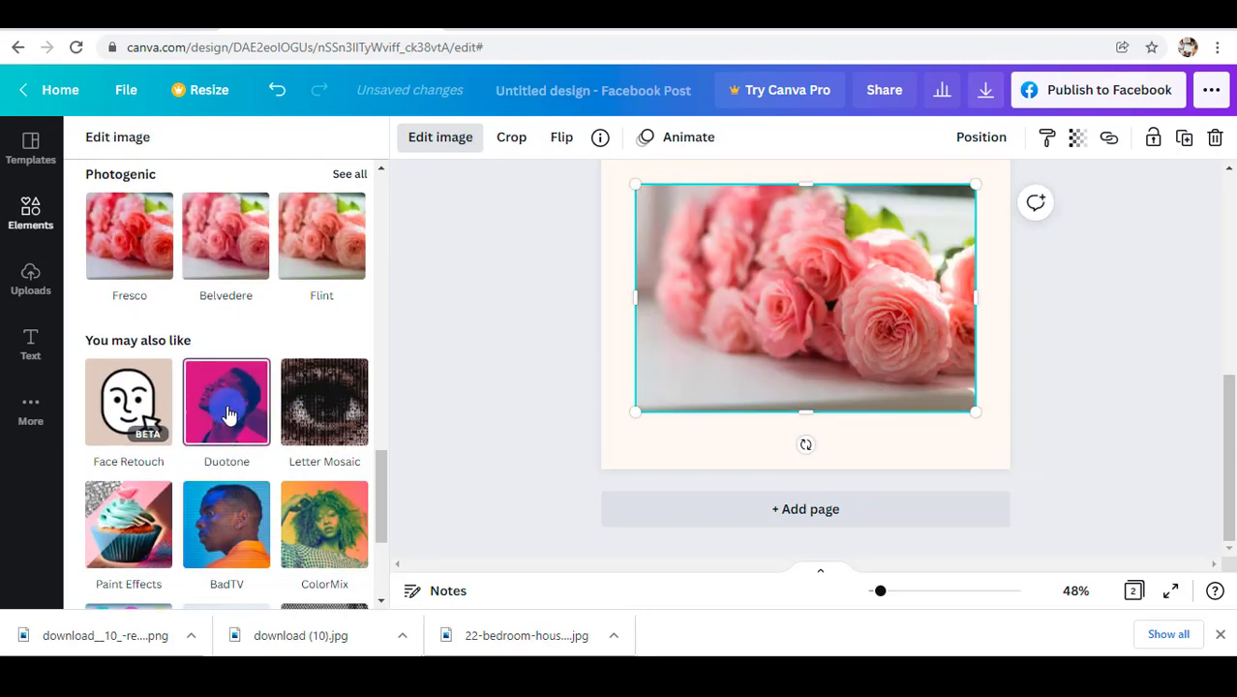
pyautogui.click(229, 414)
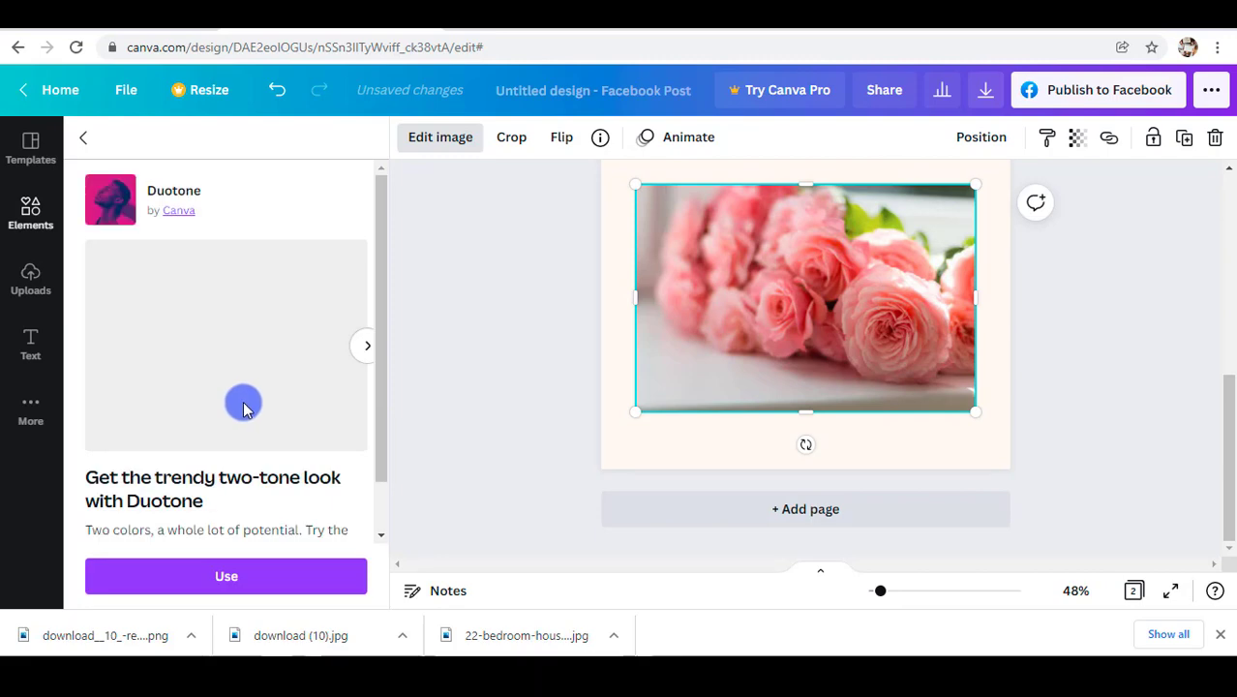
pyautogui.click(280, 581)
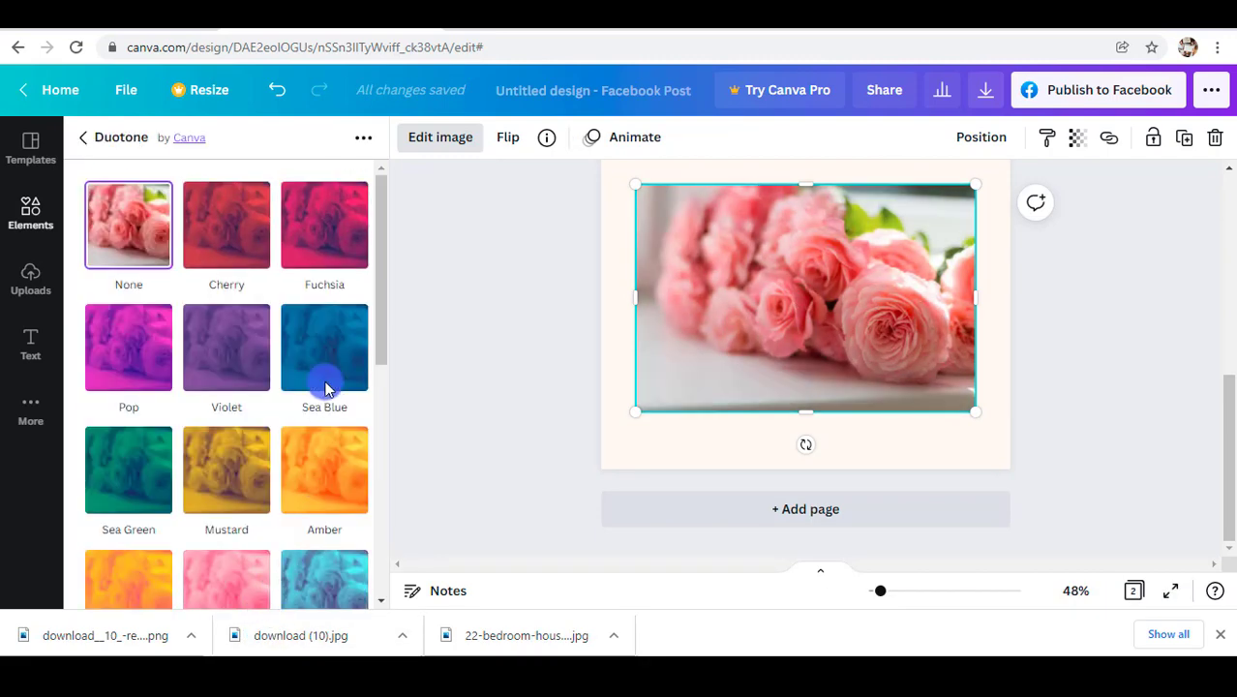
# Step: Try the Cherry, Fuchsia, Sea Blue, Violet, Pop and Sea Green duotones on the roses photo, and choose Mustard
pyautogui.click(239, 251)
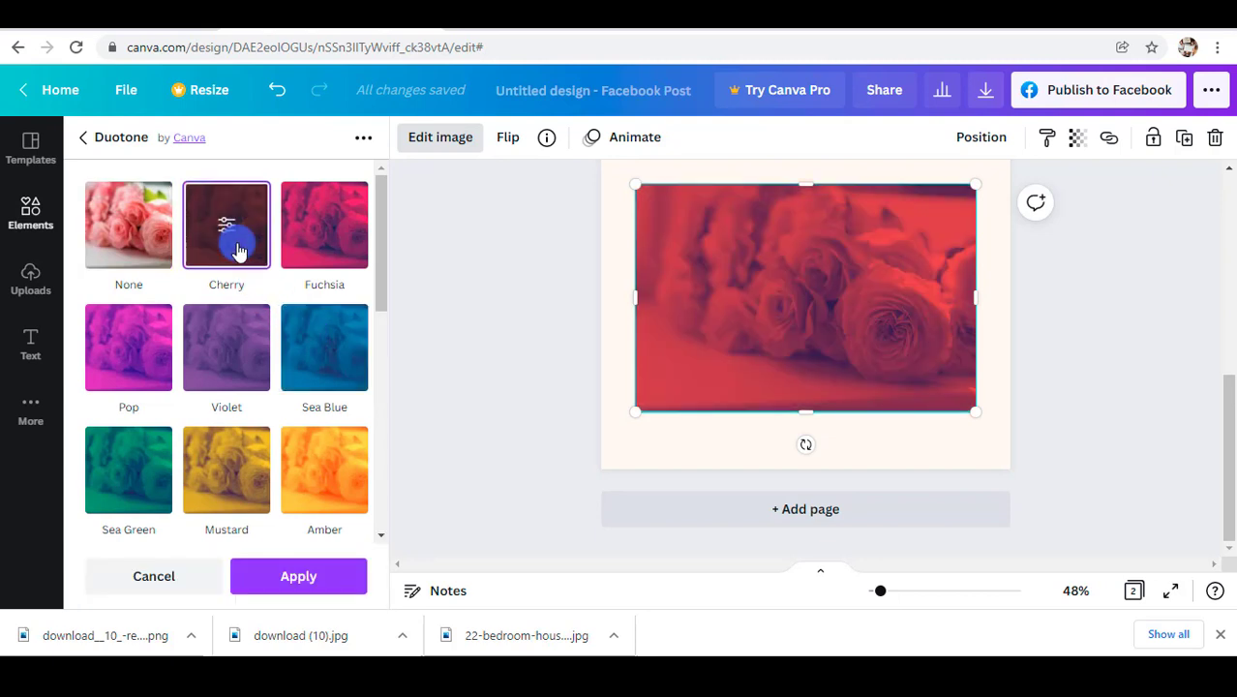
pyautogui.click(317, 221)
pyautogui.click(320, 343)
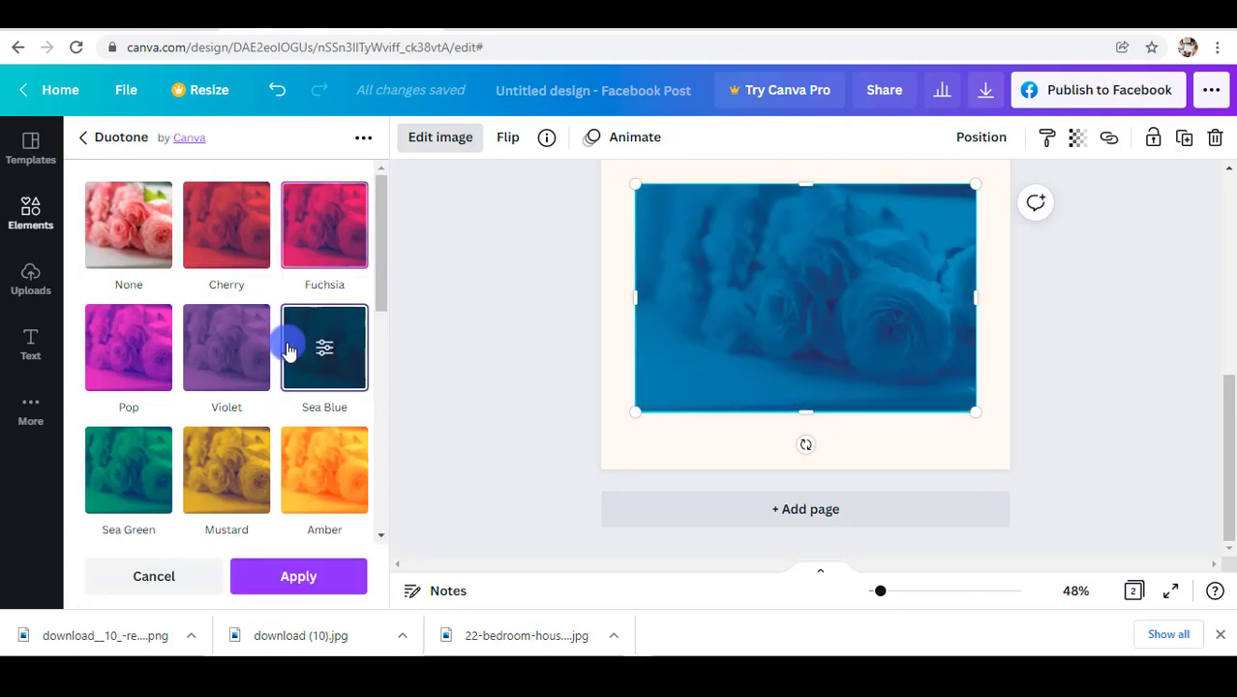
pyautogui.click(232, 358)
pyautogui.click(167, 346)
pyautogui.click(130, 463)
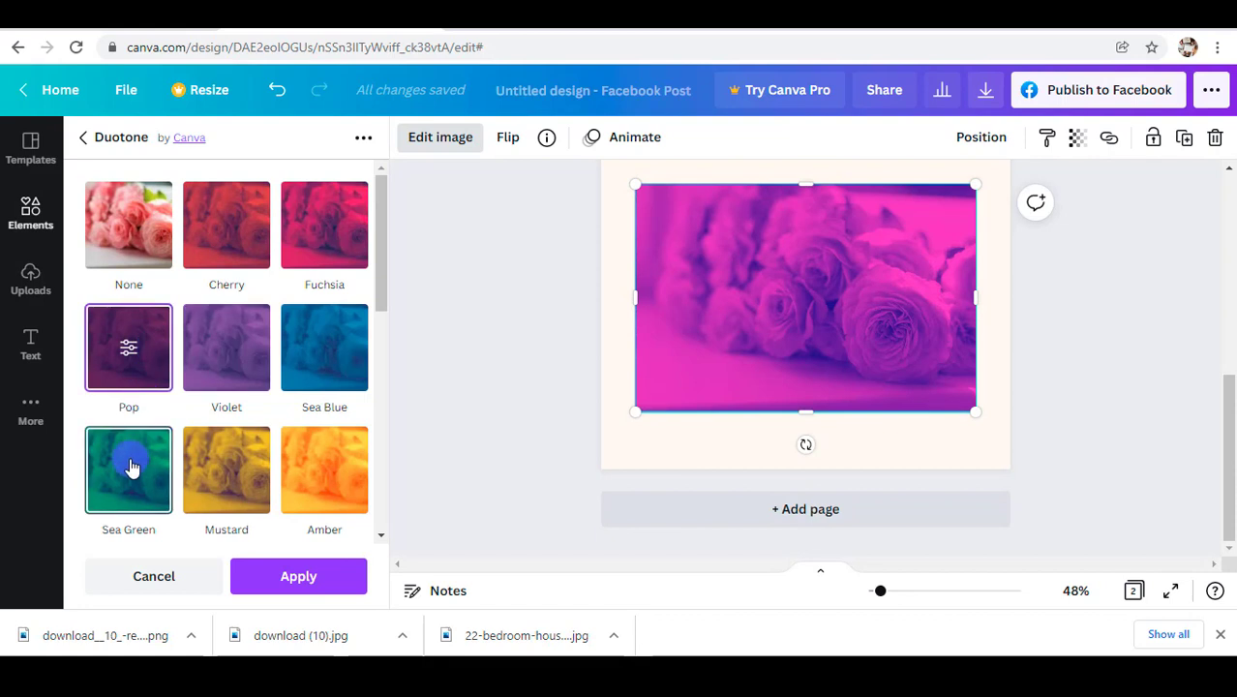
pyautogui.click(227, 469)
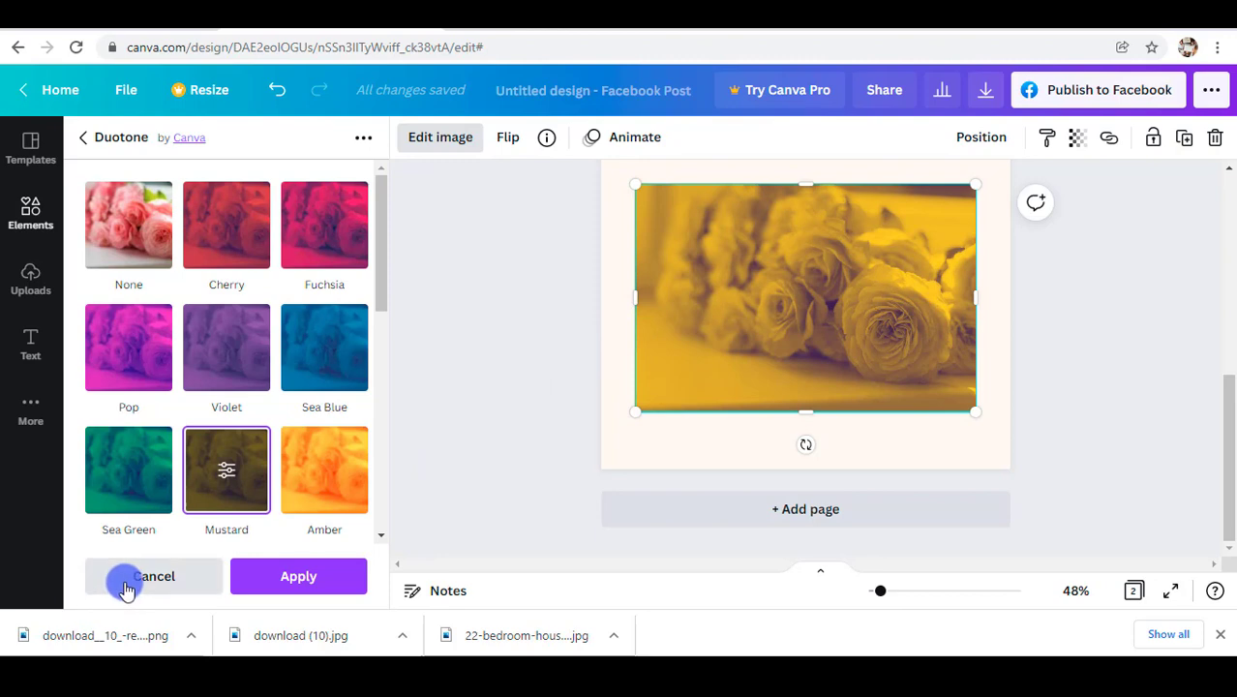
# Step: Move the yellow flower line drawing on page 1 up from the lower corner to beside the white house photo
pyautogui.scroll(4, 842, 359)
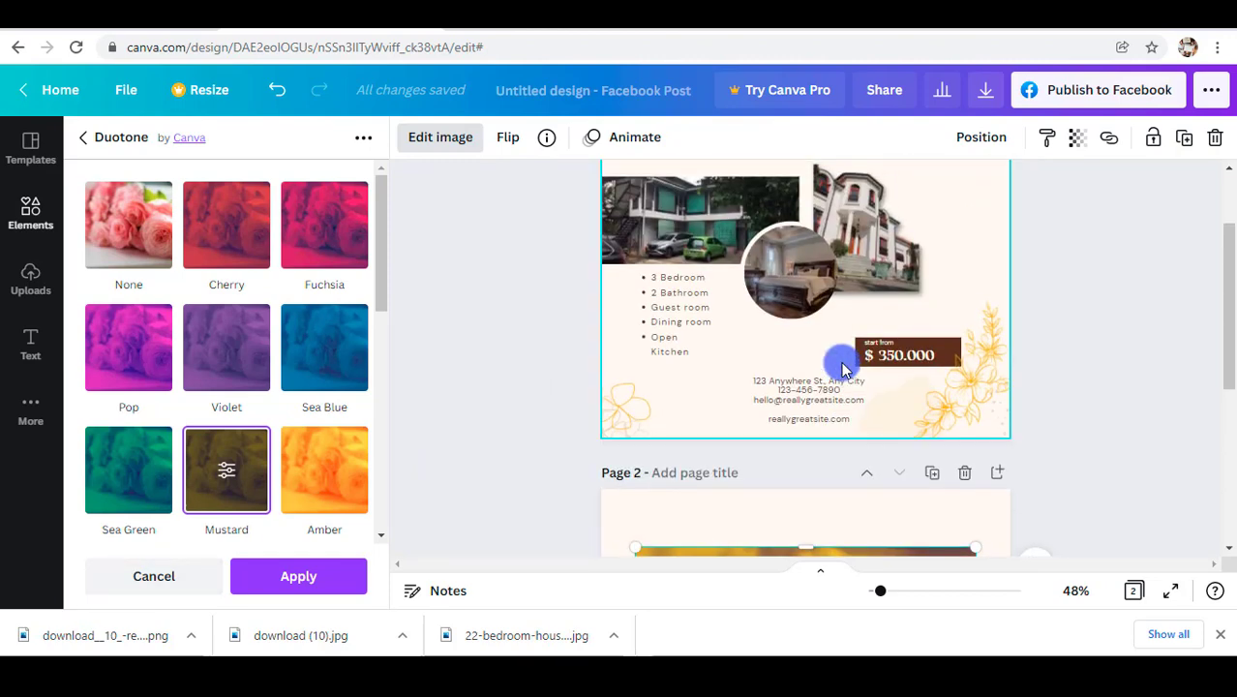
pyautogui.click(973, 403)
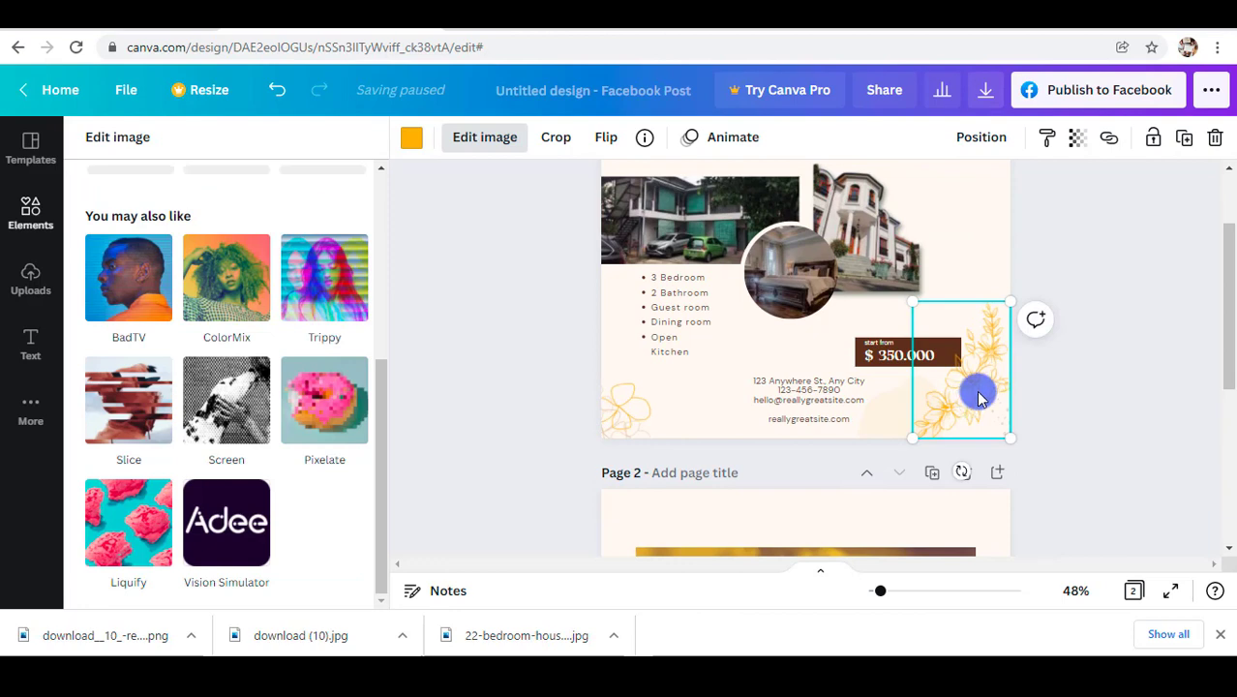
pyautogui.click(494, 141)
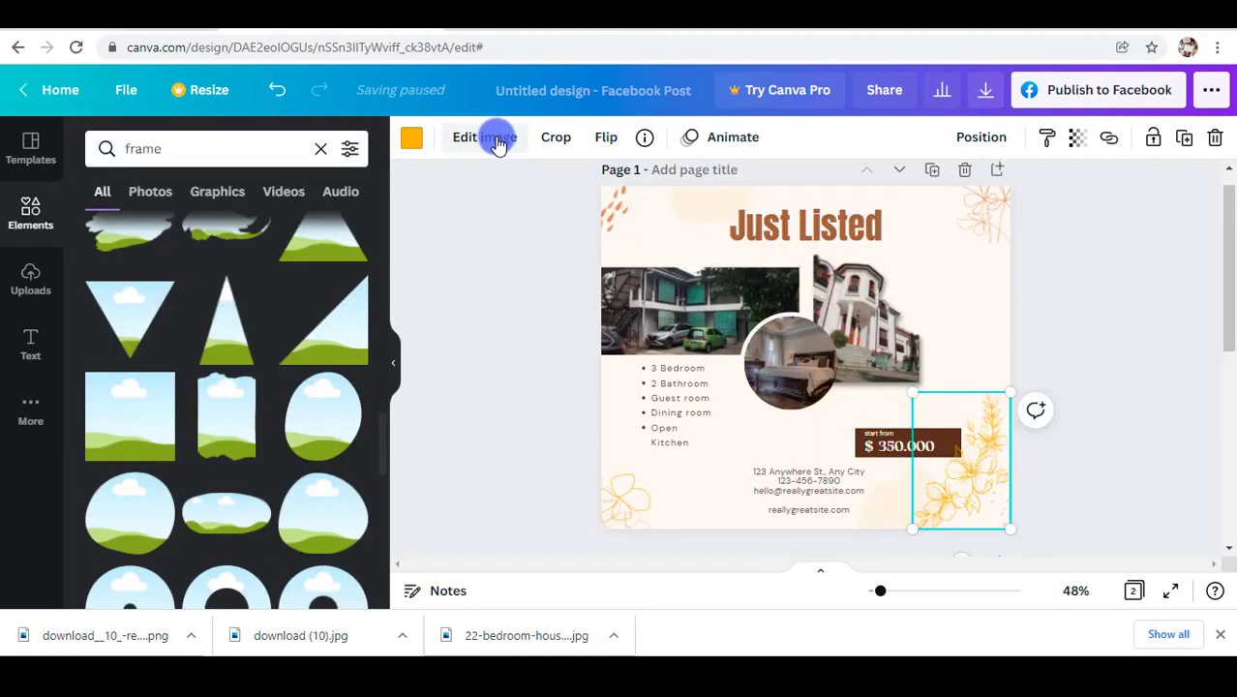
pyautogui.moveTo(999, 473); pyautogui.dragTo(990, 324)
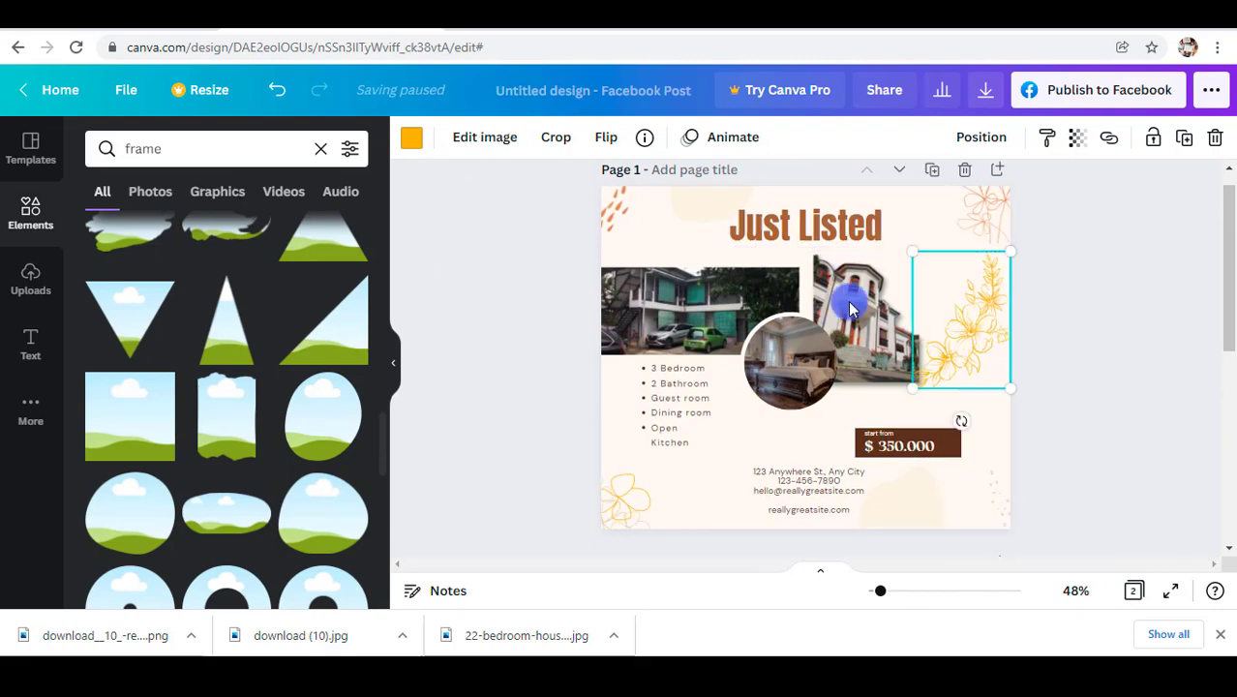
# Step: Open the image editing options for the yellow flower drawing and look through its Smartmockups, Duotone and suggested effects
pyautogui.click(482, 140)
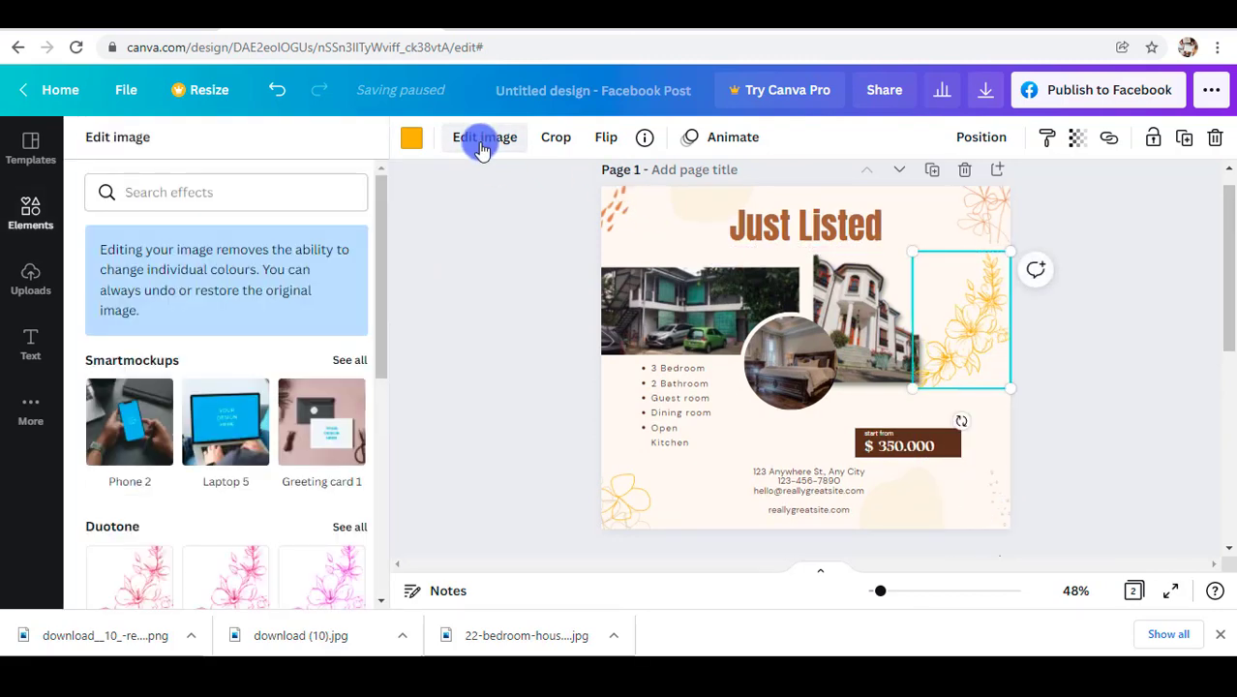
pyautogui.scroll(-3, 330, 347)
pyautogui.scroll(-2, 329, 348)
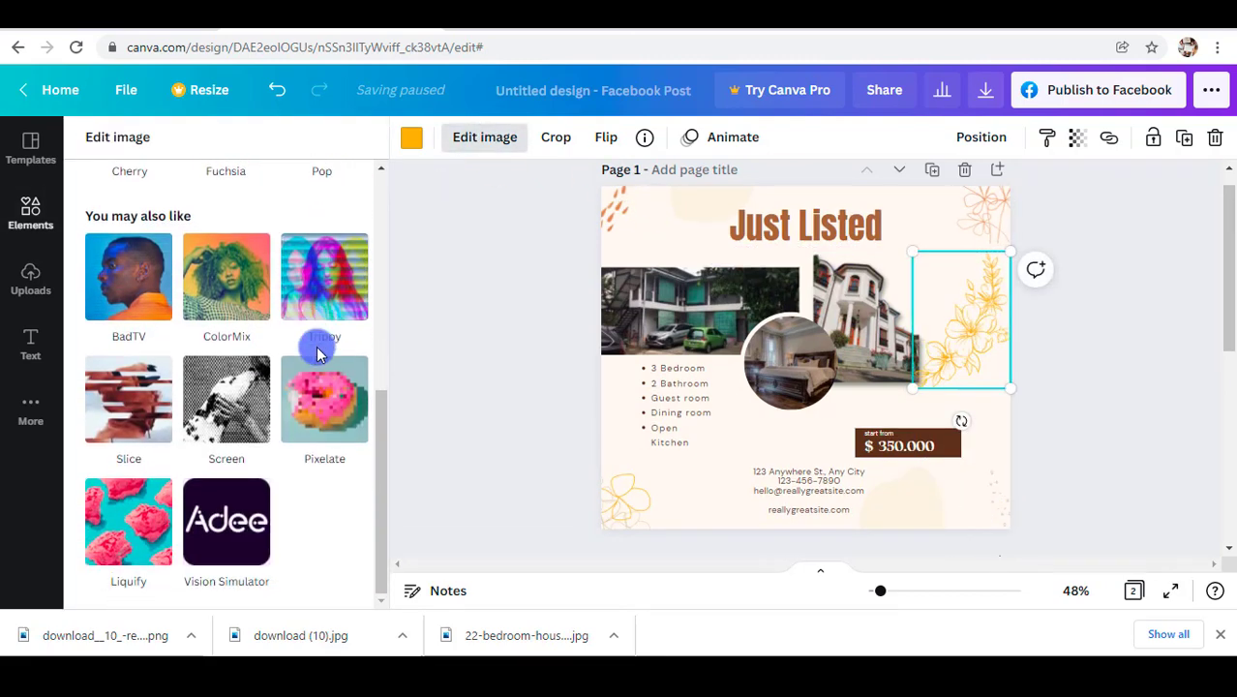
pyautogui.scroll(5, 315, 346)
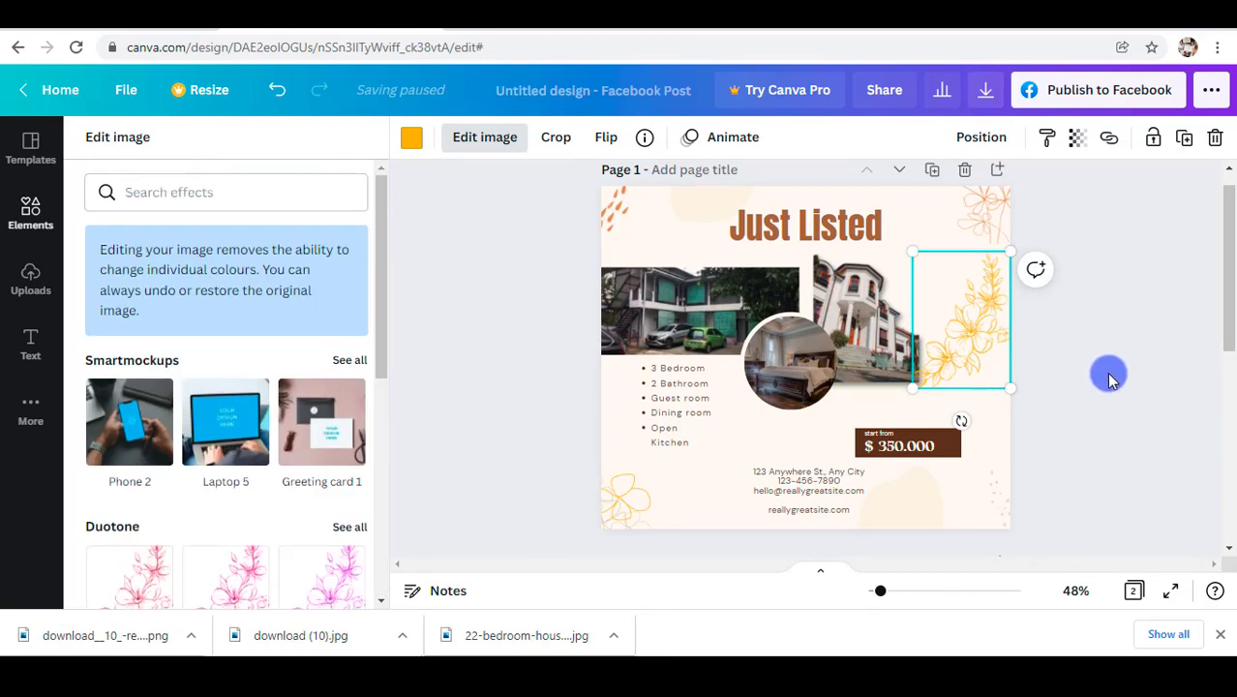
pyautogui.scroll(-3, 232, 365)
pyautogui.scroll(-2, 230, 376)
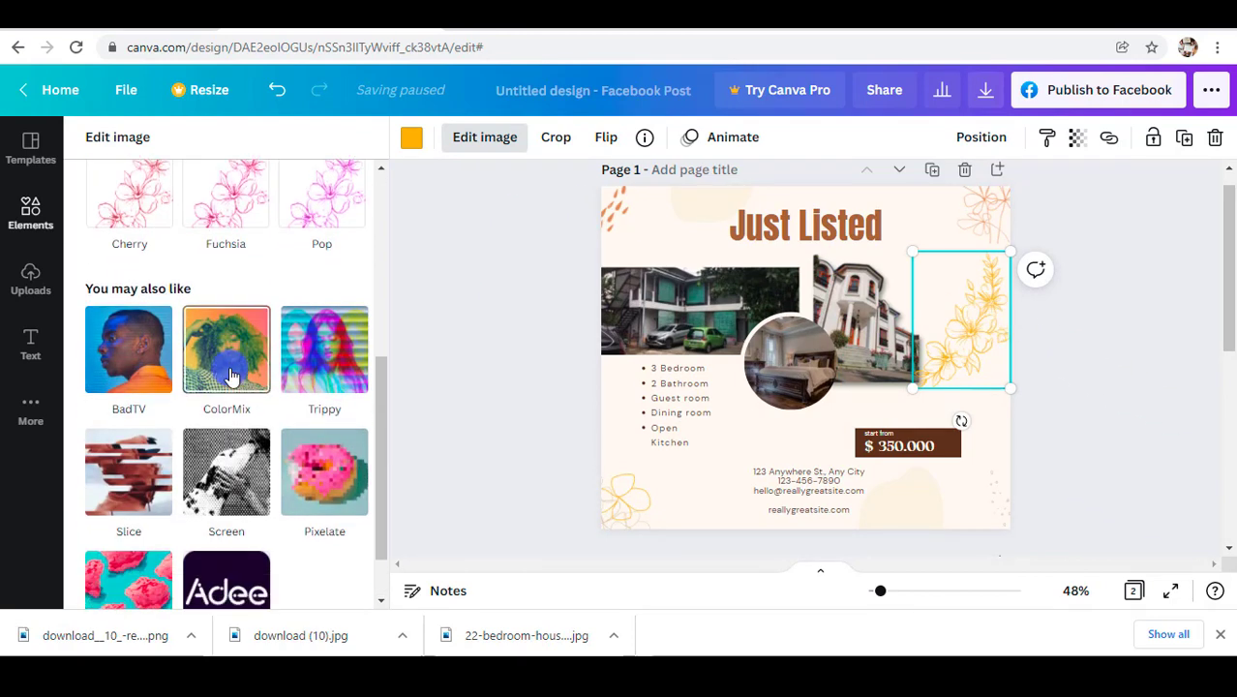
pyautogui.scroll(2, 229, 377)
pyautogui.scroll(3, 229, 373)
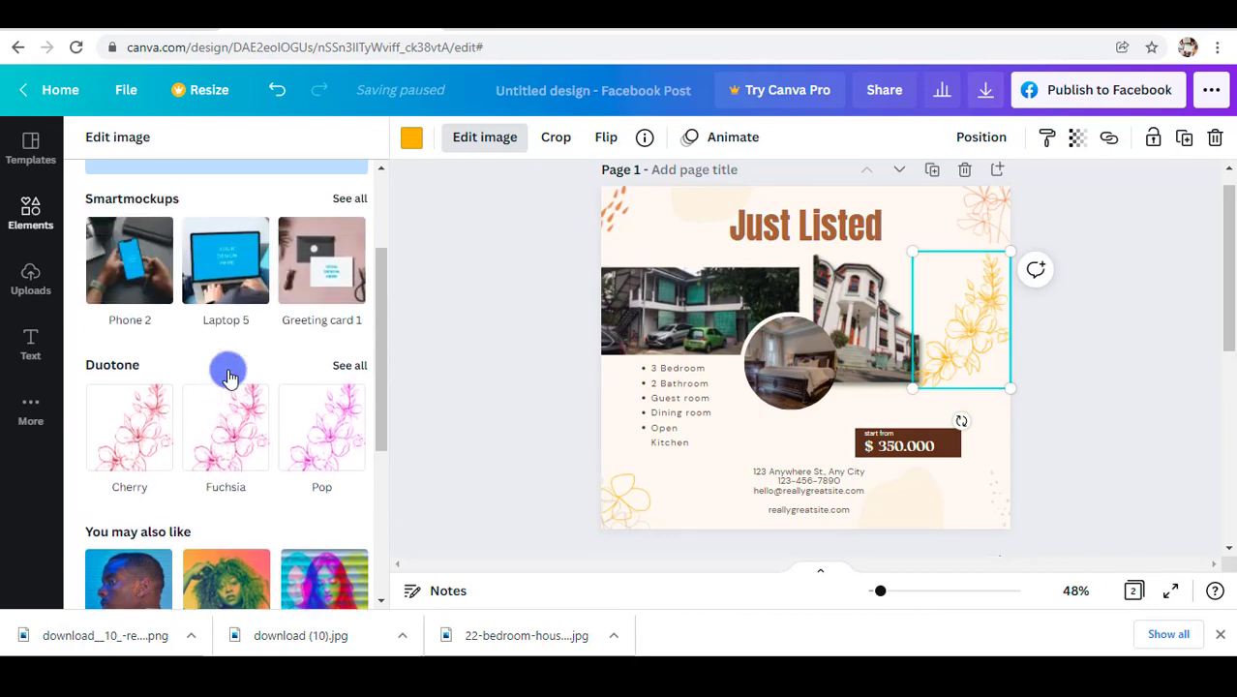
# Step: Select the orange dash graphic in the corner of page 1 and look through its image effects
pyautogui.click(610, 222)
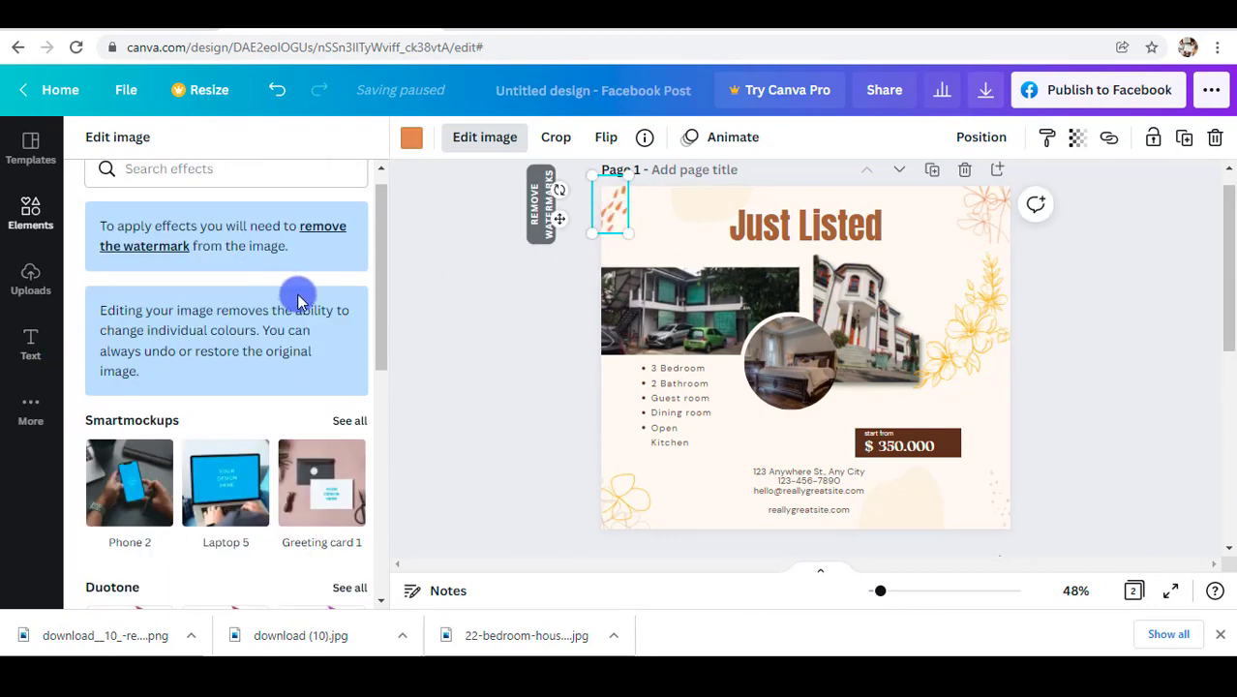
pyautogui.scroll(-6, 297, 300)
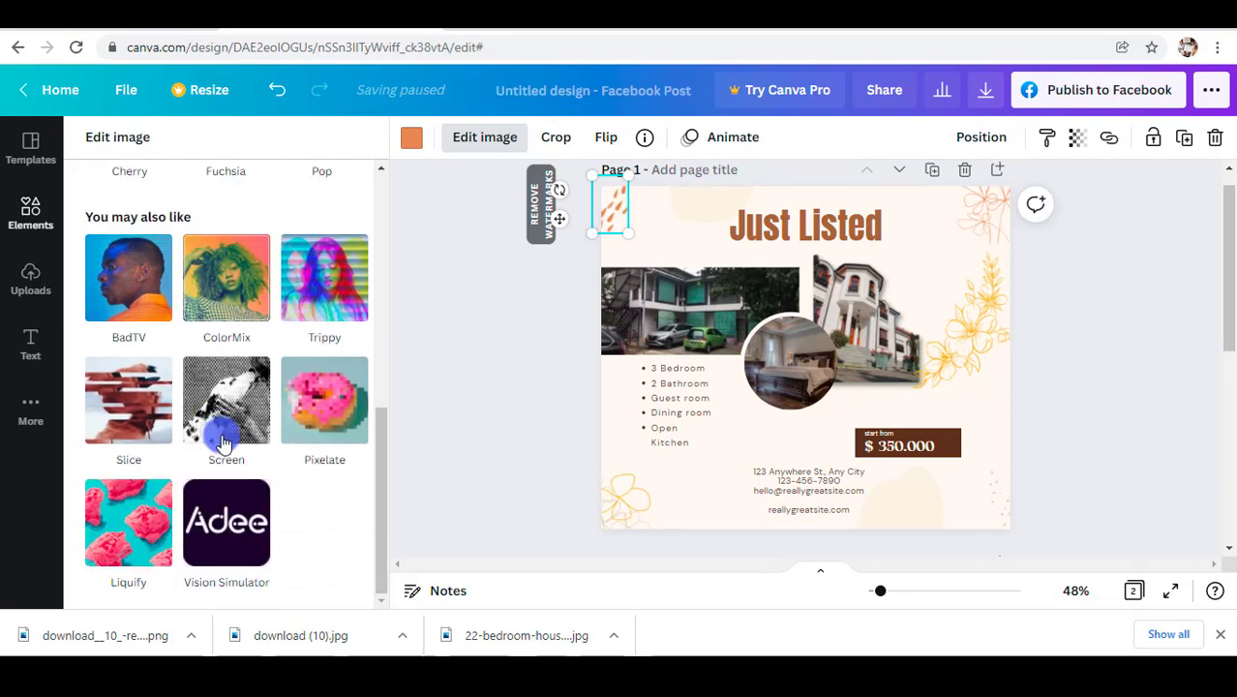
pyautogui.scroll(6, 213, 426)
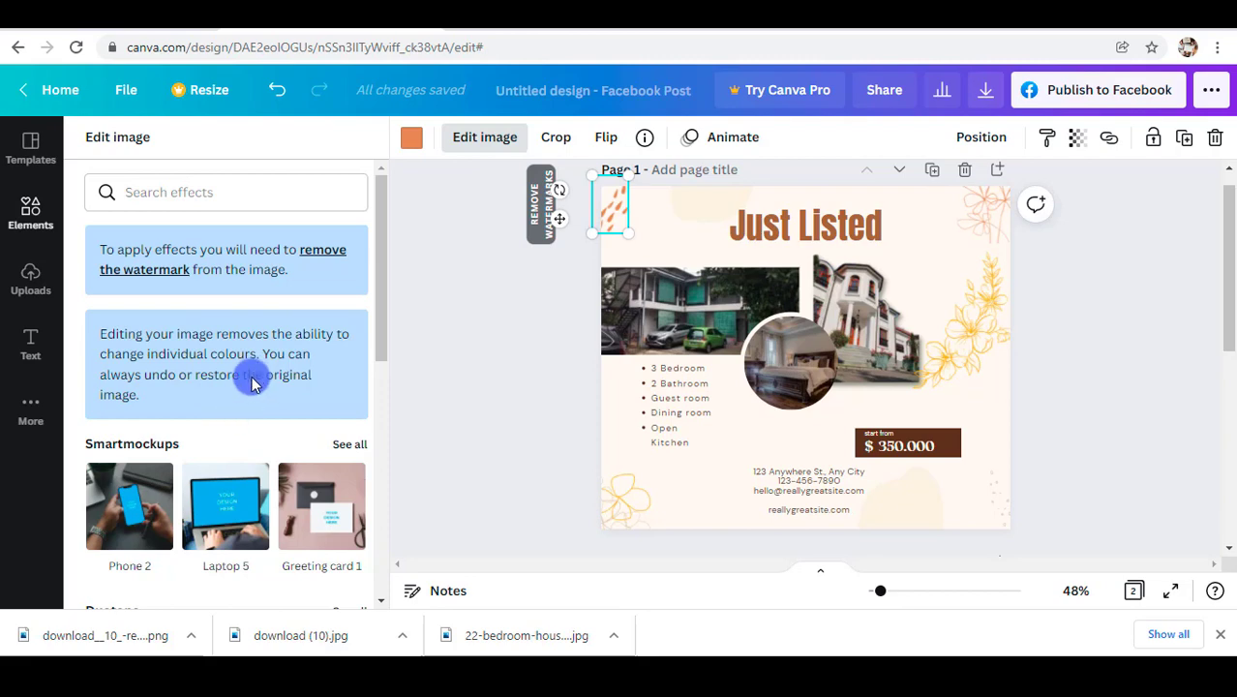
# Step: Undo the Mustard duotone on the page 2 roses photo
pyautogui.scroll(-4, 813, 360)
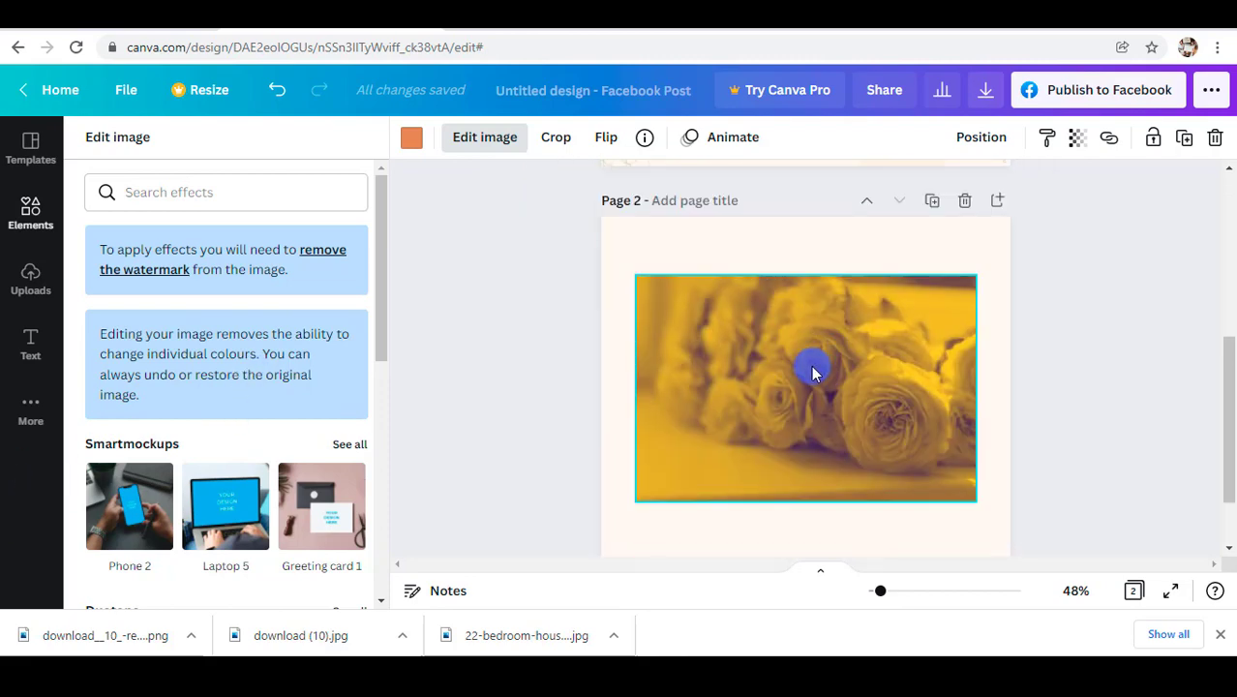
pyautogui.click(813, 372)
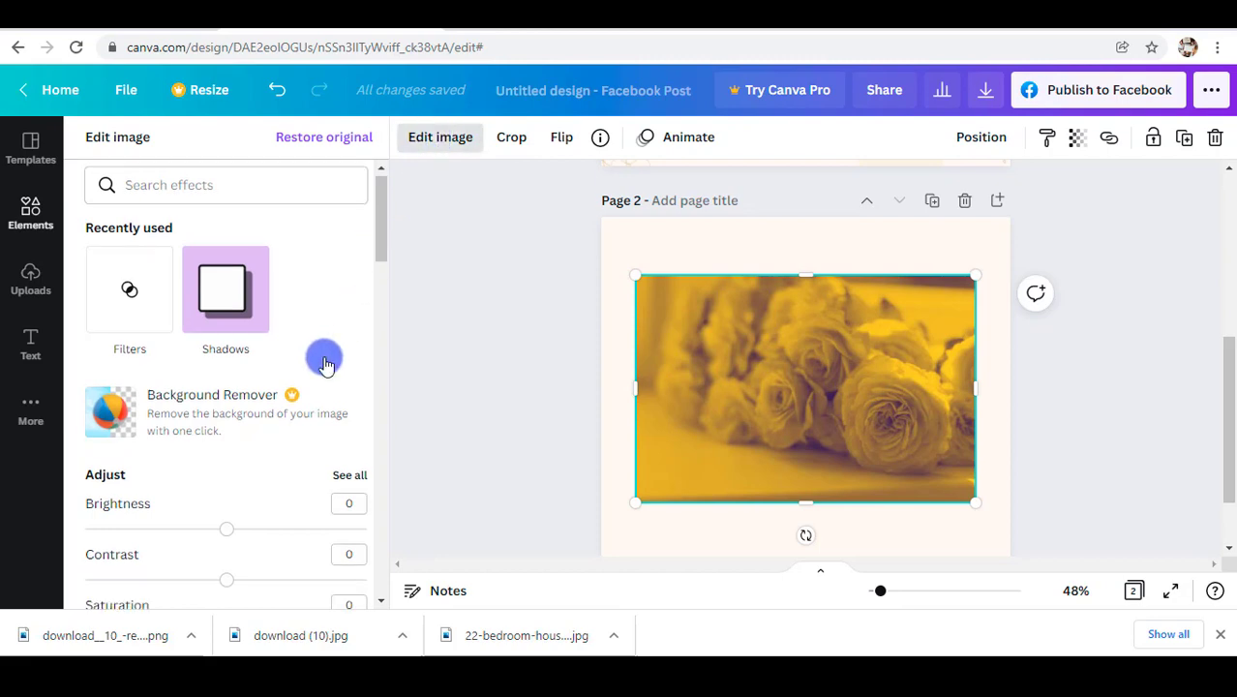
pyautogui.scroll(-5, 326, 356)
pyautogui.scroll(4, 326, 354)
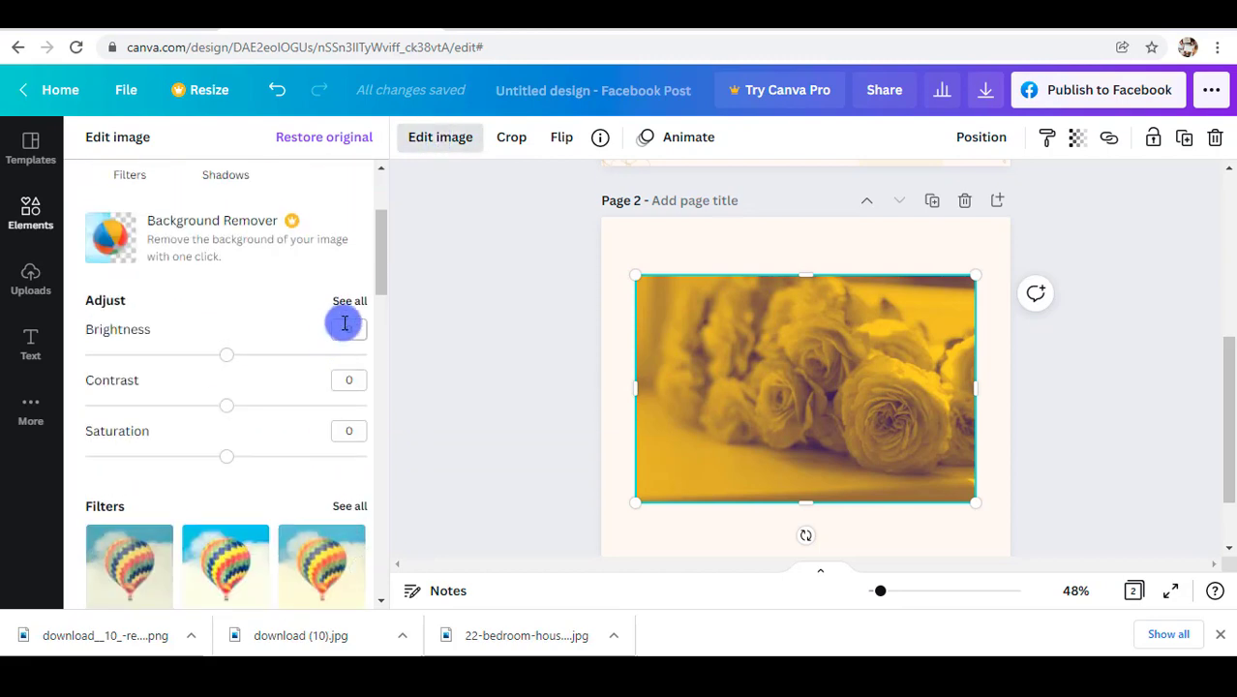
pyautogui.click(276, 96)
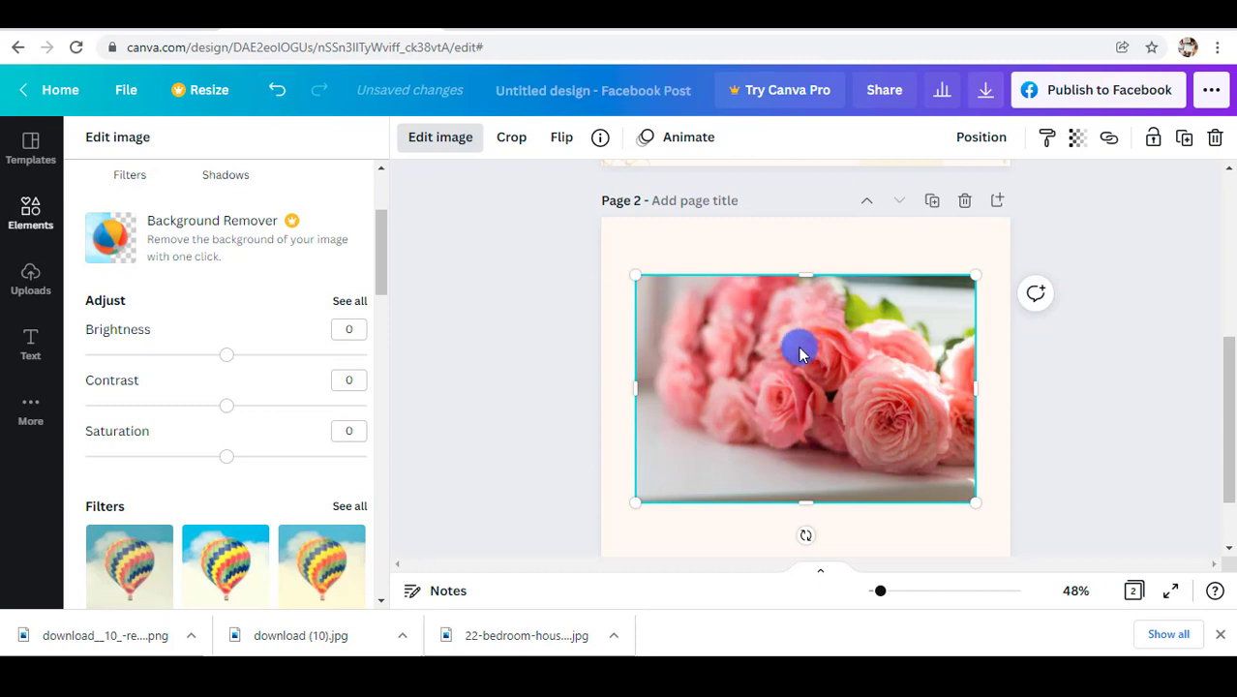
# Step: Adjust the roses photo with brightness -3, contrast -3, saturation -2 and tint -2, keeping blur at 0
pyautogui.click(350, 305)
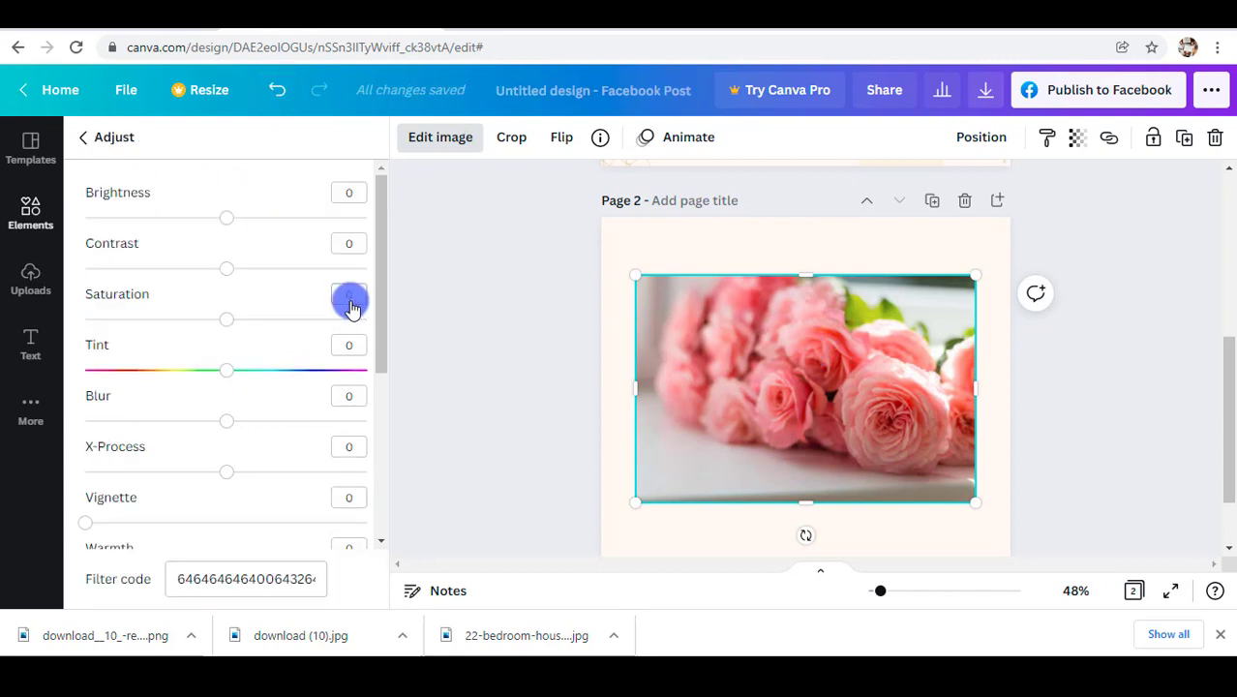
pyautogui.moveTo(227, 224); pyautogui.dragTo(222, 287)
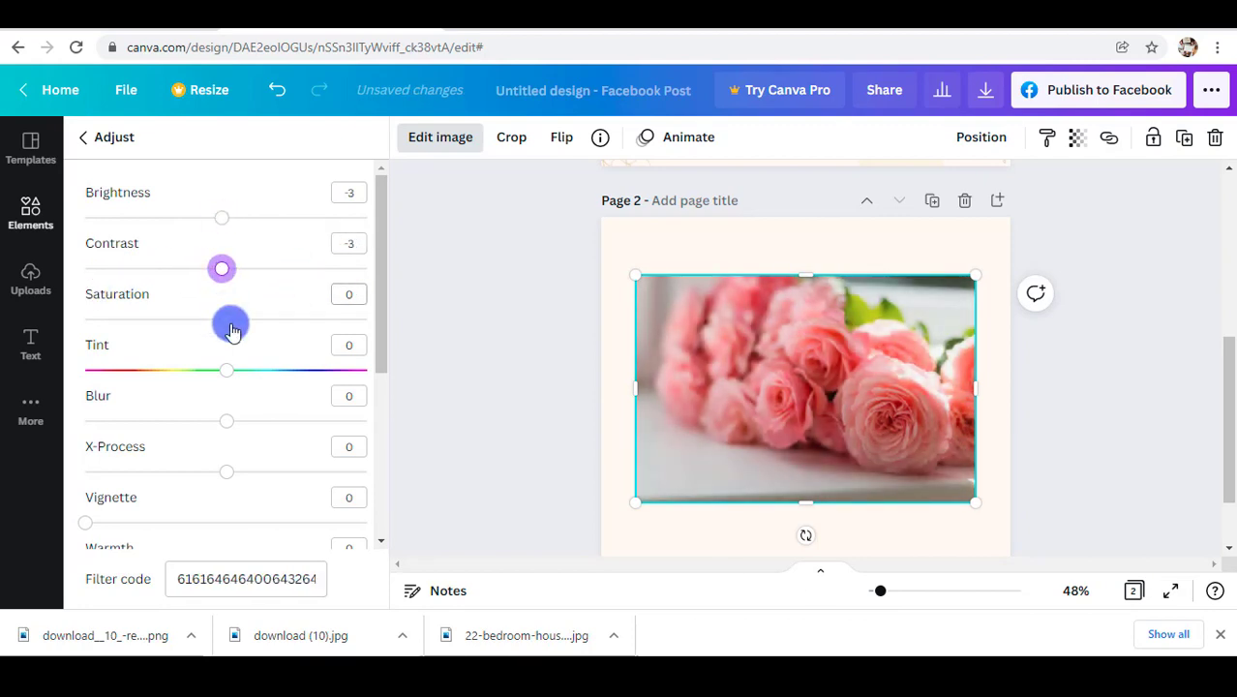
pyautogui.moveTo(232, 330)
pyautogui.mouseDown()
pyautogui.moveTo(365, 313)
pyautogui.moveTo(61, 310)
pyautogui.moveTo(223, 311)
pyautogui.mouseUp()
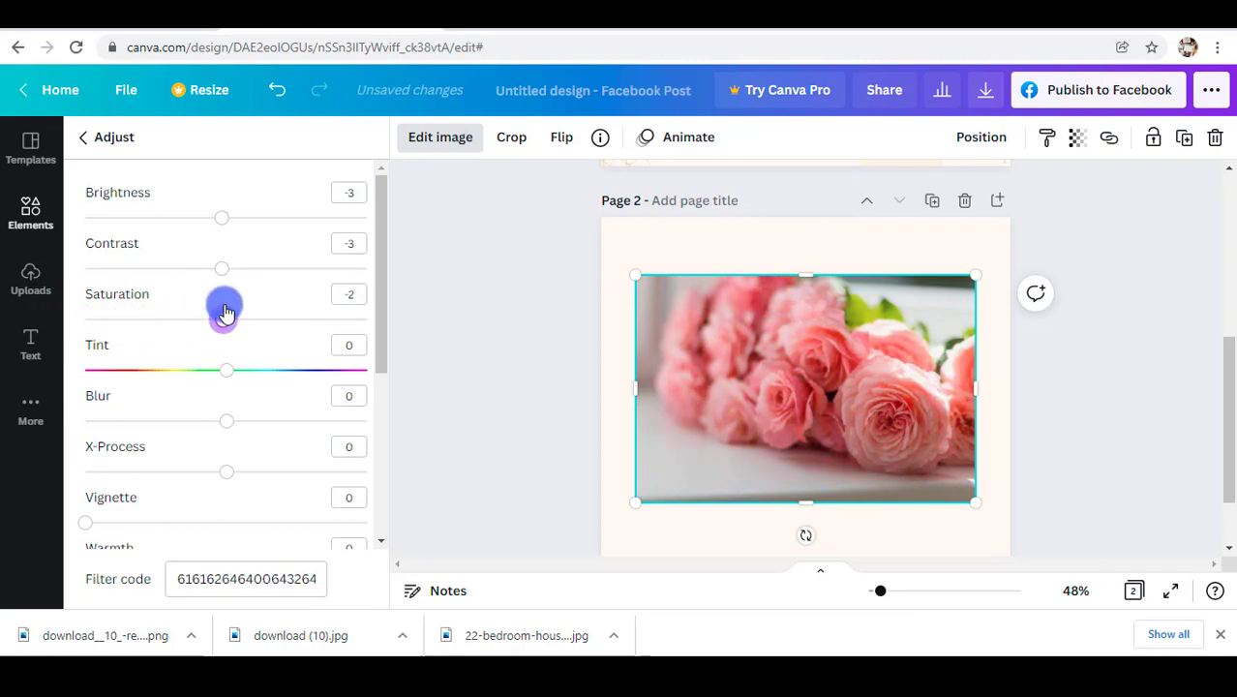
pyautogui.click(239, 365)
pyautogui.moveTo(231, 378); pyautogui.dragTo(229, 429)
pyautogui.click(245, 423)
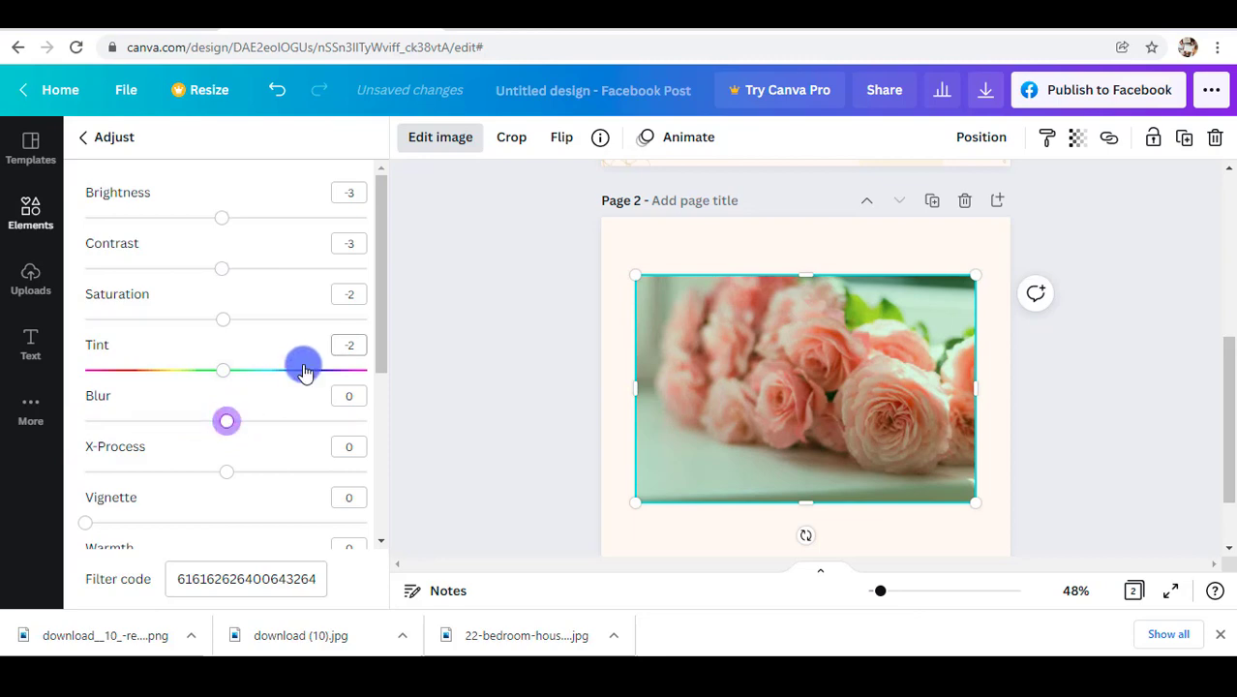
# Step: Set the roses photo's X-Process to 1 and try vignette, warmth, clarity and vibrance, leaving each at 0
pyautogui.scroll(-3, 304, 362)
pyautogui.moveTo(351, 303); pyautogui.dragTo(229, 331)
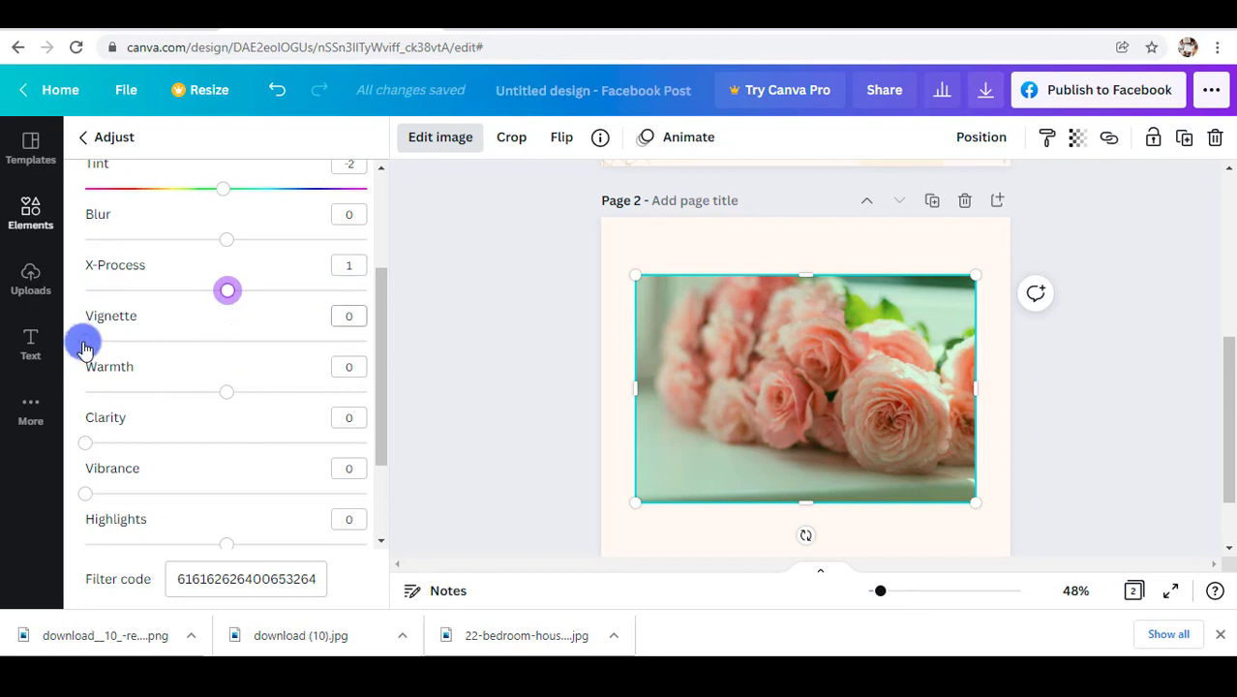
pyautogui.moveTo(85, 340); pyautogui.dragTo(27, 359)
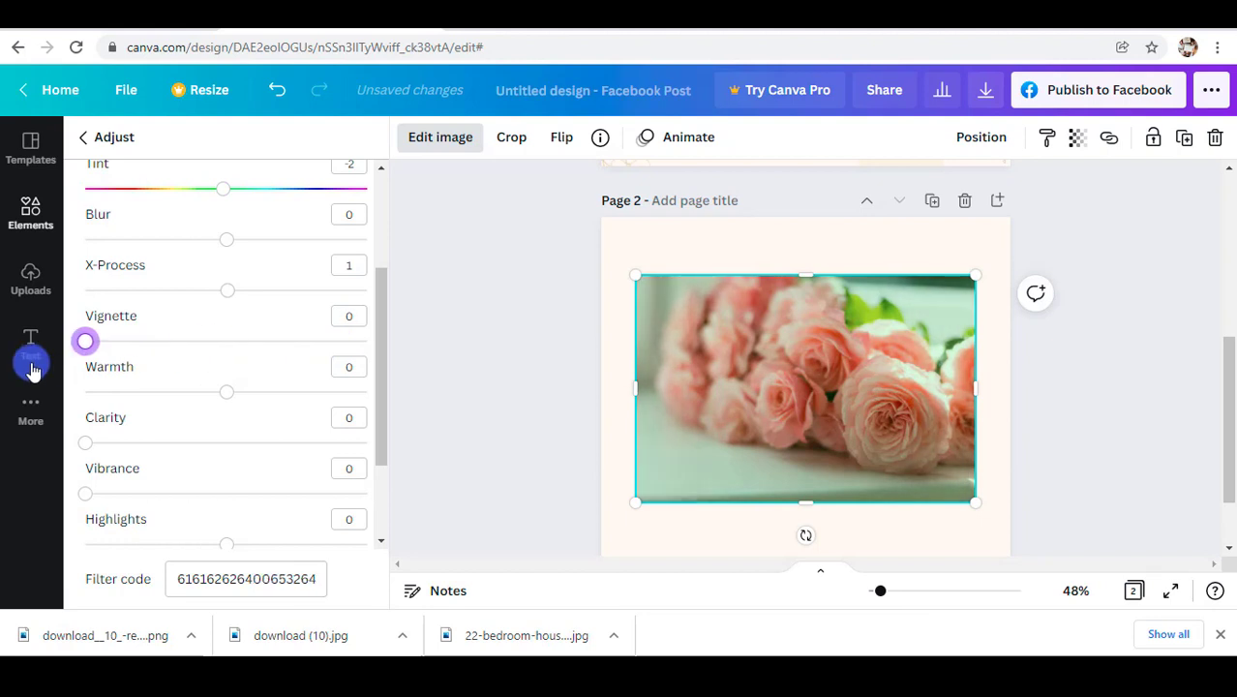
pyautogui.moveTo(232, 398)
pyautogui.mouseDown()
pyautogui.moveTo(356, 404)
pyautogui.moveTo(68, 379)
pyautogui.moveTo(227, 397)
pyautogui.mouseUp()
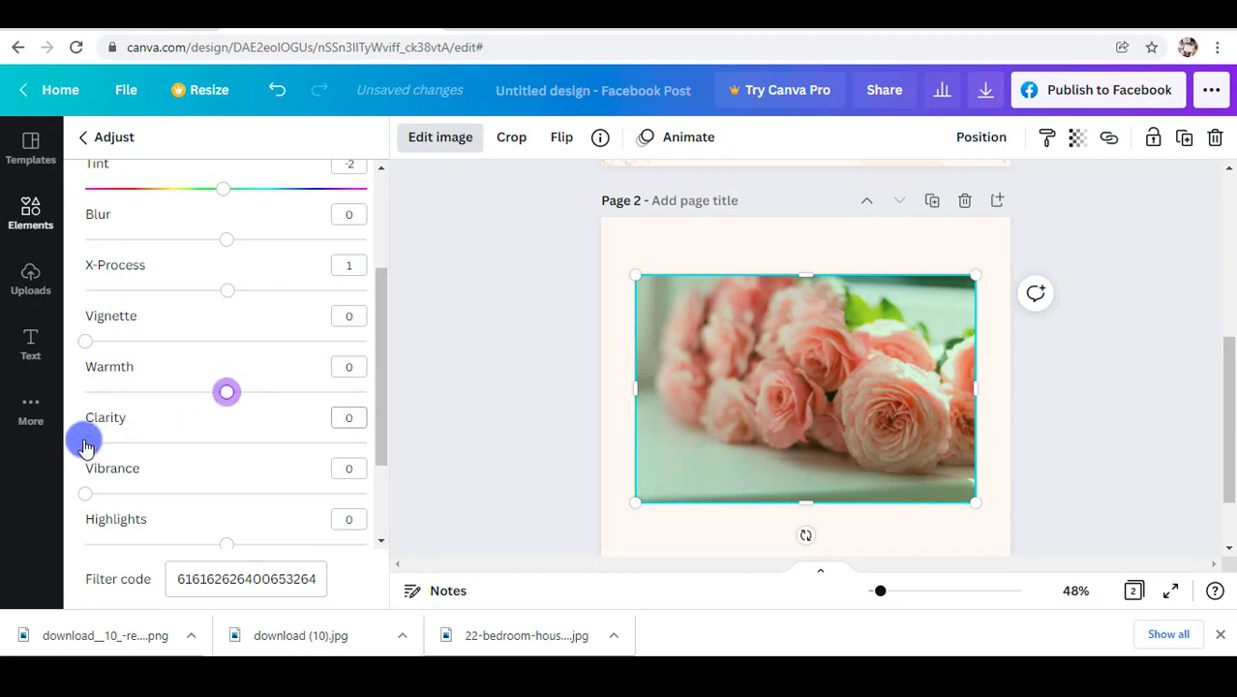
pyautogui.moveTo(84, 438); pyautogui.dragTo(85, 492)
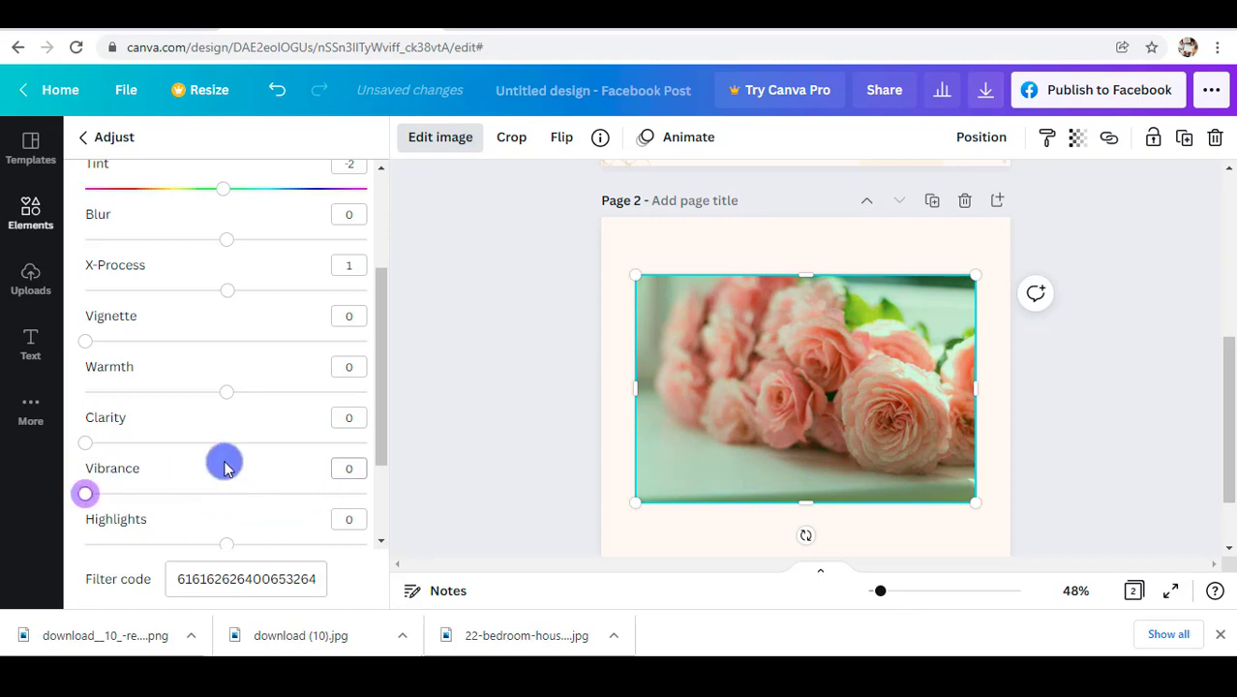
# Step: Set the roses photo's highlights to -4, shadows to 5 and fade to 3
pyautogui.scroll(-3, 233, 441)
pyautogui.moveTo(227, 416); pyautogui.dragTo(232, 479)
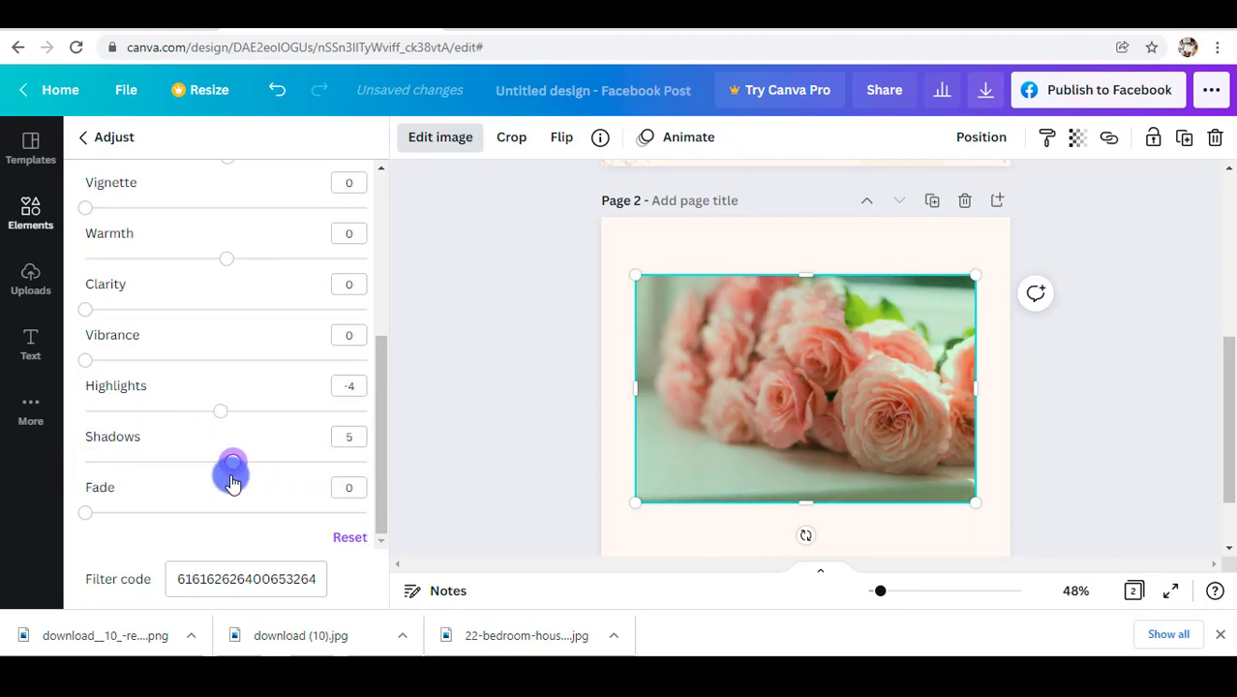
pyautogui.moveTo(85, 513); pyautogui.dragTo(245, 513)
pyautogui.moveTo(187, 552); pyautogui.dragTo(97, 553)
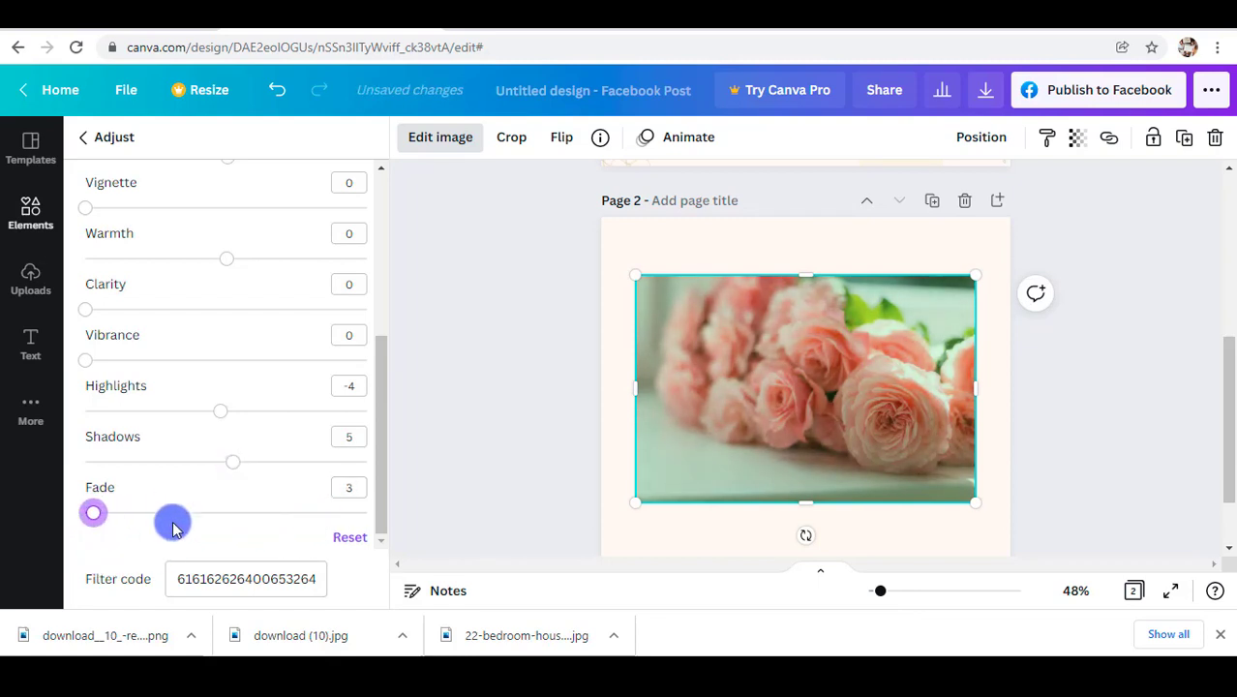
pyautogui.scroll(1, 323, 432)
pyautogui.scroll(-1, 319, 422)
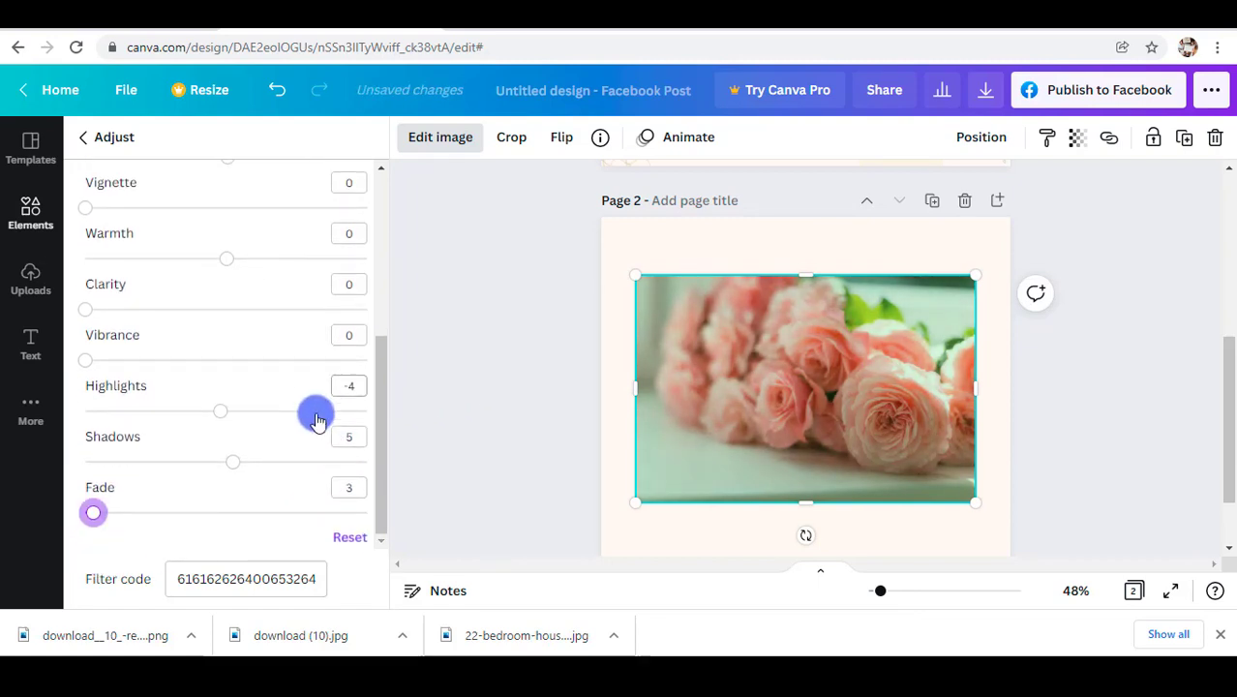
pyautogui.scroll(3, 310, 406)
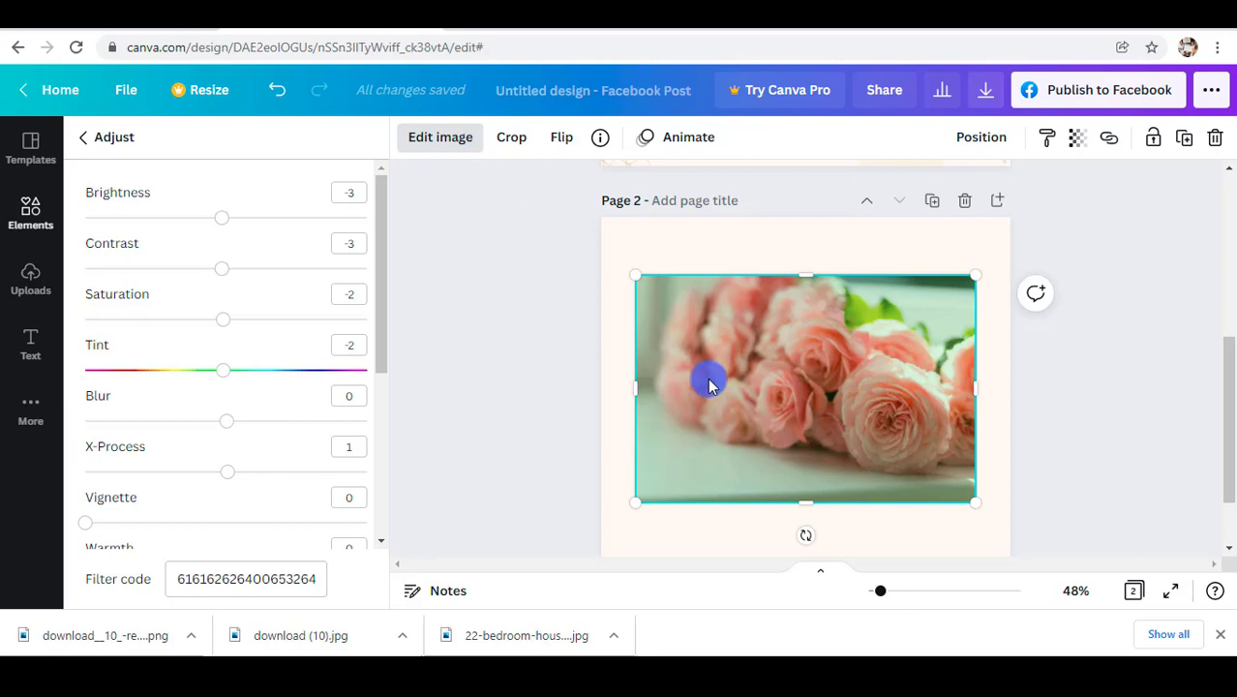
# Step: Return to the roses photo's full list of image effects and enable Letter Mosaic from the suggestions
pyautogui.click(432, 143)
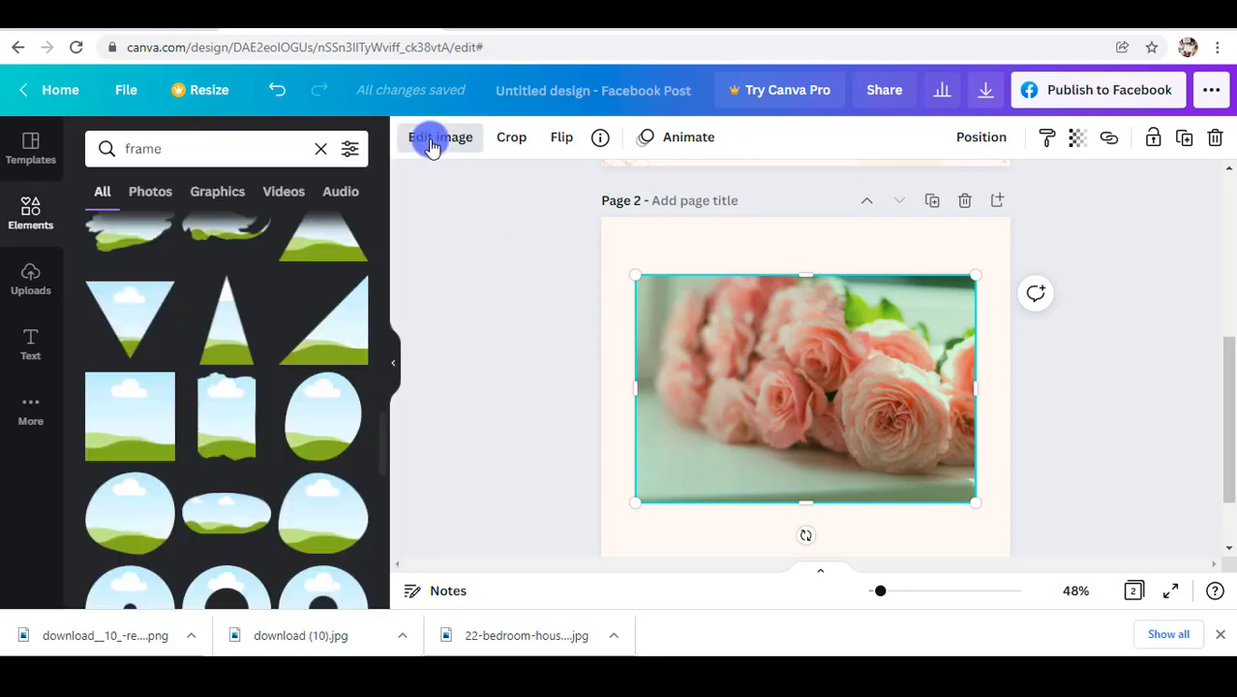
pyautogui.click(432, 143)
pyautogui.scroll(-5, 281, 377)
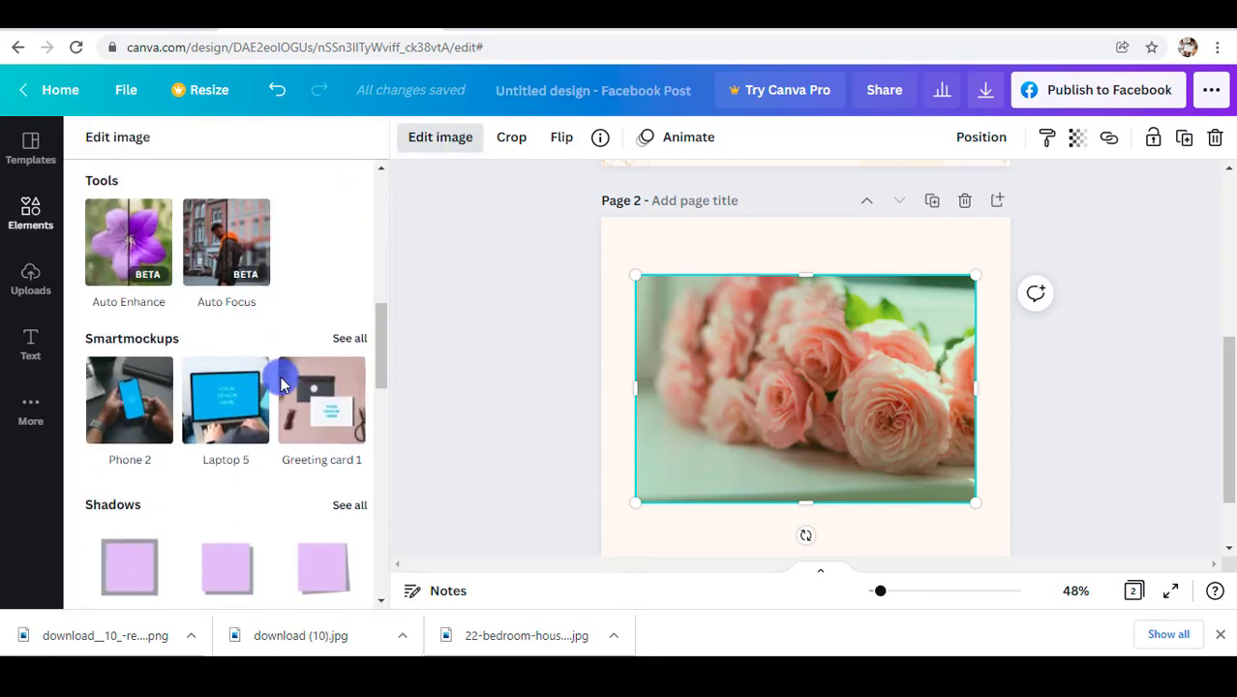
pyautogui.scroll(-8, 281, 384)
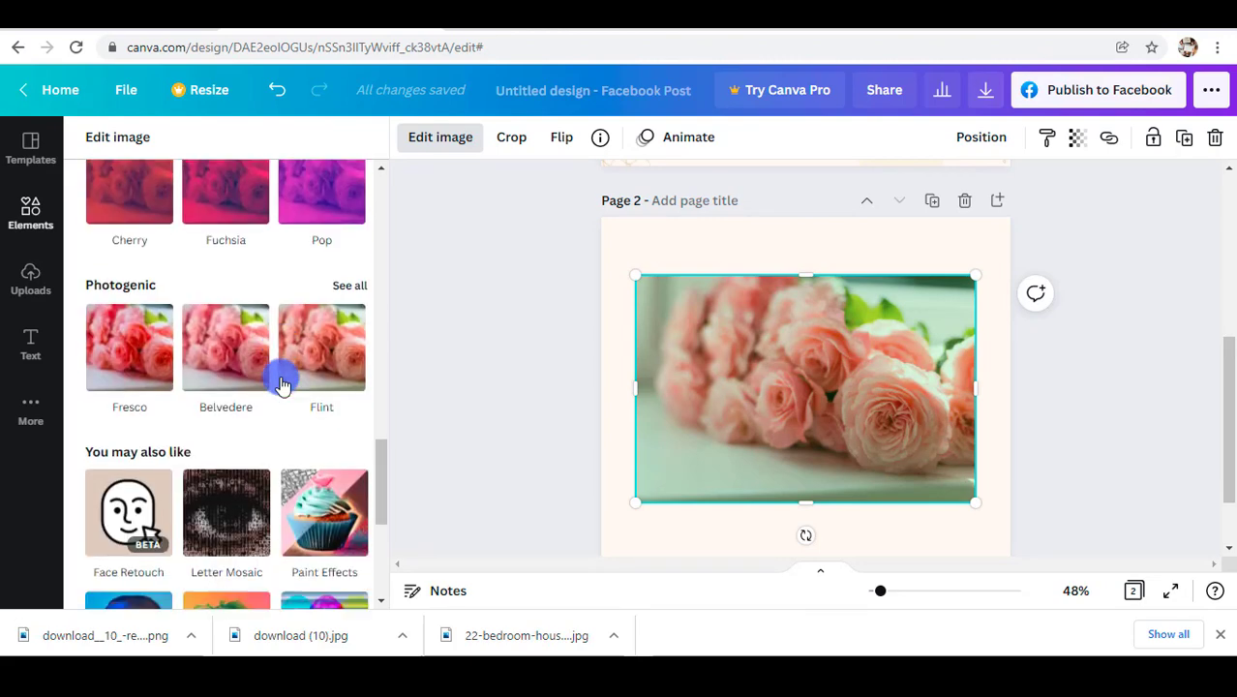
pyautogui.scroll(-4, 280, 385)
pyautogui.scroll(1, 262, 353)
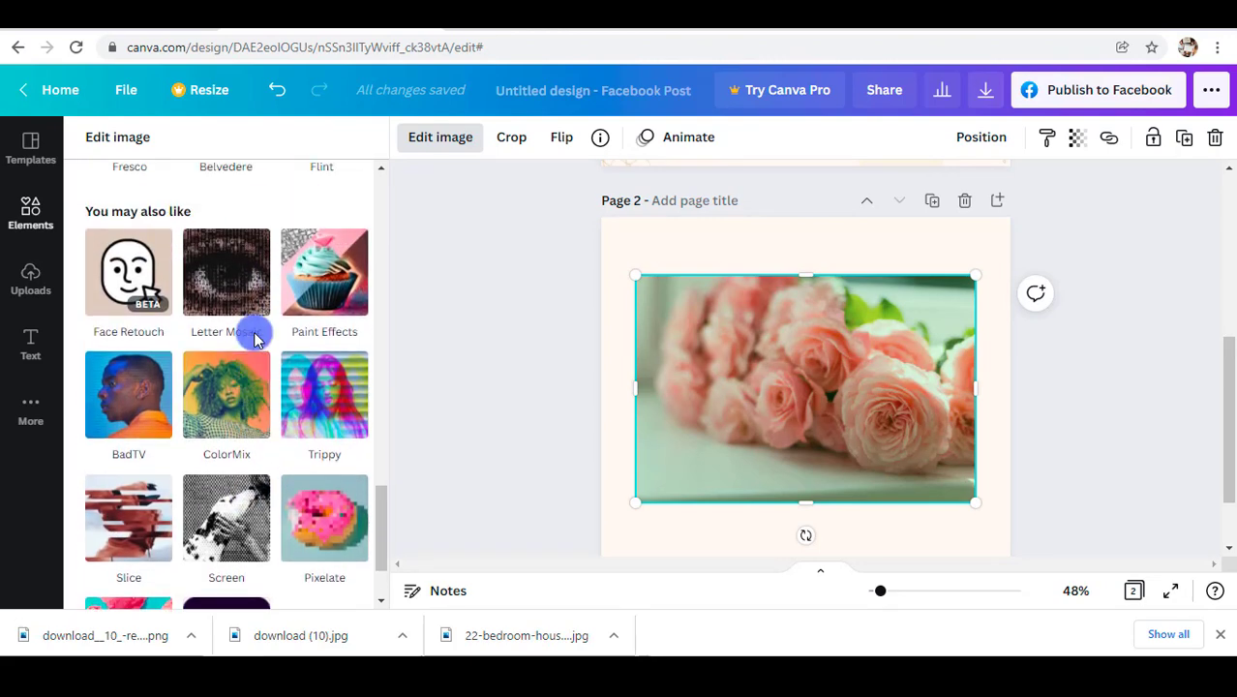
pyautogui.scroll(1, 253, 331)
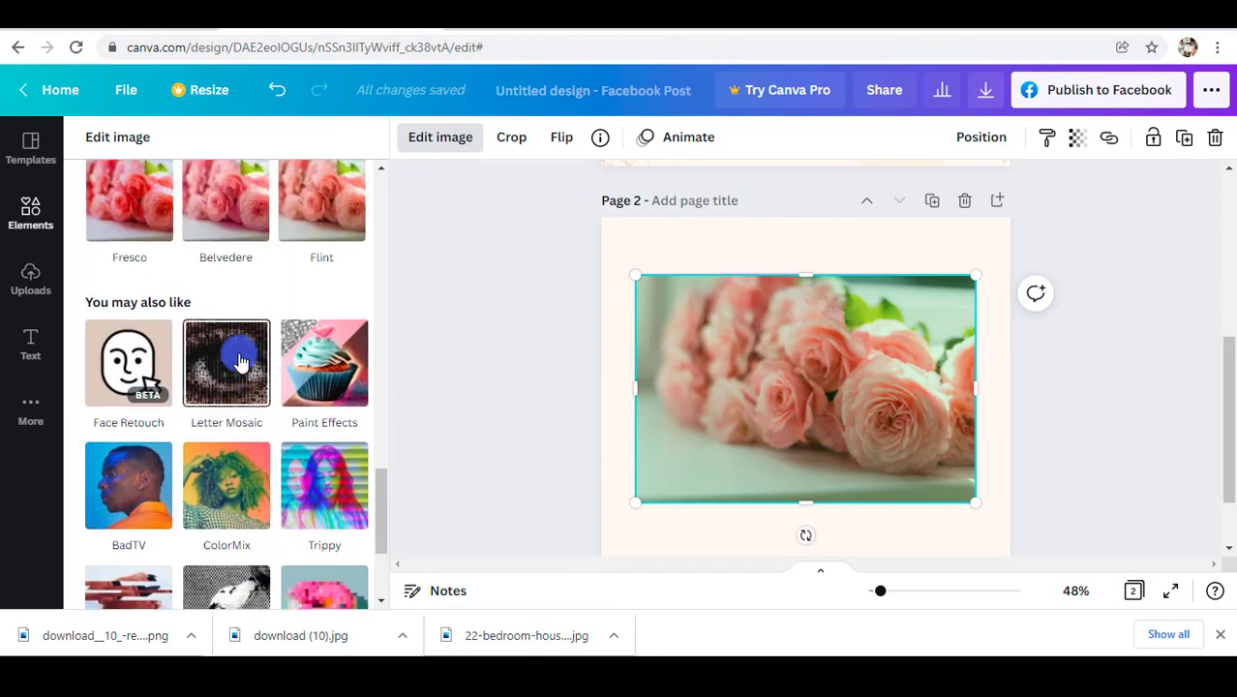
pyautogui.click(241, 365)
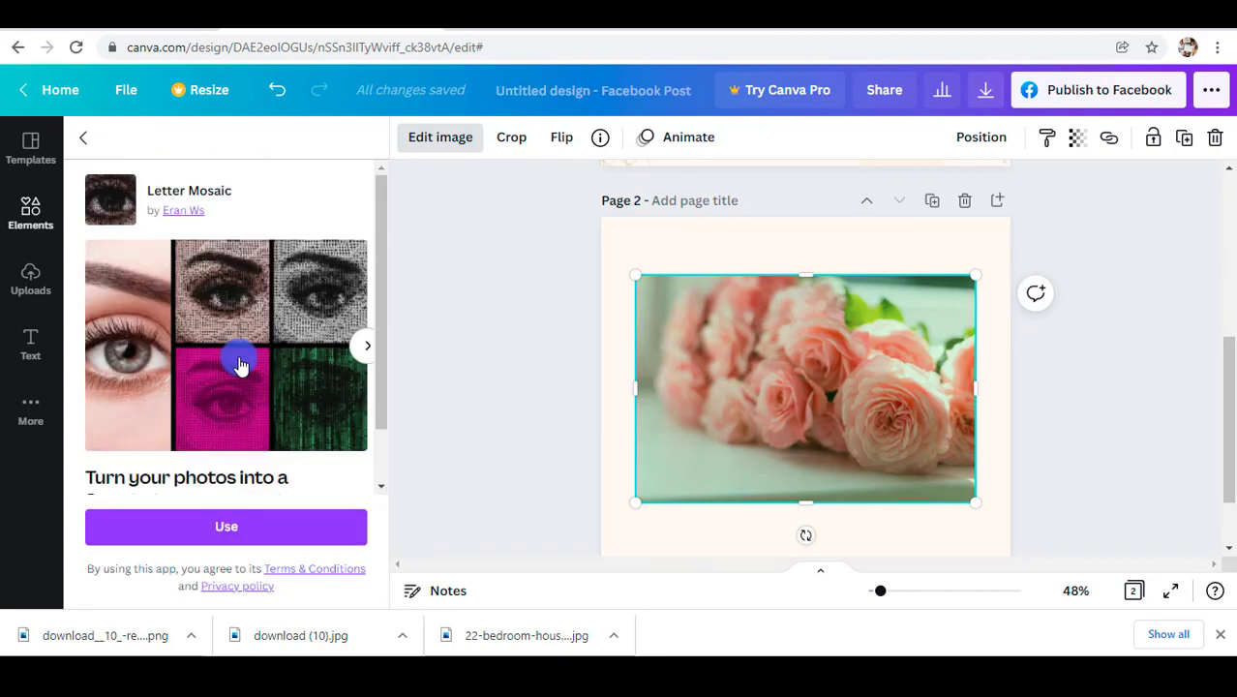
pyautogui.click(263, 534)
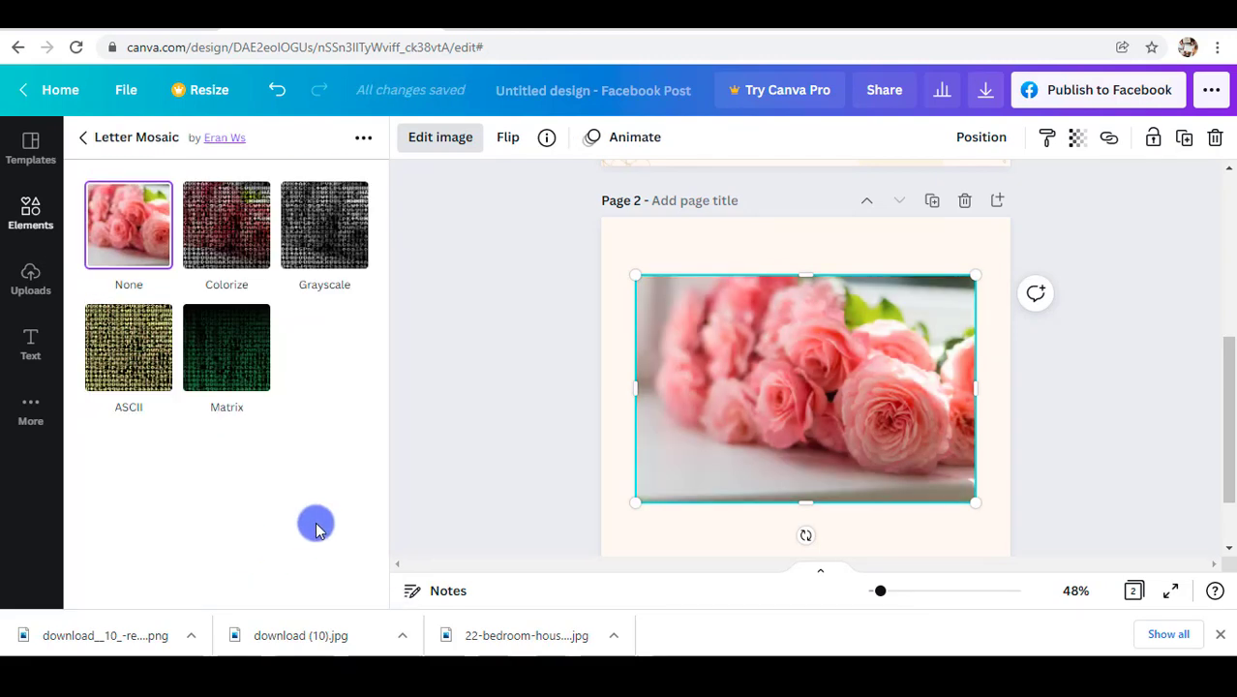
# Step: Choose the Colorize letter mosaic for the roses photo and set its transparency to 98
pyautogui.click(242, 240)
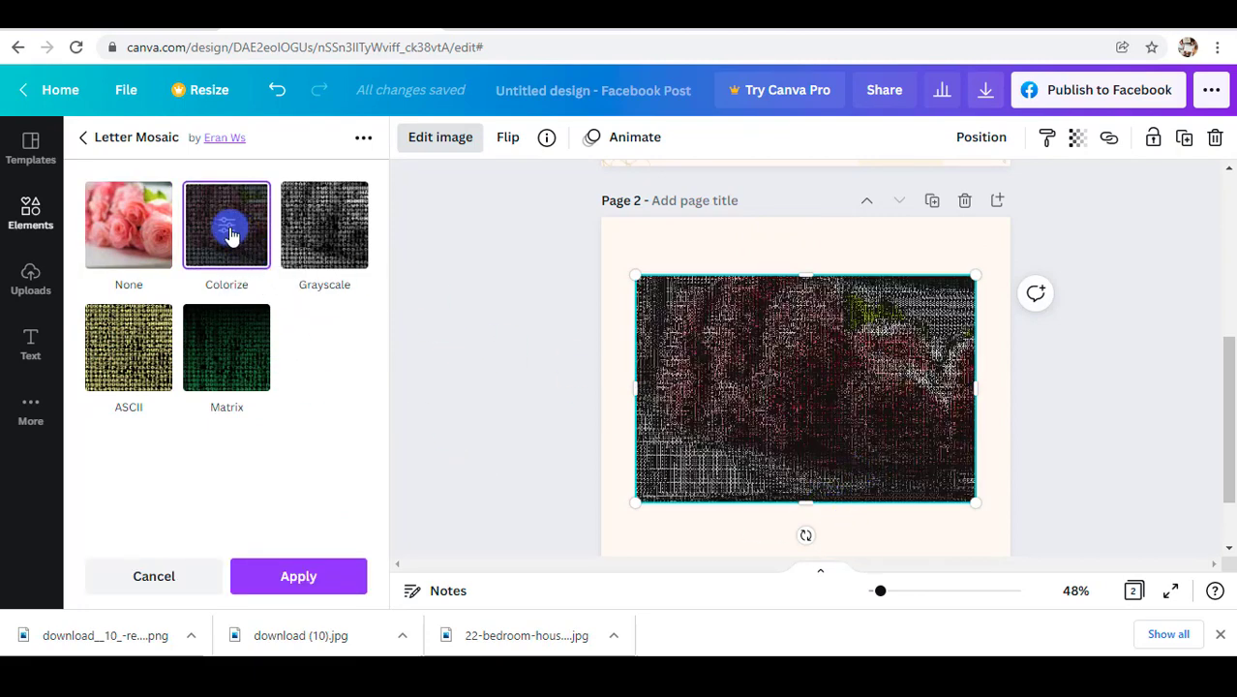
pyautogui.click(228, 230)
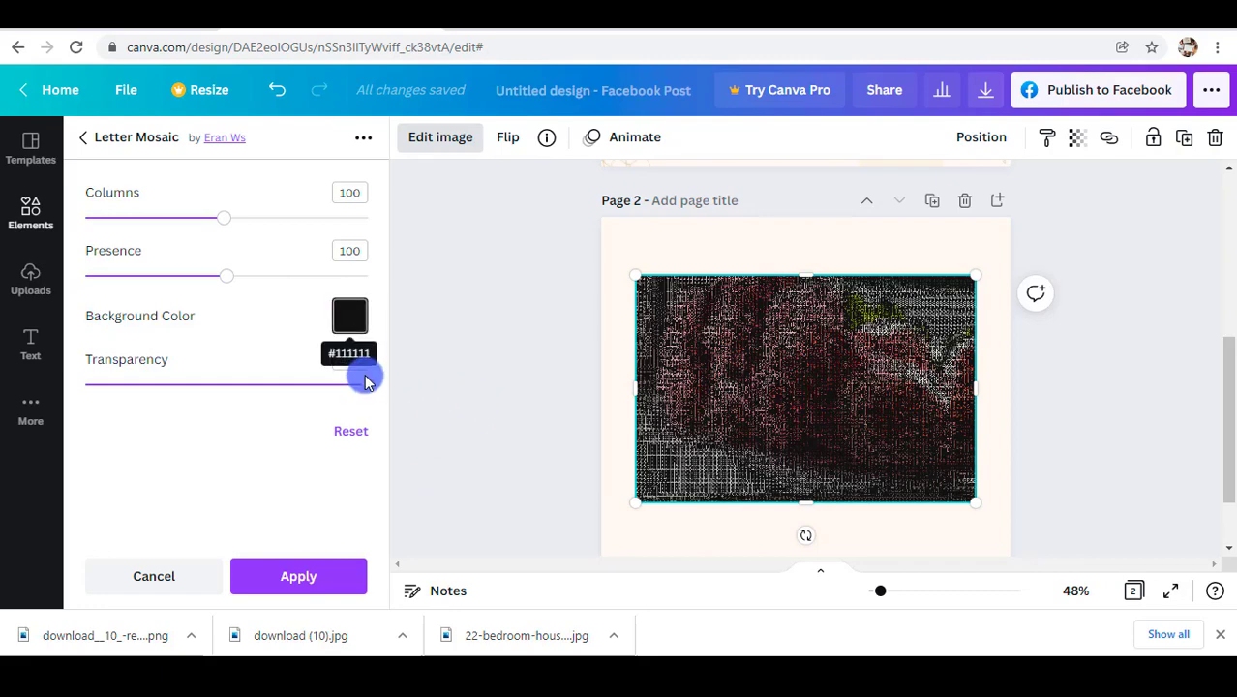
pyautogui.moveTo(366, 384)
pyautogui.mouseDown()
pyautogui.moveTo(102, 414)
pyautogui.moveTo(143, 420)
pyautogui.moveTo(362, 384)
pyautogui.mouseUp()
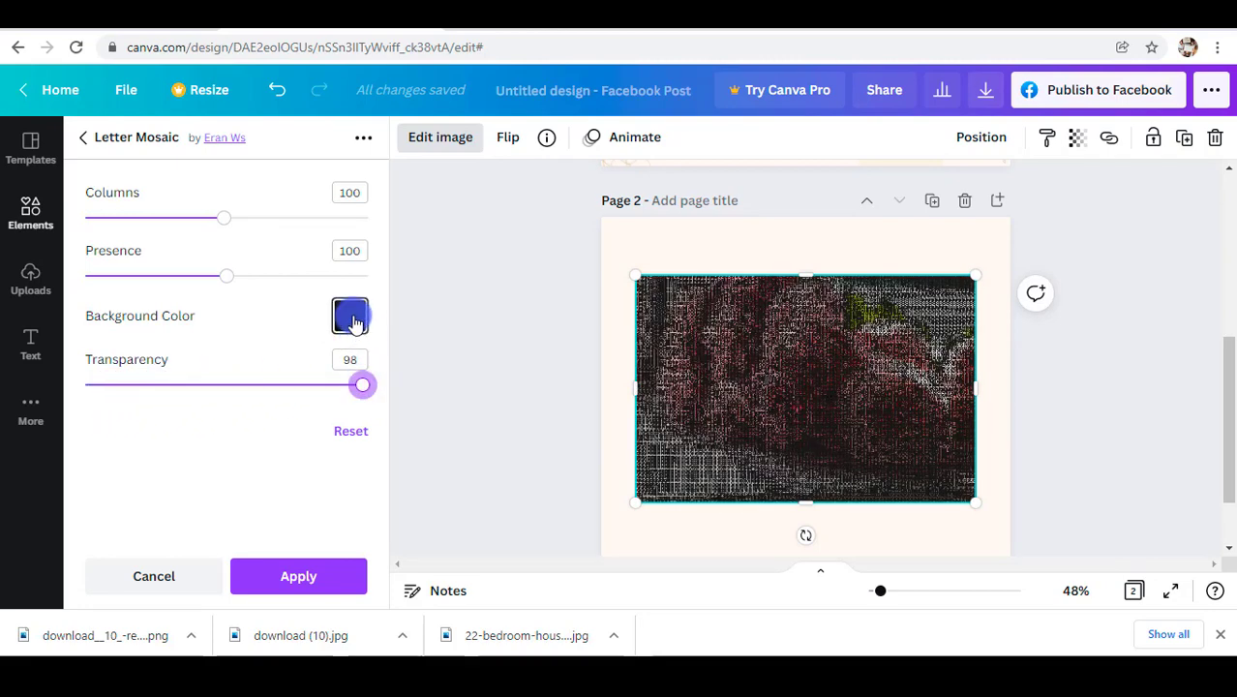
# Step: Try a coral red background color for the letter mosaic, then set it to black
pyautogui.click(349, 316)
pyautogui.click(407, 224)
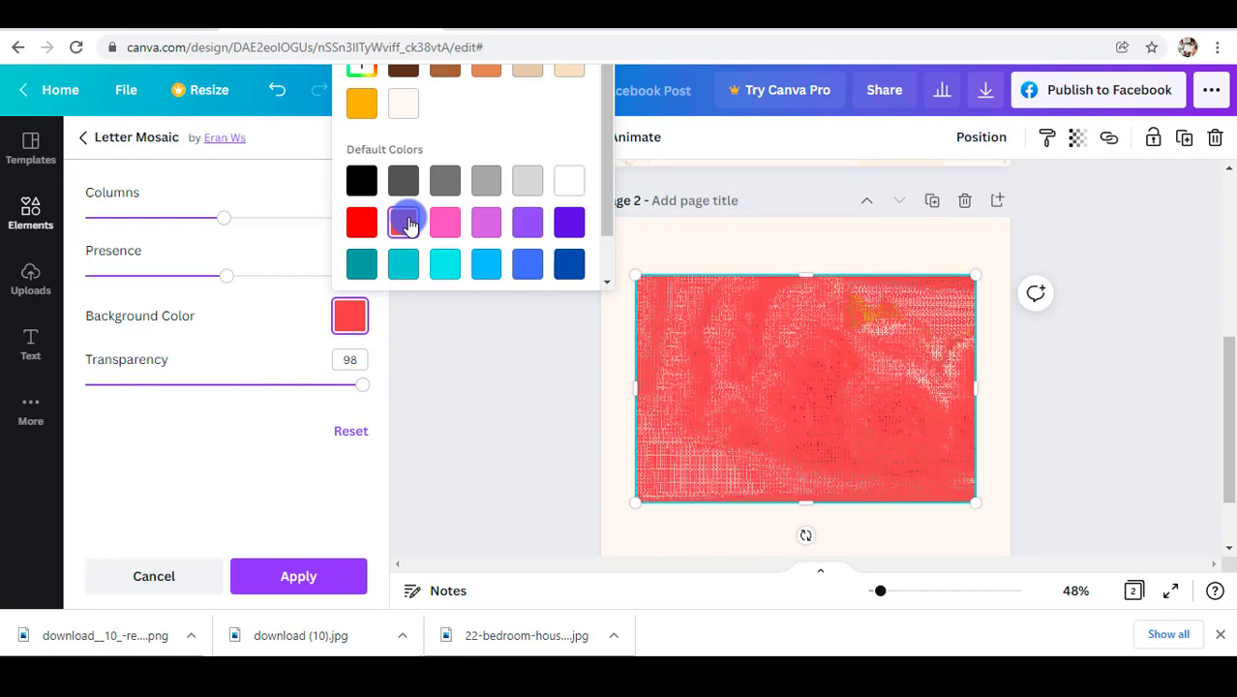
pyautogui.click(363, 178)
pyautogui.click(271, 305)
# Step: Try 200 columns for the letter mosaic, then set columns to 95 and presence to 97
pyautogui.click(228, 280)
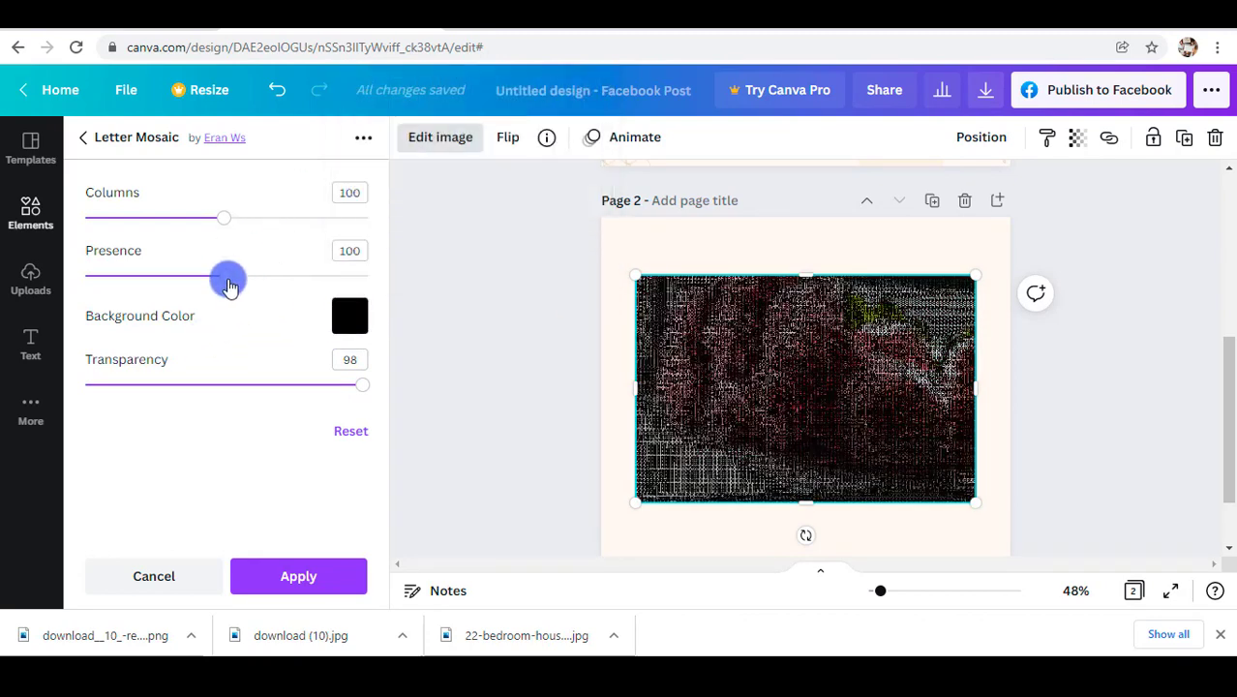
pyautogui.moveTo(226, 285)
pyautogui.mouseDown()
pyautogui.moveTo(96, 281)
pyautogui.moveTo(381, 275)
pyautogui.moveTo(224, 280)
pyautogui.mouseUp()
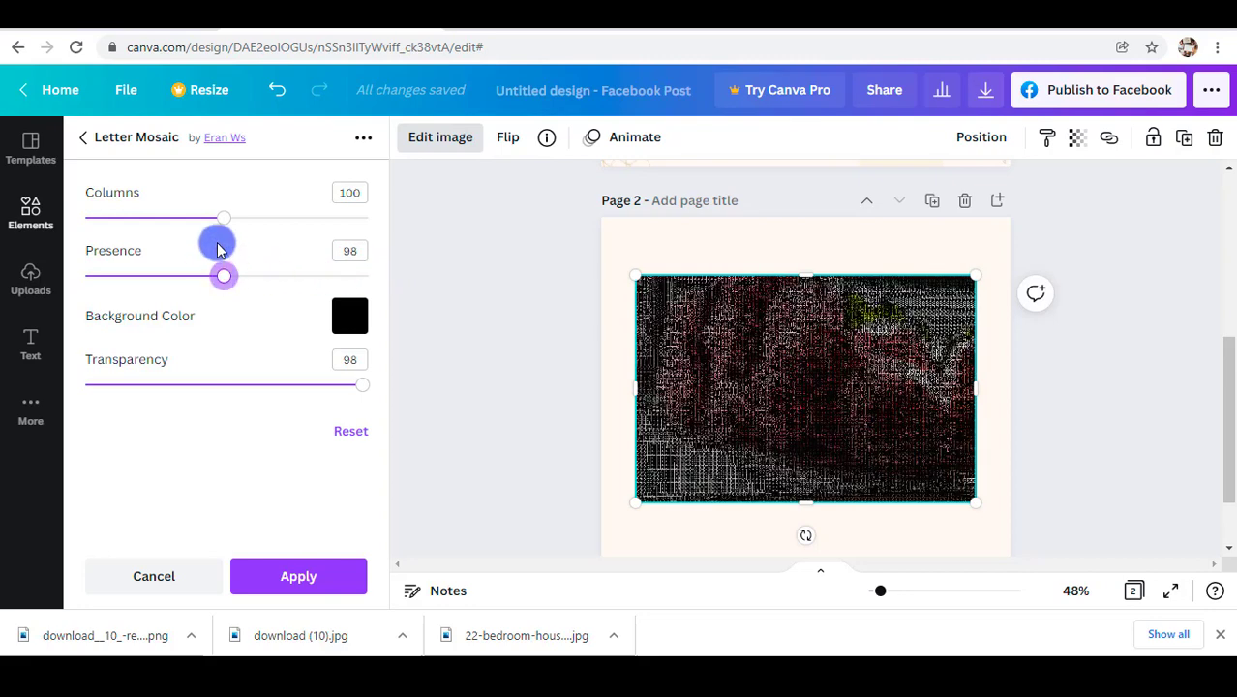
pyautogui.moveTo(224, 216); pyautogui.dragTo(399, 225)
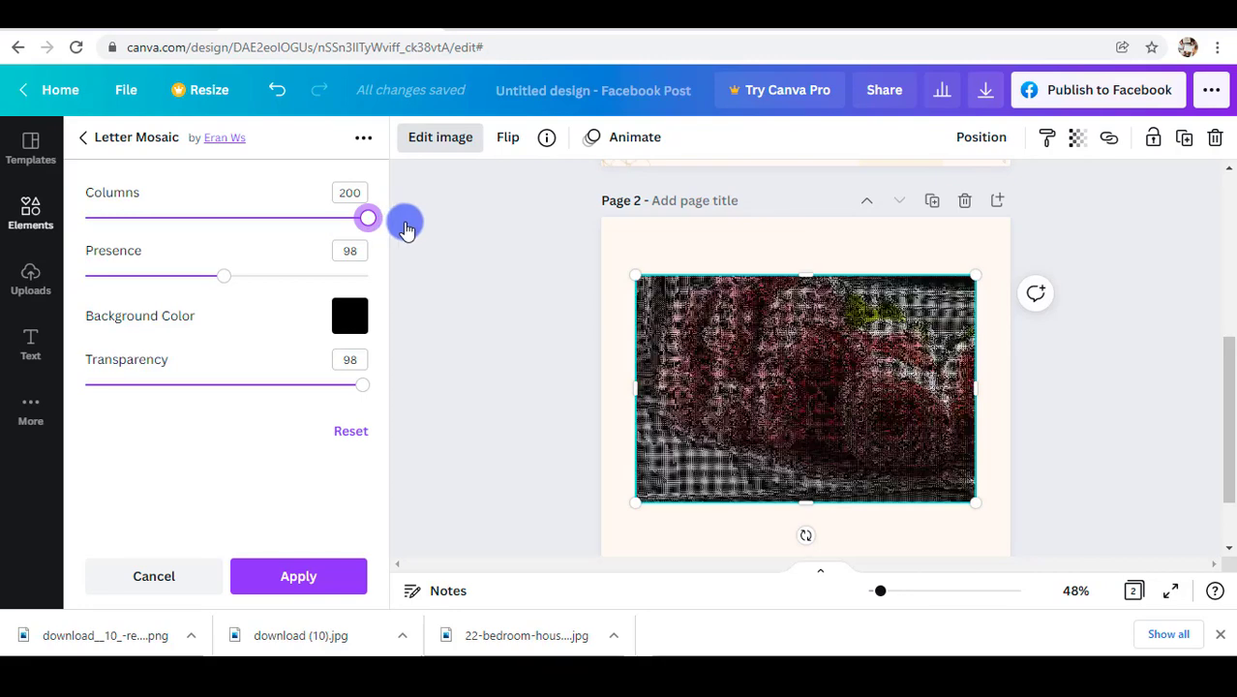
pyautogui.moveTo(405, 228); pyautogui.dragTo(215, 227)
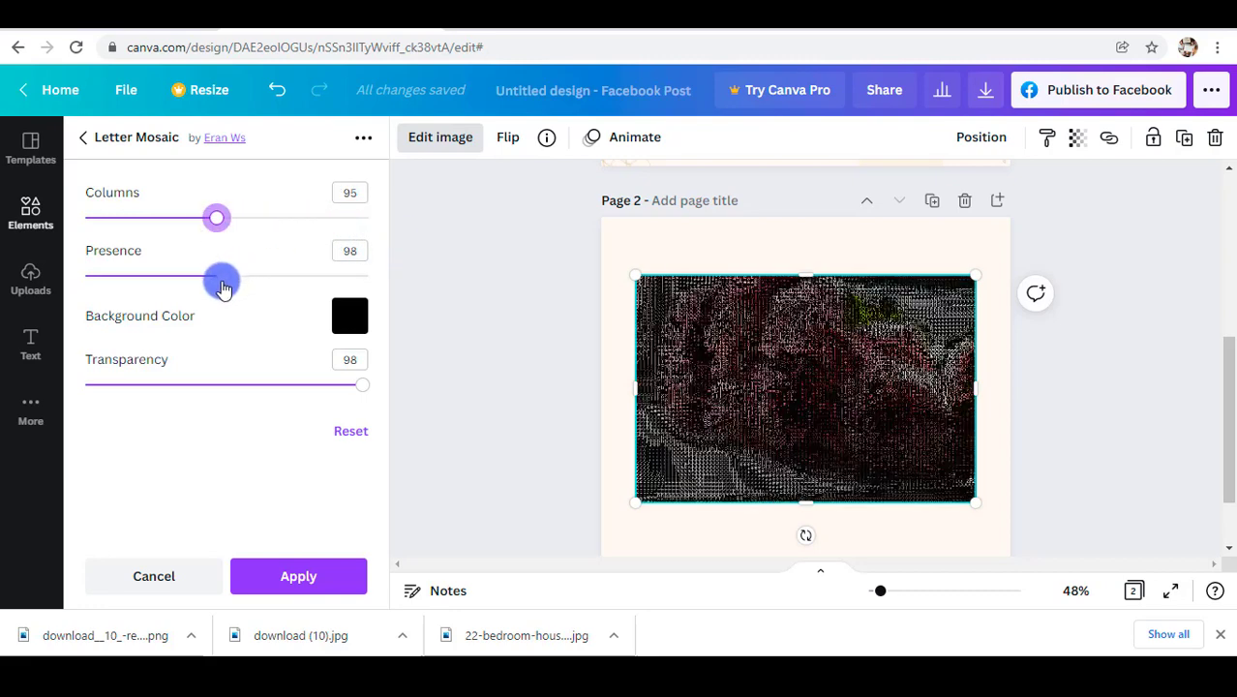
pyautogui.moveTo(223, 288)
pyautogui.mouseDown()
pyautogui.moveTo(340, 277)
pyautogui.moveTo(227, 304)
pyautogui.mouseUp()
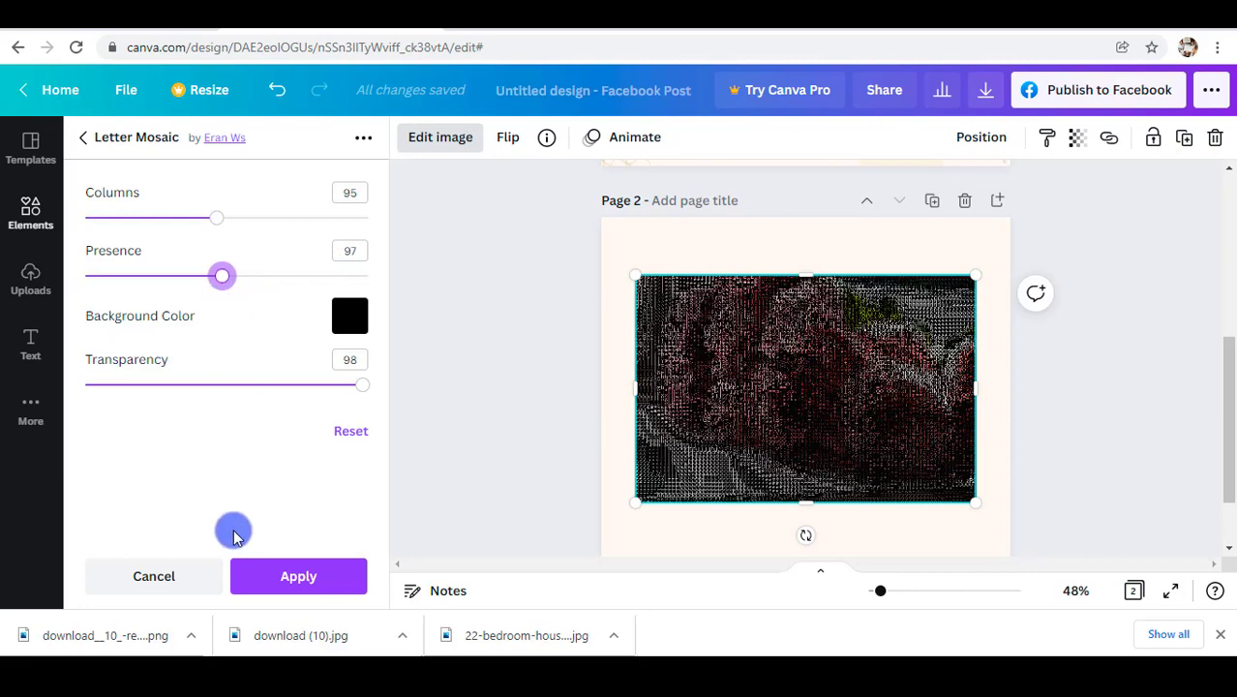
# Step: Discard the letter mosaic and enable Paint Effects for the roses photo from the suggested effects
pyautogui.click(175, 581)
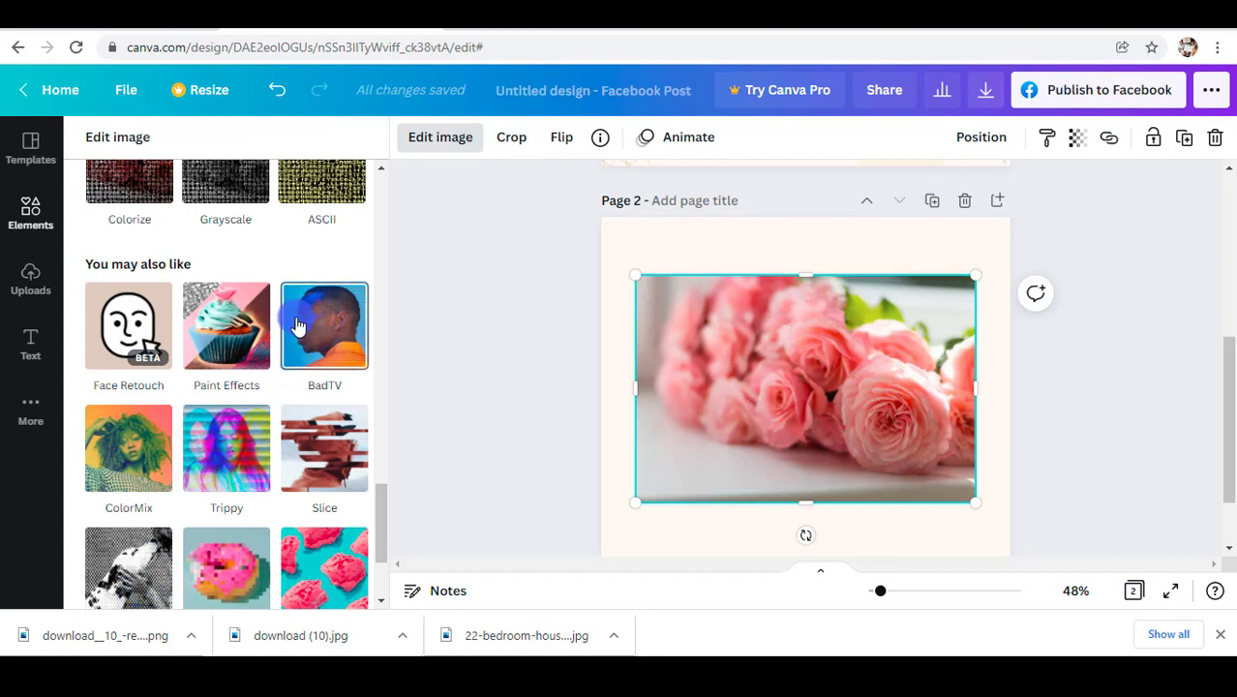
pyautogui.click(241, 329)
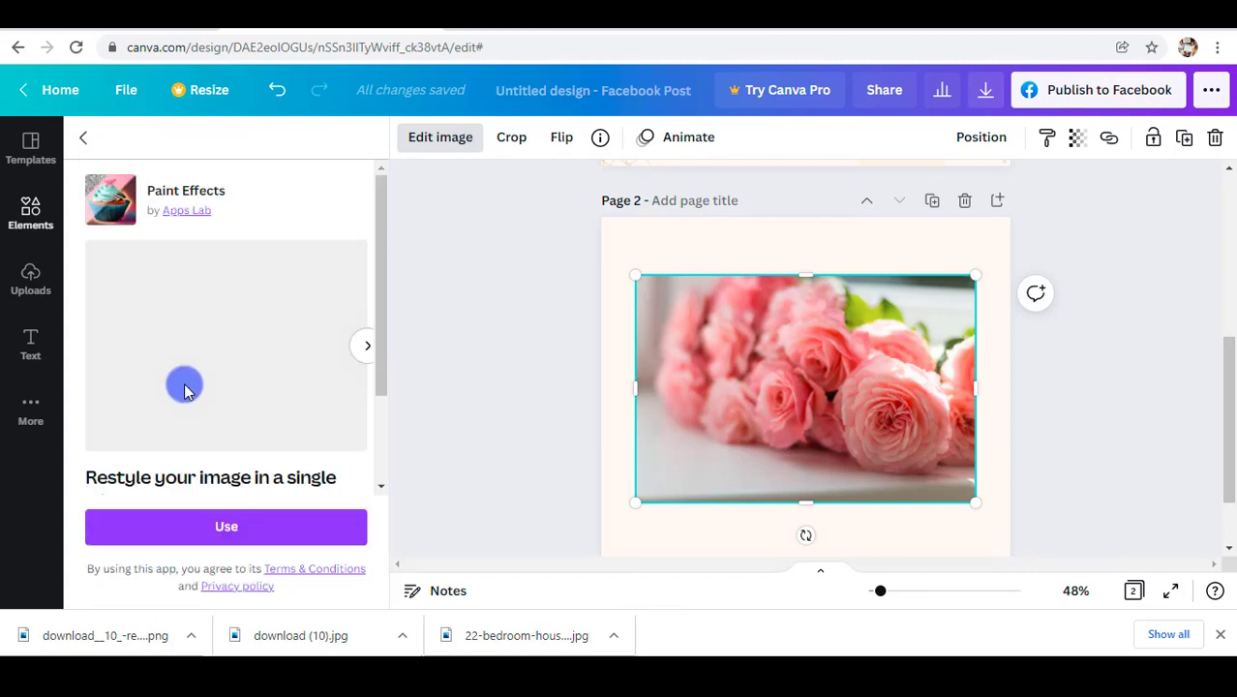
pyautogui.click(207, 547)
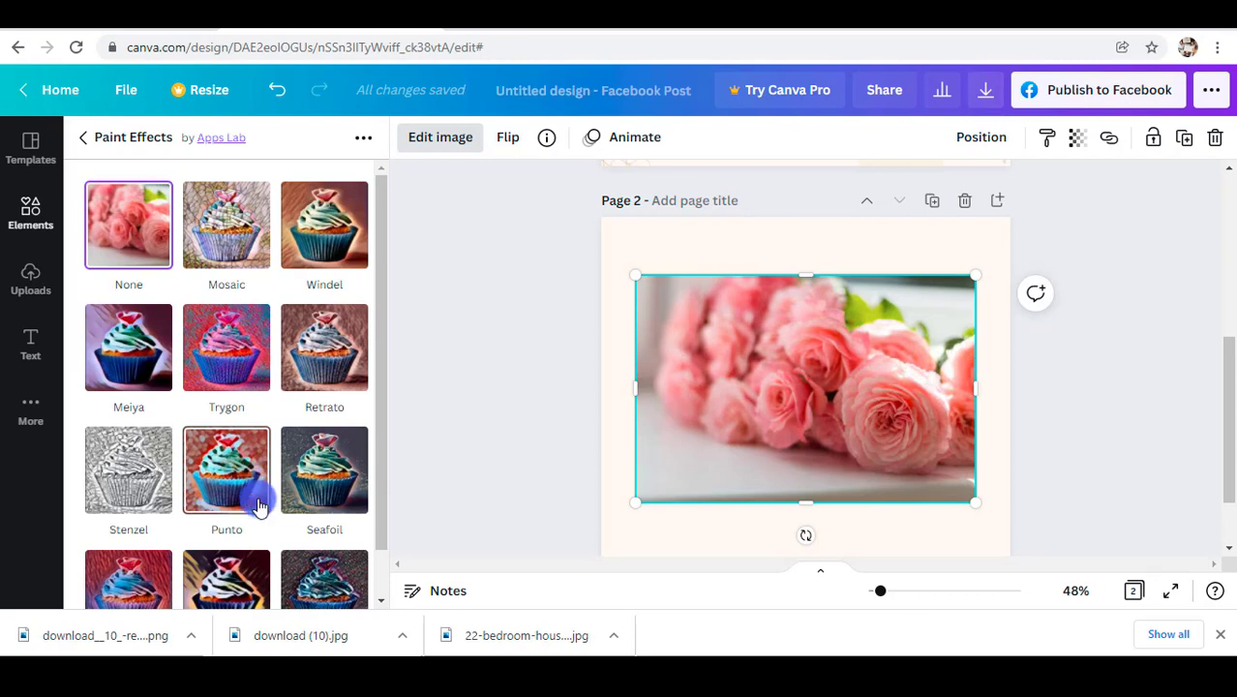
# Step: Try the Mosaic and Windel paint effects on the roses photo, with Windel on Low at intensity 0.77, then discard them
pyautogui.click(243, 230)
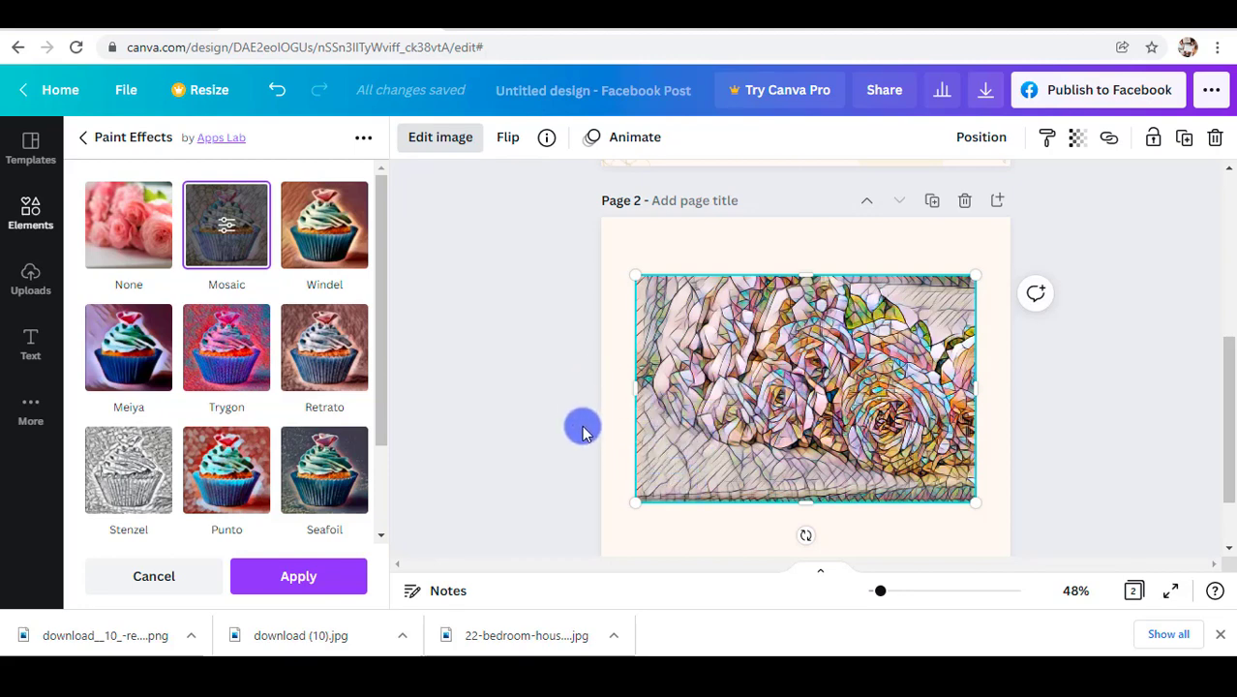
pyautogui.click(336, 230)
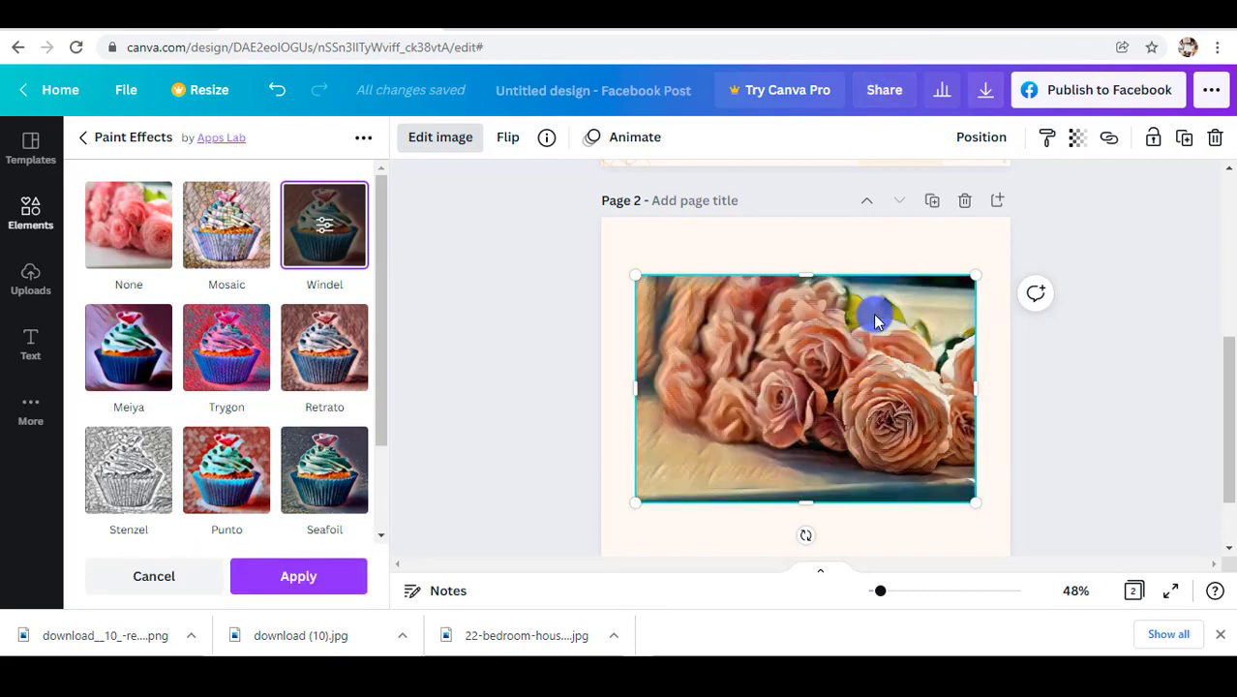
pyautogui.click(329, 231)
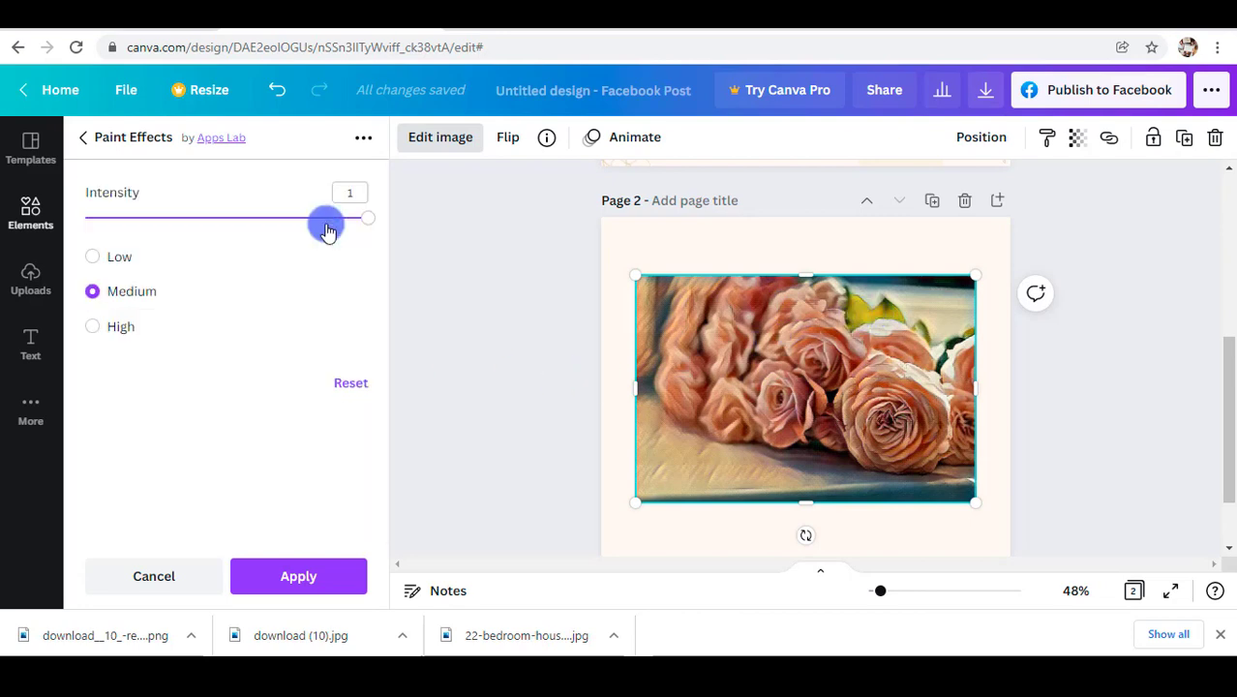
pyautogui.click(120, 269)
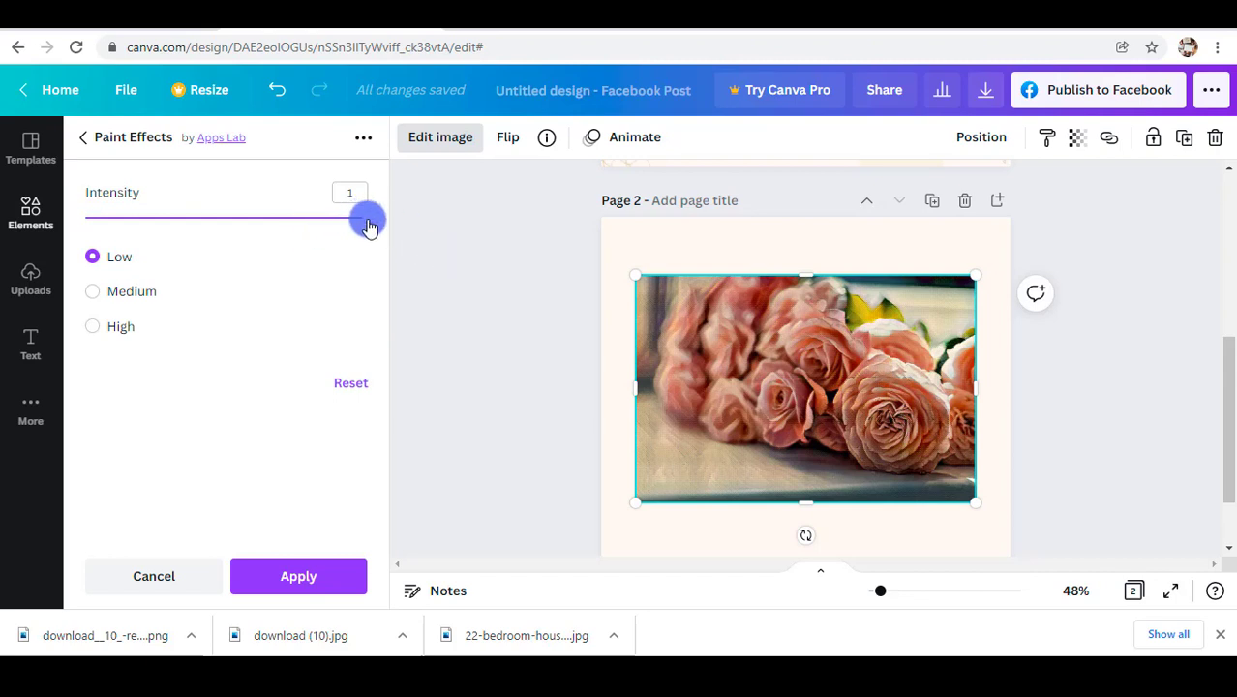
pyautogui.moveTo(366, 216)
pyautogui.mouseDown()
pyautogui.moveTo(316, 234)
pyautogui.moveTo(124, 234)
pyautogui.moveTo(207, 237)
pyautogui.moveTo(275, 261)
pyautogui.moveTo(304, 253)
pyautogui.mouseUp()
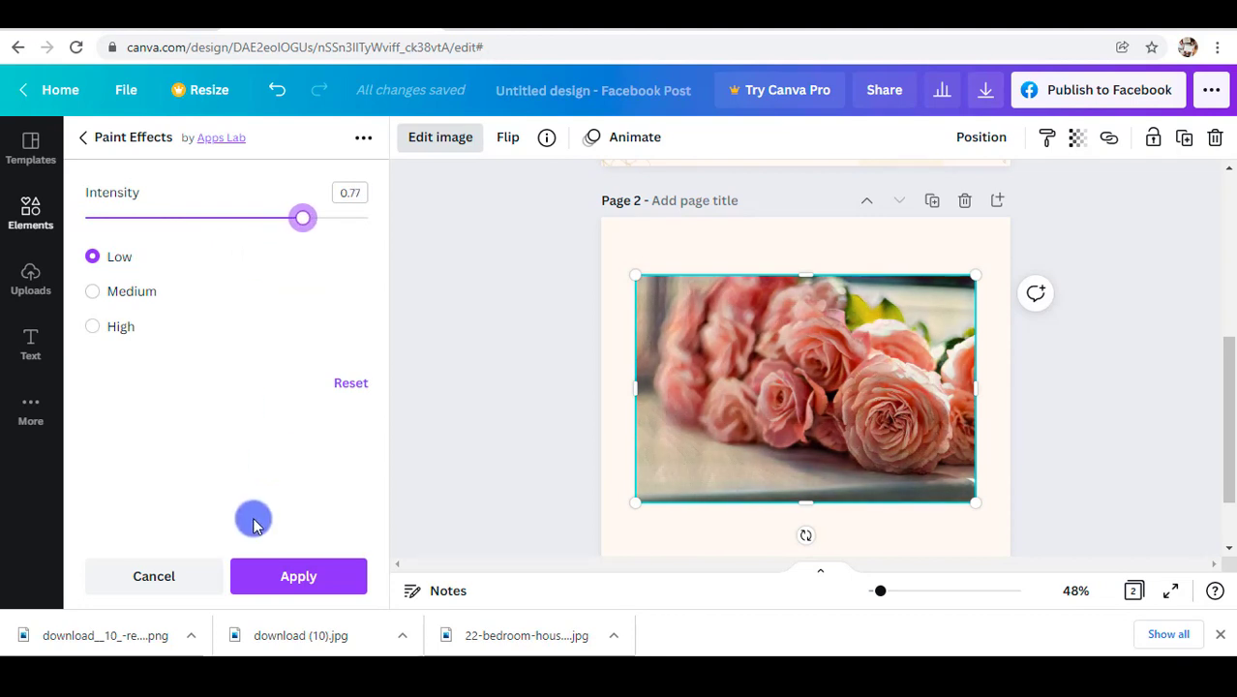
pyautogui.click(155, 577)
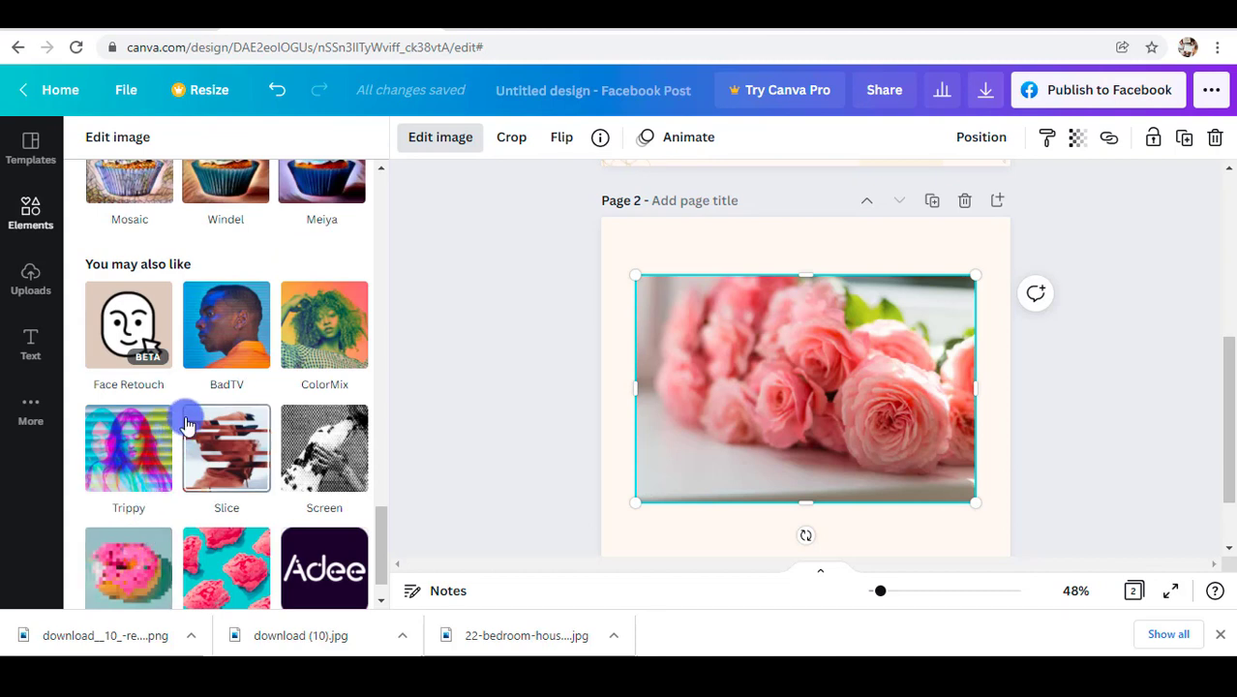
# Step: Enable BadTV from the suggested effects and preview its Retro and Rerun looks on the roses photo
pyautogui.click(234, 342)
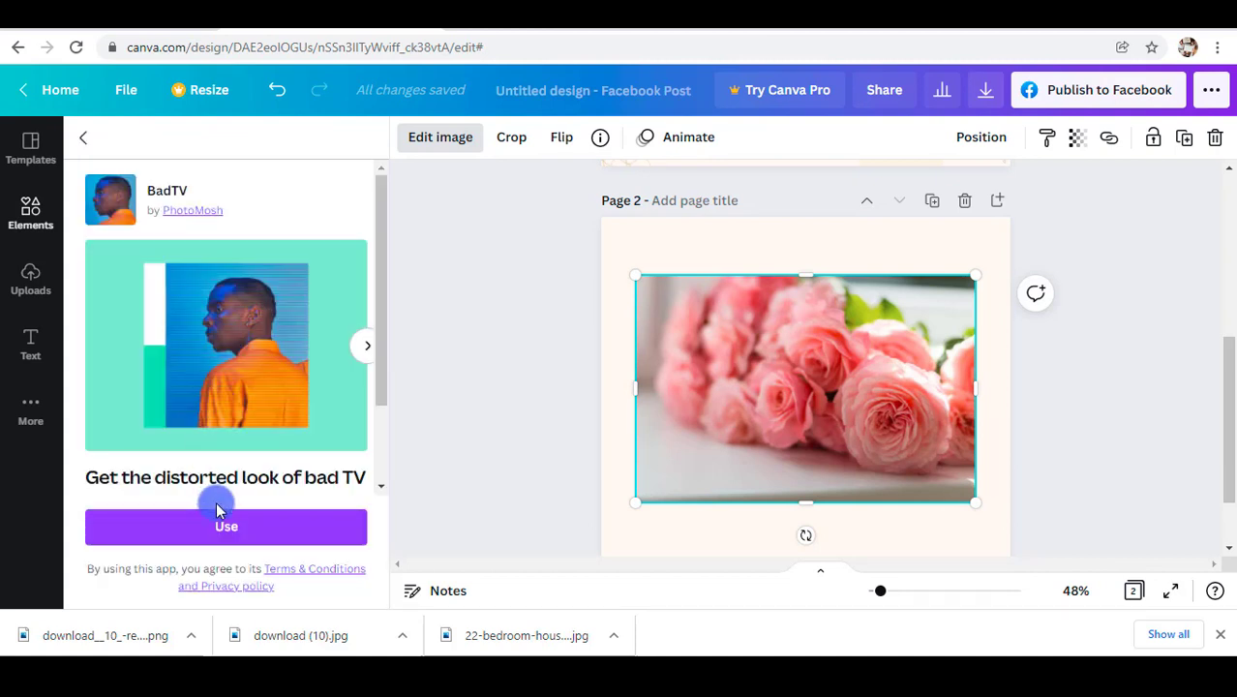
pyautogui.click(240, 533)
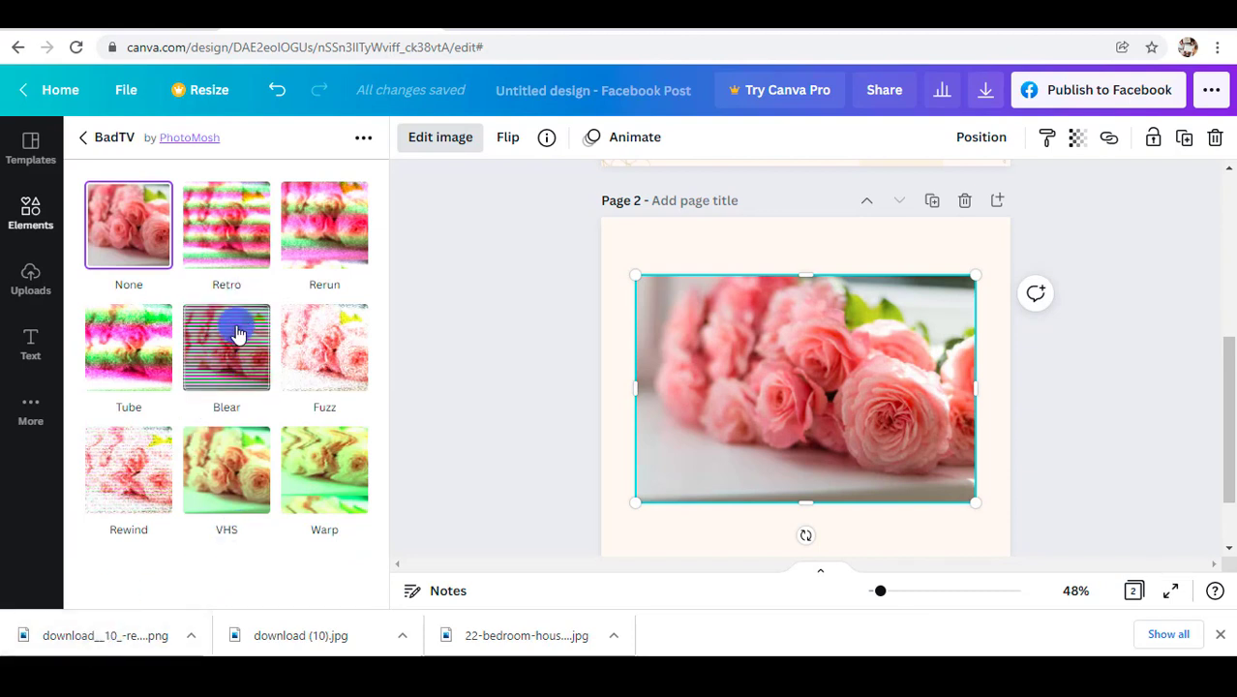
pyautogui.click(238, 235)
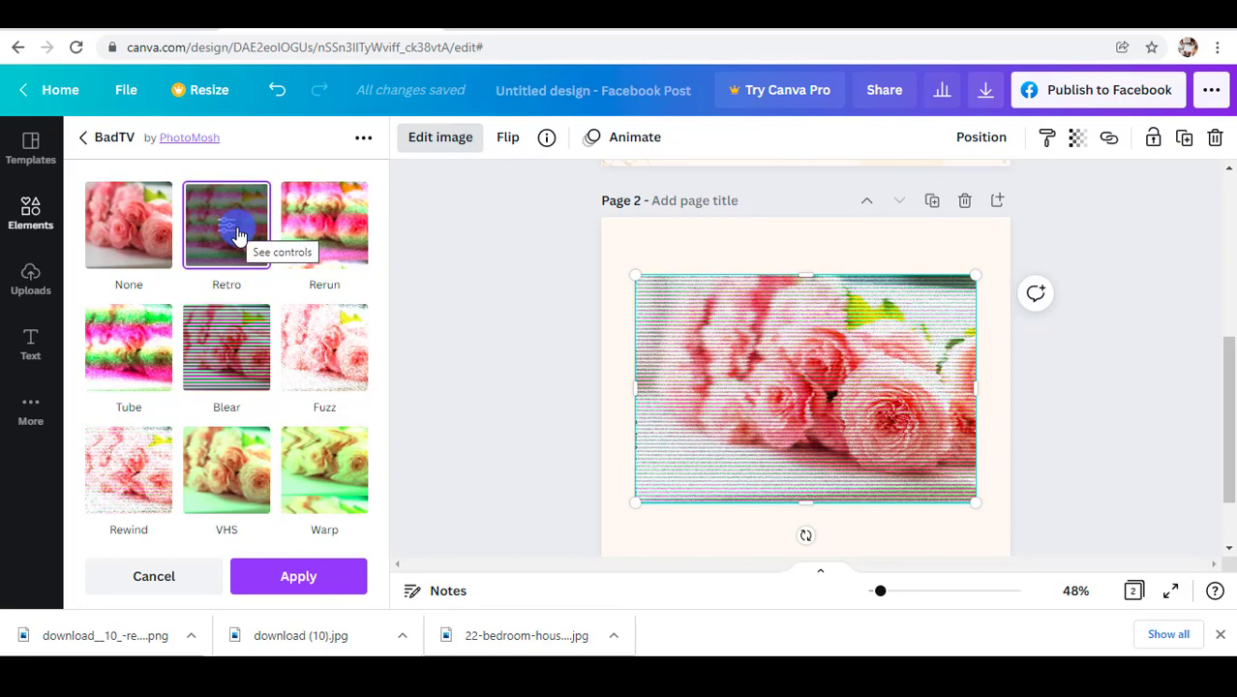
pyautogui.click(332, 218)
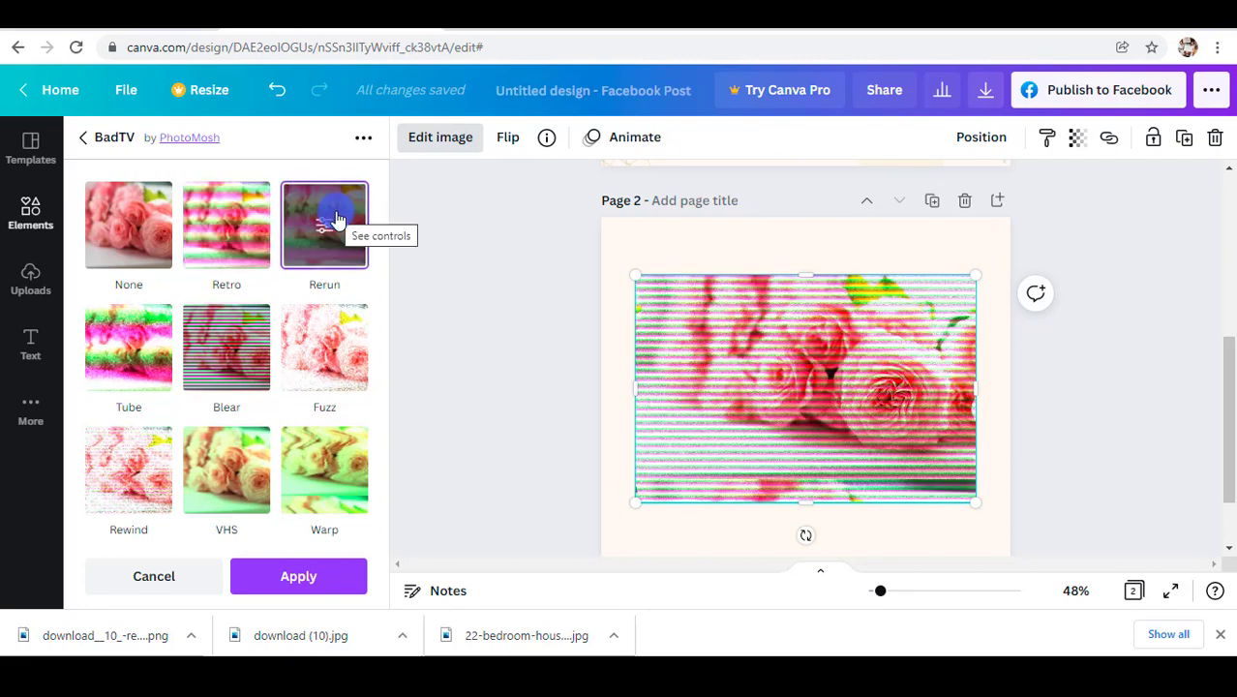
# Step: Try Rerun with thick distort 0.1 and roll speed 1, reduce the scanline count, raise the number of lines, then discard the effect
pyautogui.click(325, 230)
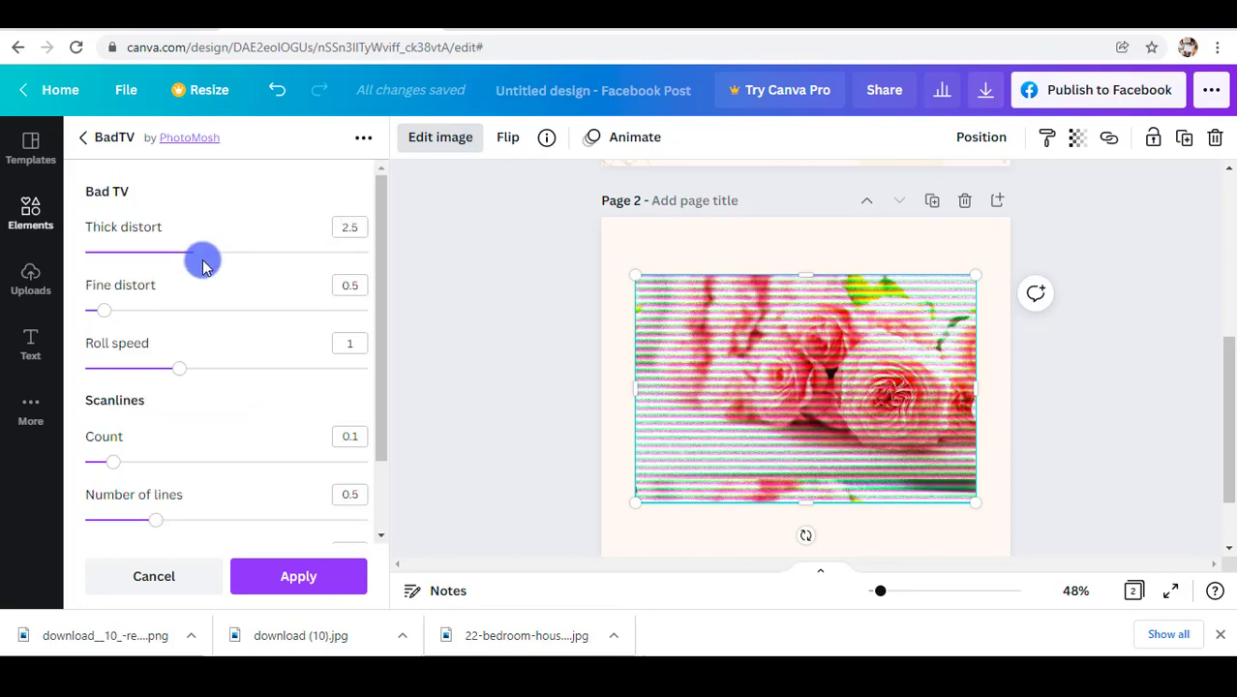
pyautogui.moveTo(201, 253); pyautogui.dragTo(84, 253)
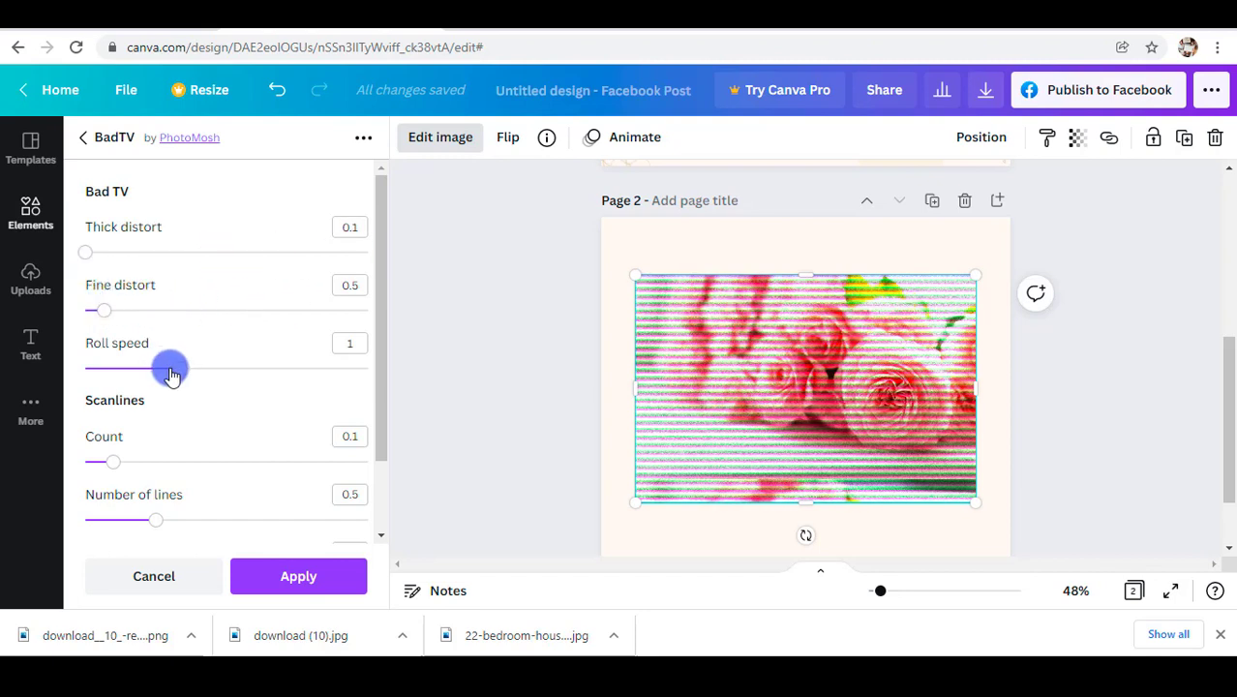
pyautogui.moveTo(171, 375)
pyautogui.mouseDown()
pyautogui.moveTo(272, 377)
pyautogui.moveTo(179, 370)
pyautogui.mouseUp()
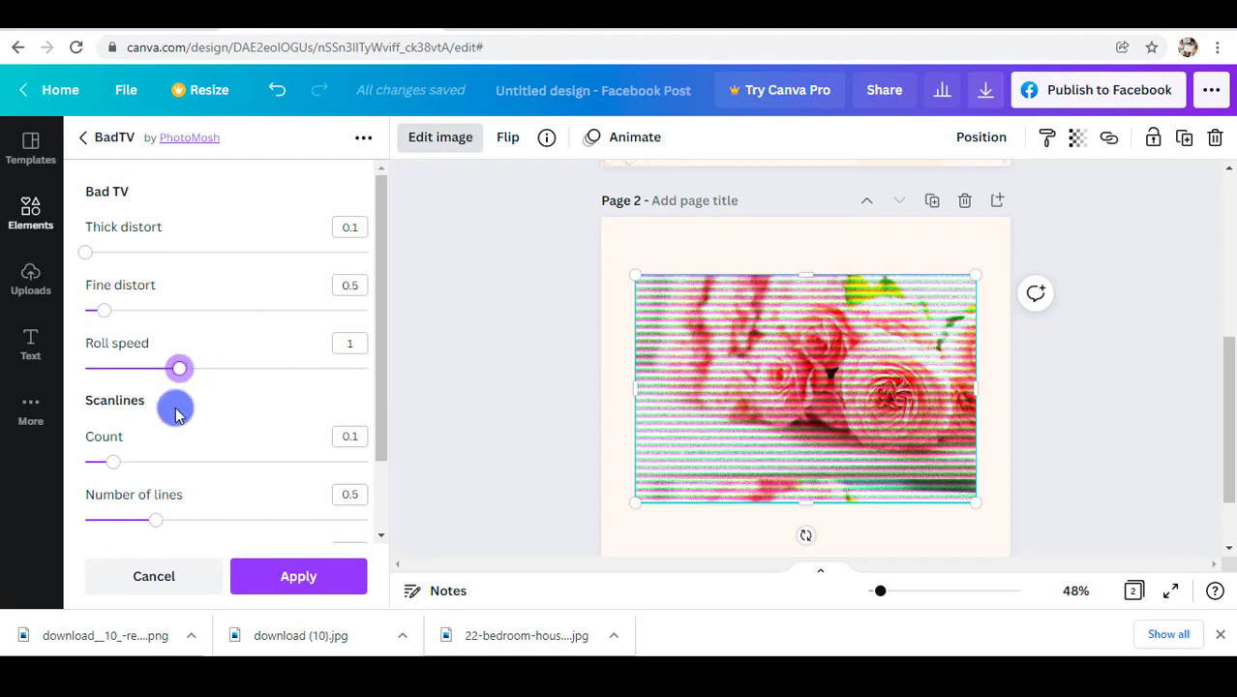
pyautogui.moveTo(113, 462)
pyautogui.mouseDown()
pyautogui.moveTo(238, 468)
pyautogui.moveTo(93, 463)
pyautogui.mouseUp()
pyautogui.moveTo(155, 519)
pyautogui.mouseDown()
pyautogui.moveTo(254, 526)
pyautogui.moveTo(167, 518)
pyautogui.mouseUp()
pyautogui.click(174, 576)
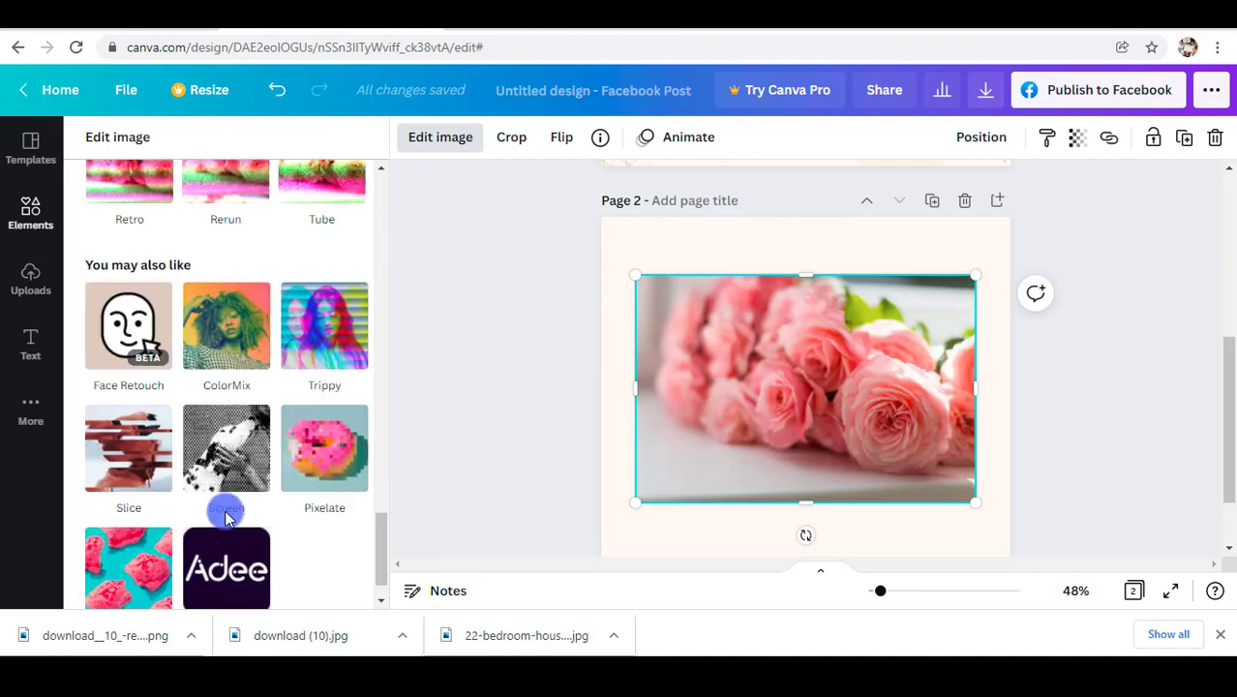
# Step: Enable ColorMix from the suggested effects and preview Rainbow and Arctic on the roses photo
pyautogui.click(229, 323)
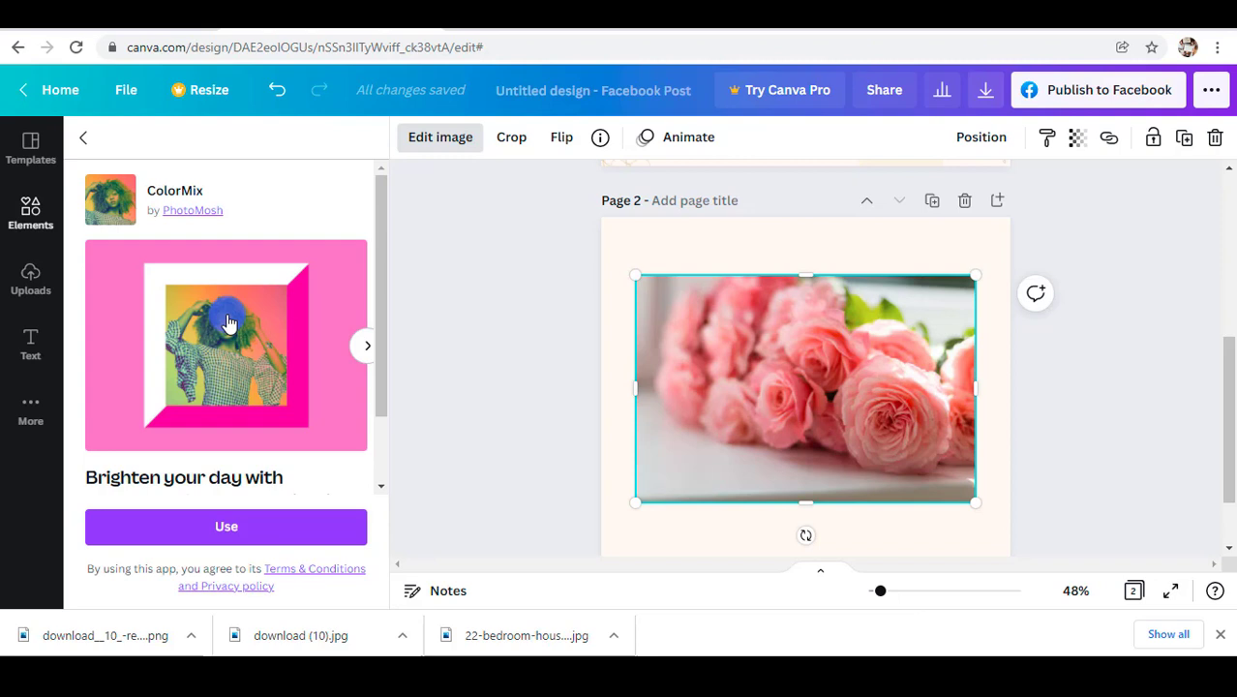
pyautogui.click(236, 522)
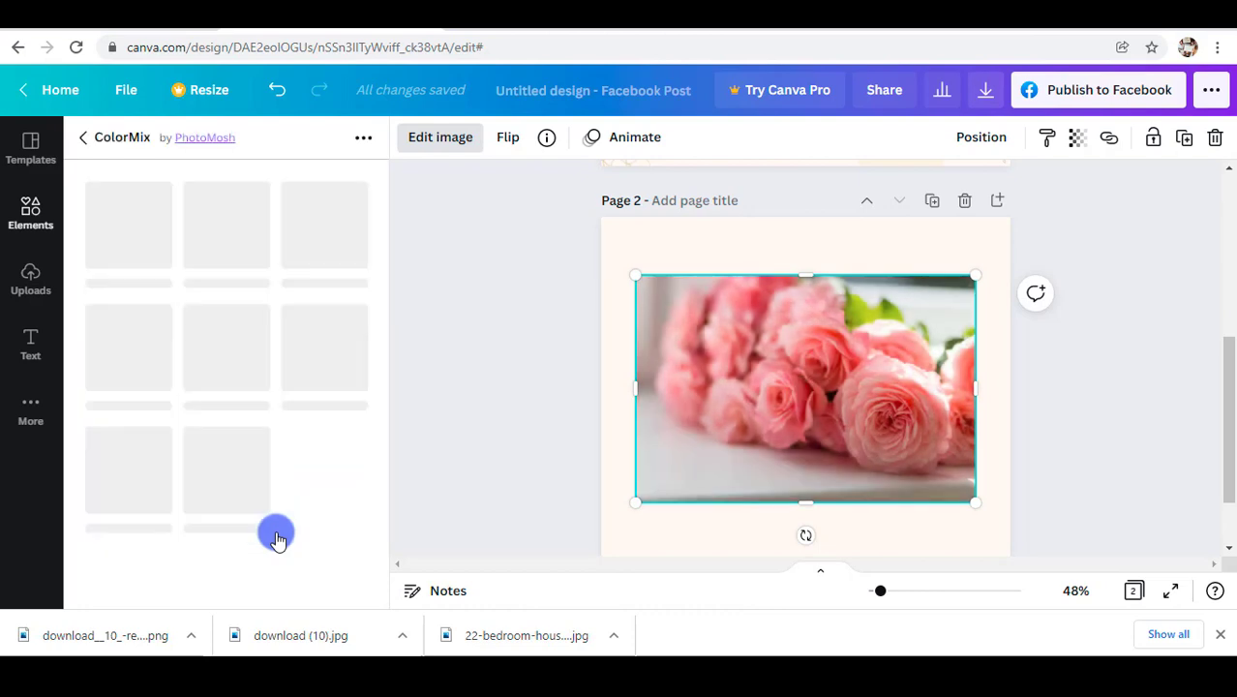
pyautogui.click(231, 232)
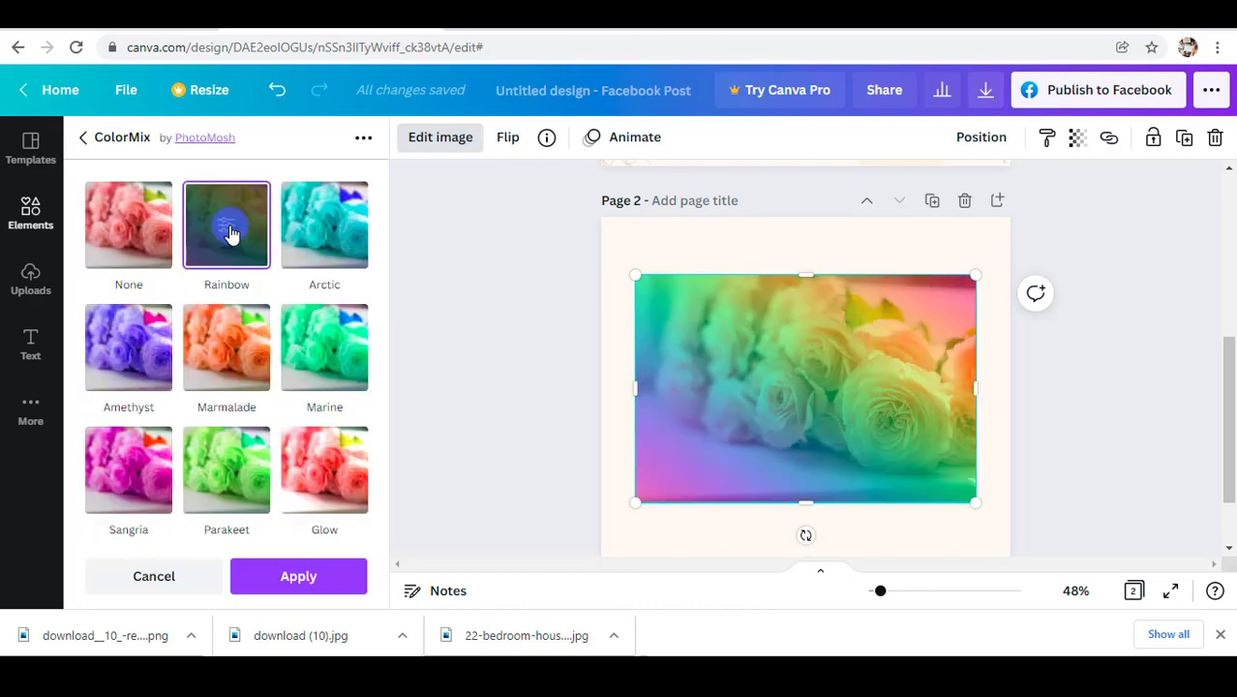
pyautogui.click(317, 250)
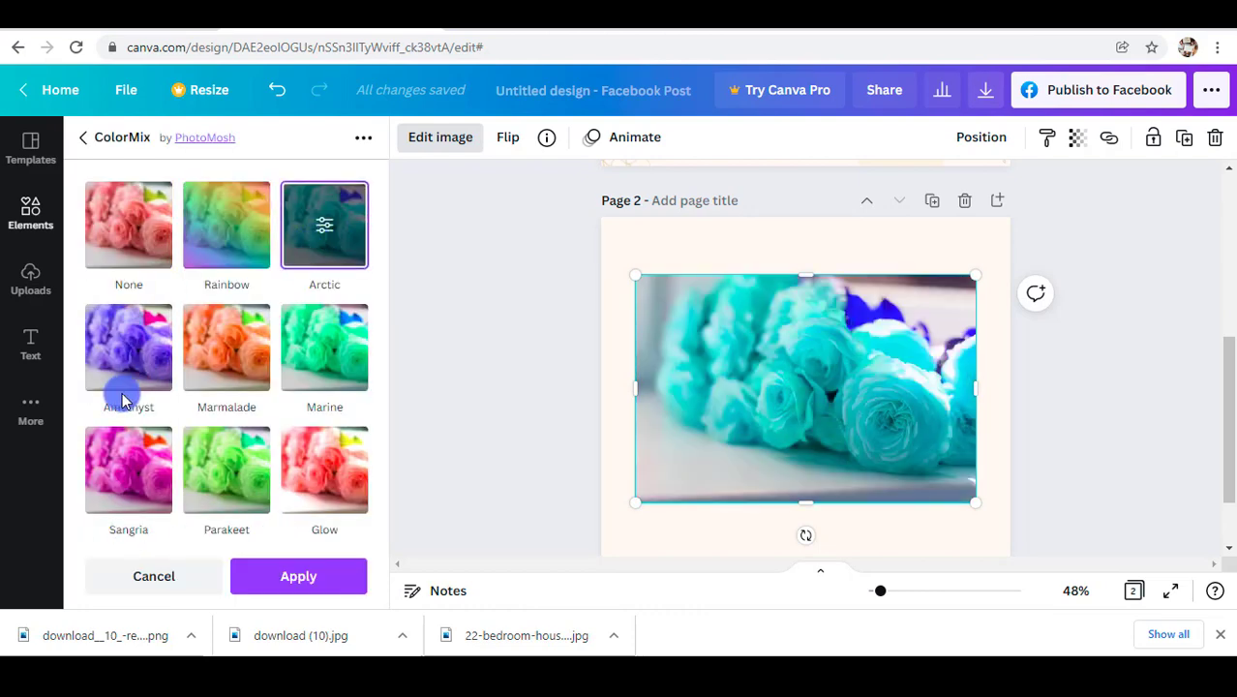
# Step: Preview the Amethyst, Marmalade, Marine and Glow color mixes on the roses photo, then discard the effect
pyautogui.click(114, 341)
pyautogui.click(205, 339)
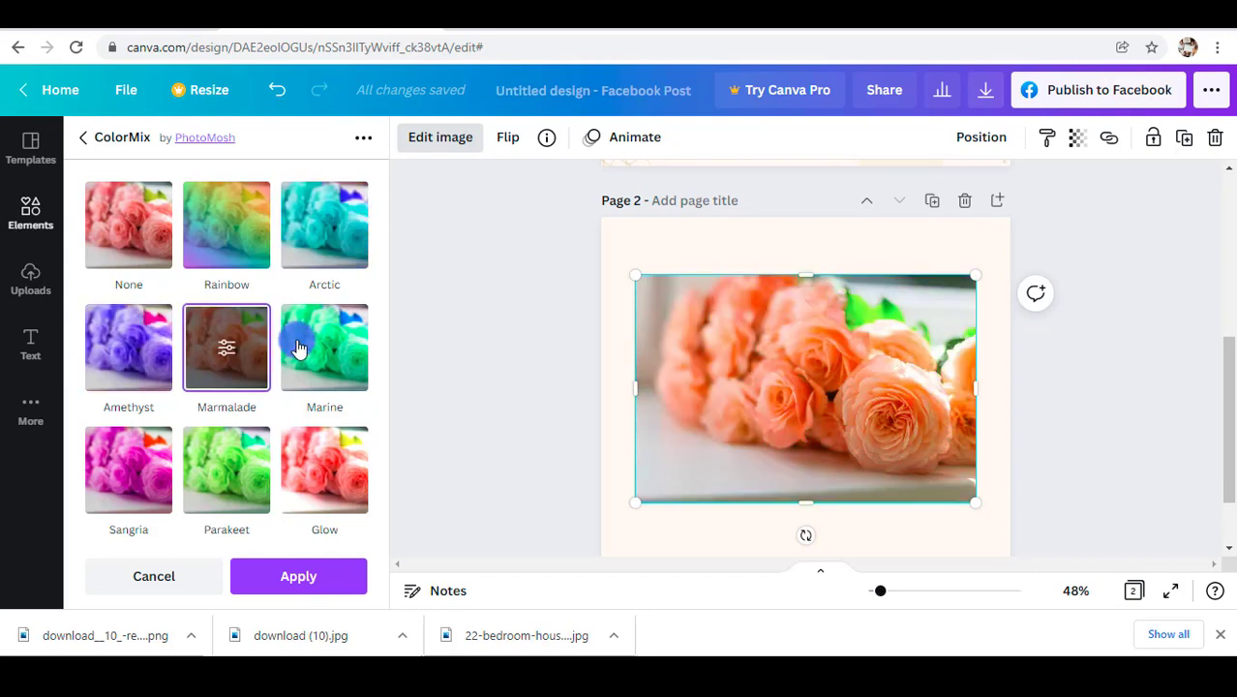
pyautogui.click(317, 345)
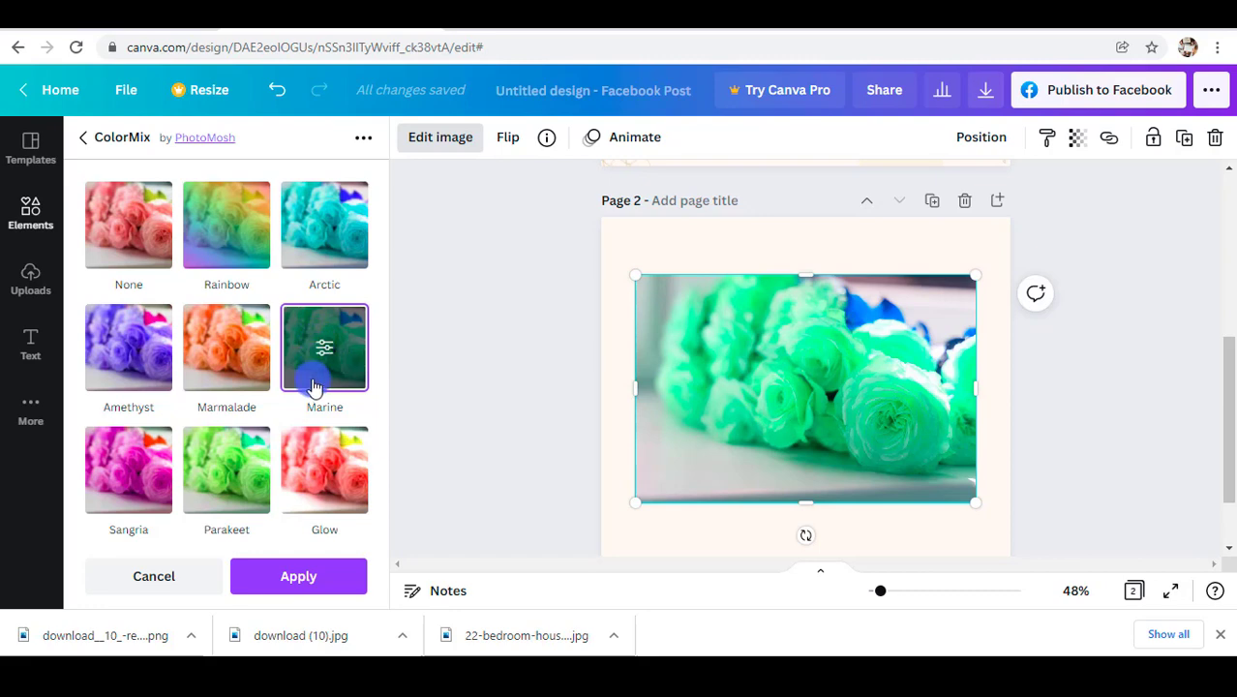
pyautogui.click(335, 468)
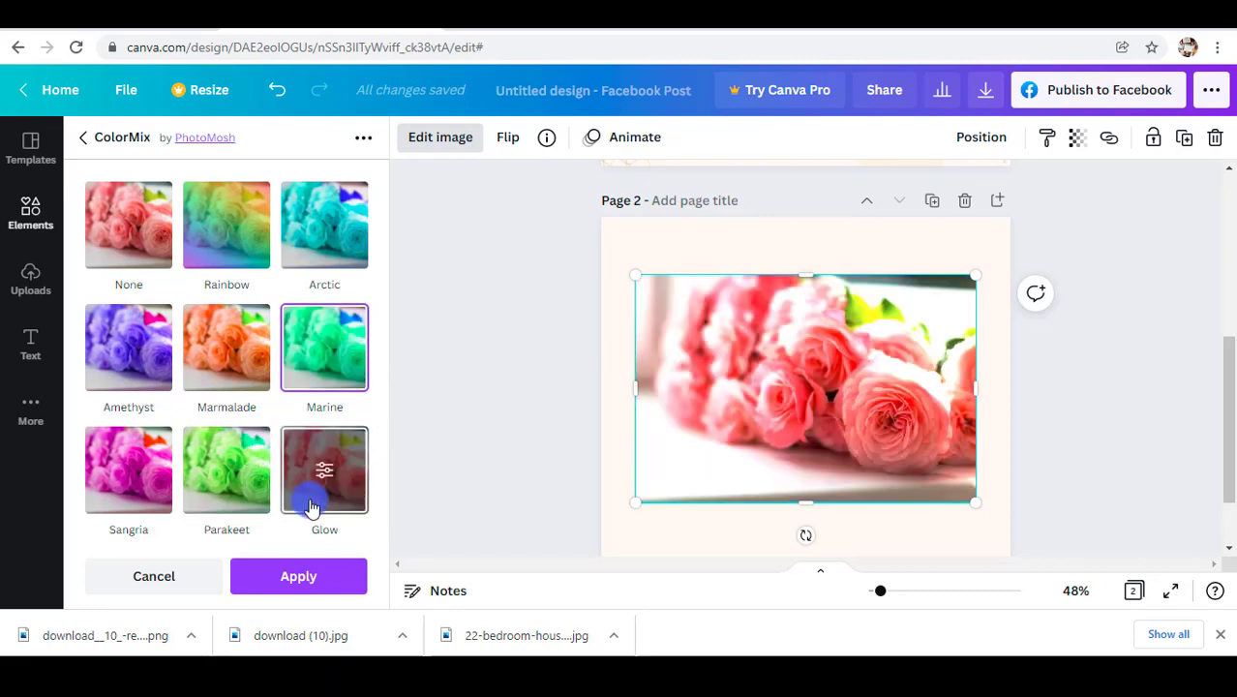
pyautogui.click(173, 575)
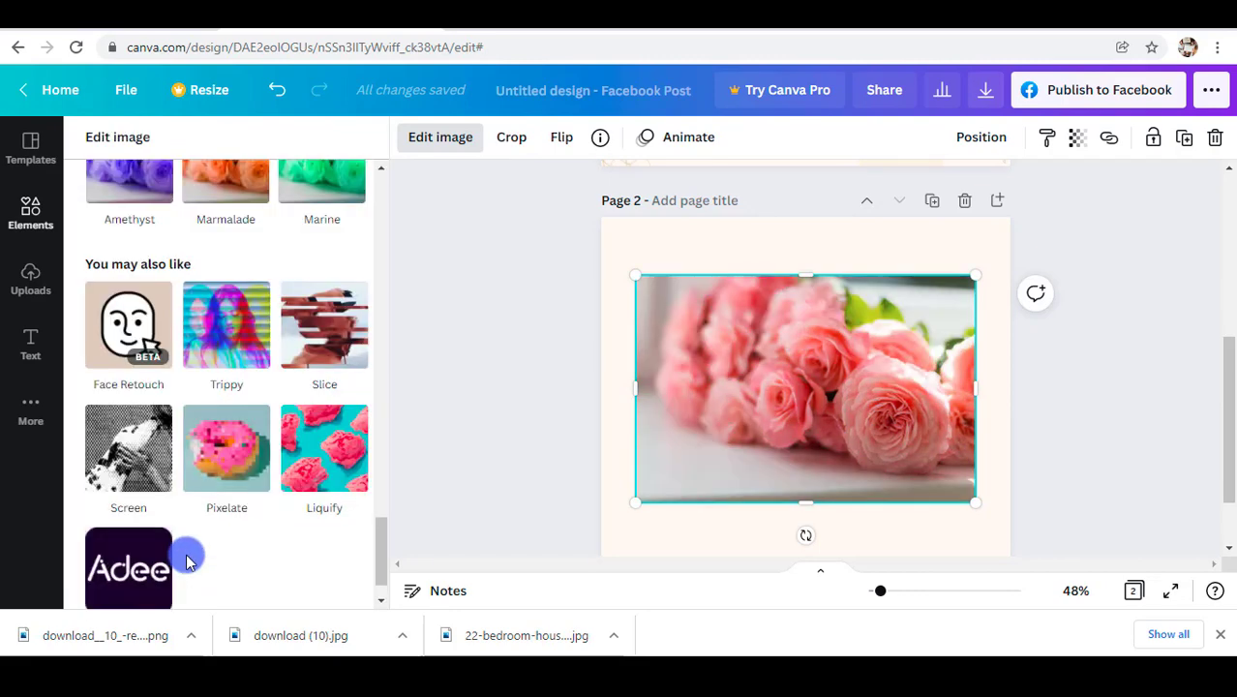
# Step: Enable Trippy from the suggested effects and preview Split and Radiate on the roses photo
pyautogui.click(241, 327)
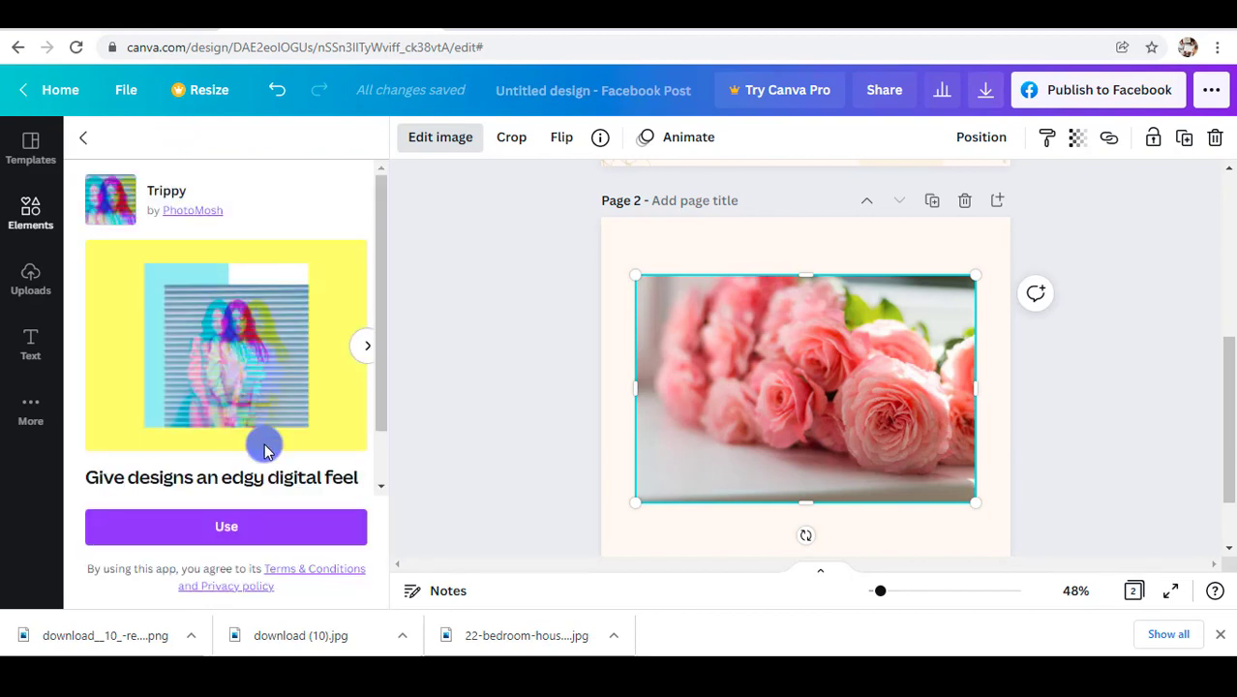
pyautogui.click(277, 534)
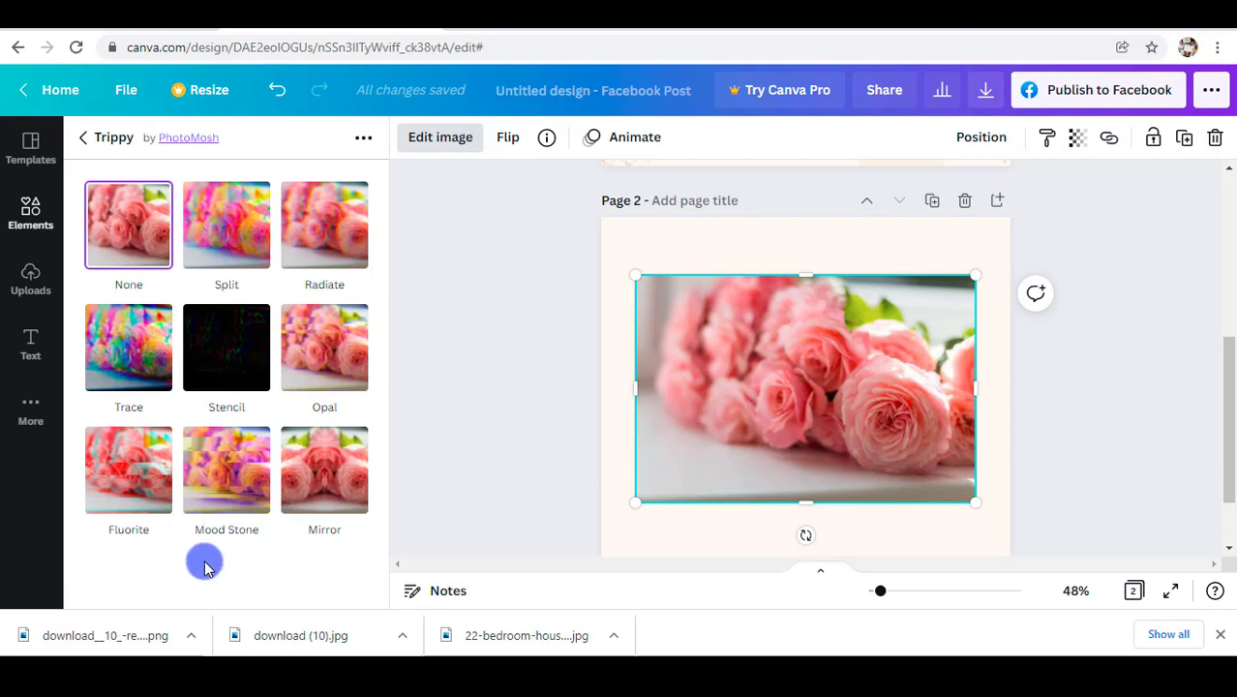
pyautogui.click(224, 219)
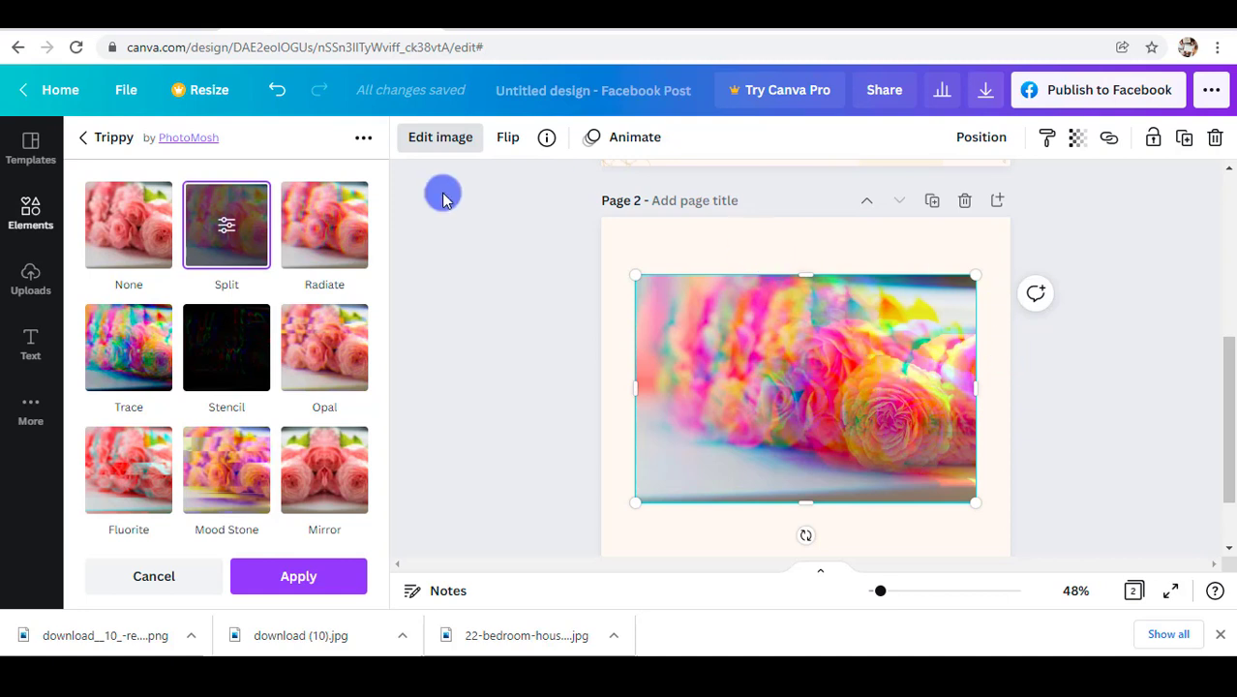
pyautogui.click(332, 228)
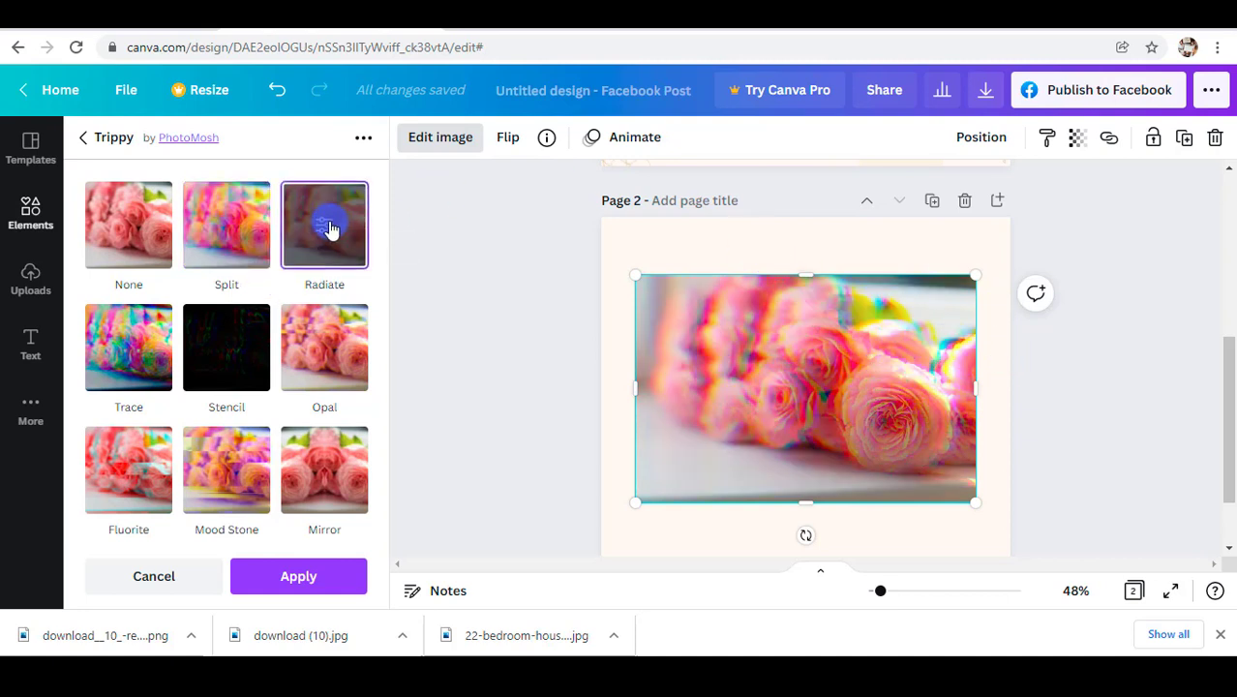
# Step: Try Radiate with RGB shift amount 0.064 and angle 2.88, increase the angle further, then discard the effect
pyautogui.click(329, 227)
pyautogui.moveTo(264, 259); pyautogui.dragTo(269, 254)
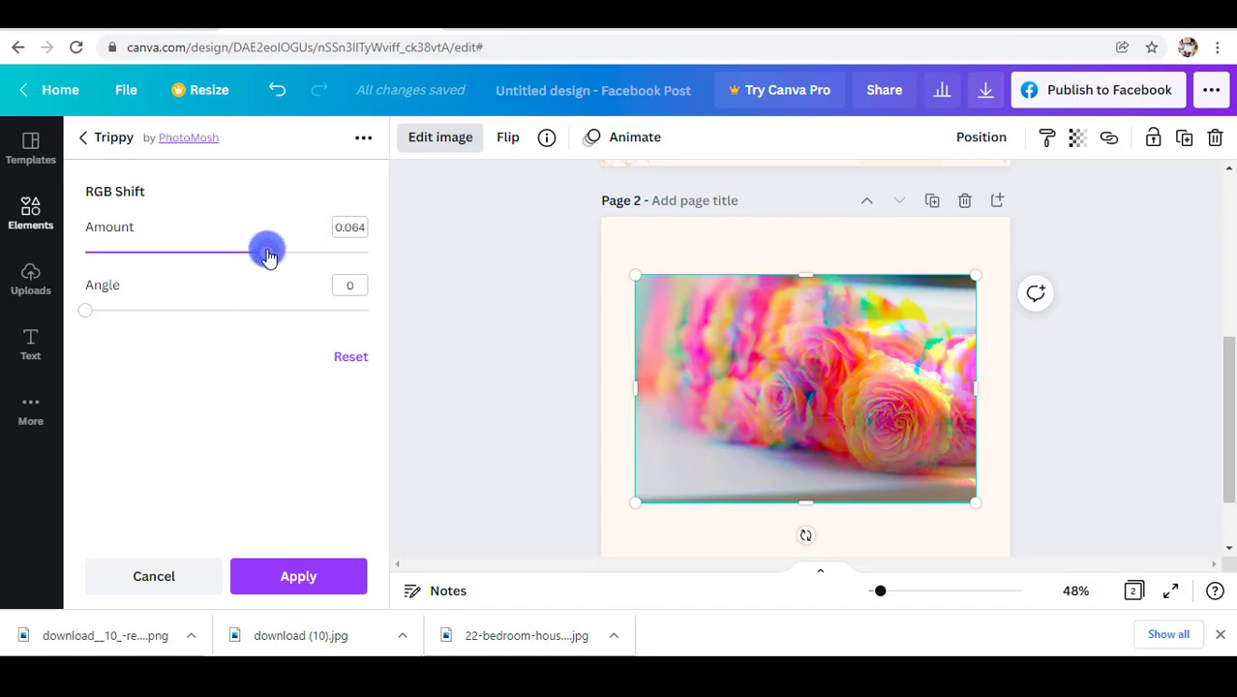
pyautogui.click(214, 310)
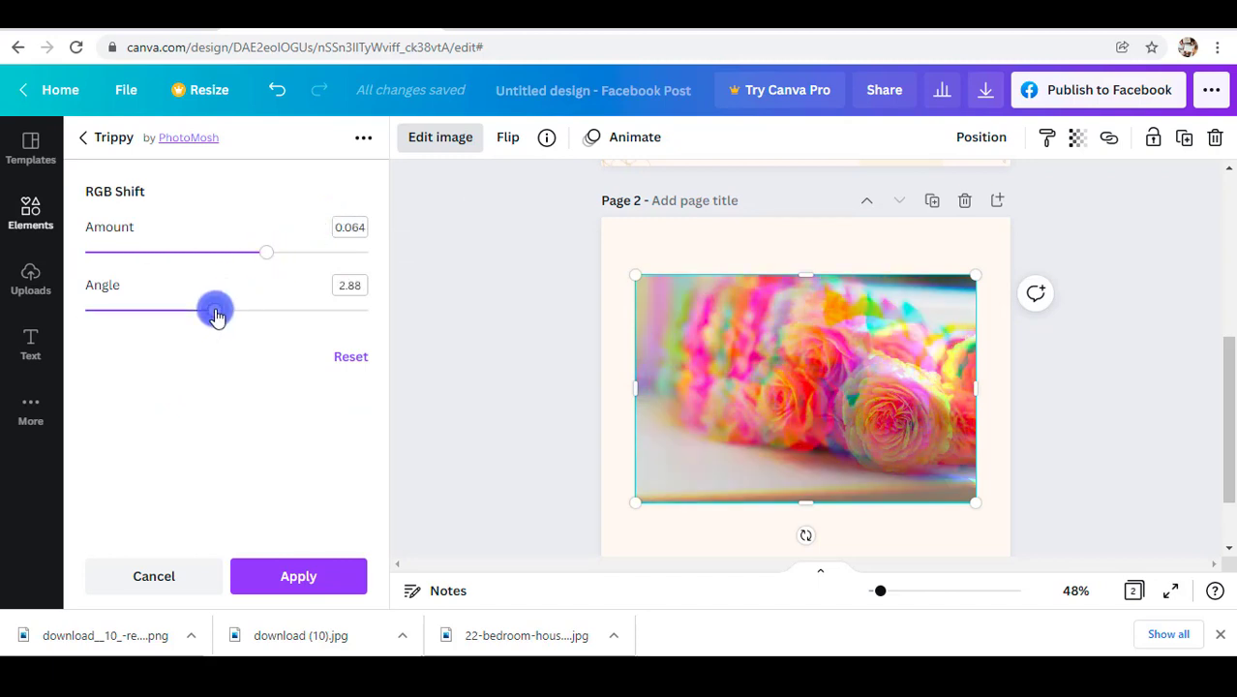
pyautogui.click(285, 309)
pyautogui.click(165, 581)
# Step: Enable Slice from the suggested effects and choose the Chipped look for the roses photo
pyautogui.click(206, 536)
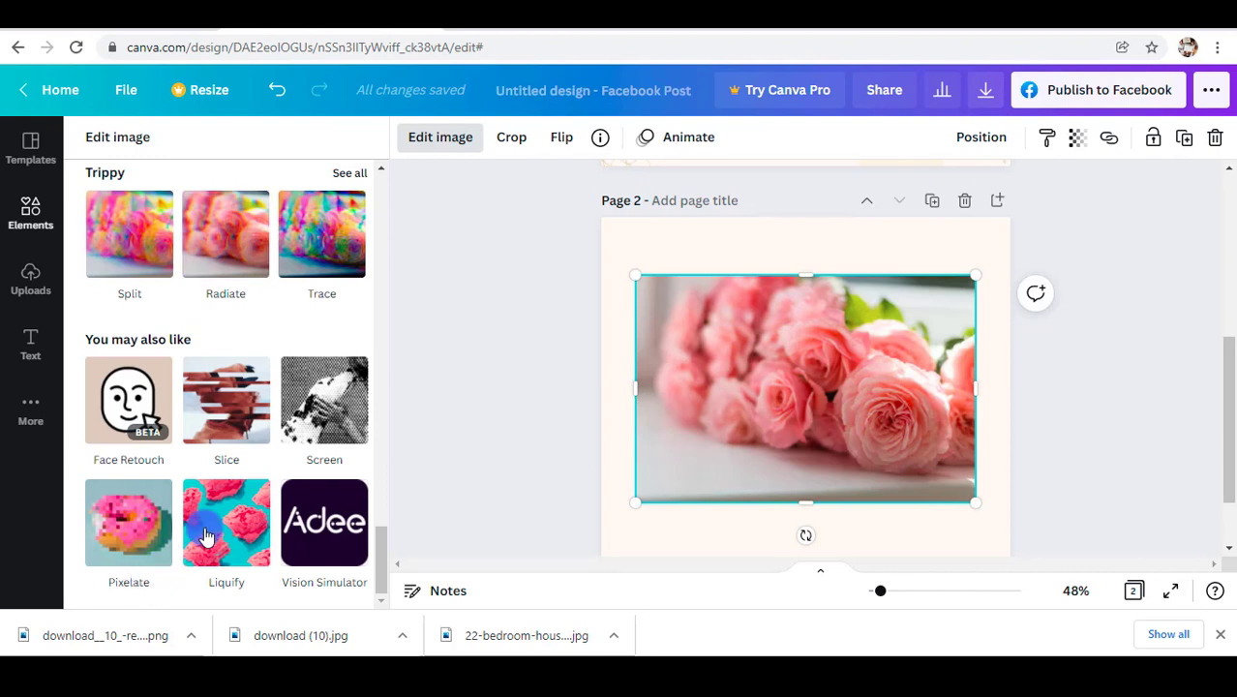
pyautogui.click(205, 413)
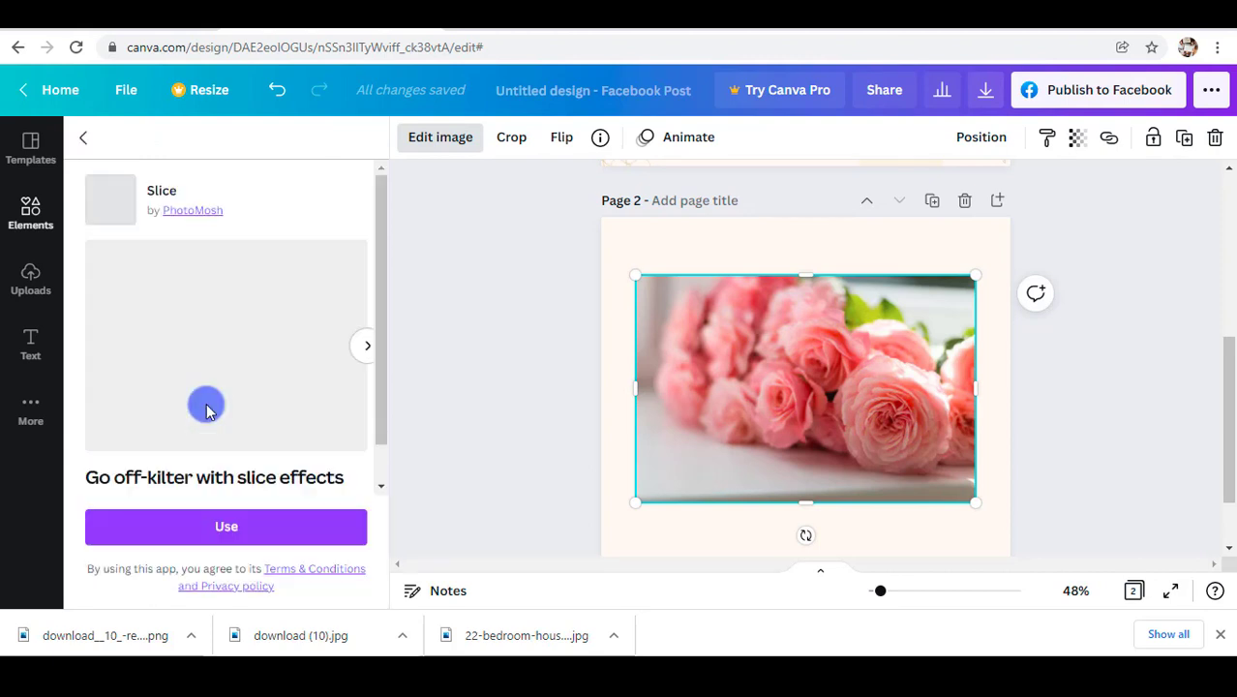
pyautogui.click(190, 523)
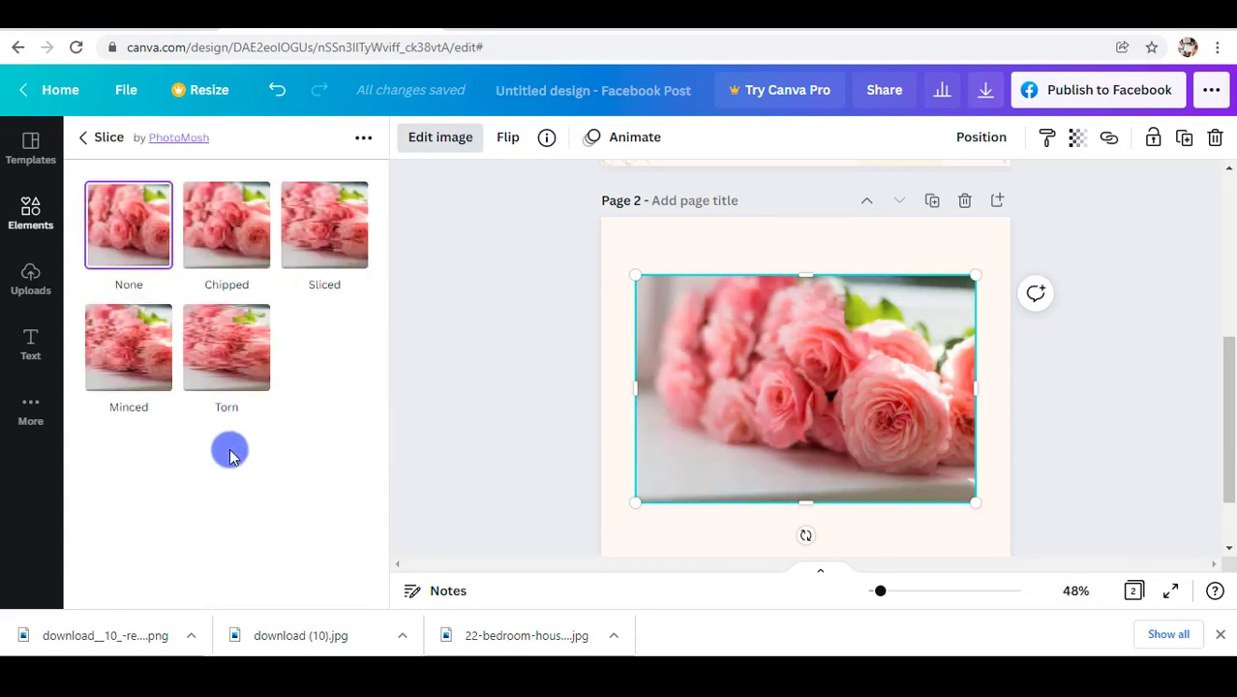
pyautogui.click(259, 227)
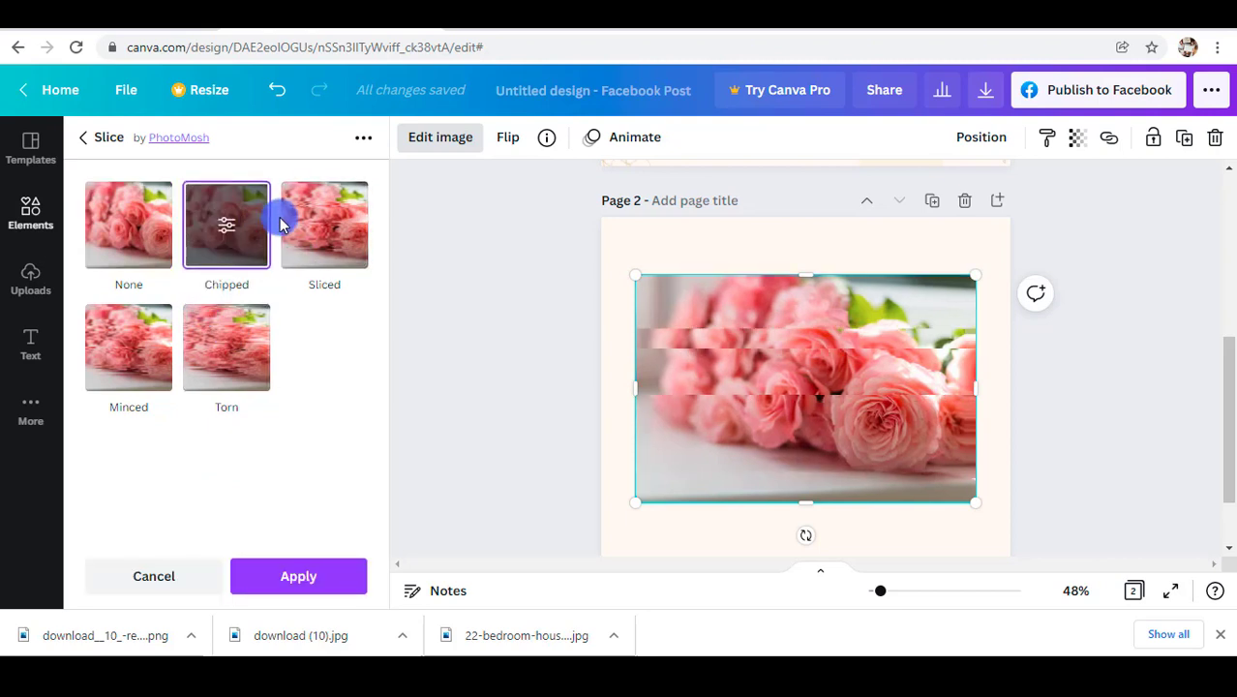
# Step: Try the Chipped slice effect with 11 slices, offset 0 and position 0.3 on the roses photo
pyautogui.click(232, 227)
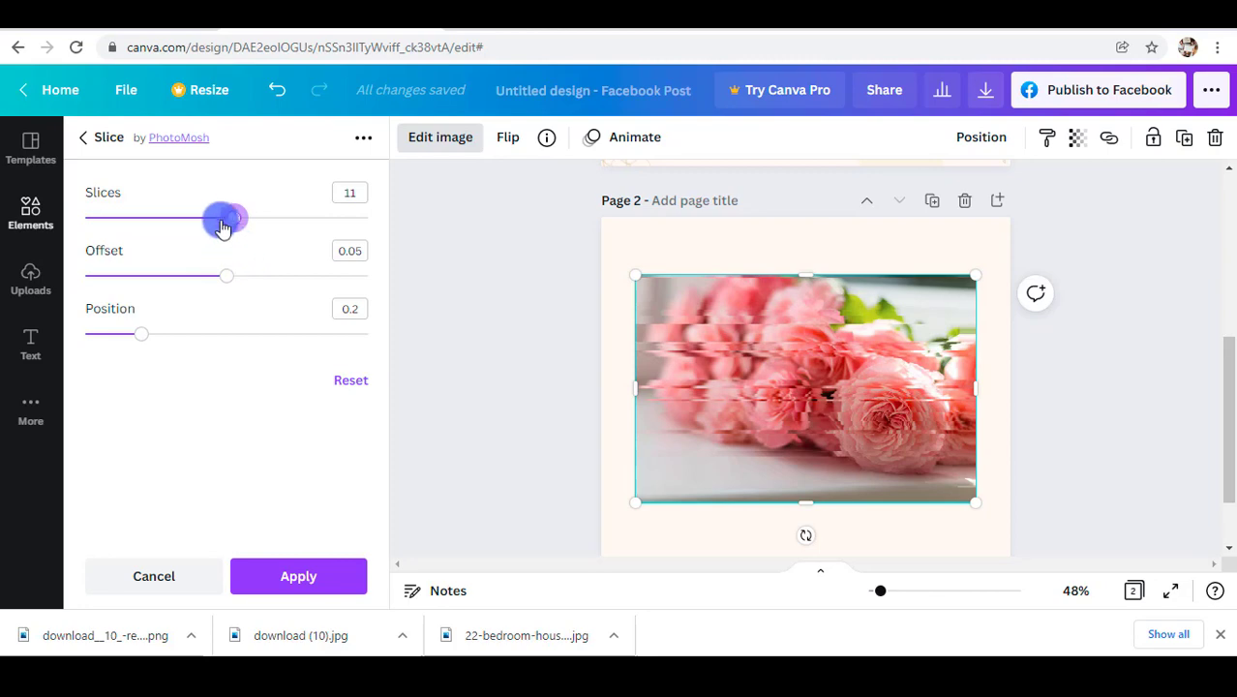
pyautogui.moveTo(223, 222)
pyautogui.mouseDown()
pyautogui.moveTo(152, 220)
pyautogui.moveTo(240, 228)
pyautogui.moveTo(235, 217)
pyautogui.mouseUp()
pyautogui.moveTo(225, 276); pyautogui.dragTo(70, 303)
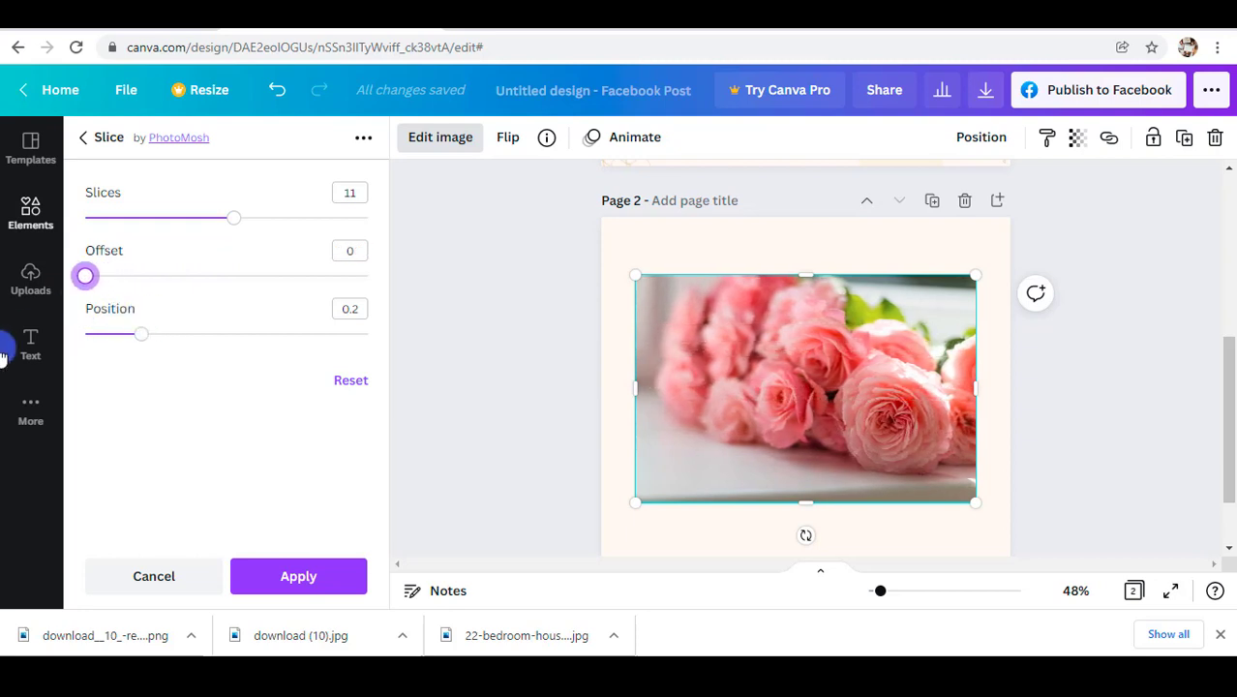
pyautogui.moveTo(137, 333); pyautogui.dragTo(172, 338)
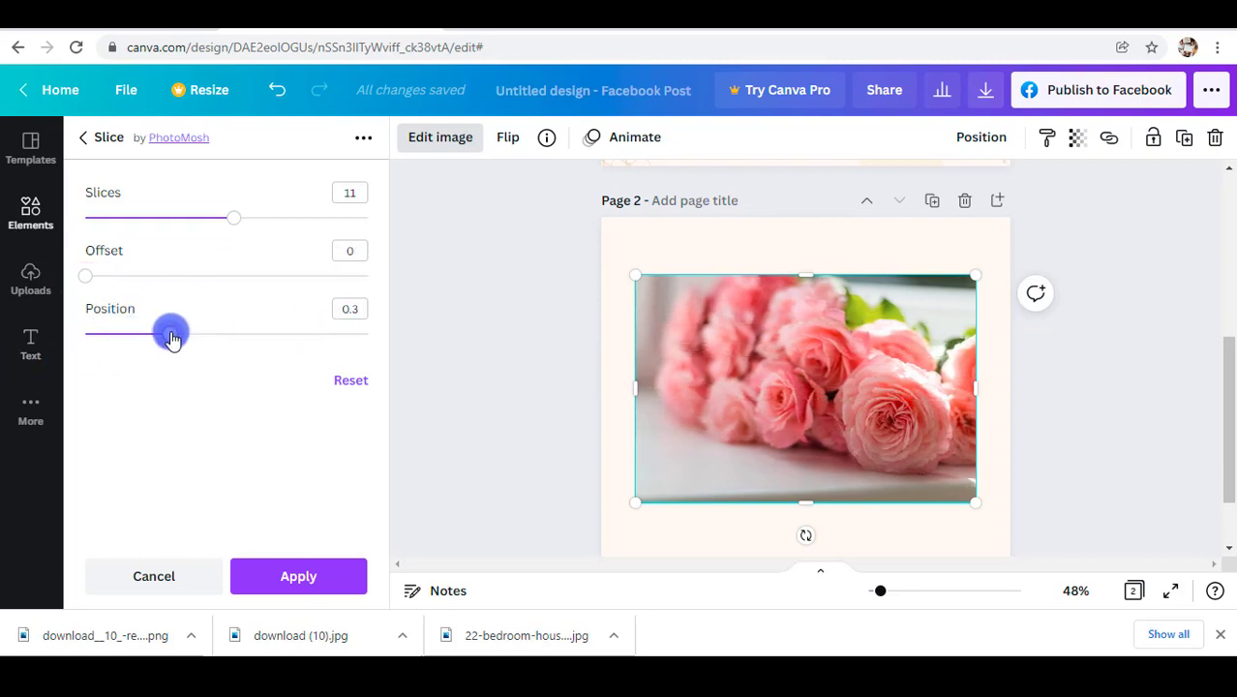
# Step: Try the slice effect with offset 0.028 and positions 0.09 and 0.6, then discard the effect
pyautogui.moveTo(89, 277); pyautogui.dragTo(165, 276)
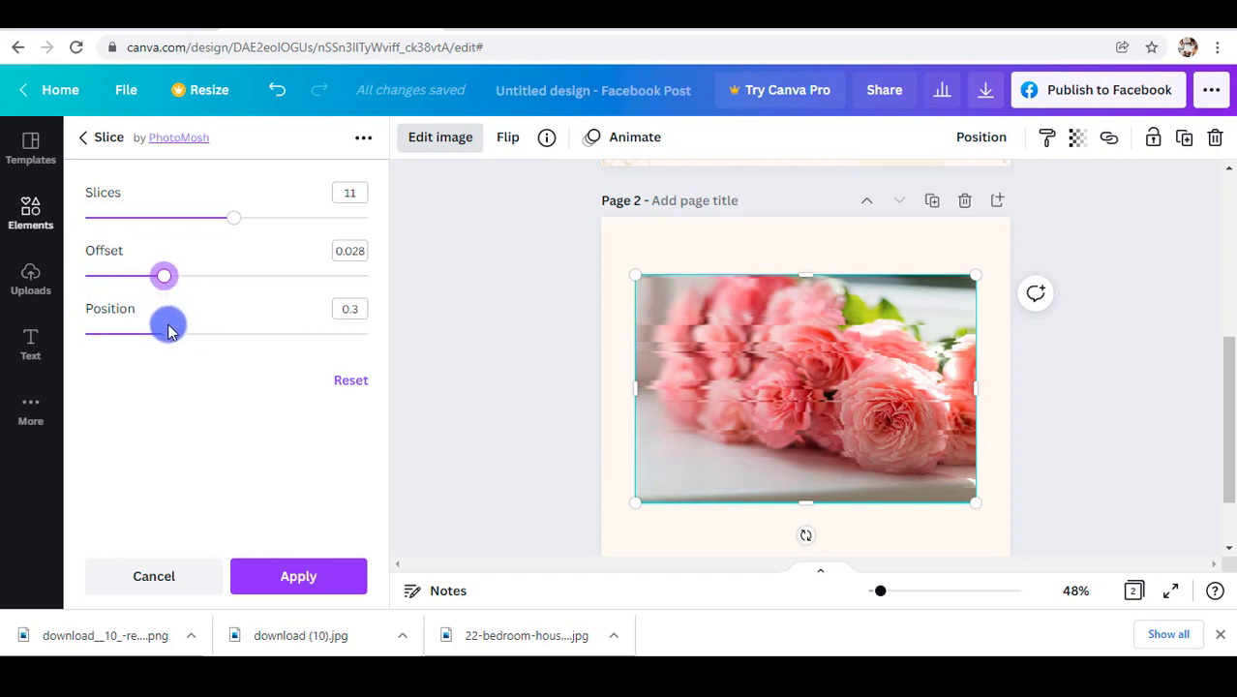
pyautogui.moveTo(167, 331); pyautogui.dragTo(111, 334)
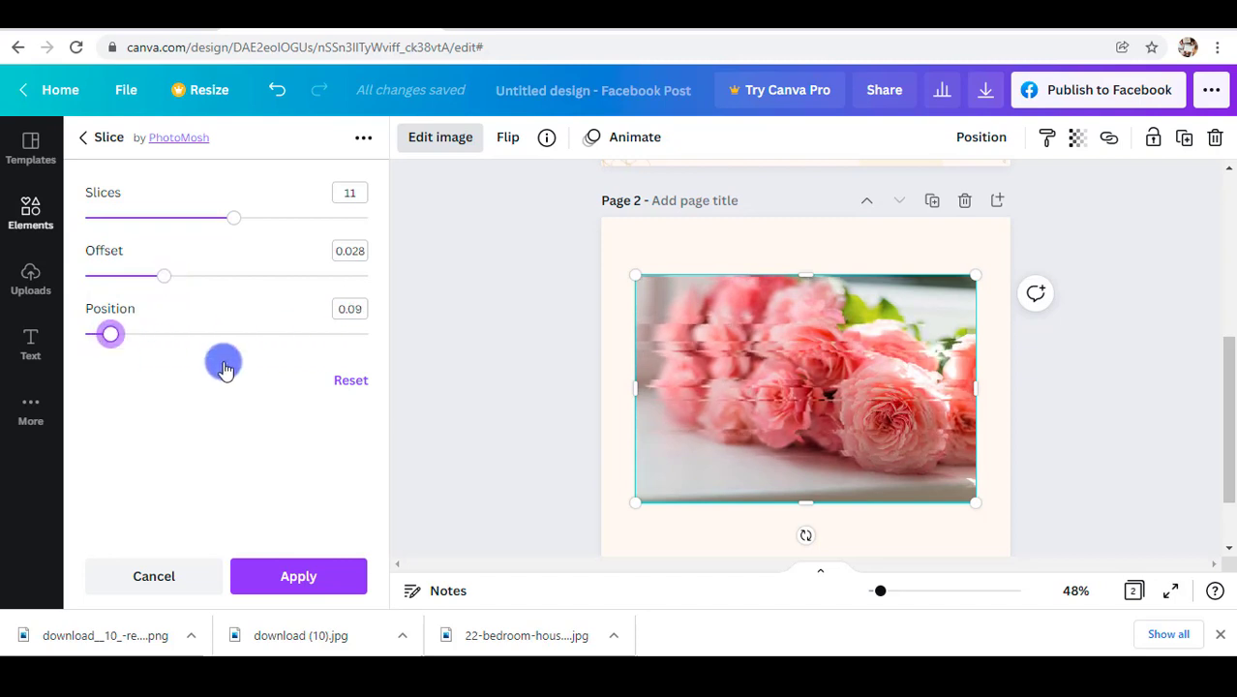
pyautogui.moveTo(282, 336)
pyautogui.mouseDown()
pyautogui.moveTo(290, 350)
pyautogui.moveTo(268, 351)
pyautogui.mouseUp()
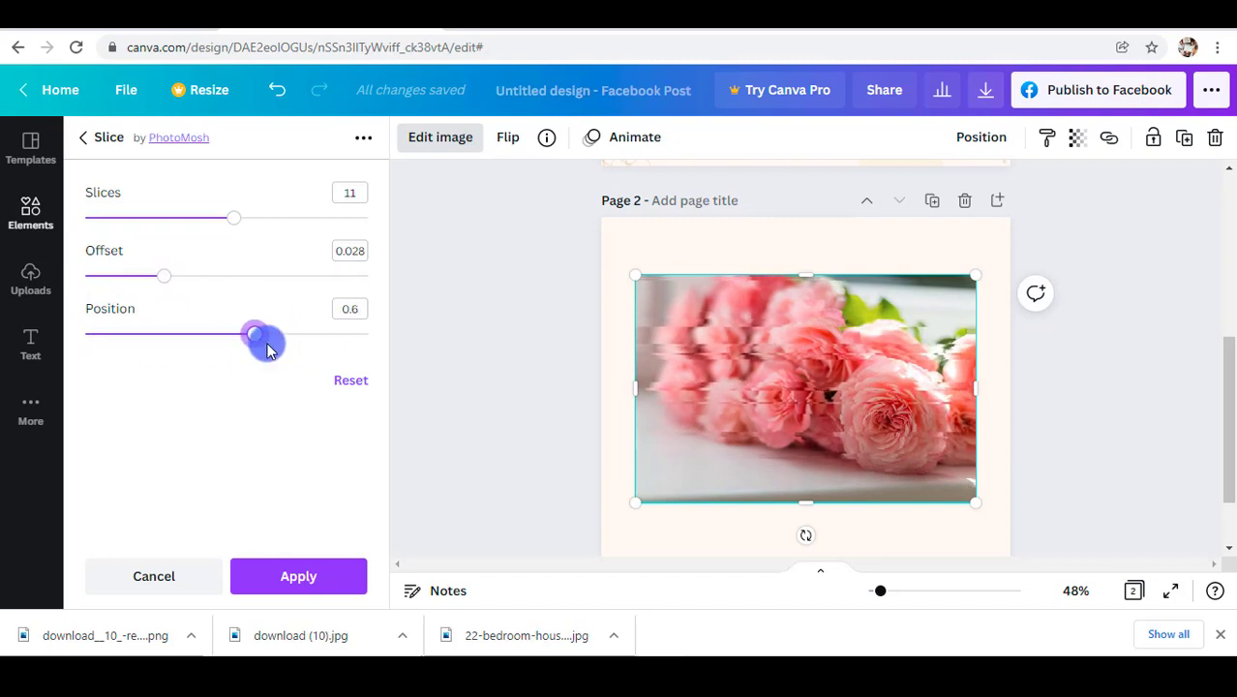
pyautogui.click(184, 578)
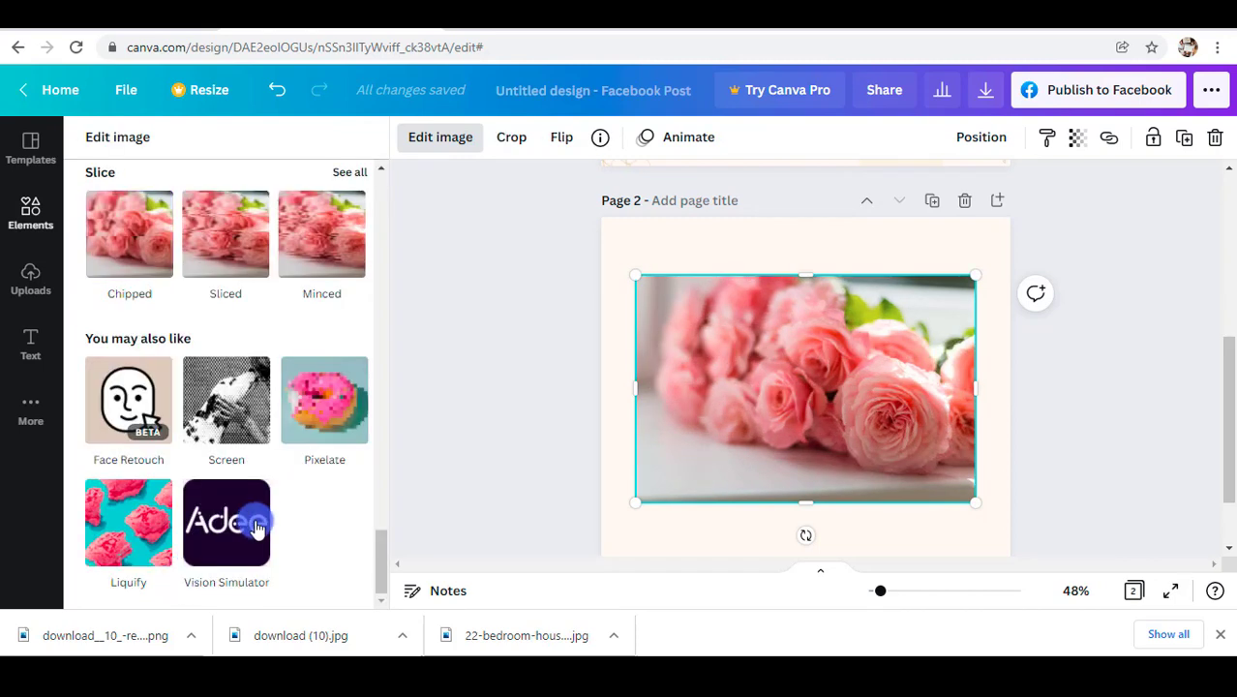
# Step: Enable Screen from the suggested effects and preview Halftone on the roses photo
pyautogui.click(245, 407)
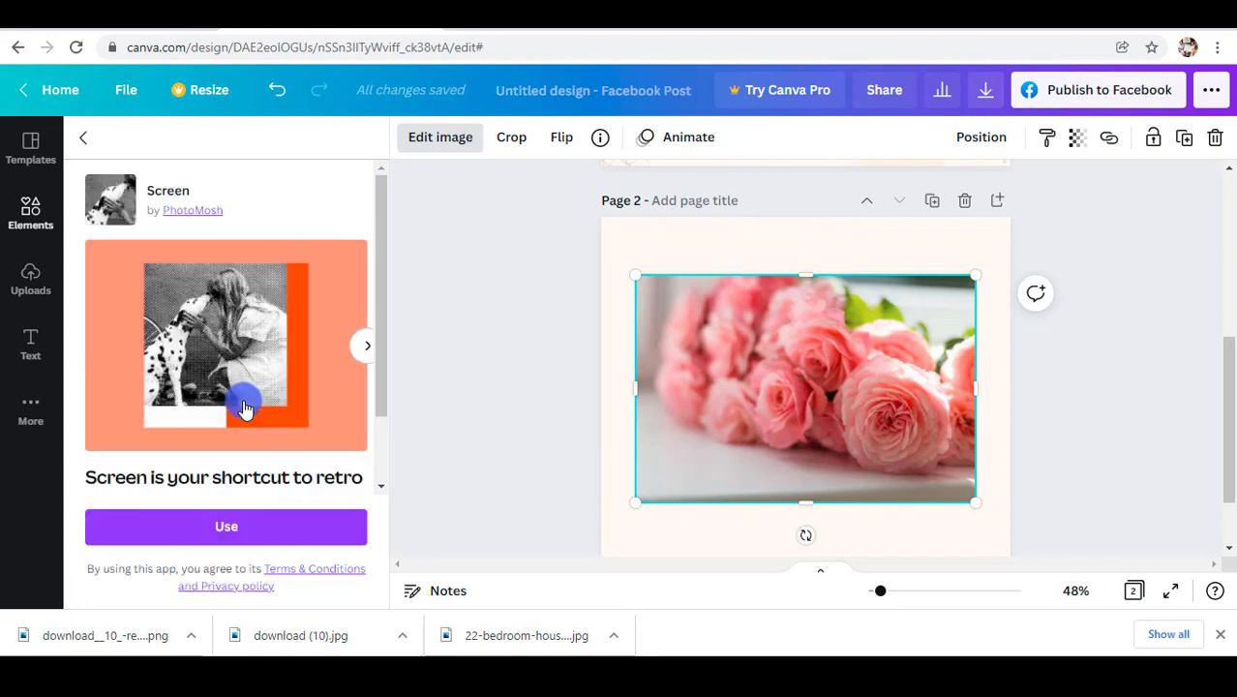
pyautogui.click(280, 523)
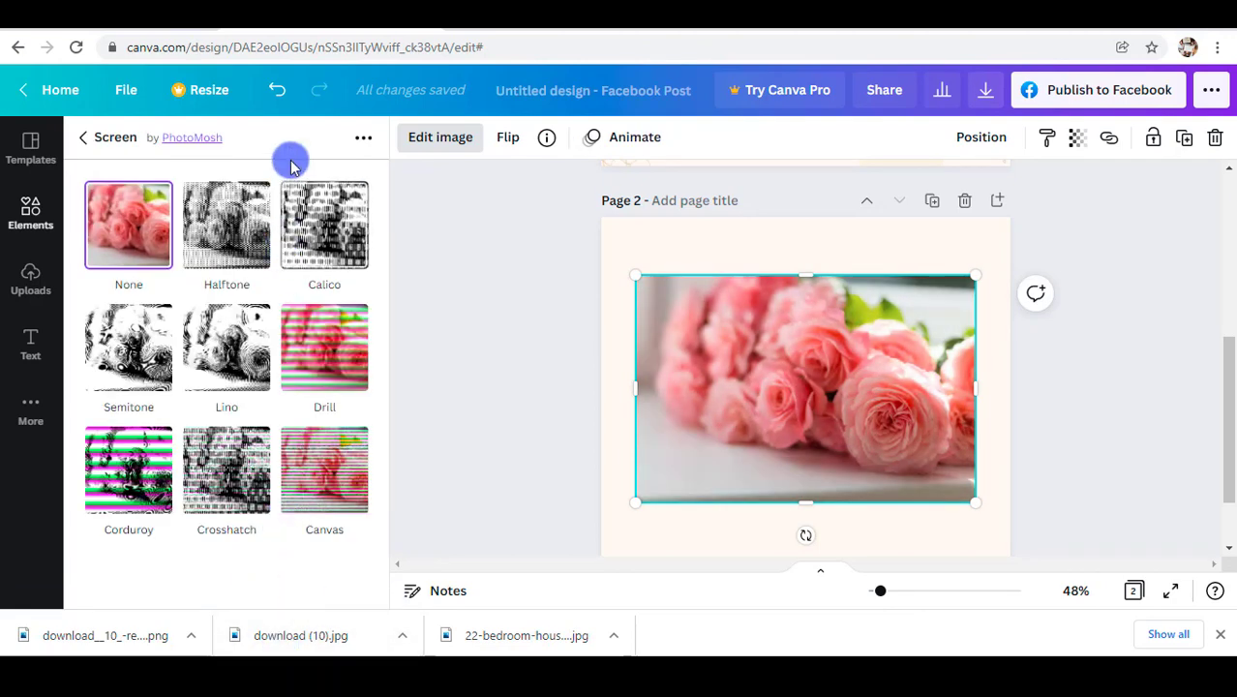
pyautogui.click(232, 242)
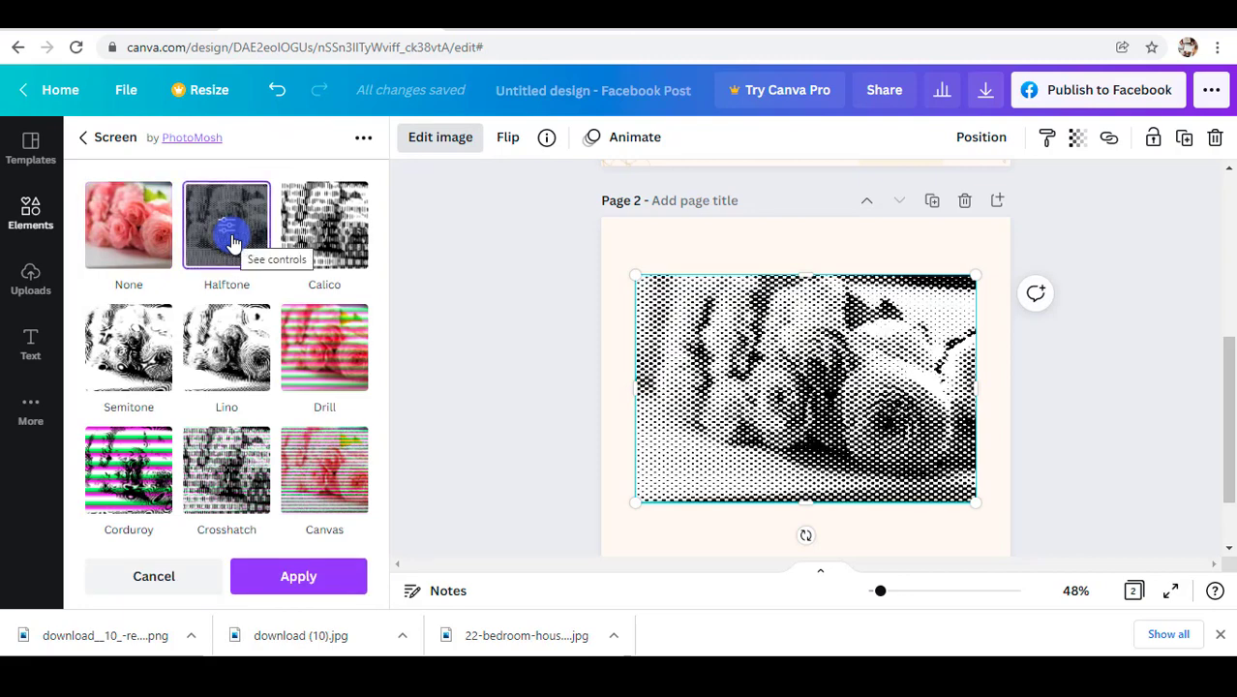
# Step: Preview the Calico, Semitone, Lino, Drill, Corduroy, Crosshatch and Canvas screen looks on the roses photo
pyautogui.click(133, 355)
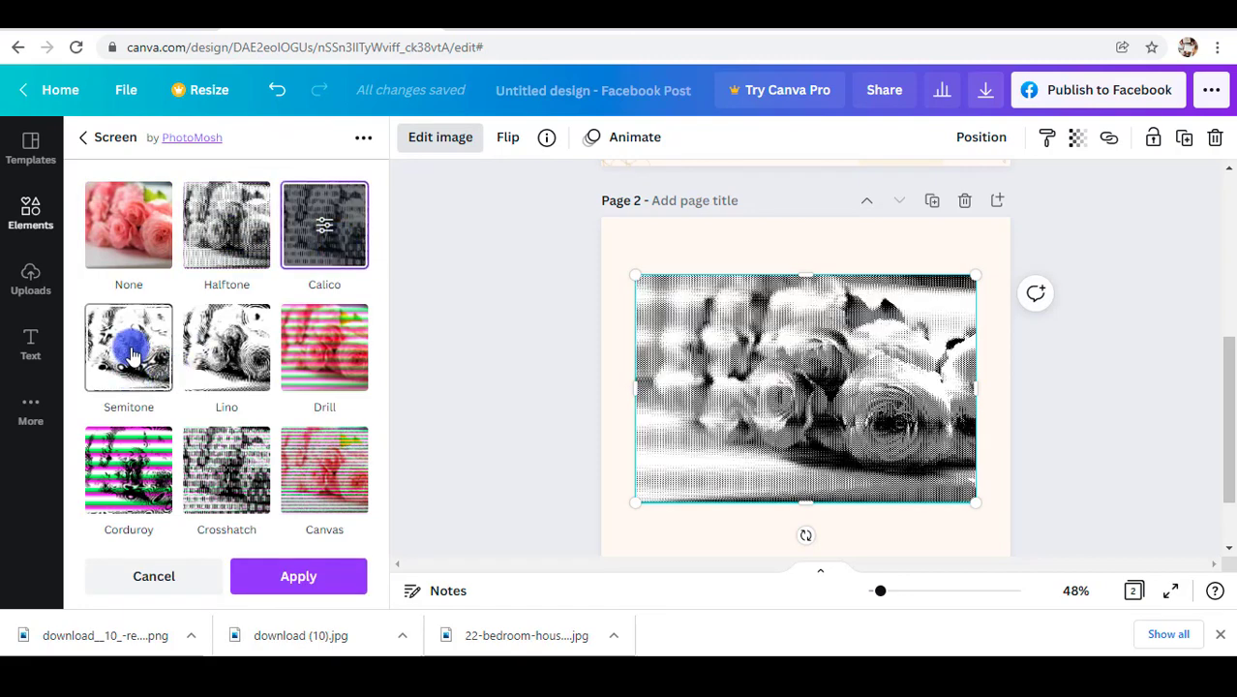
pyautogui.click(238, 358)
pyautogui.click(326, 354)
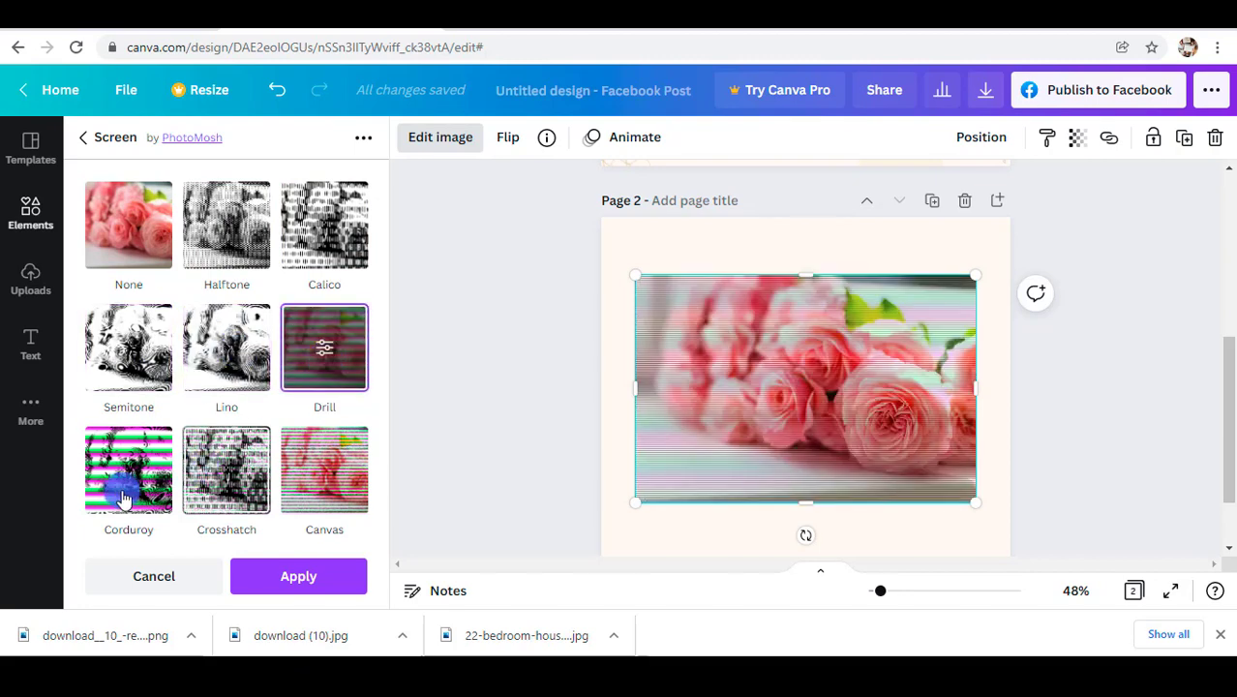
pyautogui.click(116, 494)
pyautogui.click(229, 490)
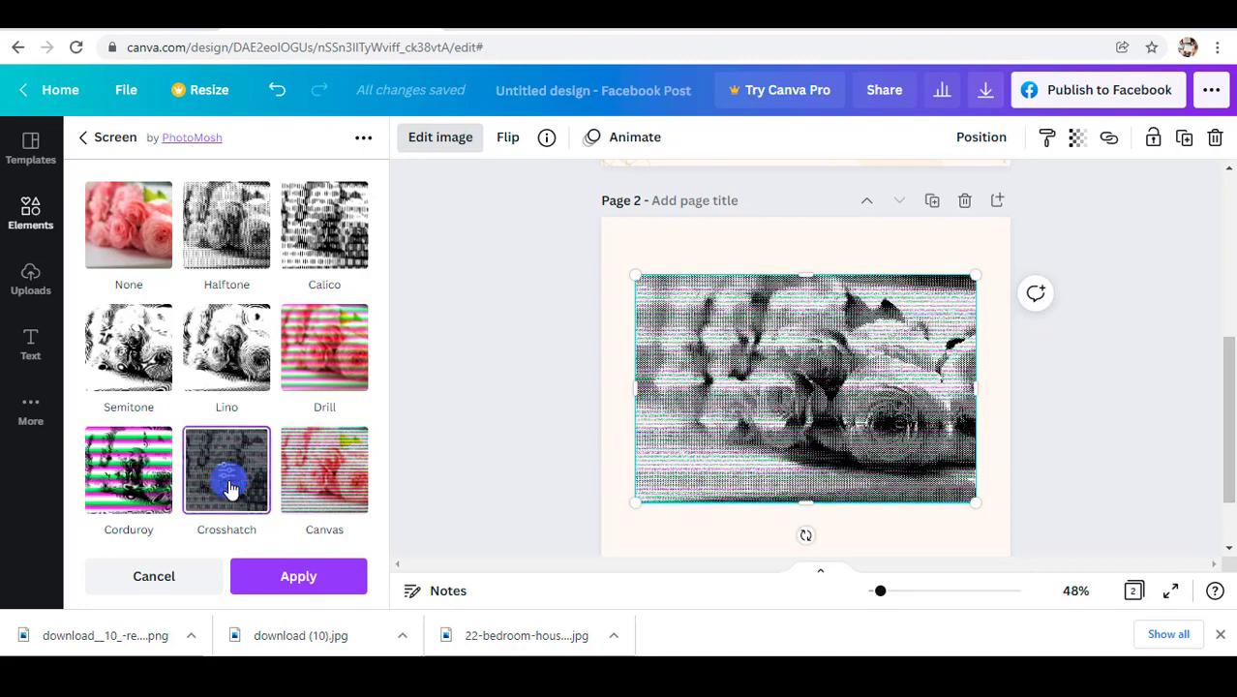
pyautogui.click(348, 465)
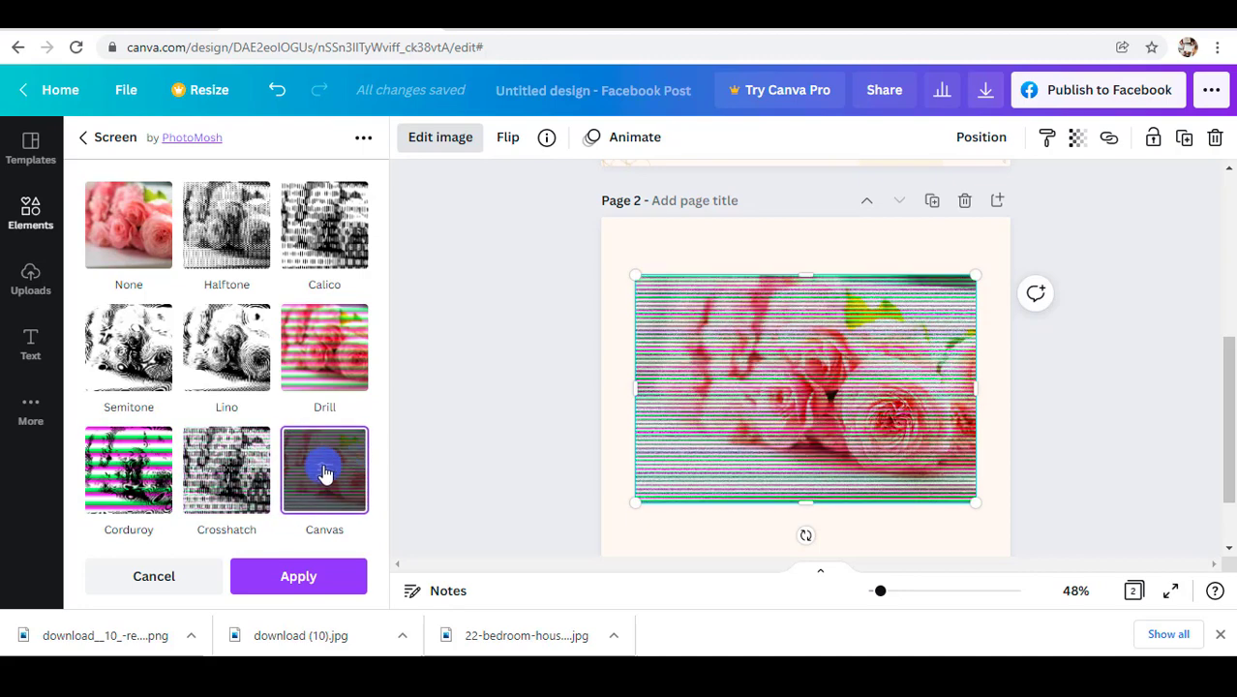
# Step: Try the Canvas scanlines with number of lines 0.8 and count 0.53, then discard the Screen effect
pyautogui.click(325, 473)
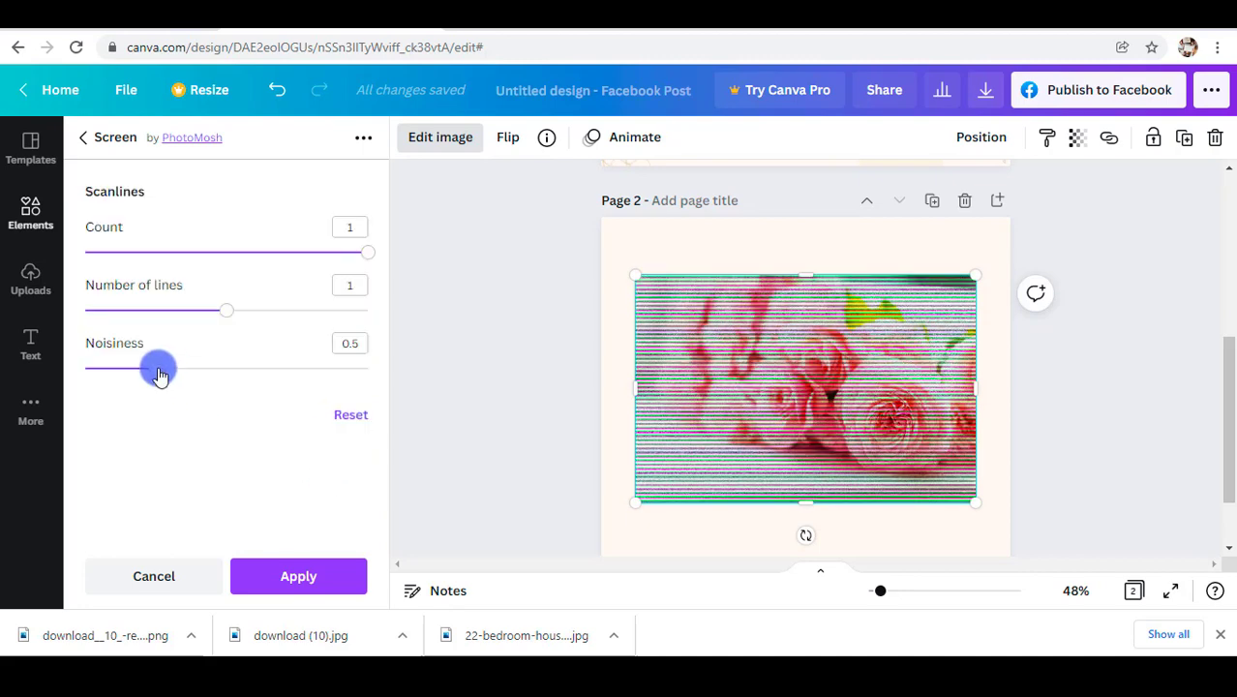
pyautogui.moveTo(230, 309); pyautogui.dragTo(199, 309)
pyautogui.click(236, 259)
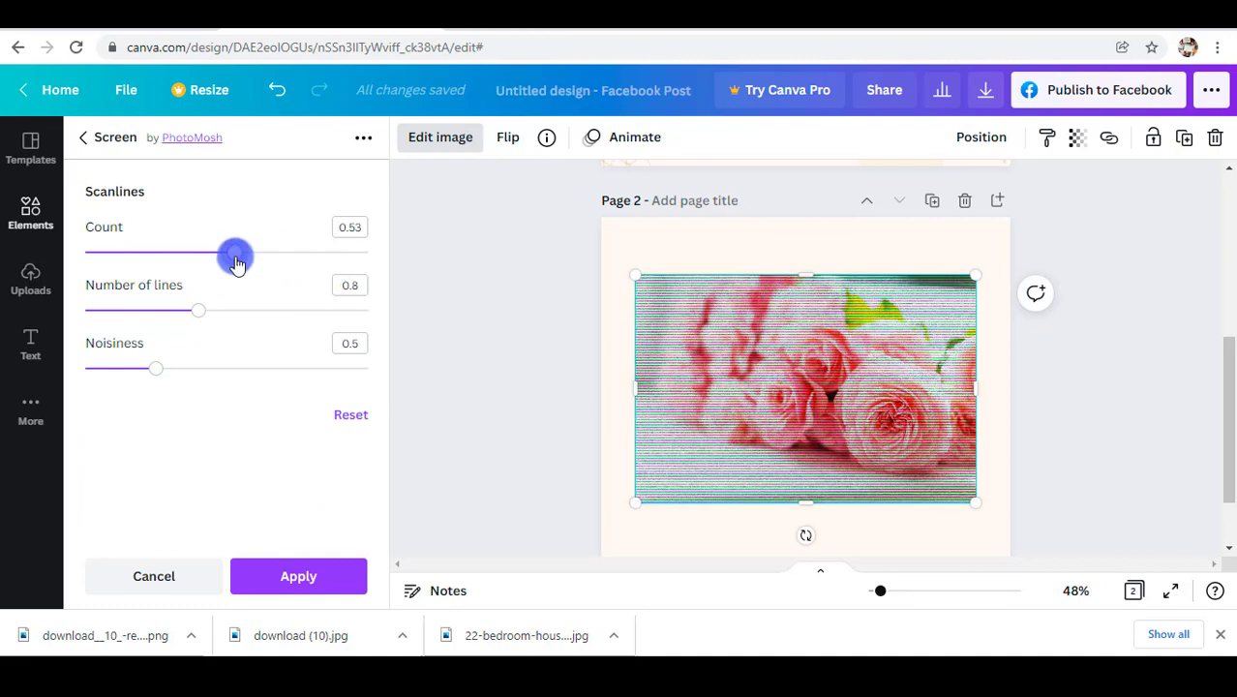
pyautogui.click(172, 569)
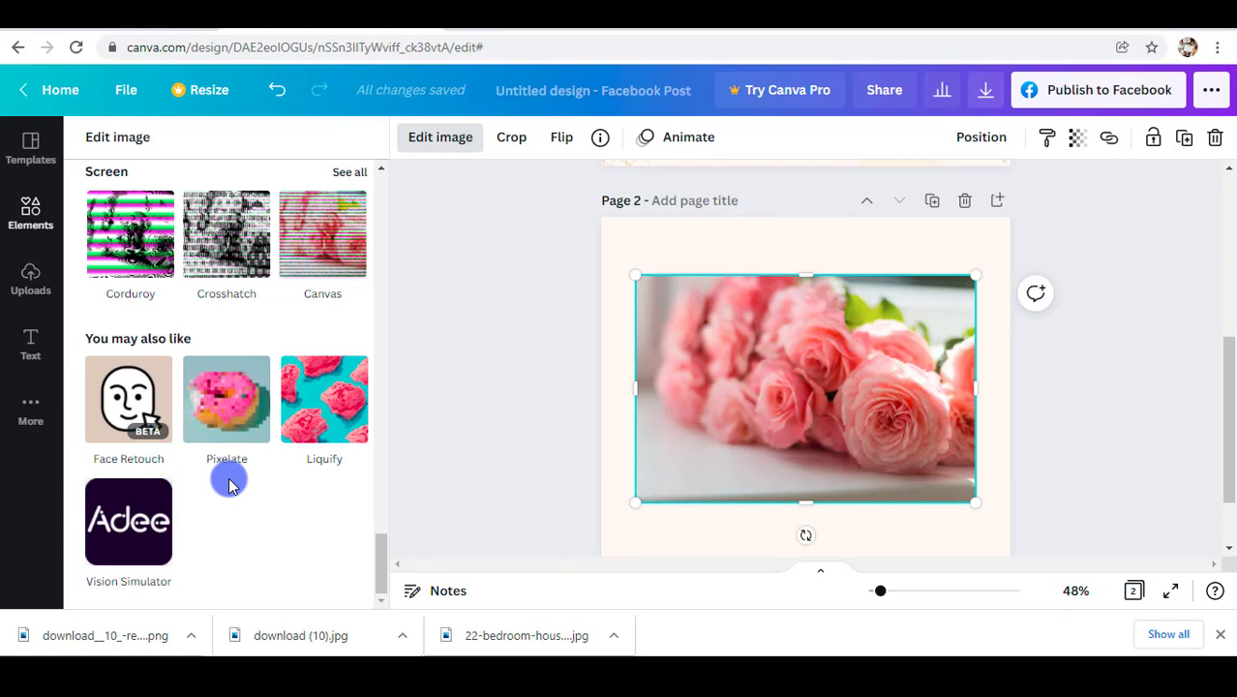
# Step: Enable Pixelate from the suggested effects and preview Pixel on the roses photo
pyautogui.click(228, 426)
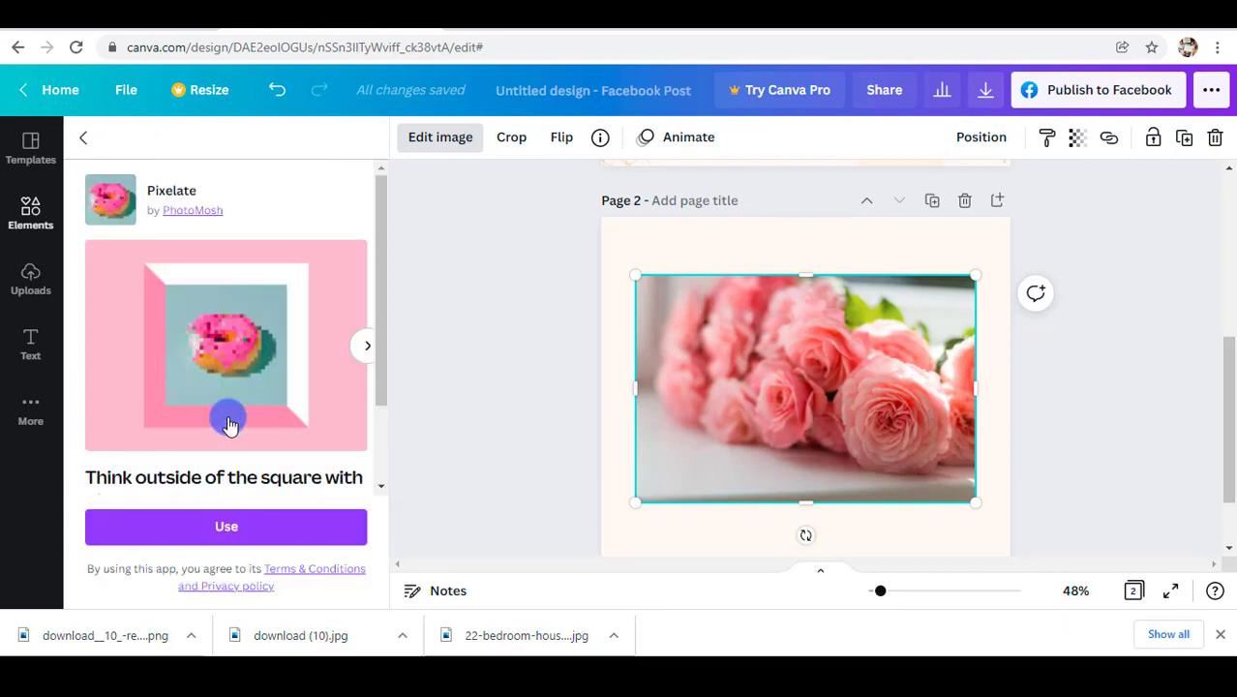
pyautogui.click(278, 528)
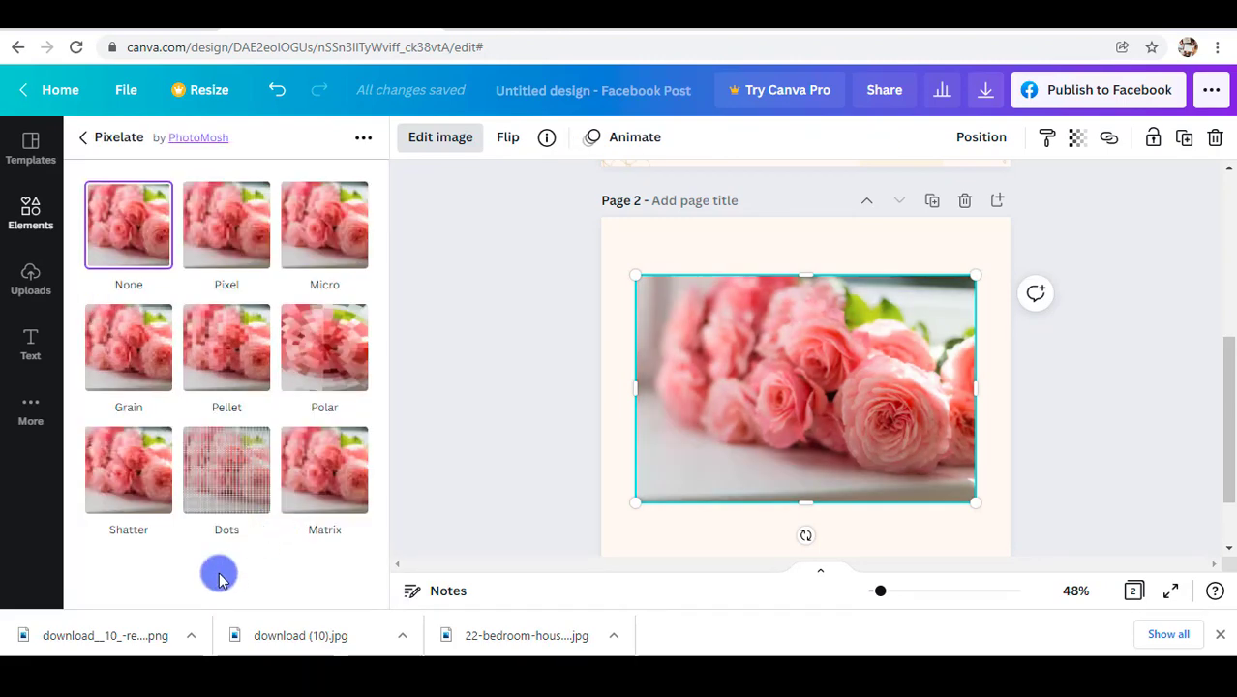
pyautogui.click(215, 245)
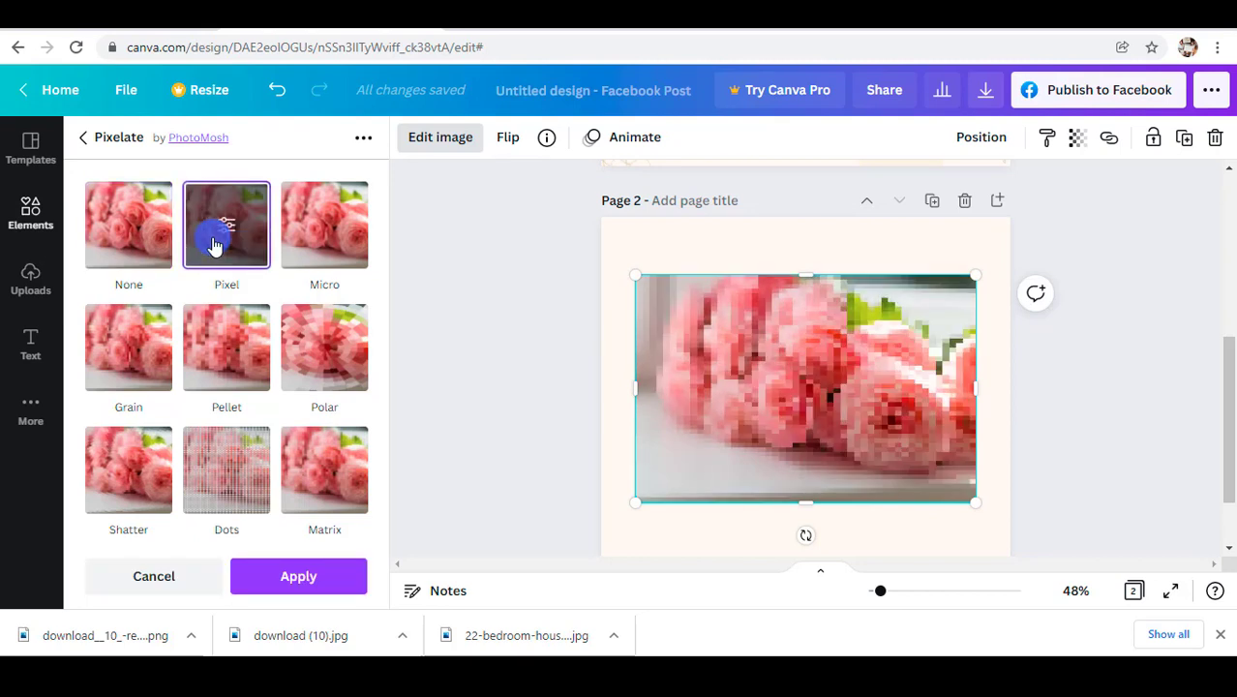
# Step: Preview the Micro, Grain, Pellet, Polar and Dots pixelations on the roses photo, then discard the effect
pyautogui.click(344, 219)
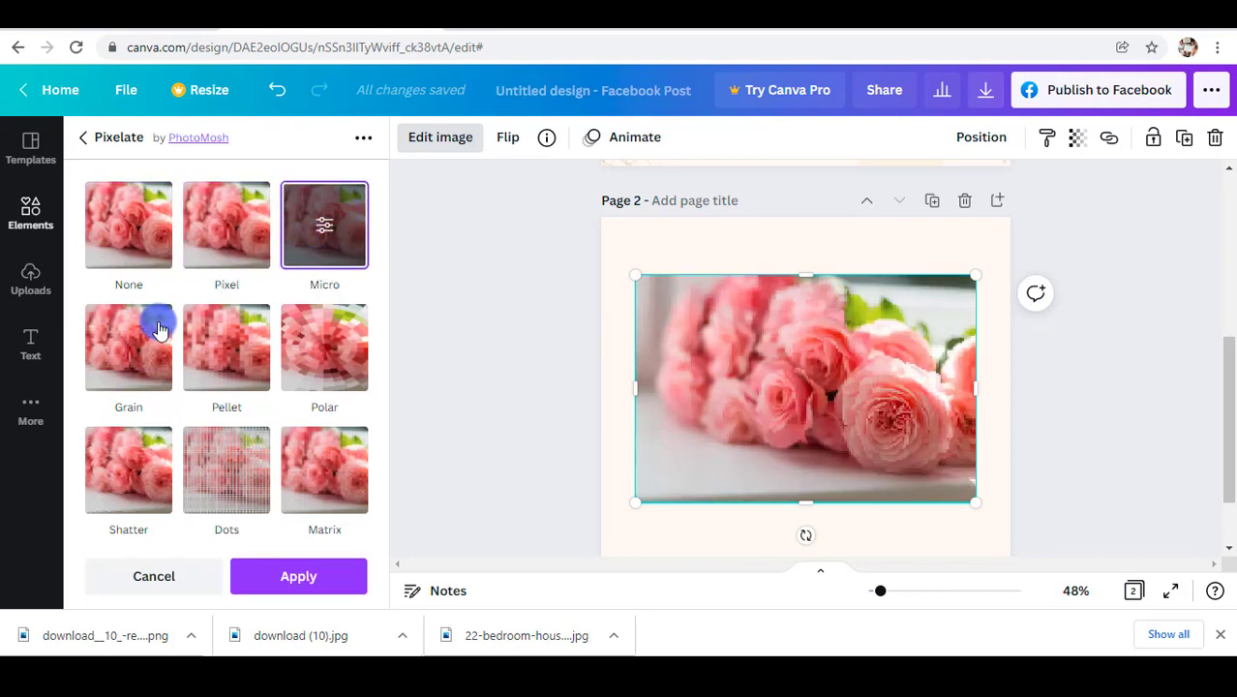
pyautogui.click(129, 350)
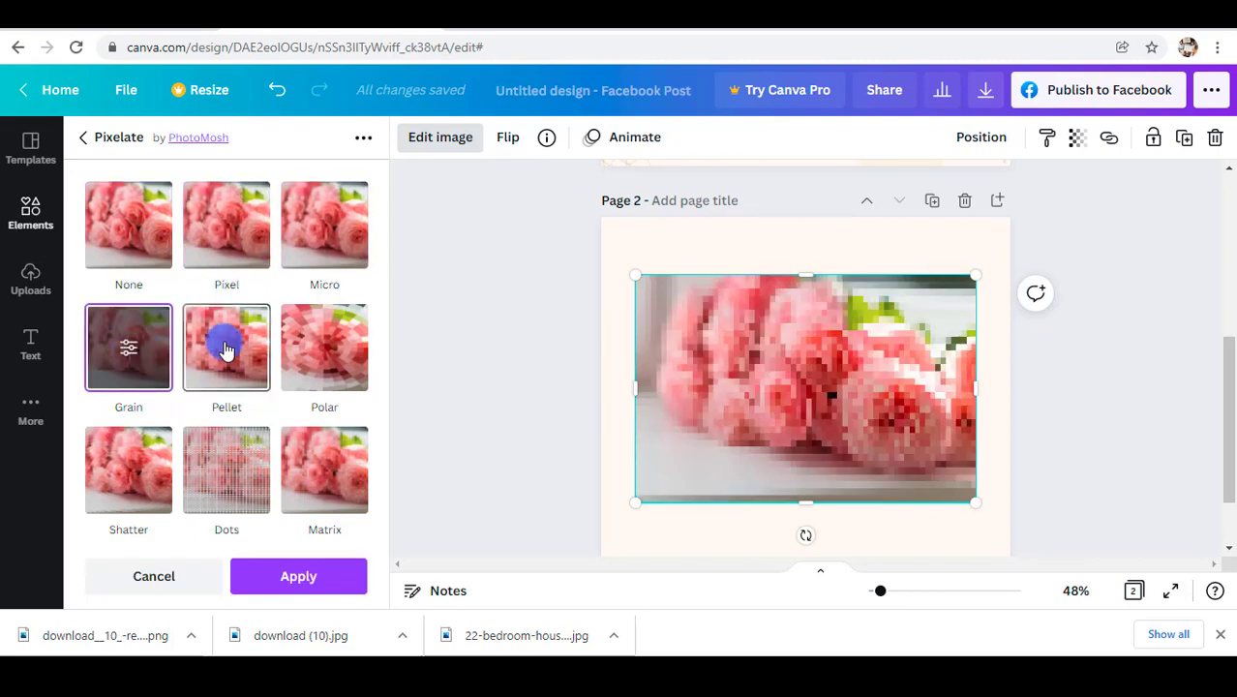
pyautogui.click(226, 350)
pyautogui.click(321, 336)
pyautogui.click(242, 474)
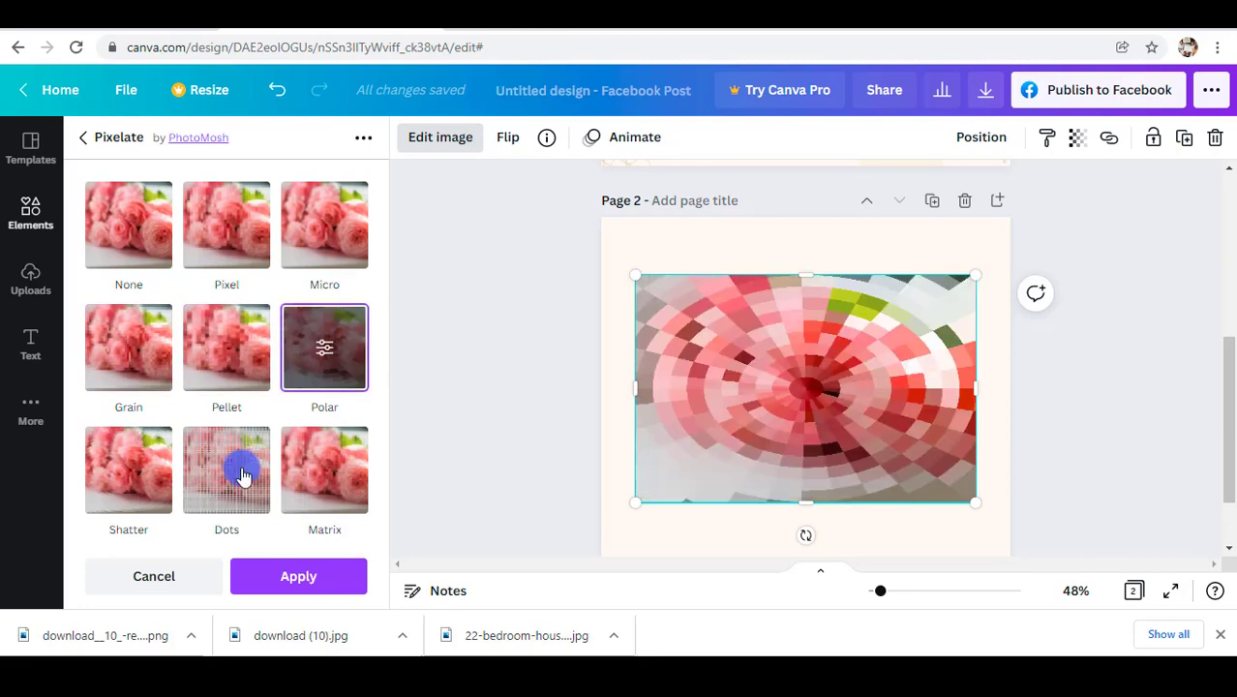
pyautogui.click(312, 494)
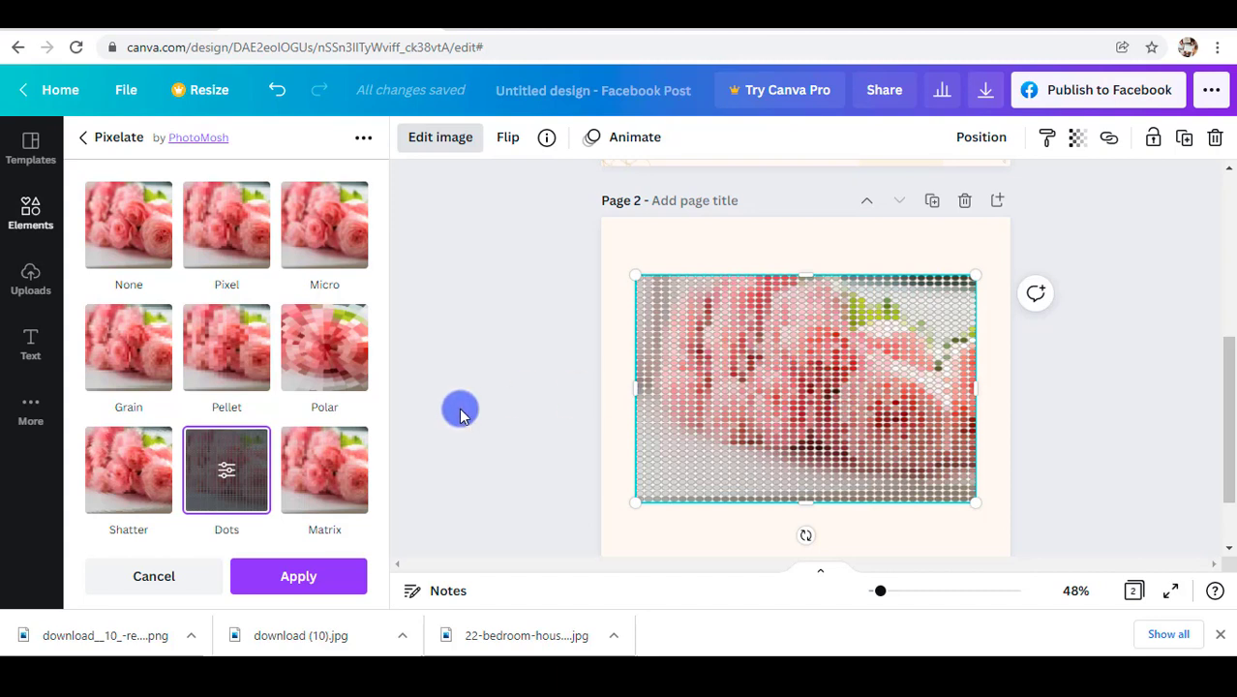
pyautogui.click(147, 583)
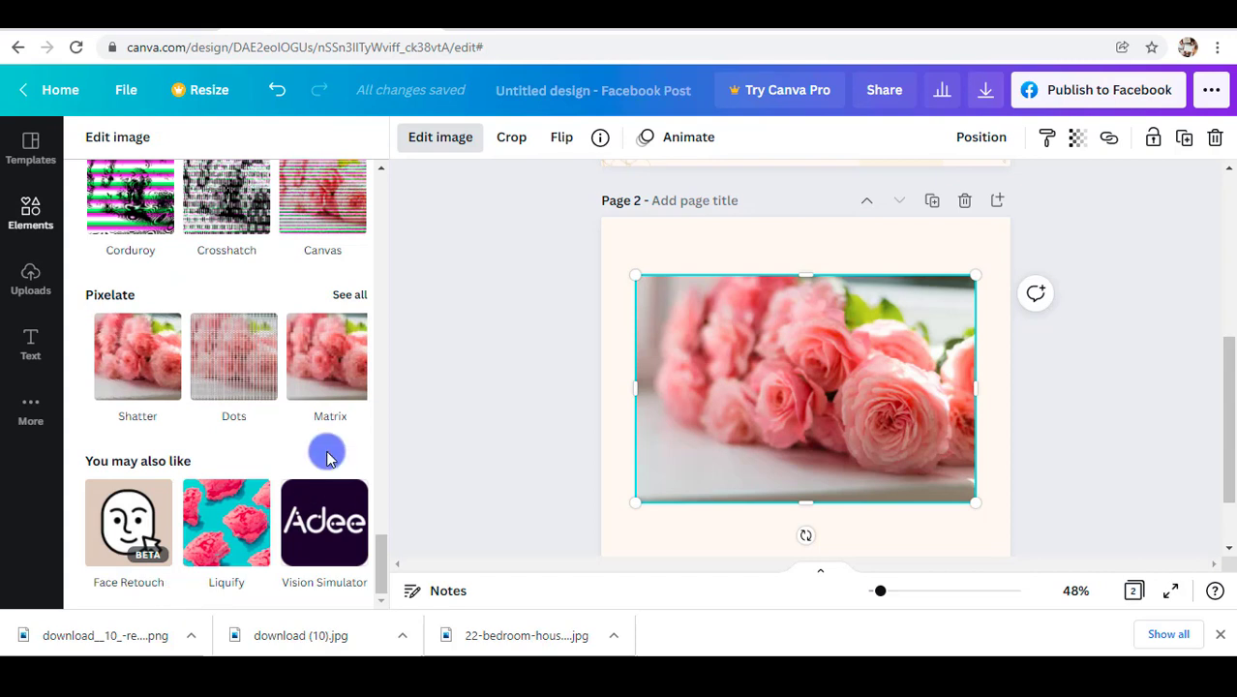
# Step: Enable Liquify from the suggested effects and preview Shake on the roses photo
pyautogui.click(235, 523)
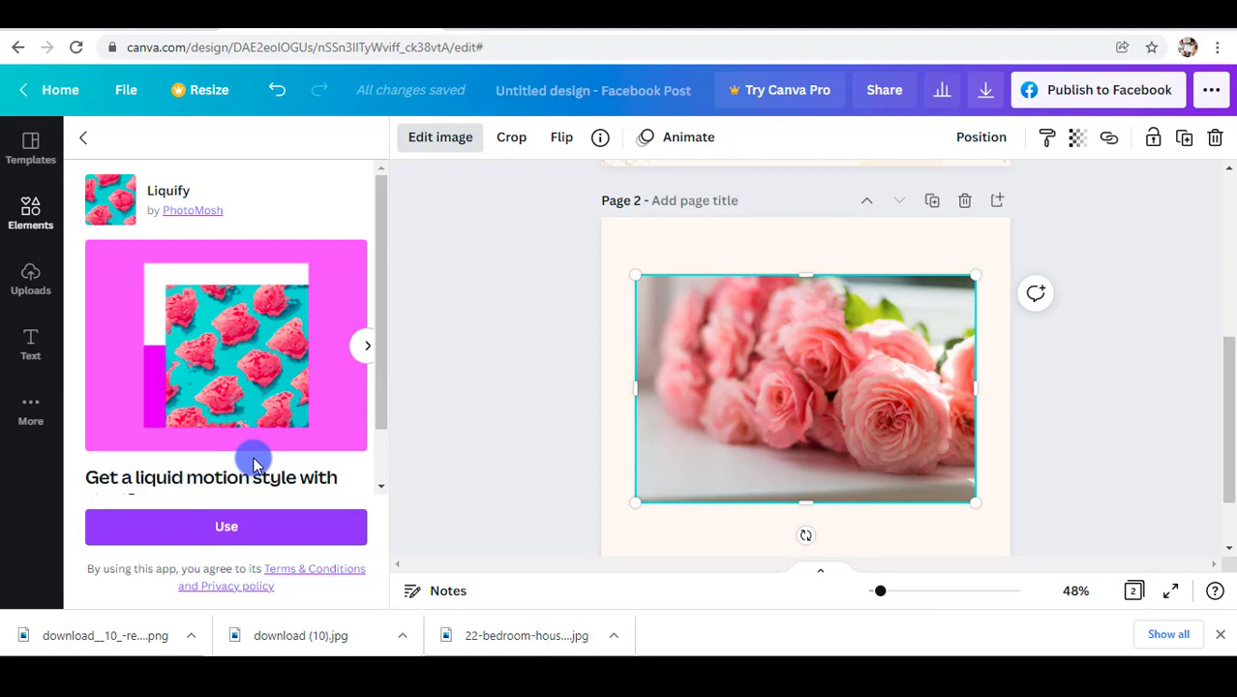
pyautogui.click(217, 520)
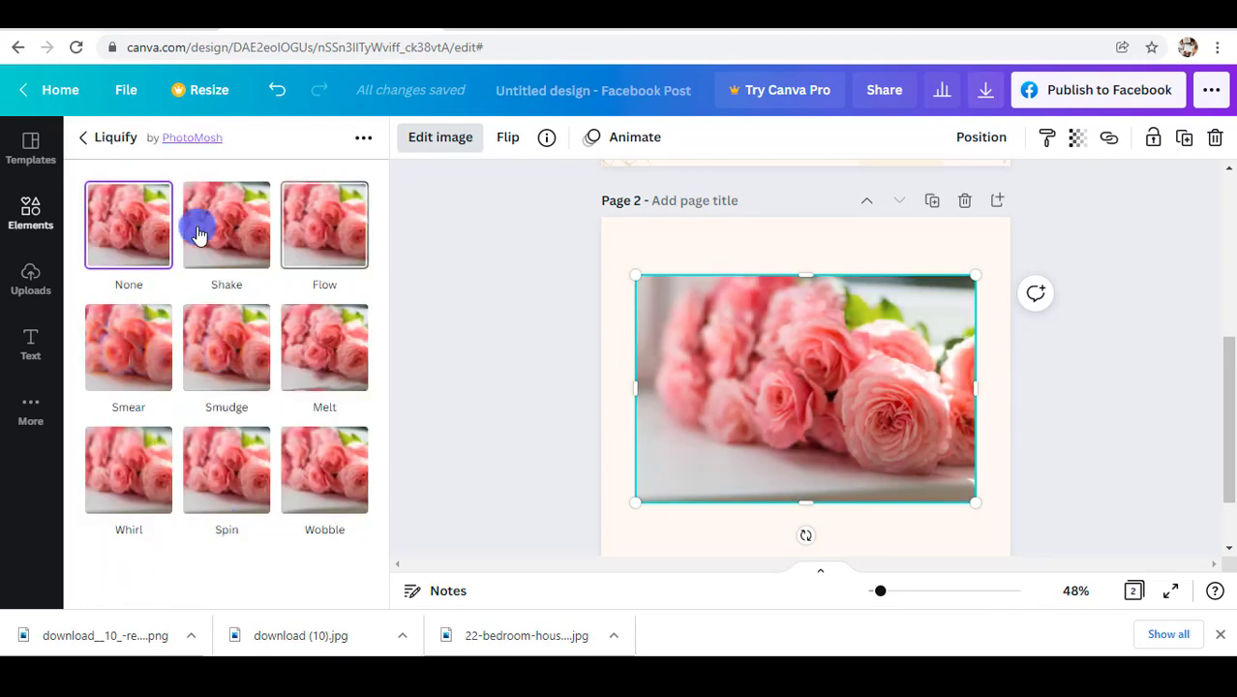
pyautogui.click(233, 227)
# Step: Preview the Flow, Smear, Smudge, Melt and Whirl liquify looks on the roses photo, then discard the effect
pyautogui.click(351, 231)
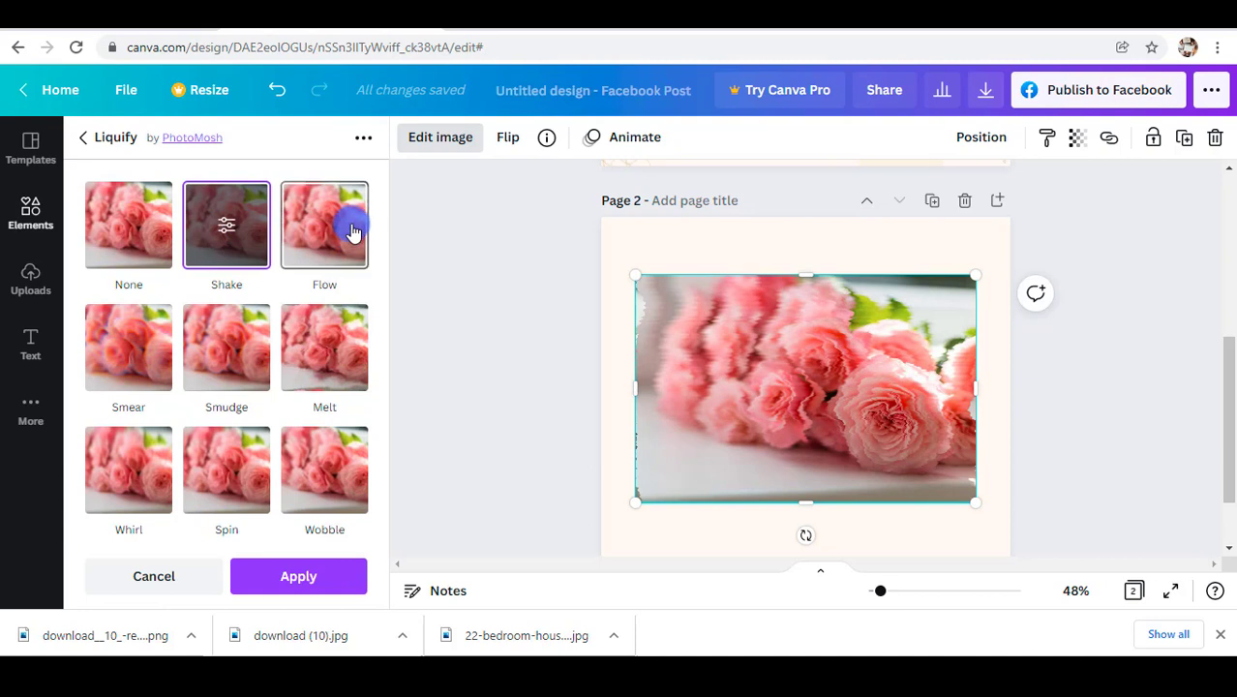
pyautogui.click(136, 346)
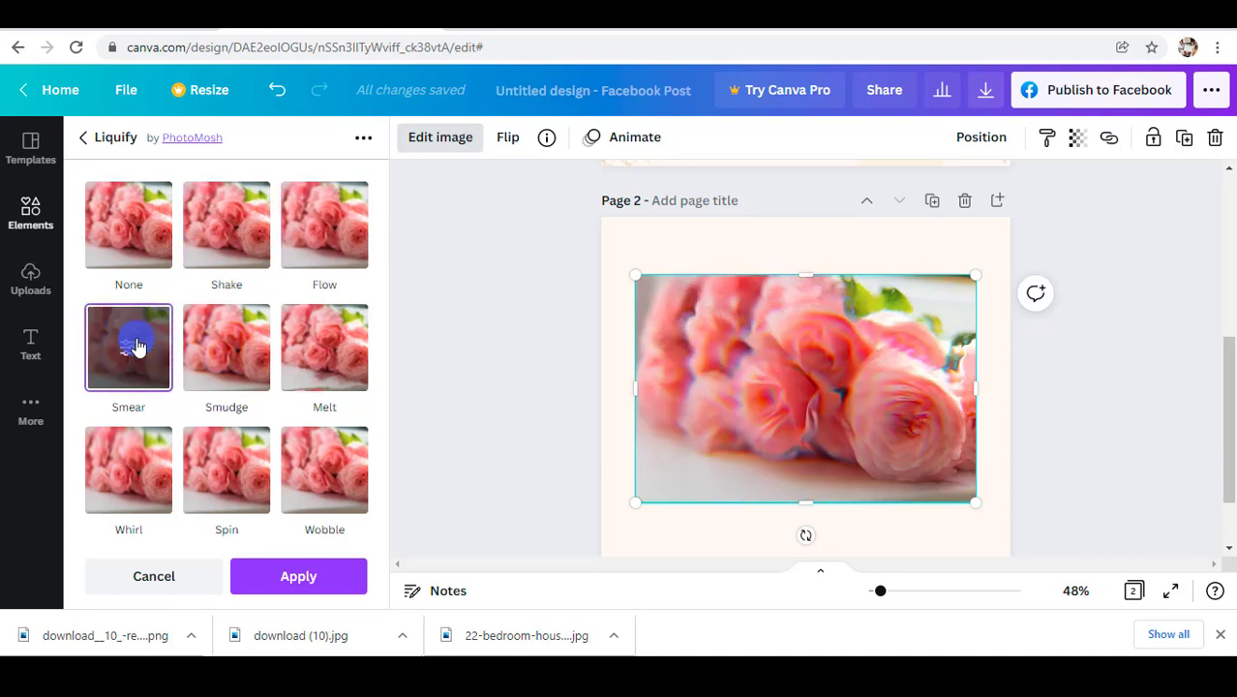
pyautogui.click(219, 348)
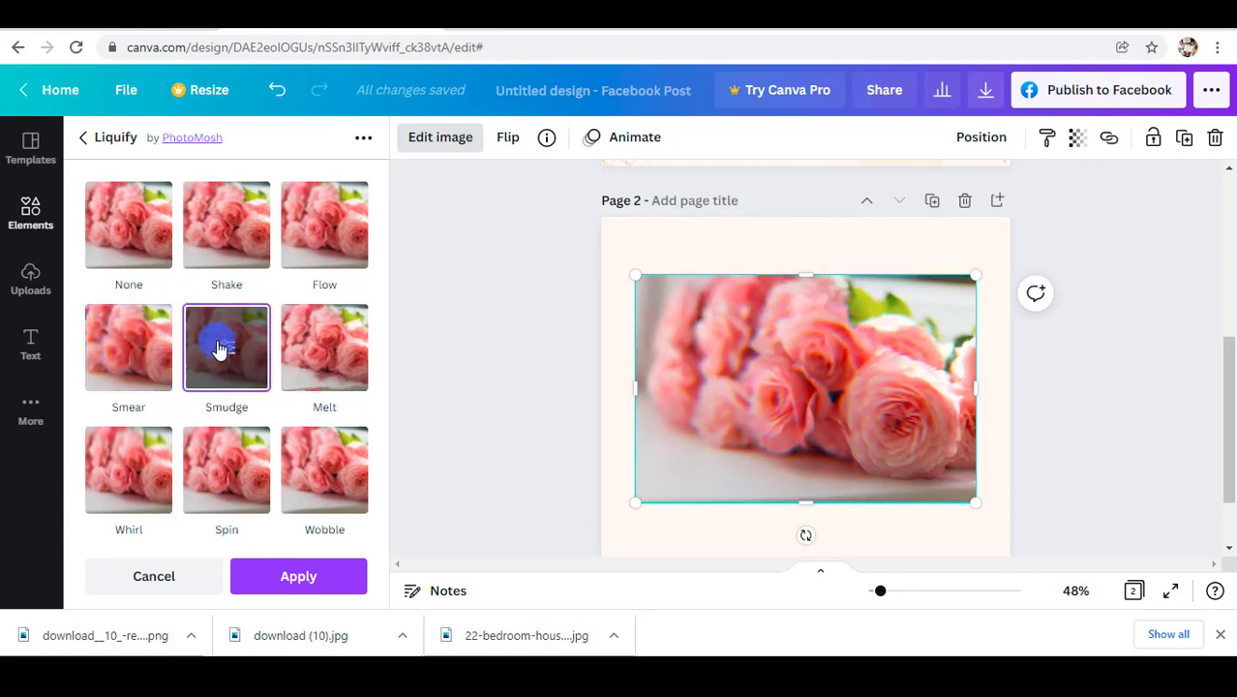
pyautogui.click(323, 363)
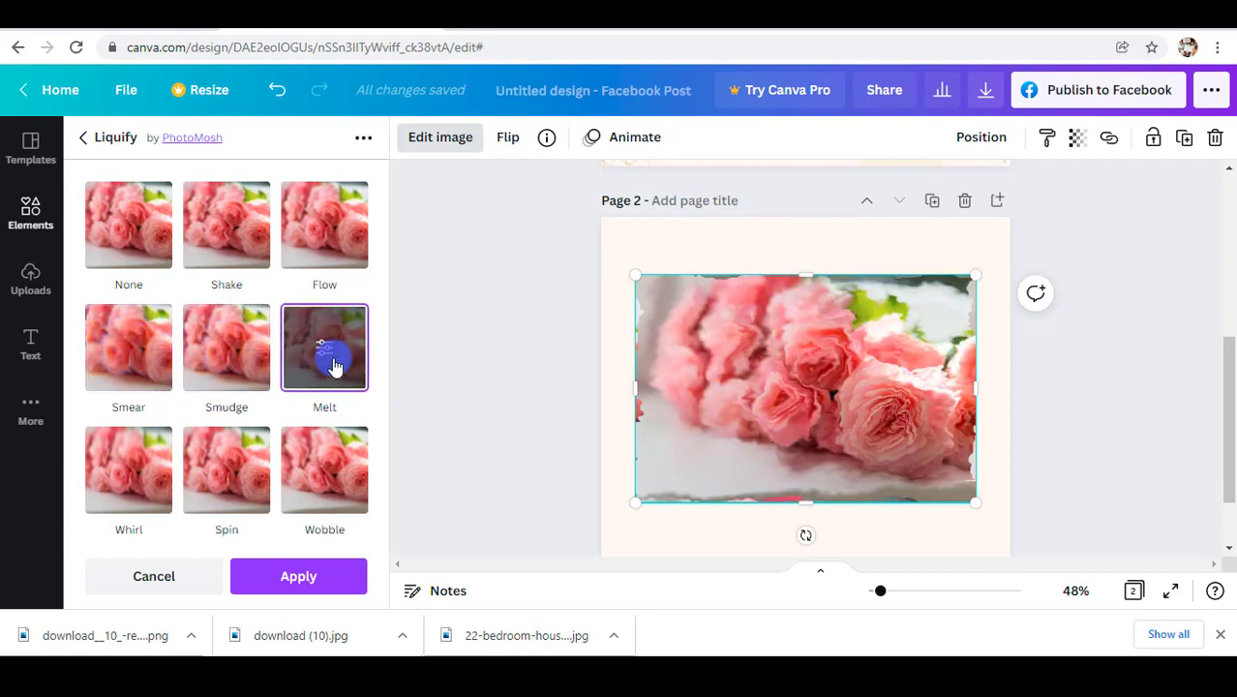
pyautogui.click(142, 461)
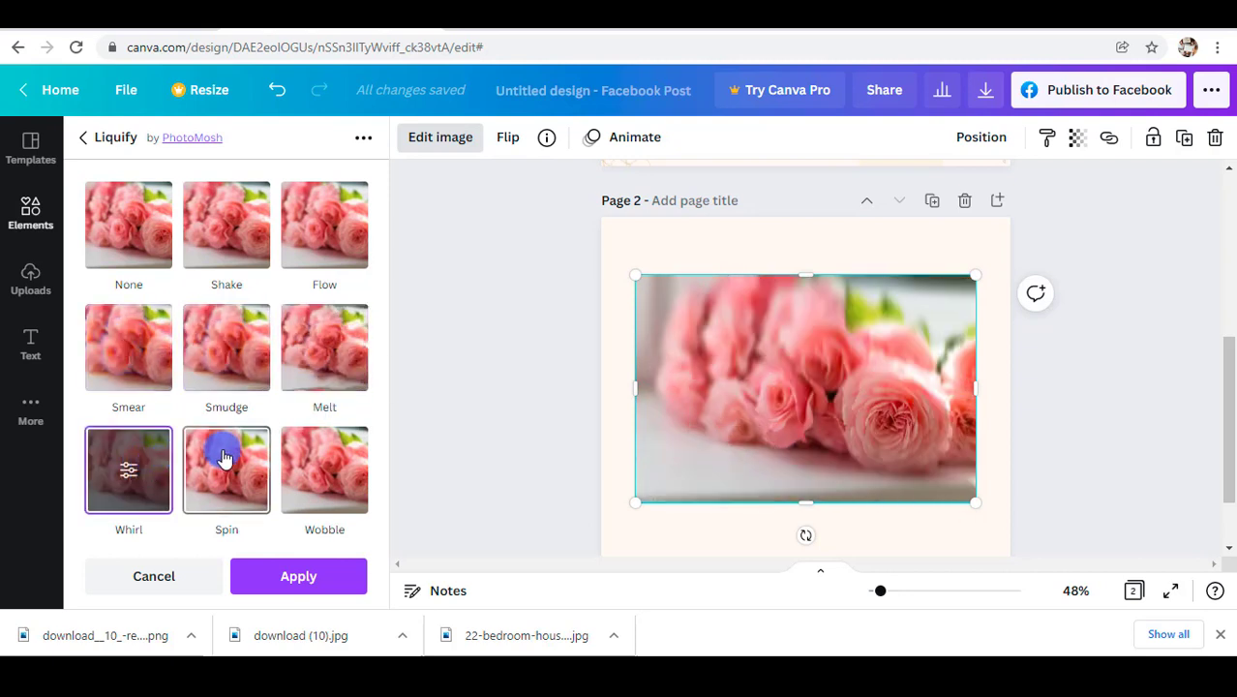
pyautogui.click(186, 576)
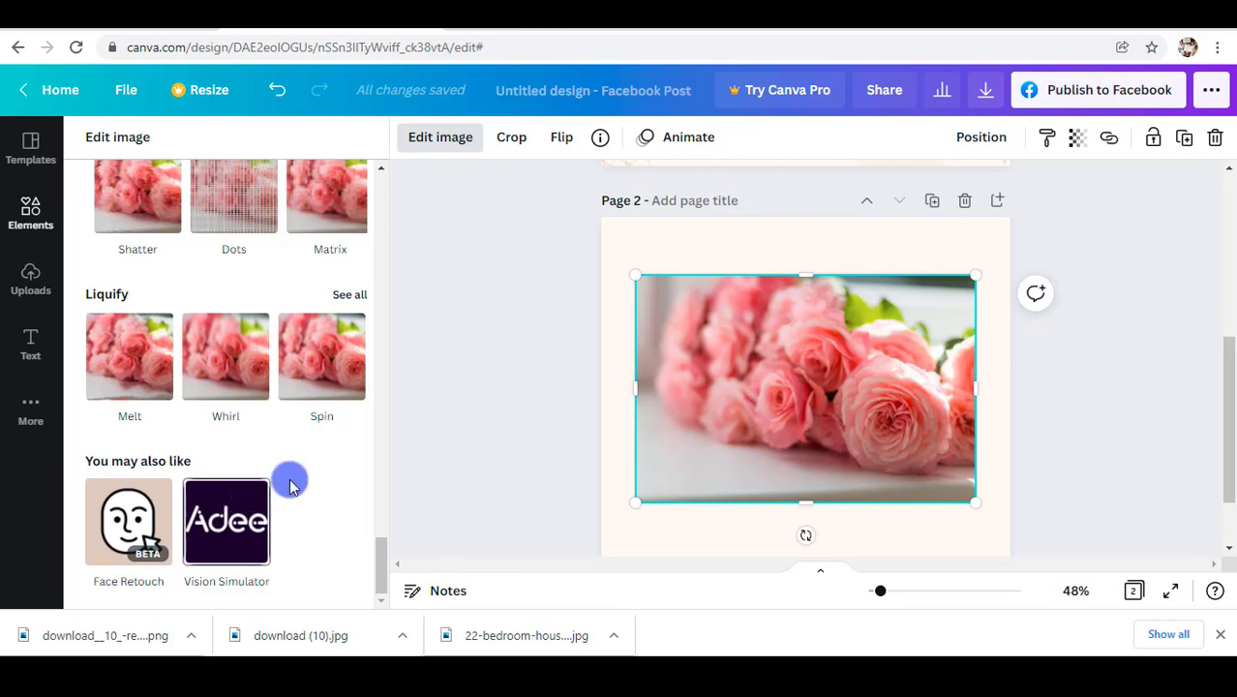
# Step: Look back over the enabled photo effects and open the collection of additional apps and content
pyautogui.scroll(2, 325, 260)
pyautogui.scroll(10, 326, 259)
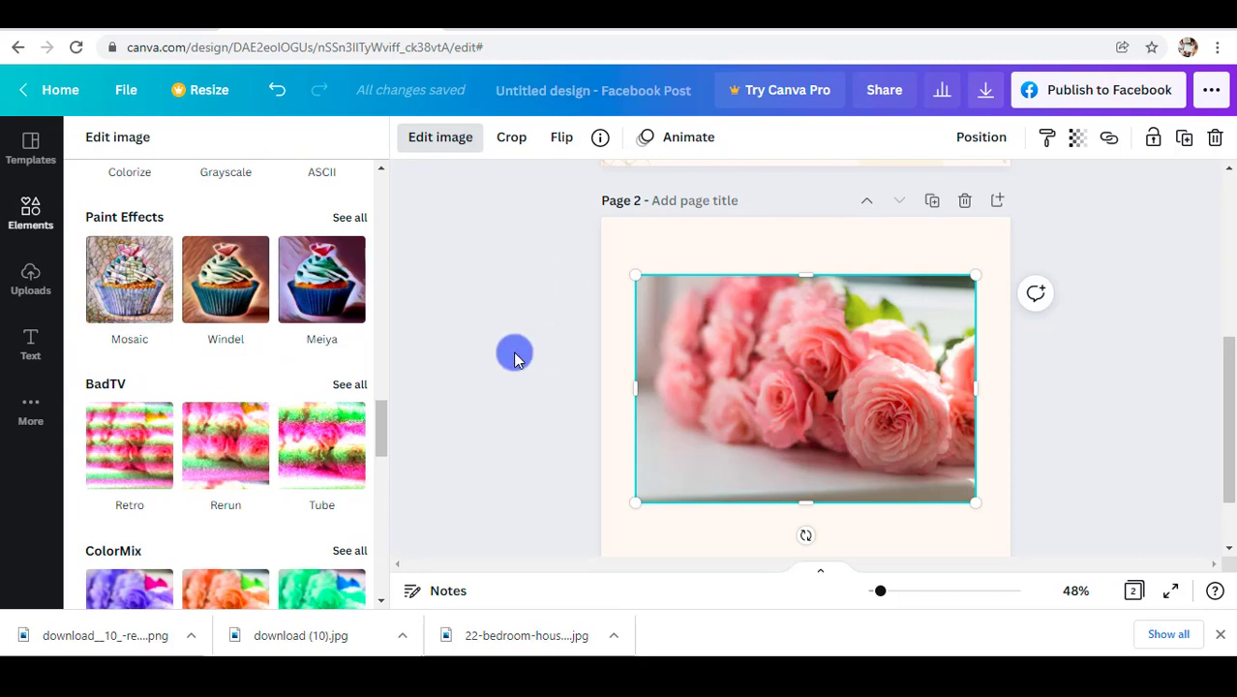
pyautogui.click(32, 410)
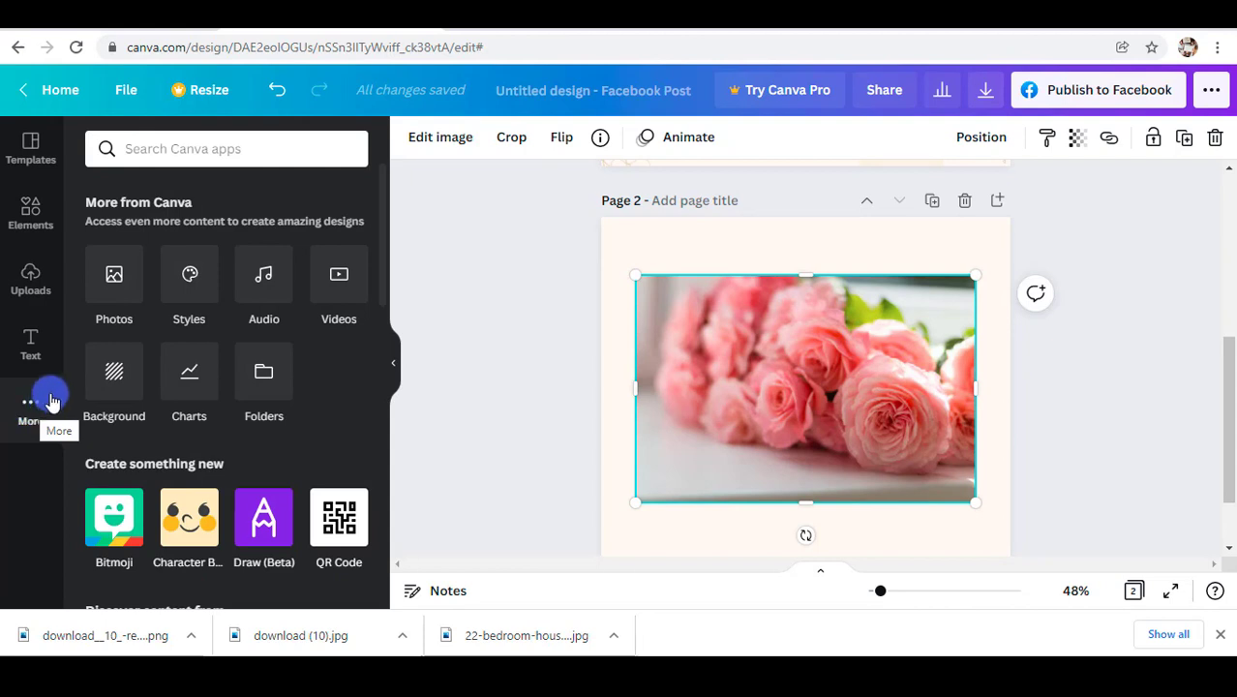
# Step: Open the collection of design styles and add a blank page after the roses photo page
pyautogui.click(189, 283)
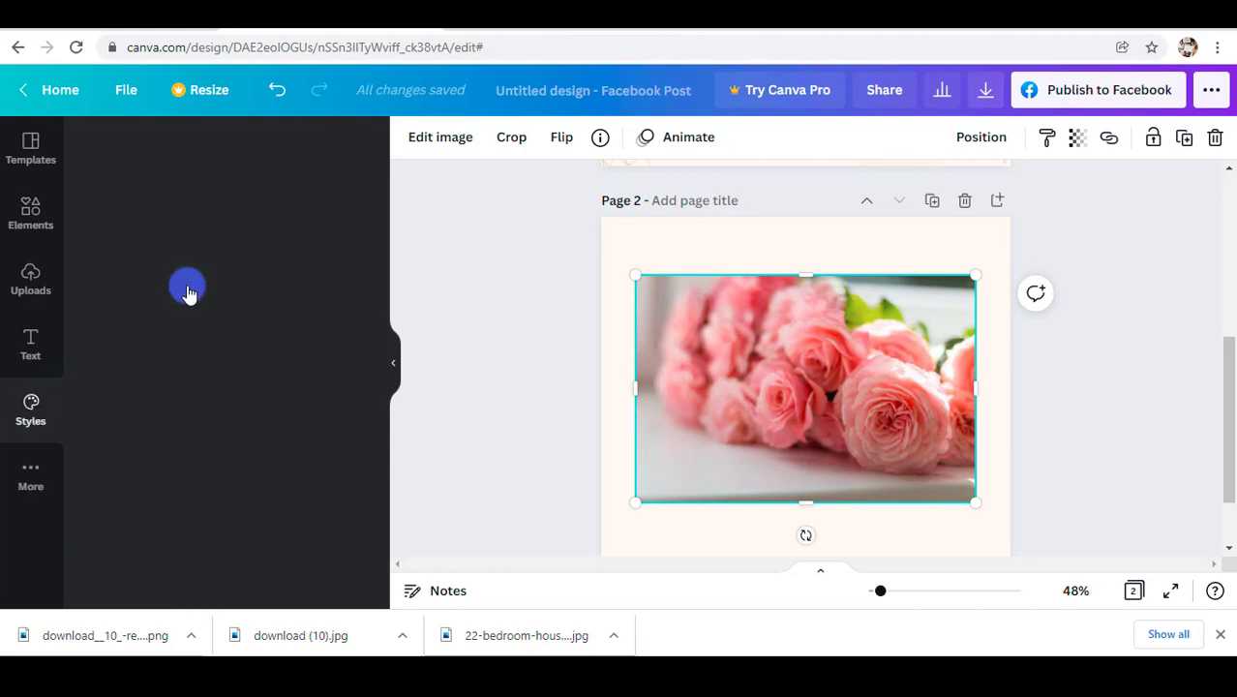
pyautogui.scroll(-1, 843, 443)
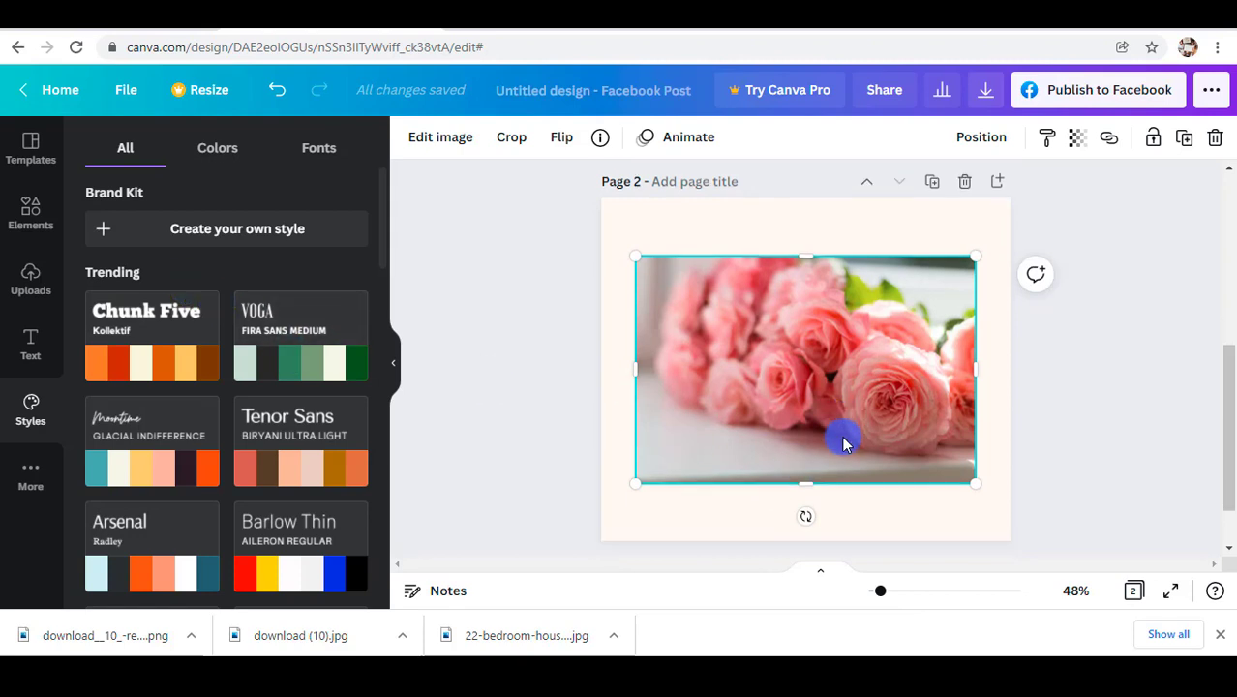
pyautogui.scroll(-2, 843, 443)
pyautogui.click(816, 505)
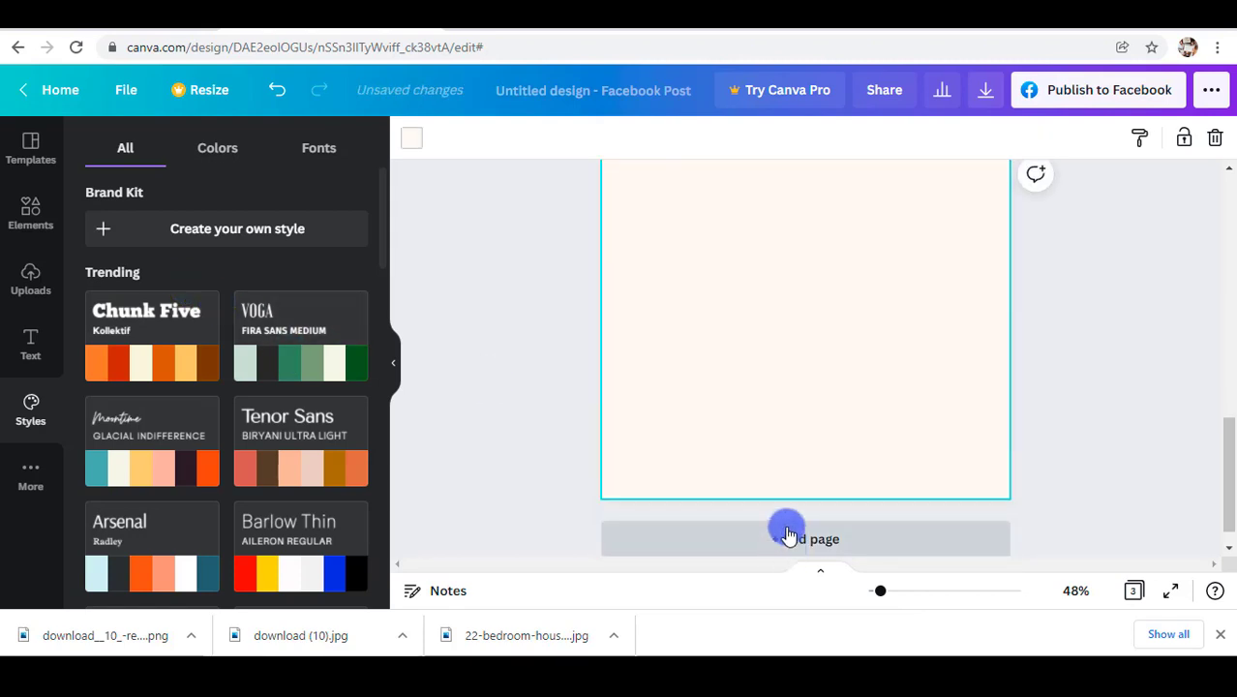
pyautogui.scroll(3, 768, 356)
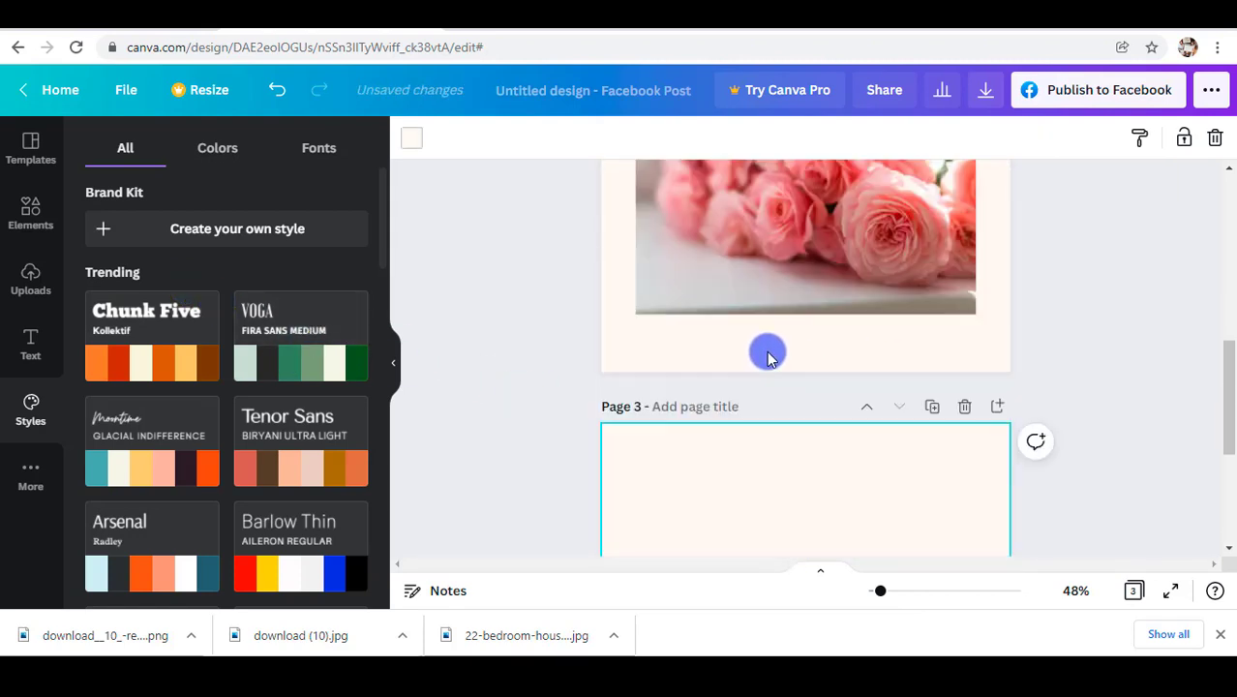
# Step: Review the Just Listed page and examine the trending font and color combinations for styling the blank page
pyautogui.scroll(6, 767, 348)
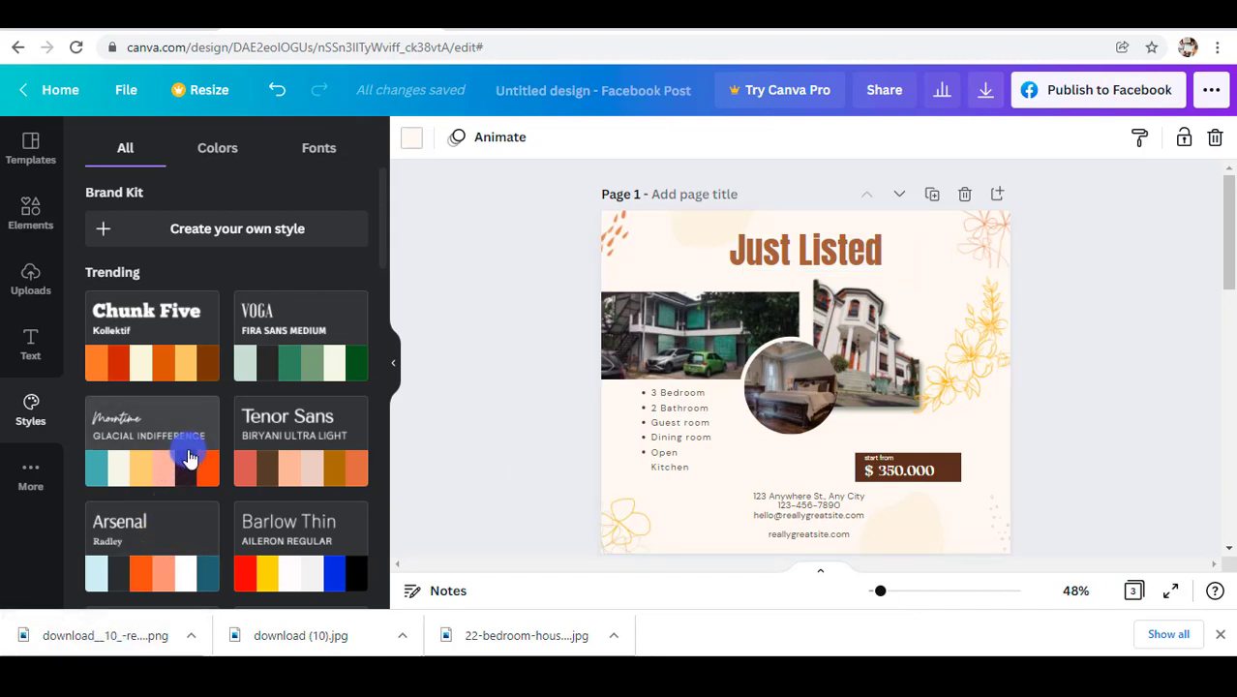
pyautogui.scroll(-6, 189, 457)
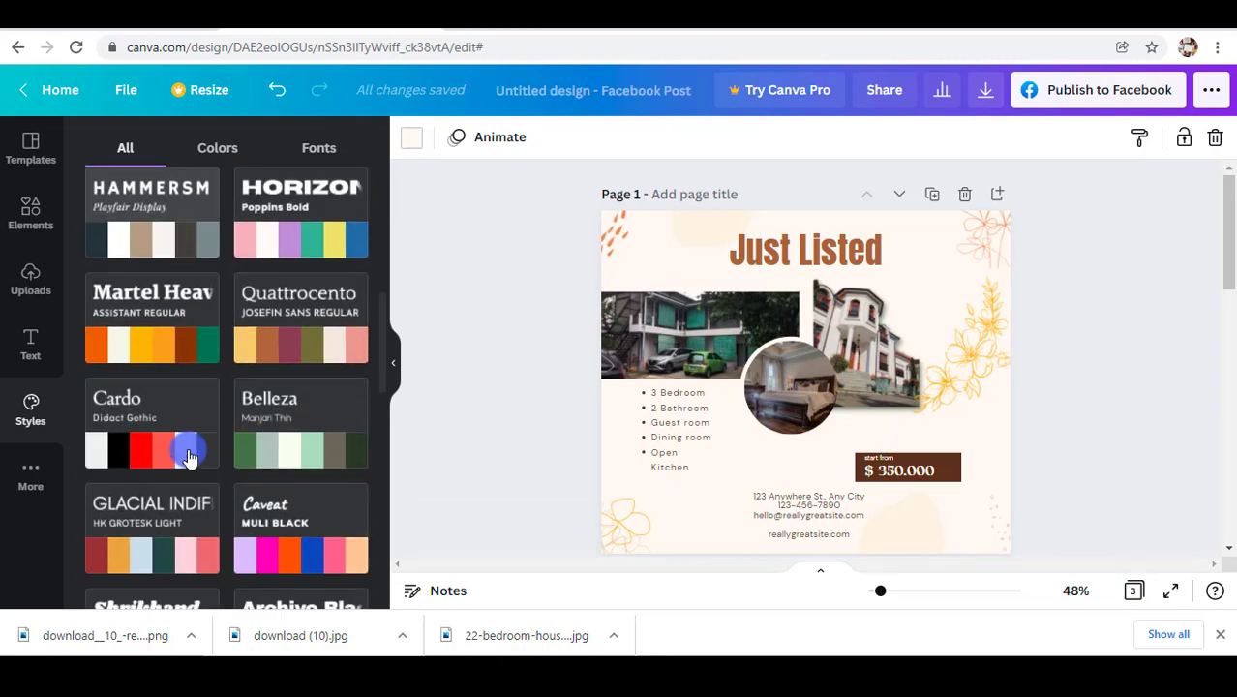
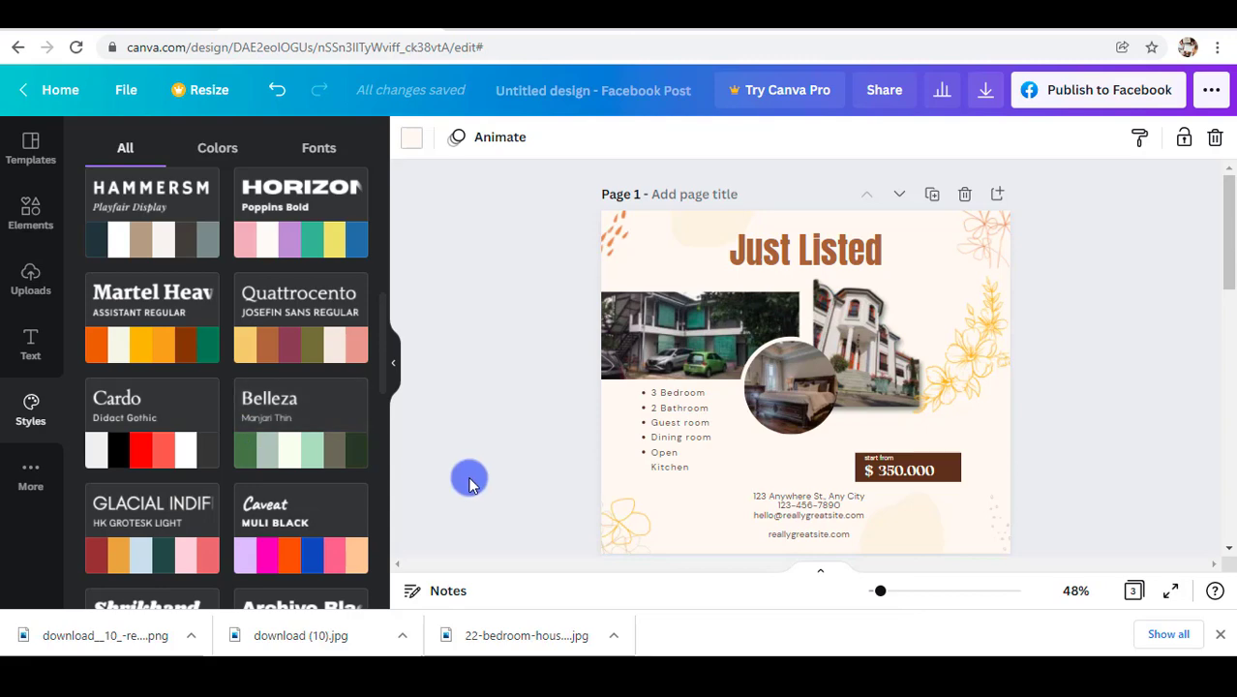
pyautogui.scroll(-8, 740, 417)
pyautogui.scroll(-1, 734, 434)
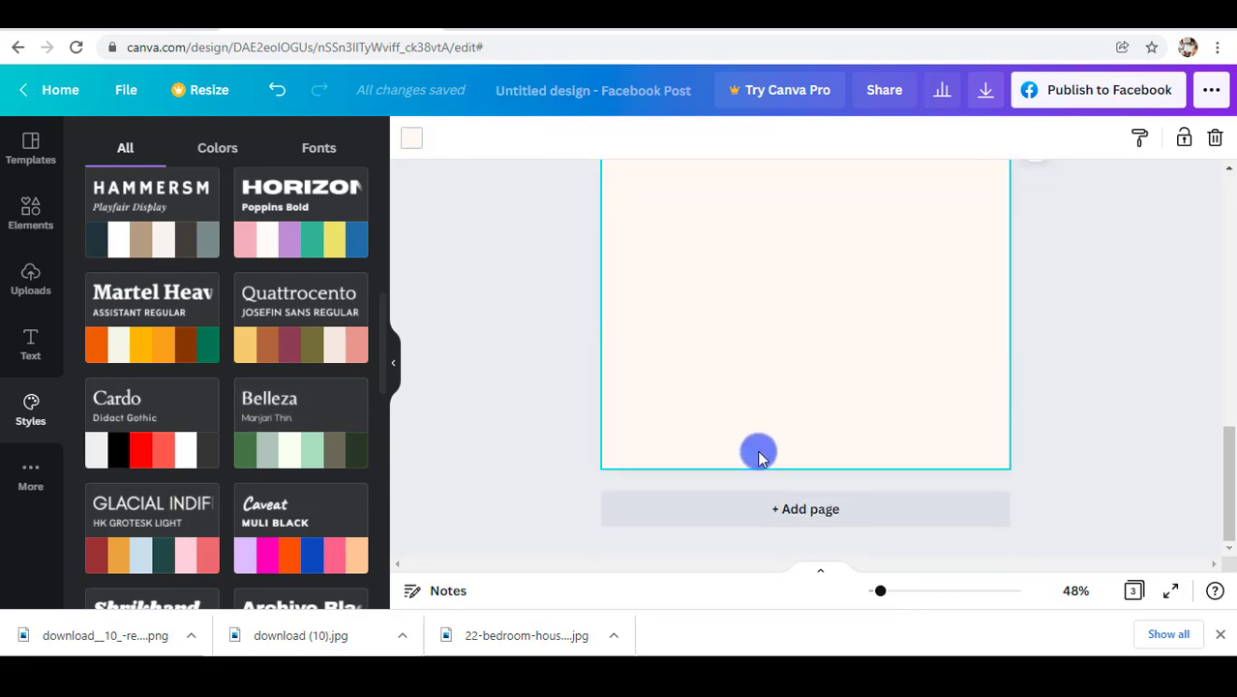
pyautogui.scroll(1, 750, 418)
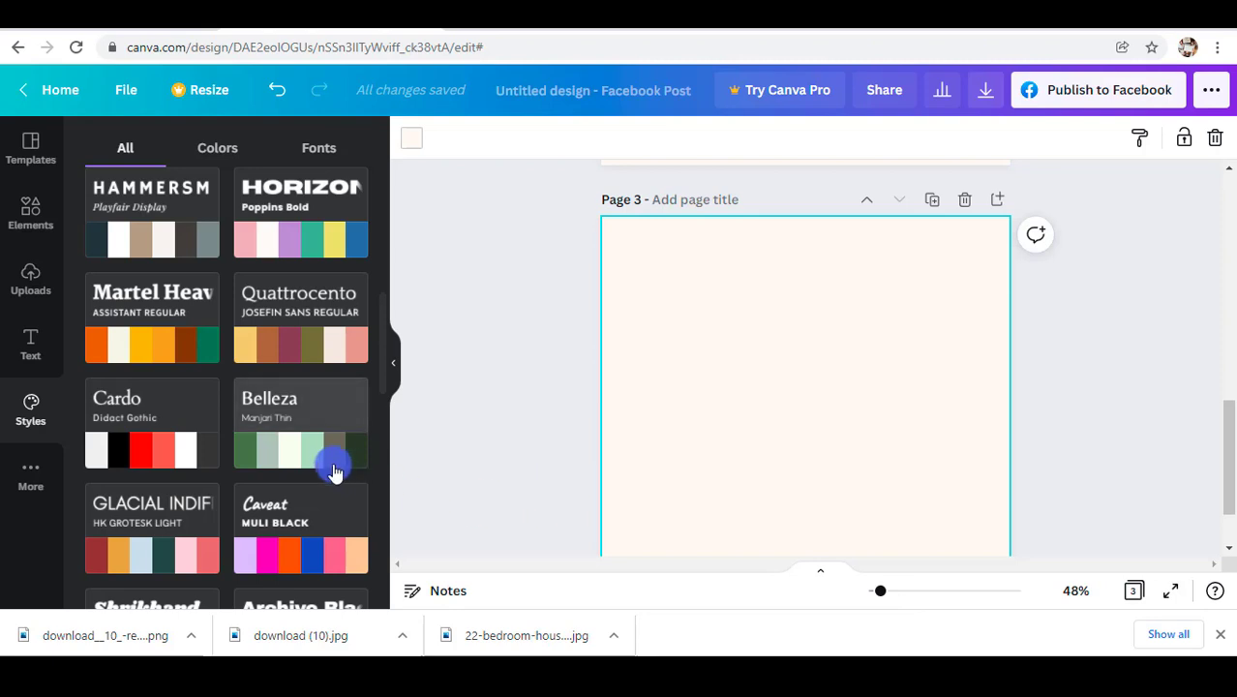
pyautogui.scroll(2, 324, 469)
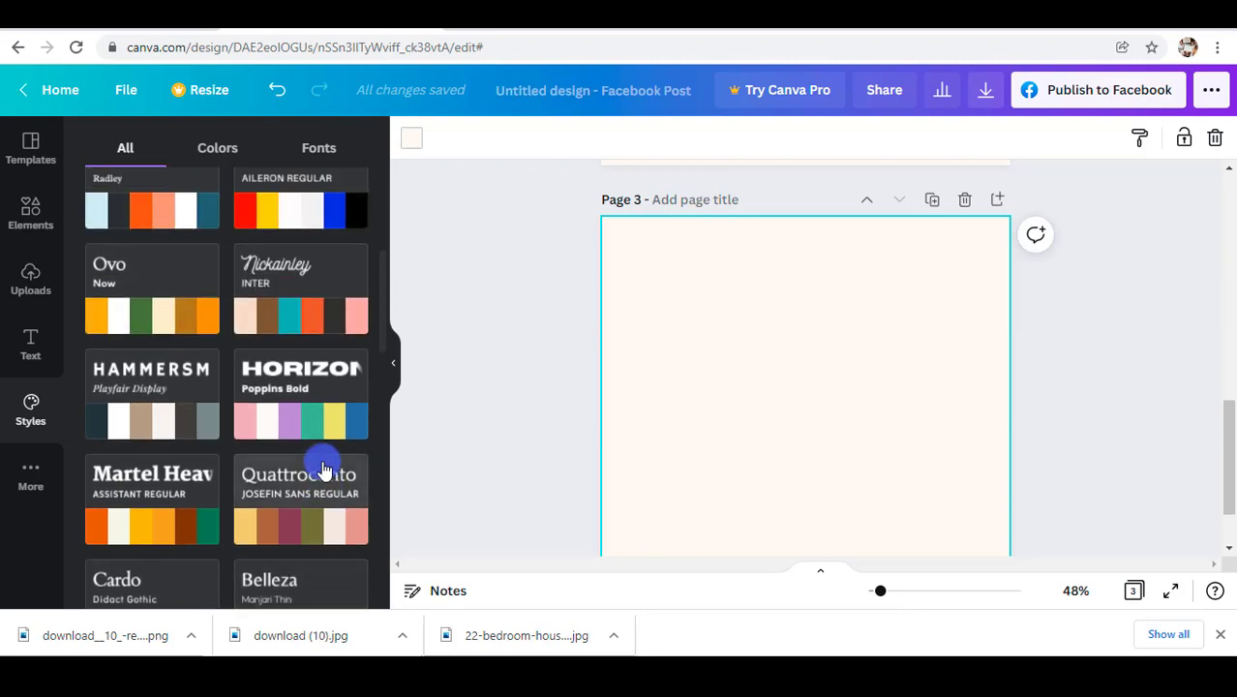
pyautogui.scroll(1, 324, 470)
pyautogui.scroll(2, 229, 502)
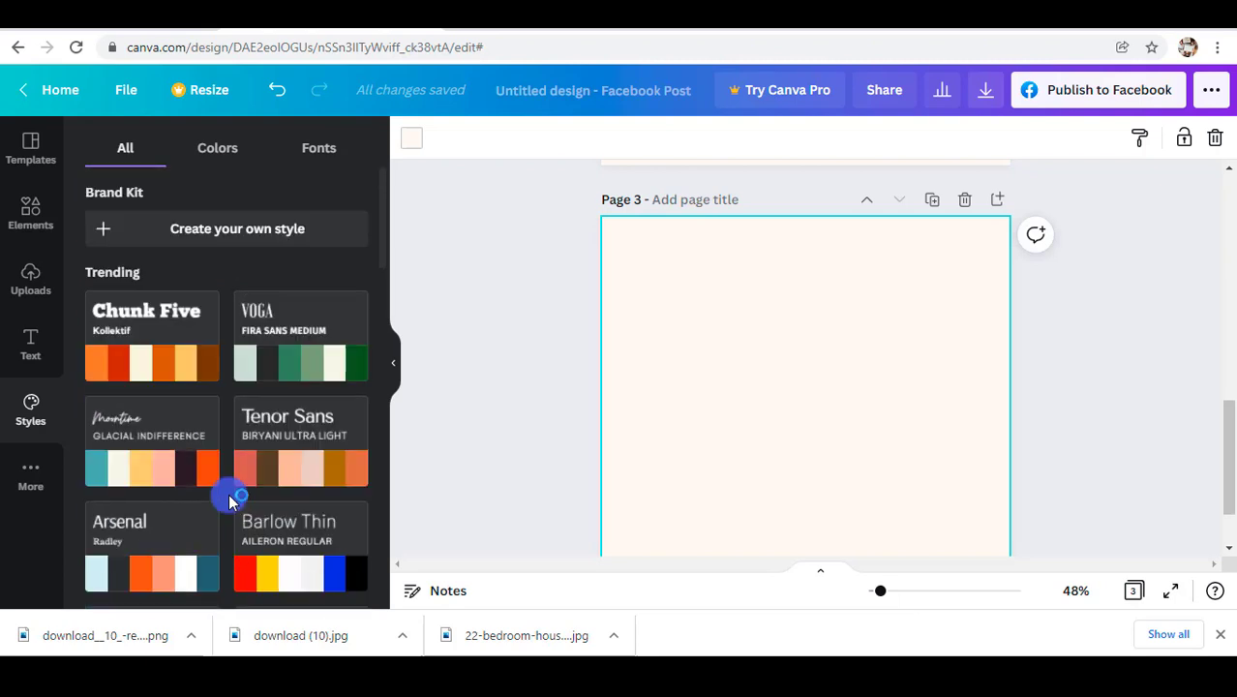
# Step: Apply the Ovo and Now style to page 3, with an orange background and green heading and subheading
pyautogui.scroll(-2, 229, 502)
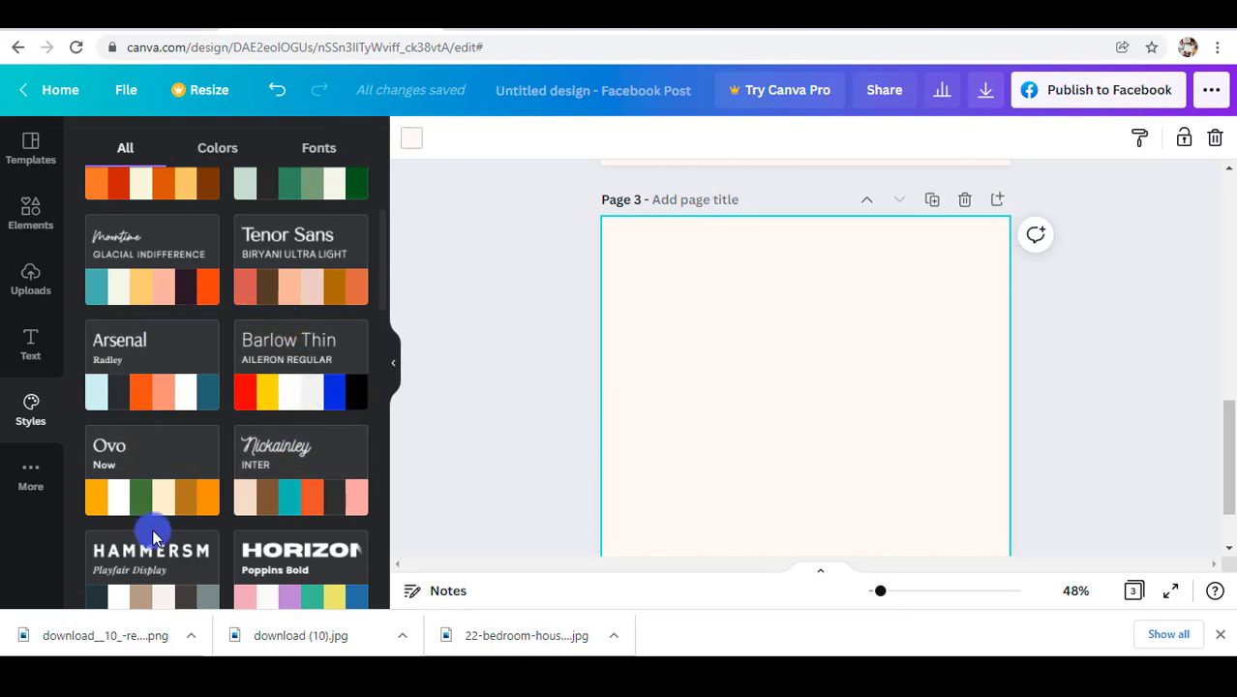
pyautogui.scroll(-1, 153, 532)
pyautogui.click(152, 396)
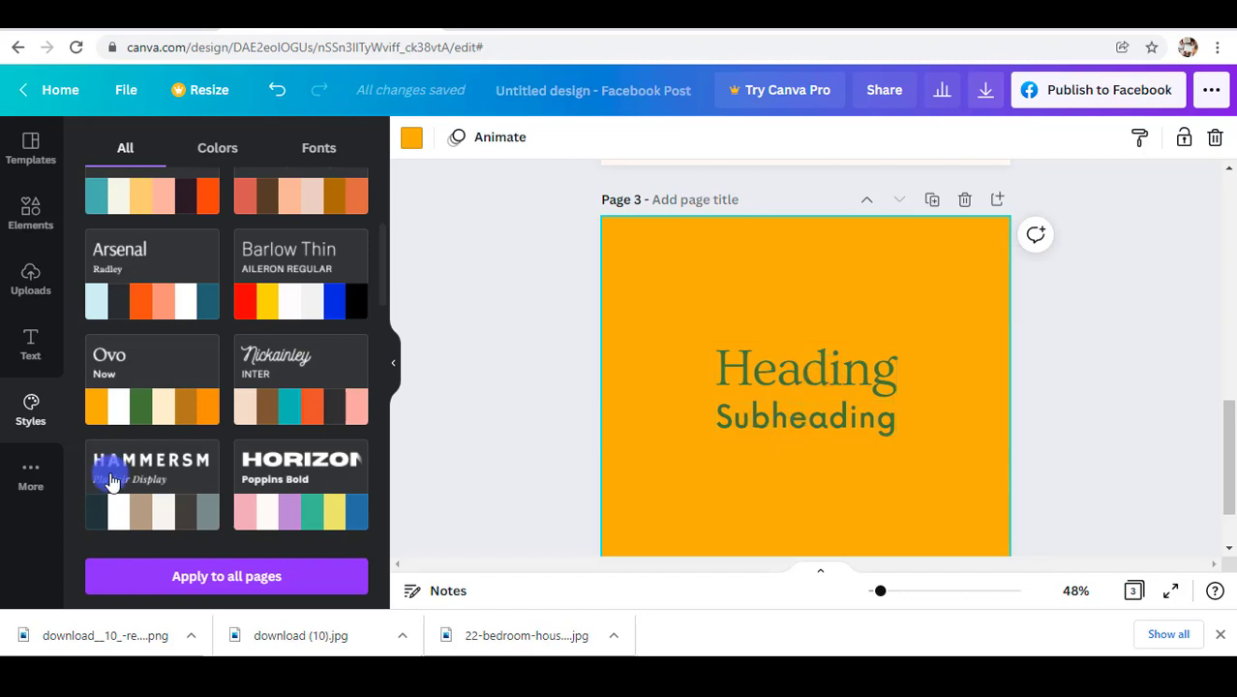
# Step: Shuffle page 3 through the Ovo style's white, green, cream and brown backgrounds and return to orange
pyautogui.click(119, 406)
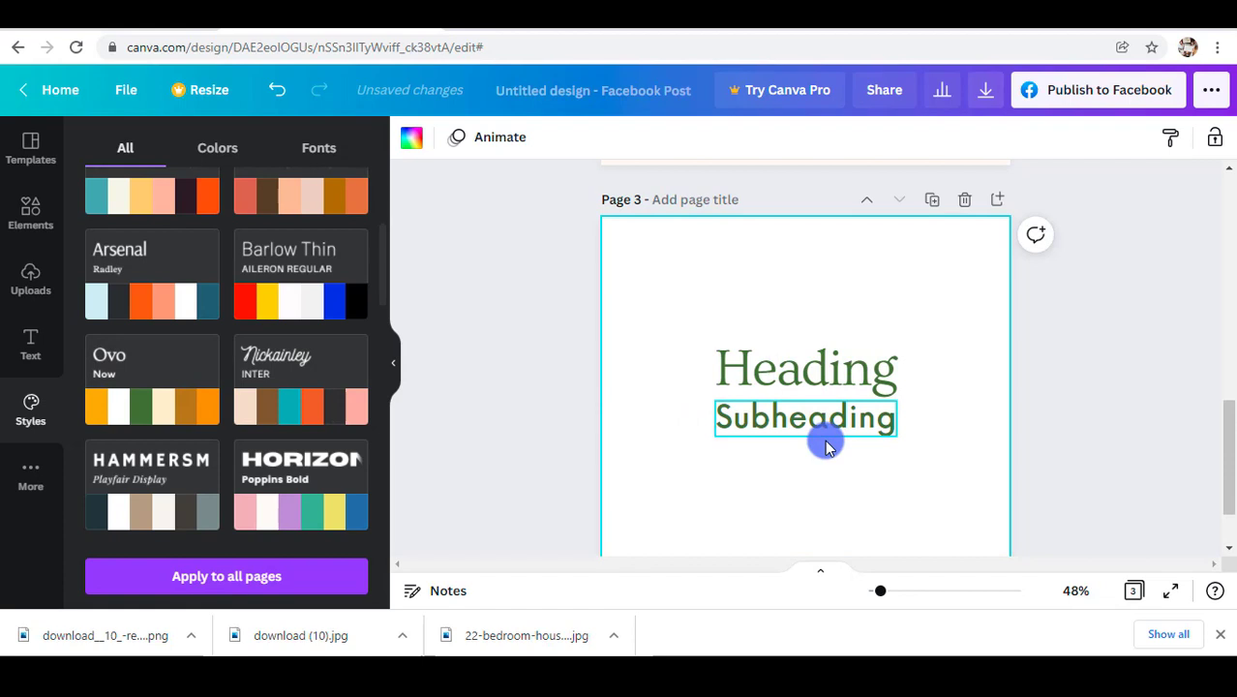
pyautogui.click(787, 371)
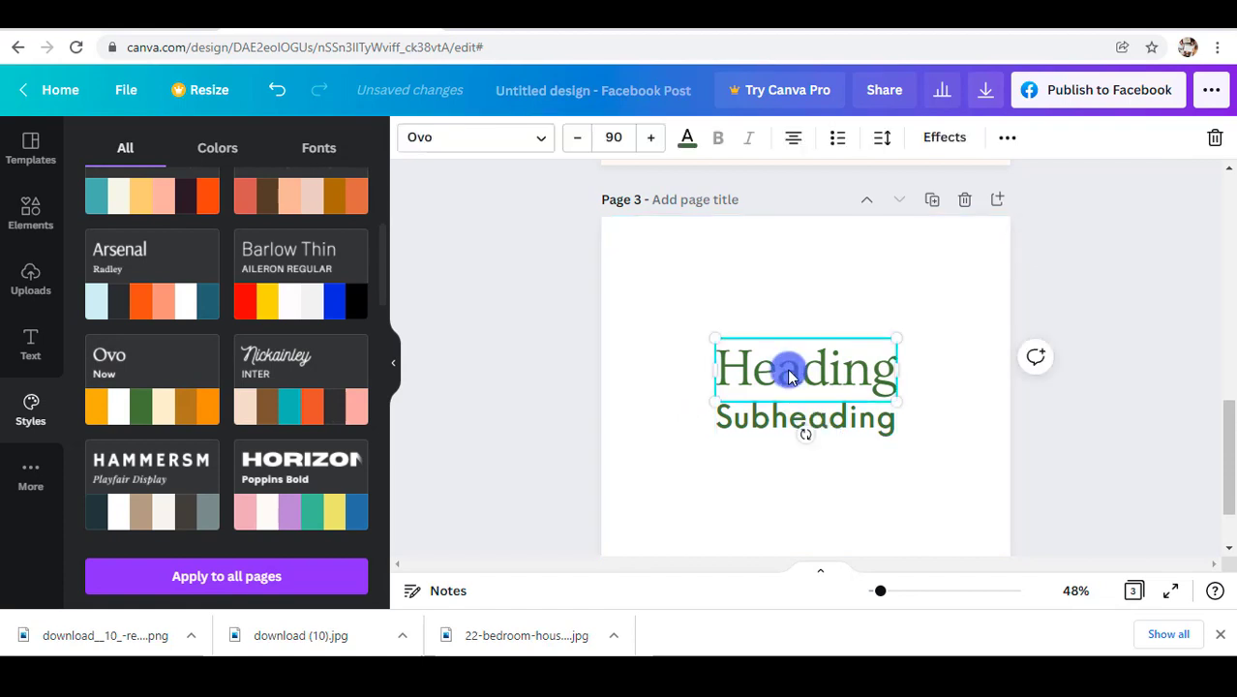
pyautogui.click(140, 405)
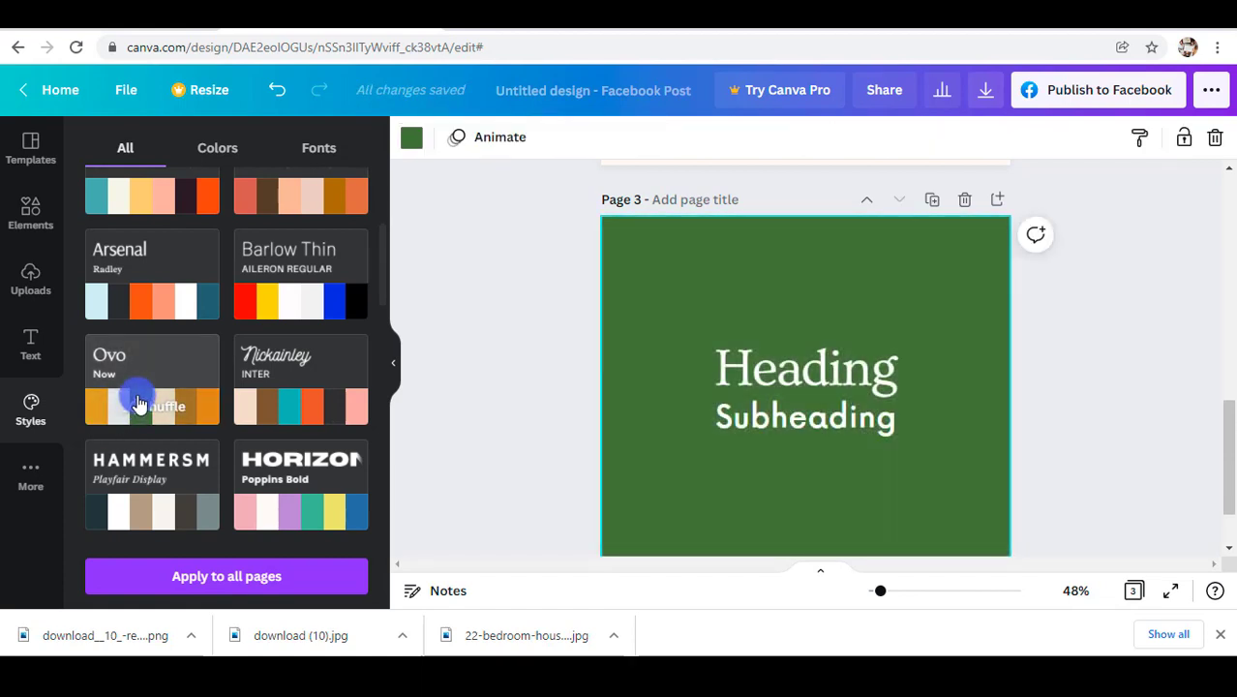
pyautogui.click(163, 405)
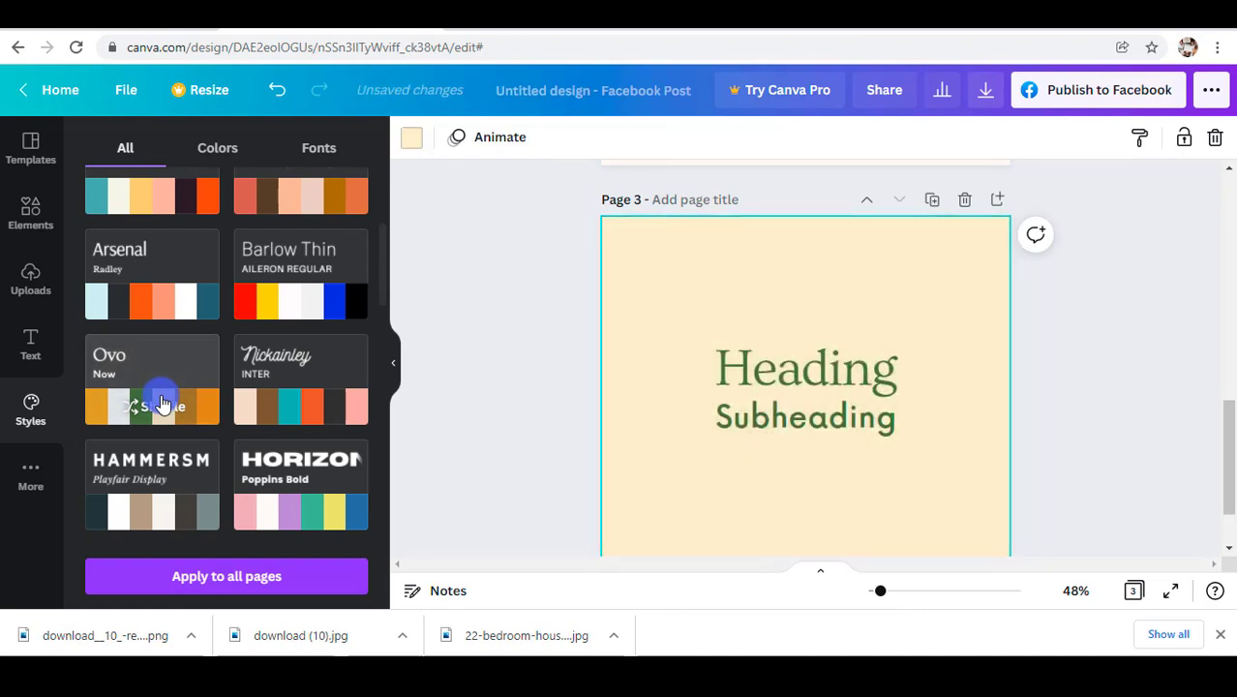
pyautogui.click(184, 403)
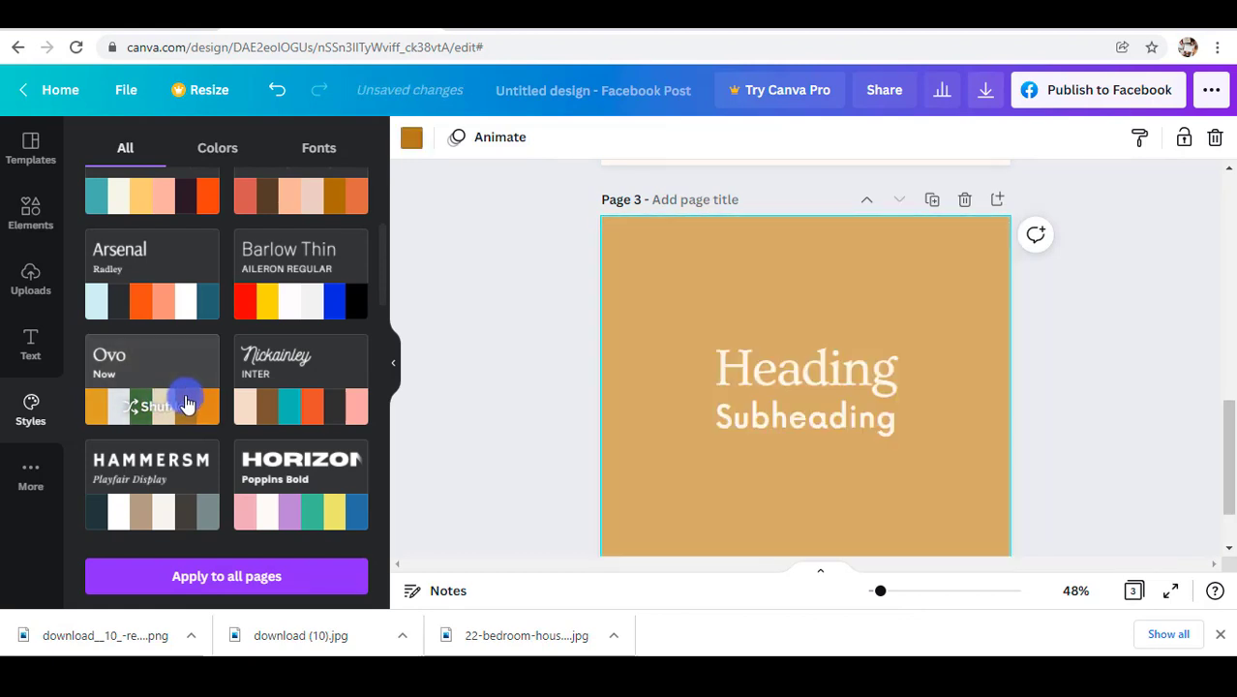
pyautogui.click(193, 407)
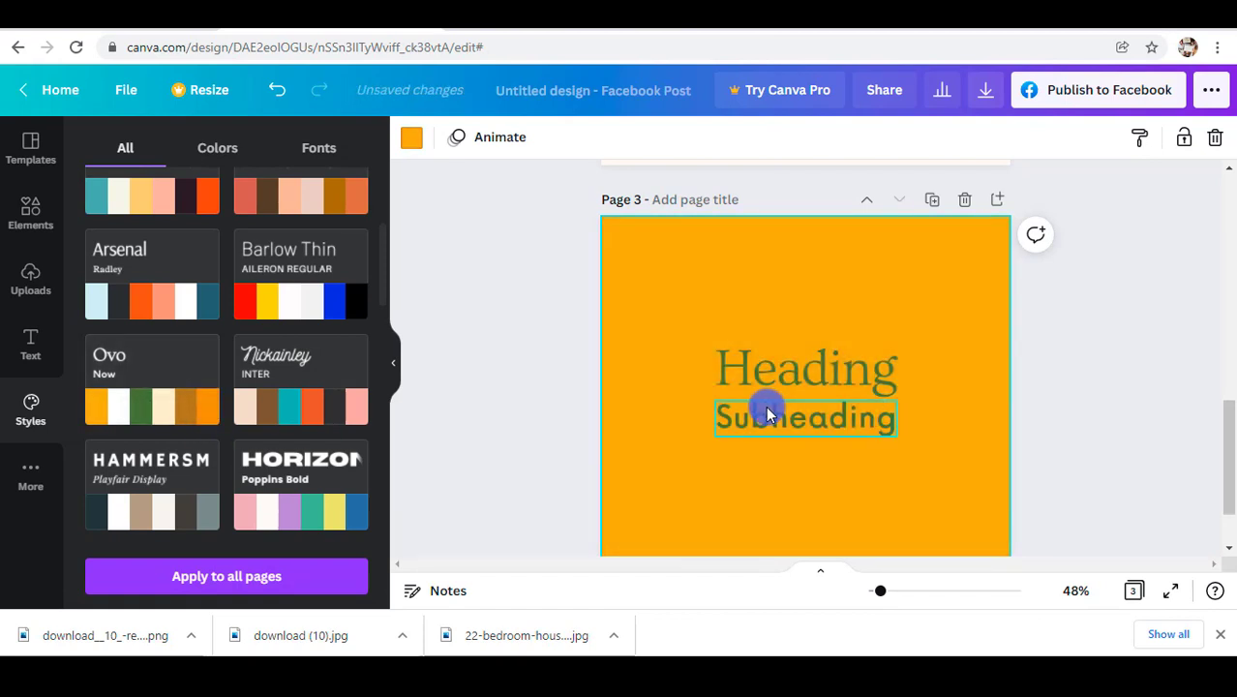
# Step: Move the heading to the upper left of page 3 and the subheading to the page's right edge beneath it
pyautogui.scroll(-2, 298, 484)
pyautogui.scroll(-1, 844, 372)
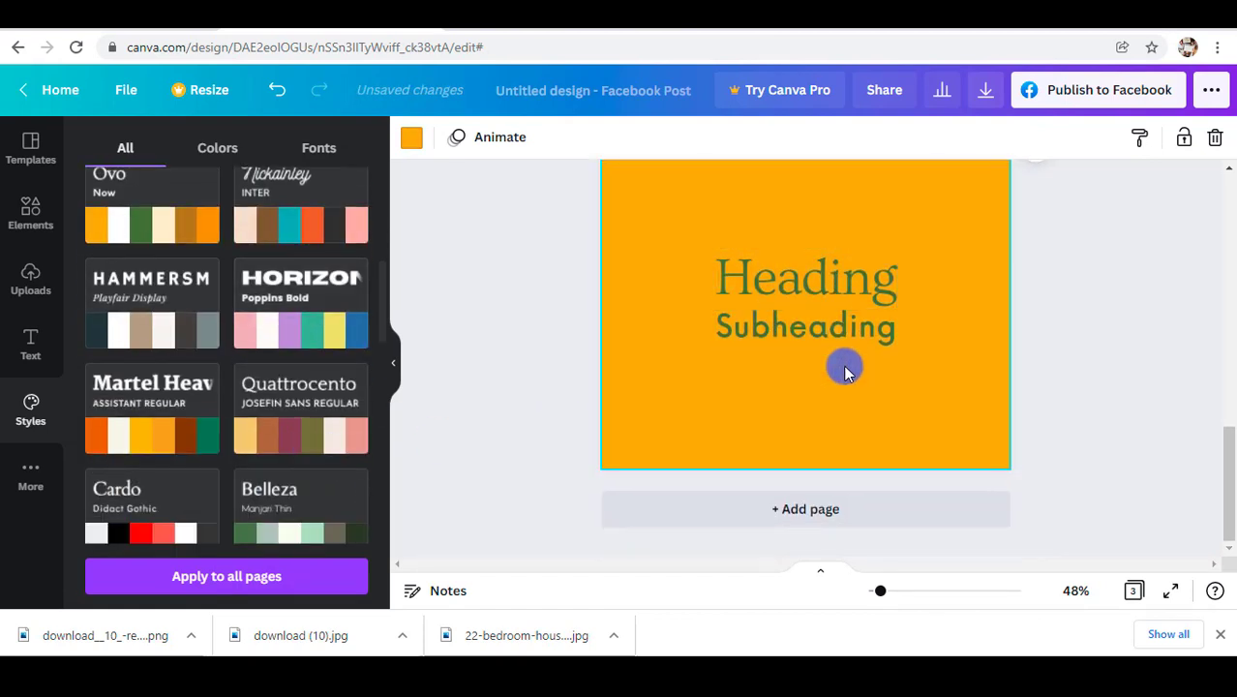
pyautogui.scroll(2, 831, 387)
pyautogui.moveTo(800, 475); pyautogui.dragTo(737, 379)
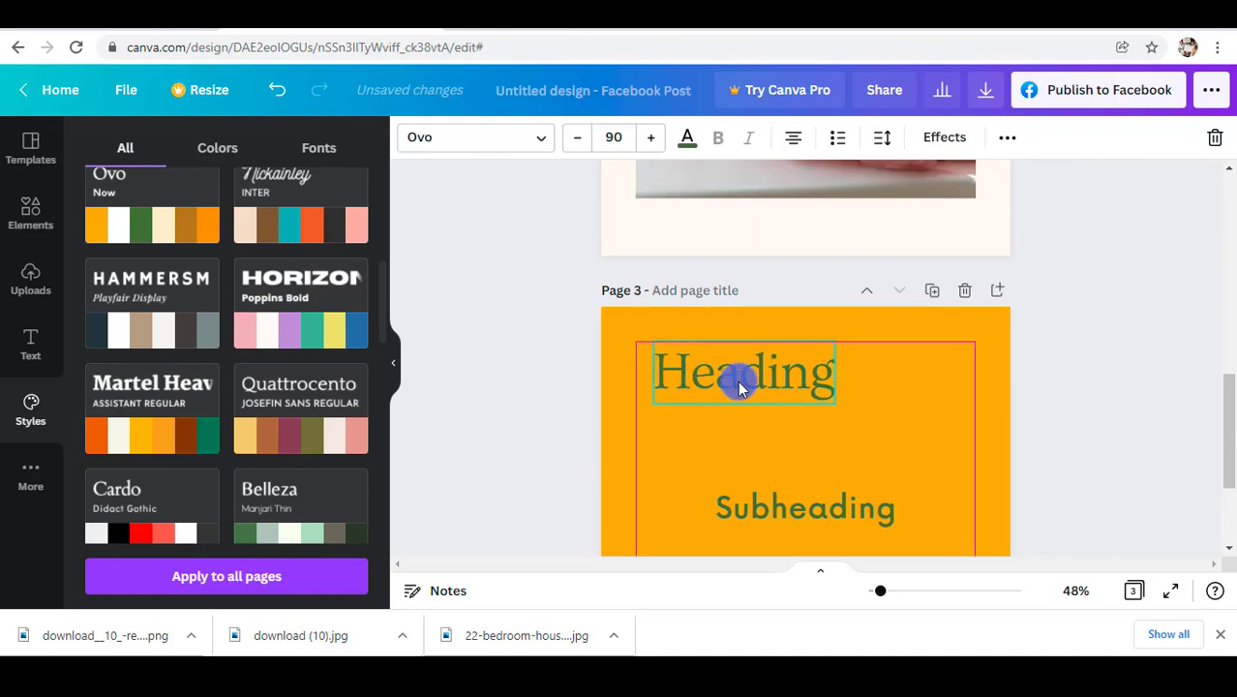
pyautogui.moveTo(798, 514); pyautogui.dragTo(918, 436)
pyautogui.scroll(-2, 656, 523)
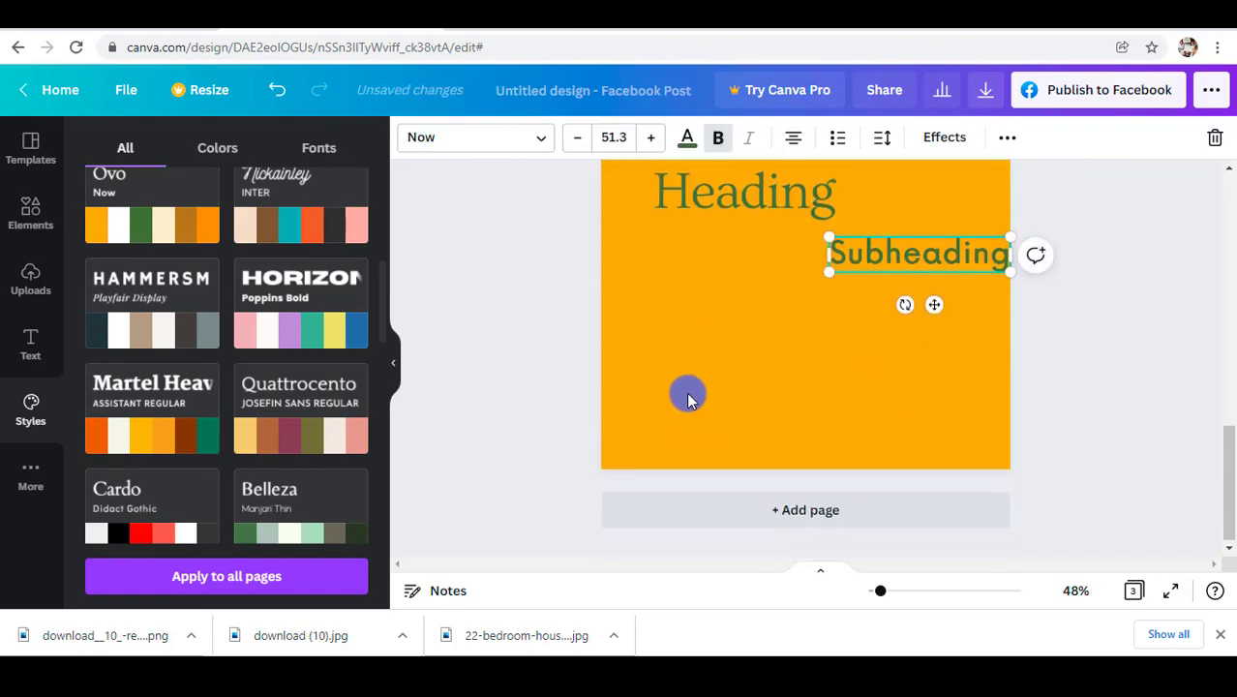
# Step: Search the element photos for "house" and insert the free brick-fronted house with a white garage on page 3
pyautogui.click(29, 206)
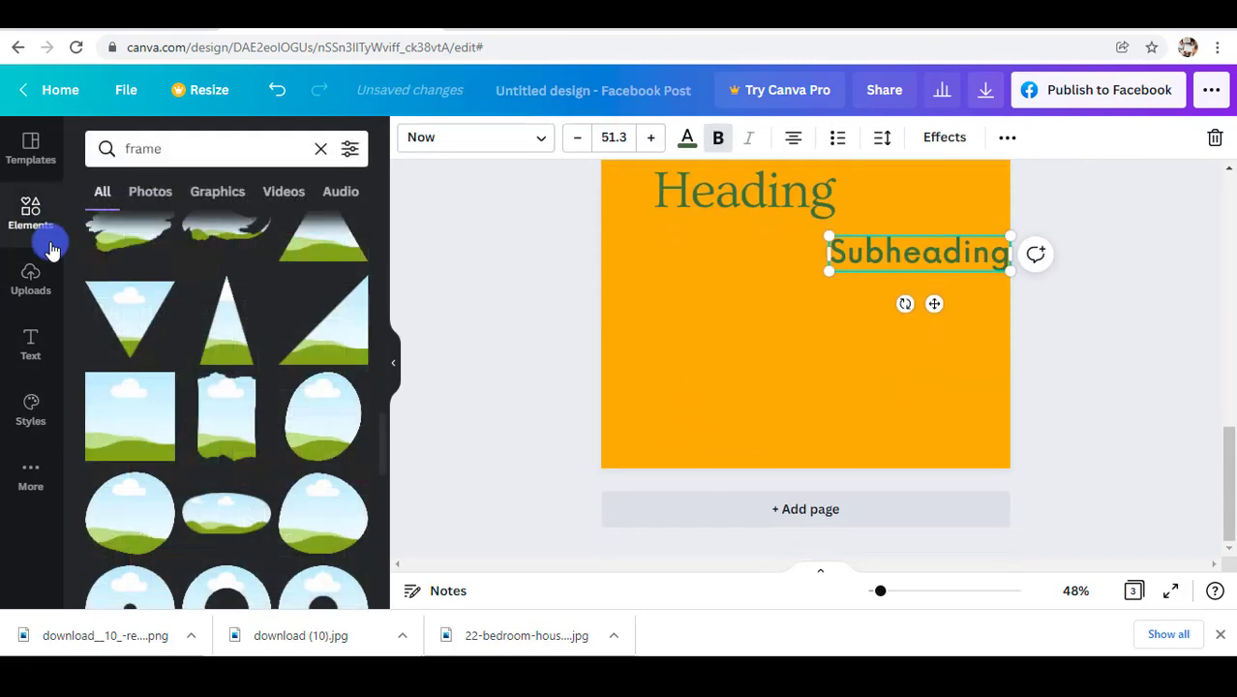
pyautogui.moveTo(193, 155); pyautogui.dragTo(96, 150)
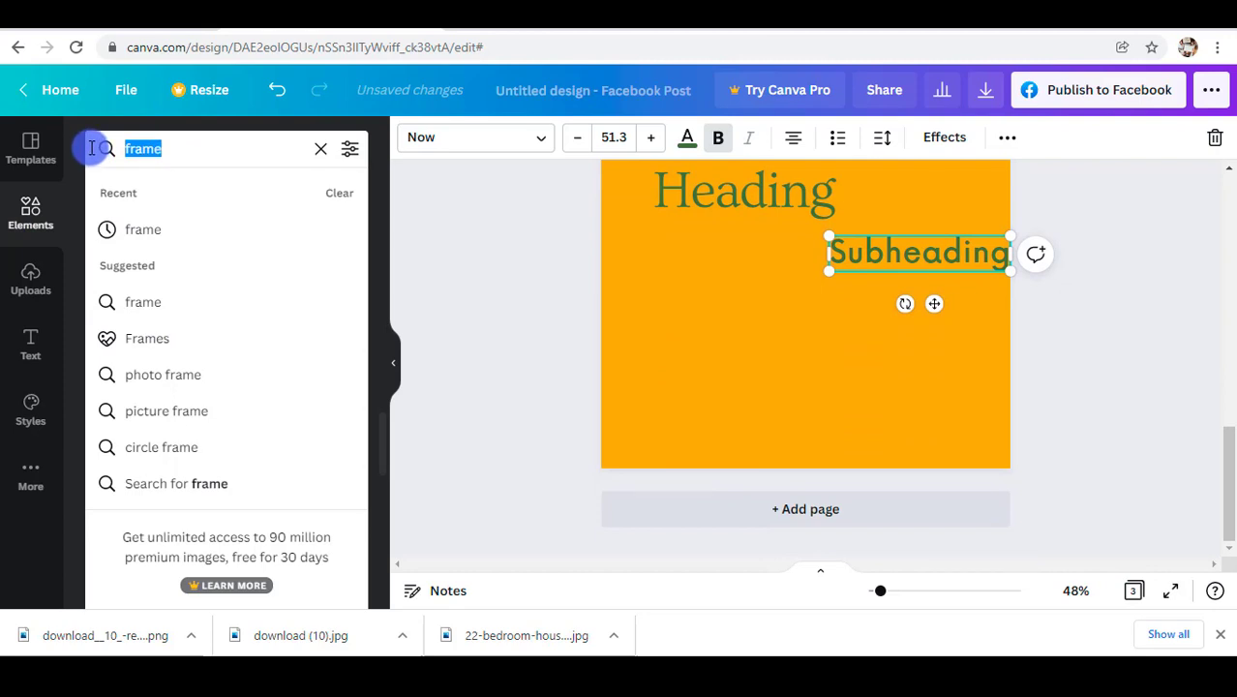
pyautogui.write('house')
pyautogui.press('Return')
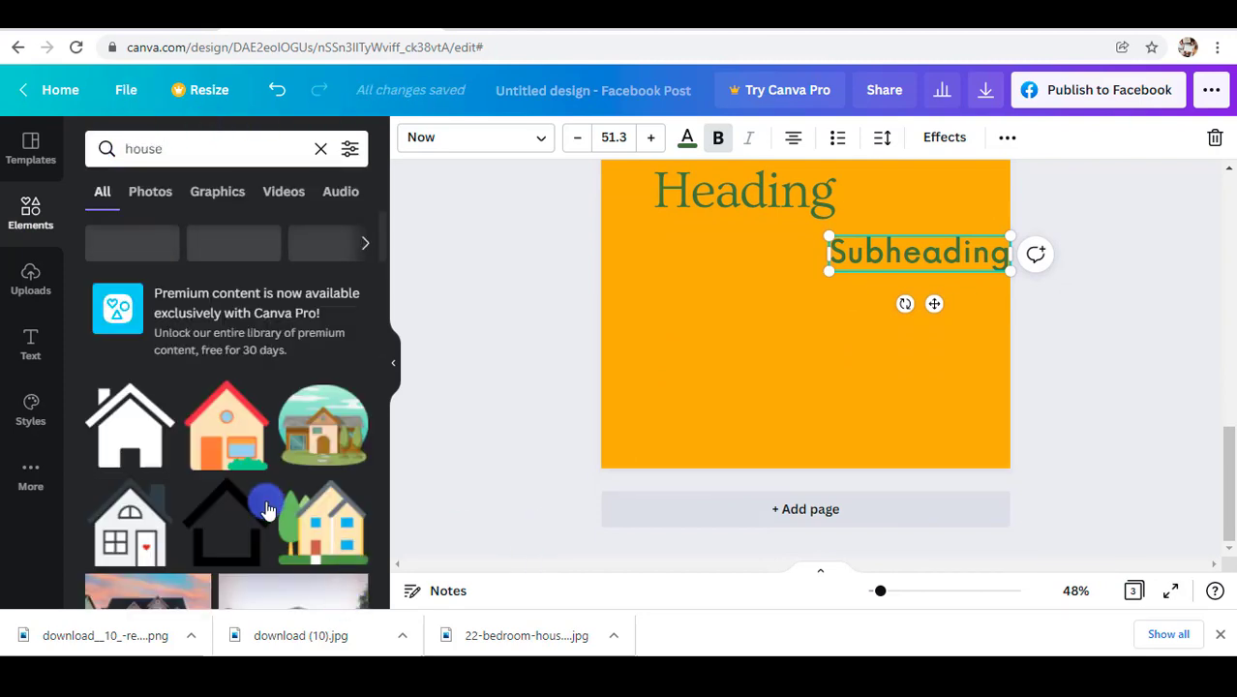
pyautogui.click(149, 192)
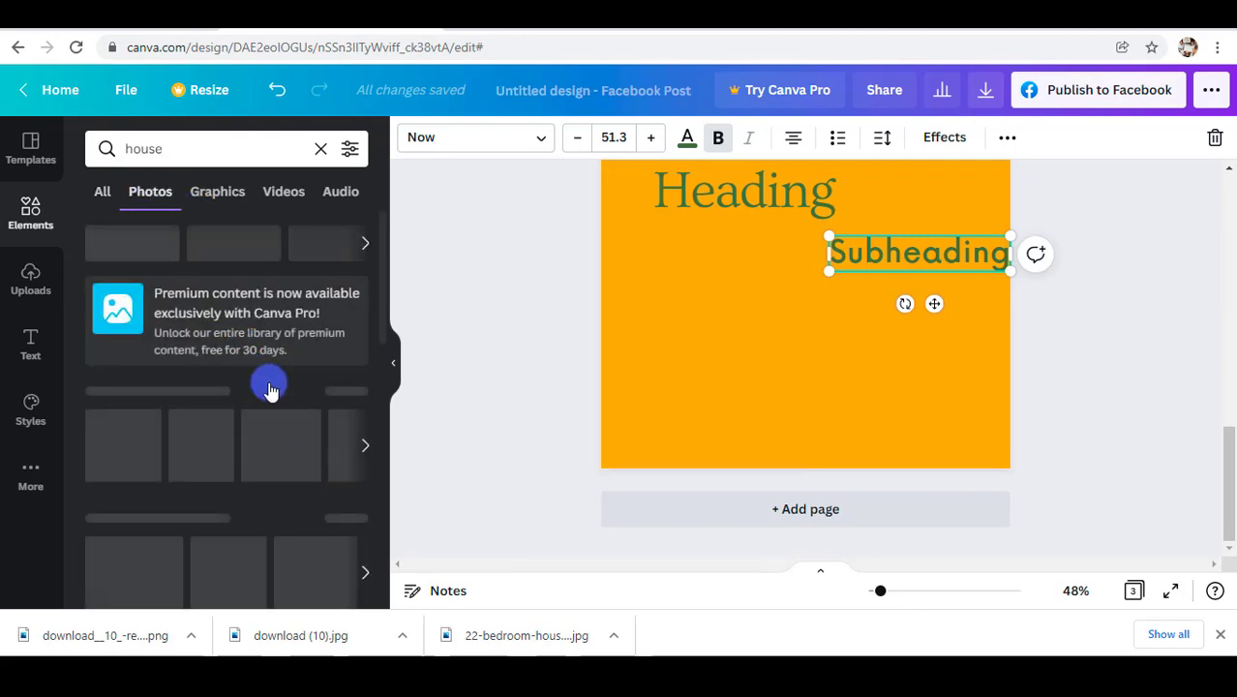
pyautogui.scroll(-3, 266, 383)
pyautogui.click(194, 353)
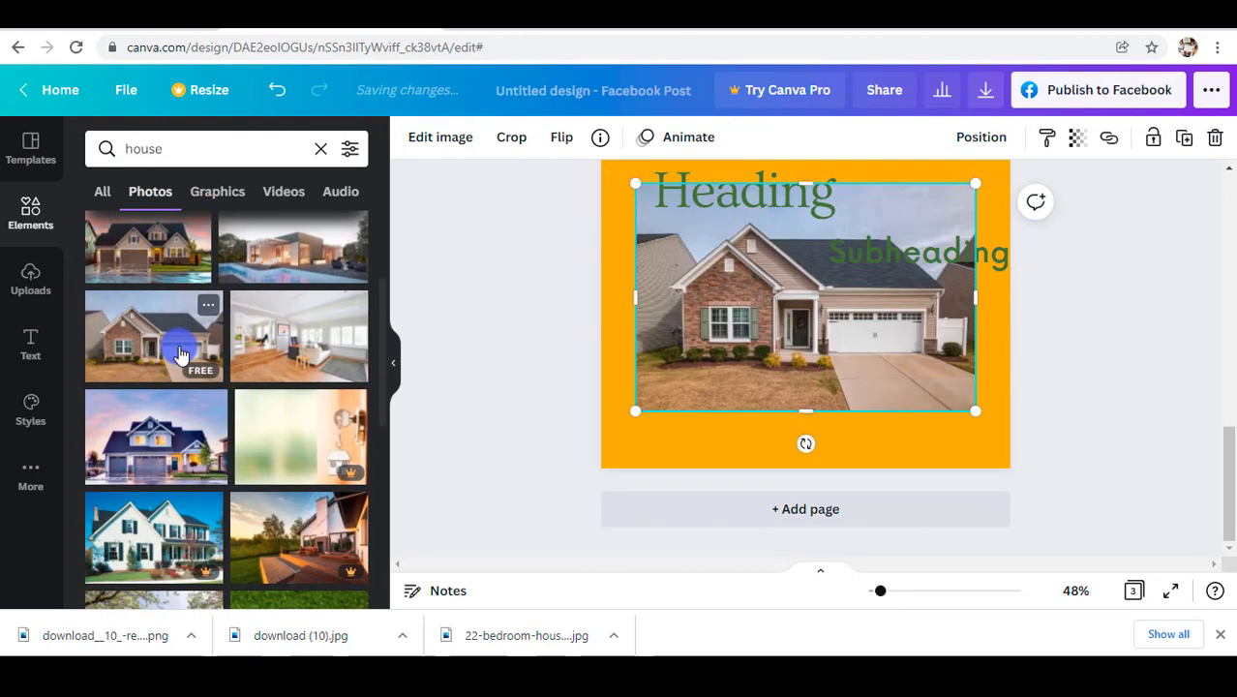
# Step: Shrink the house photo to roughly half its width and place it below the heading on the page's left side
pyautogui.moveTo(901, 400); pyautogui.dragTo(887, 488)
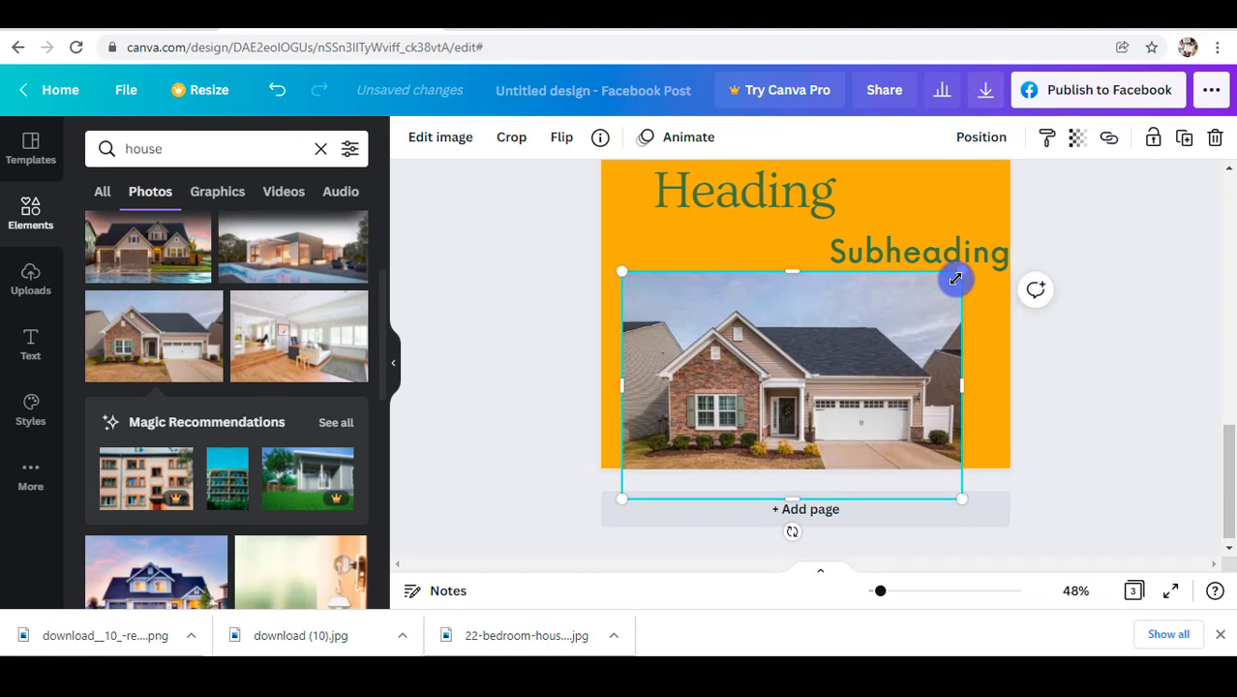
pyautogui.moveTo(959, 272); pyautogui.dragTo(815, 403)
pyautogui.moveTo(759, 457); pyautogui.dragTo(766, 316)
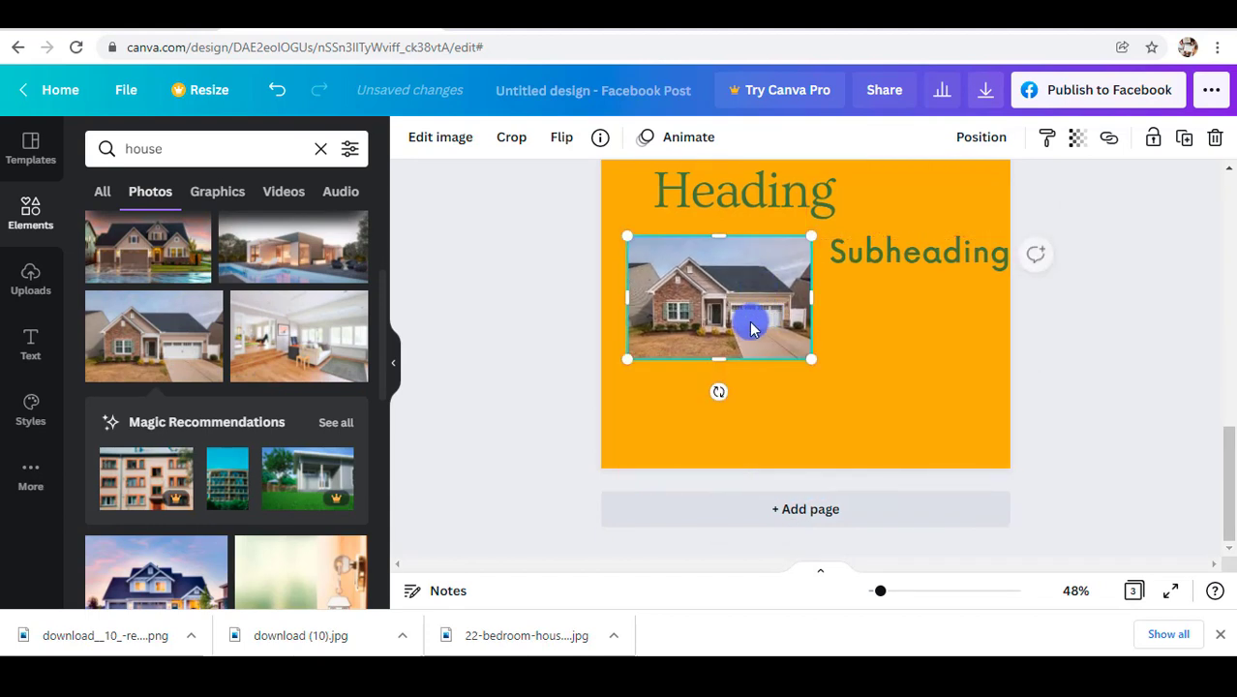
# Step: Insert the Pro kitchen interior photo, shrink it, and place it in the lower-right part of page 3 below the subheading
pyautogui.scroll(-6, 277, 438)
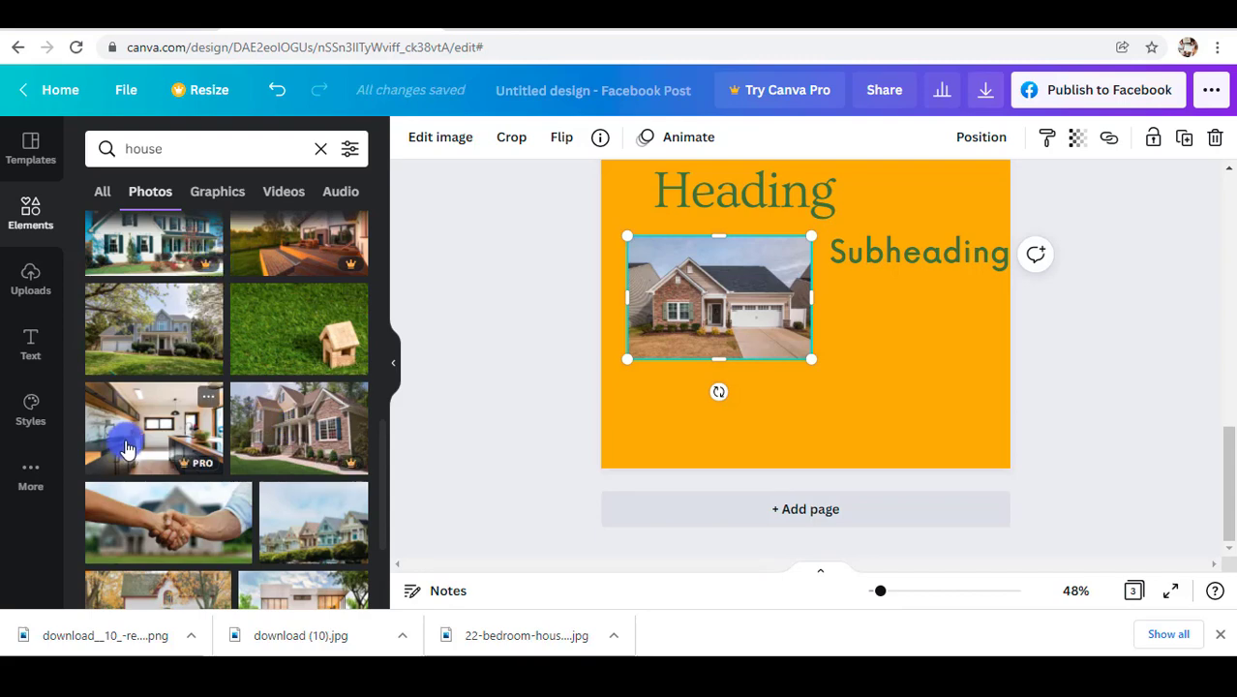
pyautogui.click(122, 426)
pyautogui.moveTo(635, 185); pyautogui.dragTo(841, 331)
pyautogui.moveTo(926, 344); pyautogui.dragTo(930, 354)
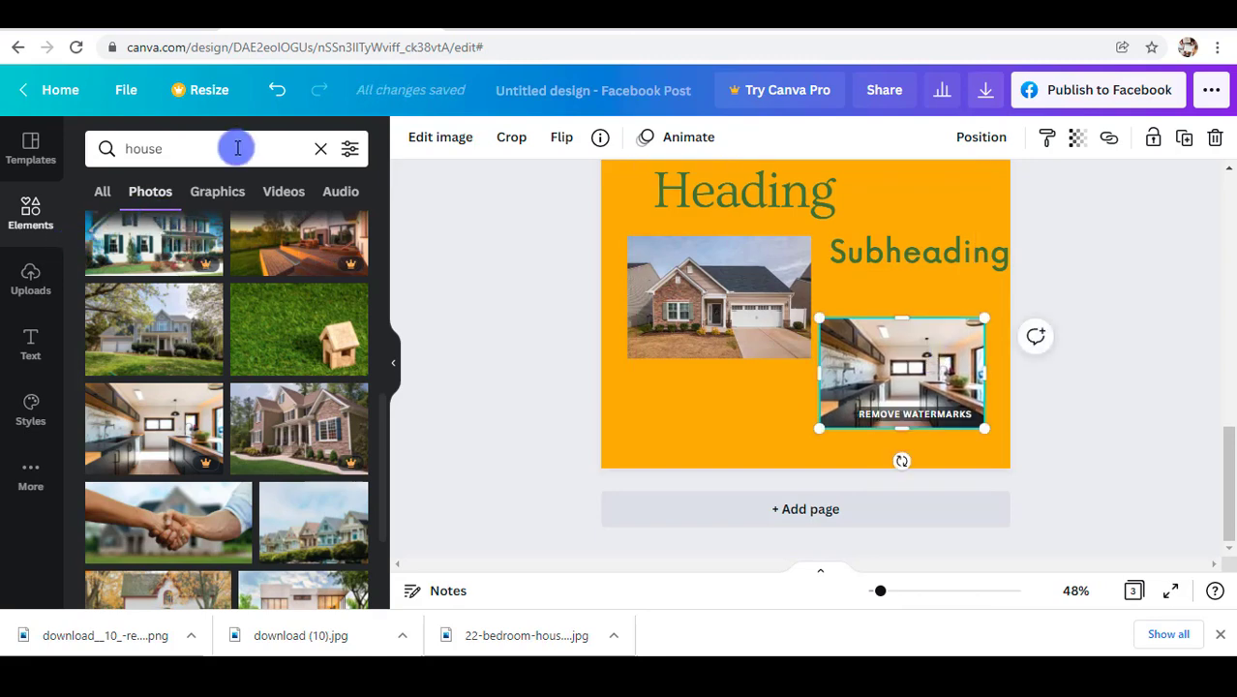
# Step: Replace the photo search term with "frame" and run the search
pyautogui.click(190, 149)
pyautogui.write('a')
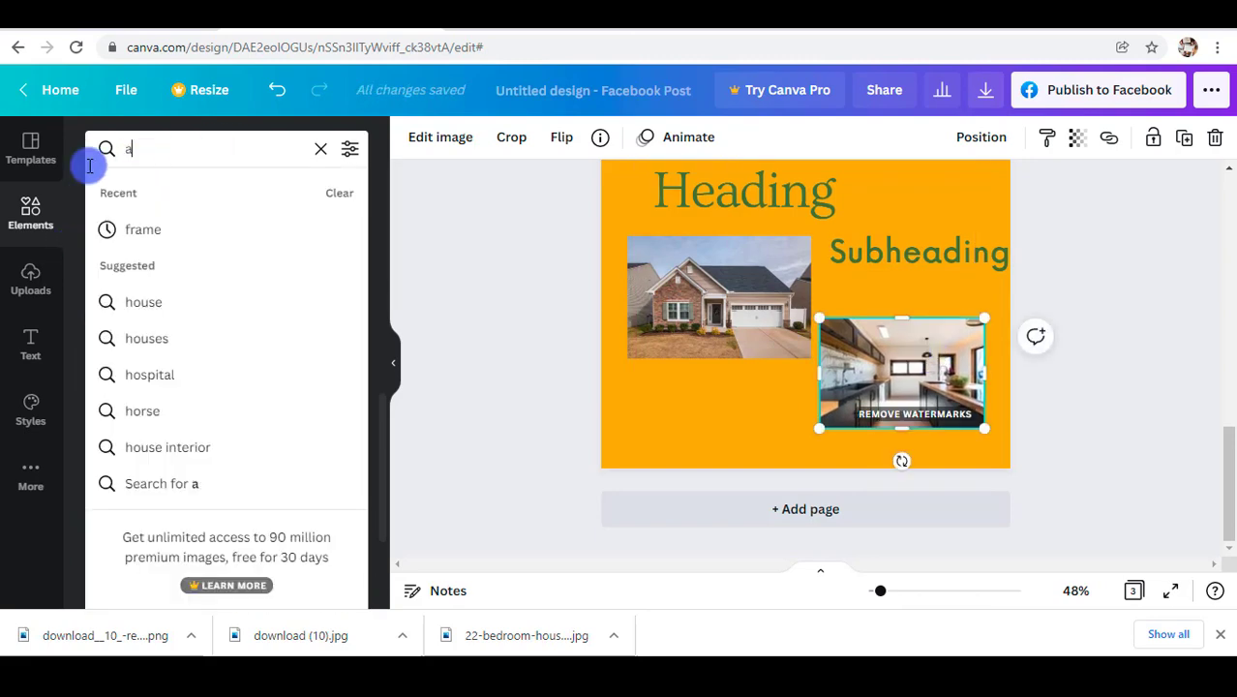
pyautogui.write('fr')
pyautogui.press('BackSpace')
pyautogui.press('BackSpace')
pyautogui.press('BackSpace')
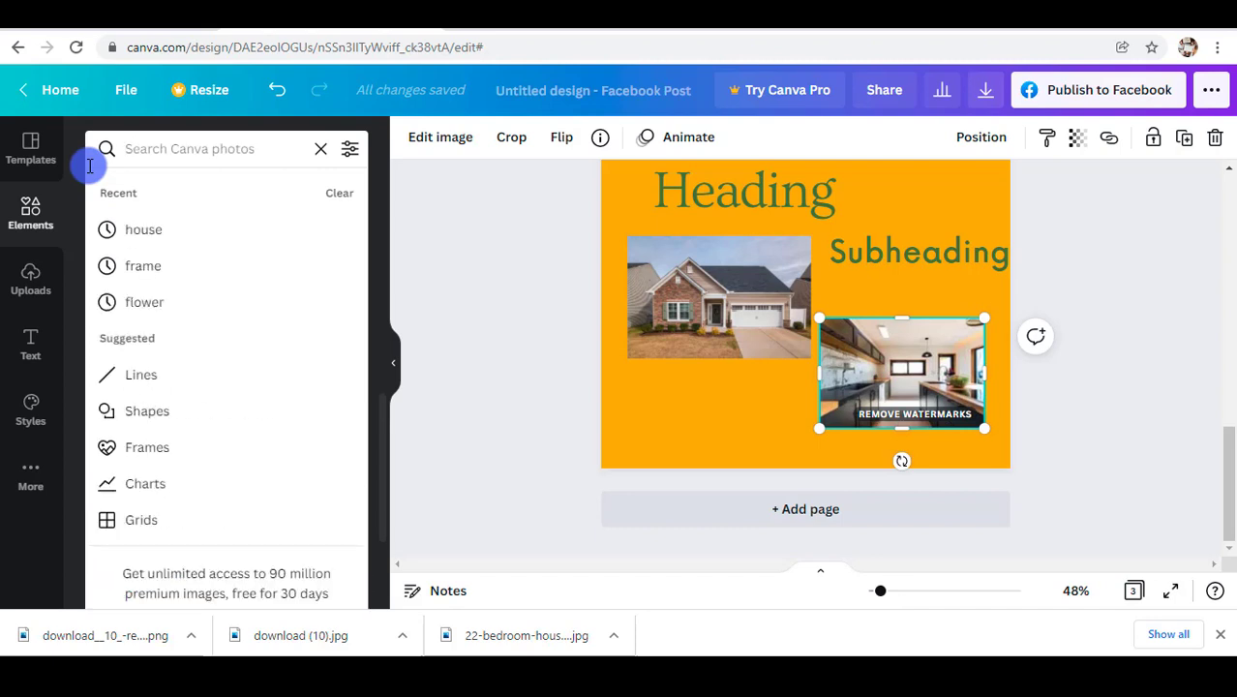
pyautogui.write('frame')
pyautogui.press('Return')
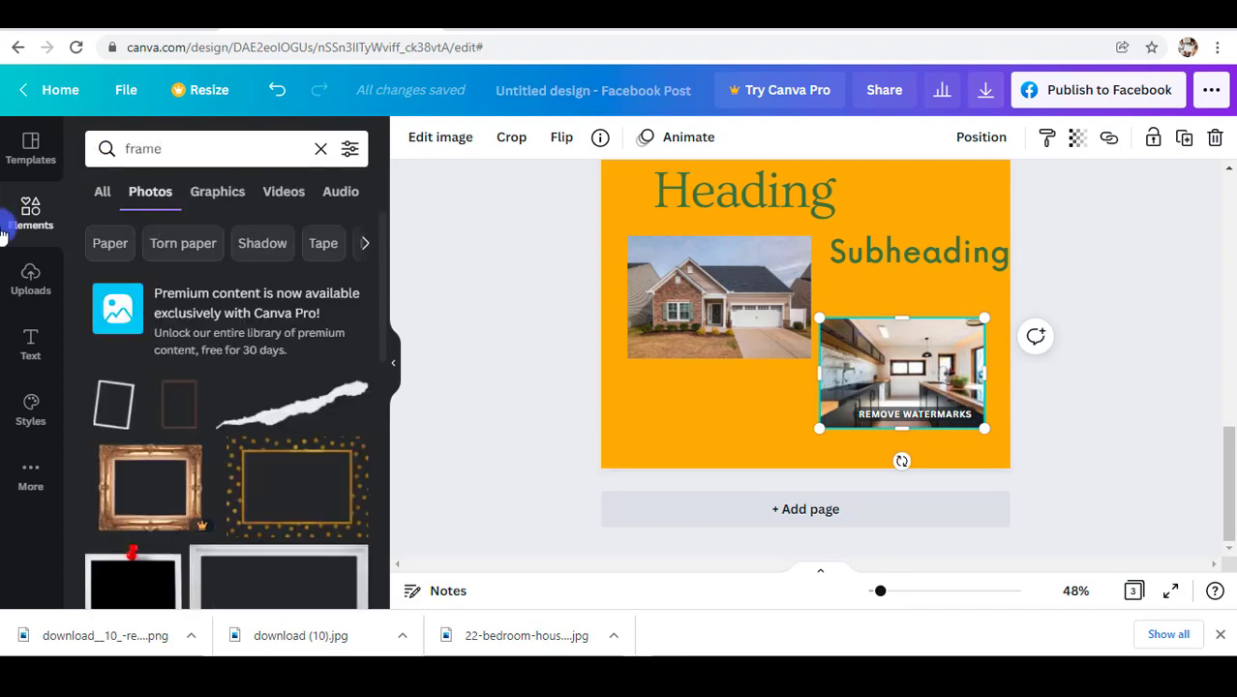
# Step: Show all element types for the frame search and place the kitchen photo in a frame with one rounded corner
pyautogui.click(99, 192)
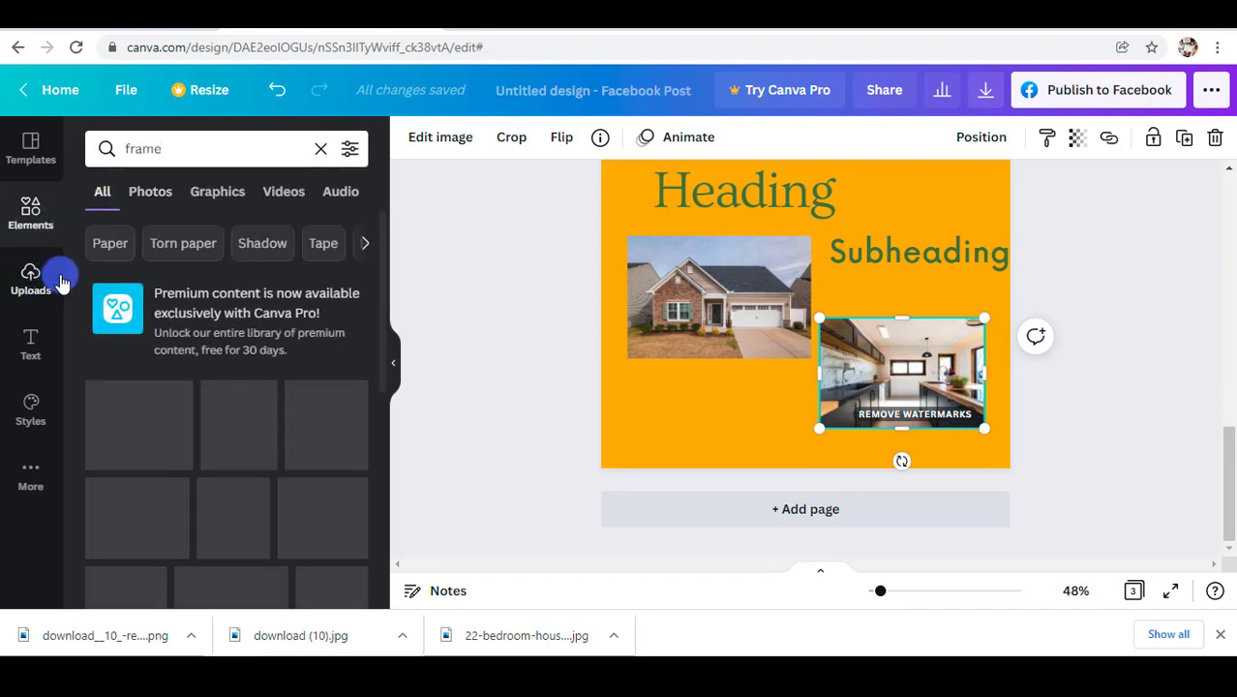
pyautogui.scroll(-5, 71, 293)
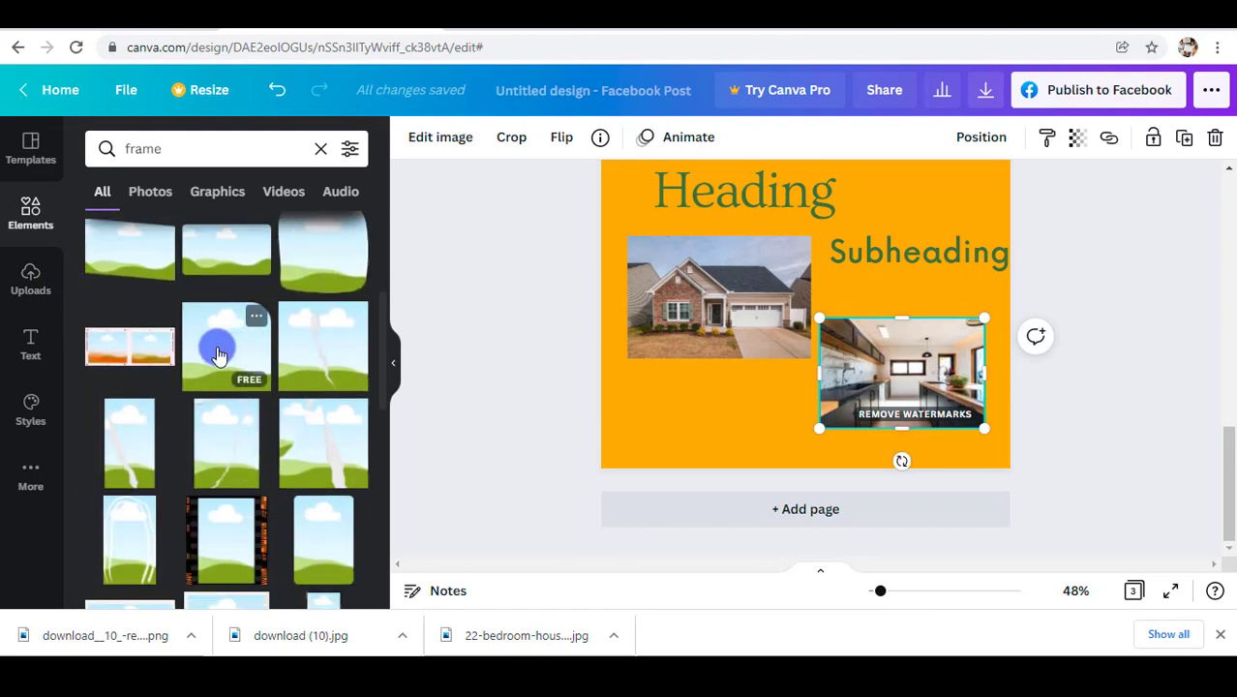
pyautogui.moveTo(219, 355); pyautogui.dragTo(956, 404)
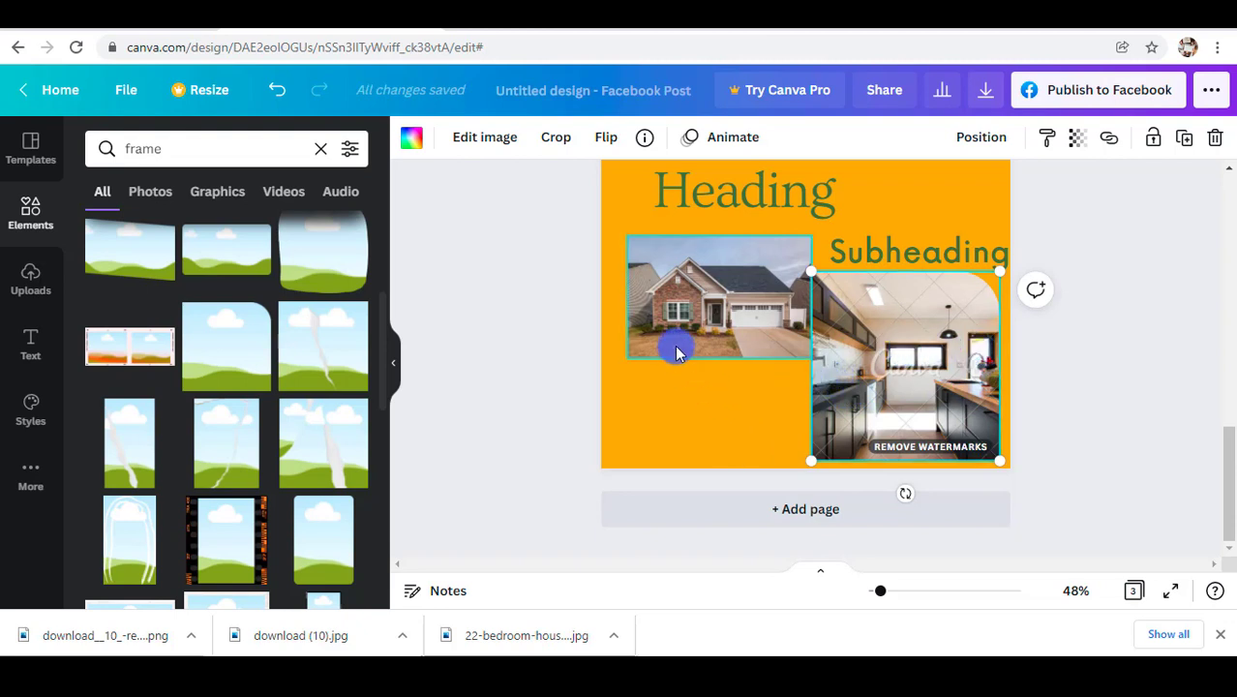
# Step: Browse the font and colour style combinations and add a new page after page 3
pyautogui.scroll(2, 677, 348)
pyautogui.scroll(2, 676, 348)
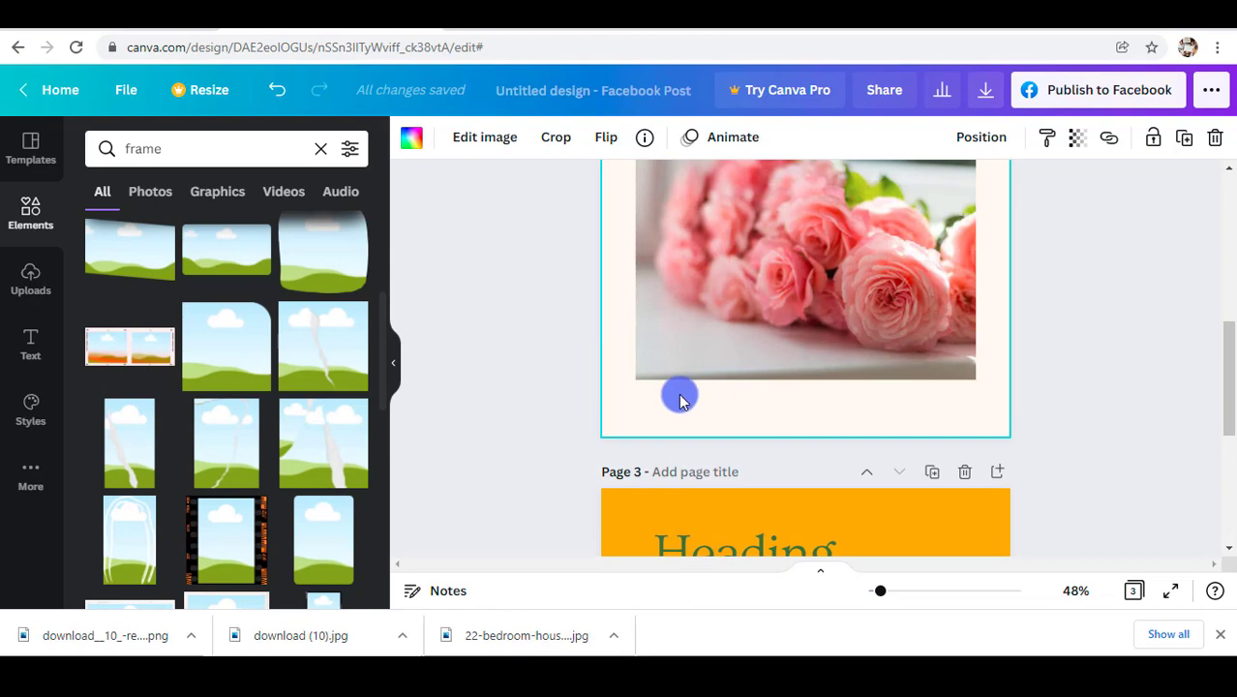
pyautogui.click(31, 406)
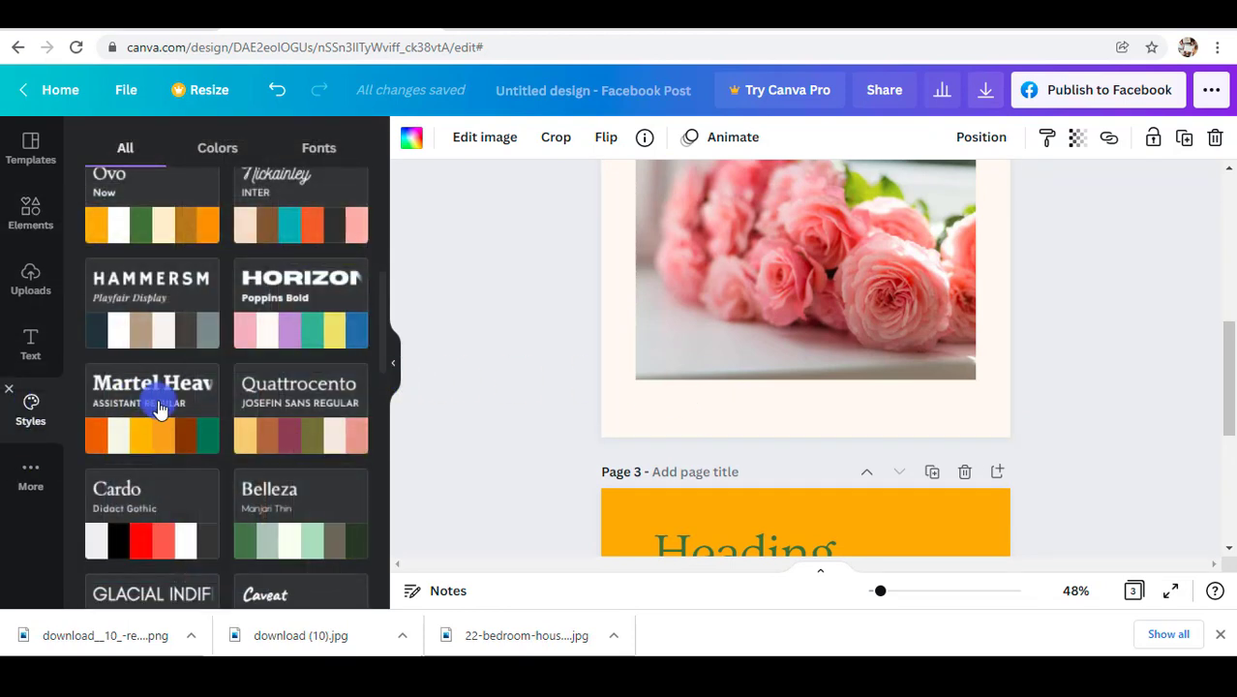
pyautogui.scroll(-3, 221, 428)
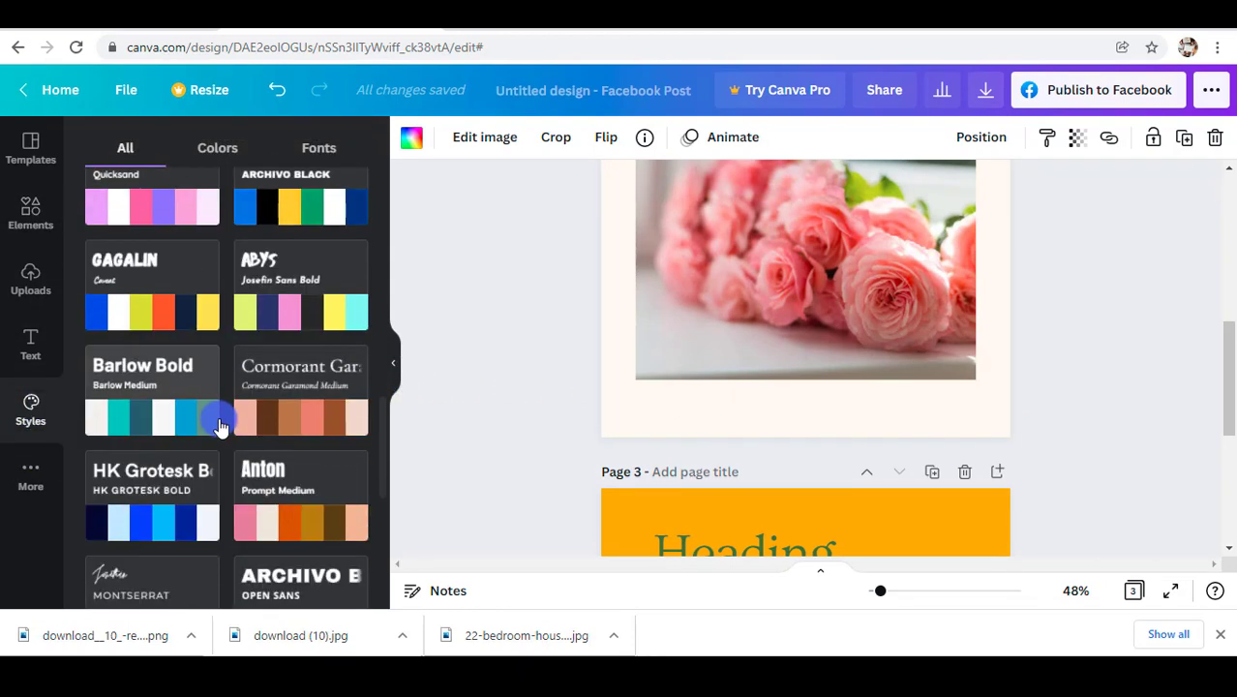
pyautogui.click(828, 408)
pyautogui.click(850, 325)
pyautogui.scroll(-3, 818, 375)
pyautogui.click(818, 375)
pyautogui.click(795, 510)
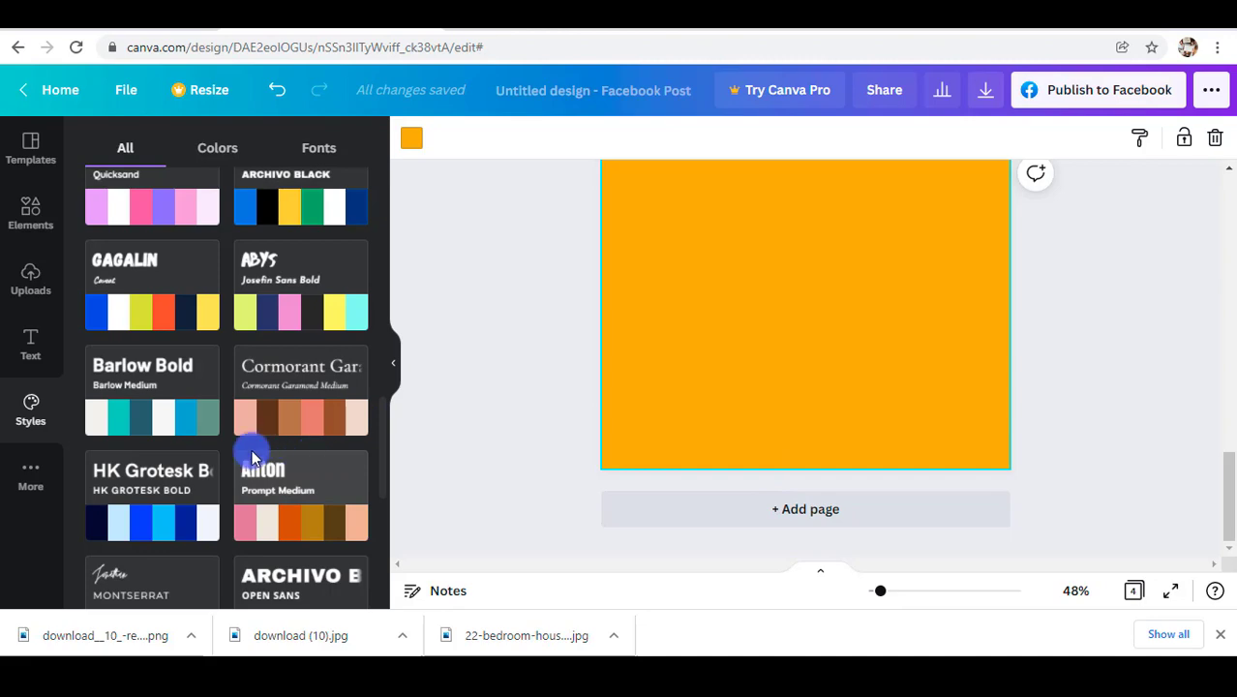
# Step: Examine the property templates available for the new page
pyautogui.click(30, 150)
pyautogui.scroll(-10, 241, 336)
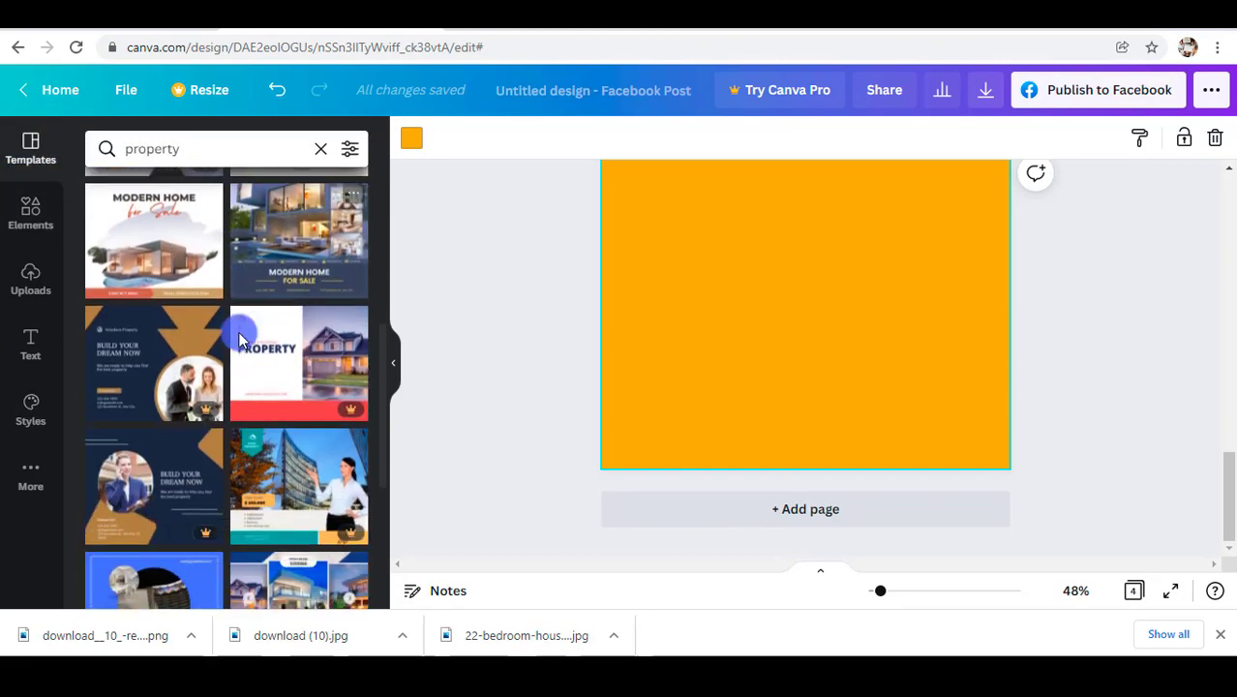
pyautogui.scroll(-10, 241, 341)
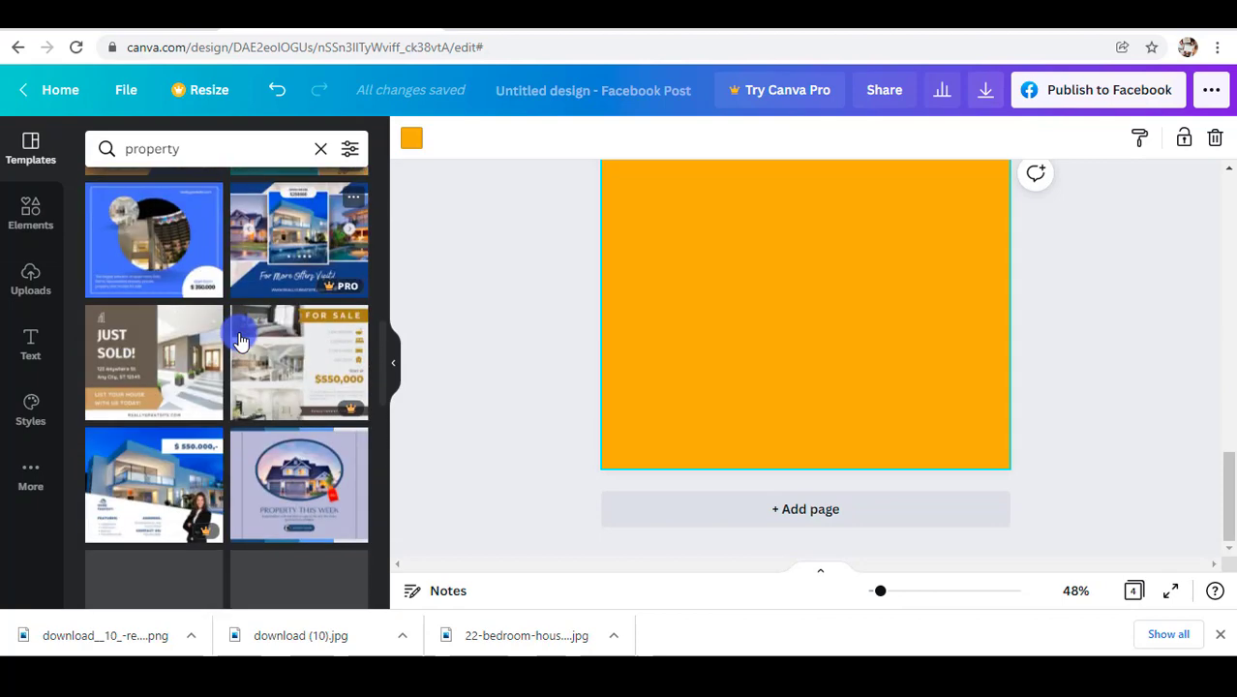
pyautogui.scroll(-8, 241, 340)
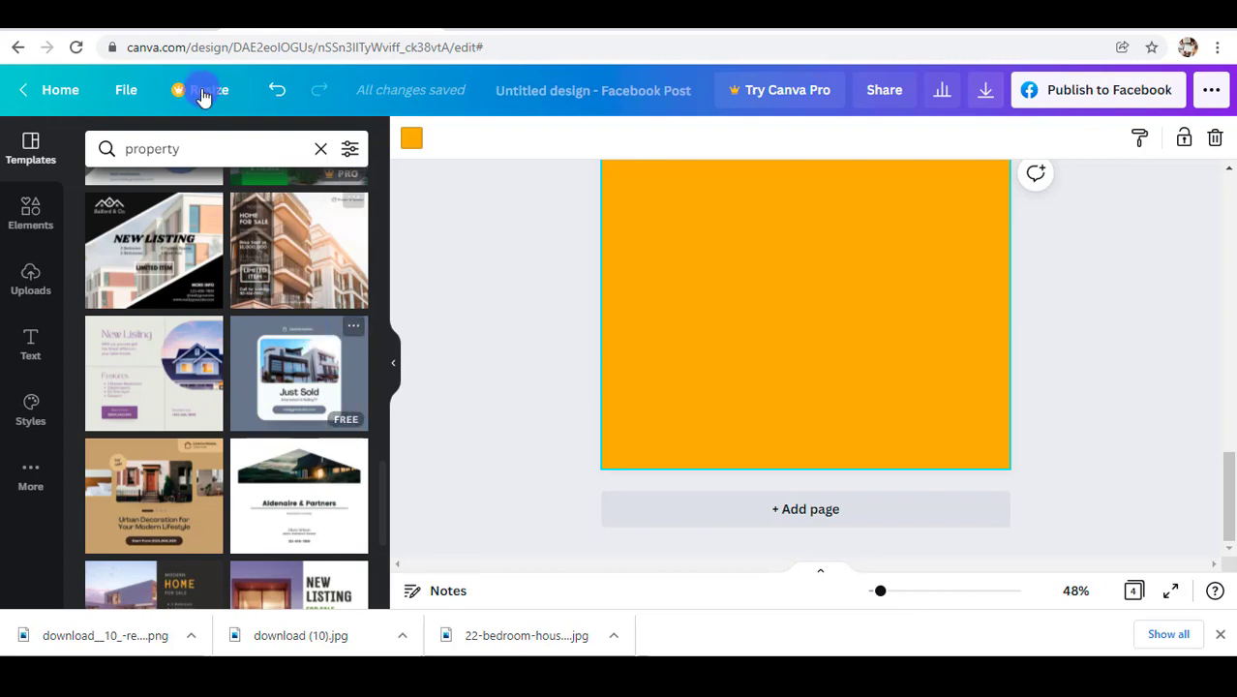
# Step: Switch to the template search page and search for YouTube Video templates
pyautogui.click(426, 18)
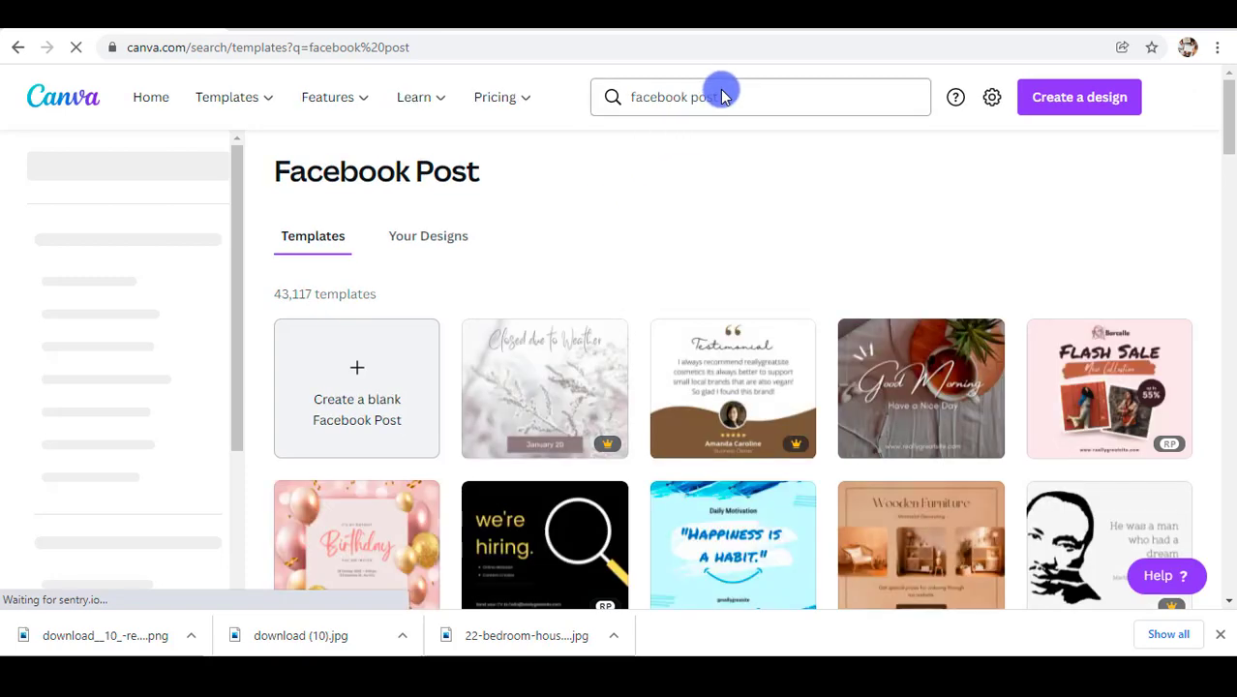
pyautogui.moveTo(723, 96); pyautogui.dragTo(615, 95)
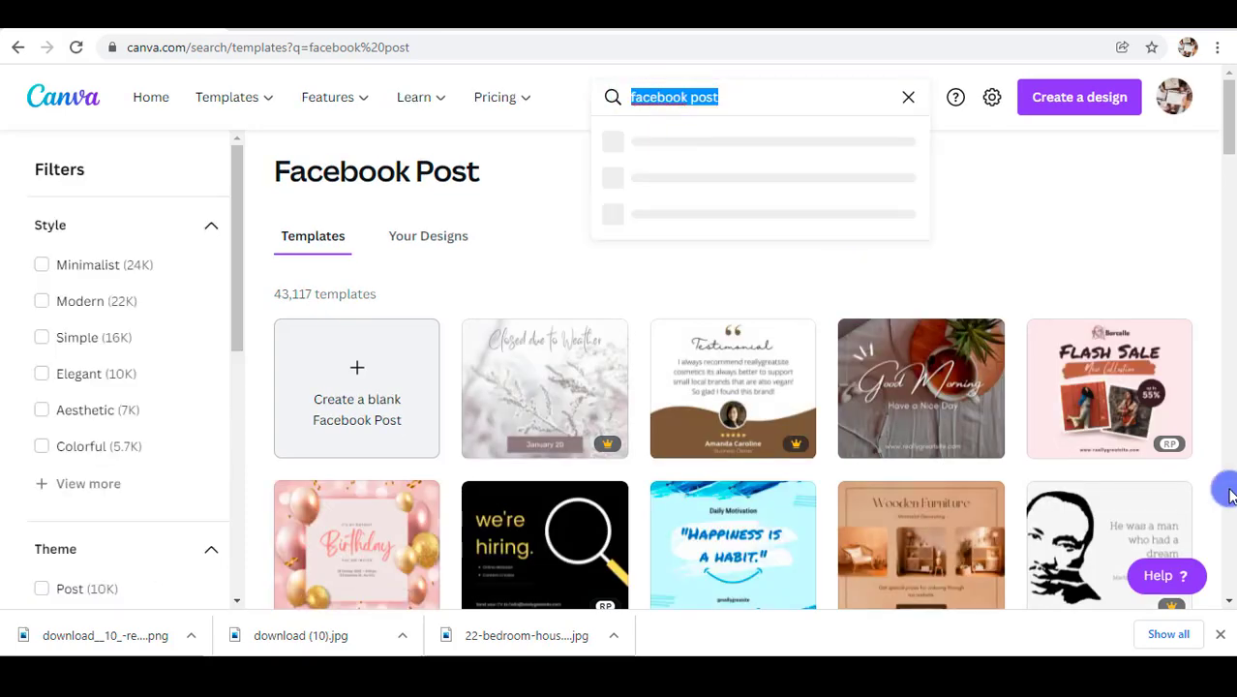
pyautogui.write('yout')
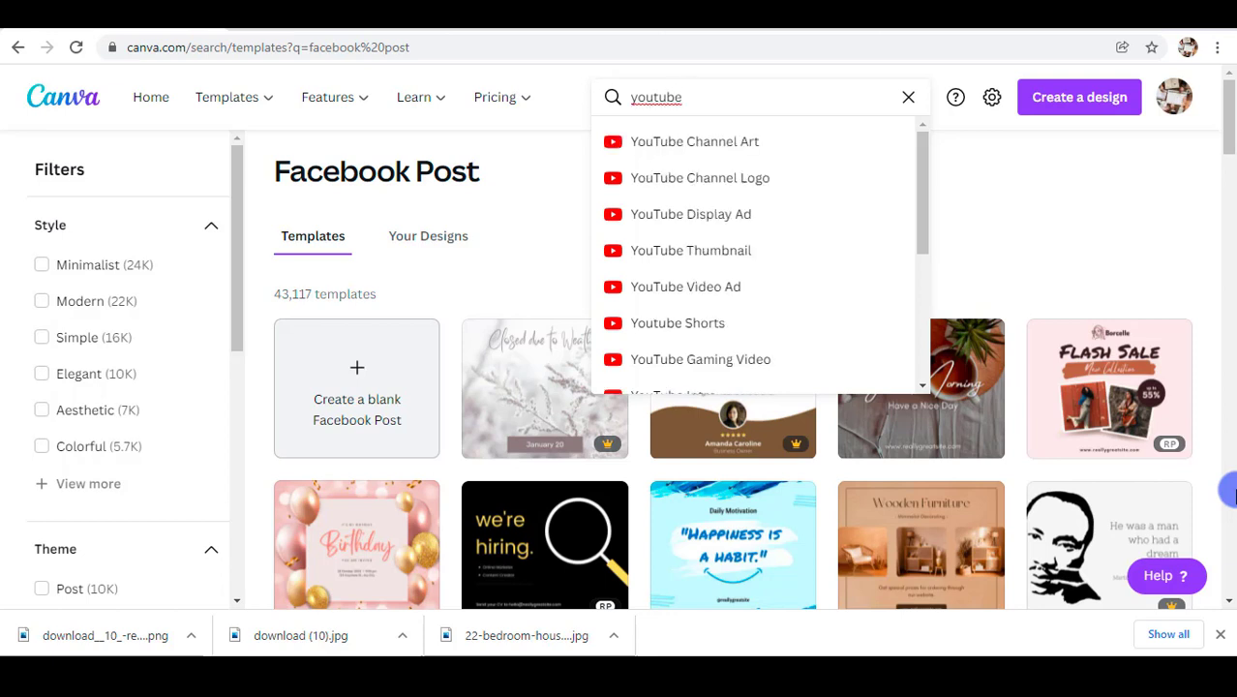
pyautogui.write('ube video')
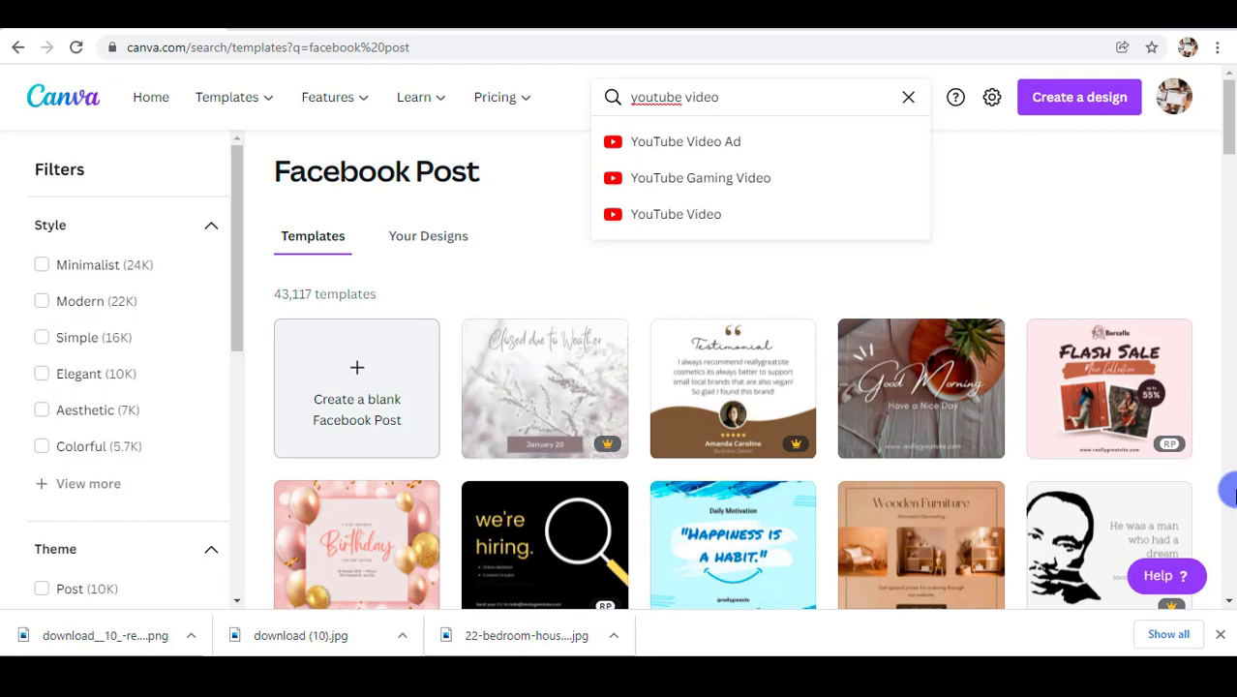
pyautogui.click(709, 212)
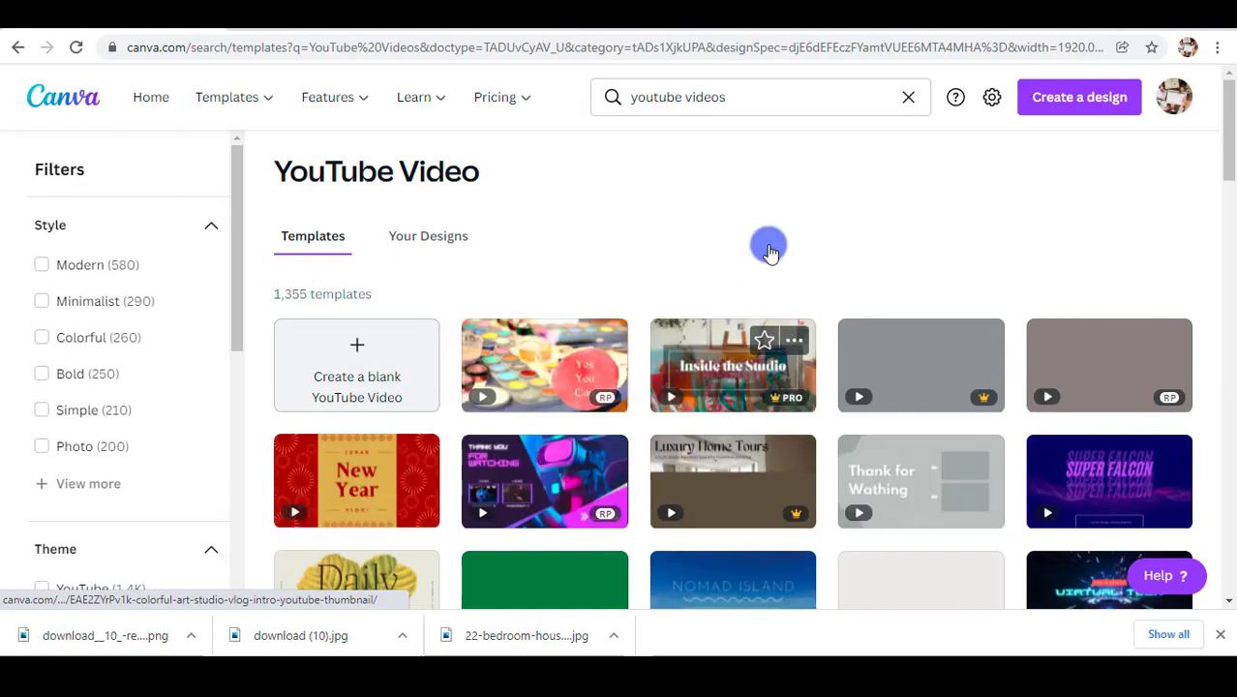
# Step: Expand the full list of themes and filter the YouTube Video templates by the Real Estate theme
pyautogui.scroll(-1, 769, 251)
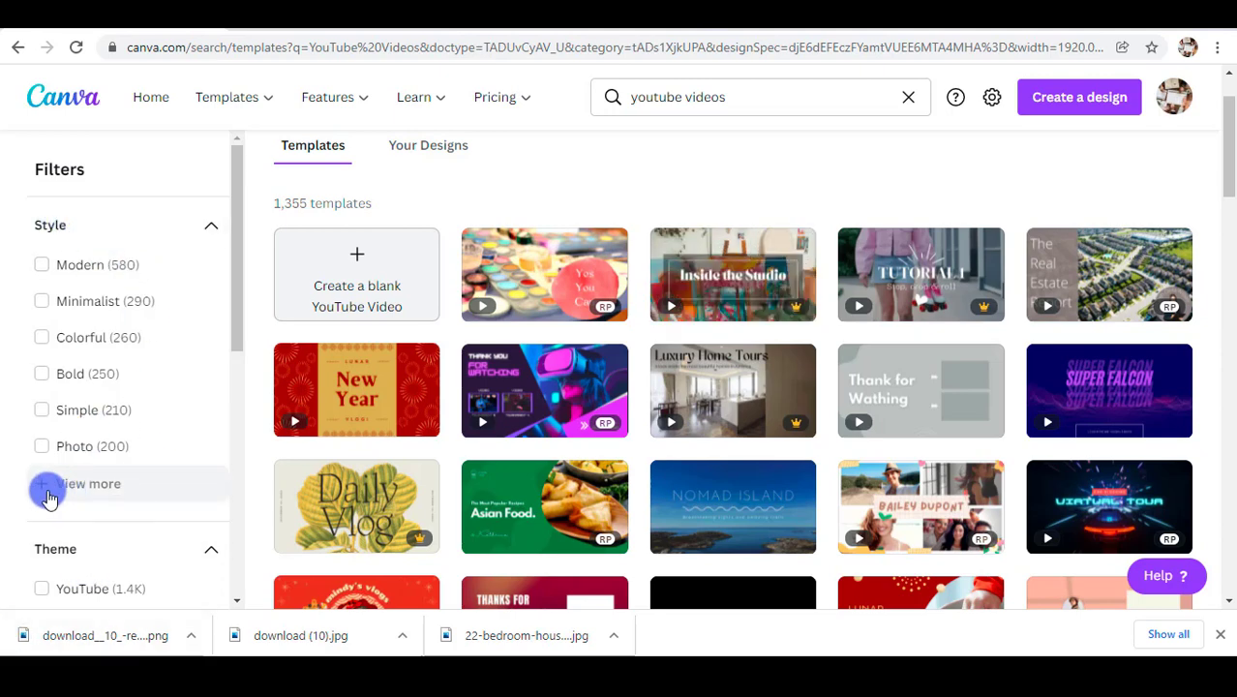
pyautogui.scroll(-3, 94, 385)
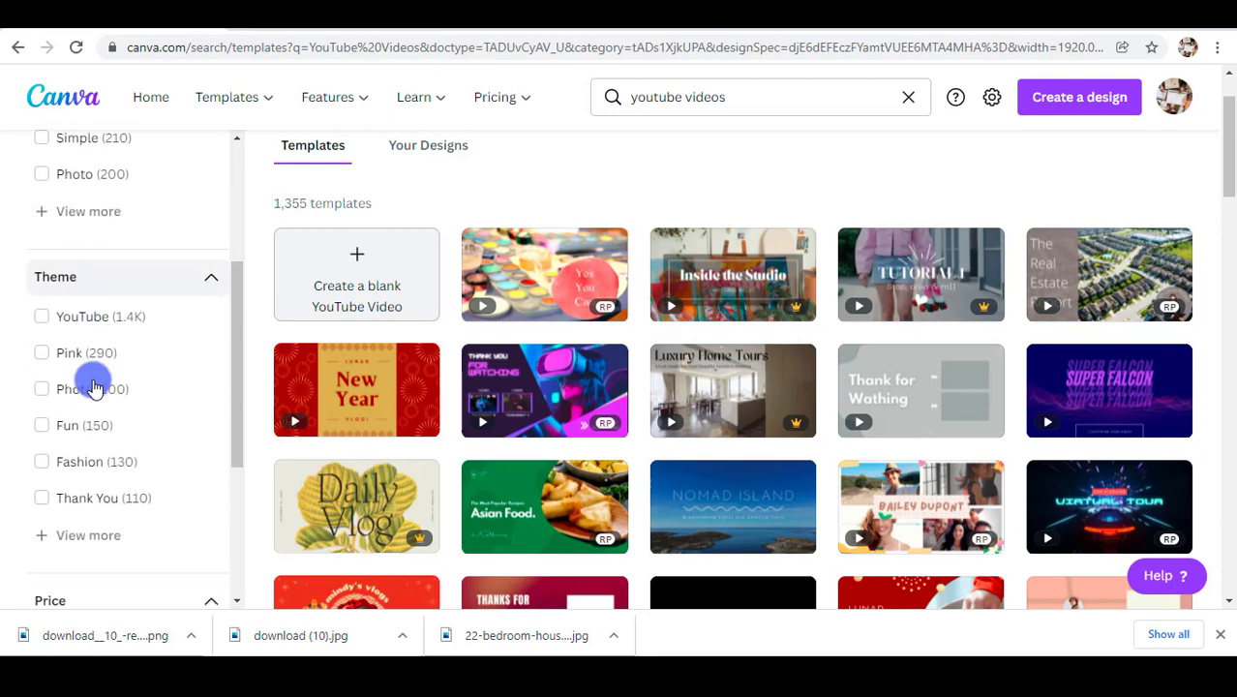
pyautogui.click(82, 535)
pyautogui.scroll(-3, 142, 418)
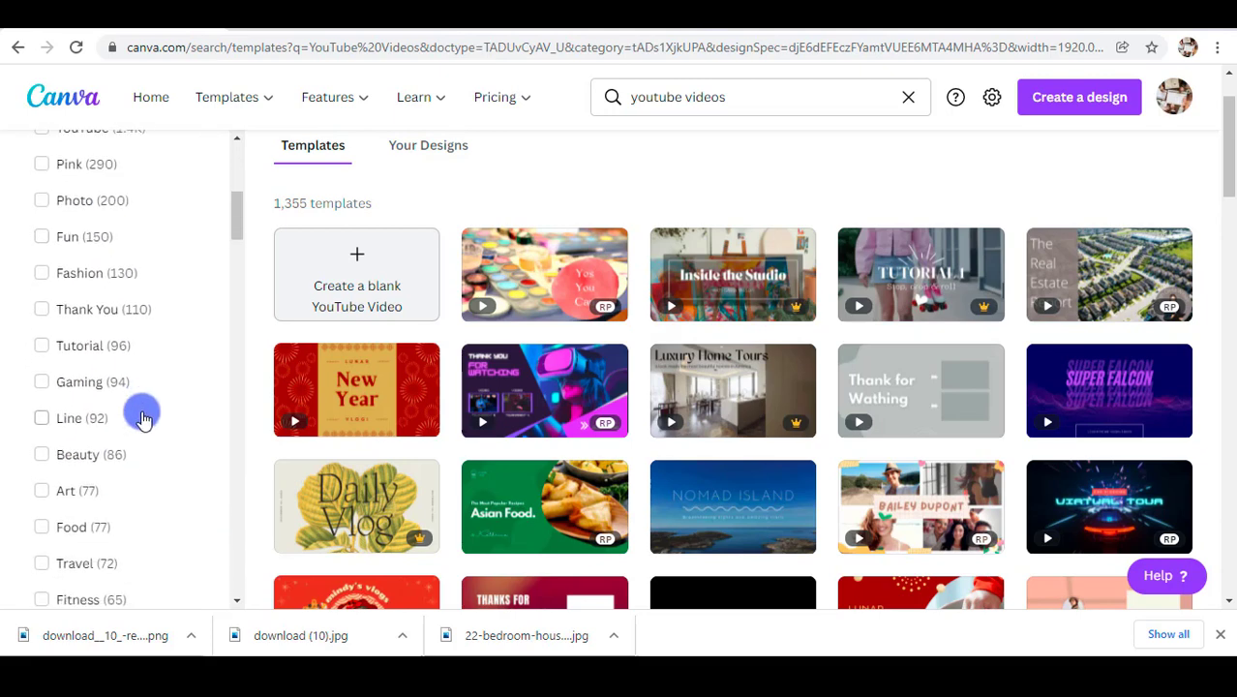
pyautogui.scroll(-4, 142, 418)
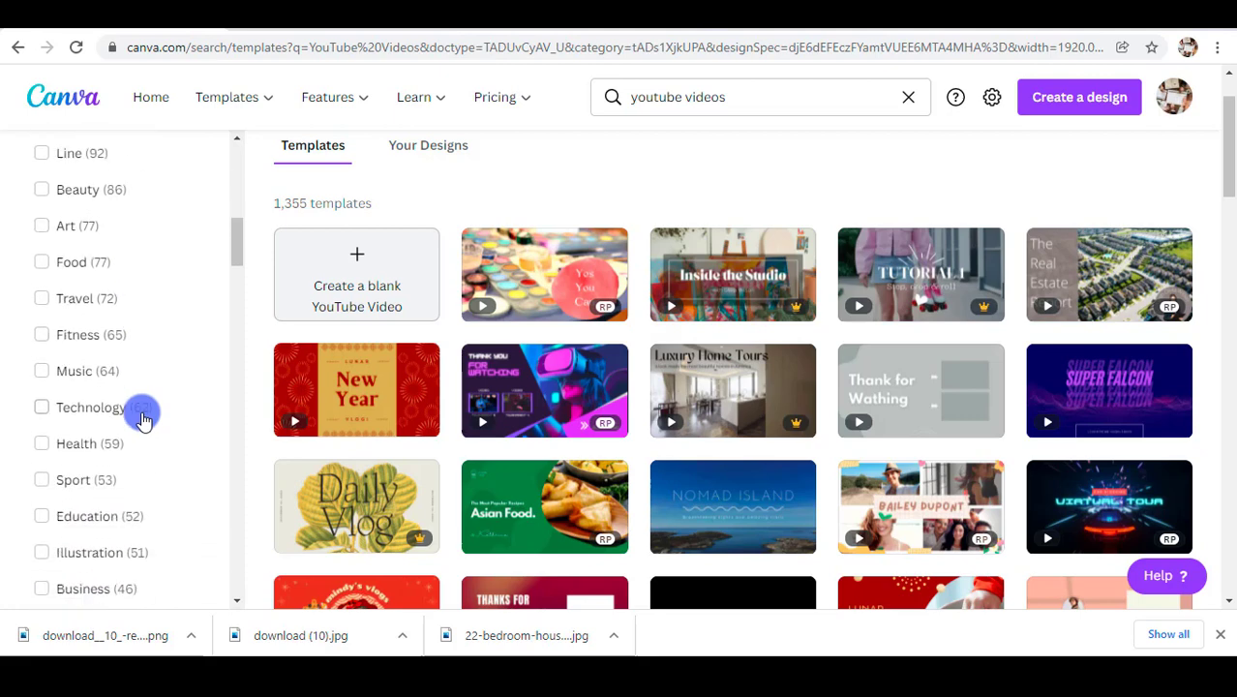
pyautogui.scroll(-2, 143, 418)
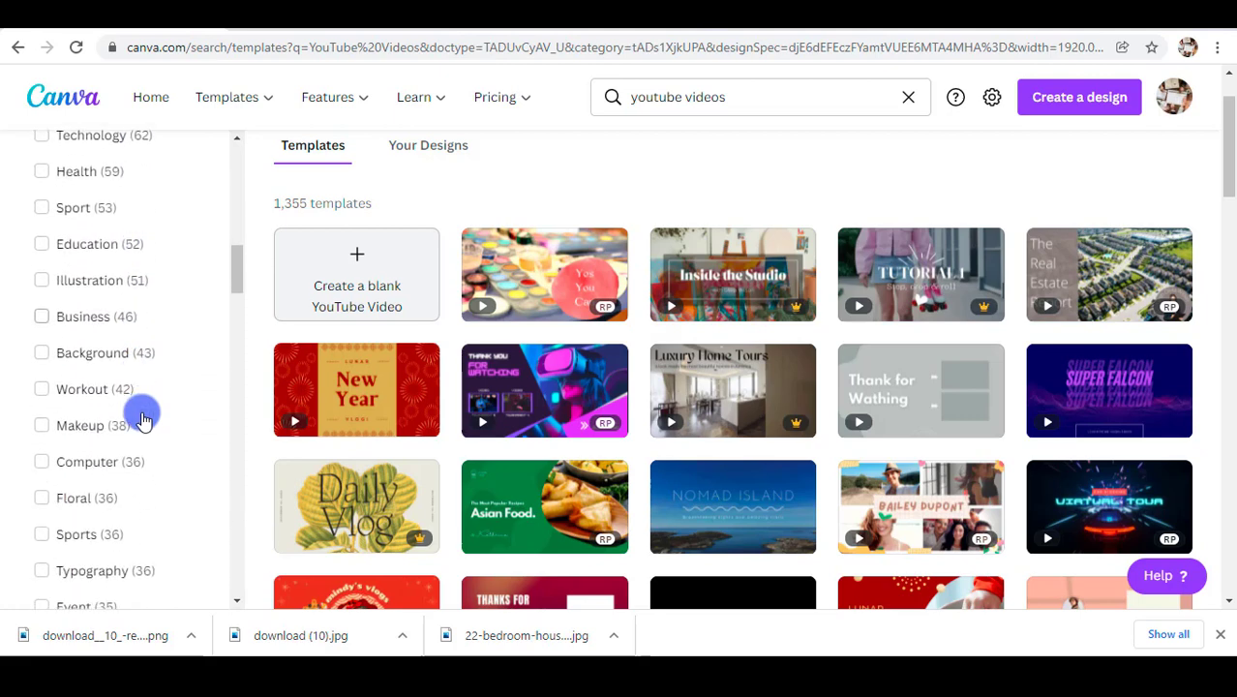
pyautogui.scroll(-3, 143, 418)
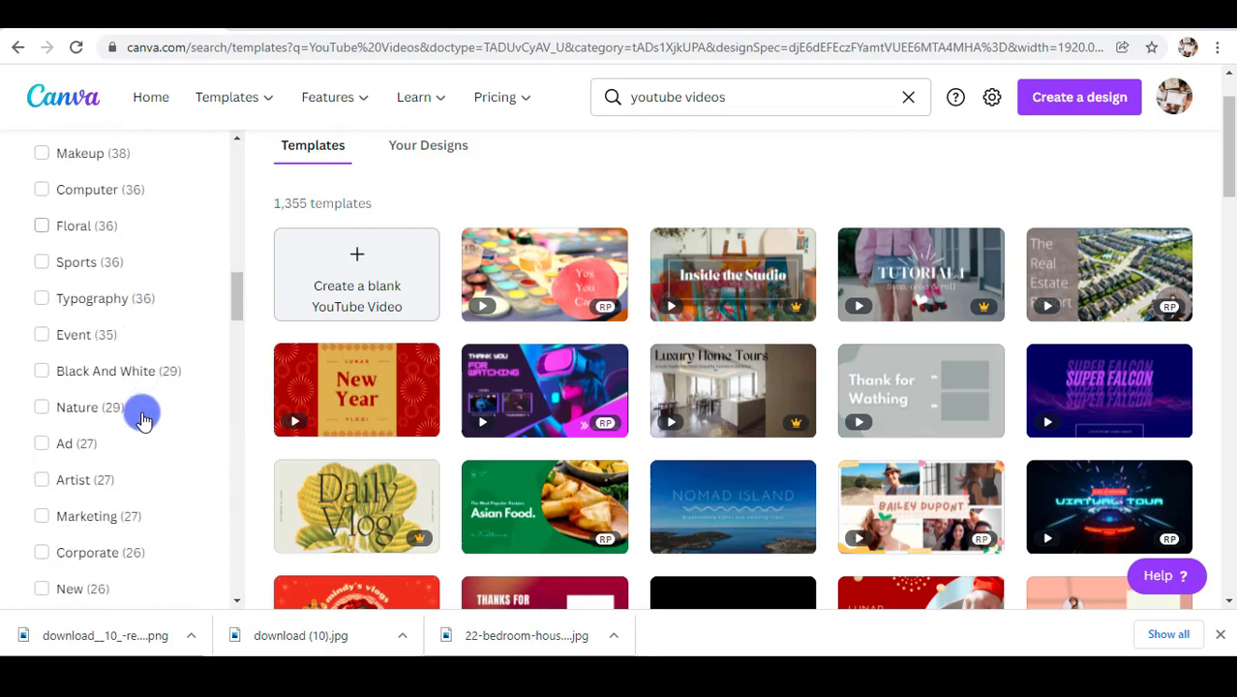
pyautogui.scroll(-2, 142, 418)
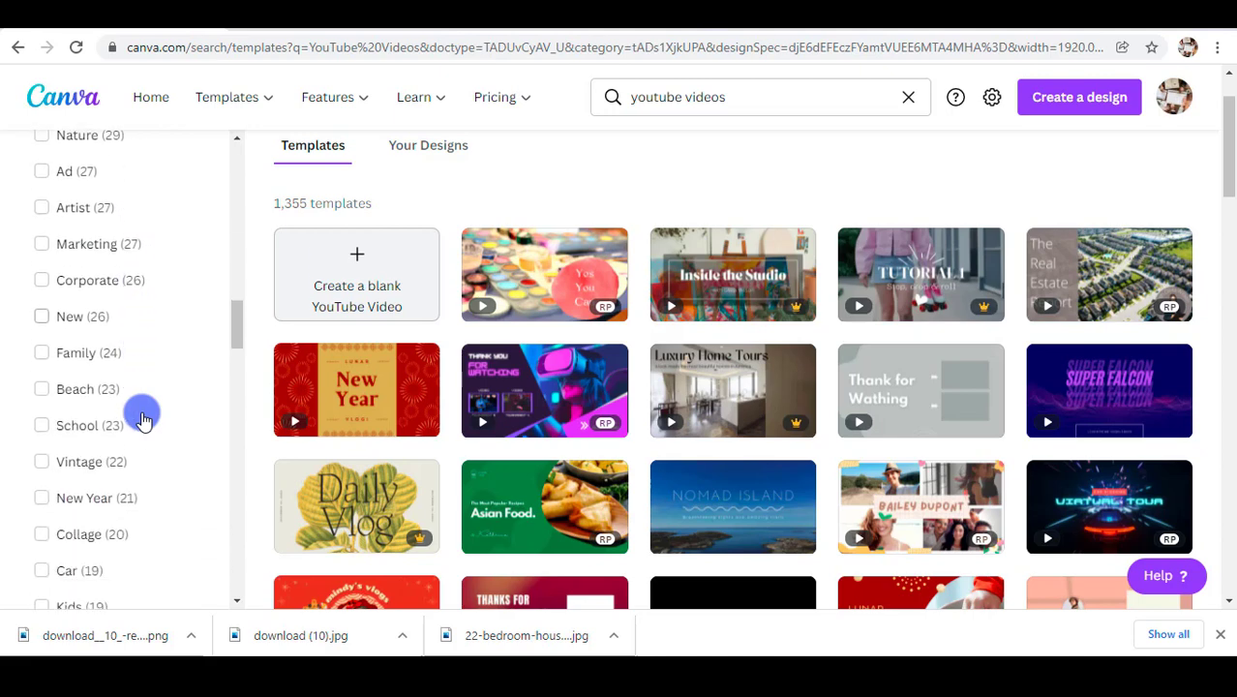
pyautogui.scroll(-3, 143, 418)
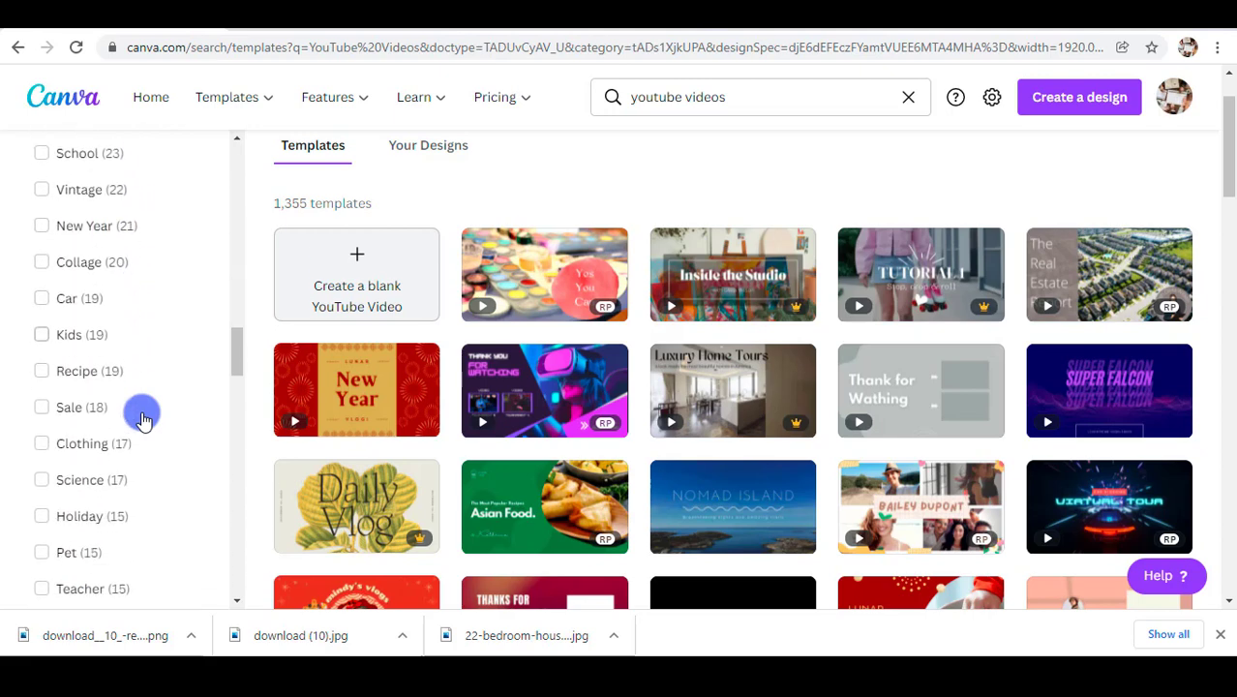
pyautogui.scroll(-2, 143, 418)
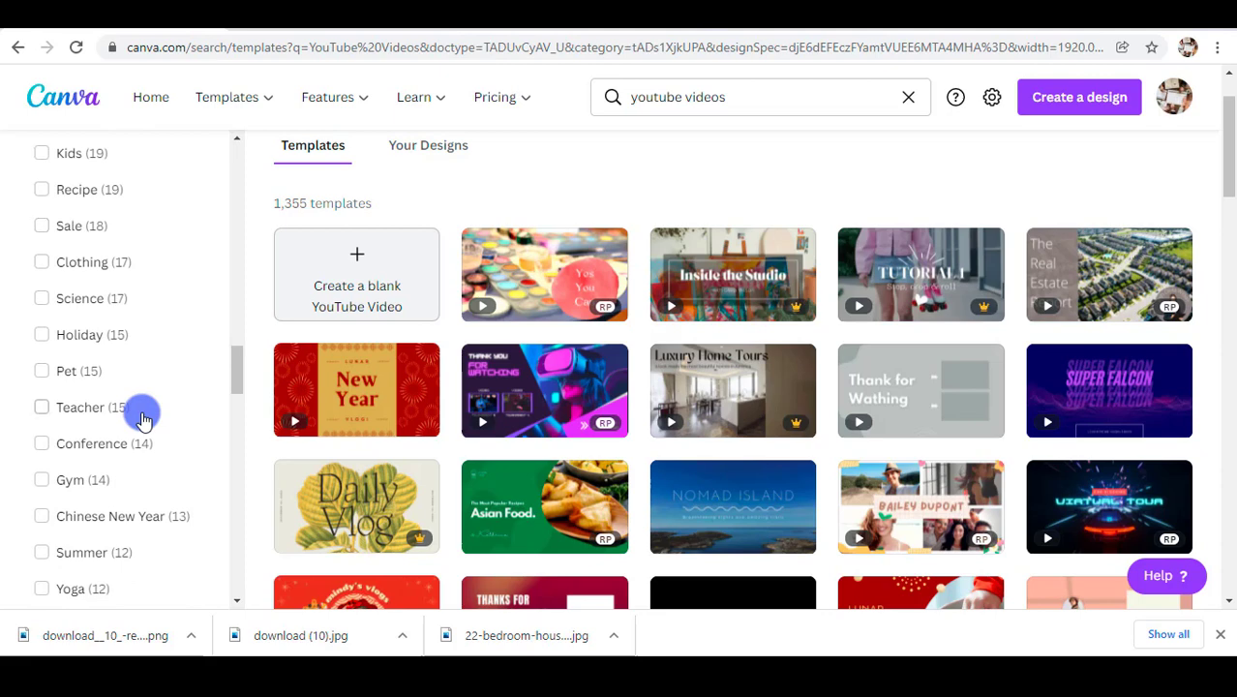
pyautogui.scroll(-4, 142, 418)
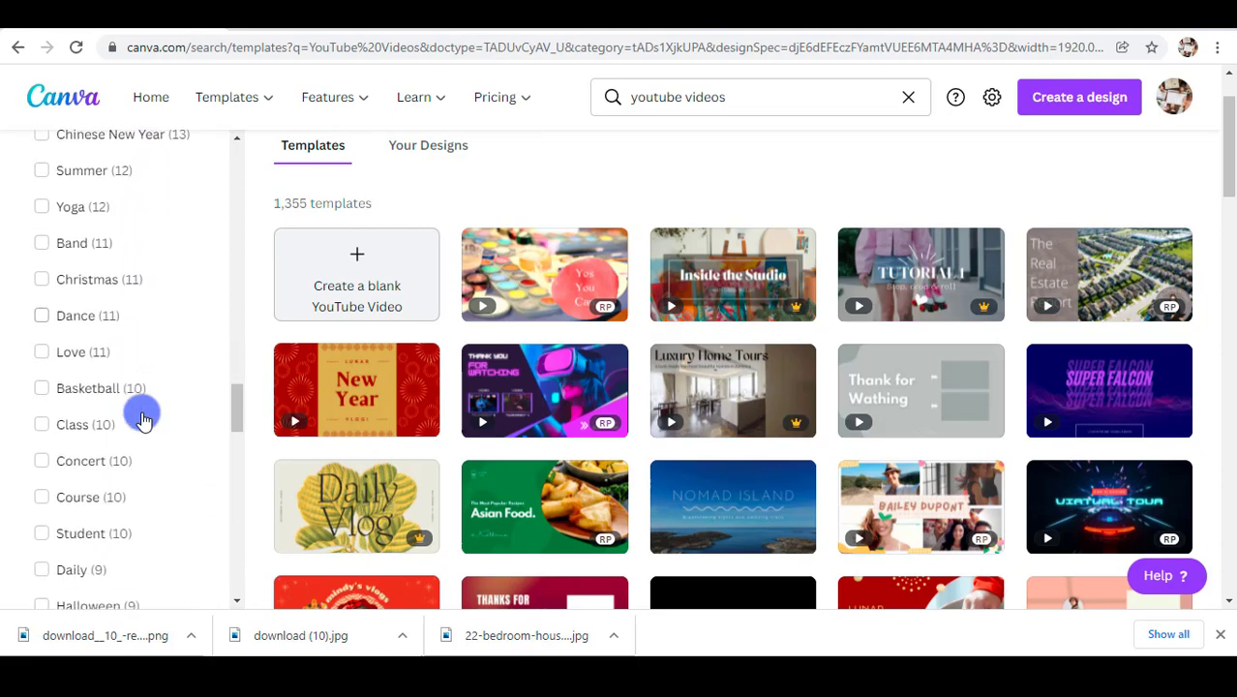
pyautogui.scroll(-3, 142, 418)
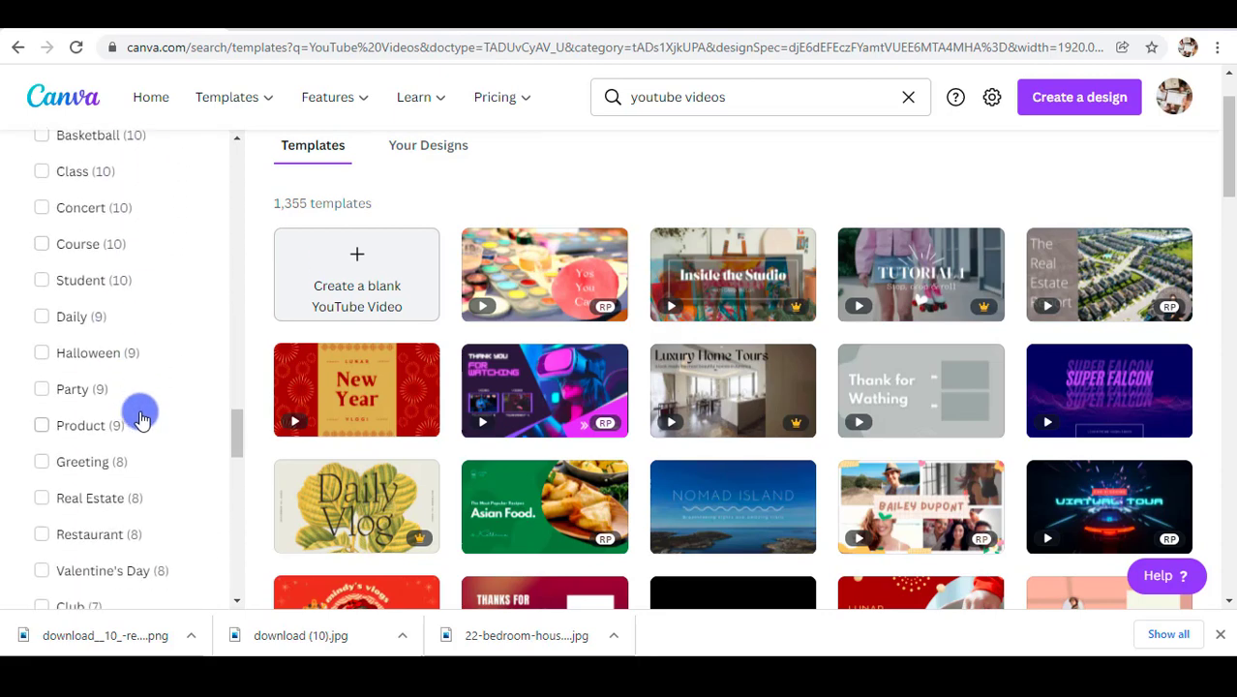
pyautogui.click(68, 510)
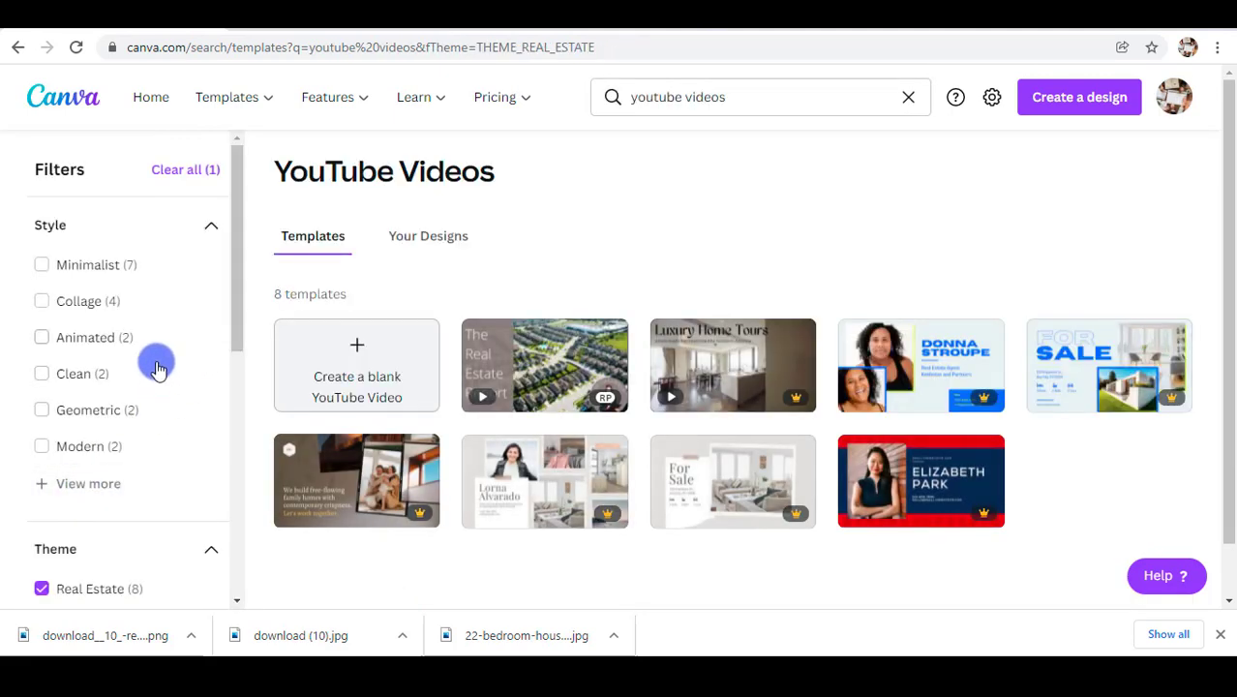
# Step: Try the Minimalist and Geometric style filters one at a time on the Real Estate templates, clearing each one
pyautogui.click(43, 265)
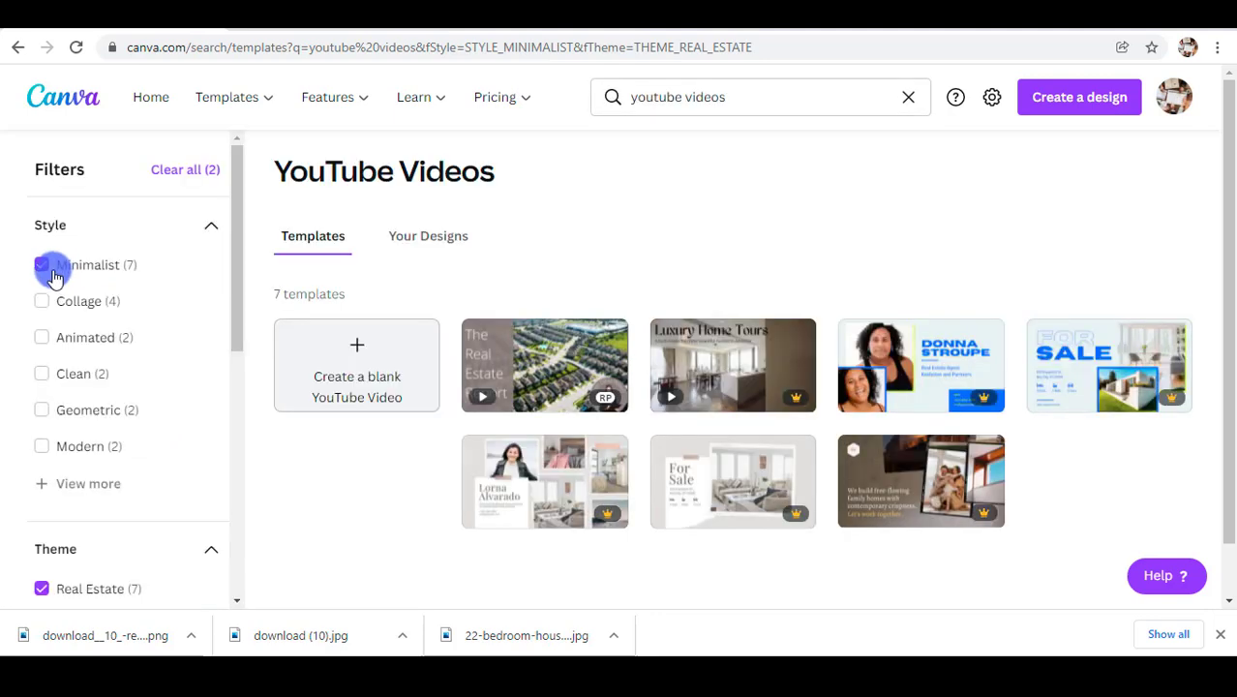
pyautogui.click(47, 269)
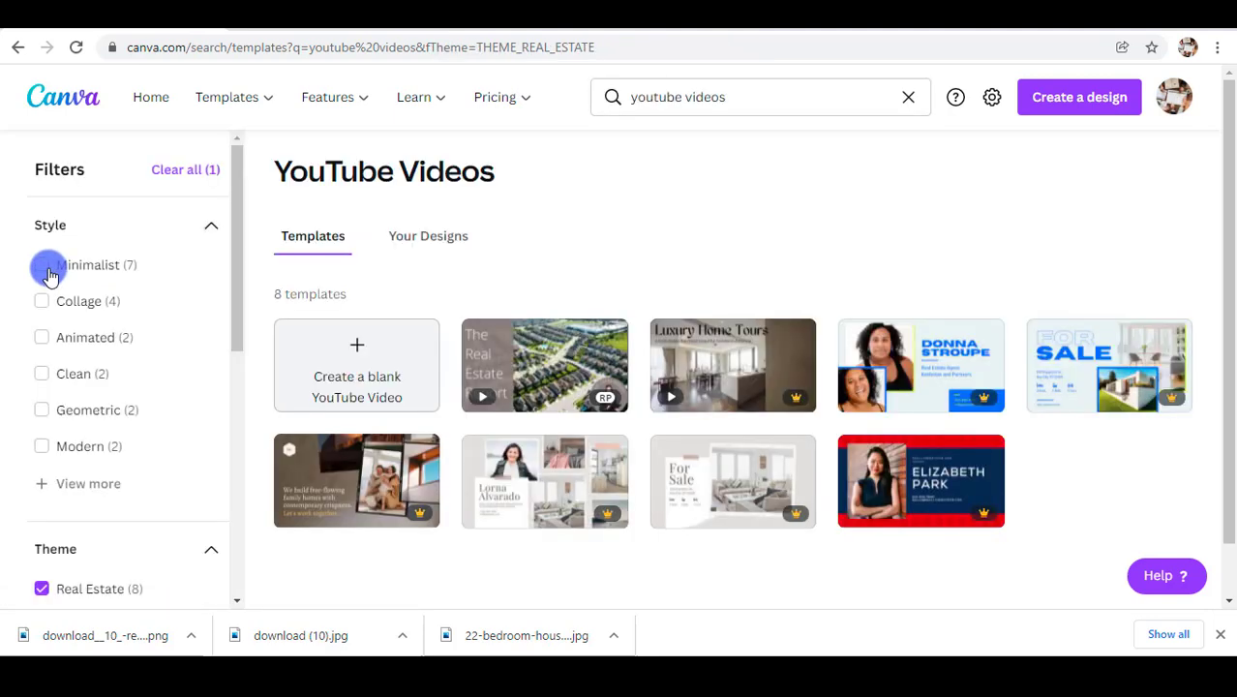
pyautogui.scroll(-1, 53, 281)
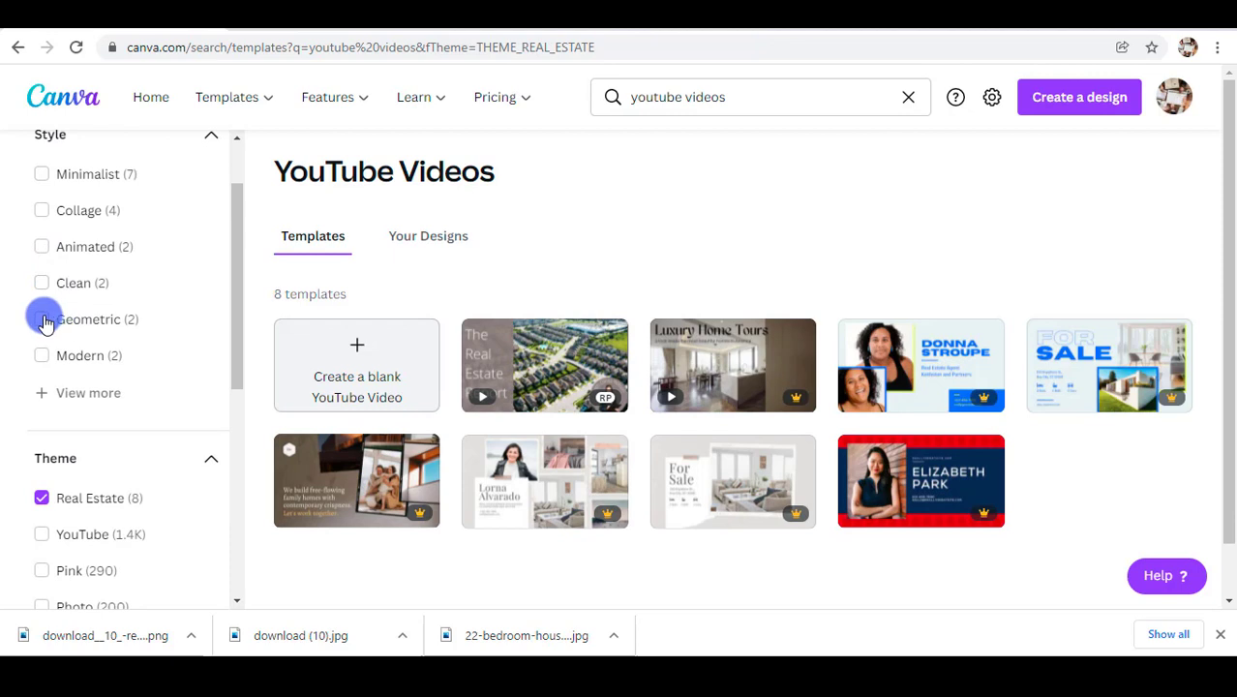
pyautogui.click(44, 320)
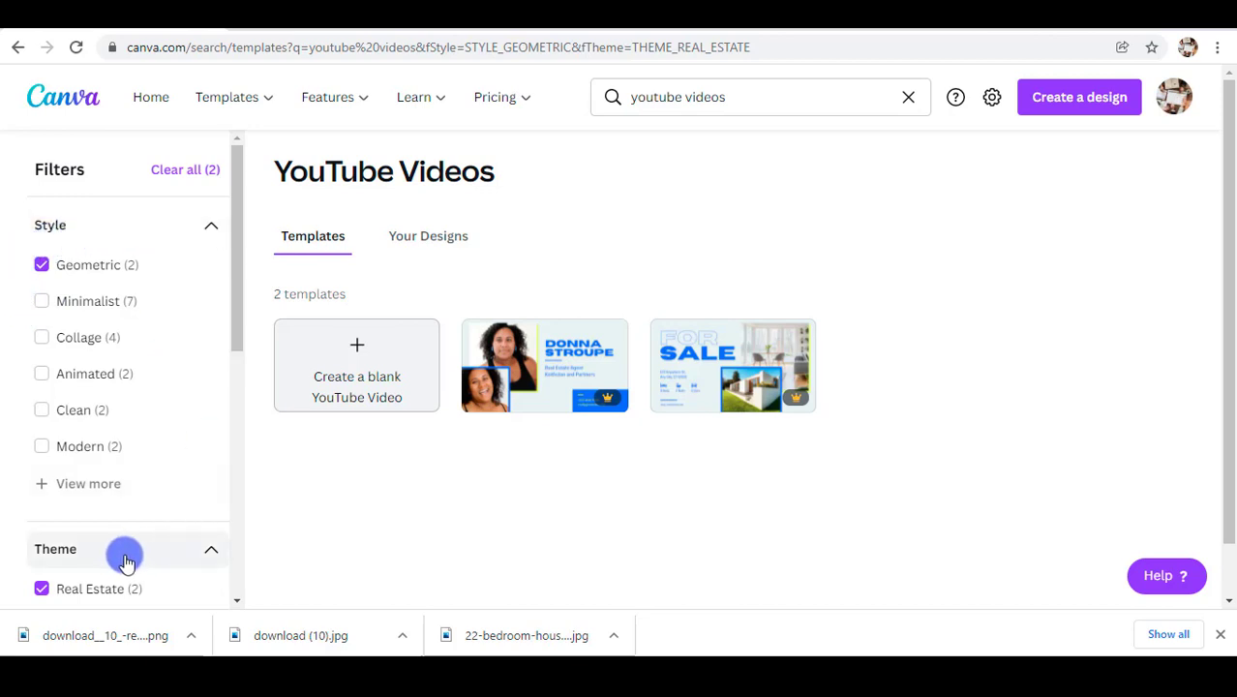
pyautogui.moveTo(751, 387)
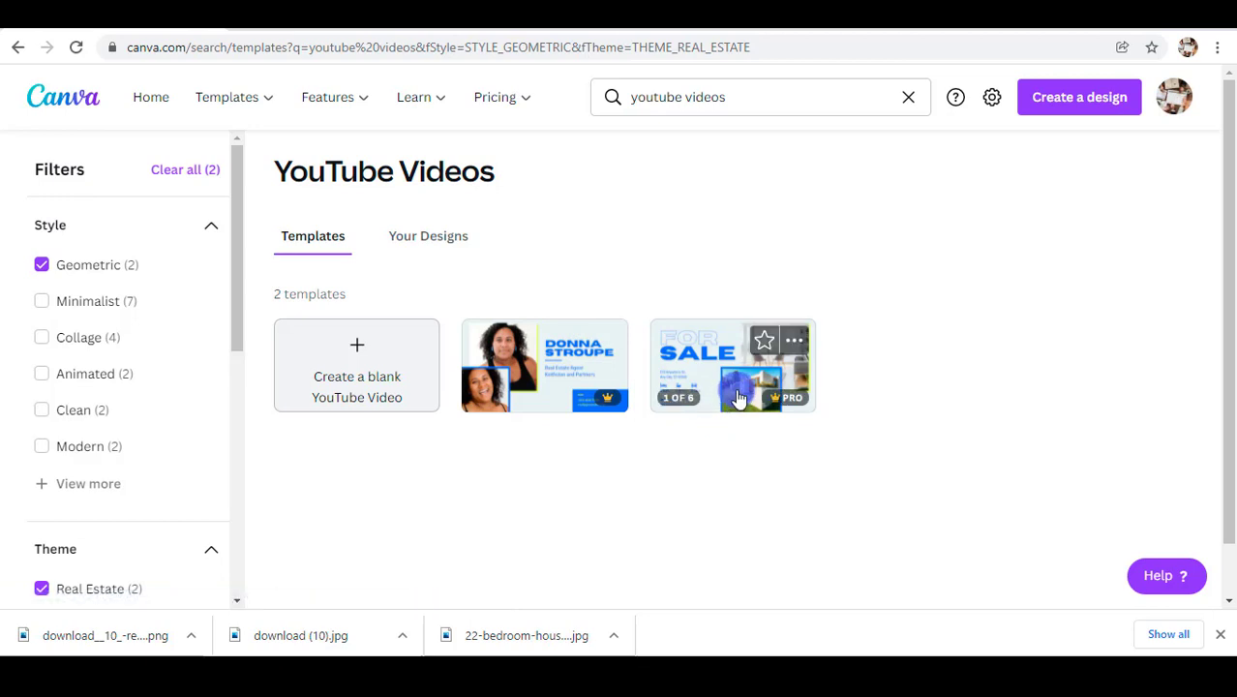
pyautogui.click(42, 267)
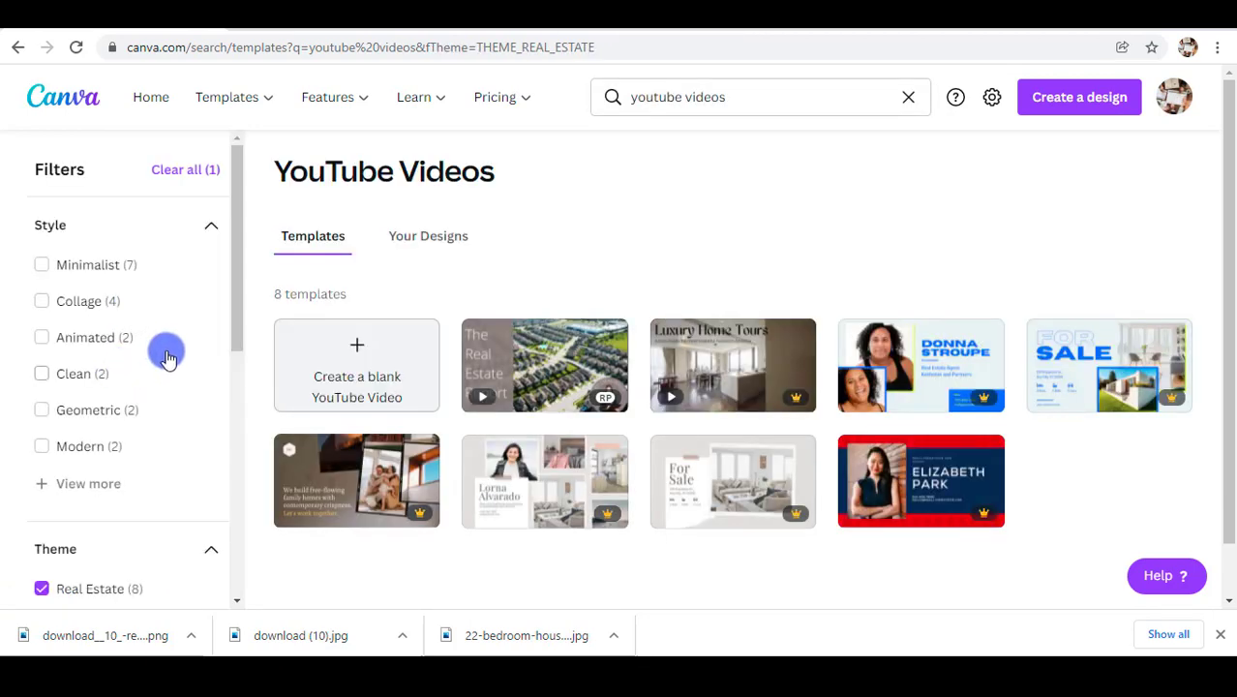
pyautogui.scroll(-1, 430, 390)
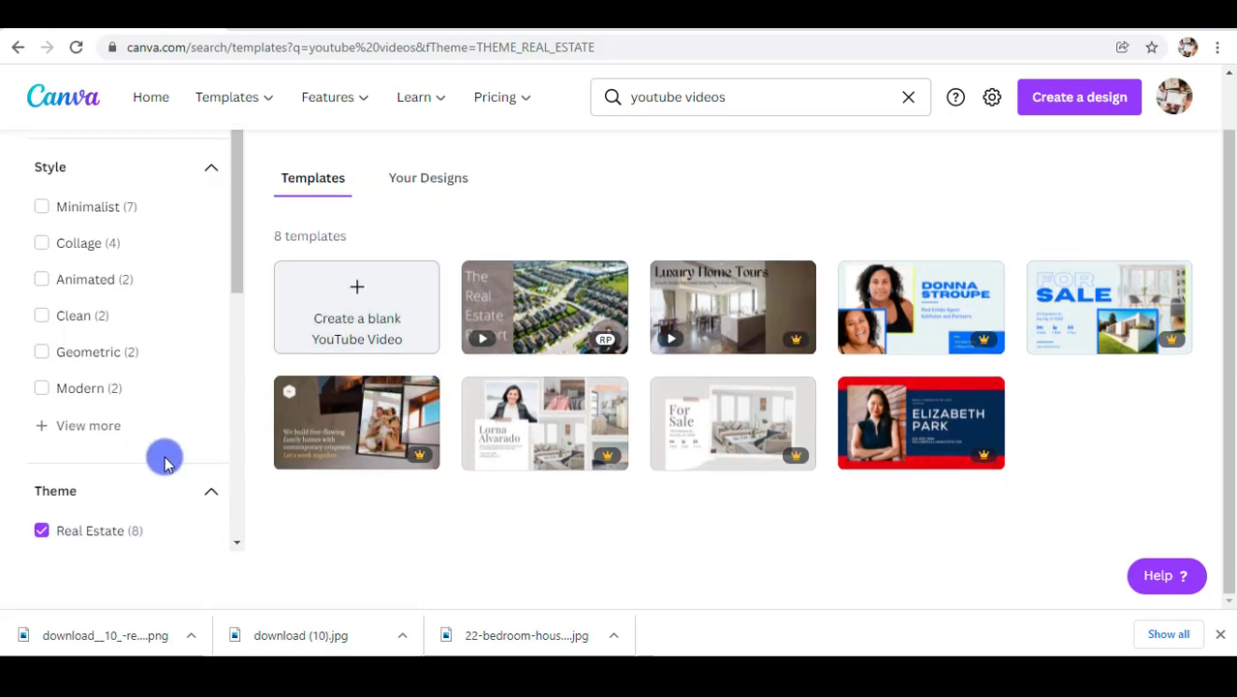
pyautogui.scroll(-1, 145, 460)
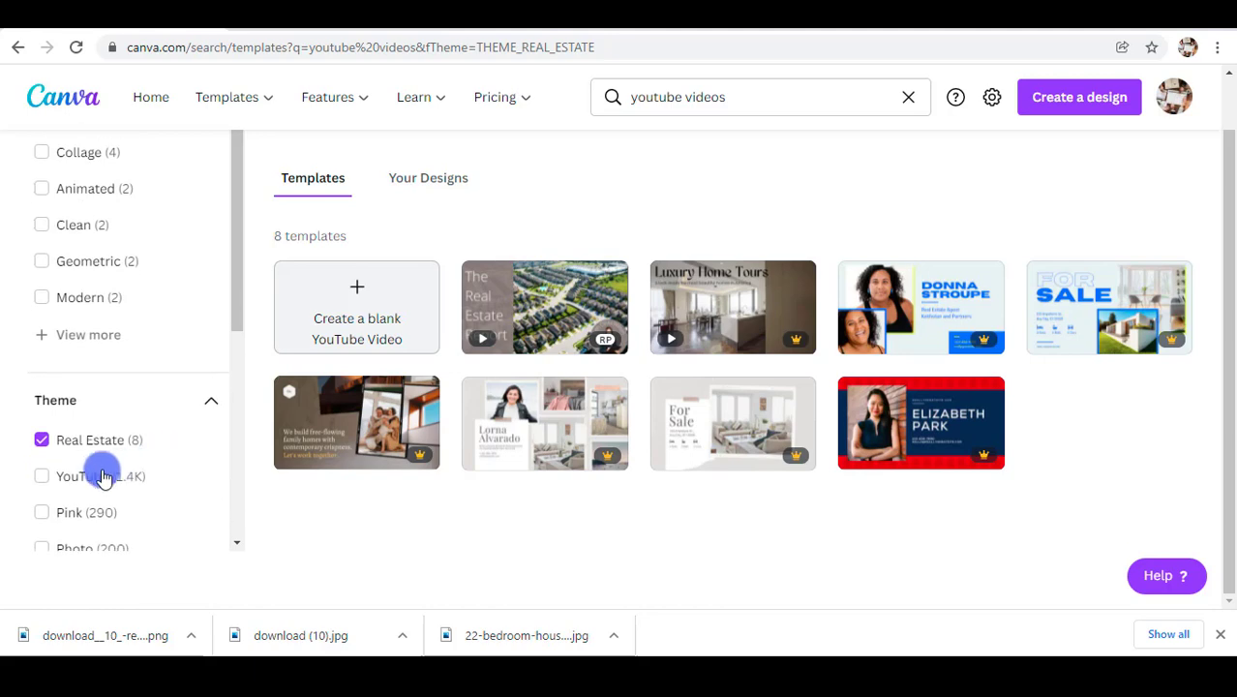
# Step: Clear the Real Estate theme filter and start a design from the Super Falcon video template, playing its preview once
pyautogui.click(42, 441)
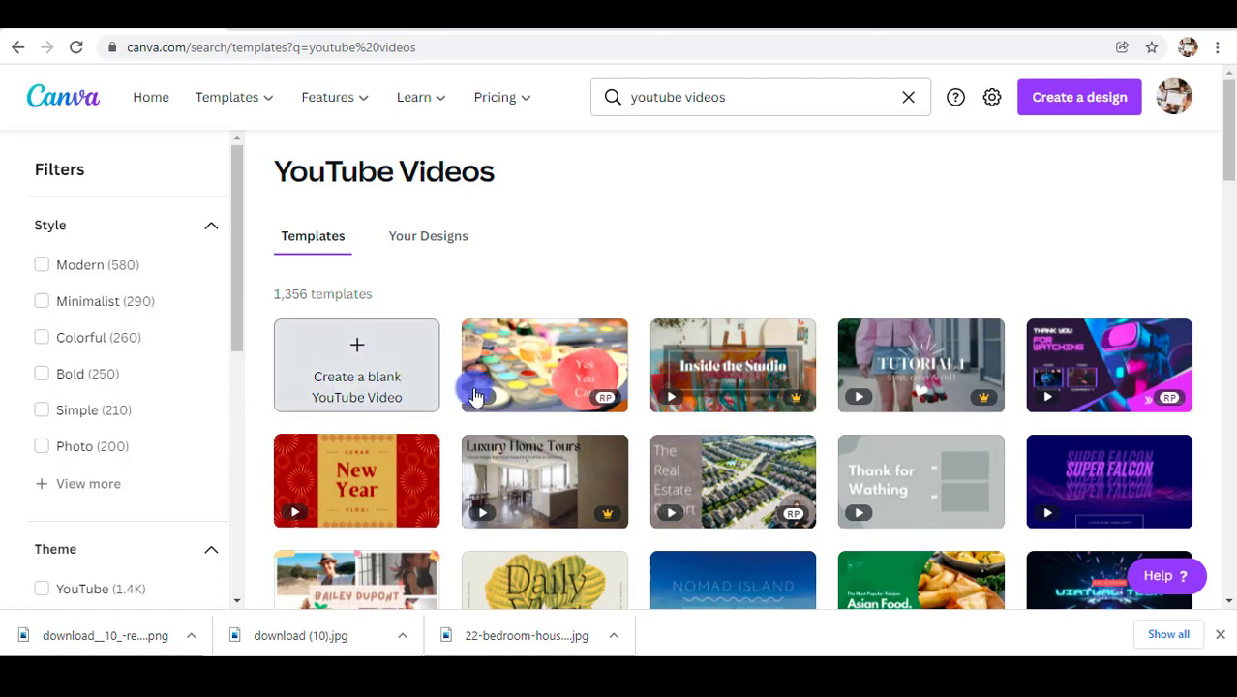
pyautogui.scroll(-1, 484, 392)
pyautogui.scroll(-1, 474, 395)
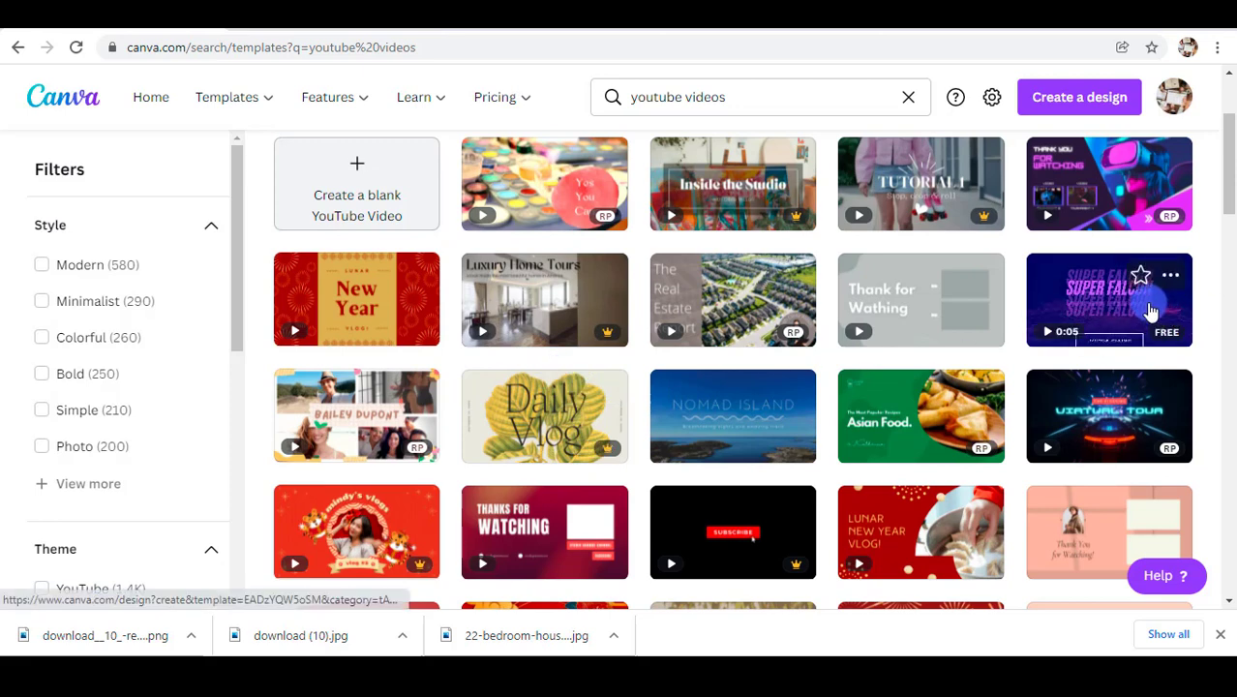
pyautogui.click(1101, 299)
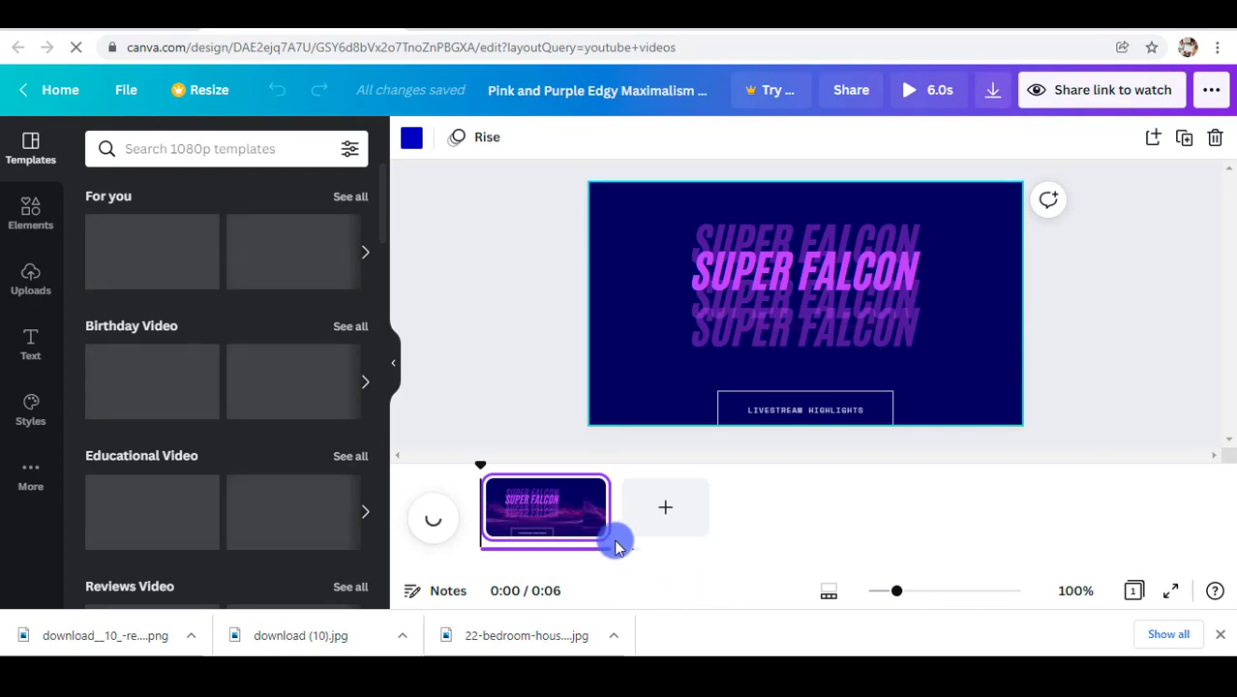
pyautogui.click(1137, 315)
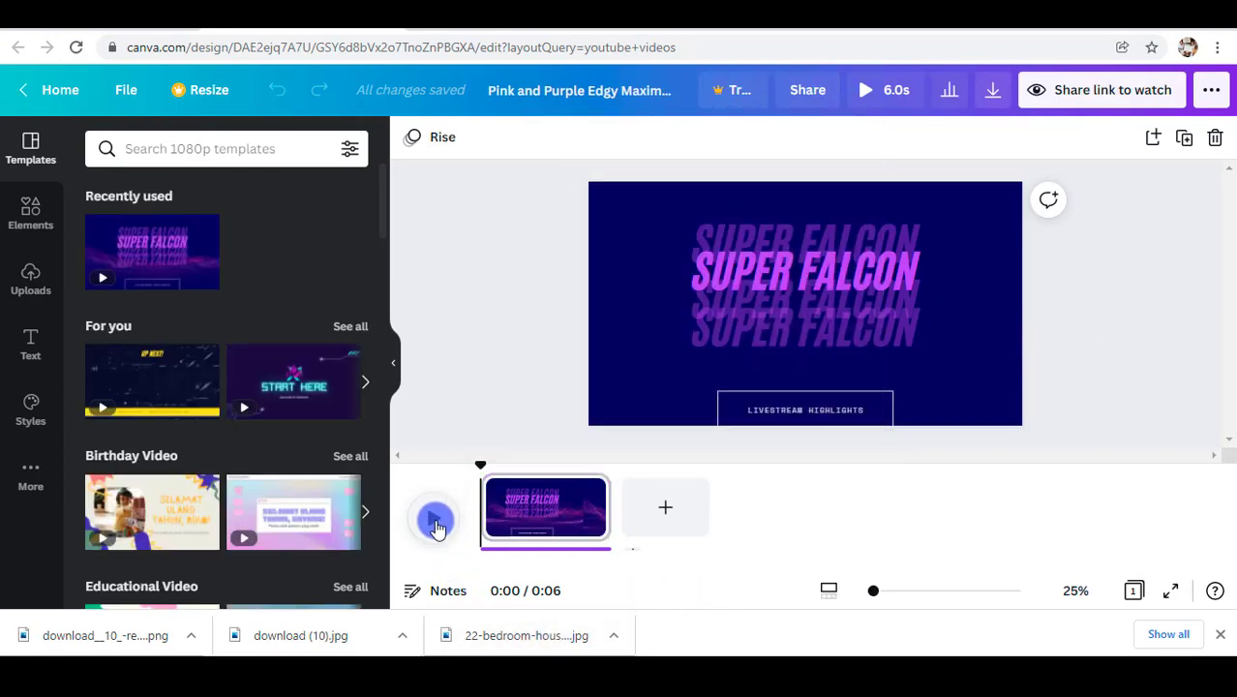
pyautogui.click(435, 522)
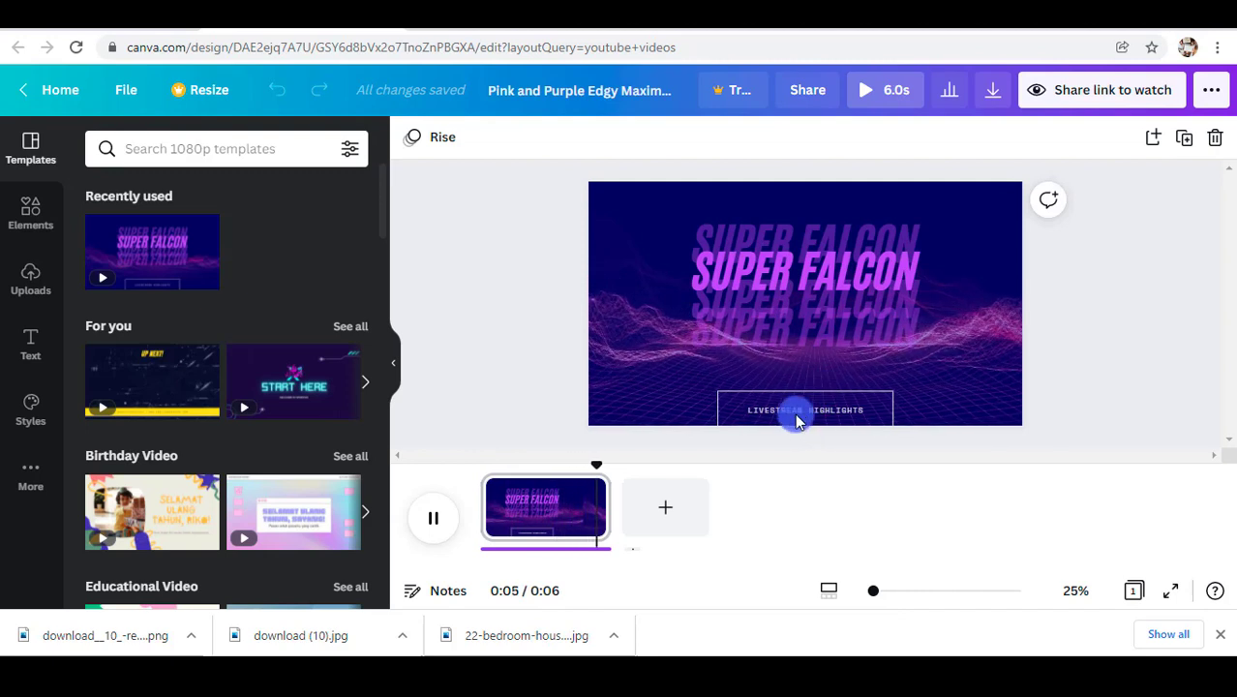
# Step: Replace the bright SUPER FALCON title text with "CARA MEMILIH PROPERTY"
pyautogui.click(793, 263)
pyautogui.click(792, 262)
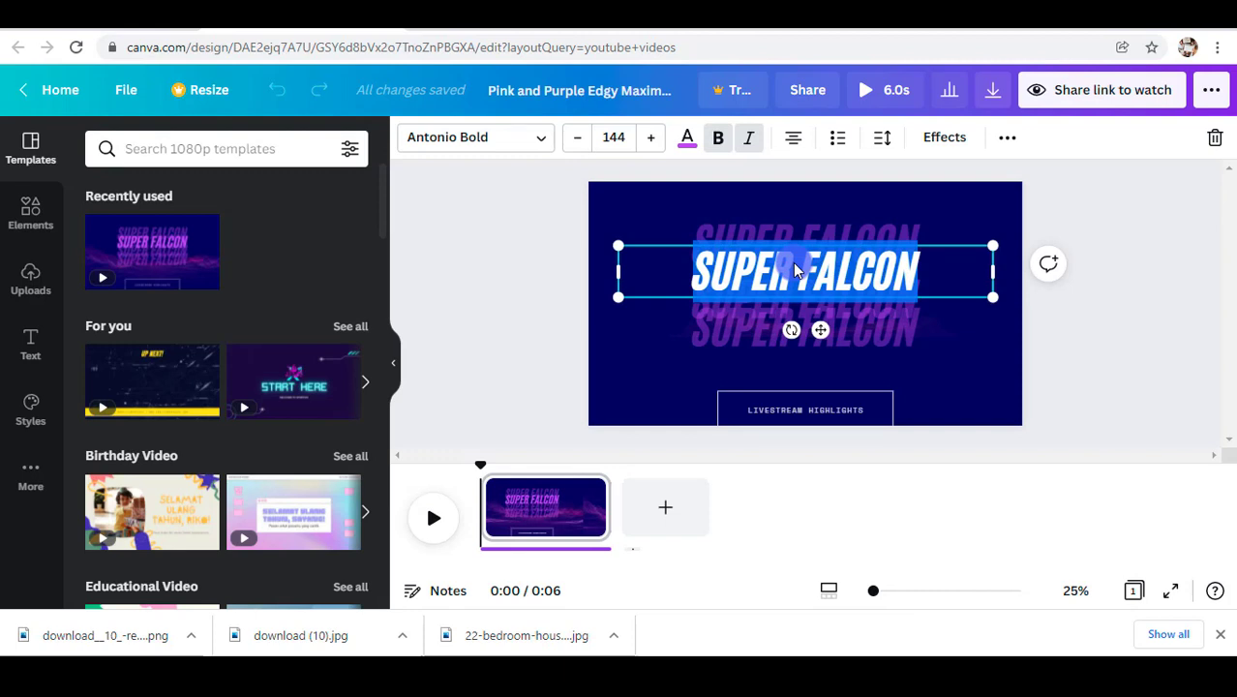
pyautogui.write('CAAREA')
pyautogui.press('BackSpace')
pyautogui.press('BackSpace')
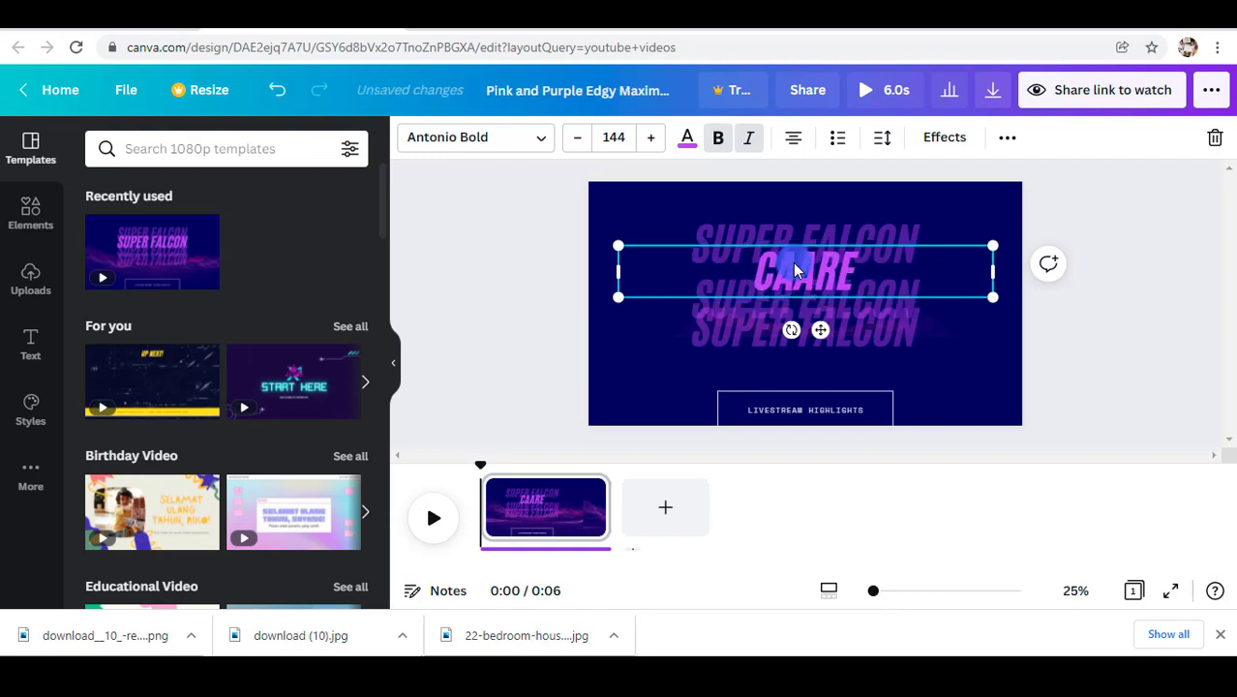
pyautogui.press('BackSpace')
pyautogui.press('BackSpace')
pyautogui.write('RA MEMOI')
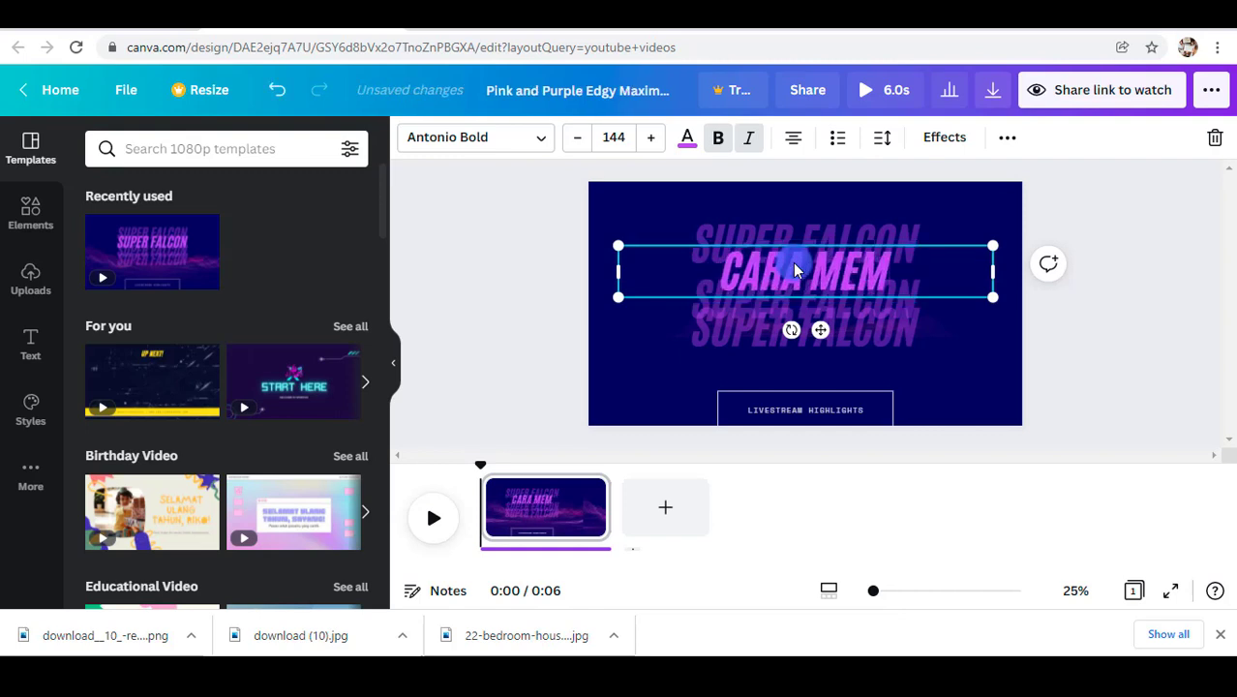
pyautogui.press('BackSpace')
pyautogui.press('BackSpace')
pyautogui.write('ILIH')
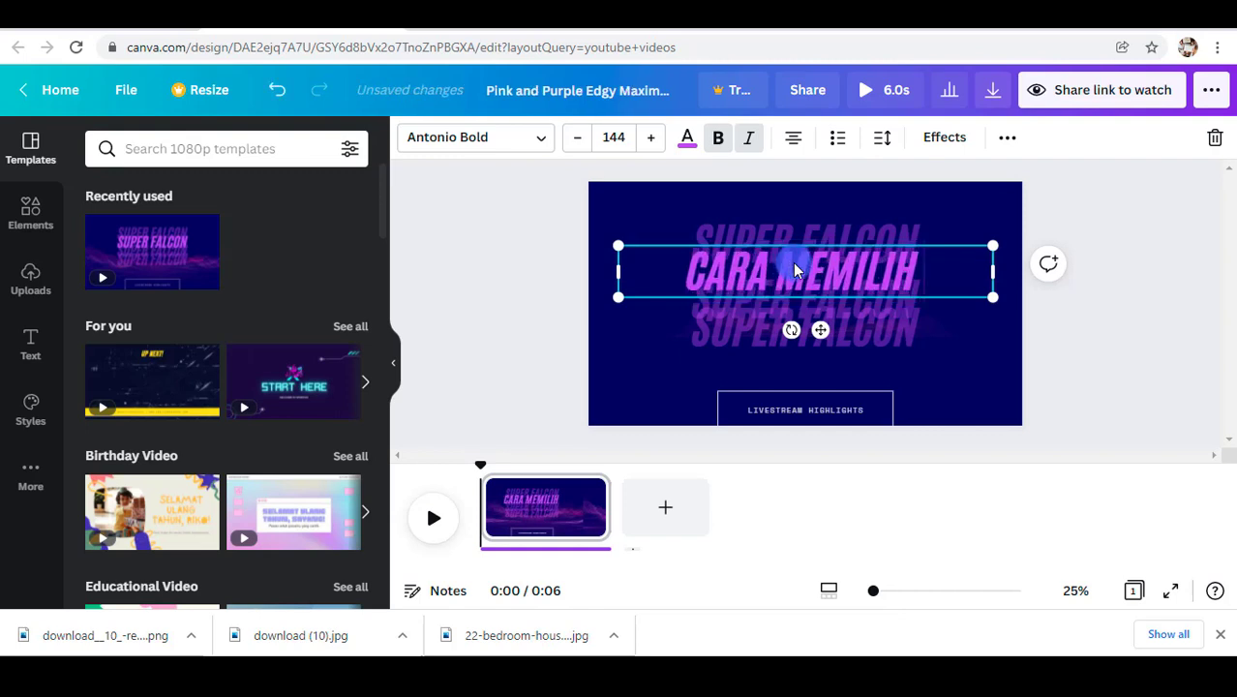
pyautogui.write(' PROPERTY')
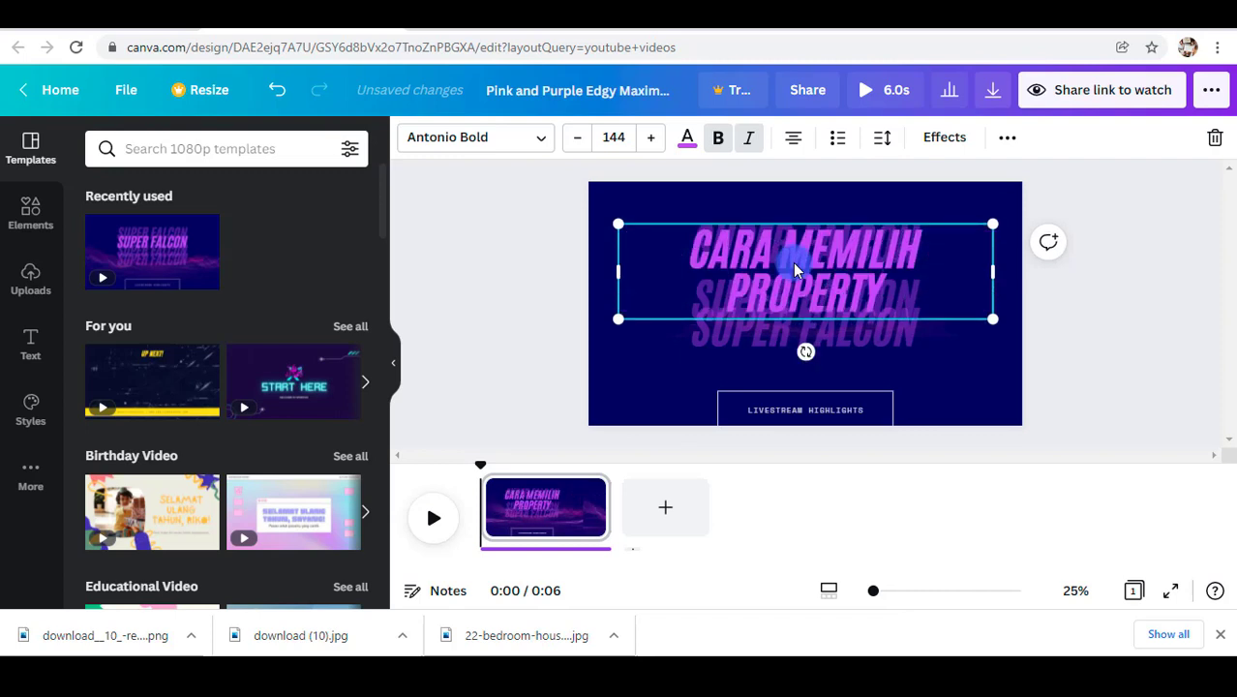
# Step: Delete the two faded SUPER FALCON lines below the top one and move the bright title down beneath the remaining faded line
pyautogui.click(880, 338)
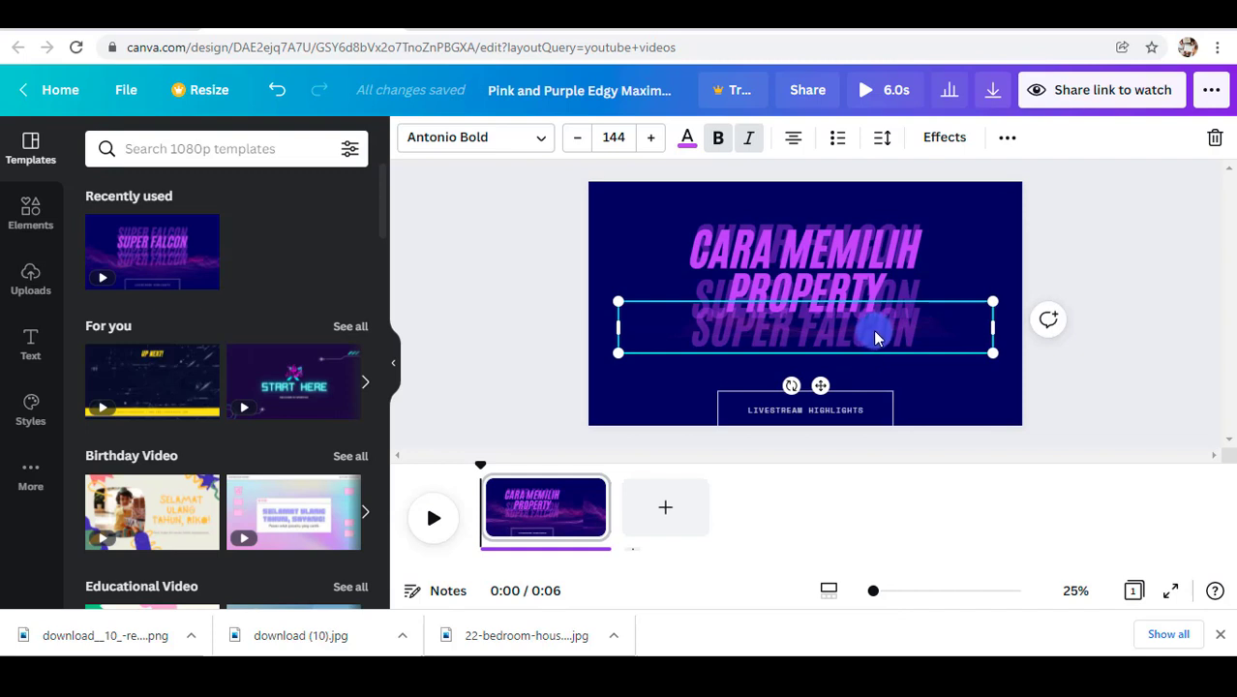
pyautogui.press('Delete')
pyautogui.click(889, 314)
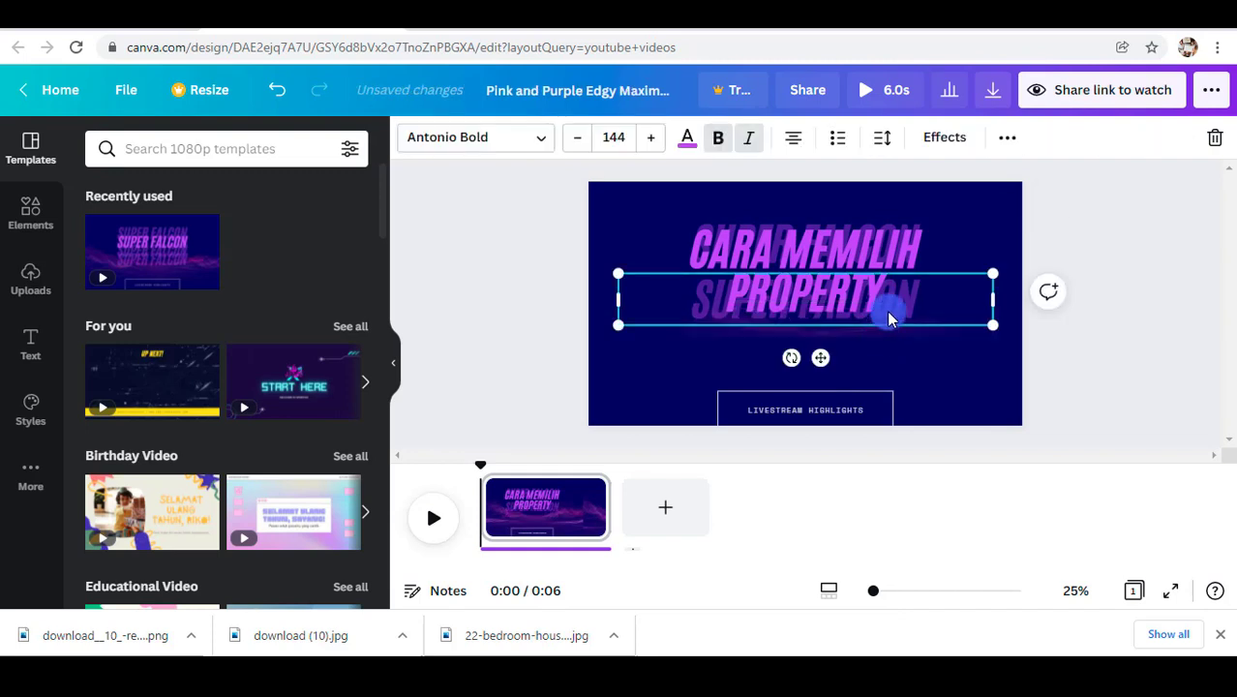
pyautogui.press('Delete')
pyautogui.moveTo(849, 269); pyautogui.dragTo(843, 326)
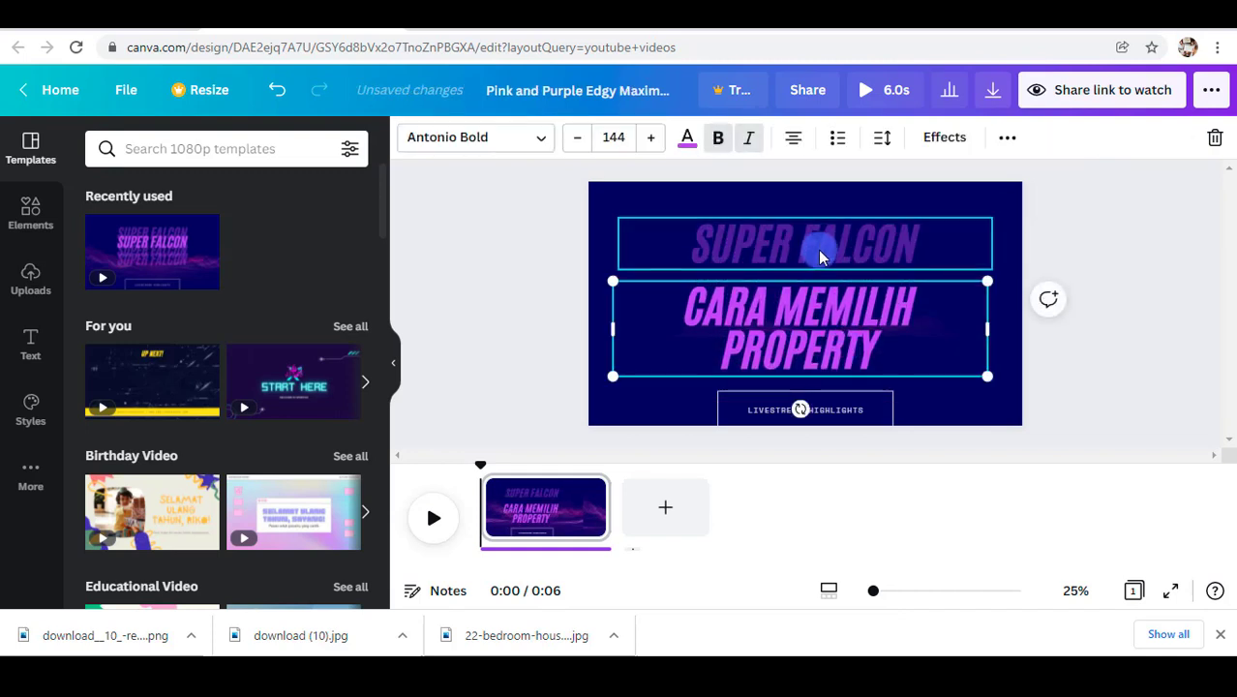
# Step: Replace the remaining faded SUPER FALCON line with a copy of the title text and move it behind the bright title
pyautogui.tripleClick(802, 334)
pyautogui.hotkey('ctrl', 'c')
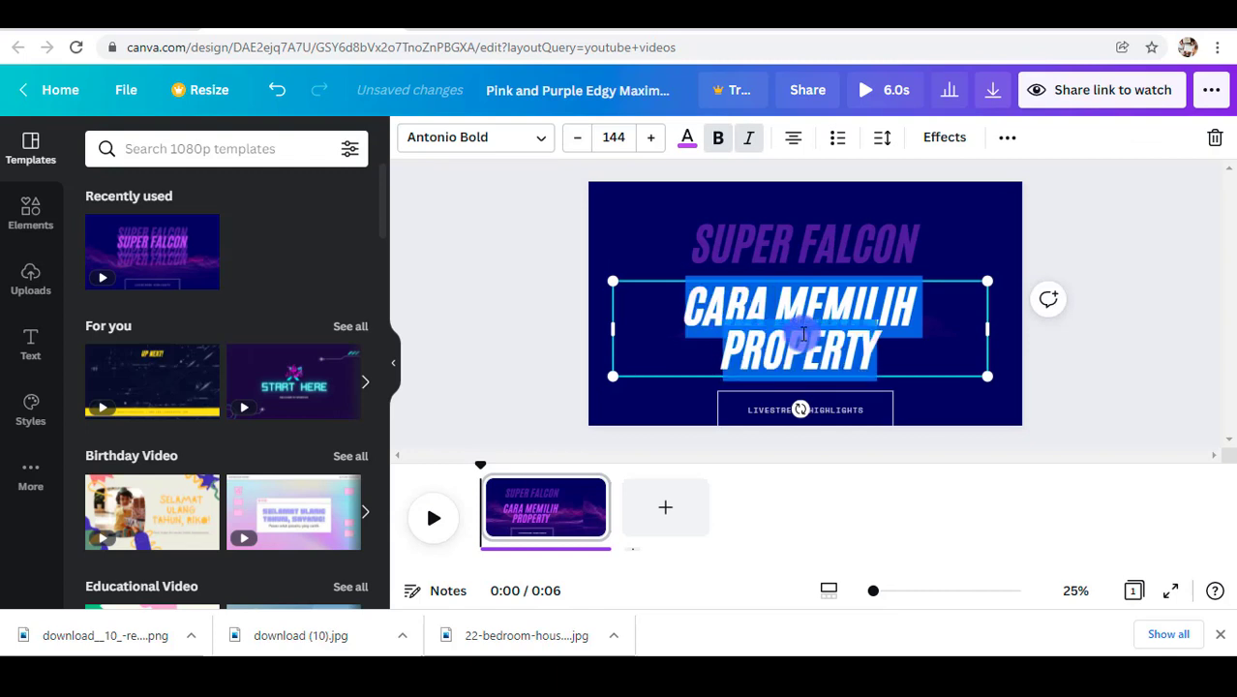
pyautogui.doubleClick(792, 253)
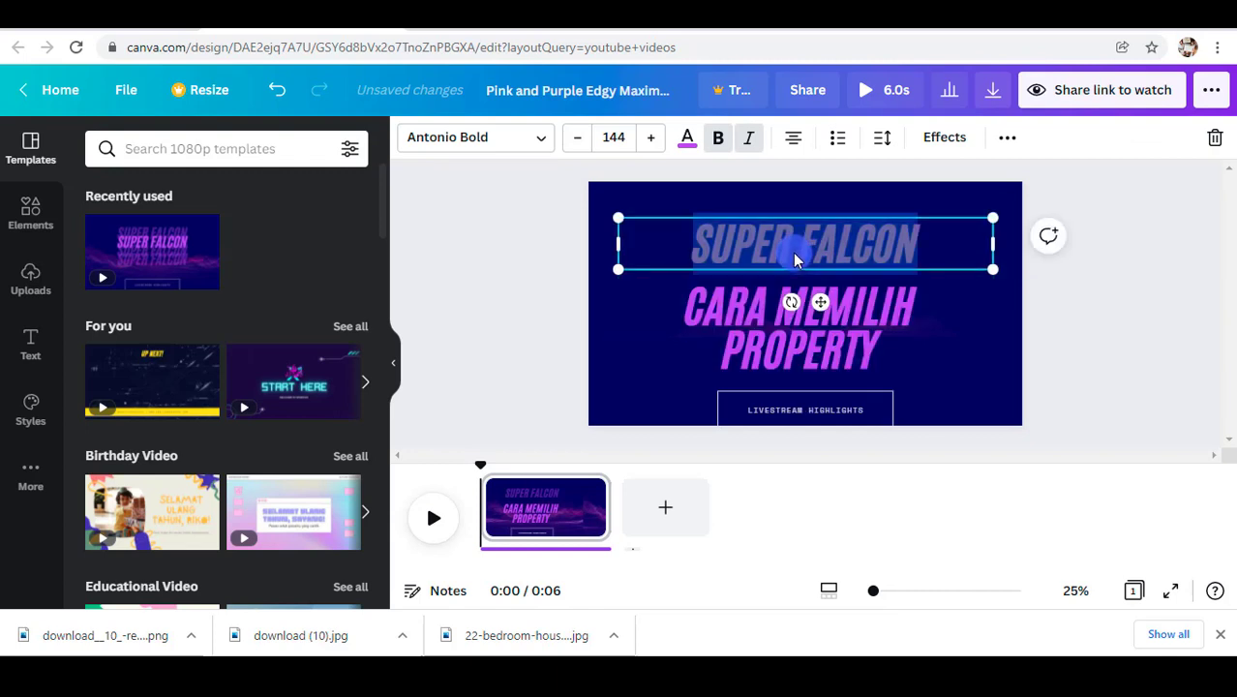
pyautogui.hotkey('ctrl', 'v')
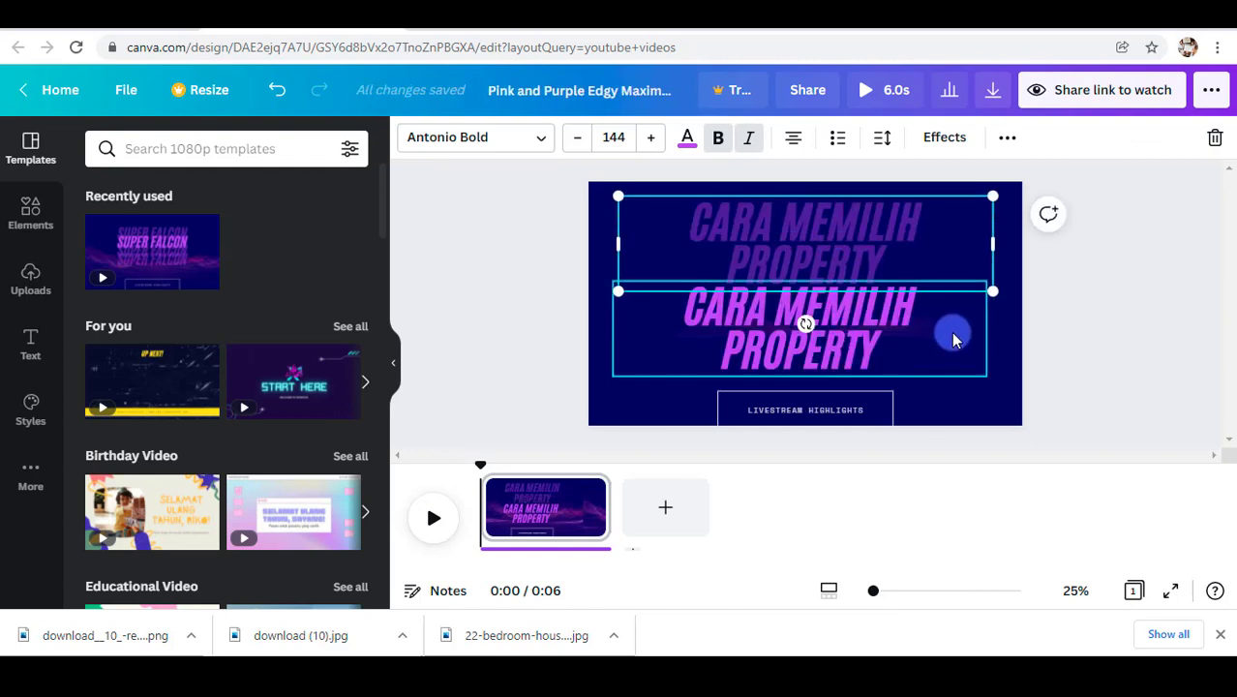
pyautogui.click(956, 334)
pyautogui.moveTo(853, 248); pyautogui.dragTo(834, 316)
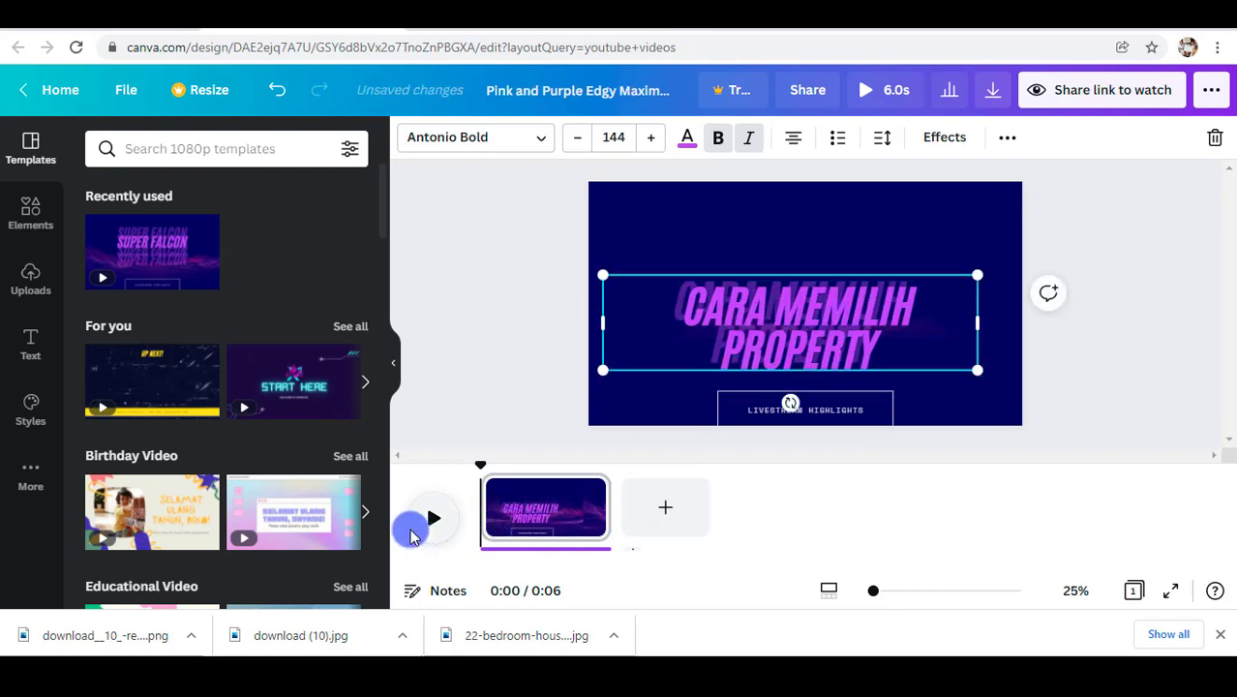
# Step: Play the page, then move the title and its faded copy up, overlapping them closely as a shadow effect
pyautogui.click(410, 535)
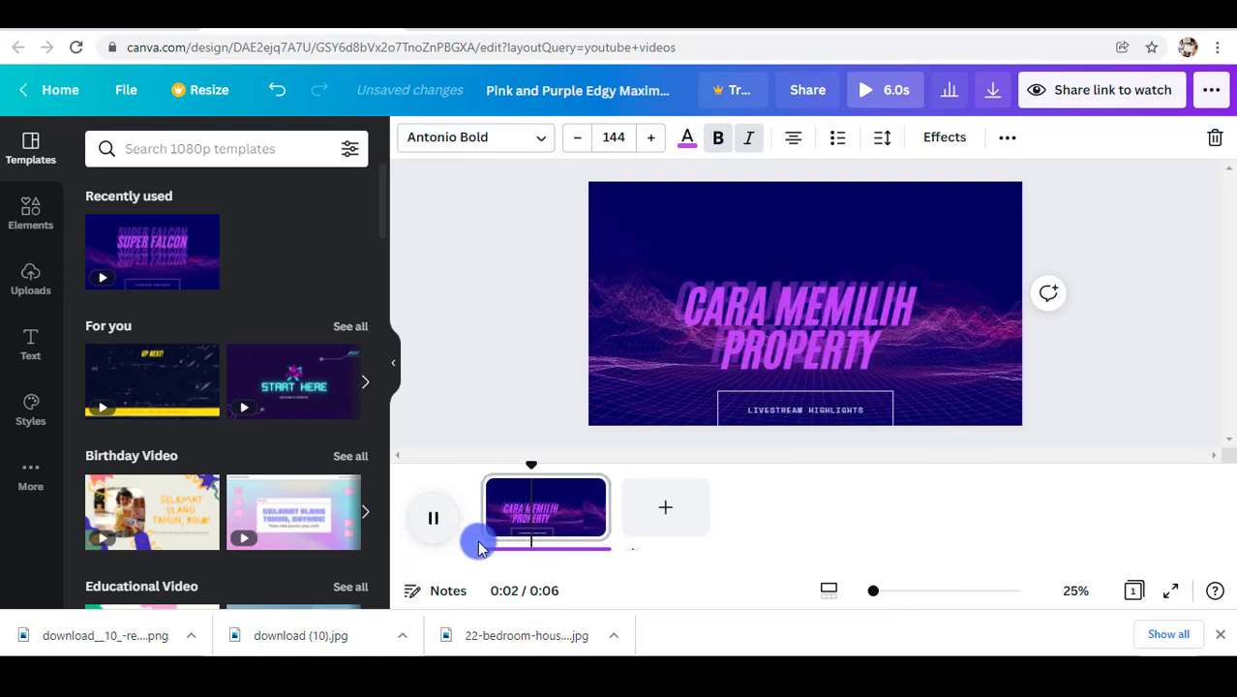
pyautogui.click(820, 285)
pyautogui.click(1152, 286)
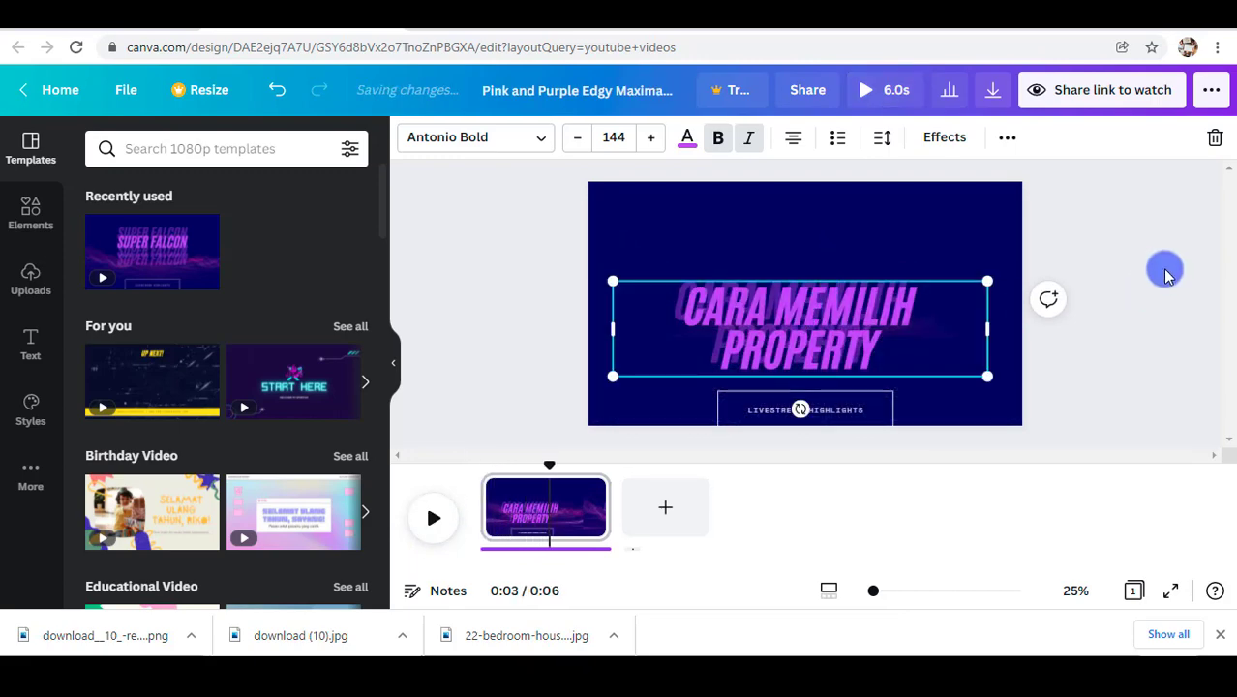
pyautogui.click(881, 311)
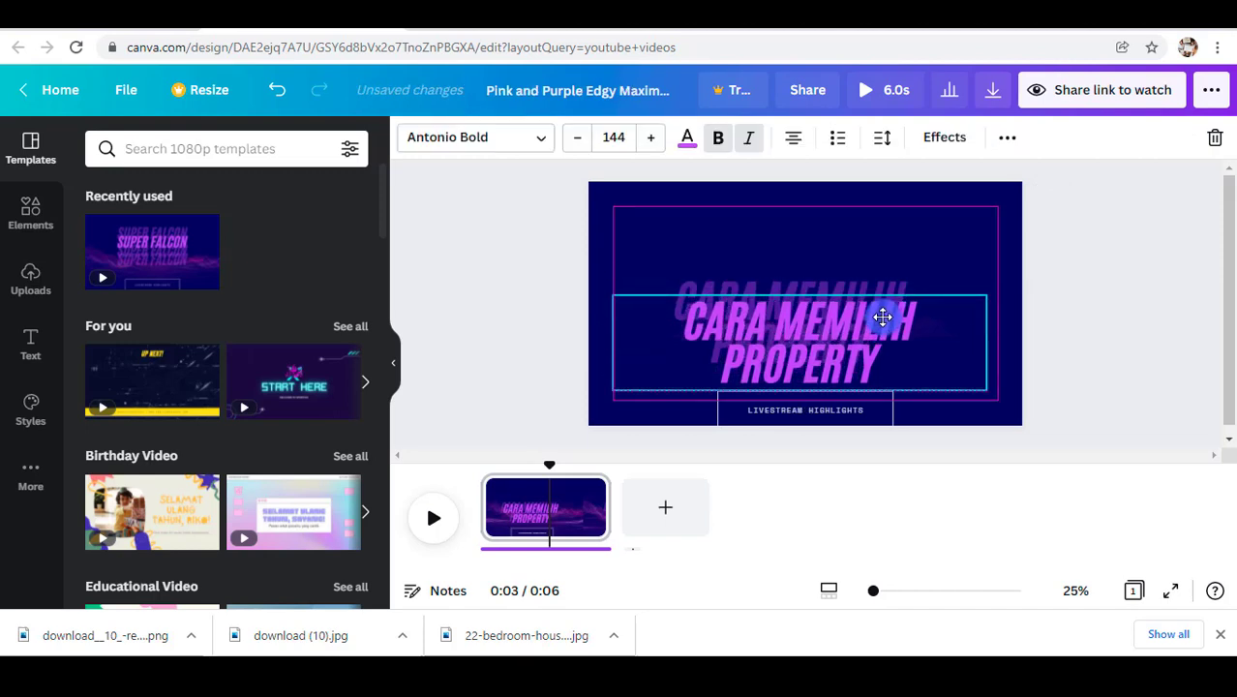
pyautogui.moveTo(827, 283); pyautogui.dragTo(831, 232)
pyautogui.click(1057, 286)
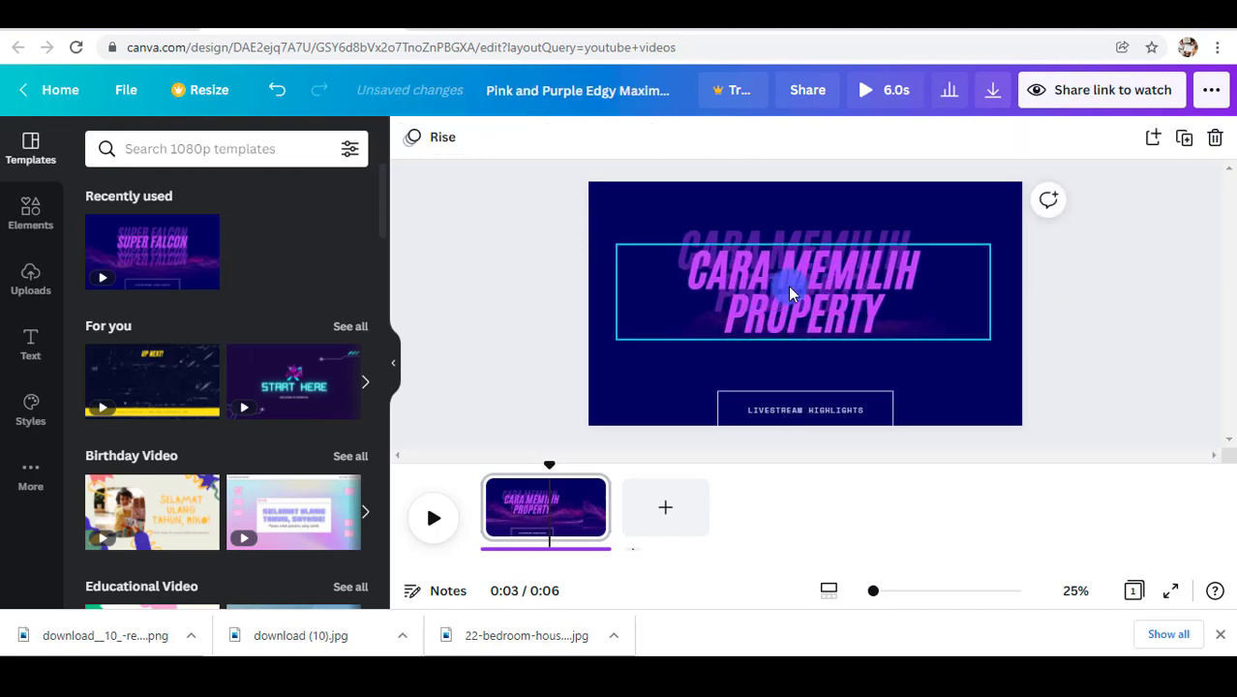
pyautogui.moveTo(787, 284); pyautogui.dragTo(775, 272)
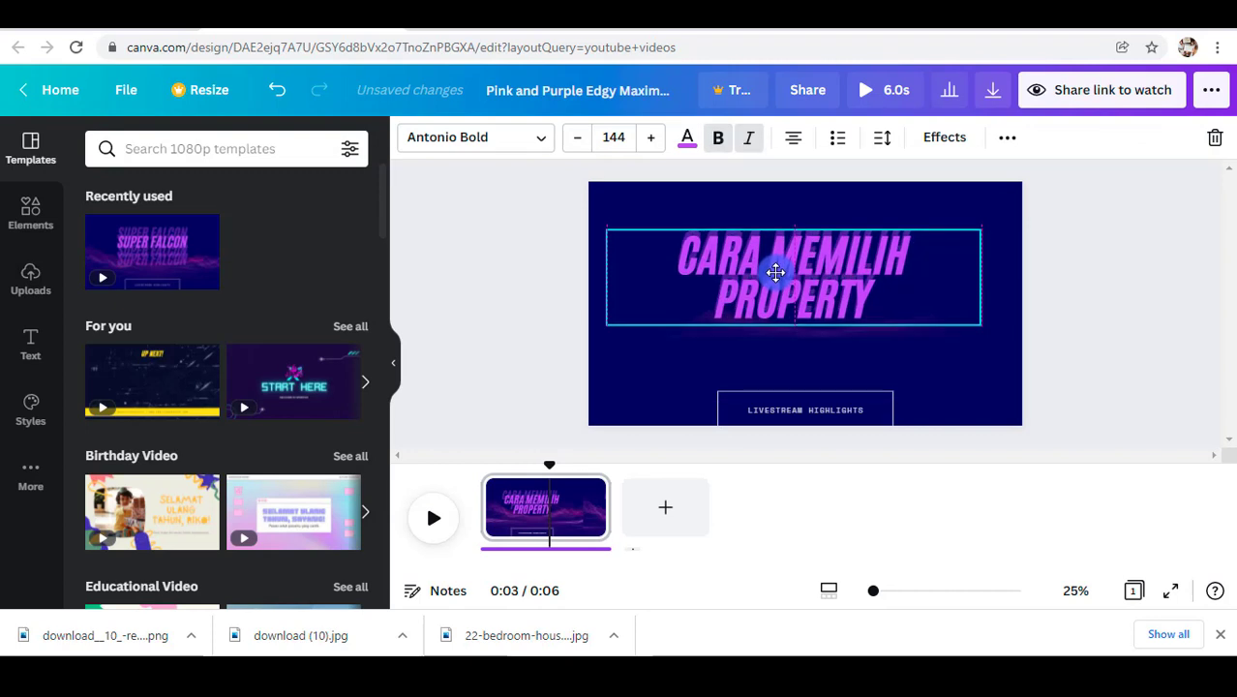
pyautogui.click(1147, 274)
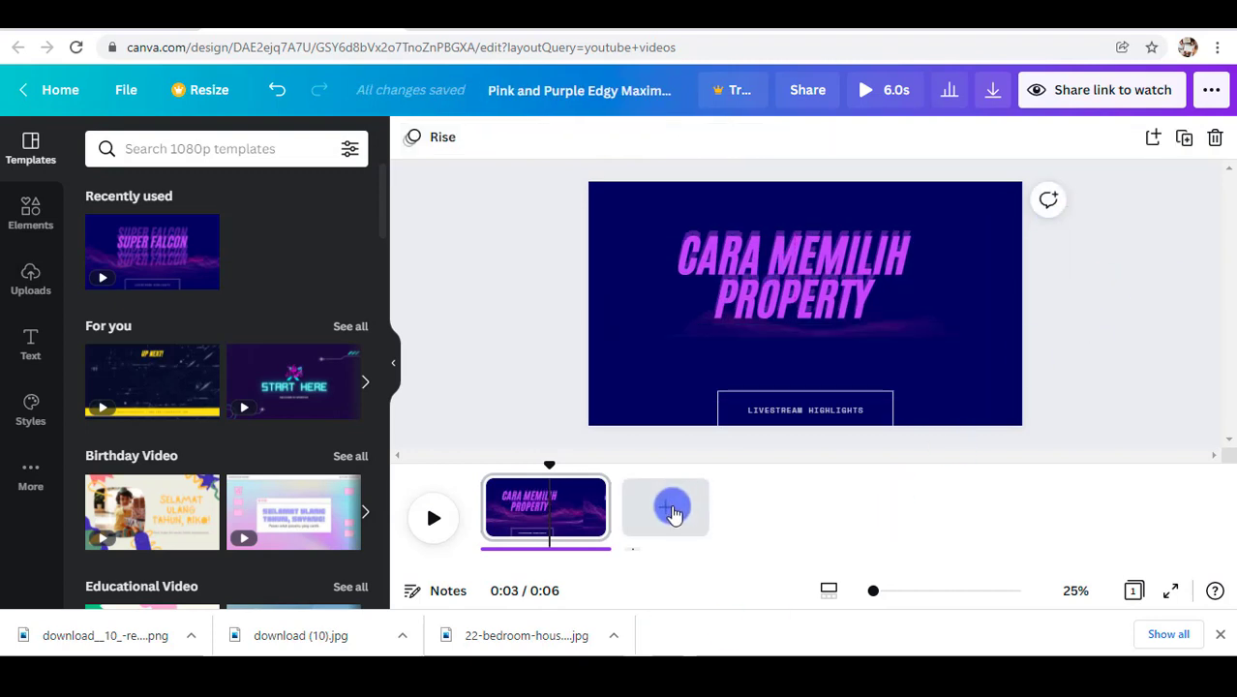
# Step: Add a blank second page and search the elements for "house", limiting the results to videos
pyautogui.click(668, 505)
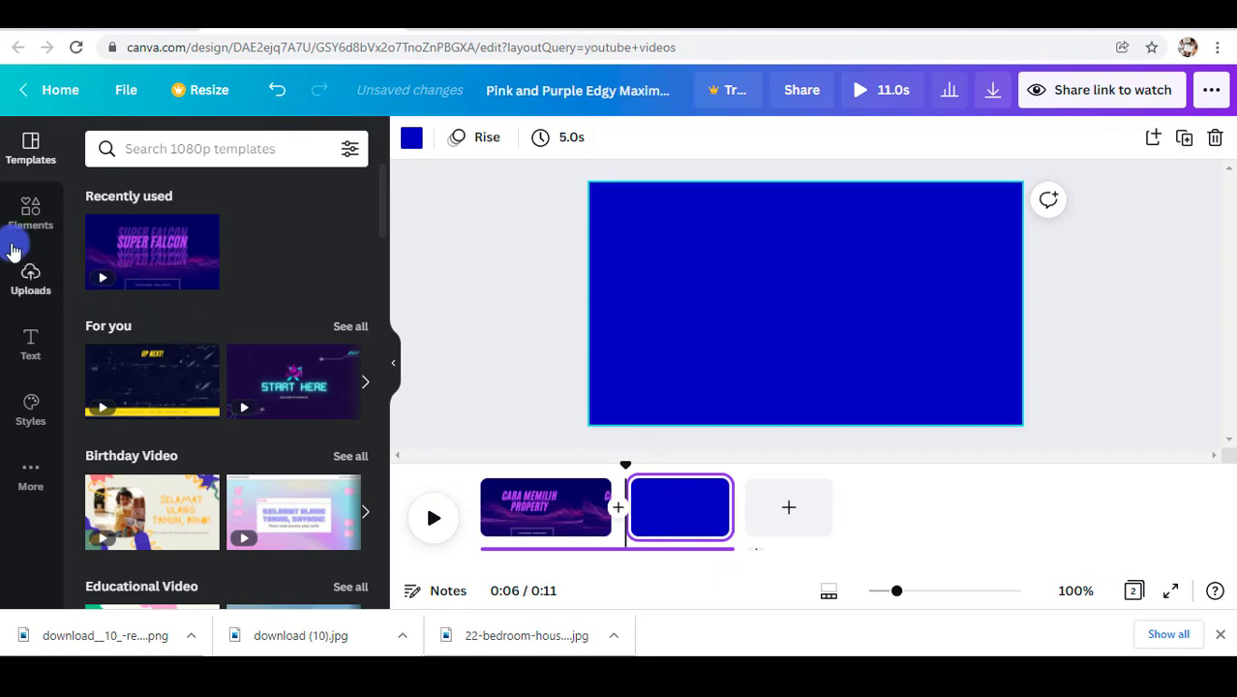
pyautogui.click(15, 221)
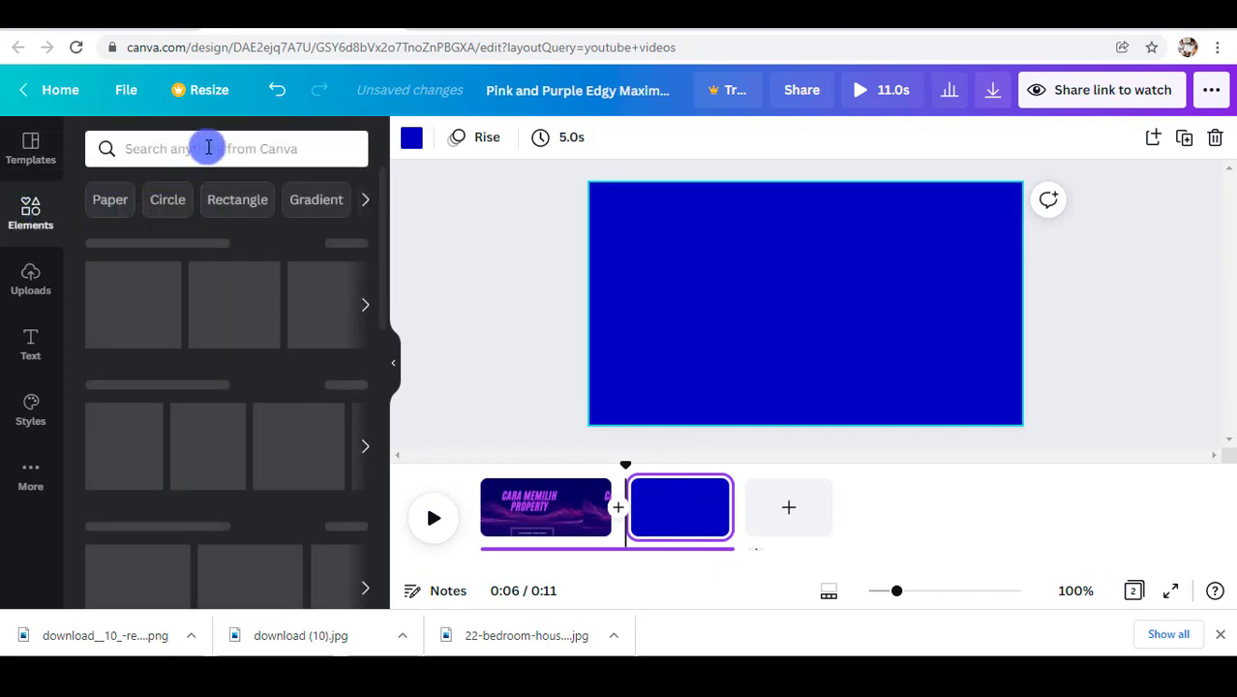
pyautogui.click(208, 147)
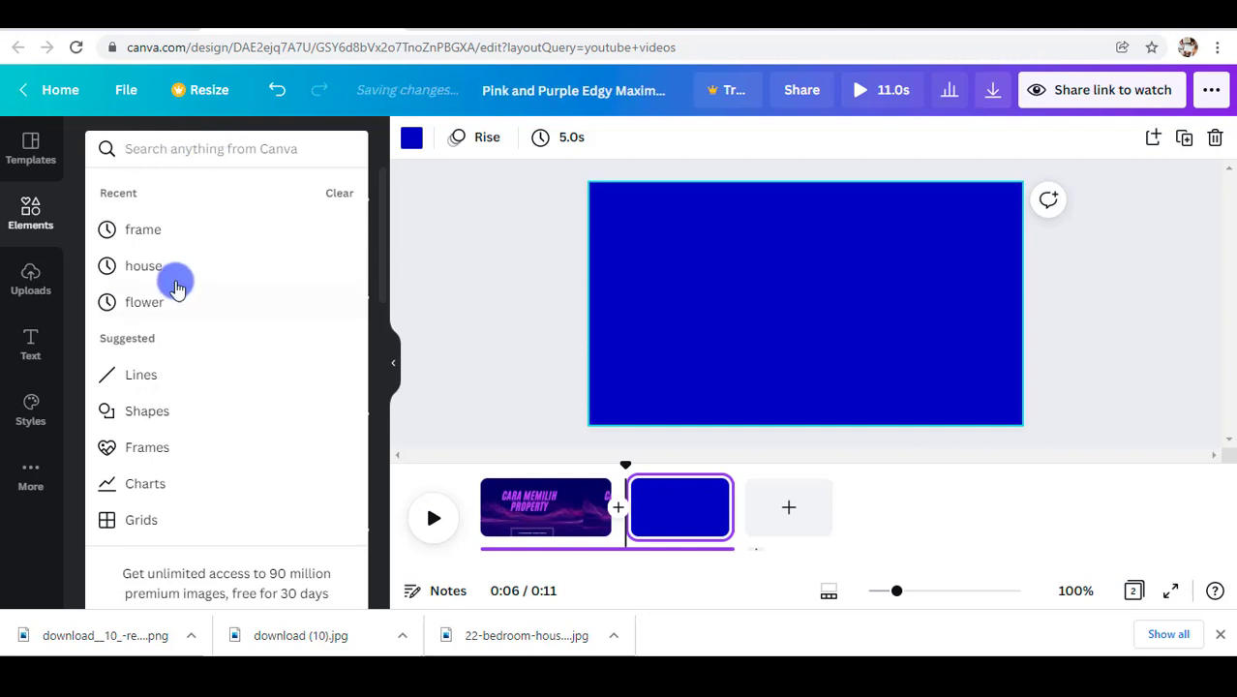
pyautogui.click(159, 266)
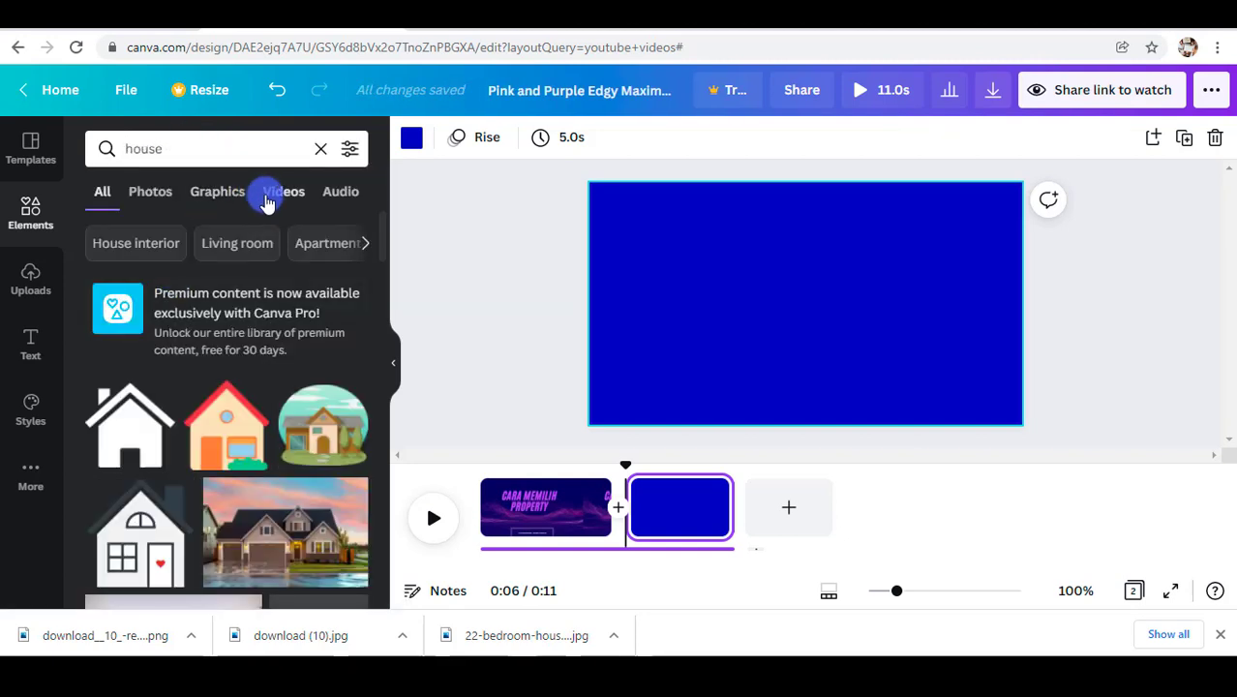
pyautogui.click(266, 193)
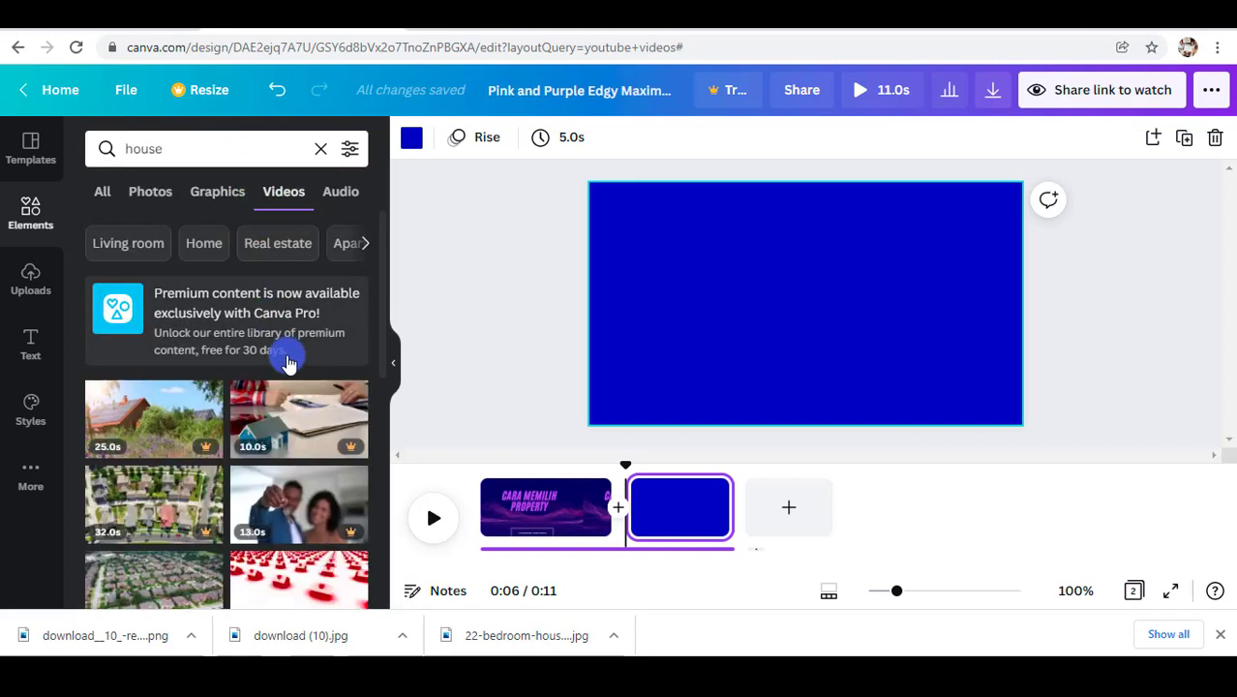
# Step: Add the free 32-second clip of houses beside a canal from the house video results to the second page
pyautogui.scroll(-8, 288, 361)
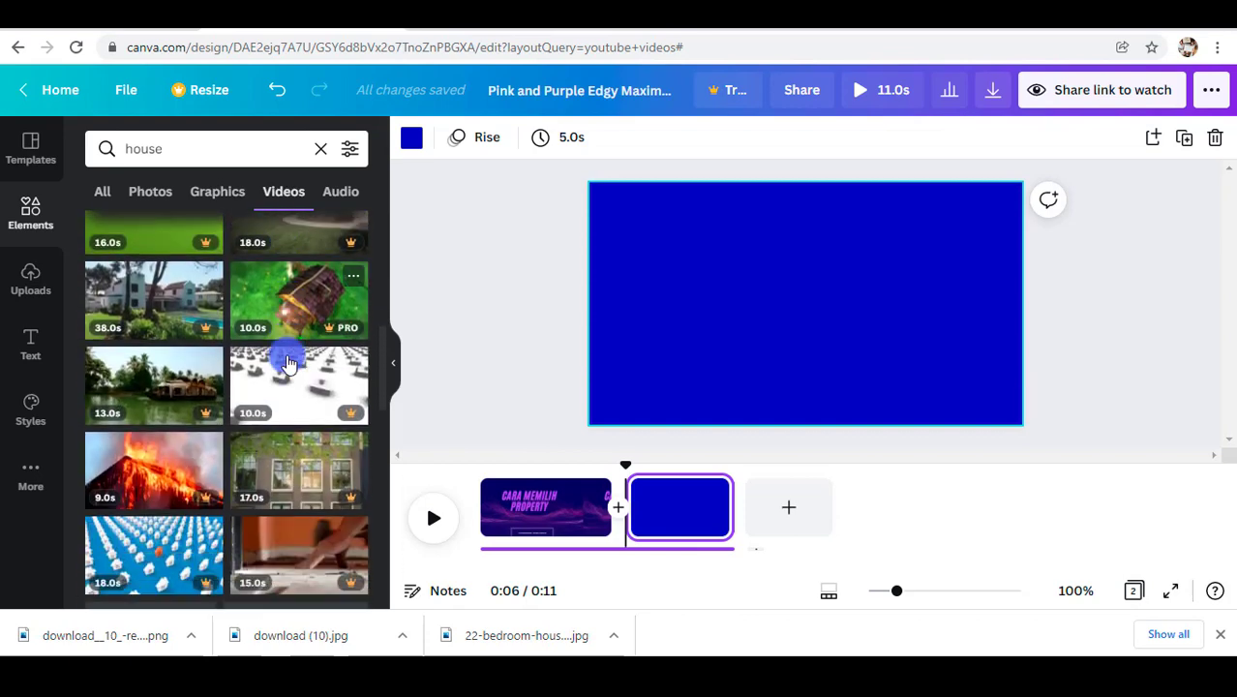
pyautogui.scroll(-10, 288, 361)
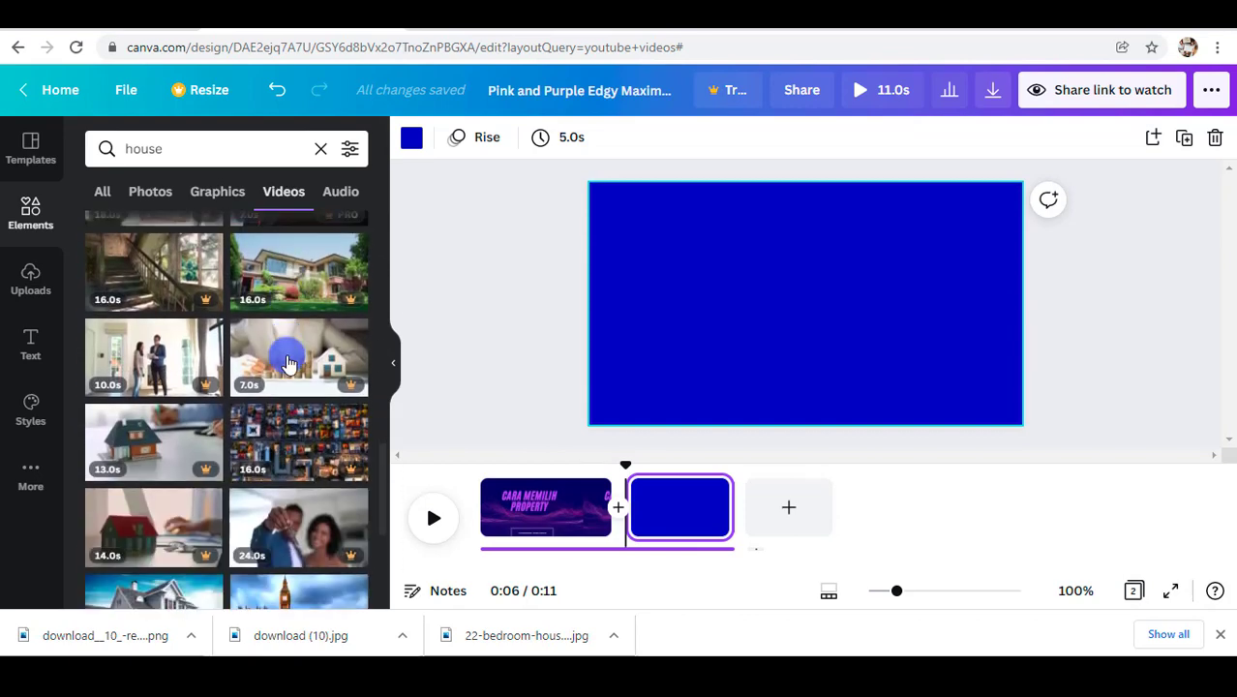
pyautogui.scroll(-2, 276, 290)
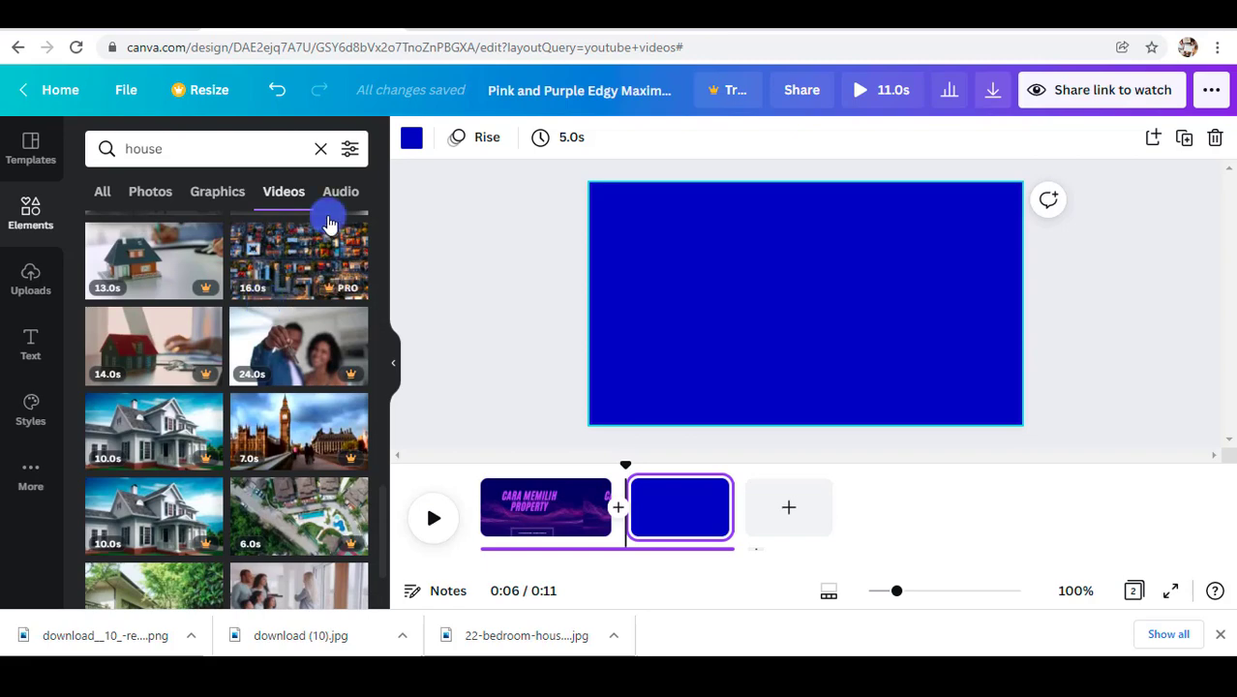
pyautogui.scroll(-5, 256, 291)
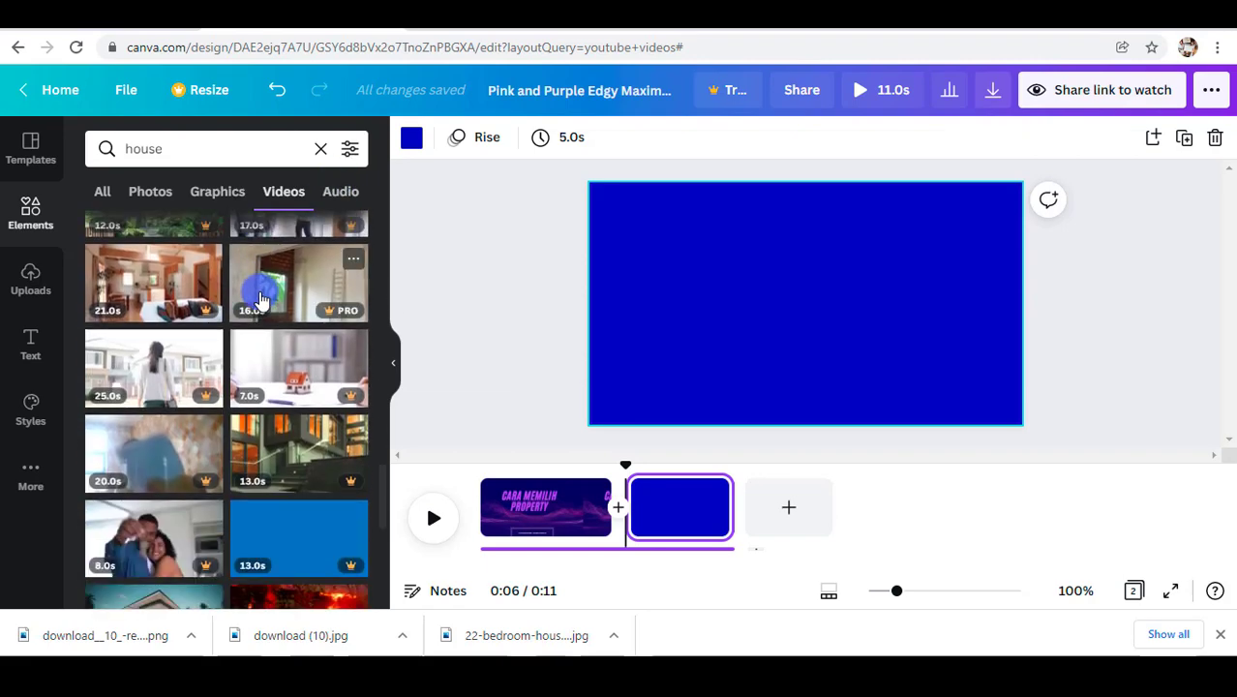
pyautogui.scroll(-10, 260, 300)
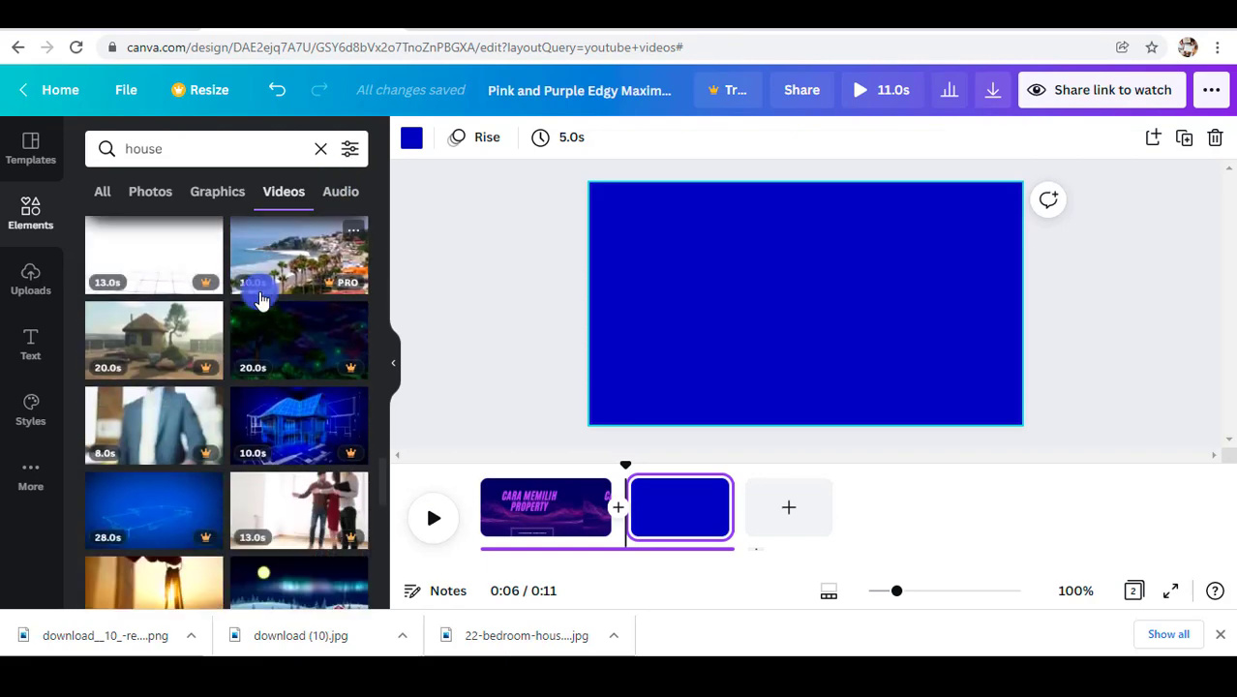
pyautogui.scroll(-10, 259, 300)
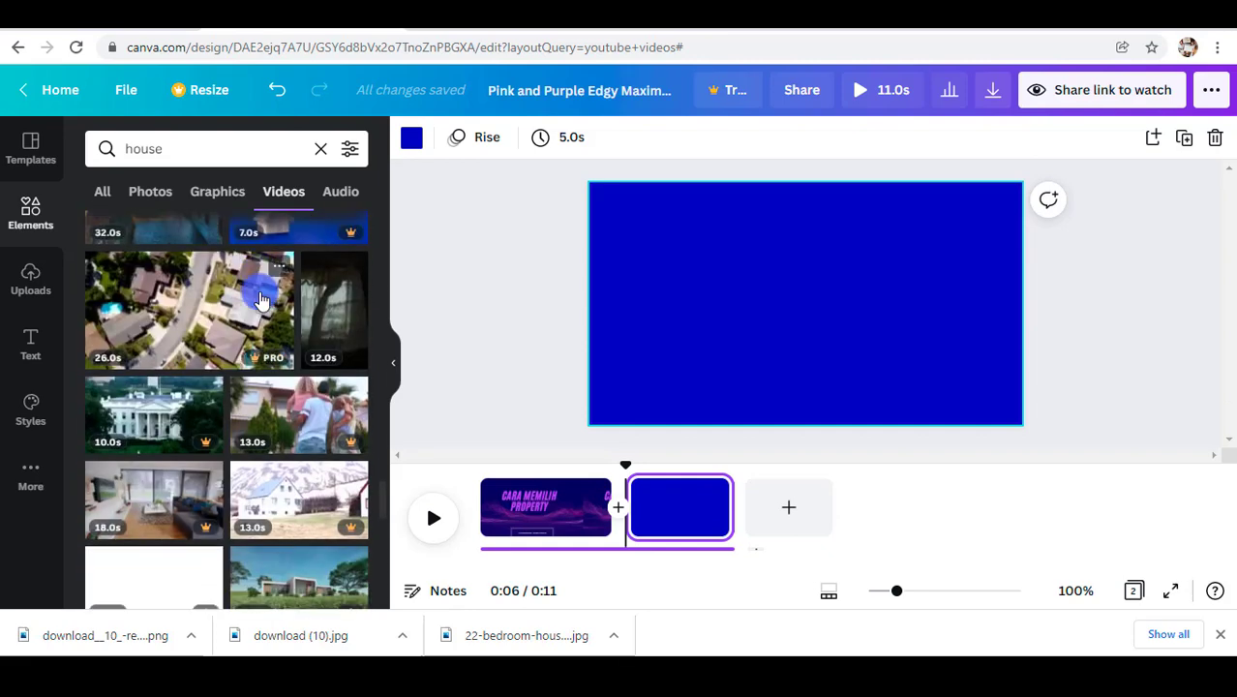
pyautogui.scroll(2, 259, 300)
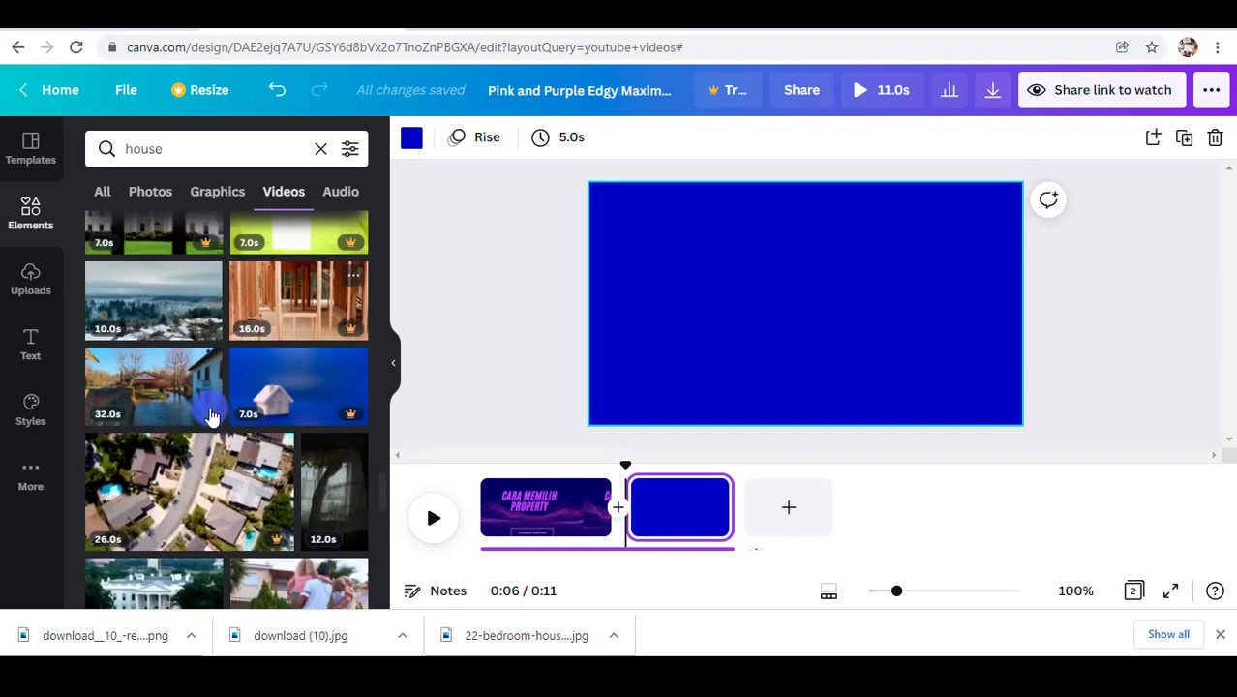
pyautogui.click(170, 404)
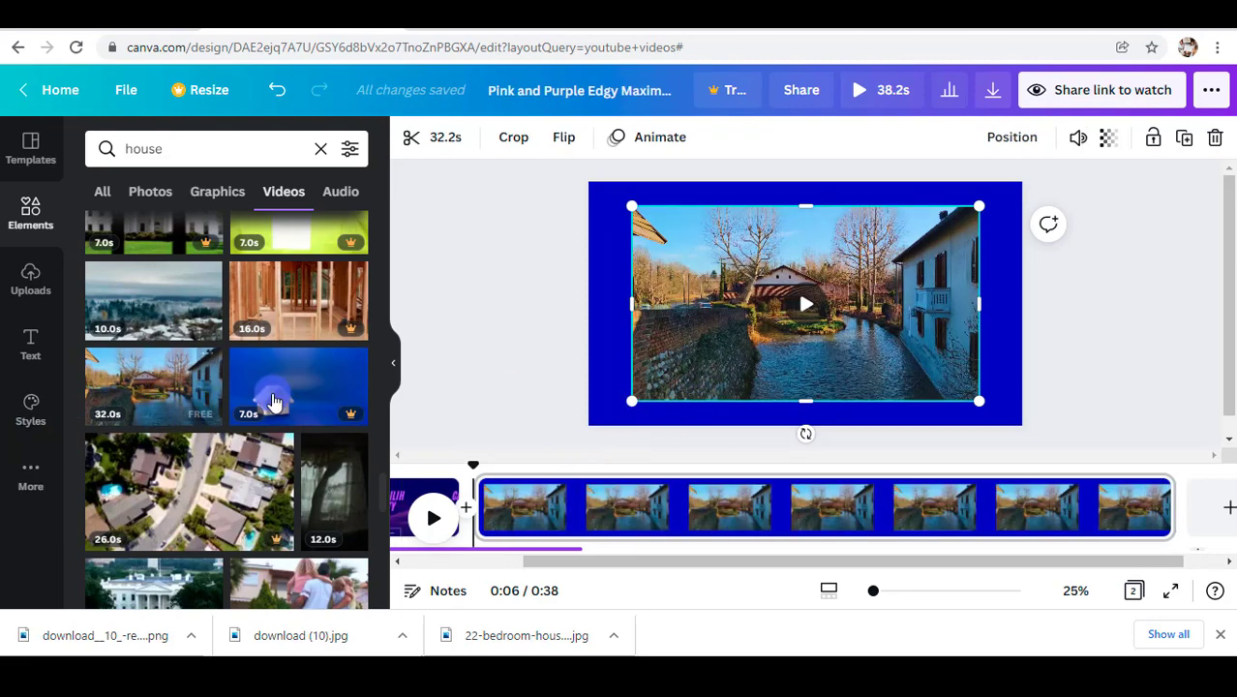
# Step: Trim the canal clip on the second page to 6 seconds and shift the kept section to around the middle of the footage
pyautogui.click(435, 524)
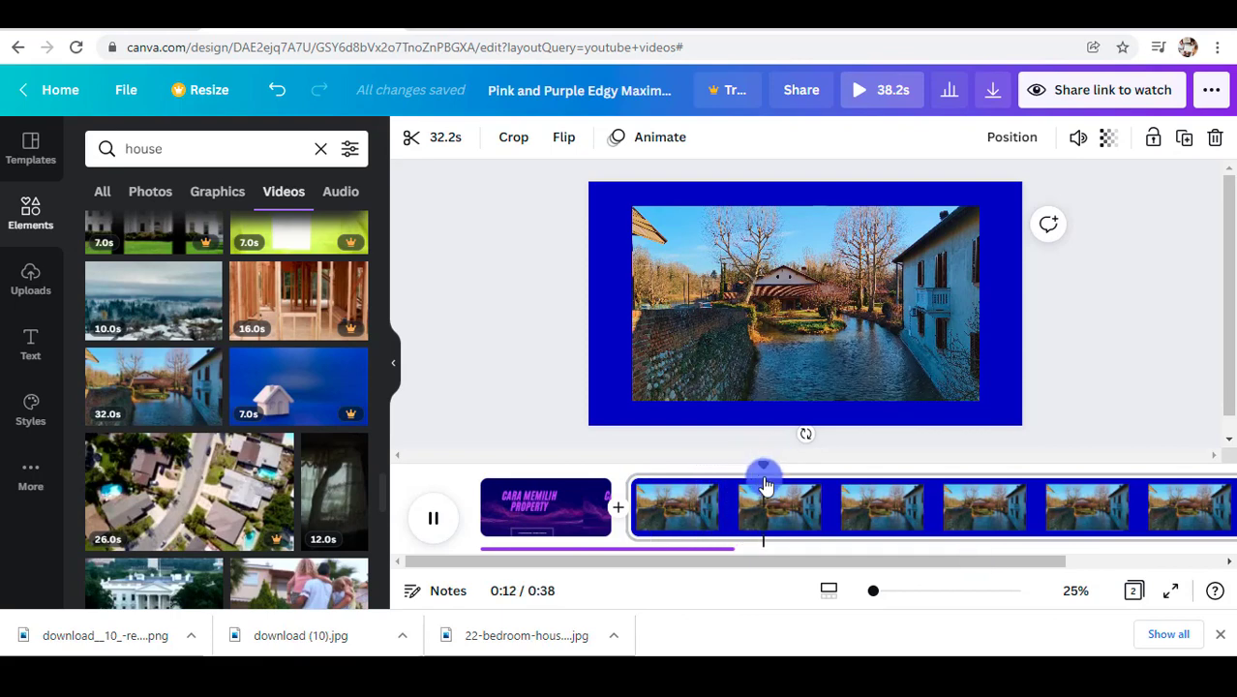
pyautogui.click(661, 529)
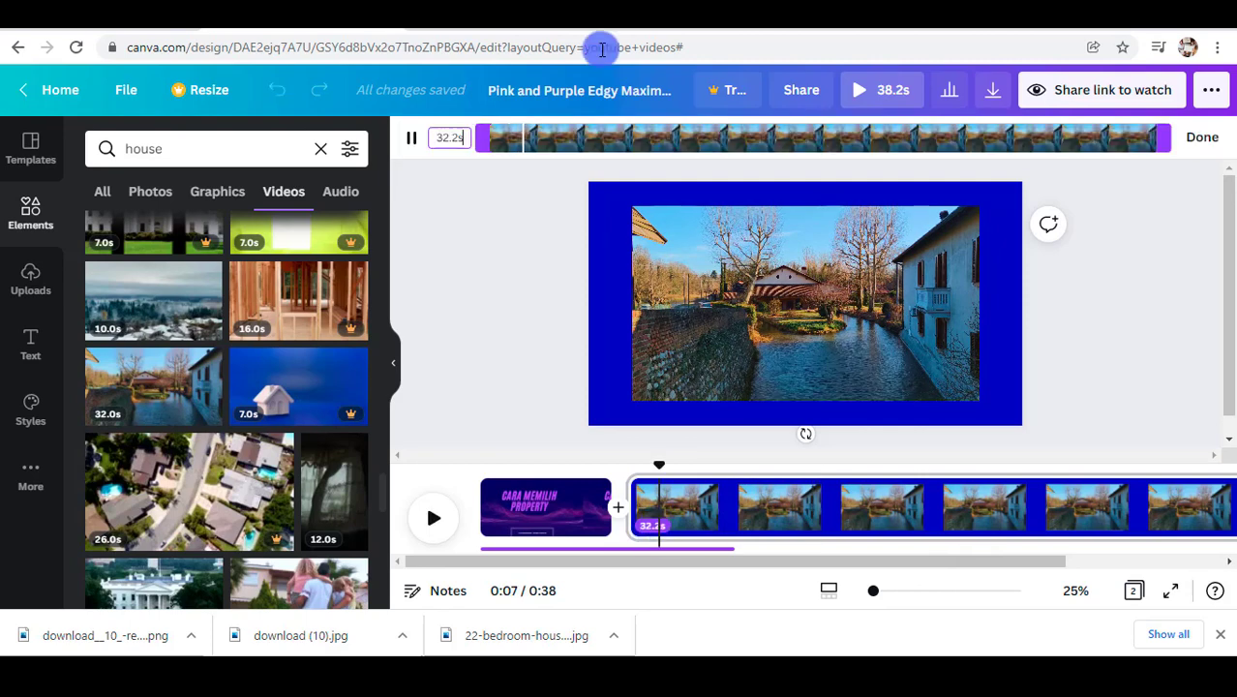
pyautogui.click(446, 143)
pyautogui.moveTo(458, 139); pyautogui.dragTo(434, 132)
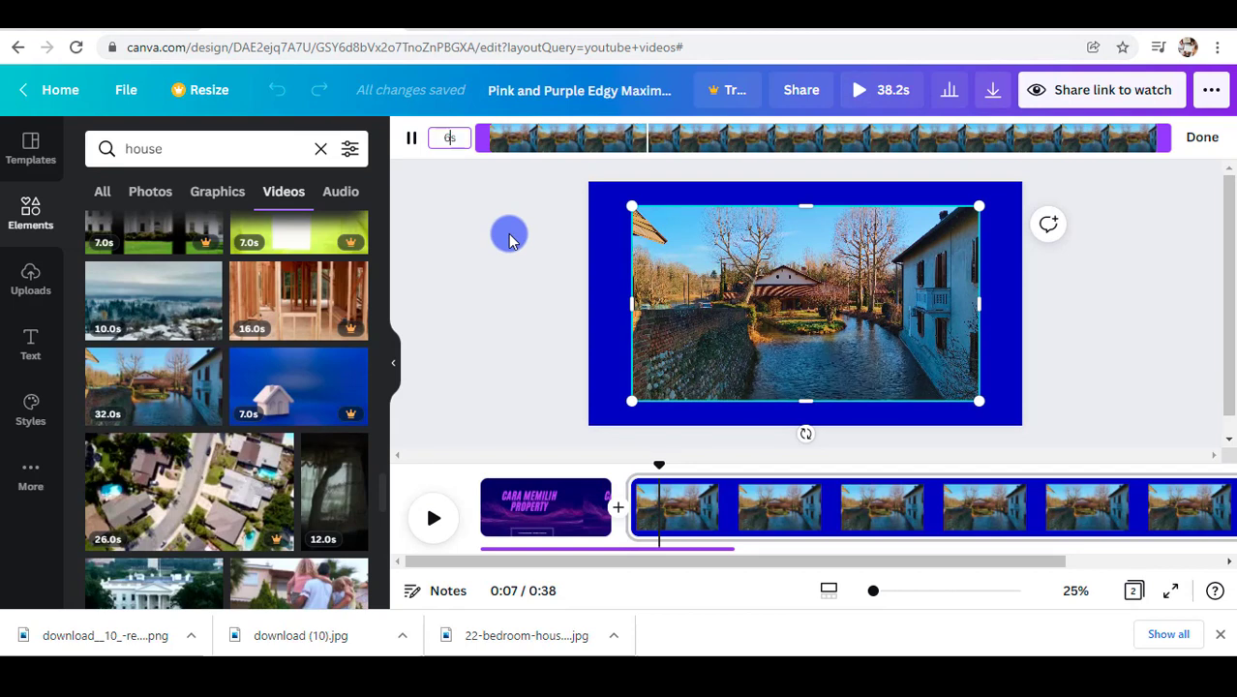
pyautogui.write('6')
pyautogui.press('Return')
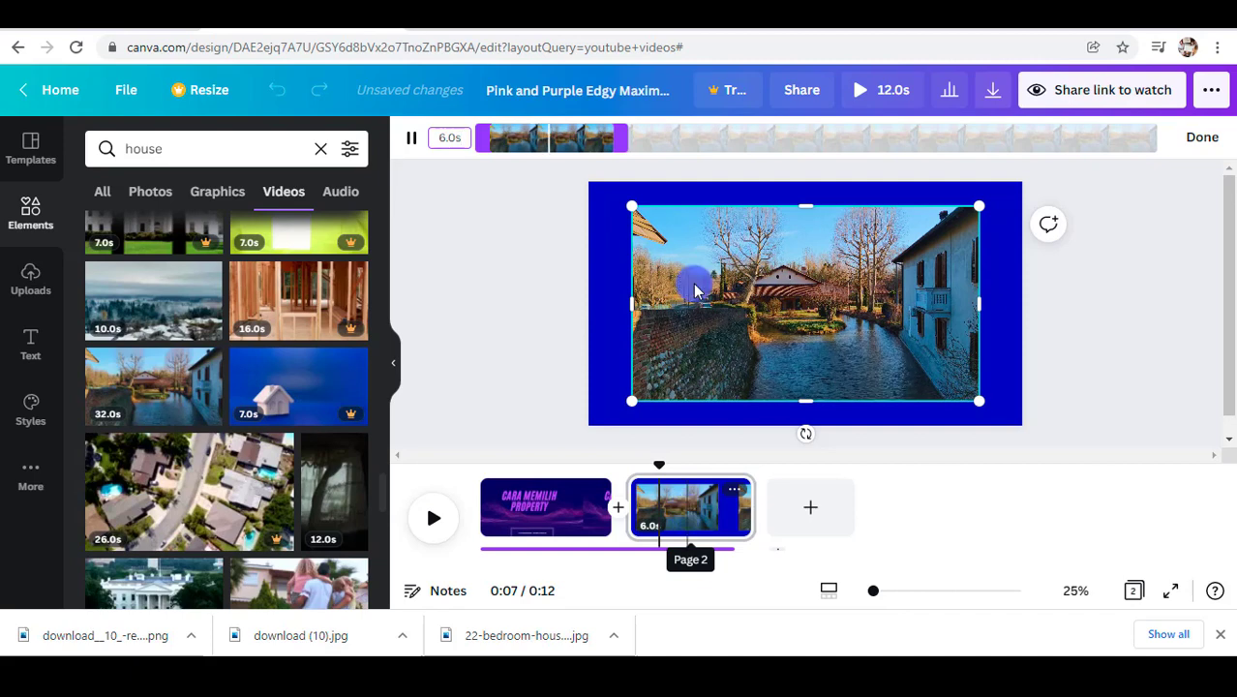
pyautogui.moveTo(580, 138); pyautogui.dragTo(795, 128)
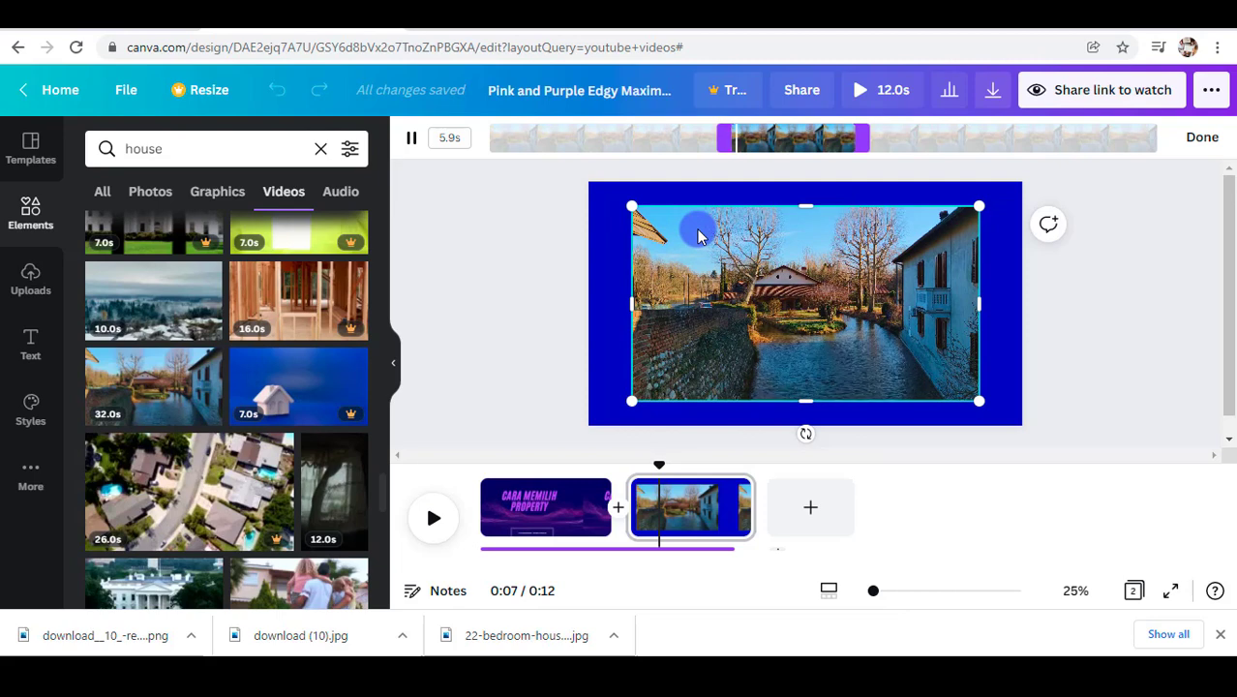
# Step: Add a third page after the canal clip and apply the free START HERE template to it
pyautogui.click(554, 507)
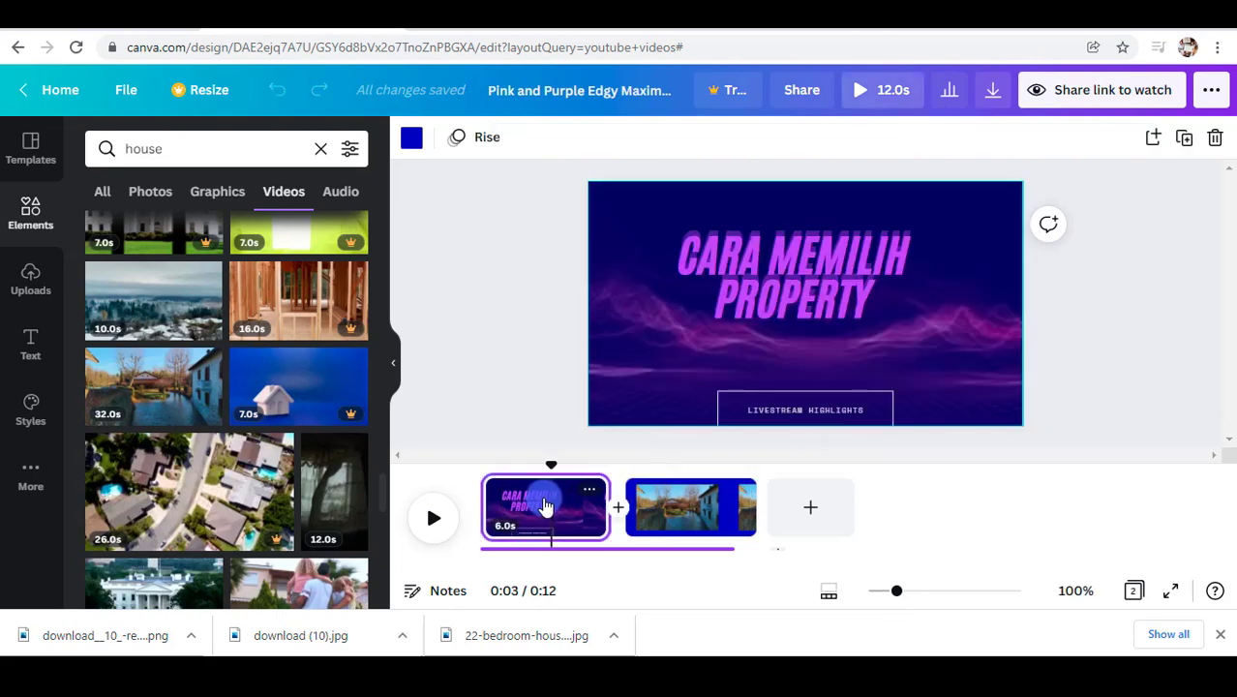
pyautogui.click(27, 151)
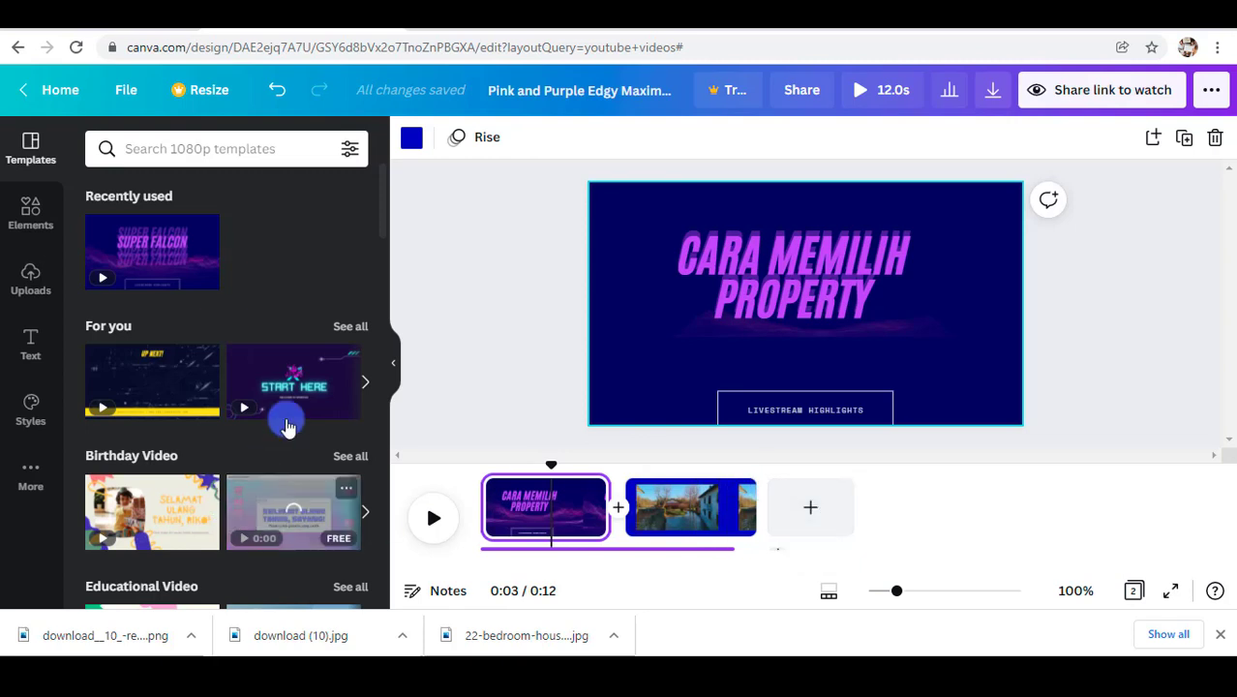
pyautogui.scroll(-2, 288, 417)
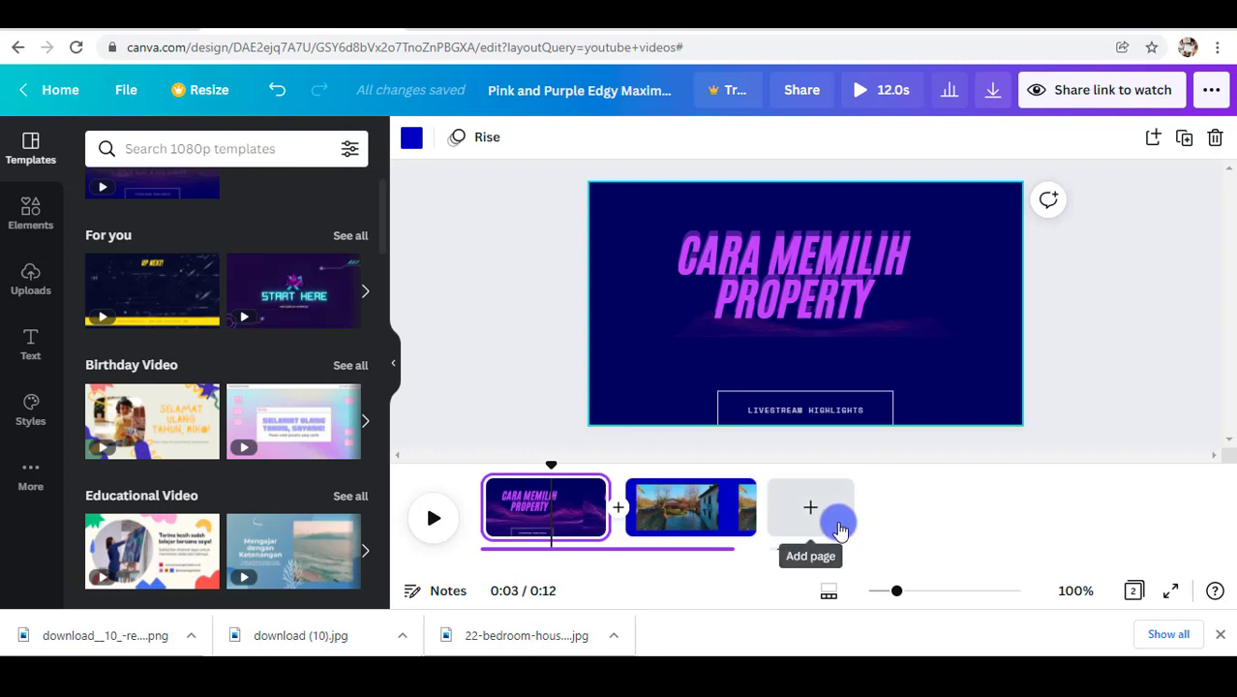
pyautogui.click(838, 529)
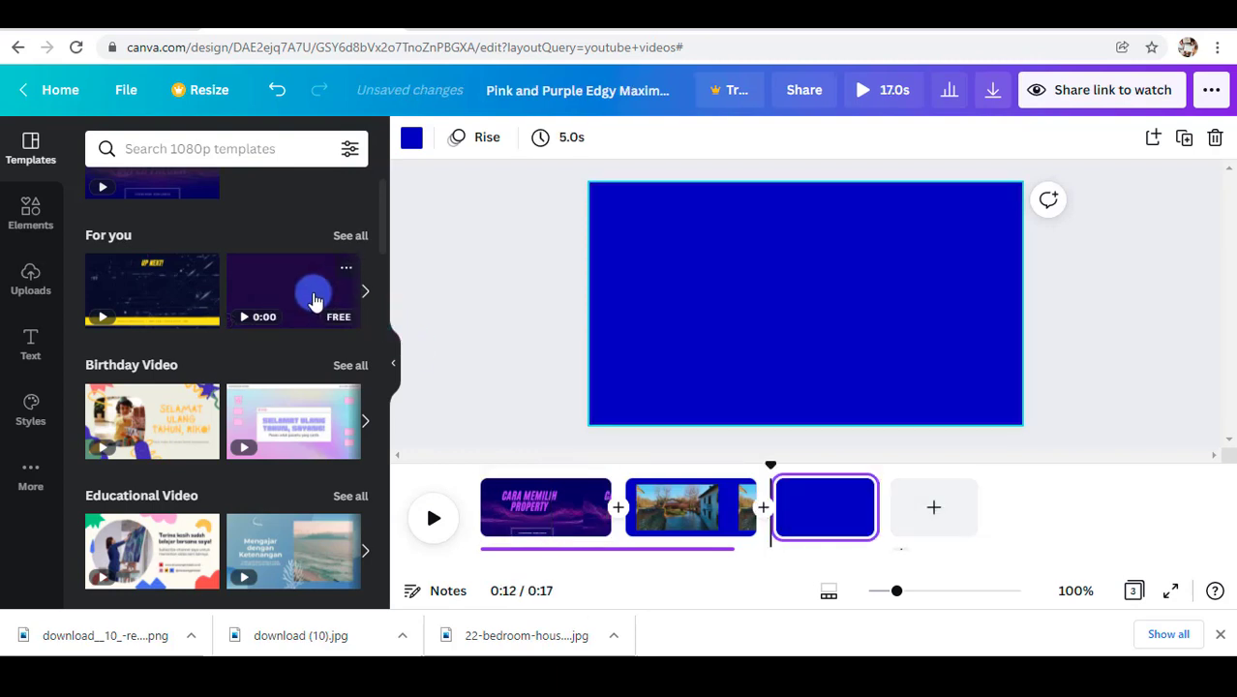
pyautogui.click(311, 291)
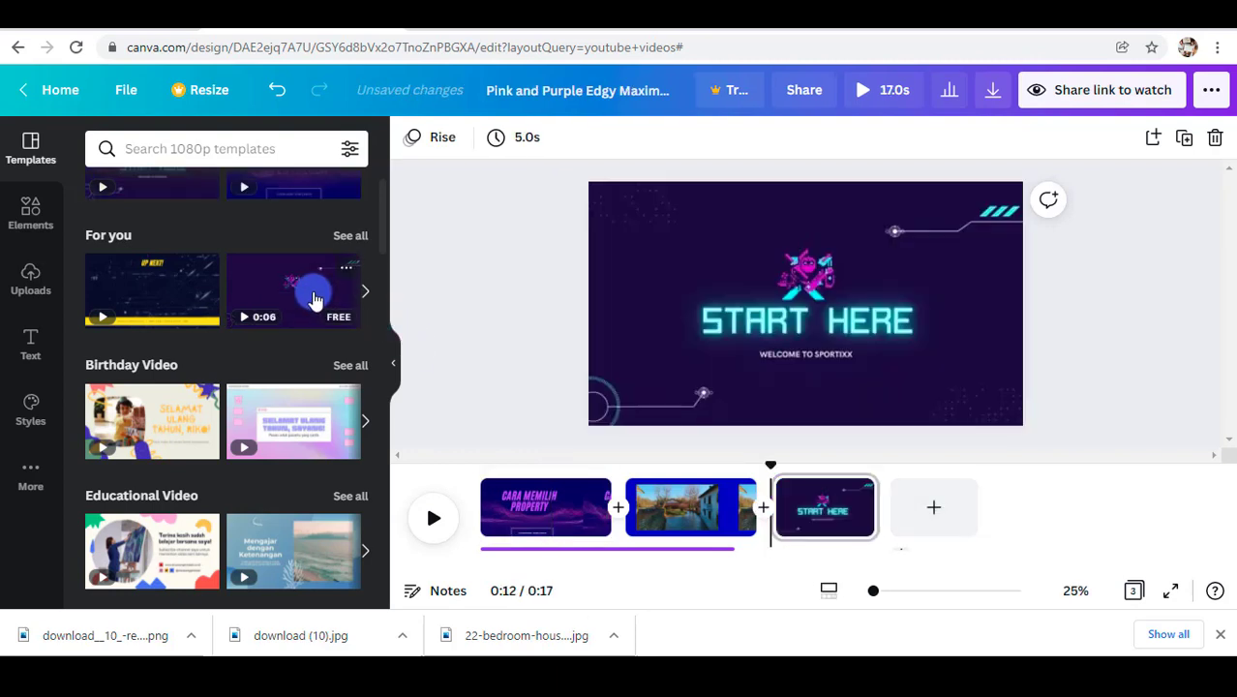
# Step: Replace the START HERE heading on the third page with "SILAKAN HUB" and a contact phone number on a second line
pyautogui.click(751, 323)
pyautogui.doubleClick(765, 322)
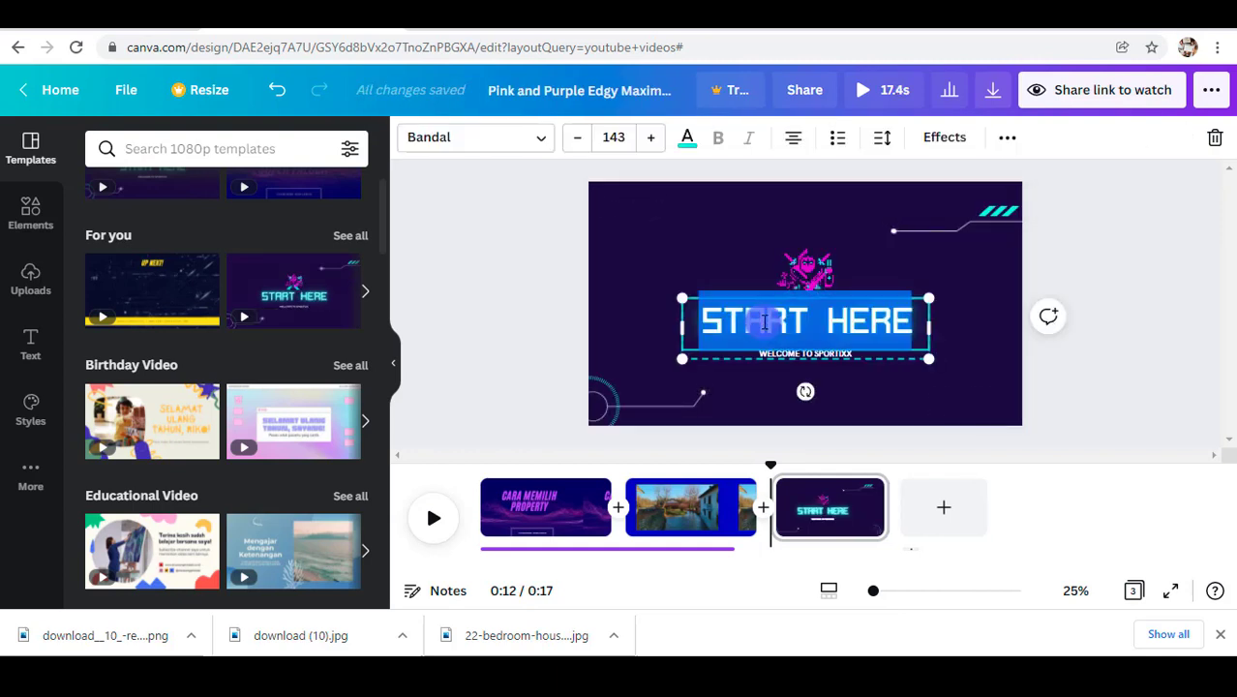
pyautogui.write('SILAKAN HUB')
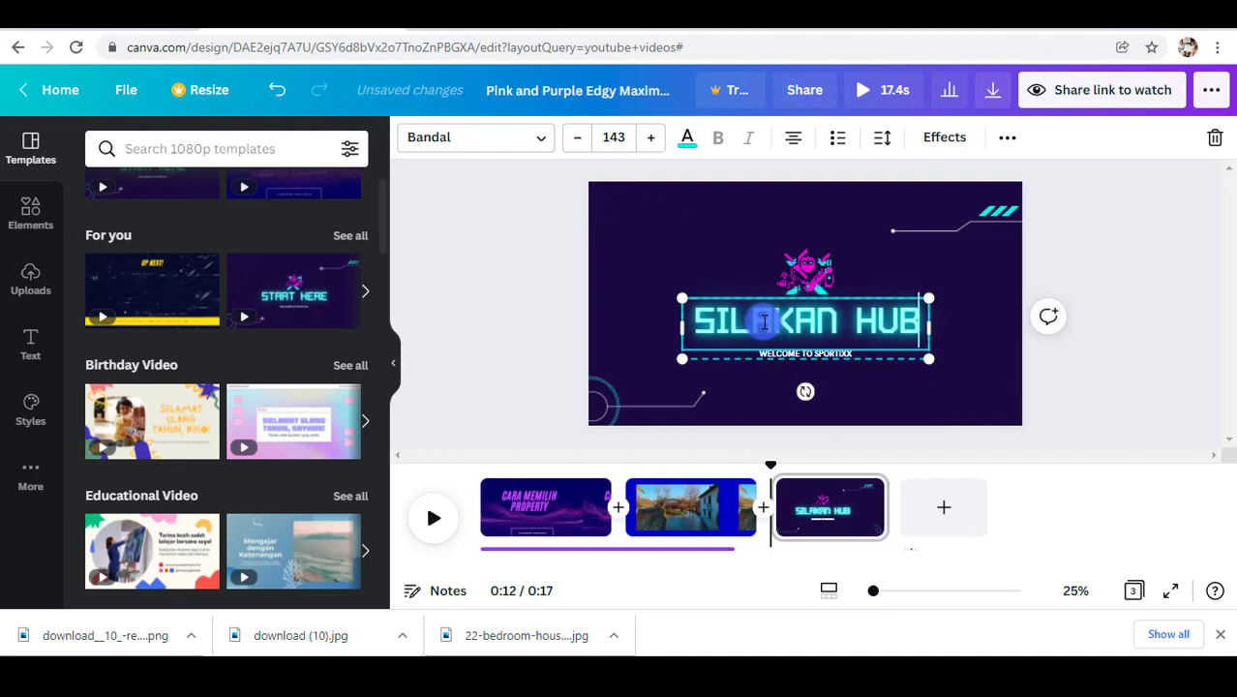
pyautogui.press('Return')
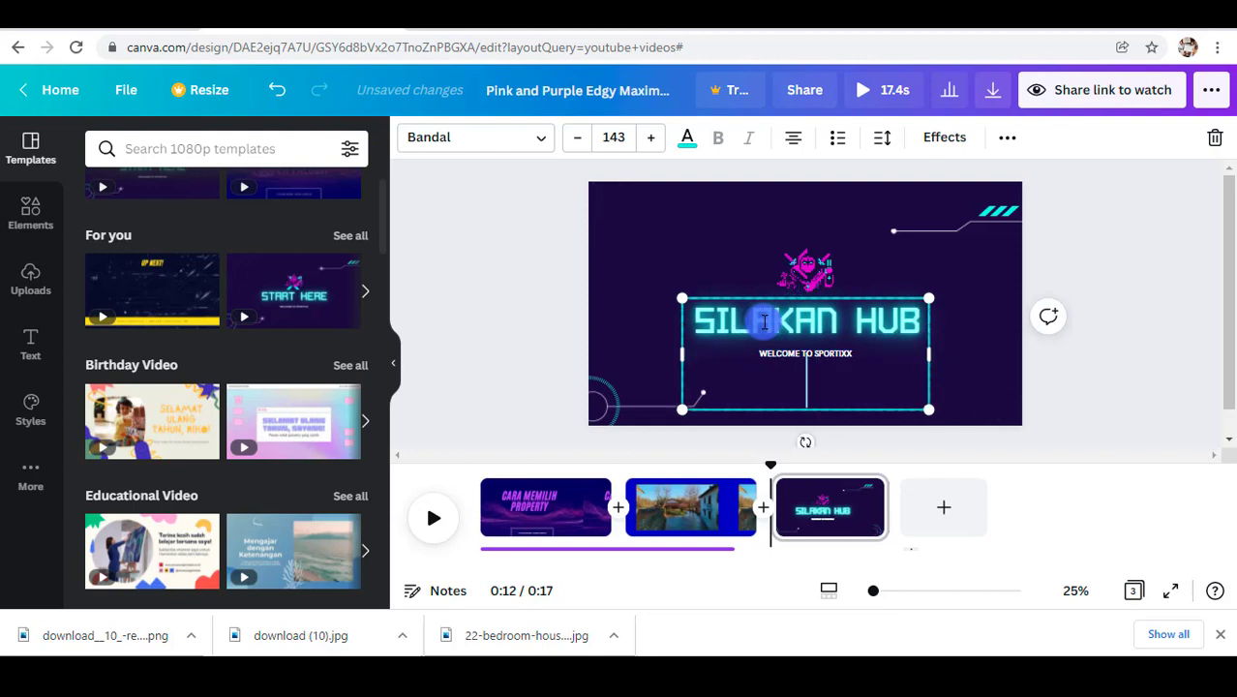
pyautogui.write('213141414')
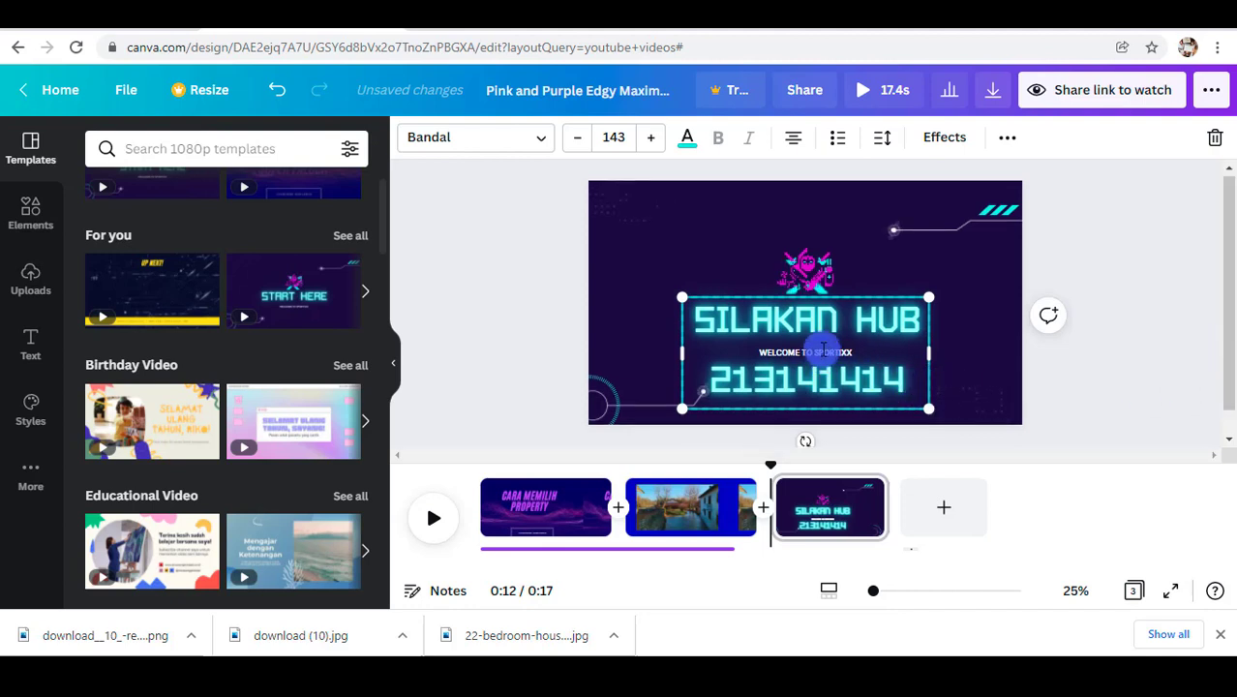
pyautogui.click(815, 379)
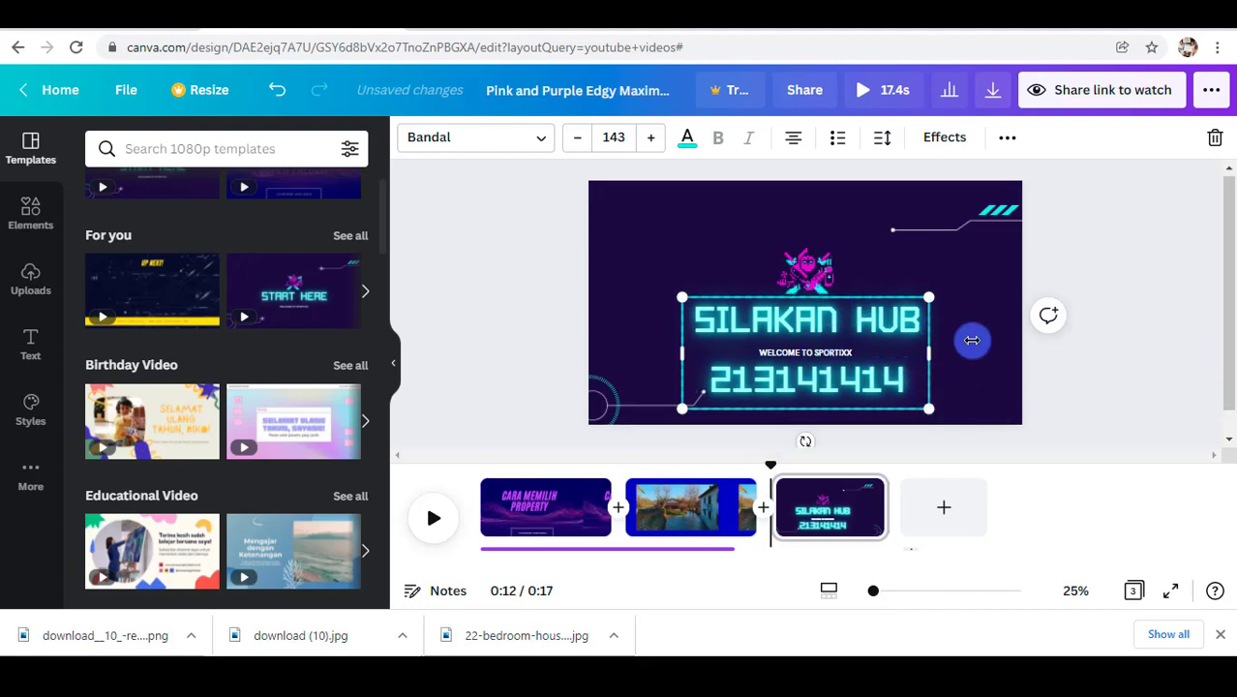
pyautogui.click(631, 437)
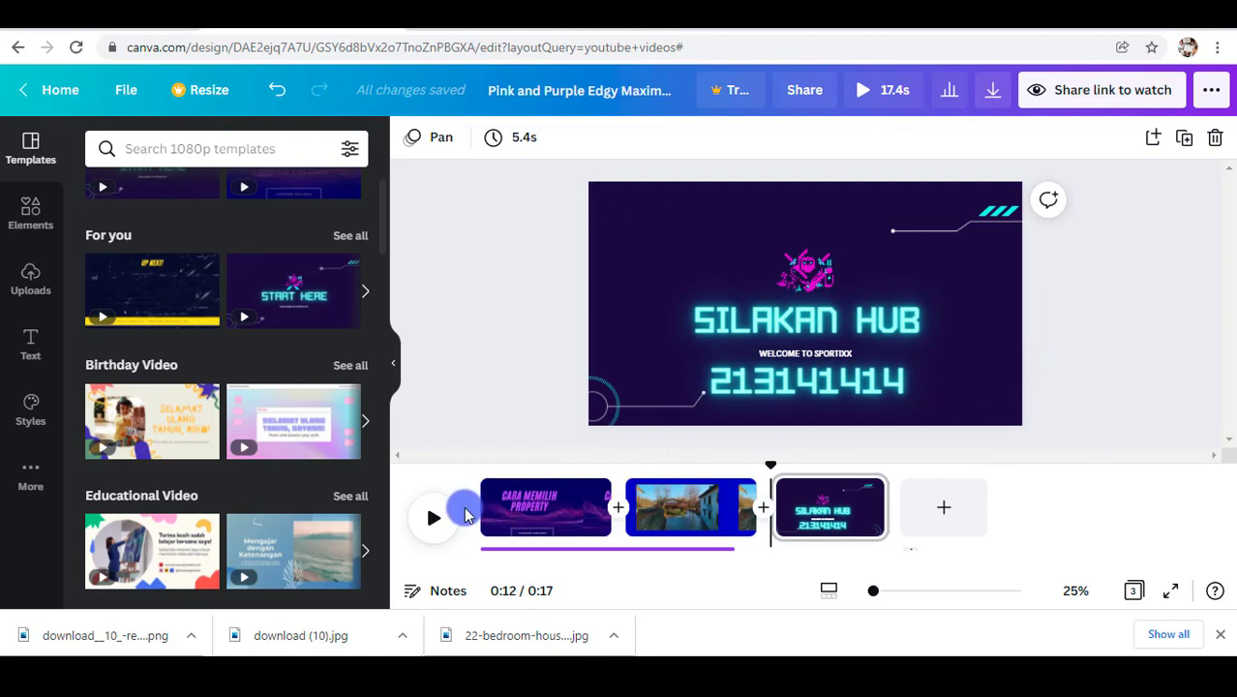
# Step: Download all three pages of the design as an MP4 Video
pyautogui.click(992, 96)
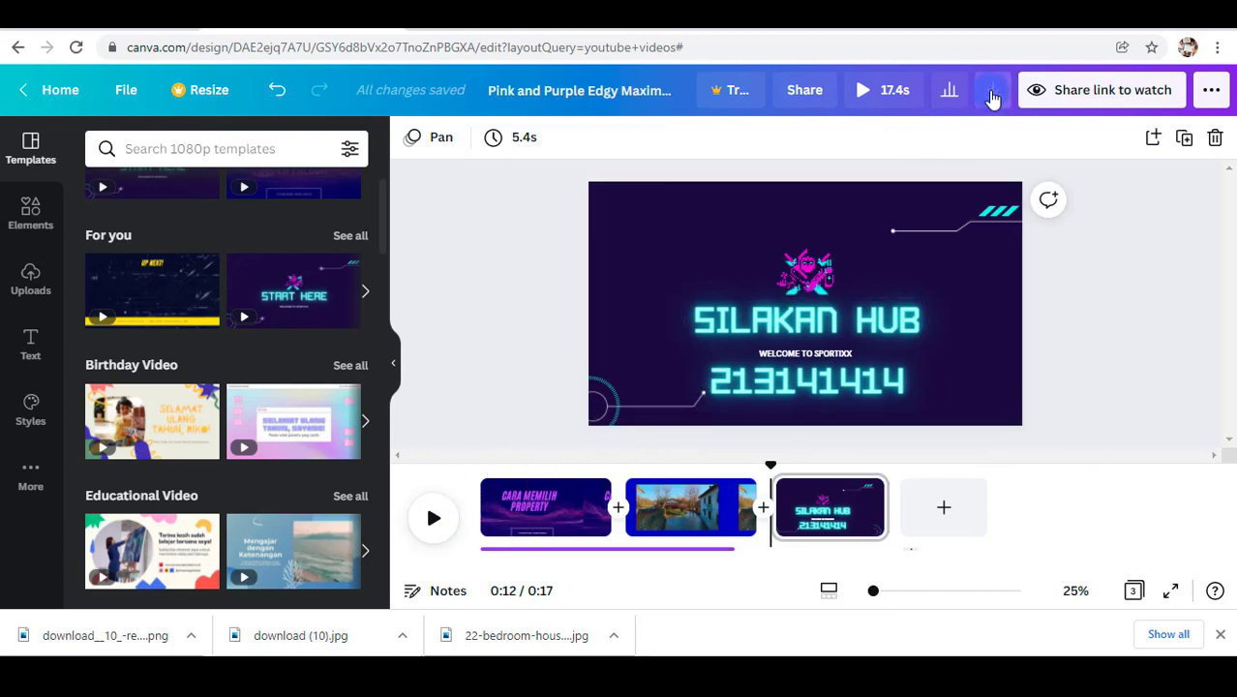
pyautogui.click(1196, 209)
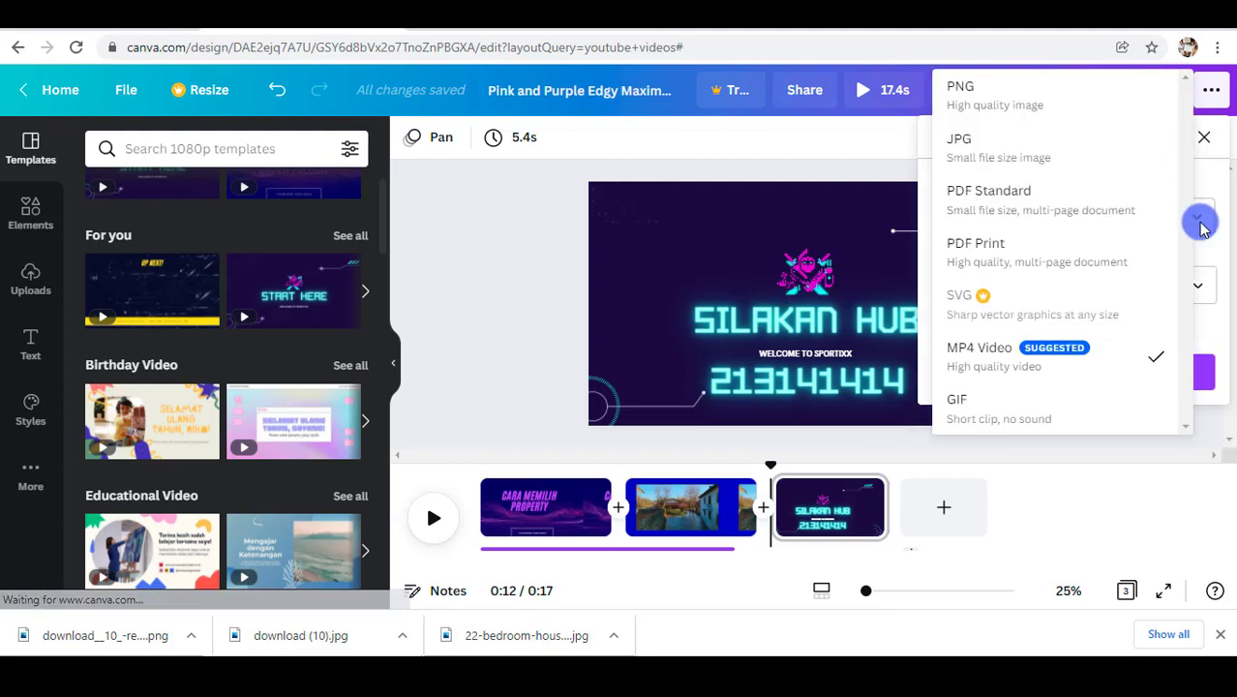
pyautogui.click(924, 128)
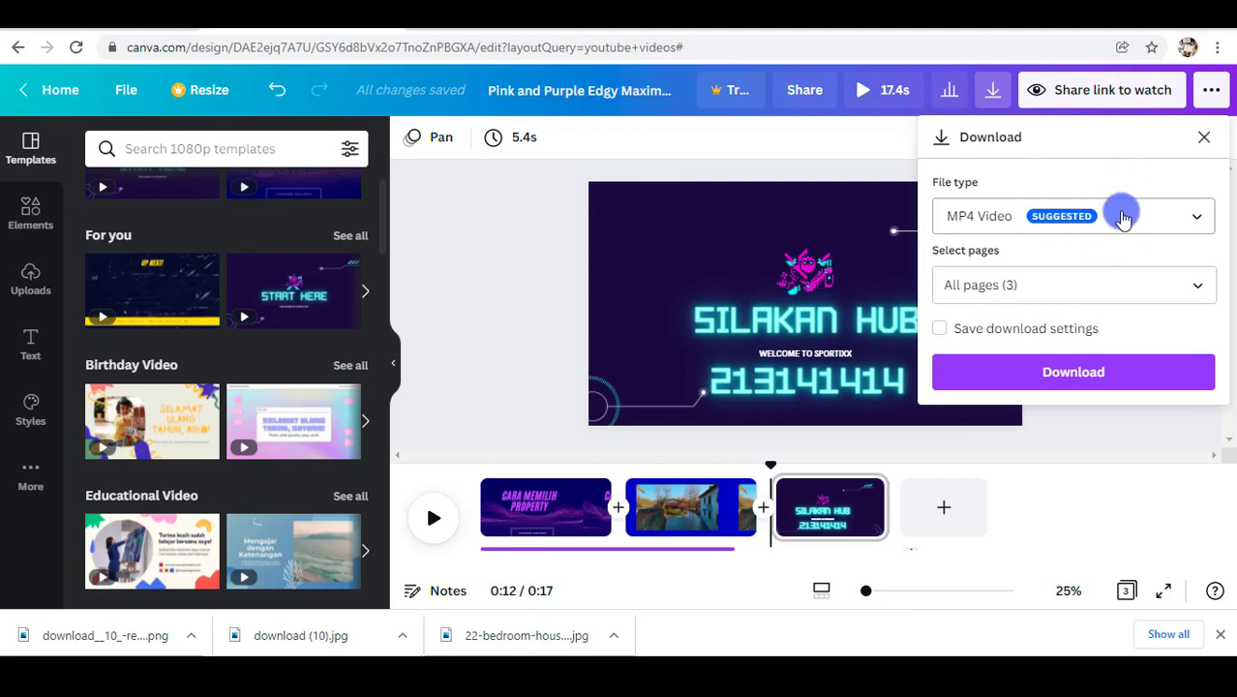
pyautogui.click(1093, 377)
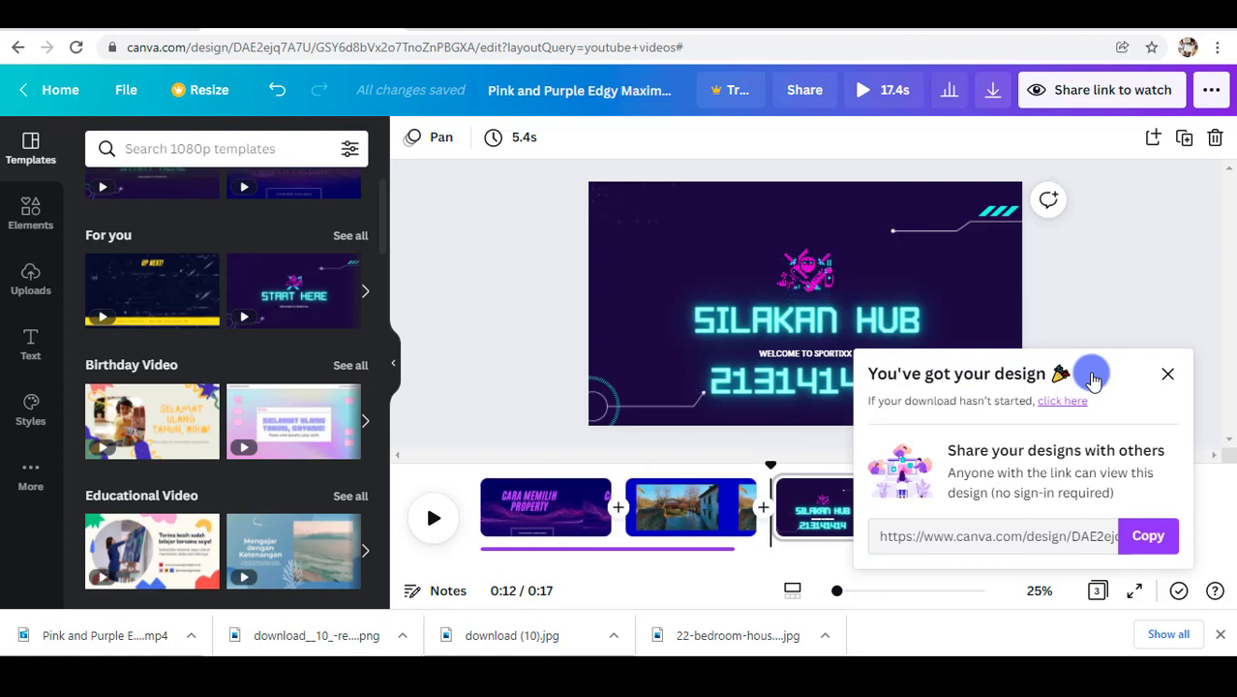
# Step: Watch the downloaded MP4 in the video player, then switch back to the Canva design in Chrome
pyautogui.click(91, 630)
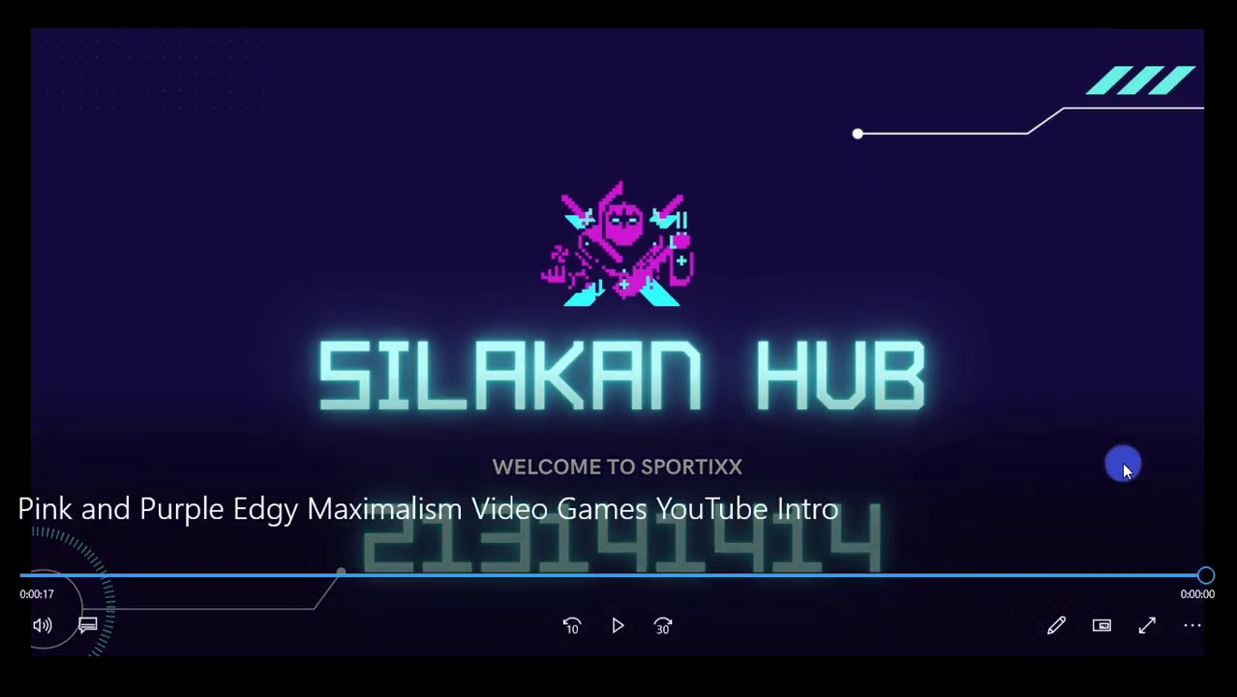
pyautogui.click(1148, 627)
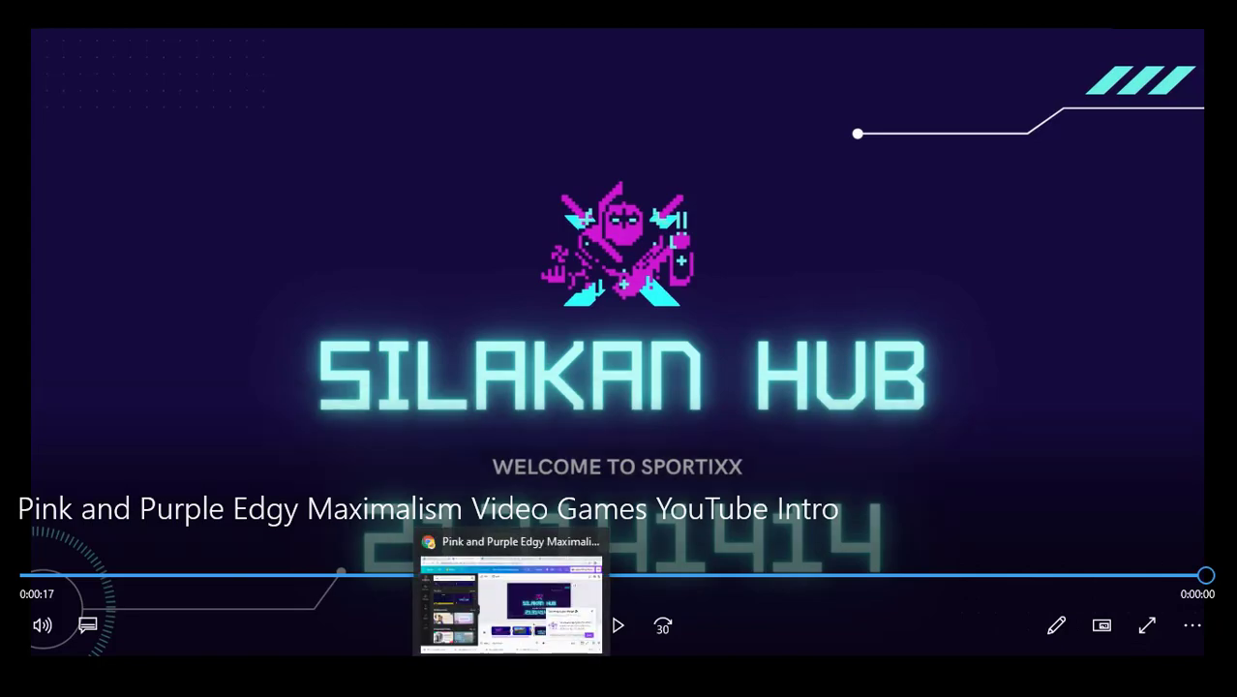
pyautogui.click(512, 674)
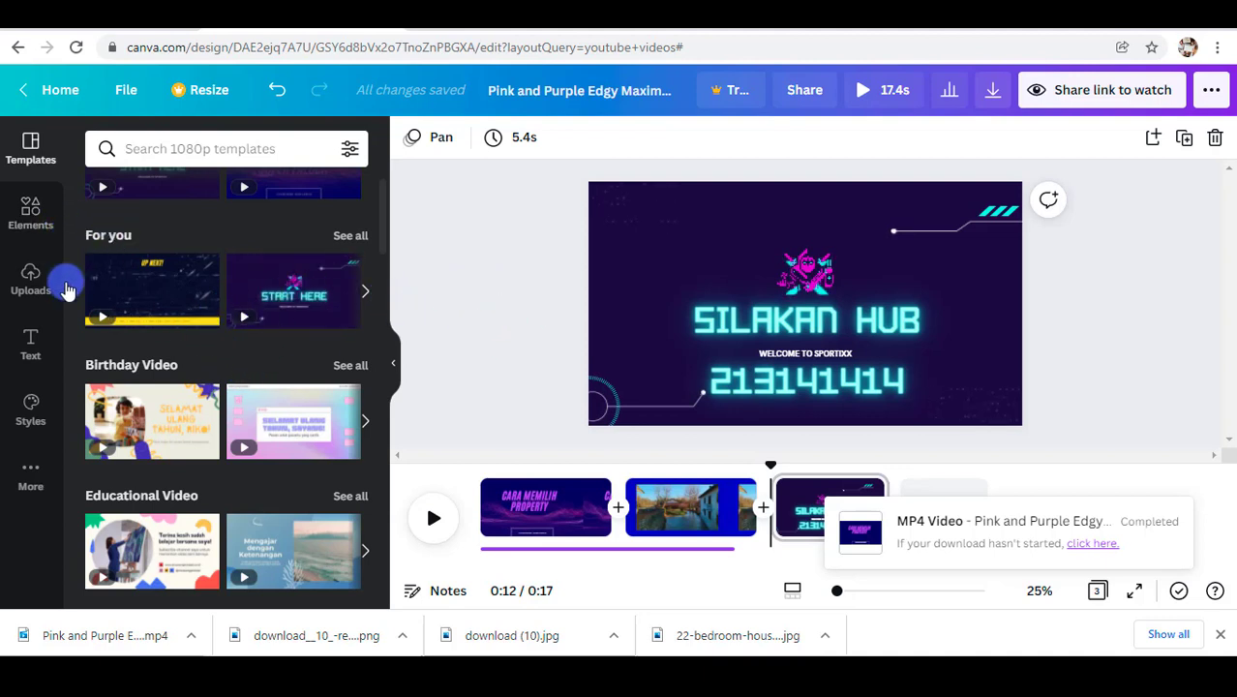
# Step: Add the free audio track "Rain" from the audio elements to the third page and select its clip in the timeline
pyautogui.click(22, 224)
pyautogui.click(338, 193)
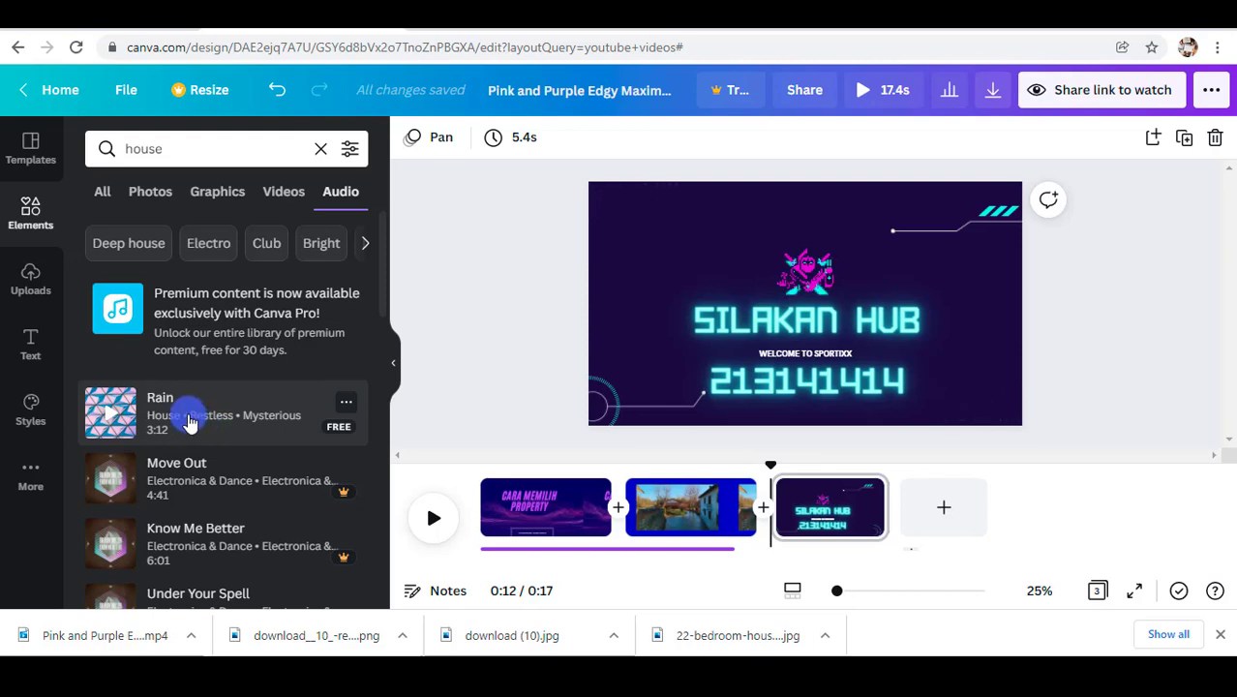
pyautogui.click(190, 423)
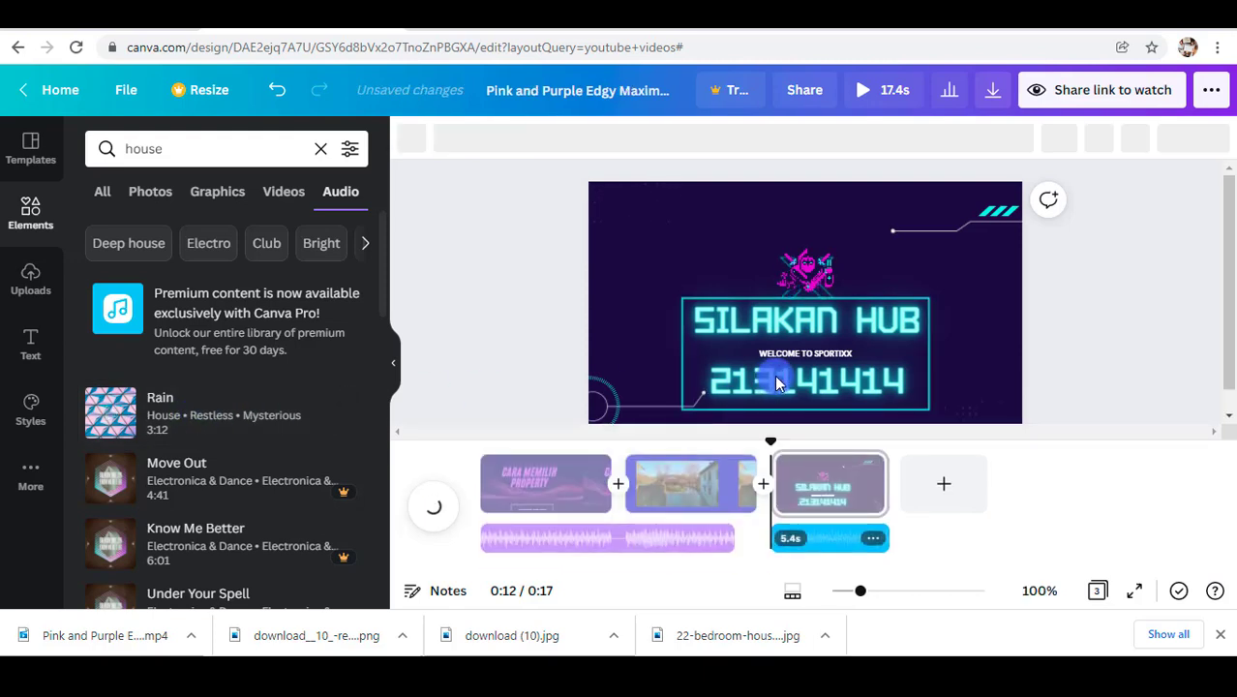
pyautogui.click(856, 538)
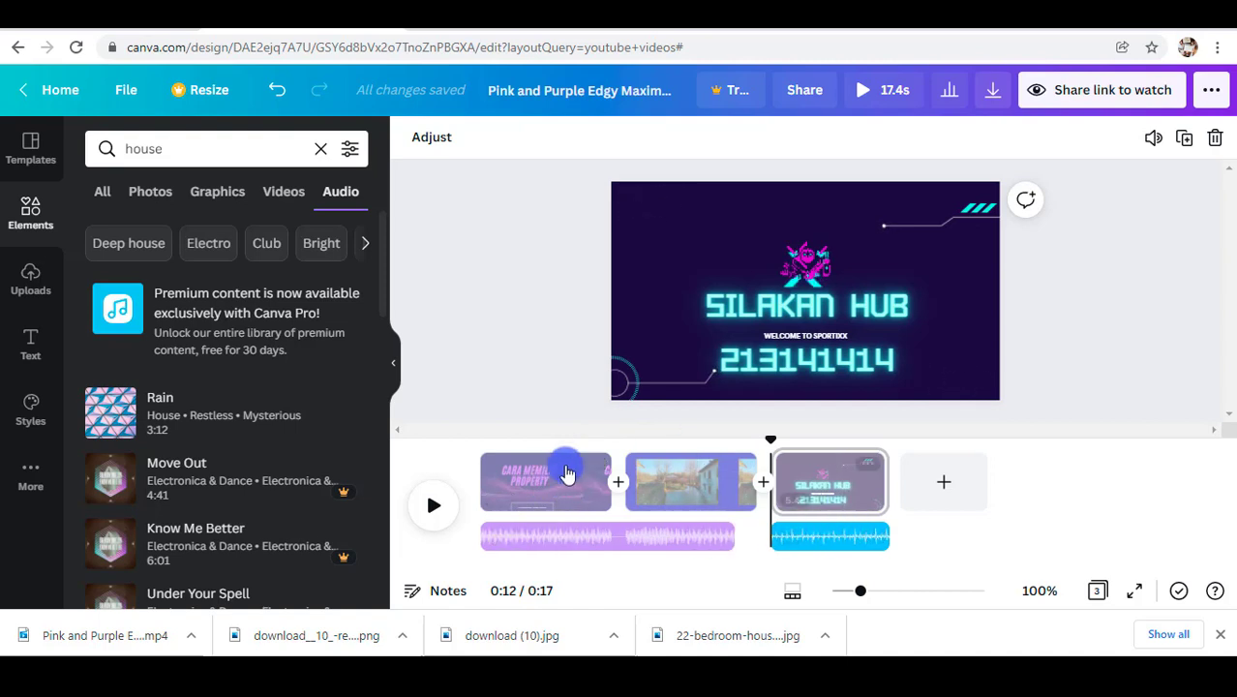
pyautogui.click(840, 531)
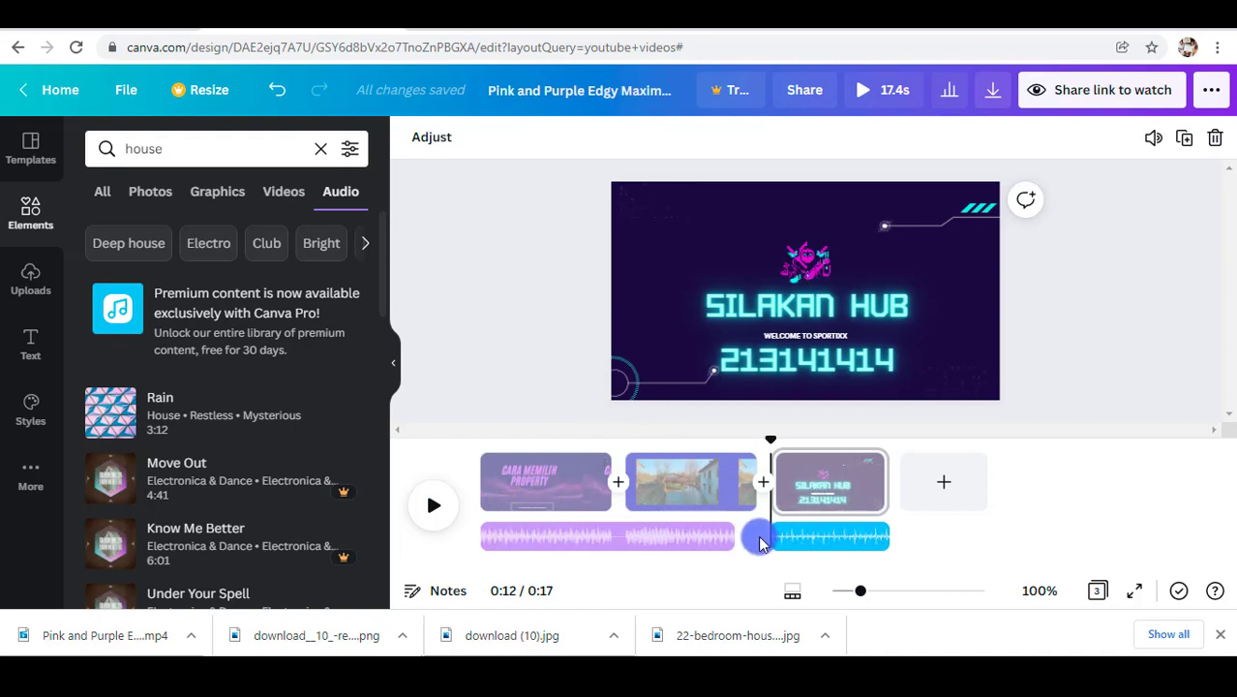
# Step: Adjust the audio clip beneath the third page in the video timeline
pyautogui.moveTo(774, 539); pyautogui.dragTo(925, 545)
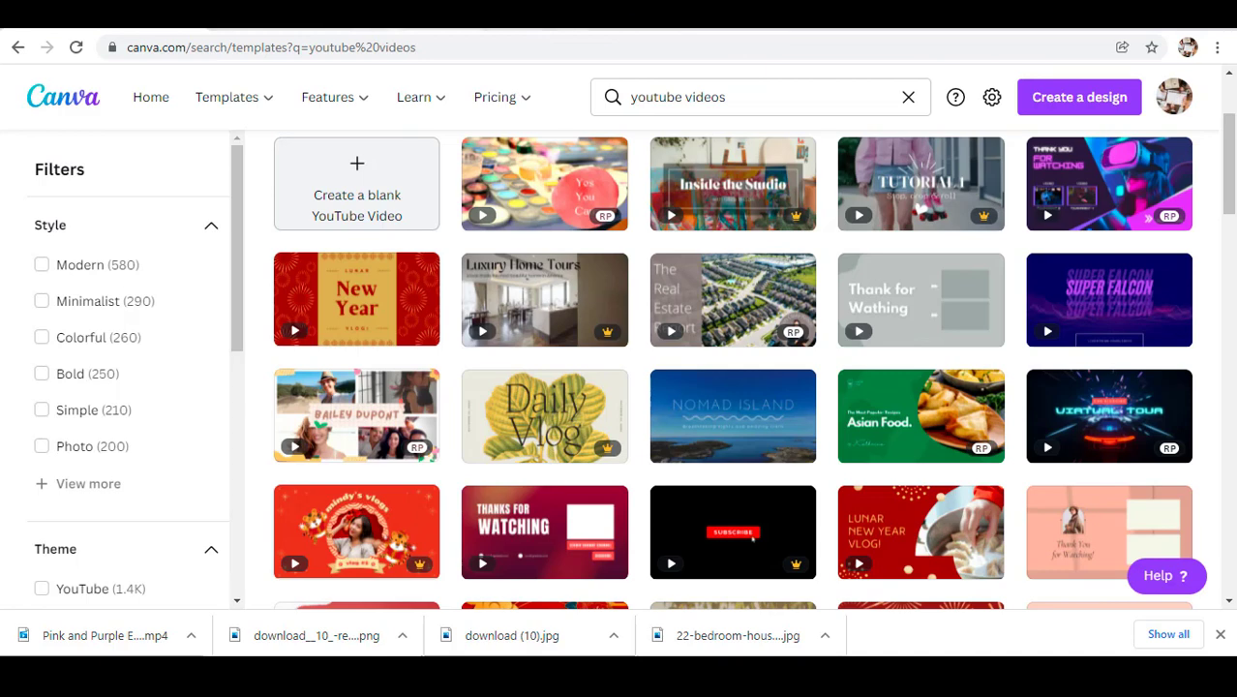
# Step: Search the templates for YouTube Thumbnail and create a blank YouTube Thumbnail design
pyautogui.click(761, 95)
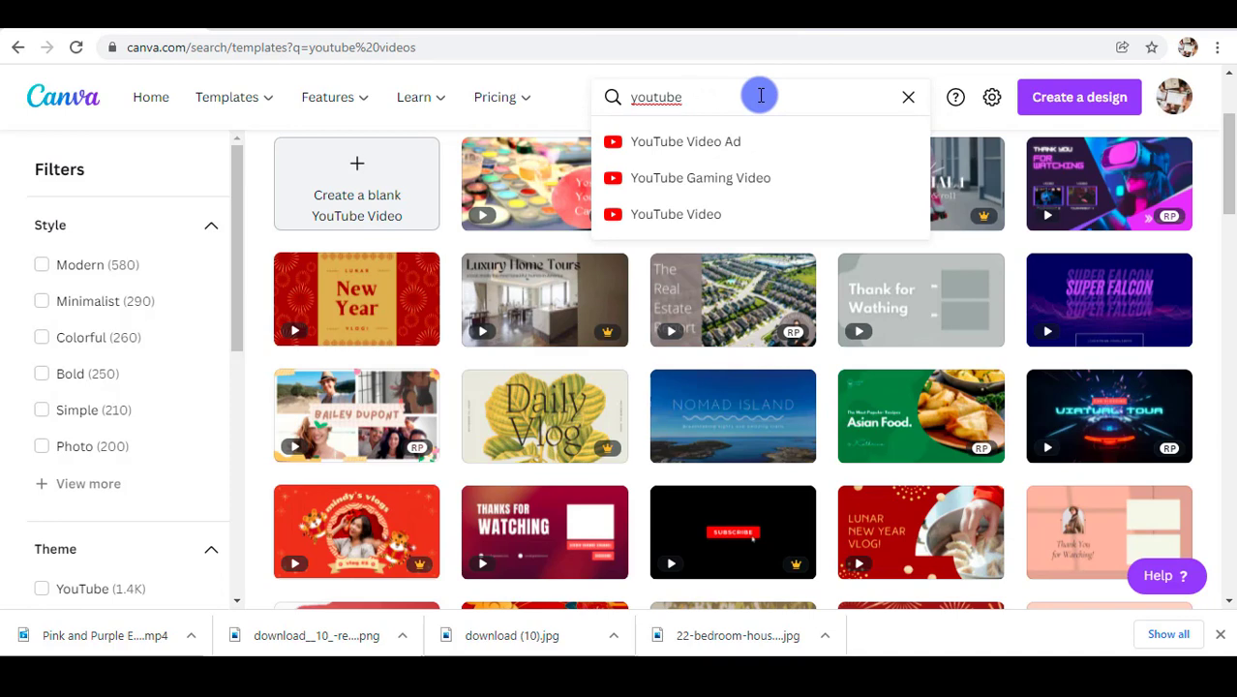
pyautogui.write('thumbnail')
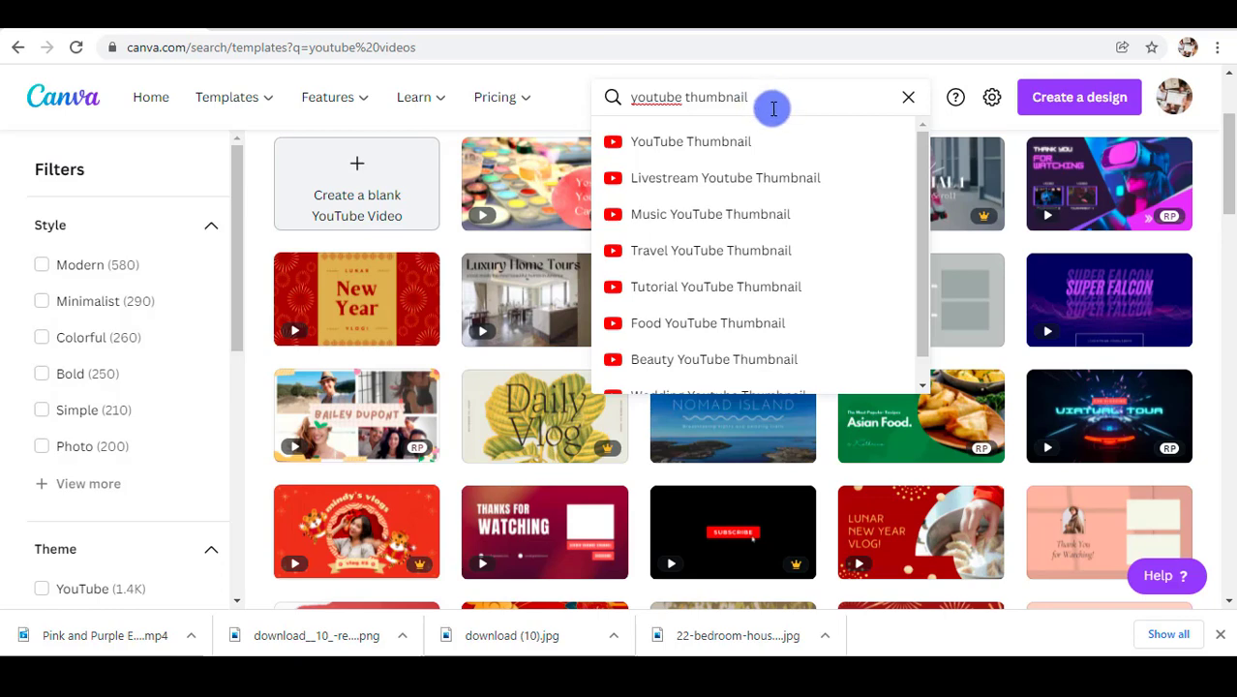
pyautogui.click(747, 141)
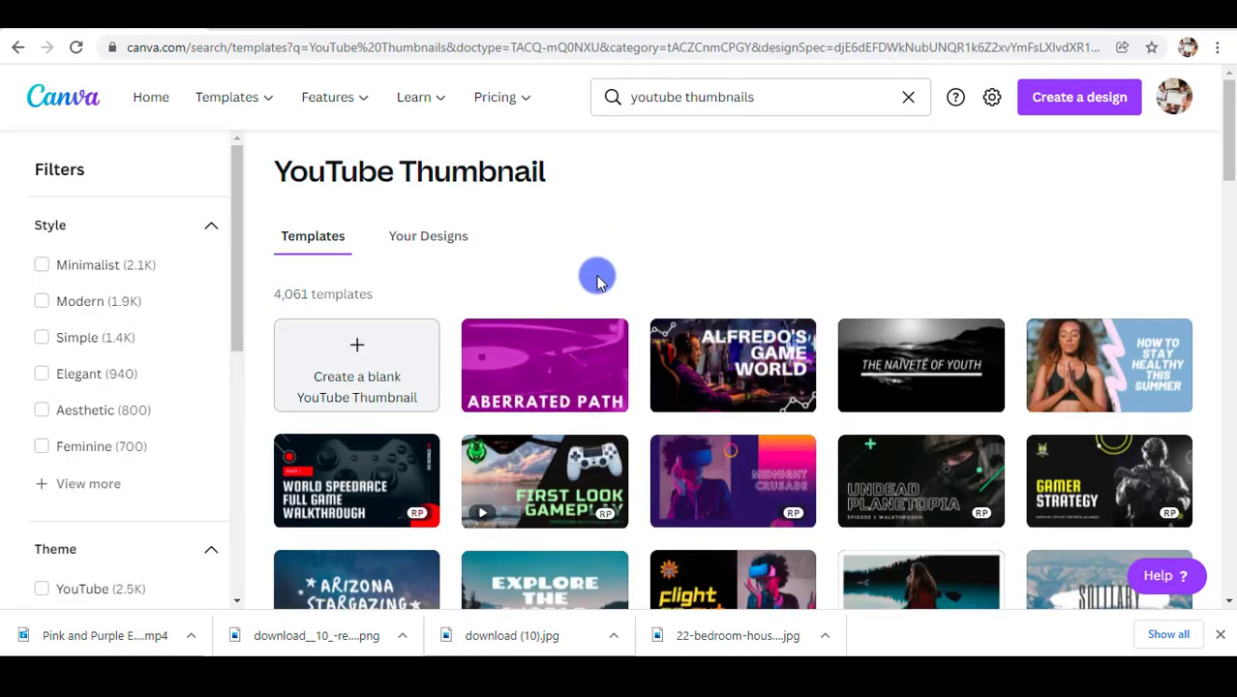
pyautogui.scroll(-2, 94, 470)
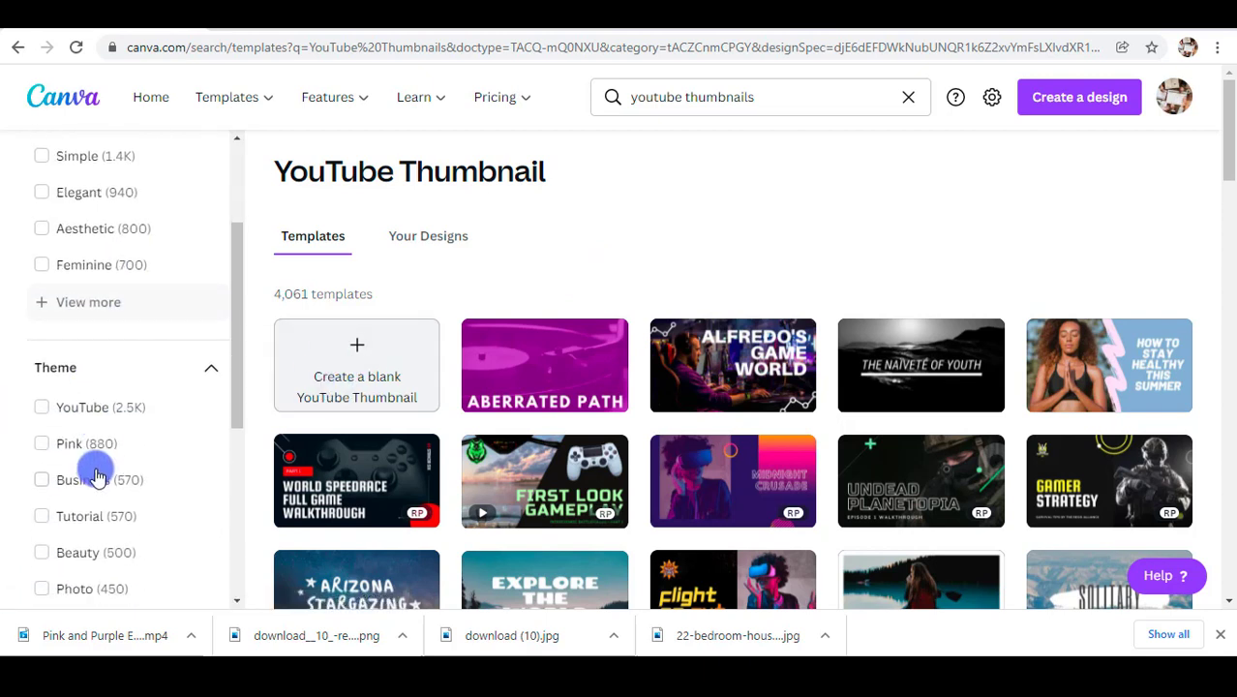
pyautogui.scroll(-3, 97, 474)
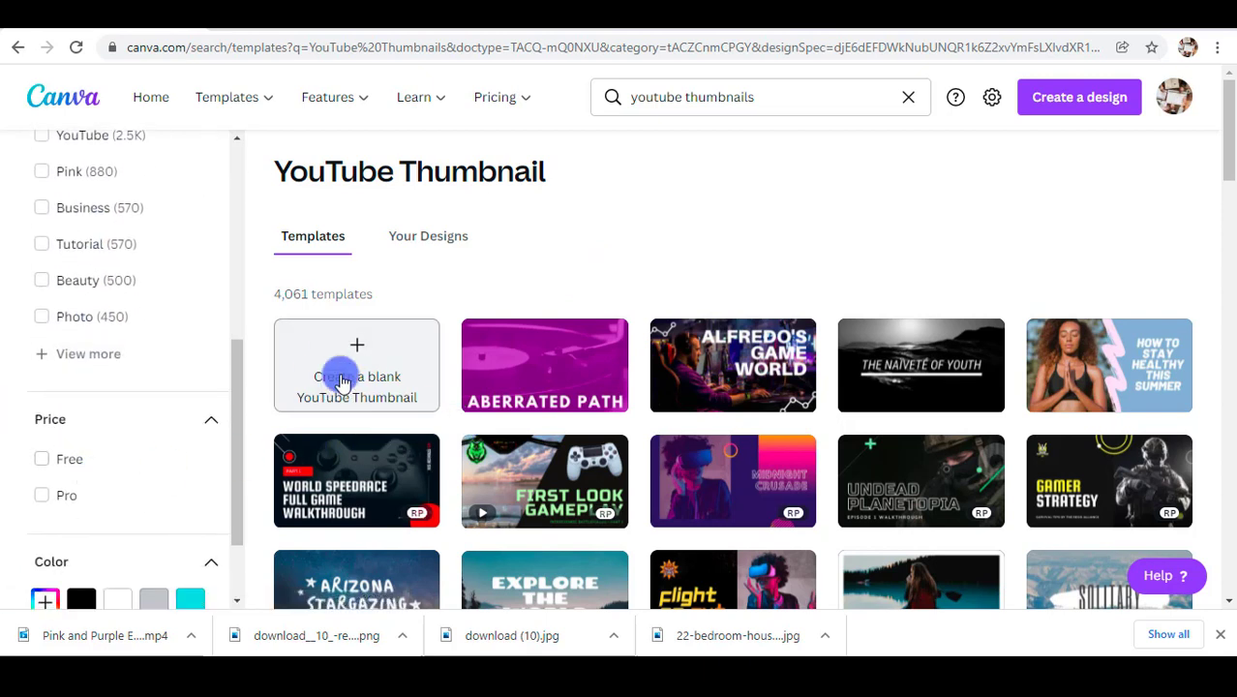
pyautogui.scroll(-1, 334, 380)
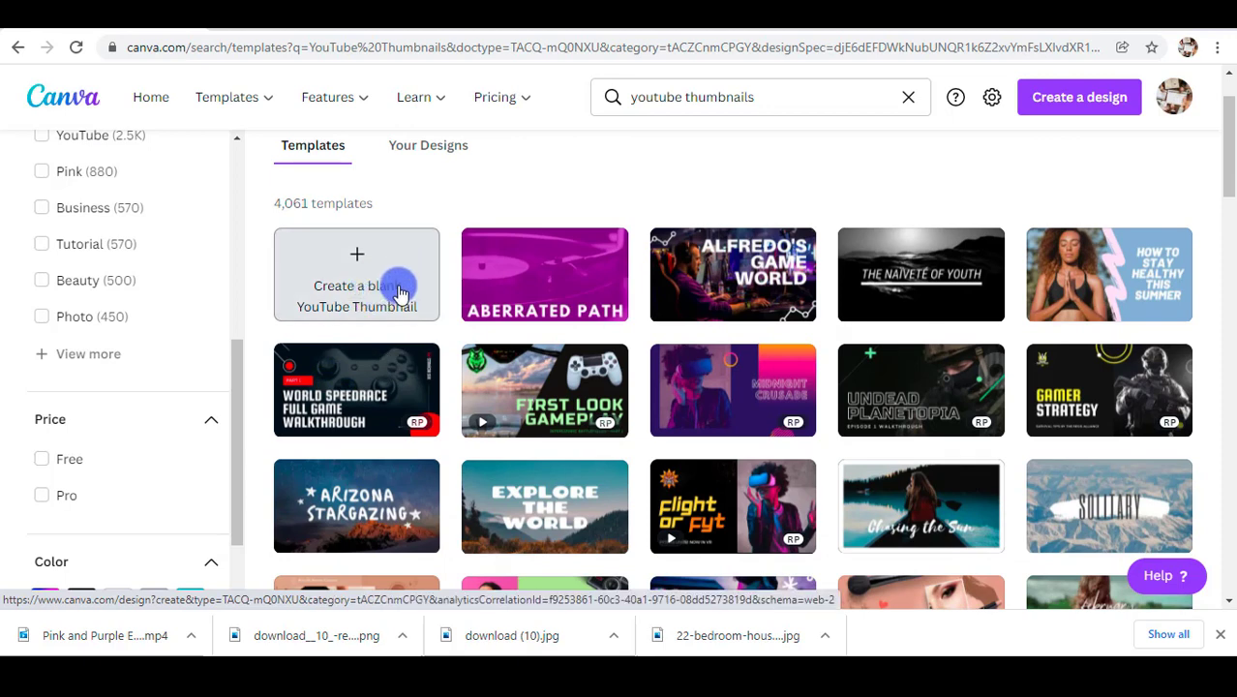
pyautogui.click(400, 292)
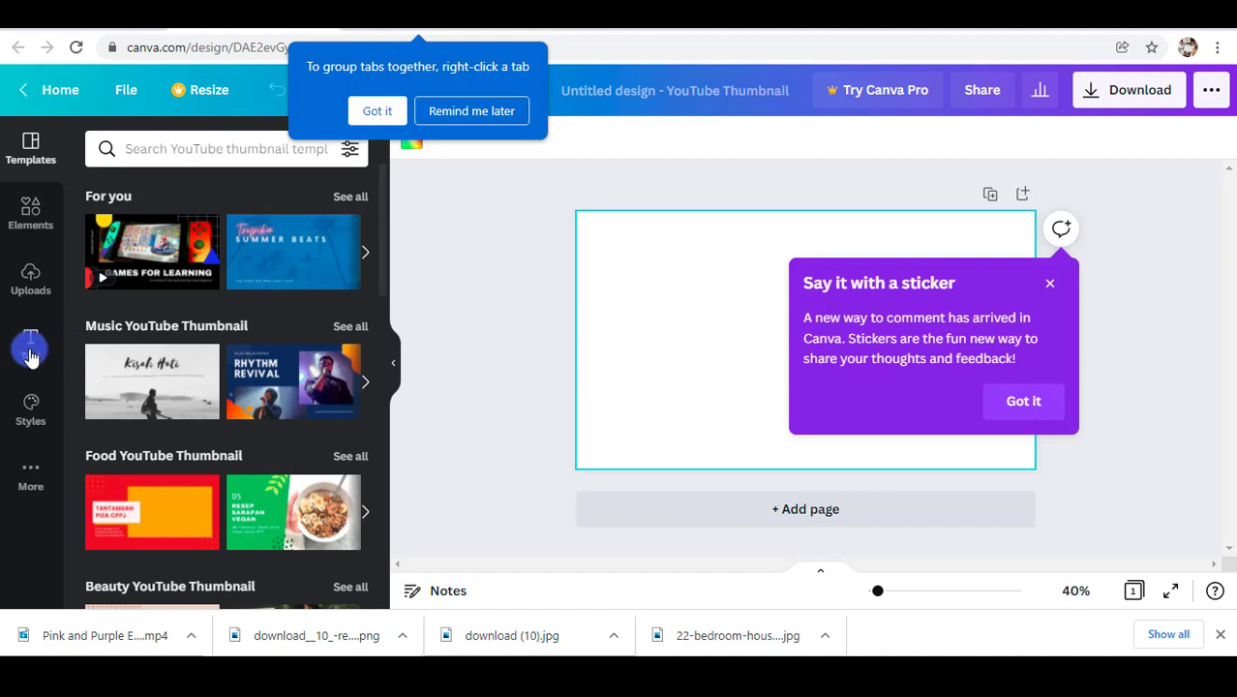
# Step: Add a heading to the blank thumbnail and move it to the upper left part of the page
pyautogui.click(32, 348)
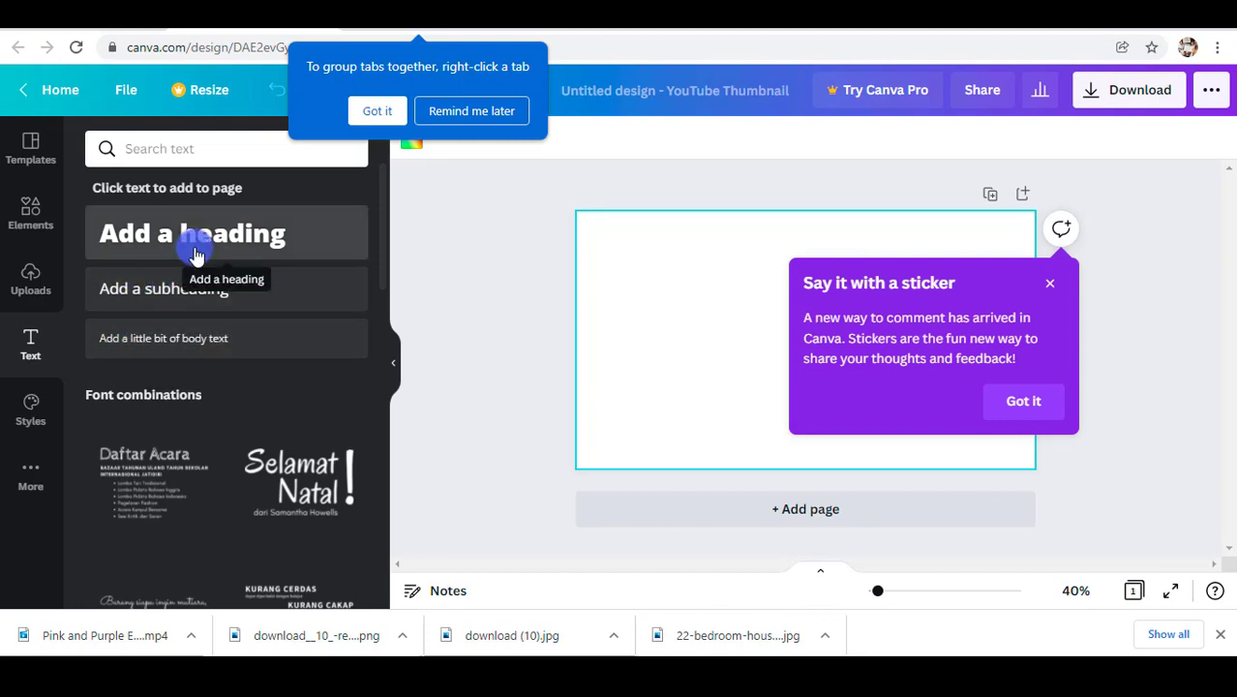
pyautogui.scroll(-4, 198, 445)
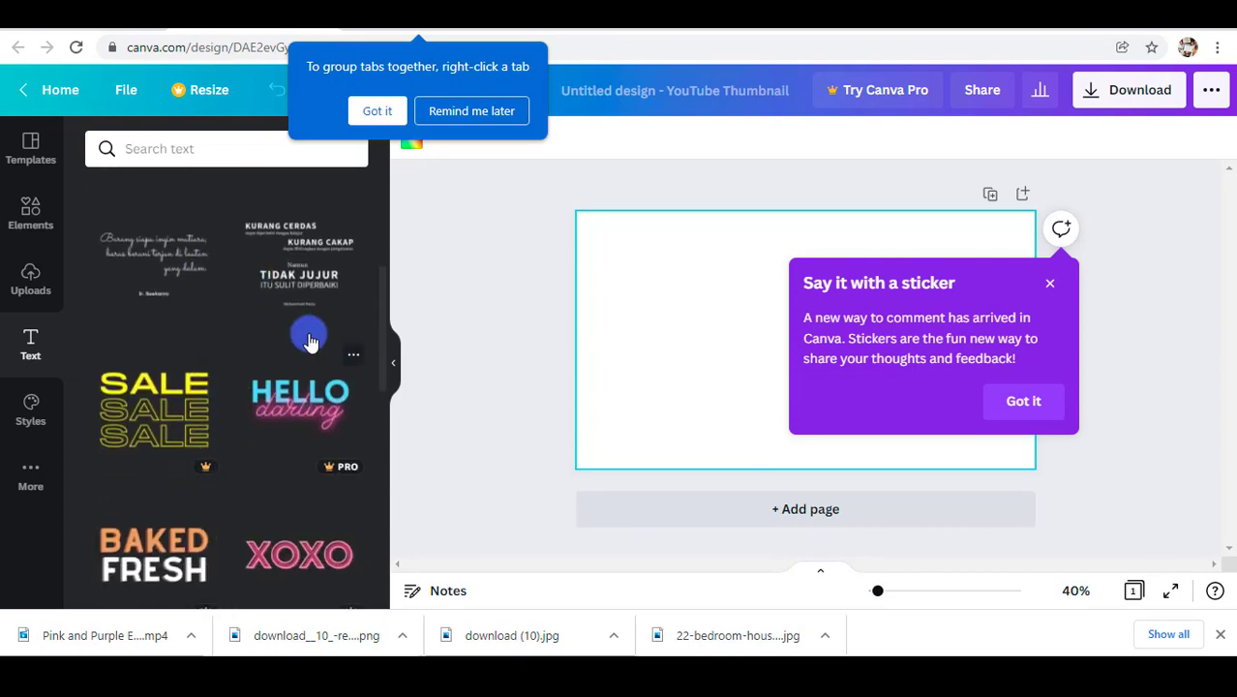
pyautogui.scroll(-4, 227, 278)
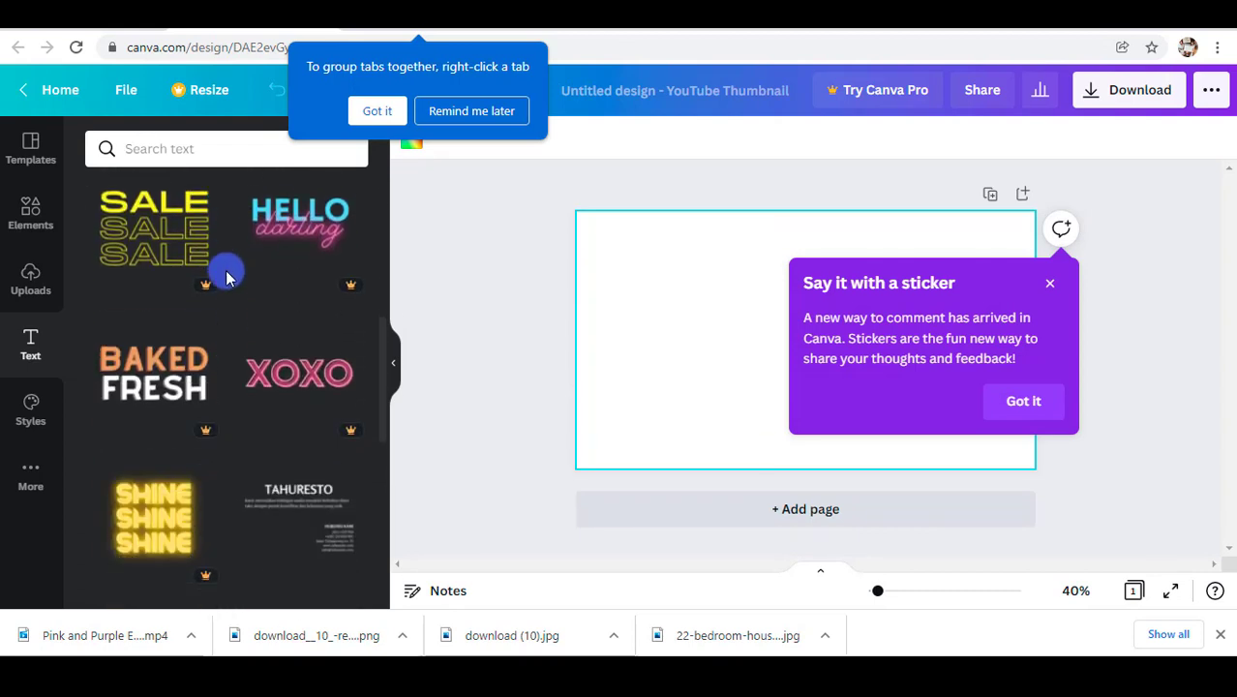
pyautogui.scroll(8, 227, 278)
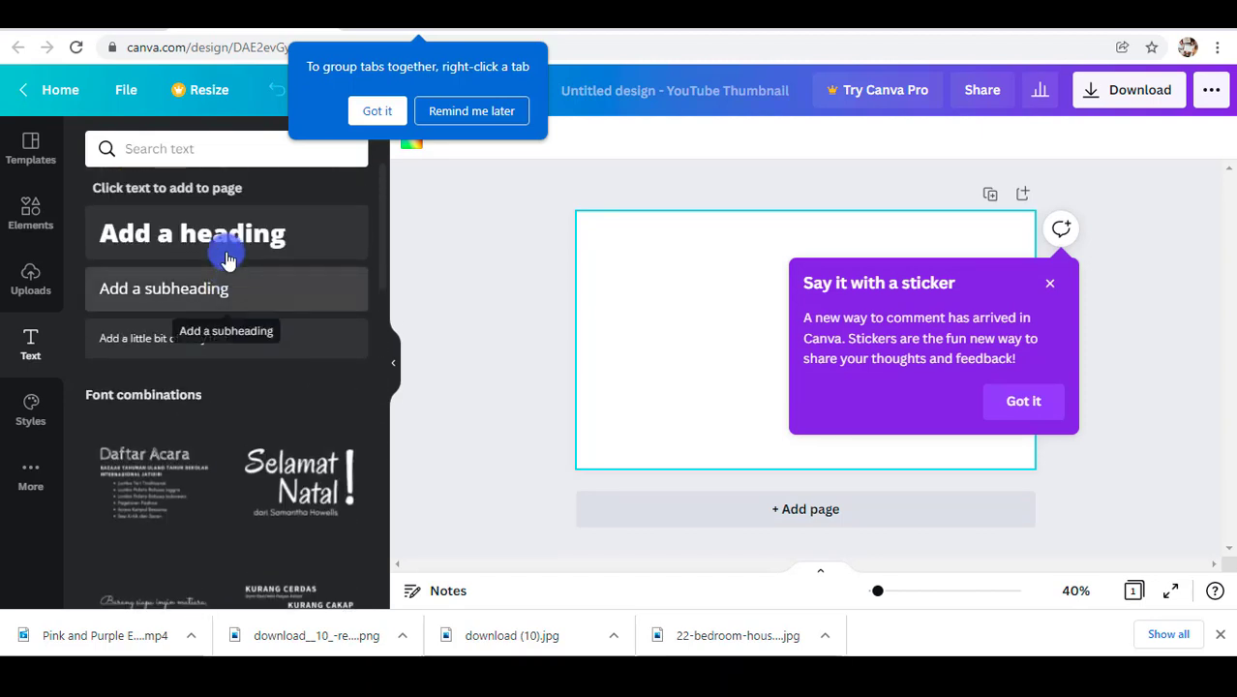
pyautogui.click(221, 249)
pyautogui.click(704, 401)
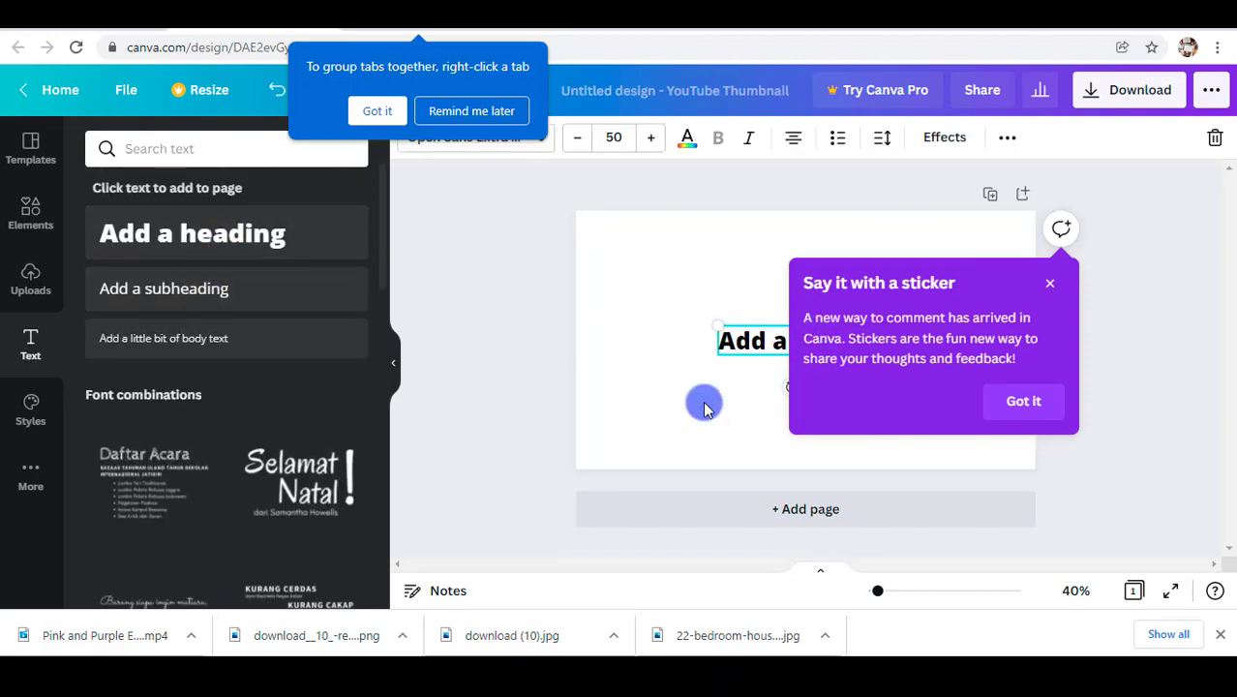
pyautogui.click(1049, 283)
pyautogui.click(856, 339)
pyautogui.moveTo(855, 340); pyautogui.dragTo(796, 287)
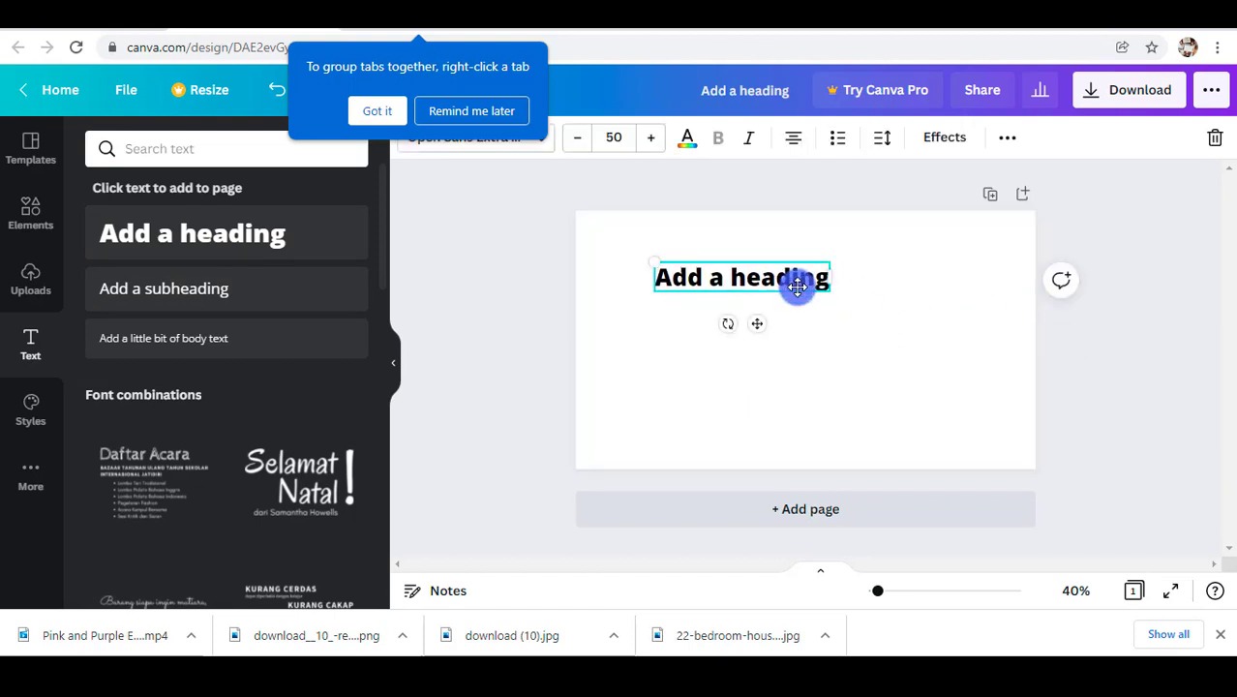
# Step: Replace the placeholder heading text with "CARA MEMILIH"
pyautogui.doubleClick(796, 287)
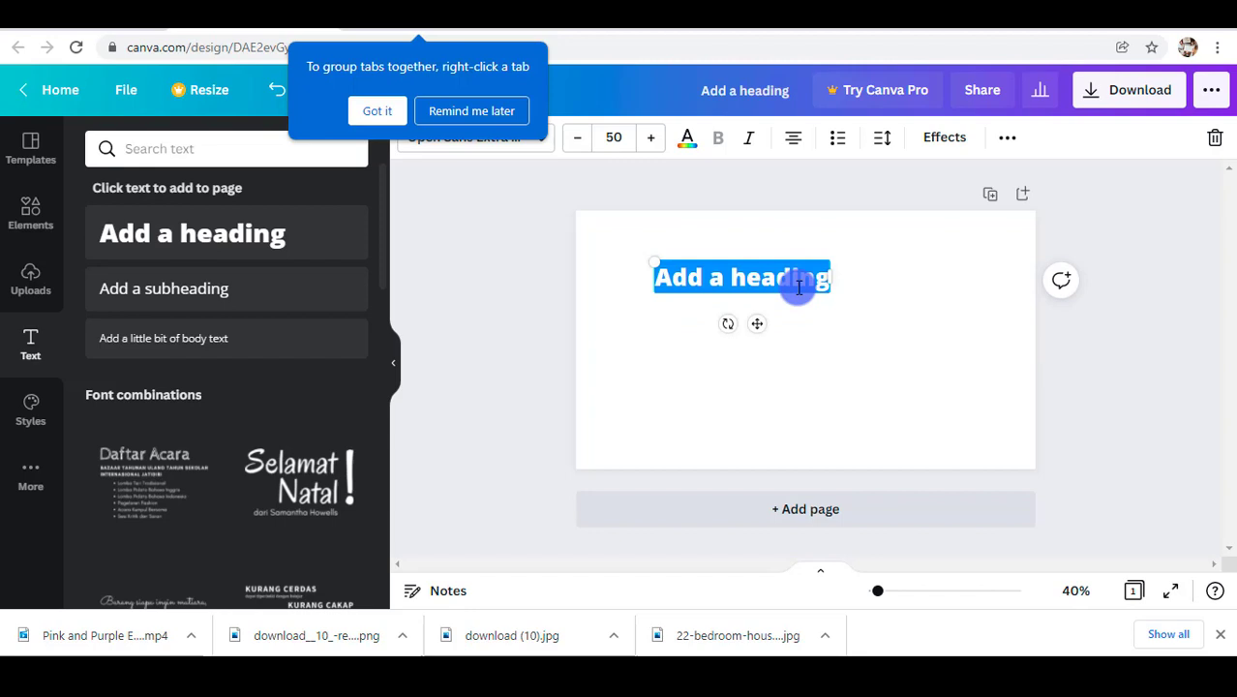
pyautogui.write('CARA')
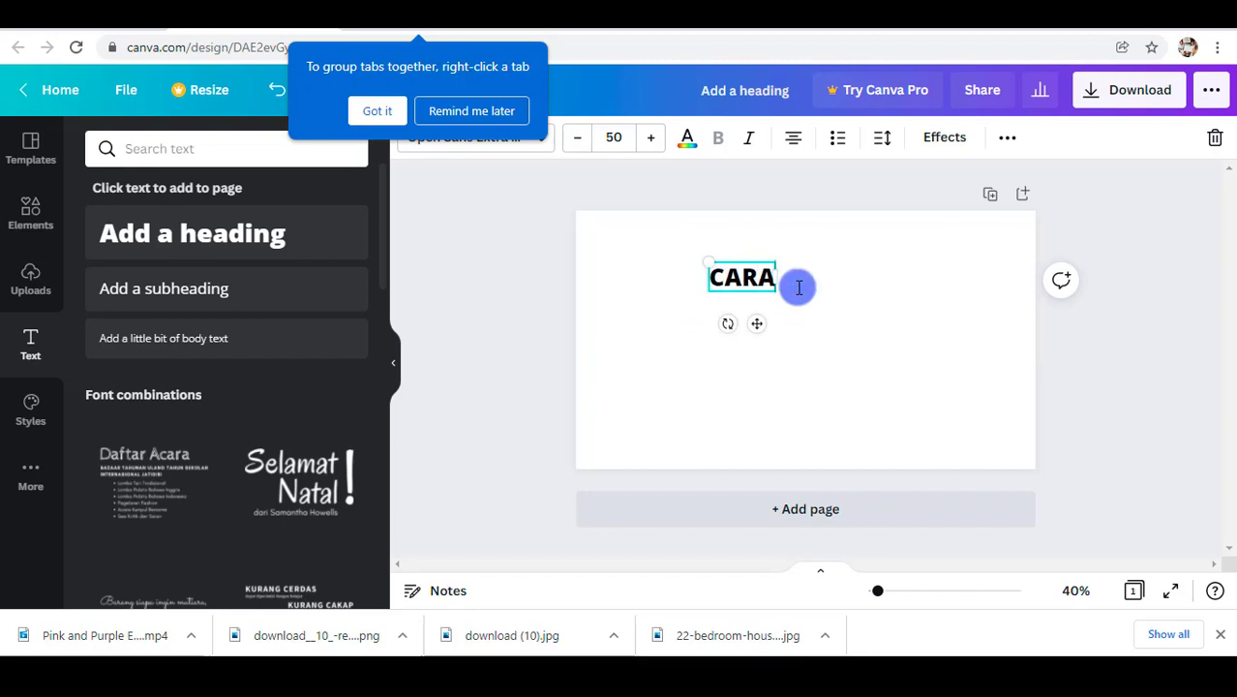
pyautogui.write(' MEMILIH')
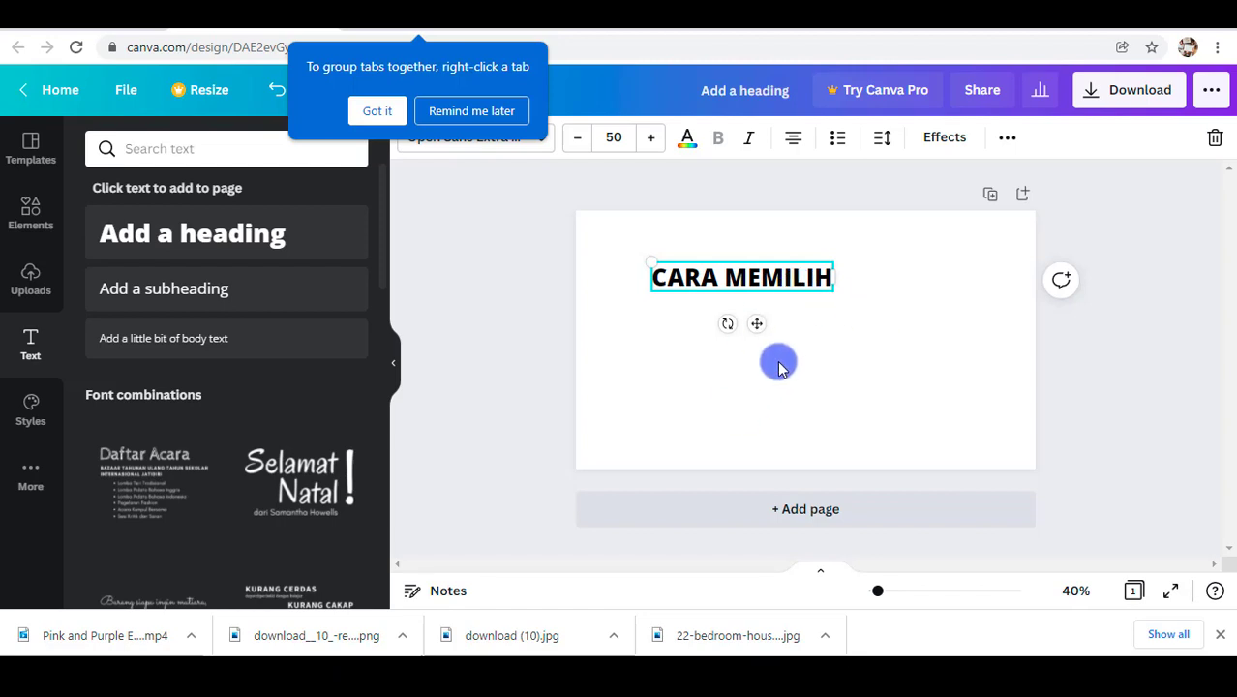
pyautogui.click(718, 320)
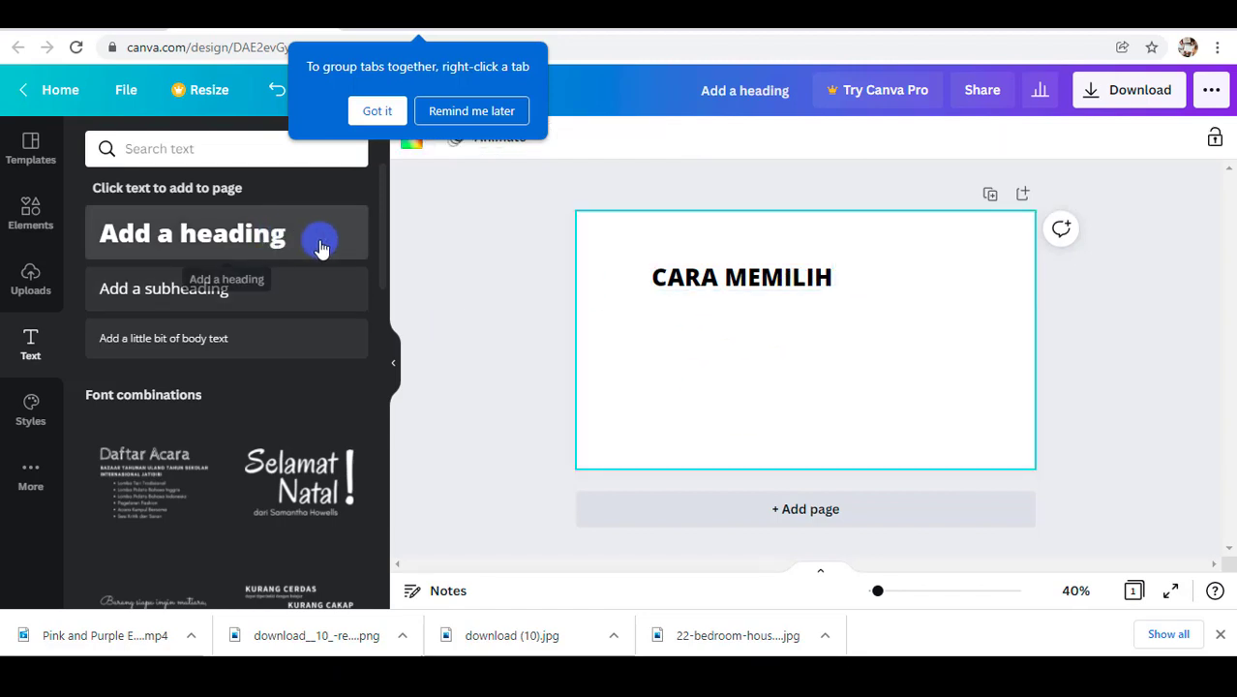
# Step: Add a second heading reading "PROPERTY" in the middle of the thumbnail
pyautogui.click(209, 244)
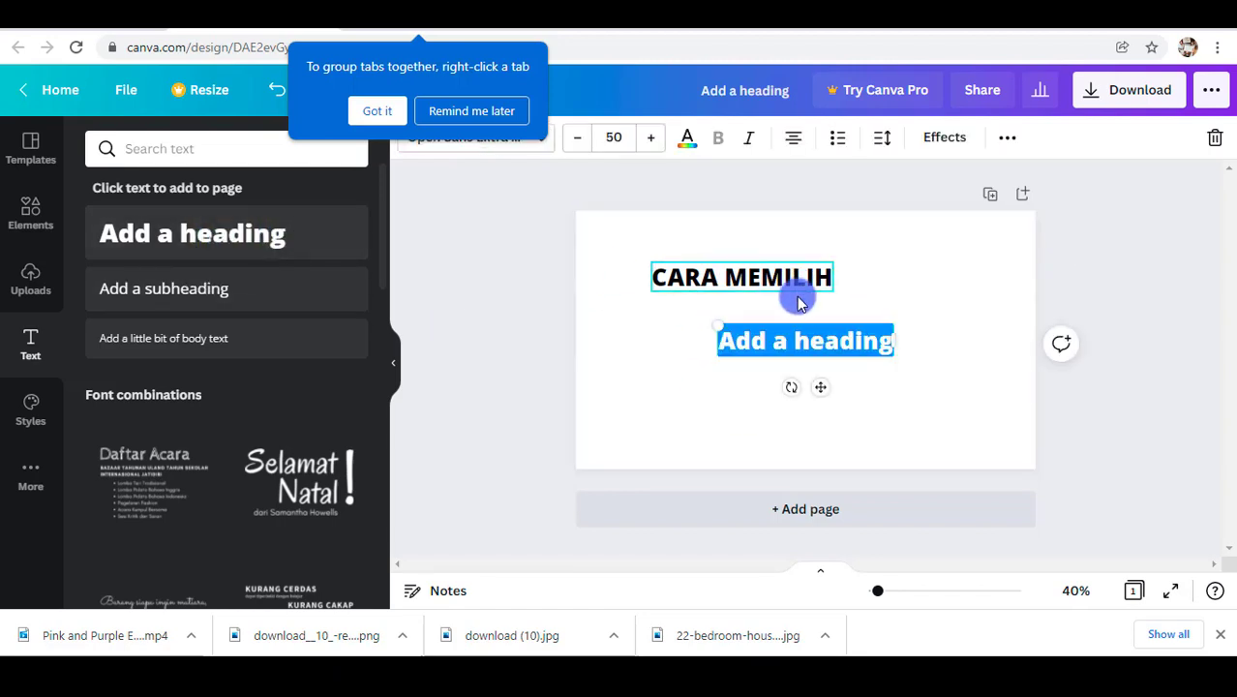
pyautogui.write('PRO')
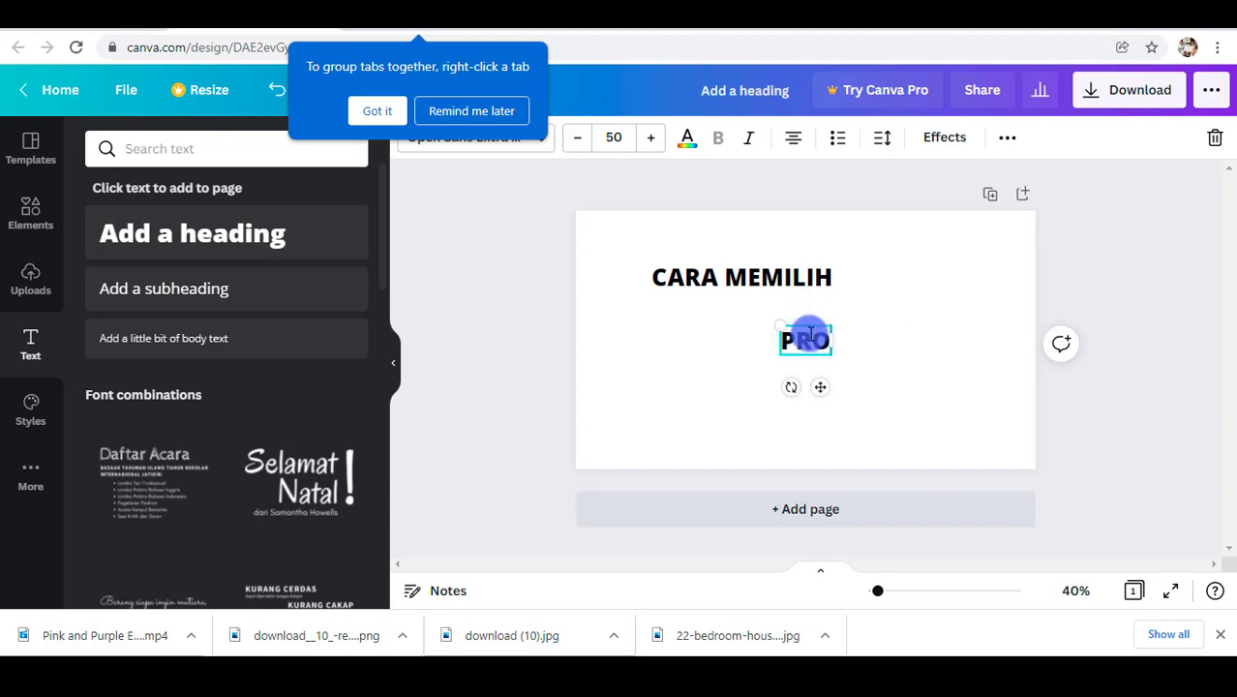
pyautogui.write('PERTY')
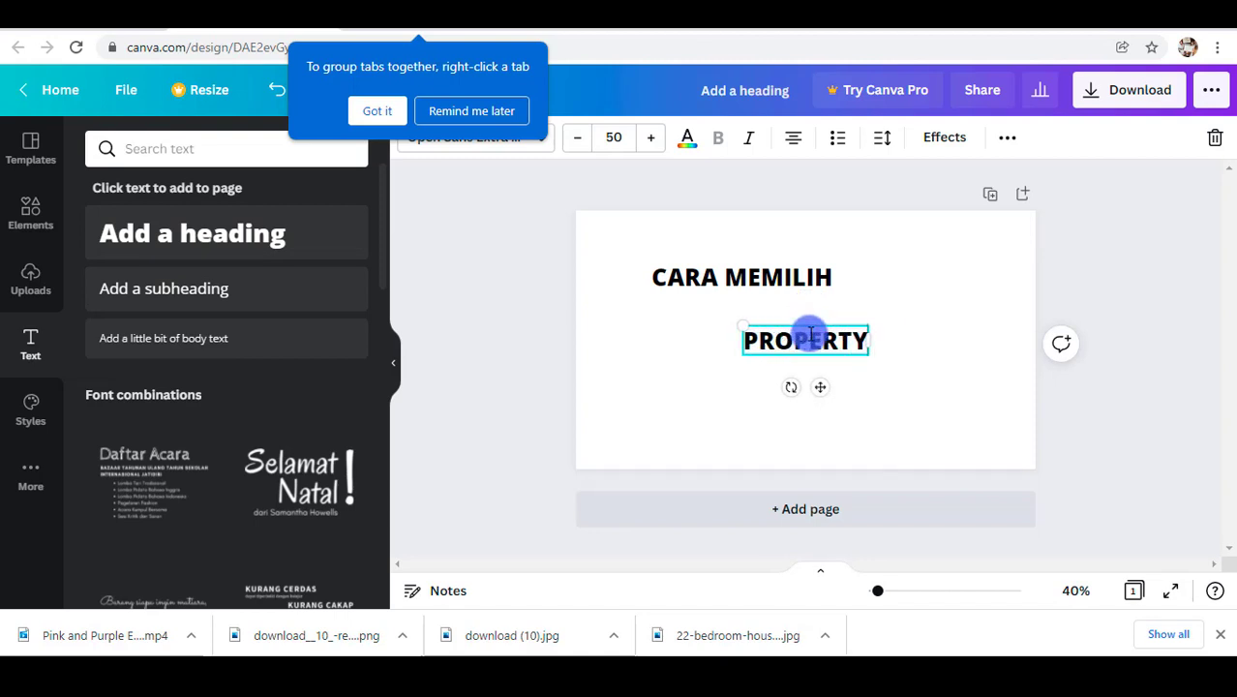
pyautogui.click(735, 413)
# Step: Add a third heading reading "YANG BENAR" and place it below PROPERTY
pyautogui.click(256, 232)
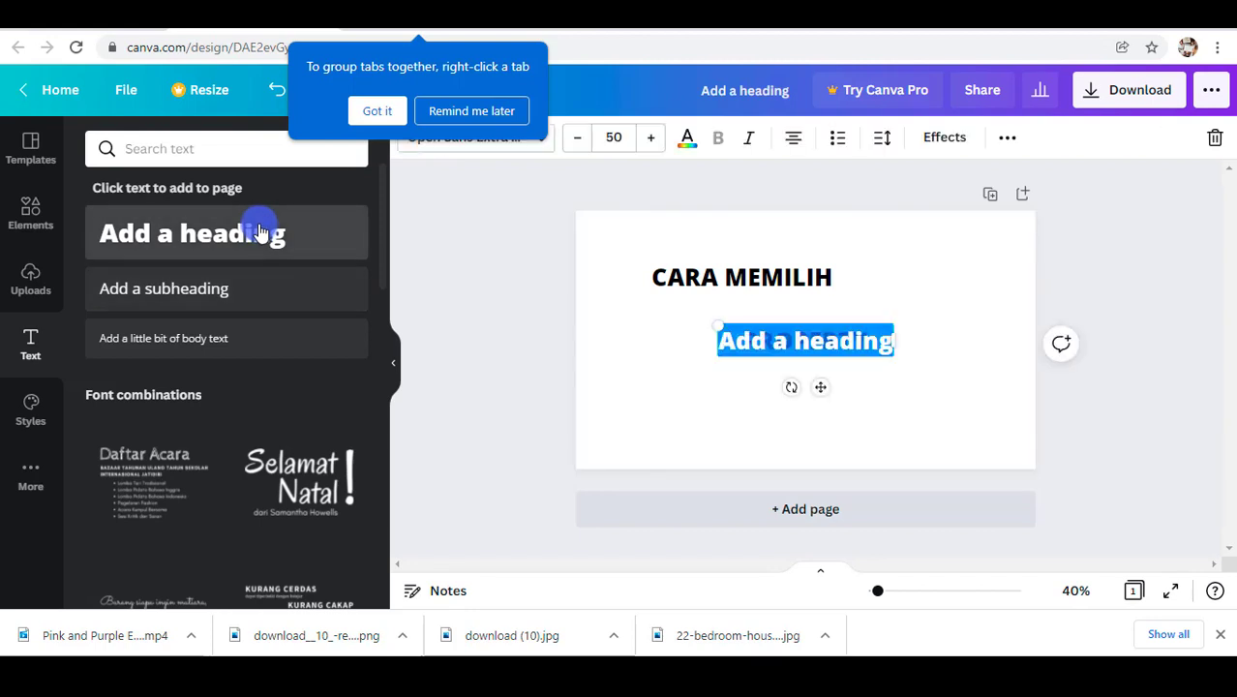
pyautogui.moveTo(823, 380); pyautogui.dragTo(808, 429)
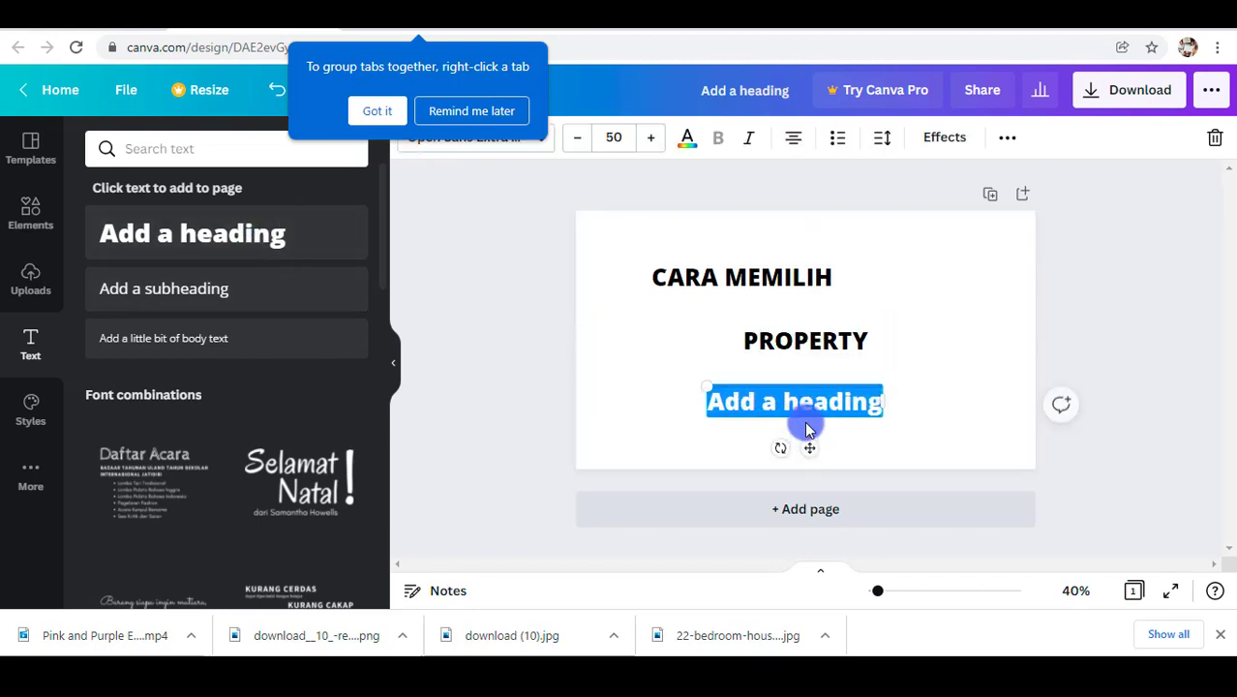
pyautogui.write('YANG BENAR')
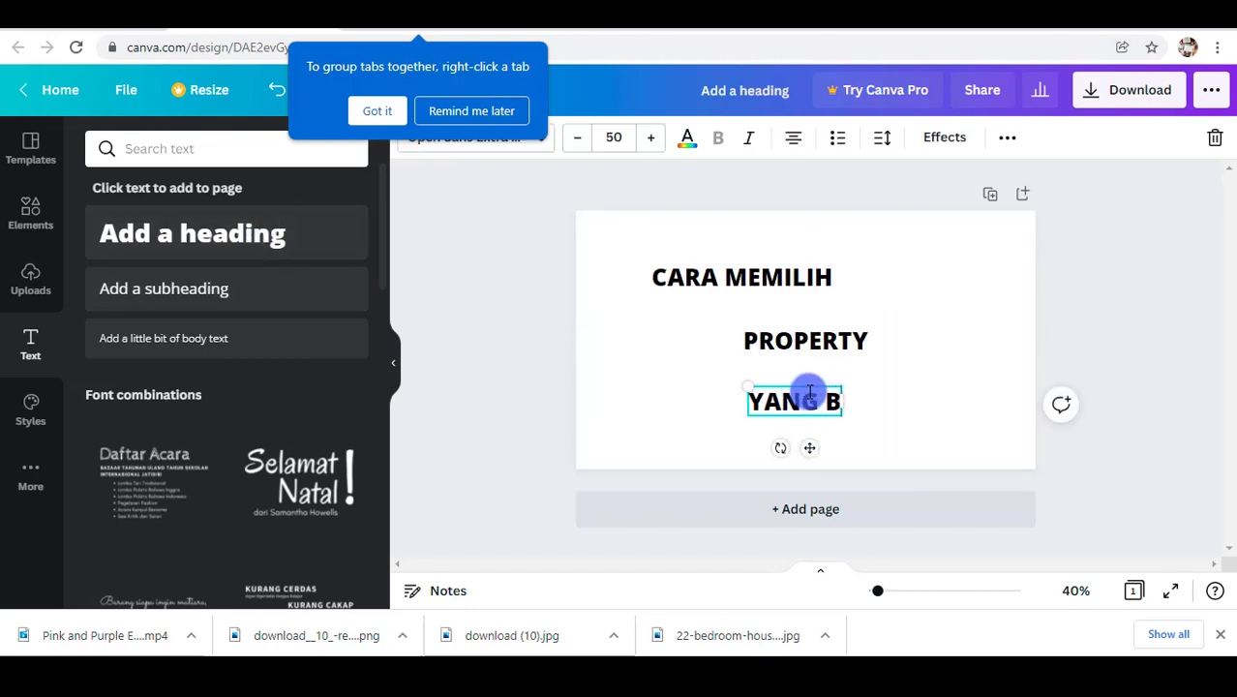
pyautogui.click(931, 268)
# Step: Move CARA MEMILIH closer to the page's upper left corner and set its font to Anton
pyautogui.moveTo(801, 288); pyautogui.dragTo(764, 272)
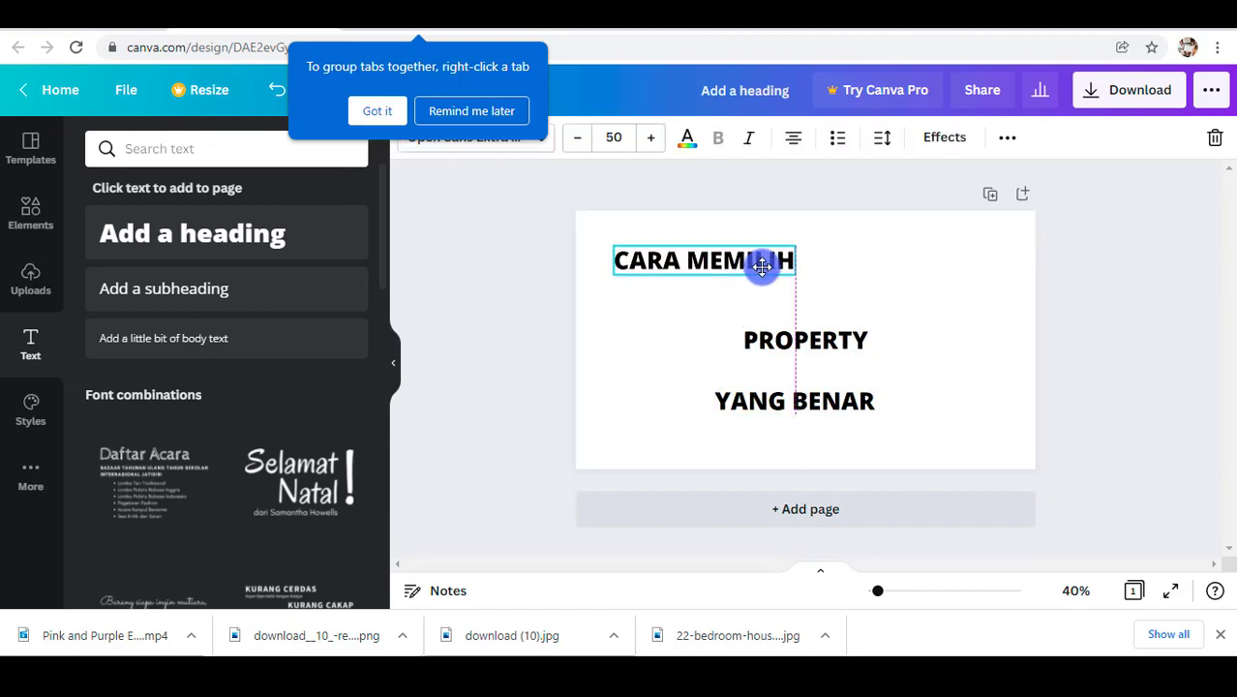
pyautogui.click(378, 110)
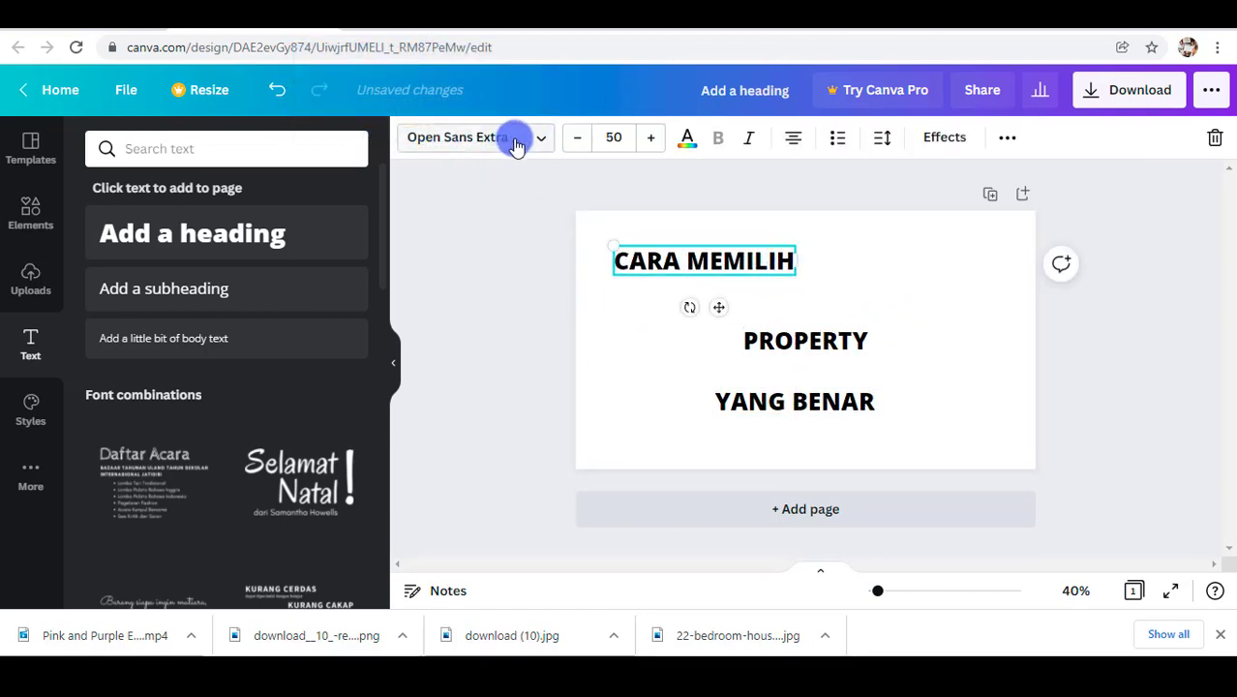
pyautogui.click(537, 138)
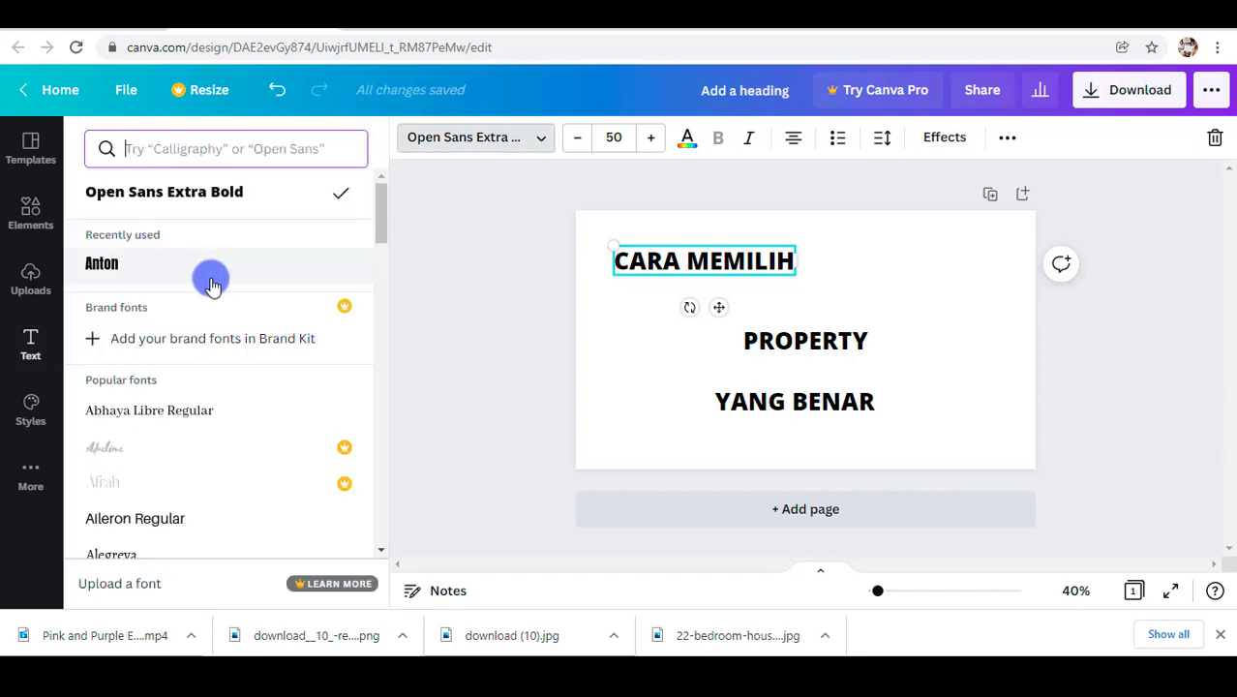
# Step: Set the PROPERTY heading in Abhaya Libre Regular, enlarged to size 117 and centred horizontally on the page
pyautogui.click(785, 340)
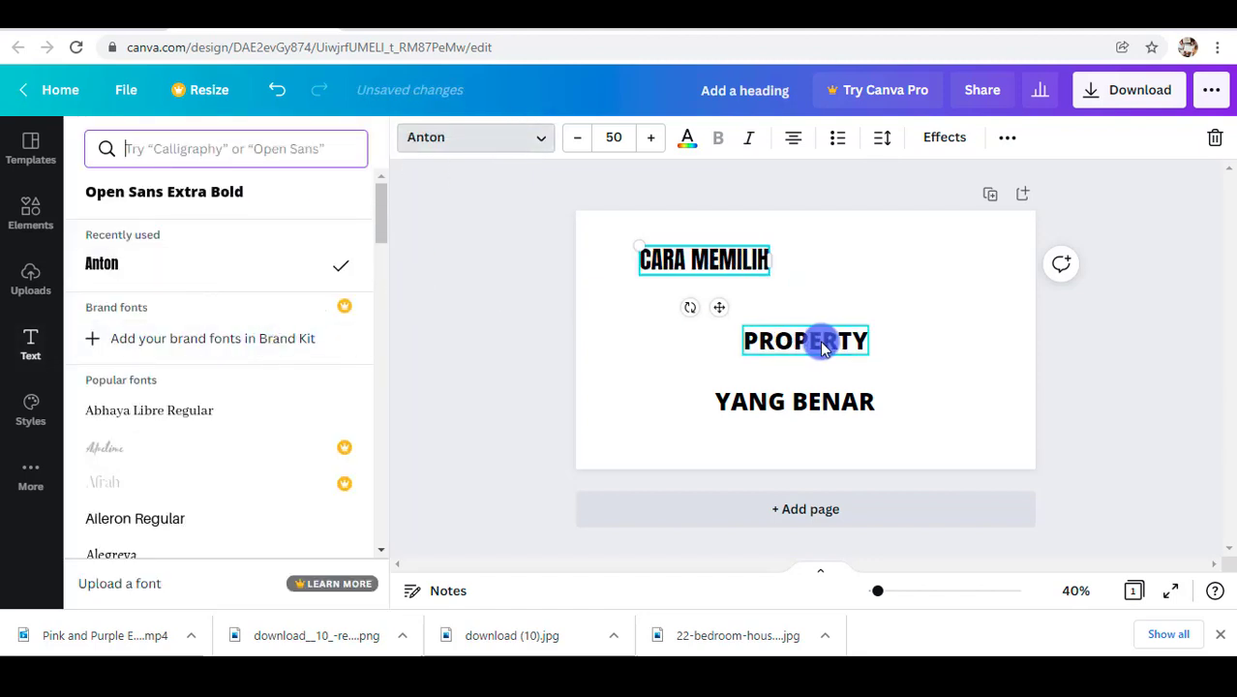
pyautogui.scroll(-2, 314, 365)
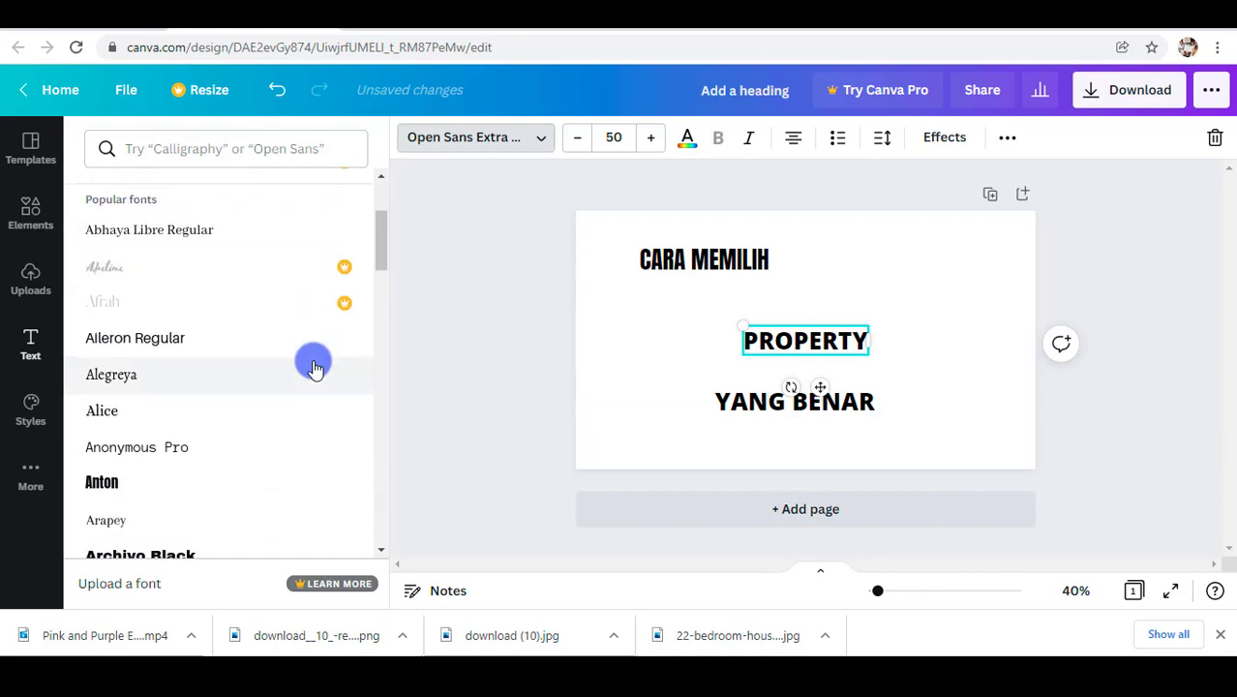
pyautogui.click(194, 233)
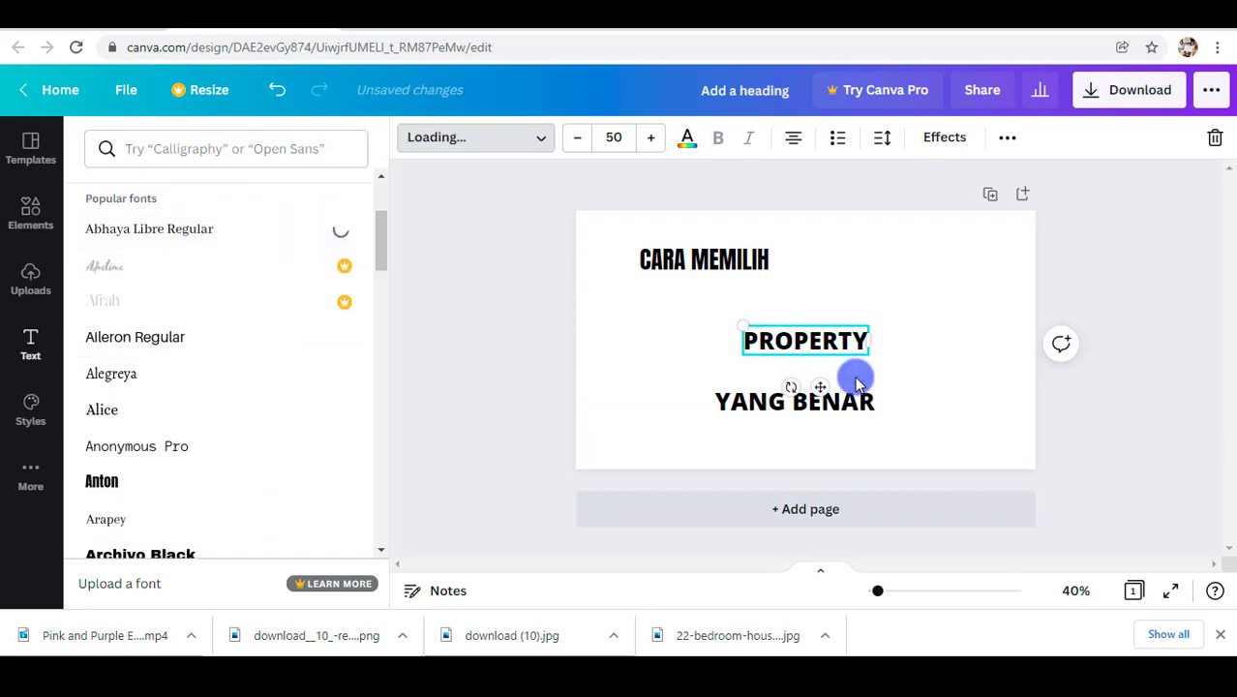
pyautogui.moveTo(862, 324); pyautogui.dragTo(997, 243)
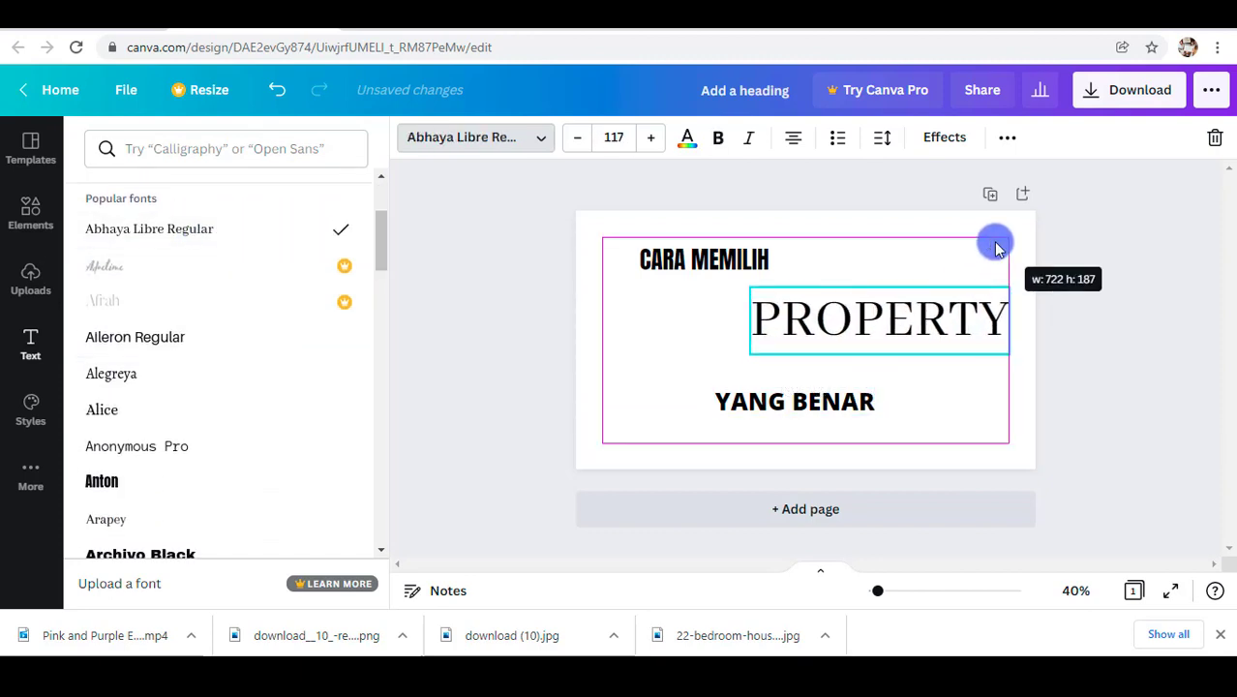
pyautogui.moveTo(931, 360); pyautogui.dragTo(850, 356)
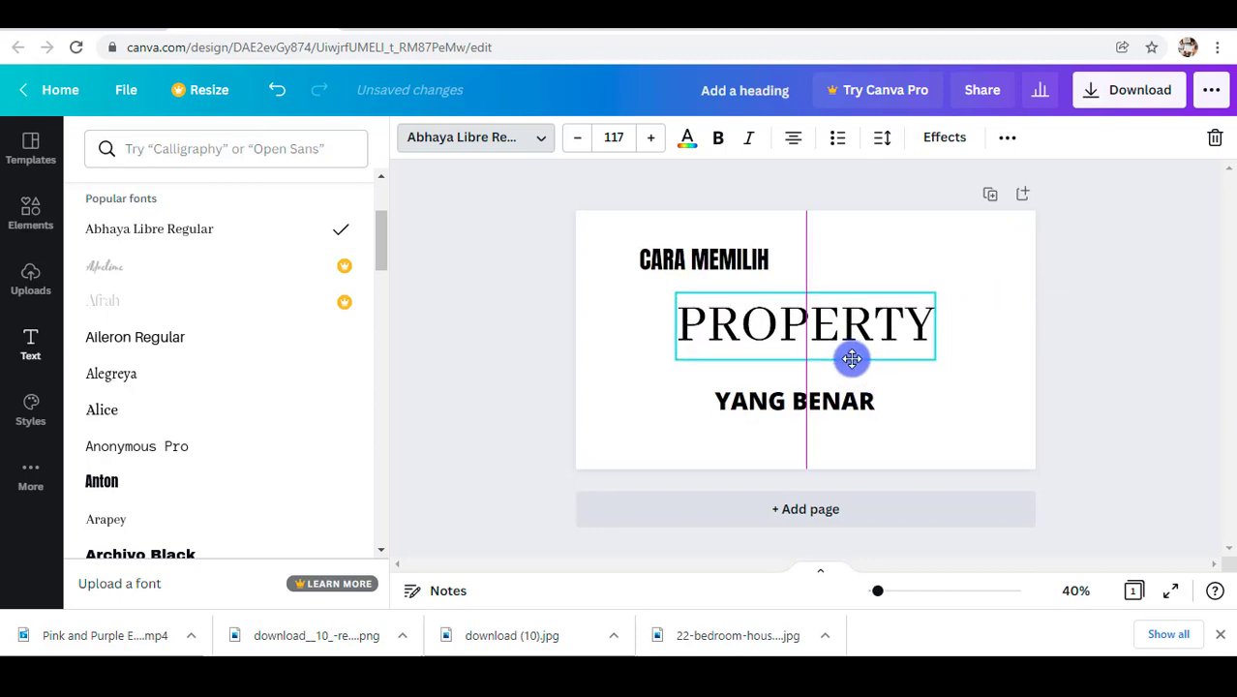
# Step: Set the font of the YANG BENAR heading to Anton
pyautogui.click(856, 398)
pyautogui.click(540, 136)
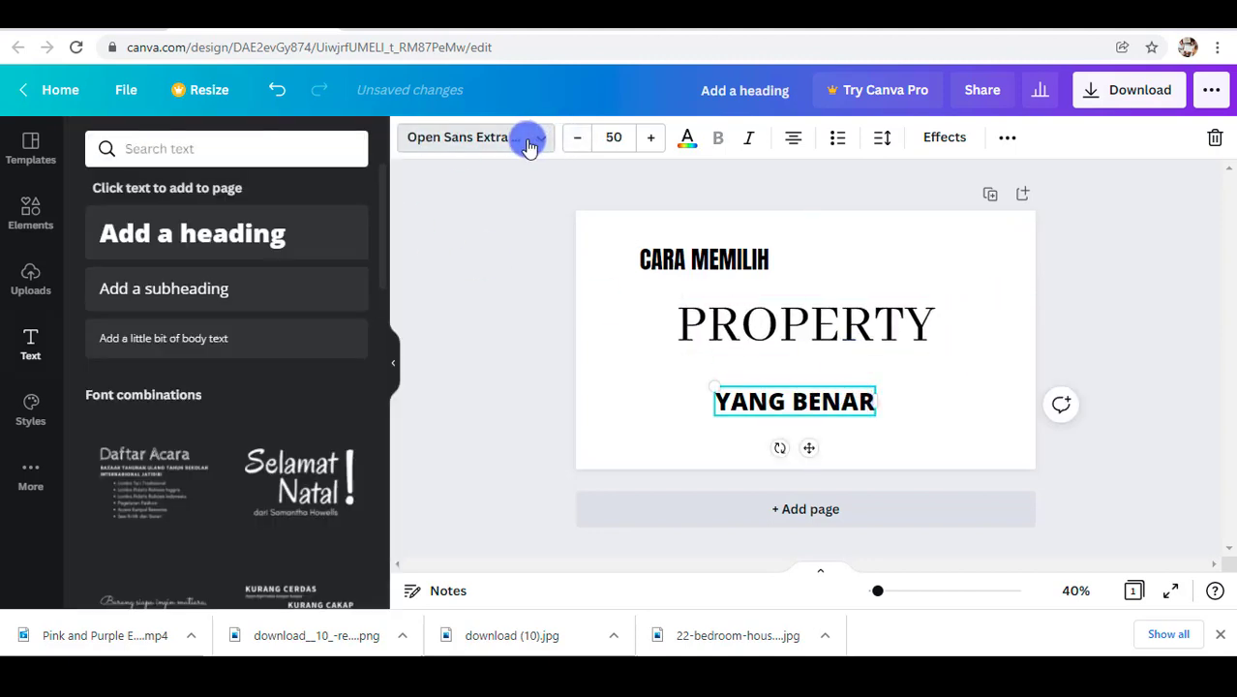
pyautogui.click(542, 136)
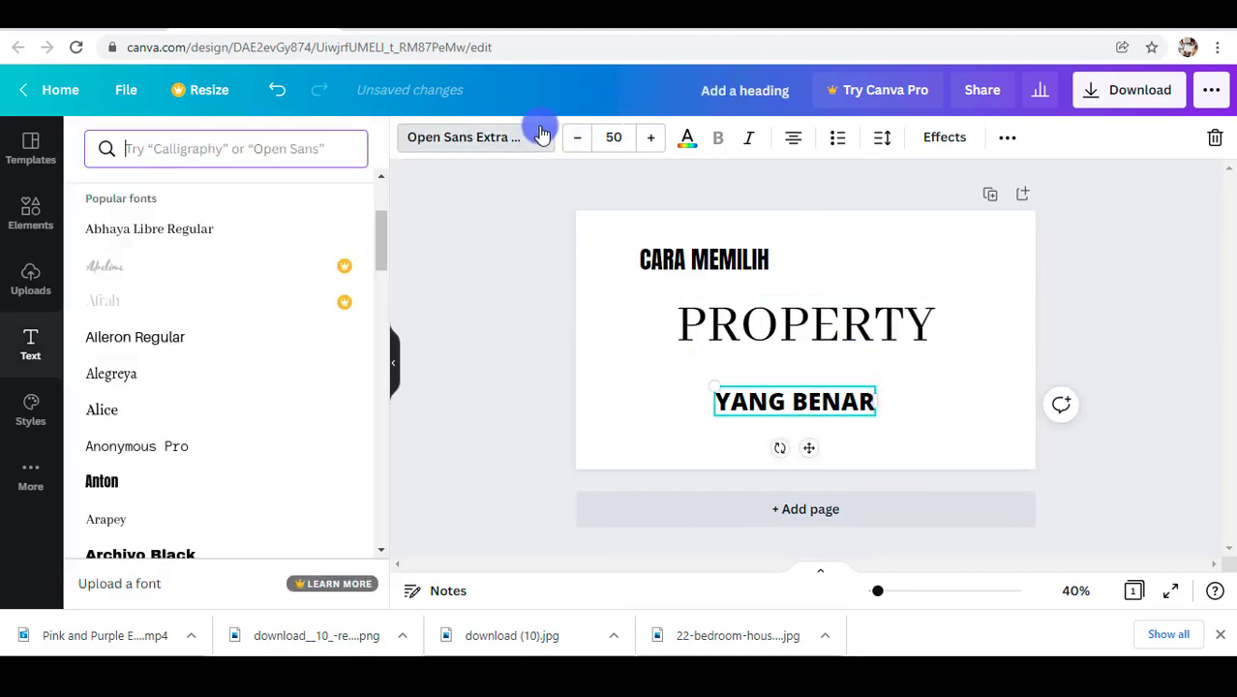
pyautogui.click(108, 481)
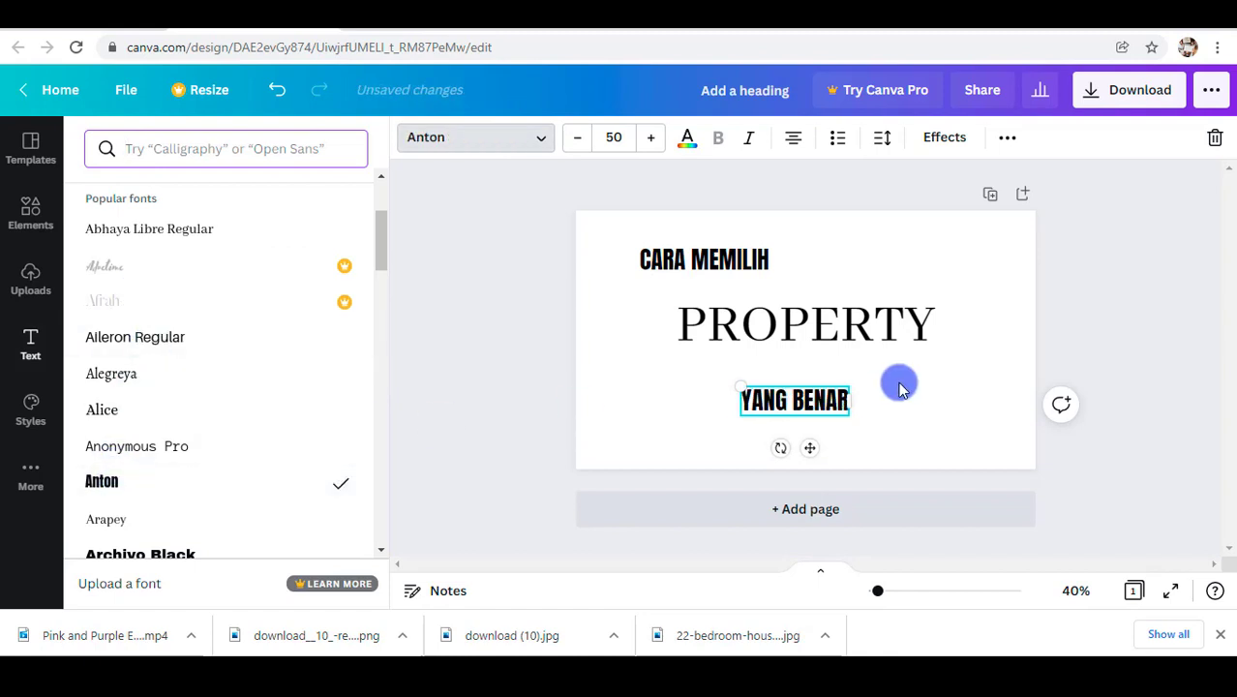
# Step: Move the PROPERTY and YANG BENAR headings toward the page's left side, beneath CARA MEMILIH
pyautogui.click(1132, 319)
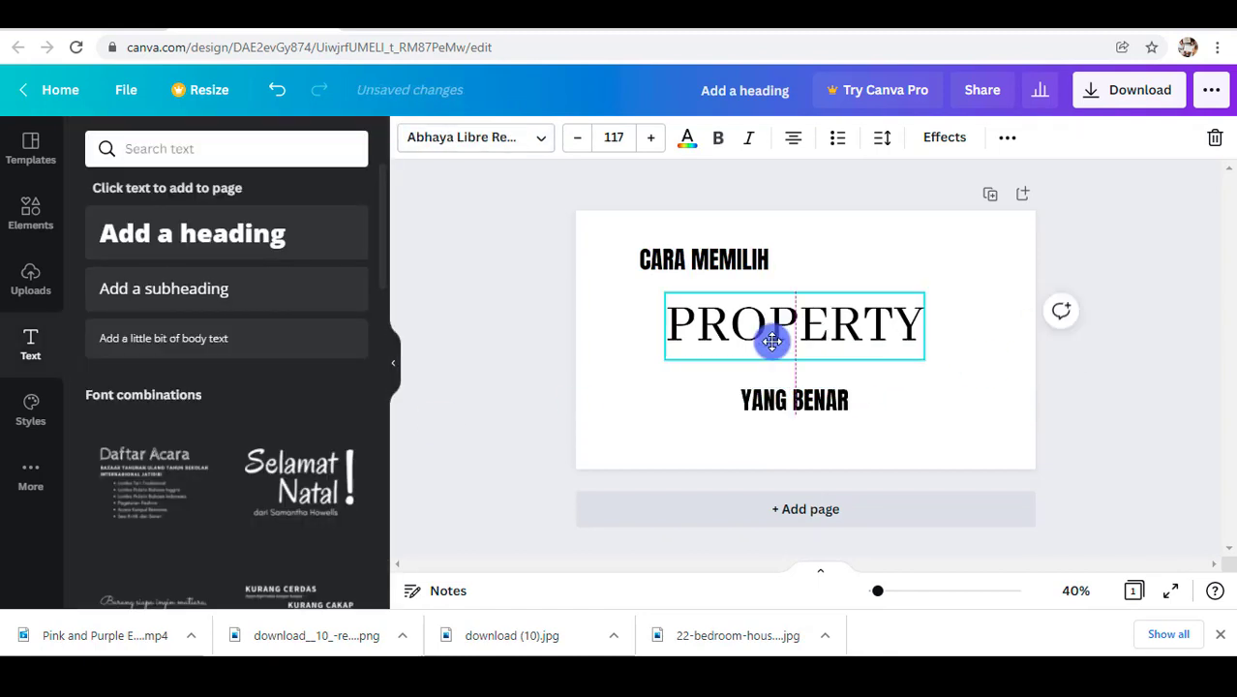
pyautogui.moveTo(773, 340); pyautogui.dragTo(733, 335)
pyautogui.moveTo(793, 395); pyautogui.dragTo(716, 398)
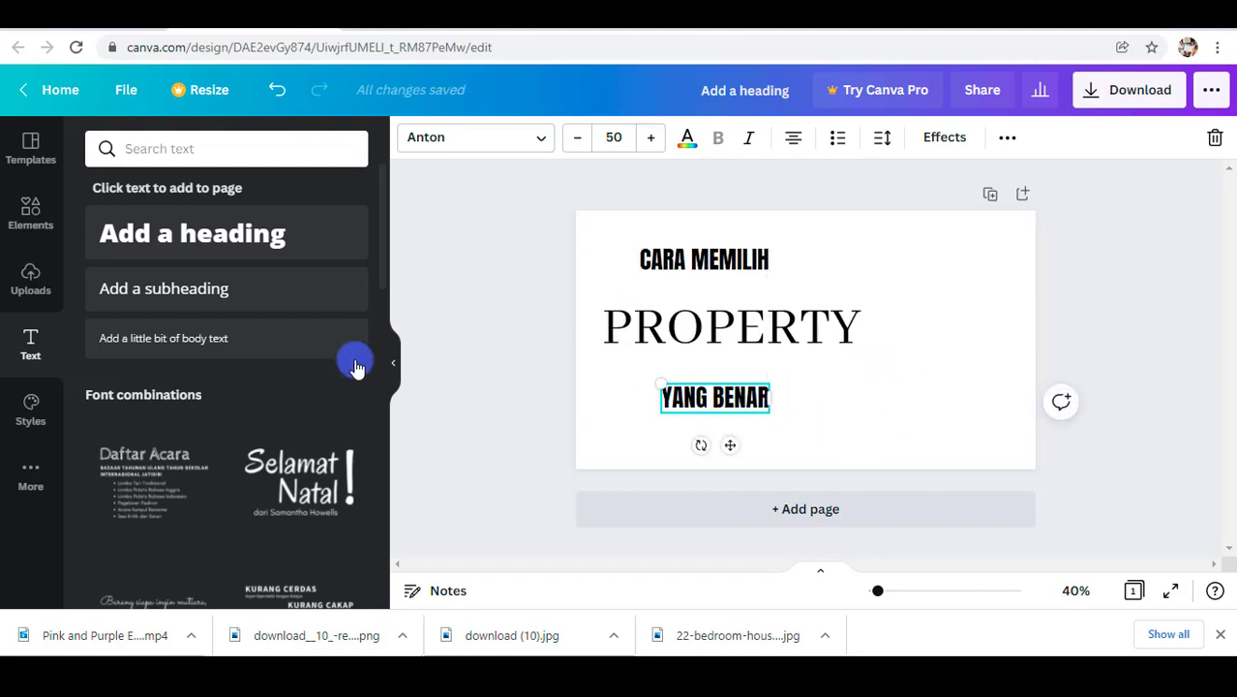
# Step: Add a square shape from the elements library and enlarge it to about 833 by 833, taller than the page
pyautogui.click(30, 218)
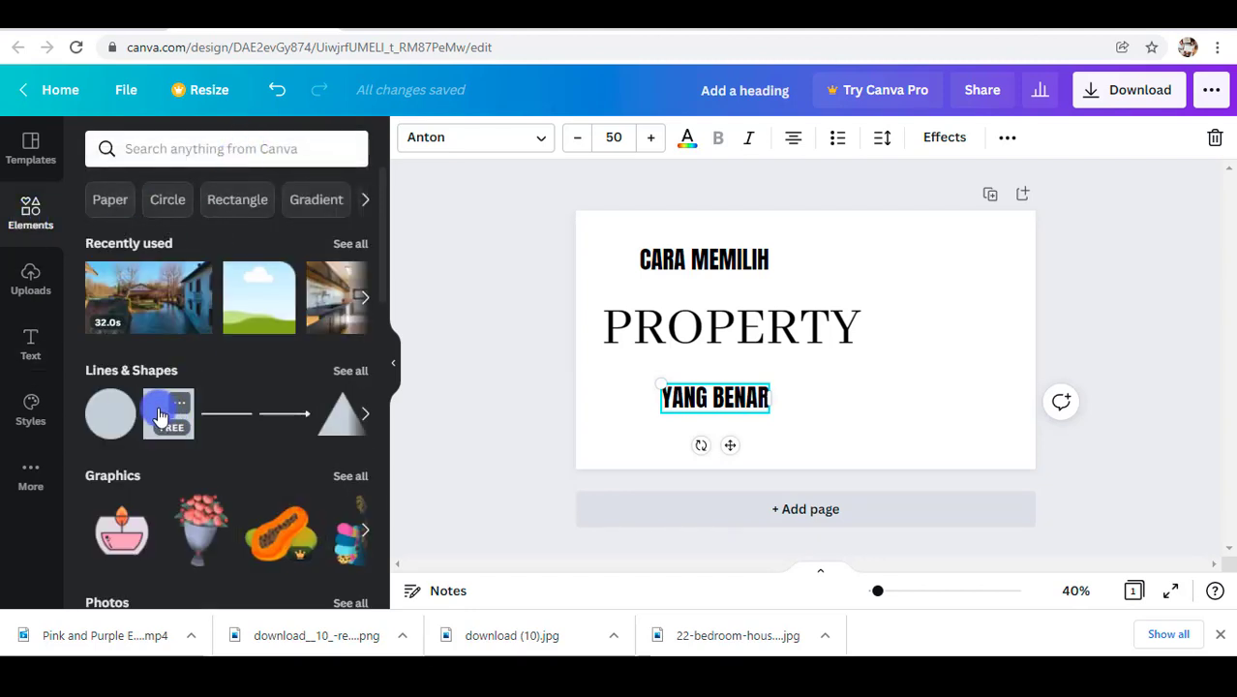
pyautogui.click(155, 412)
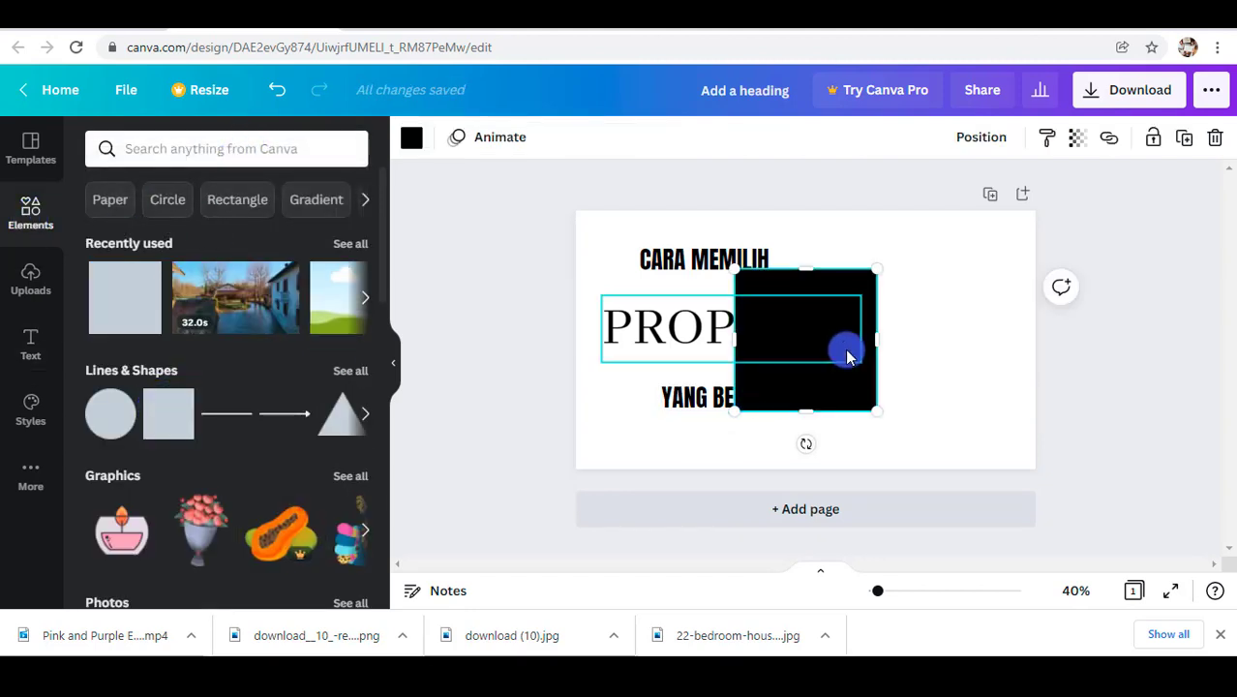
pyautogui.moveTo(740, 414); pyautogui.dragTo(657, 489)
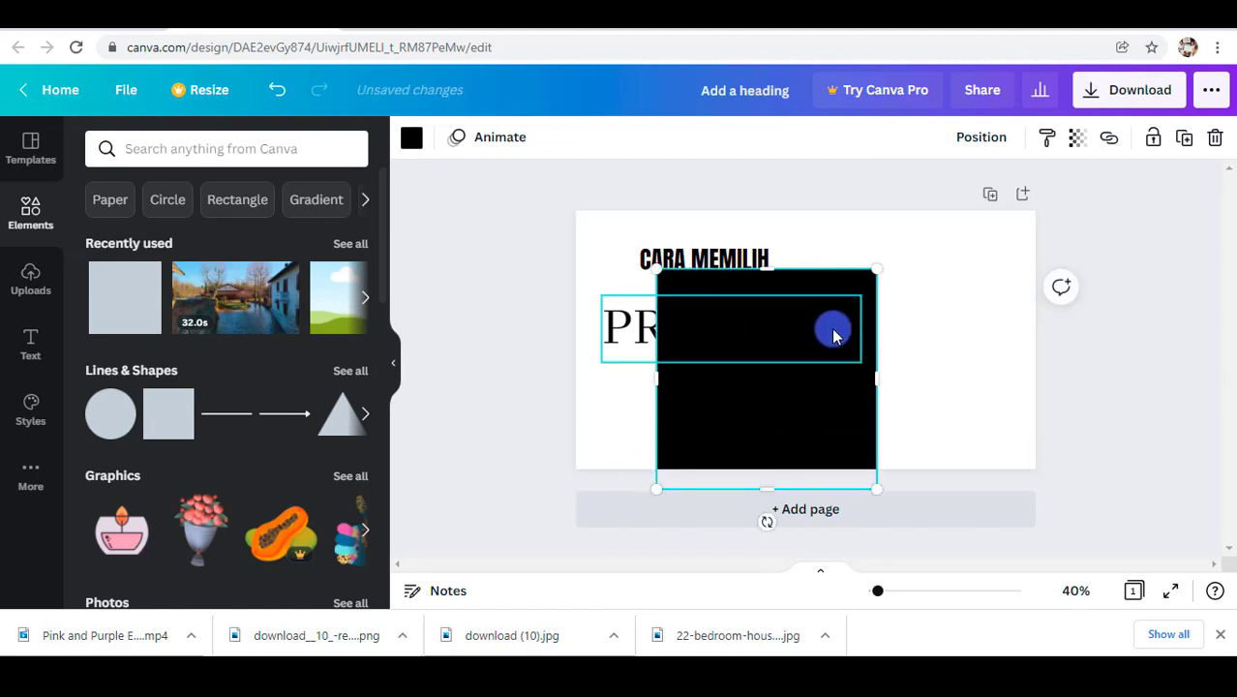
pyautogui.moveTo(877, 269); pyautogui.dragTo(966, 213)
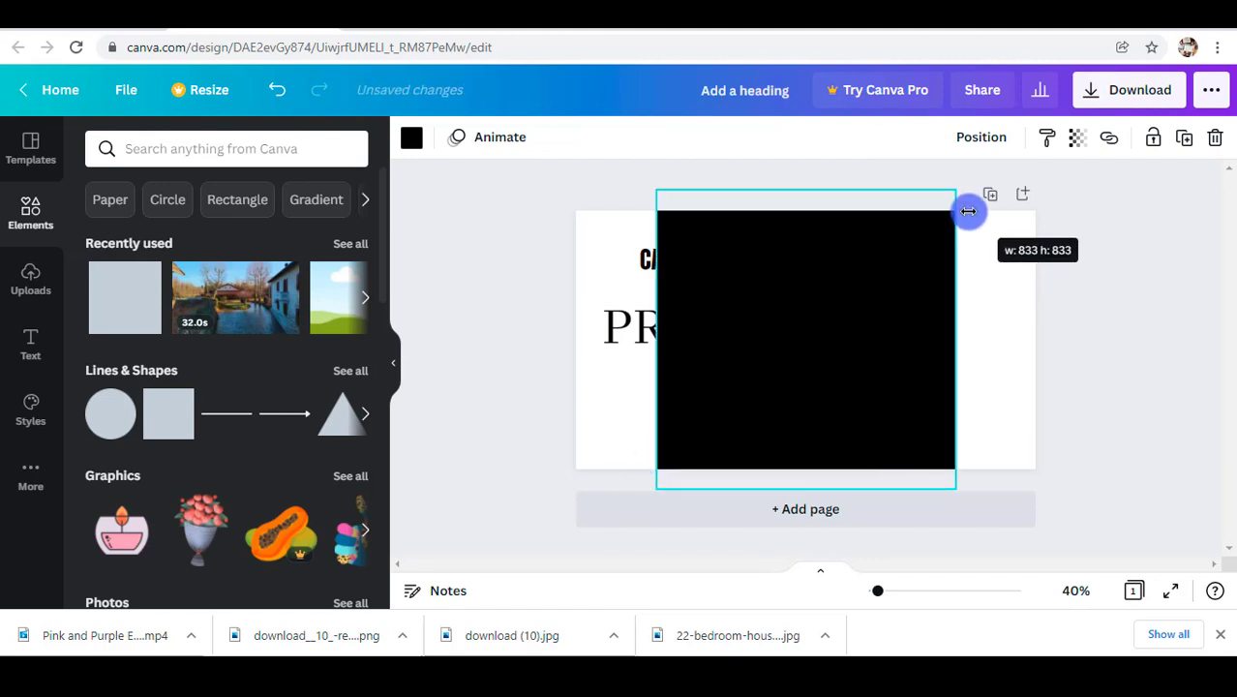
# Step: Try purple on the square and settle on the dark blue from the default colors
pyautogui.click(407, 142)
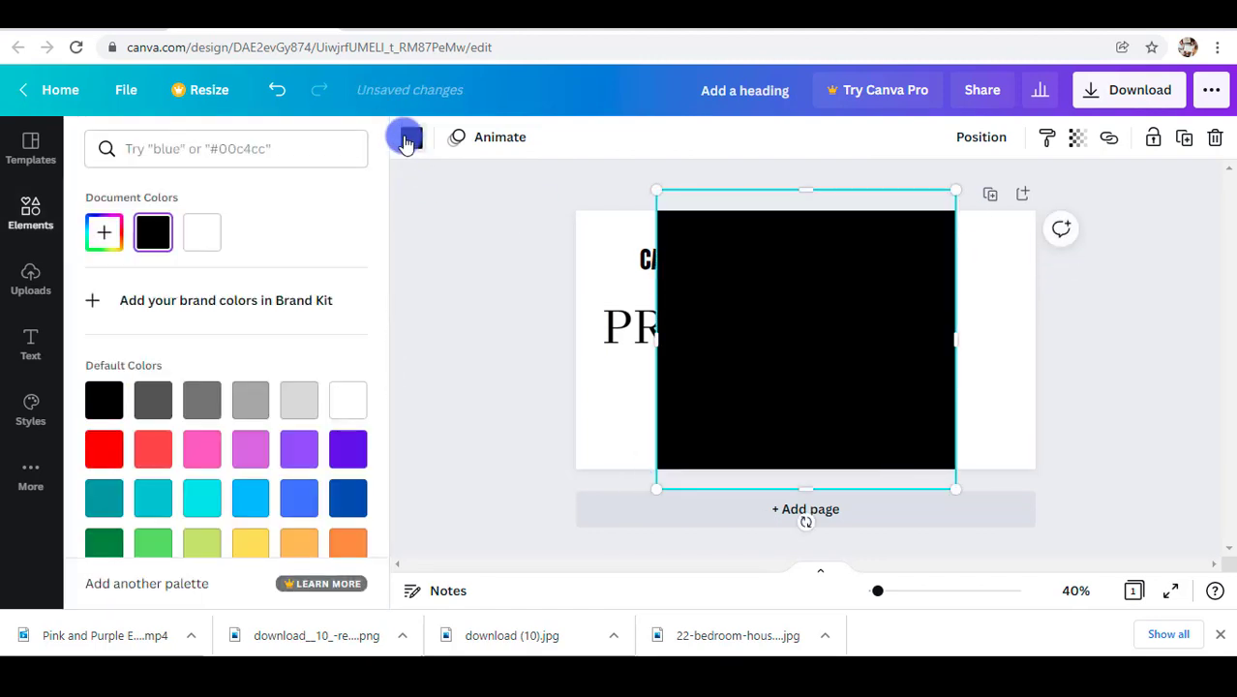
pyautogui.click(344, 450)
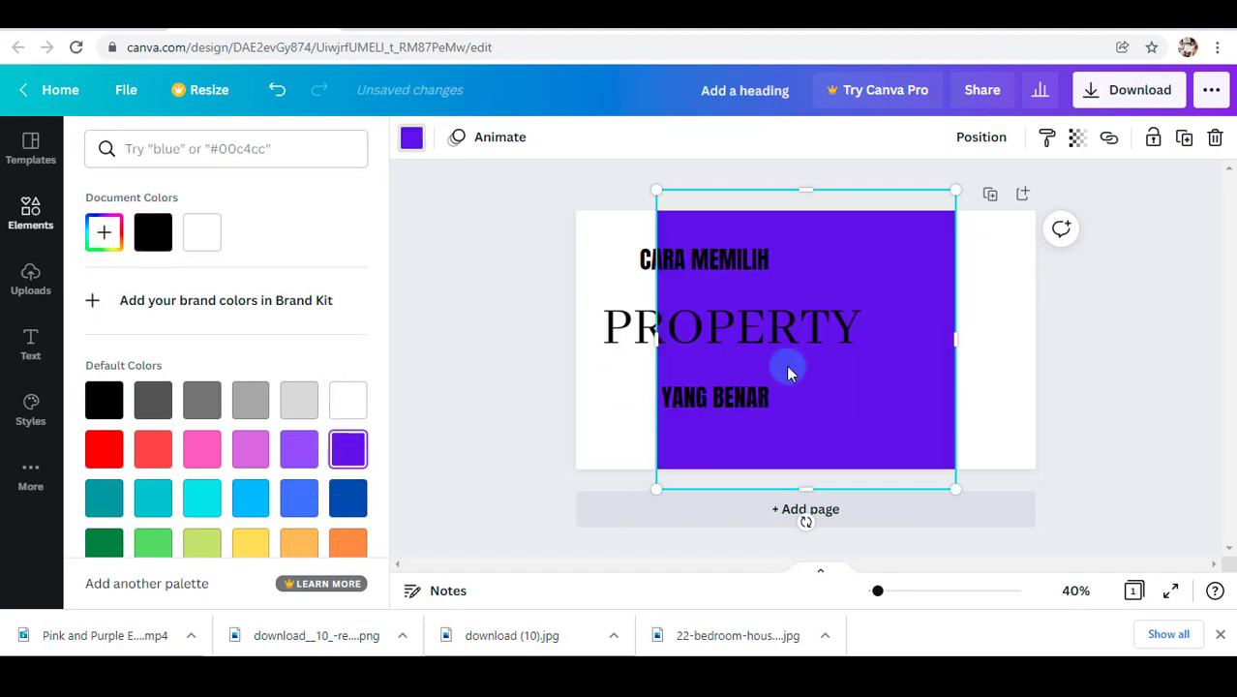
pyautogui.click(349, 500)
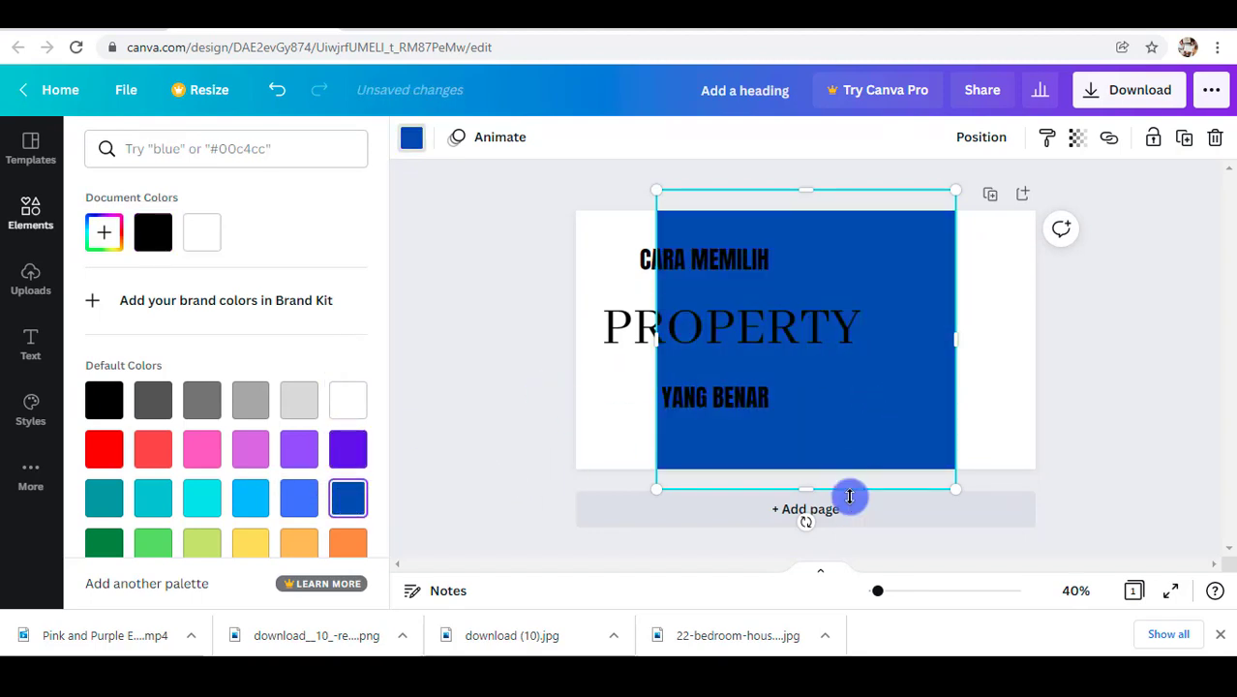
# Step: Rotate the blue square about 17° and move it over the left part of the page, behind the headings
pyautogui.moveTo(798, 526); pyautogui.dragTo(754, 506)
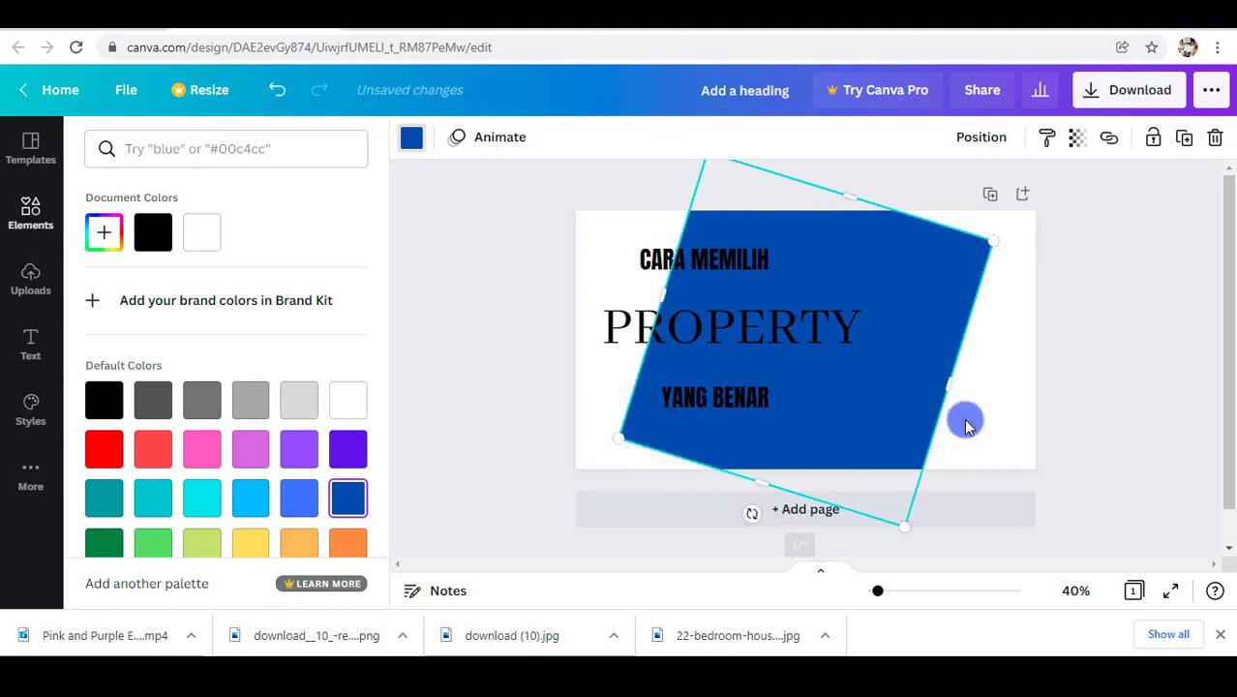
pyautogui.moveTo(860, 428); pyautogui.dragTo(760, 431)
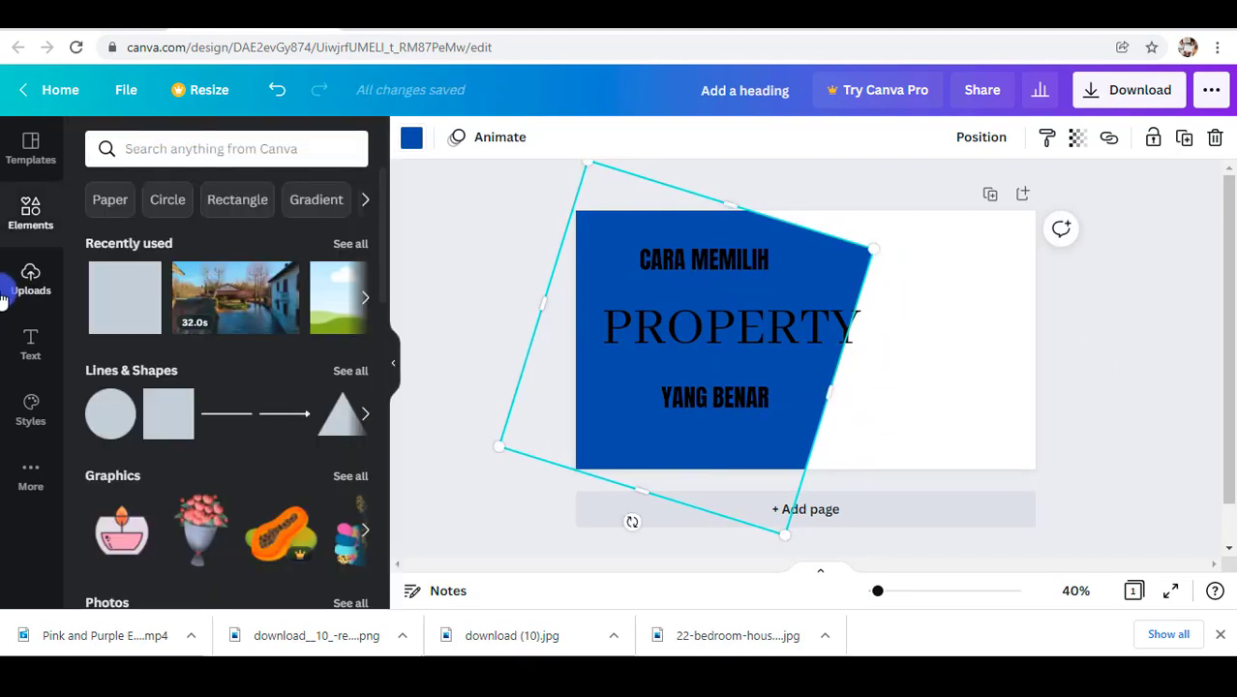
# Step: Search the elements for house photos and insert the free one of the brick-fronted house with a white garage door
pyautogui.click(213, 147)
pyautogui.click(146, 229)
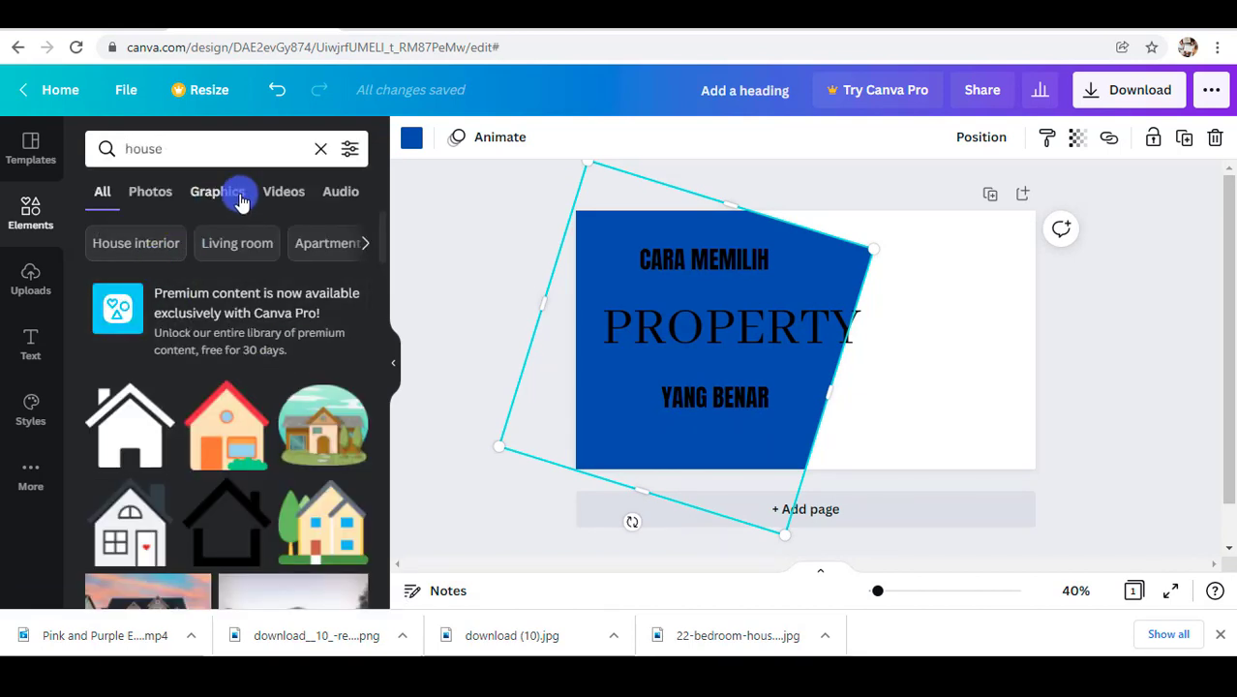
pyautogui.click(153, 191)
pyautogui.scroll(-5, 262, 384)
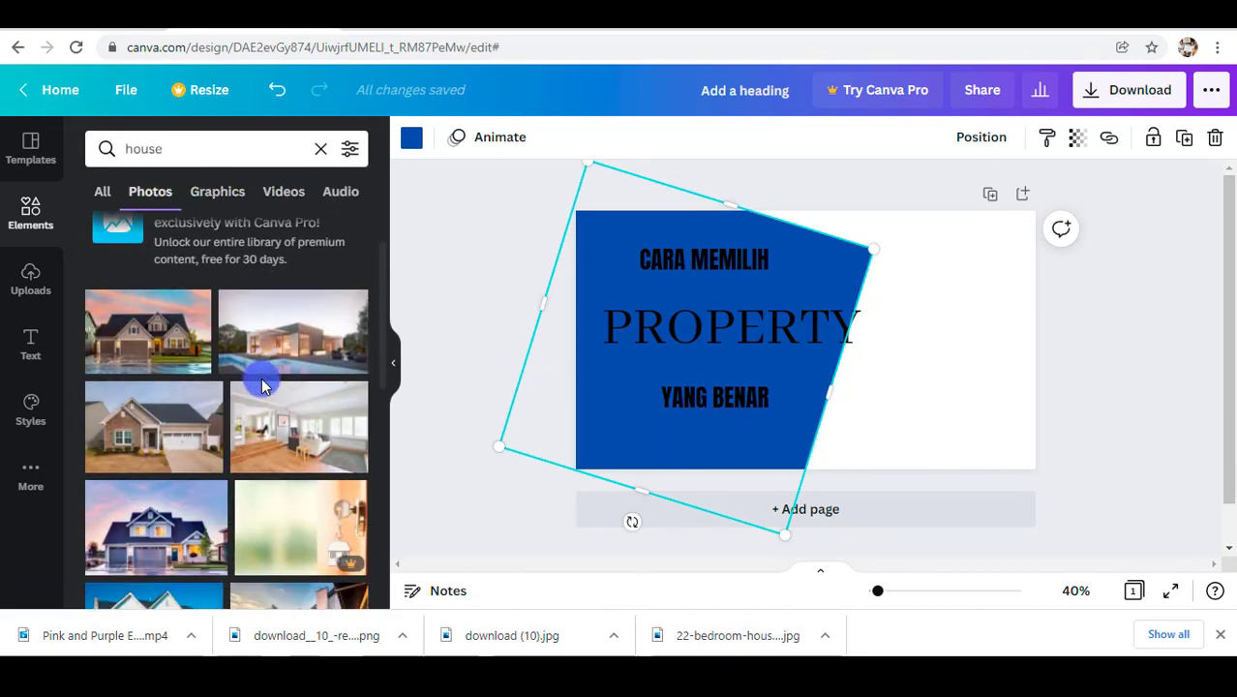
pyautogui.scroll(-1, 262, 386)
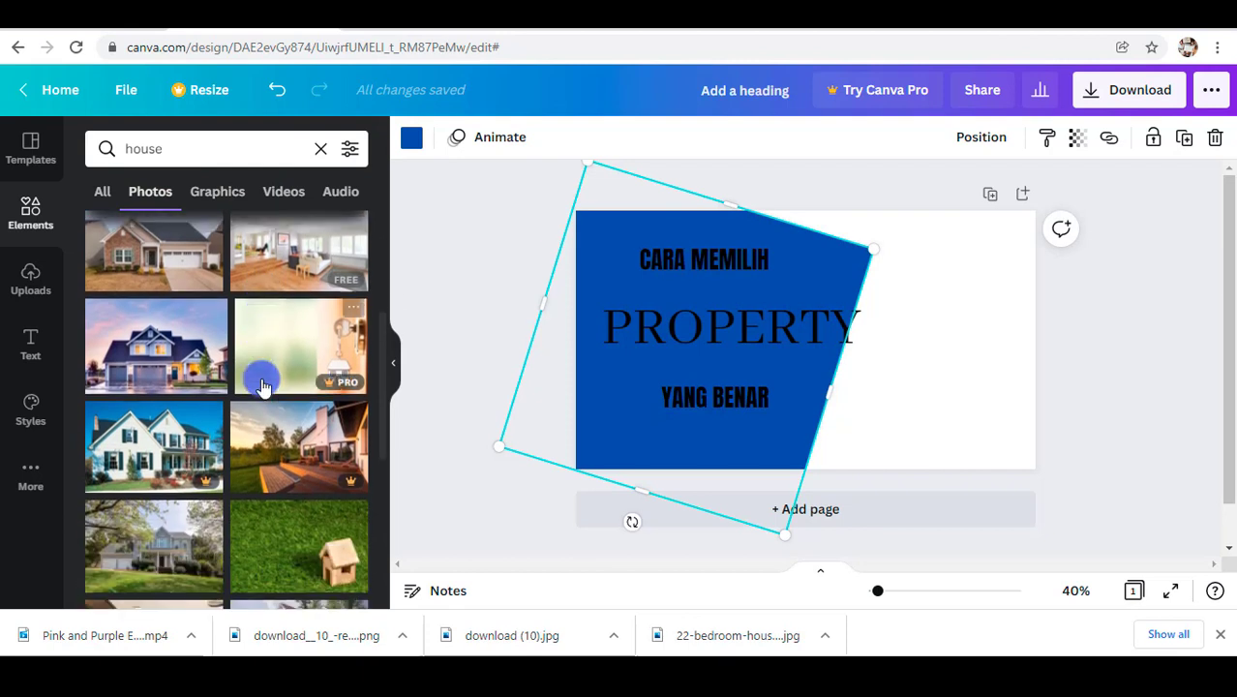
pyautogui.scroll(-1, 261, 385)
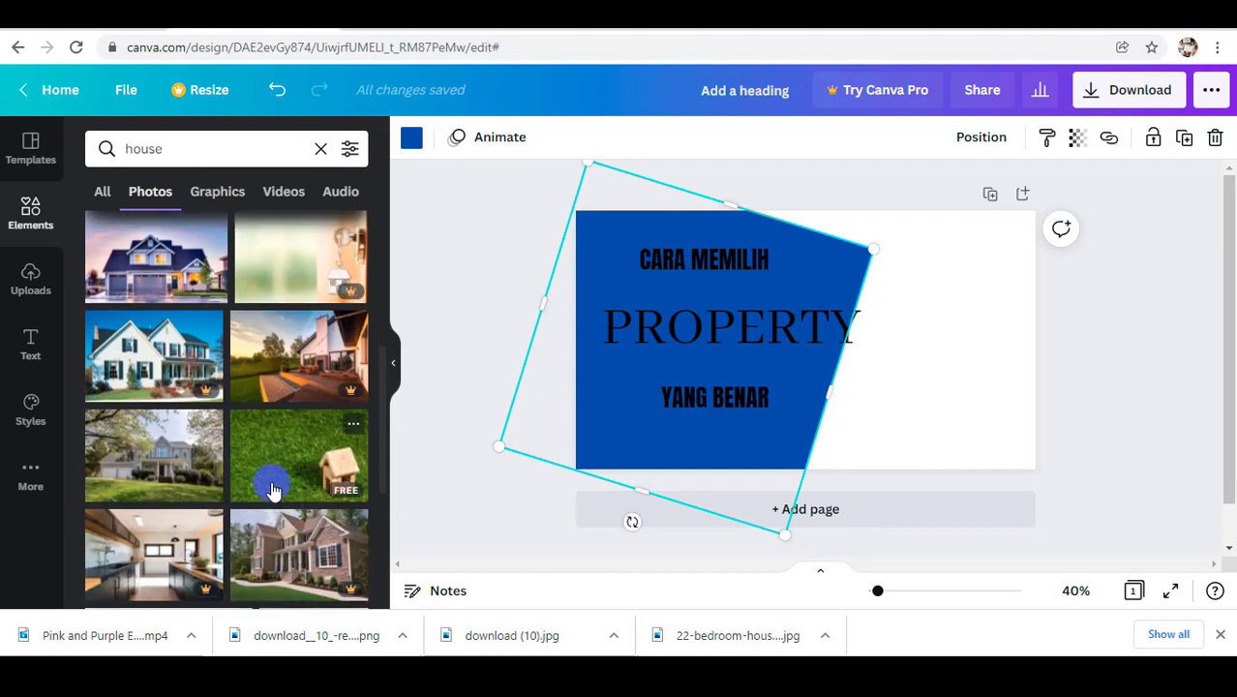
pyautogui.scroll(2, 210, 464)
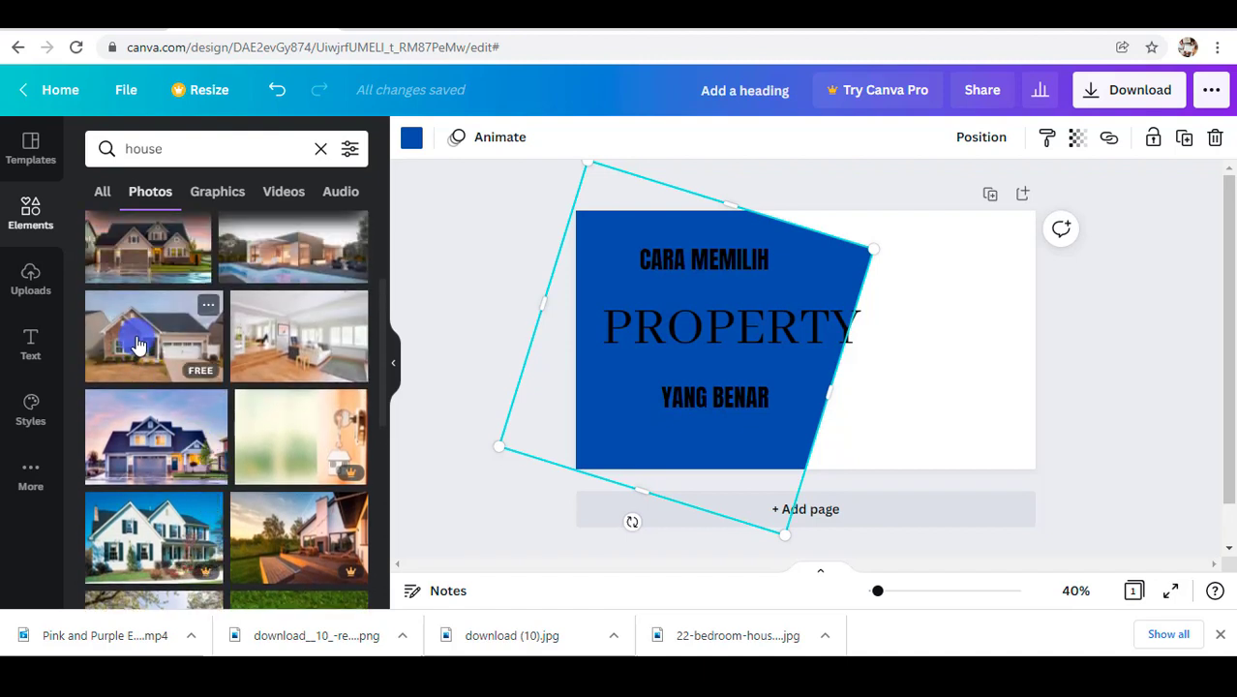
pyautogui.click(138, 344)
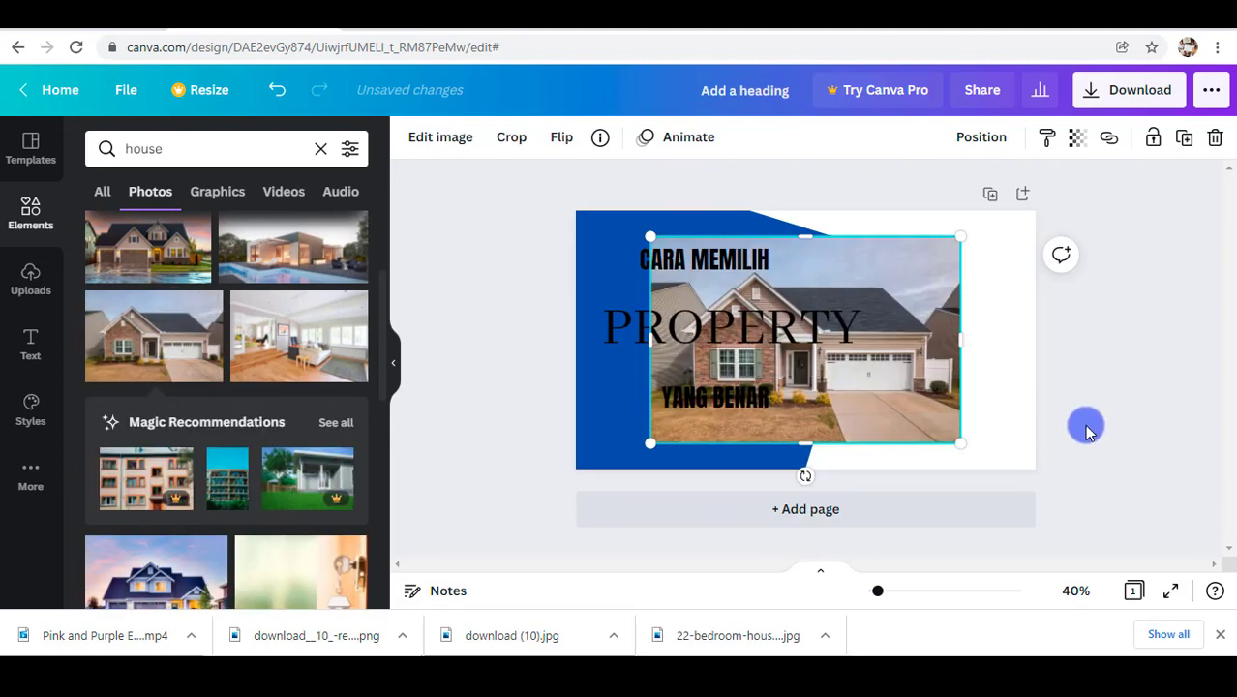
# Step: Try the house photo as the page background and detach it from the background again
pyautogui.moveTo(934, 322)
pyautogui.mouseDown()
pyautogui.moveTo(988, 343)
pyautogui.moveTo(955, 324)
pyautogui.mouseUp()
pyautogui.rightClick(949, 327)
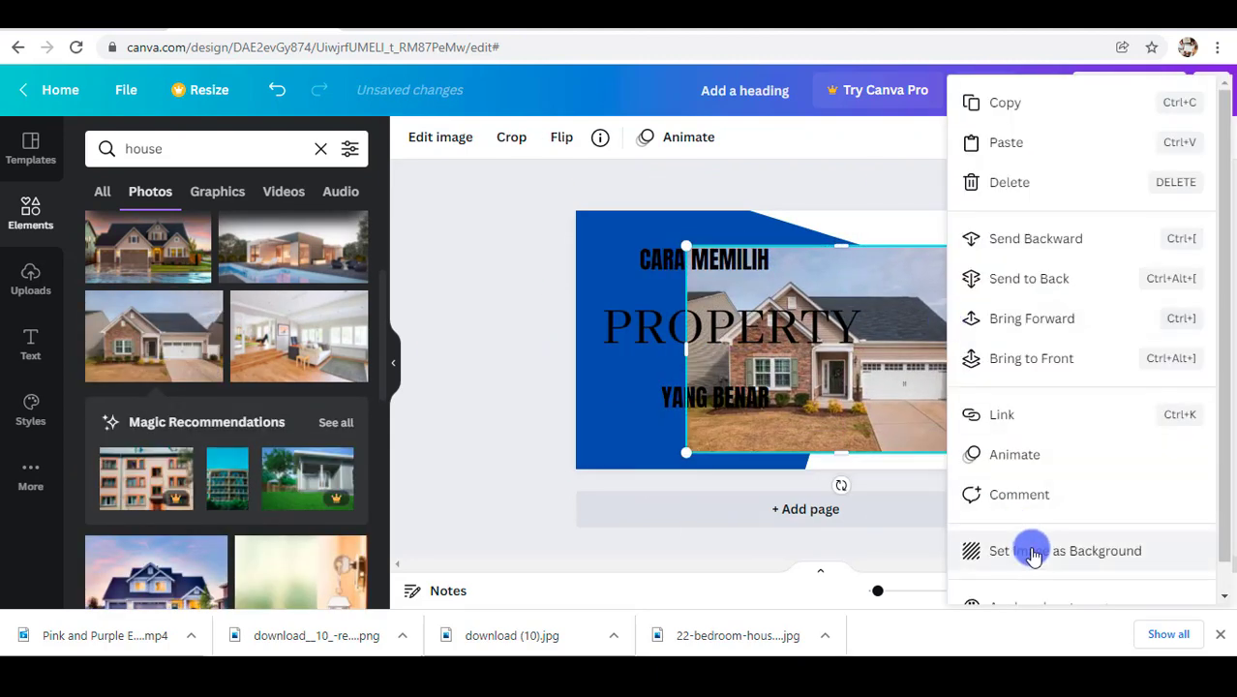
pyautogui.click(1034, 552)
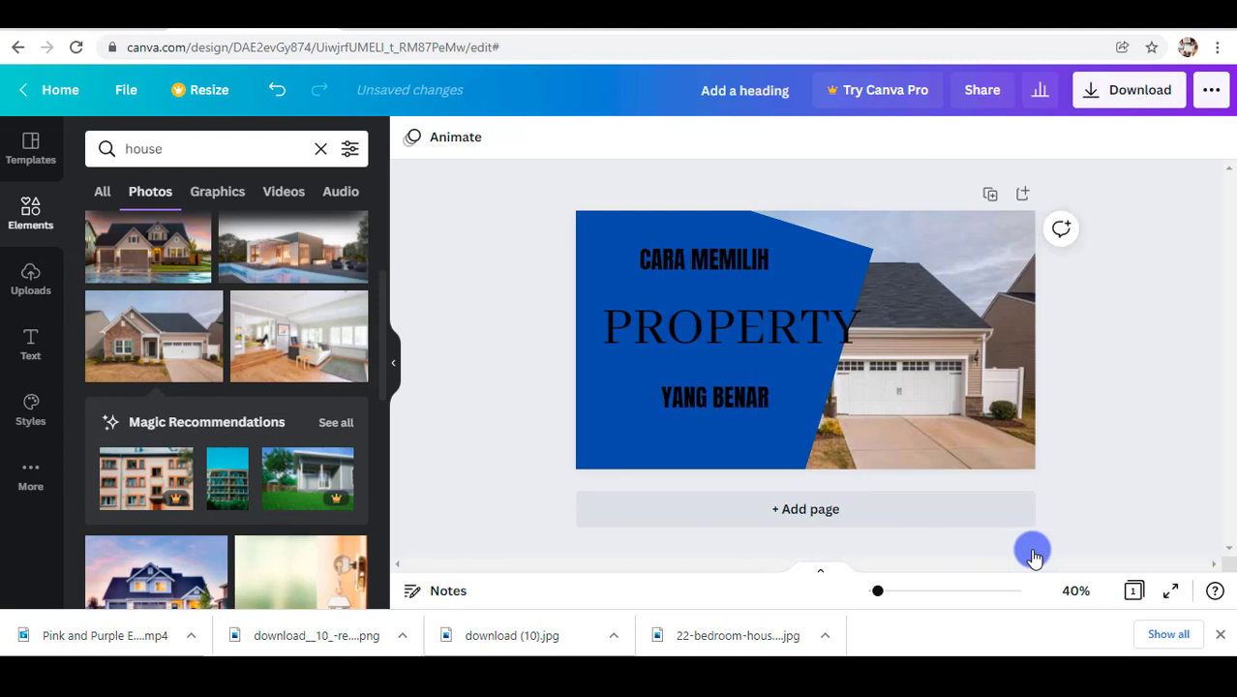
pyautogui.rightClick(937, 384)
pyautogui.click(768, 578)
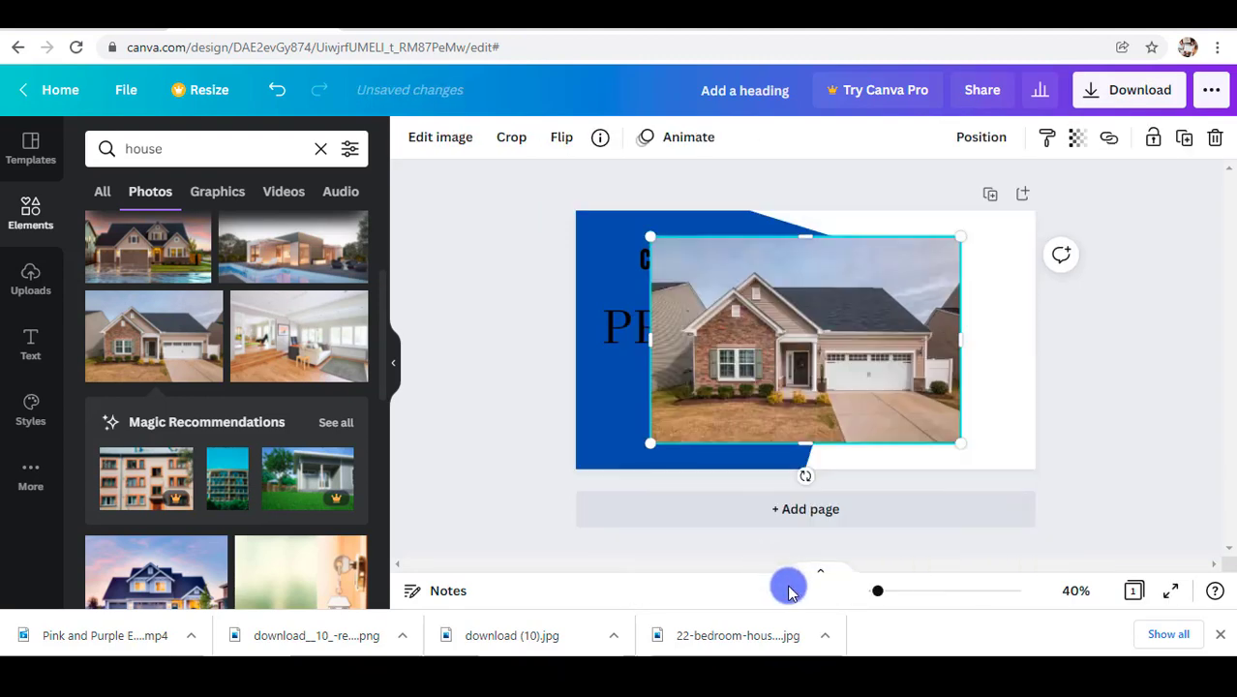
# Step: Place the house photo over the page's right side, enlarge it to about 1,149 by 766 and send it to the back
pyautogui.moveTo(861, 406); pyautogui.dragTo(1008, 370)
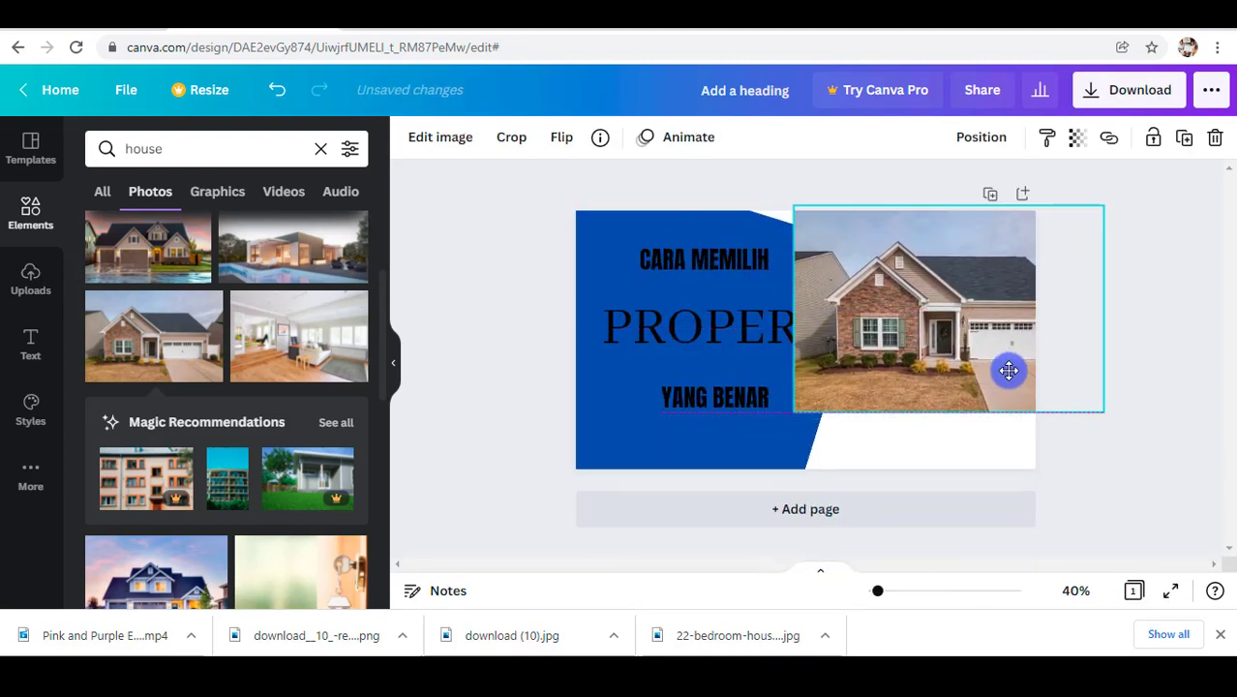
pyautogui.moveTo(1100, 412); pyautogui.dragTo(1196, 477)
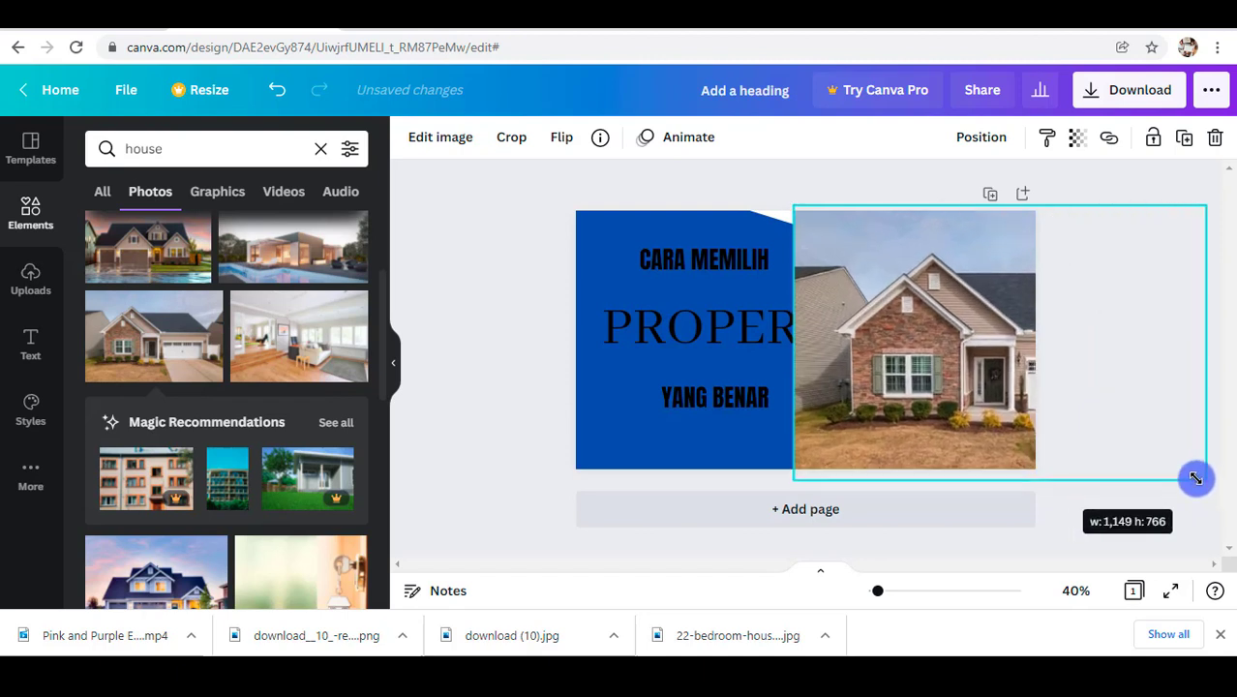
pyautogui.rightClick(958, 327)
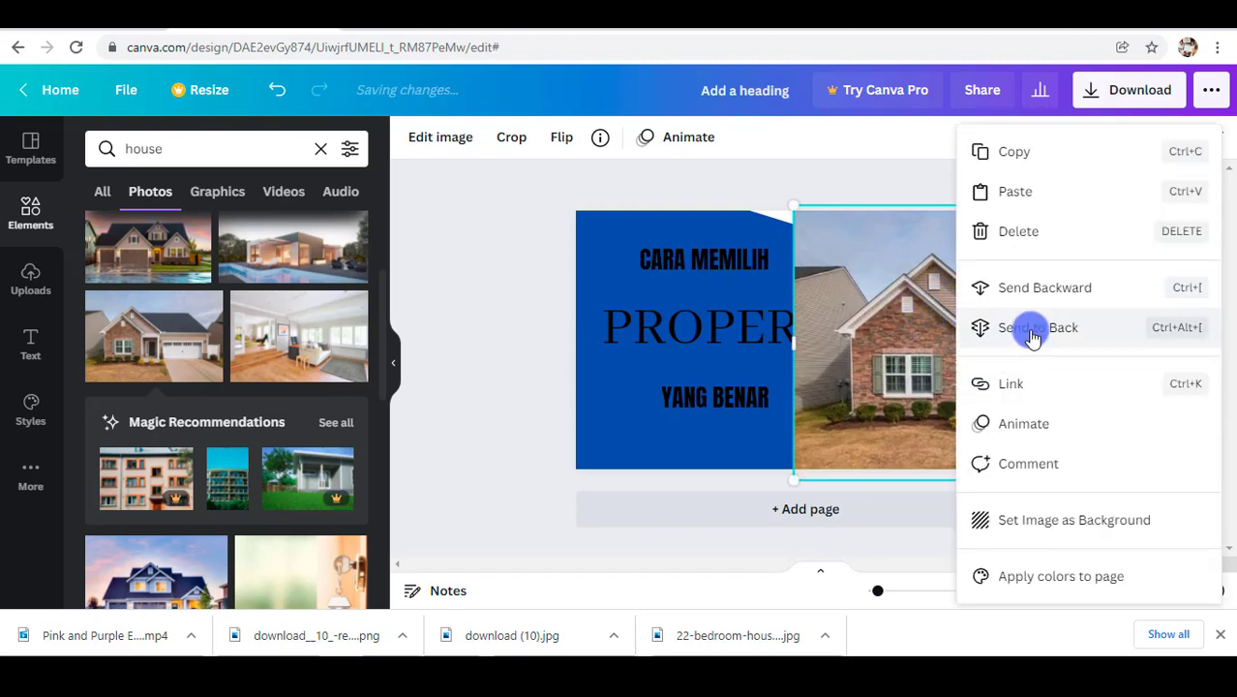
pyautogui.click(1016, 329)
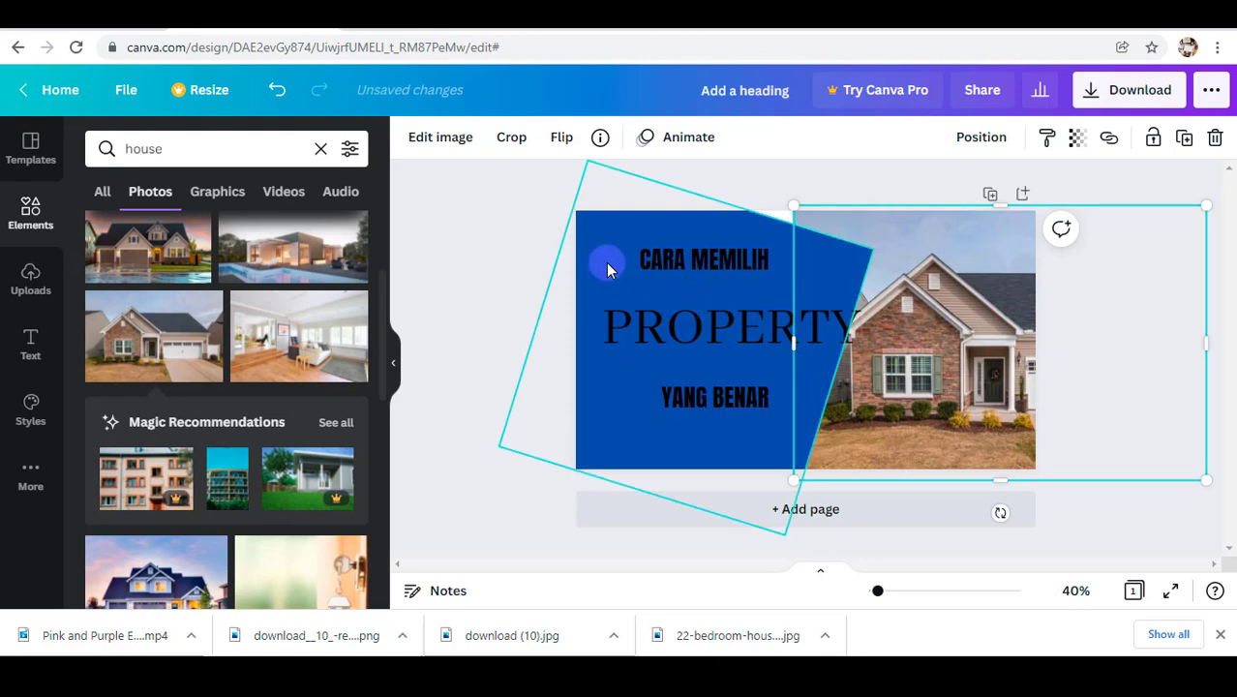
# Step: Extend the upper edge of the tilted blue square to cover the white gap at the top of the page
pyautogui.click(606, 262)
pyautogui.moveTo(725, 202); pyautogui.dragTo(740, 194)
pyautogui.click(1092, 302)
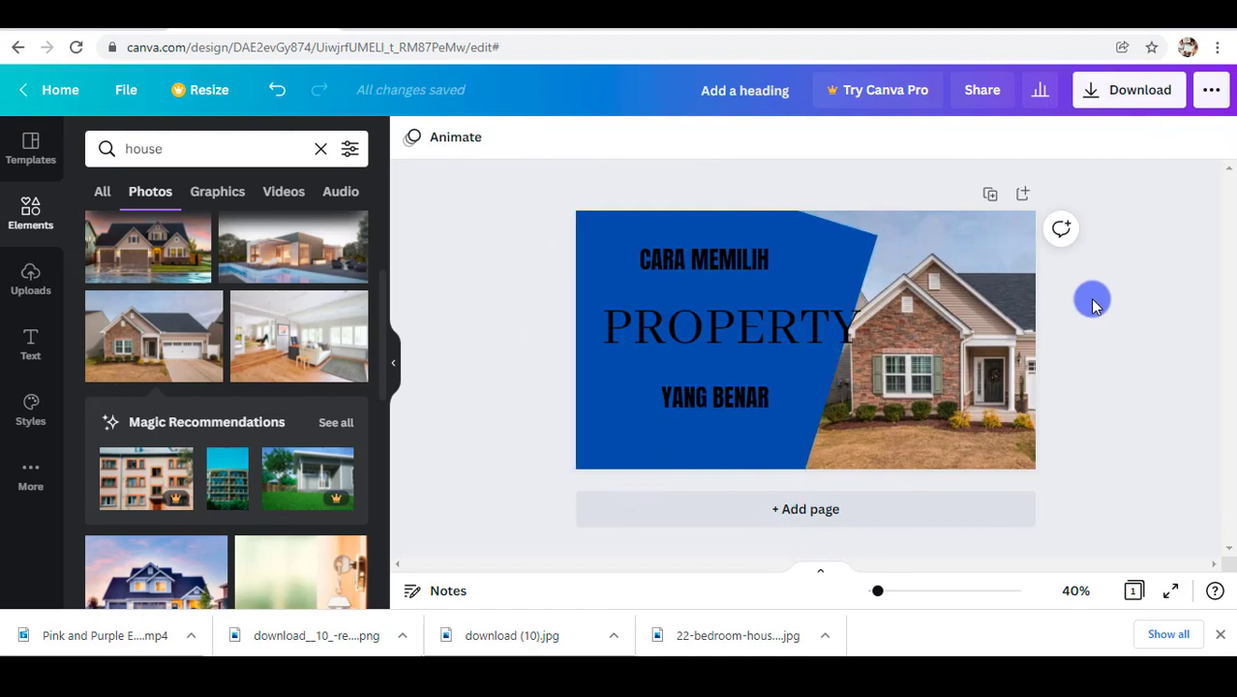
# Step: Shift the PROPERTY heading slightly left so that it fits entirely on the blue shape
pyautogui.click(761, 331)
pyautogui.moveTo(761, 331); pyautogui.dragTo(755, 331)
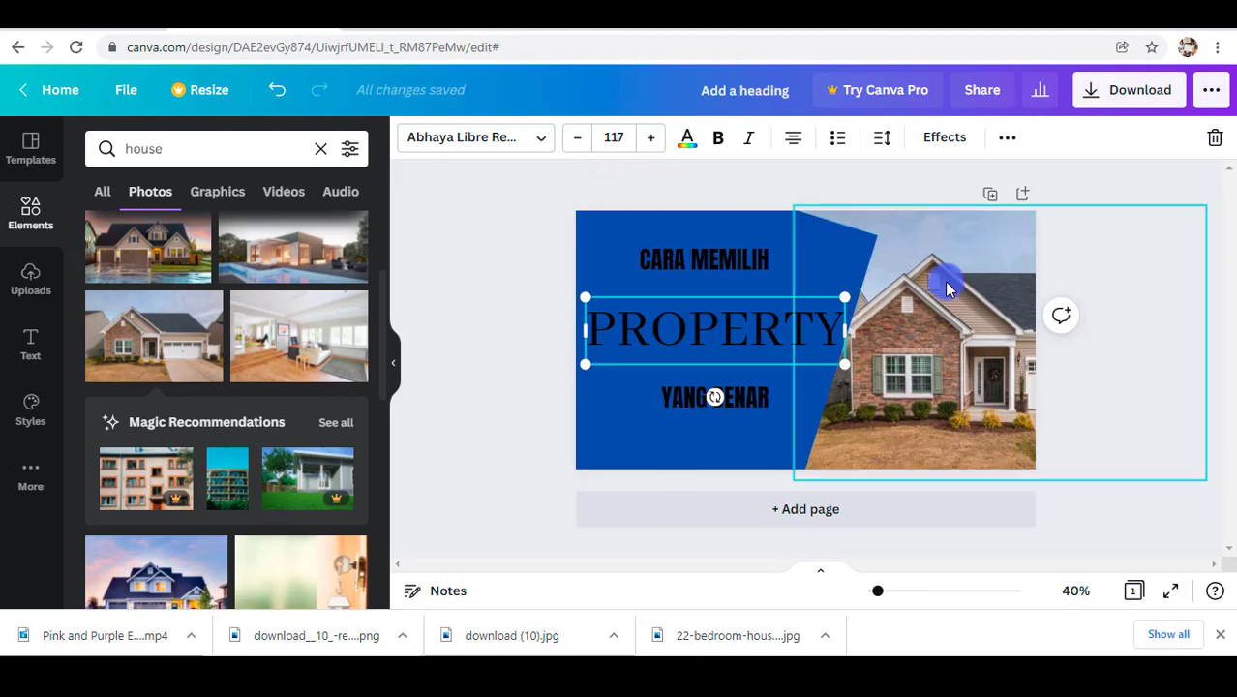
pyautogui.click(1122, 197)
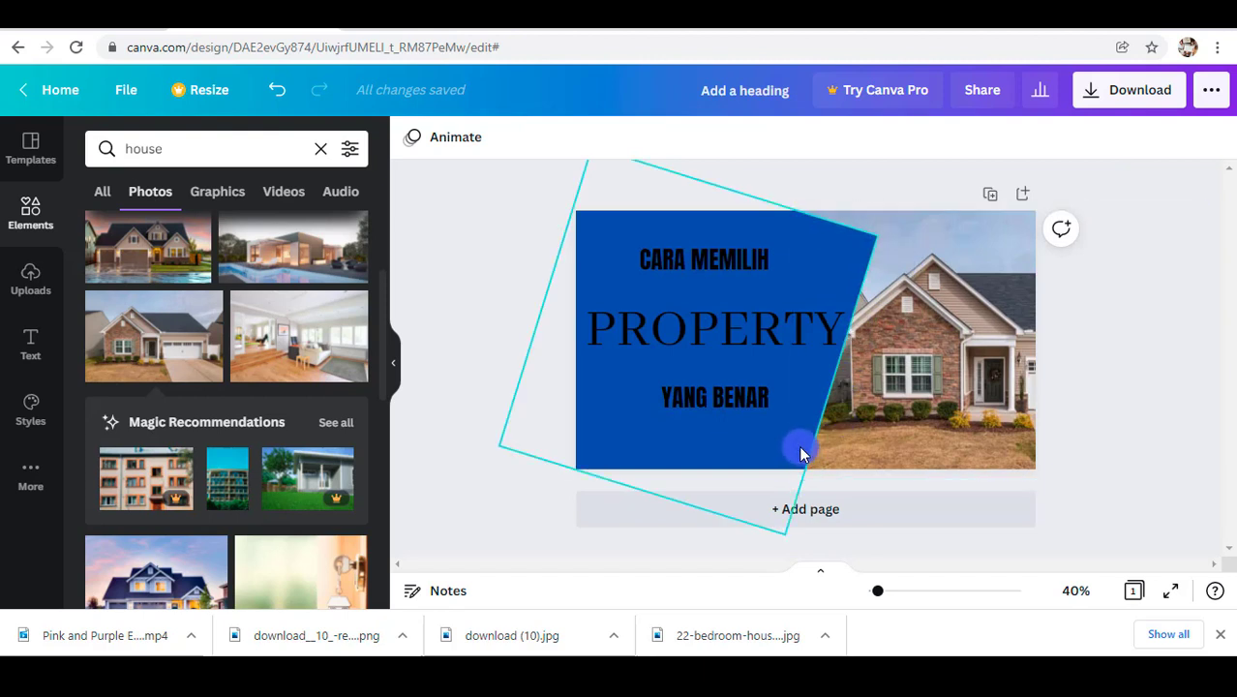
# Step: Copy the tilted blue square and paste a duplicate onto the page, allowing the site to access the clipboard
pyautogui.click(602, 422)
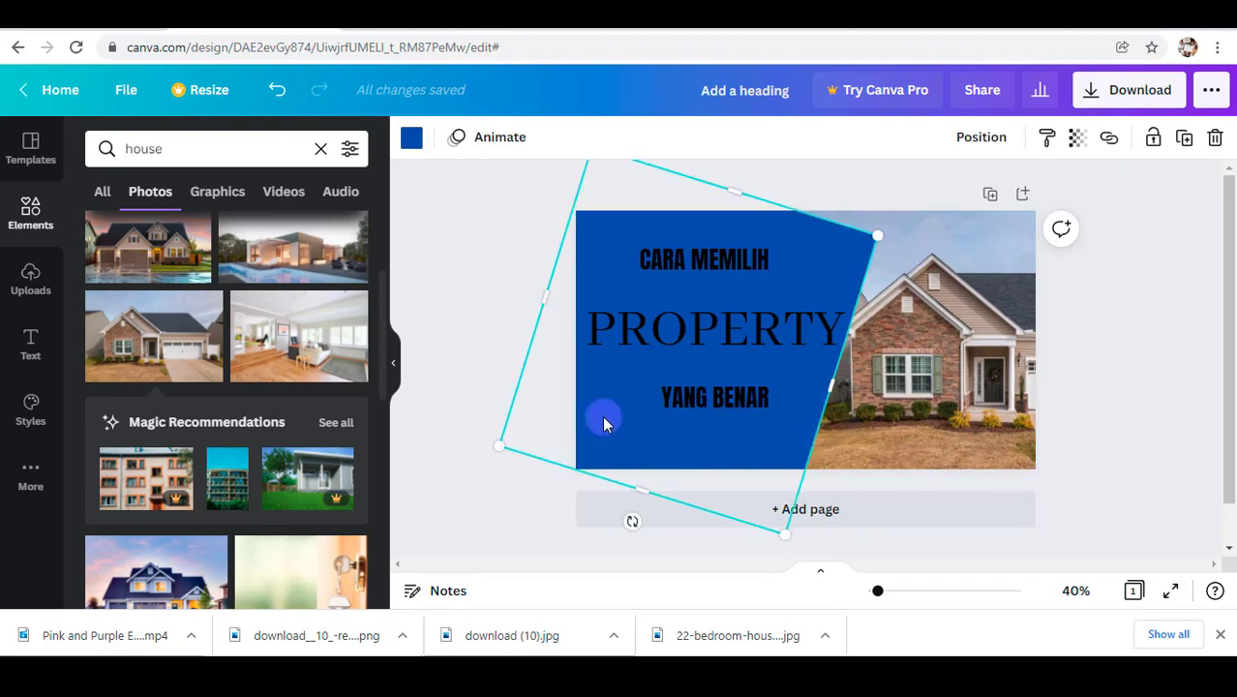
pyautogui.rightClick(605, 411)
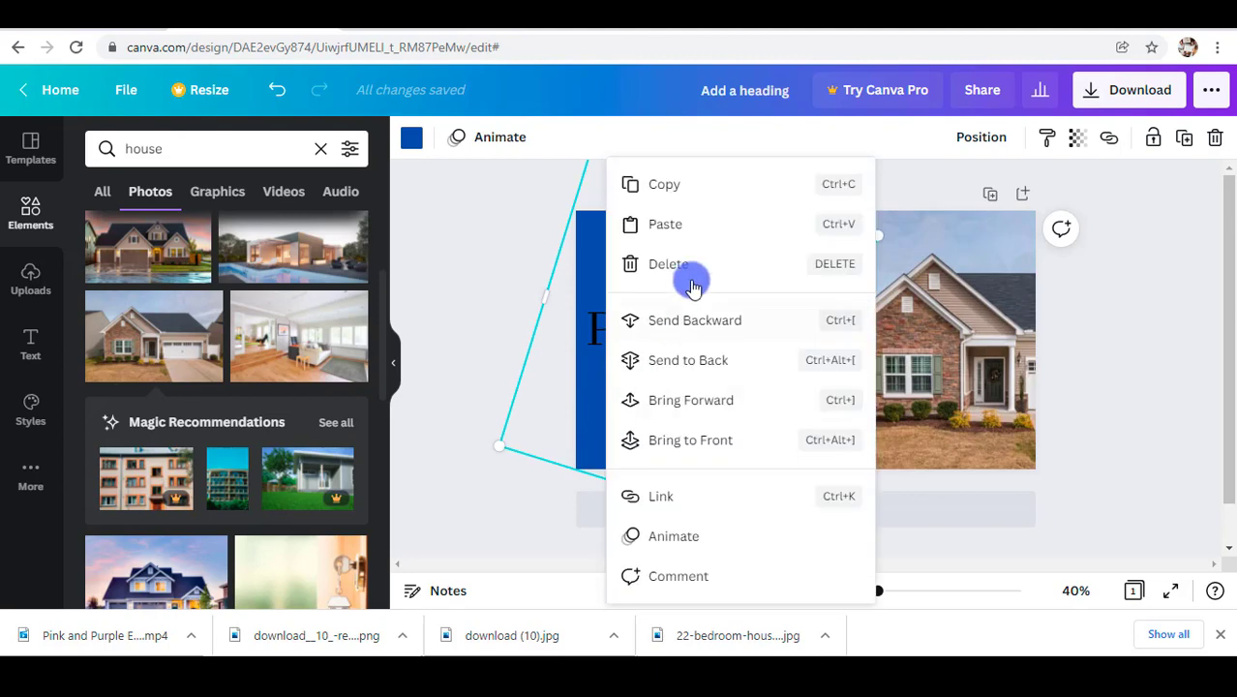
pyautogui.click(679, 183)
pyautogui.rightClick(597, 423)
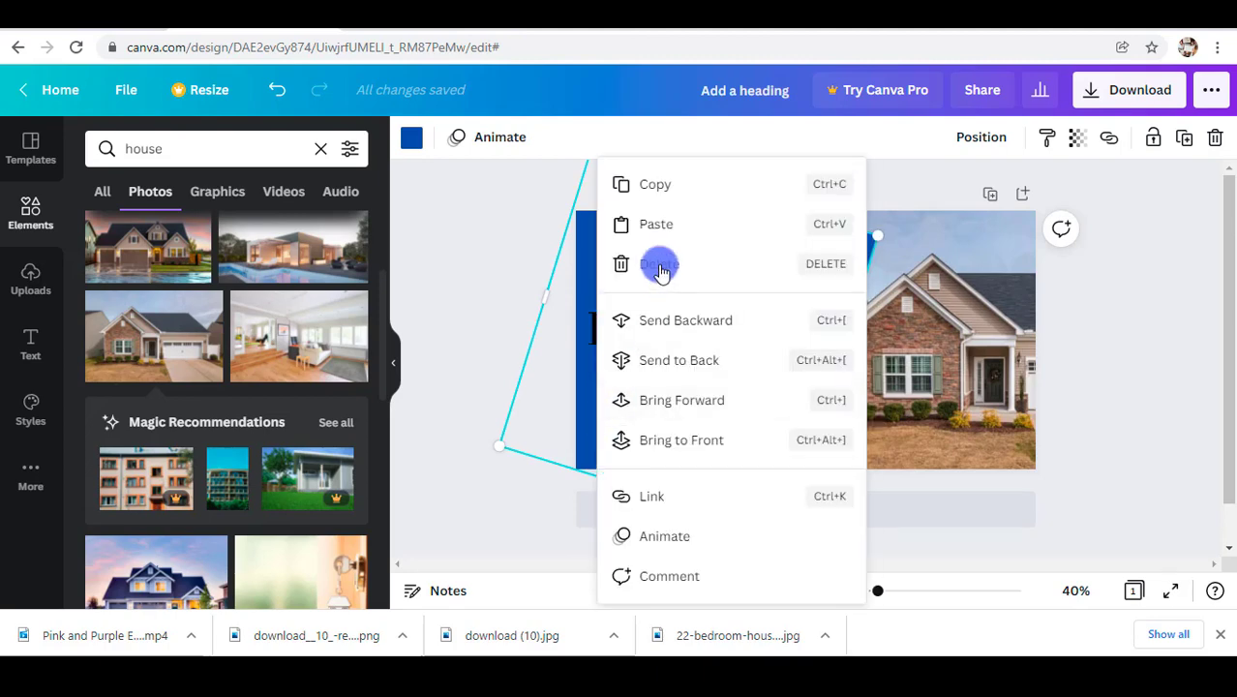
pyautogui.click(651, 220)
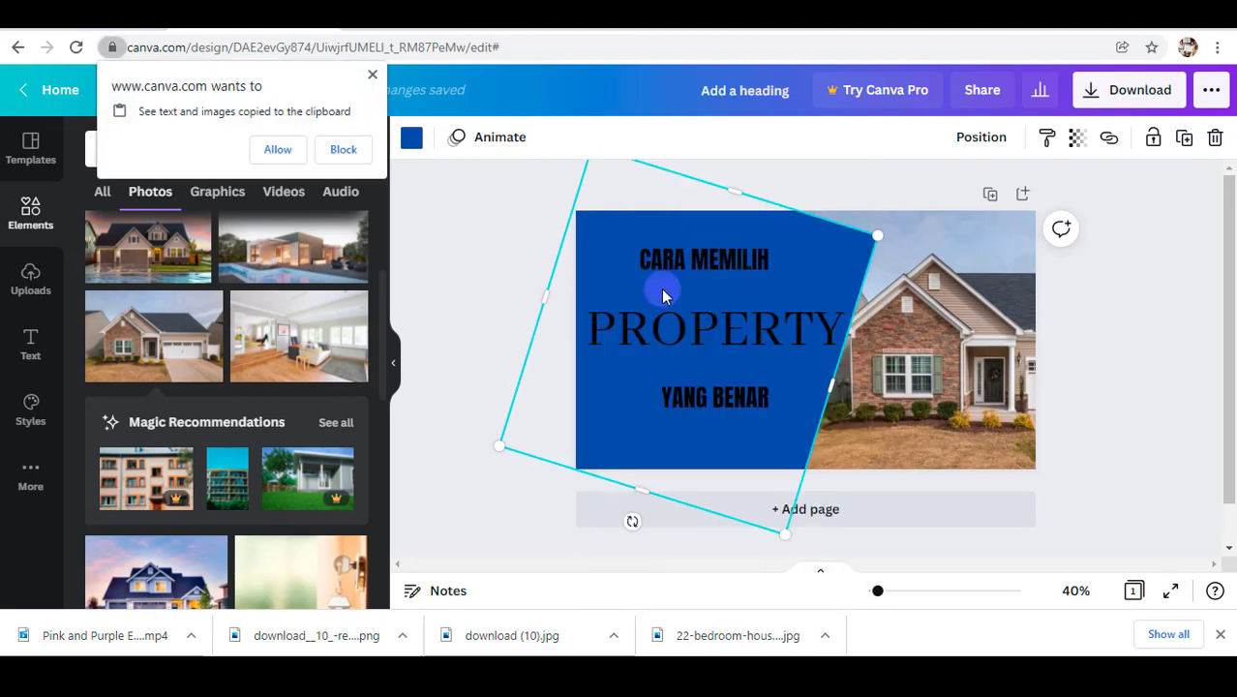
pyautogui.click(285, 149)
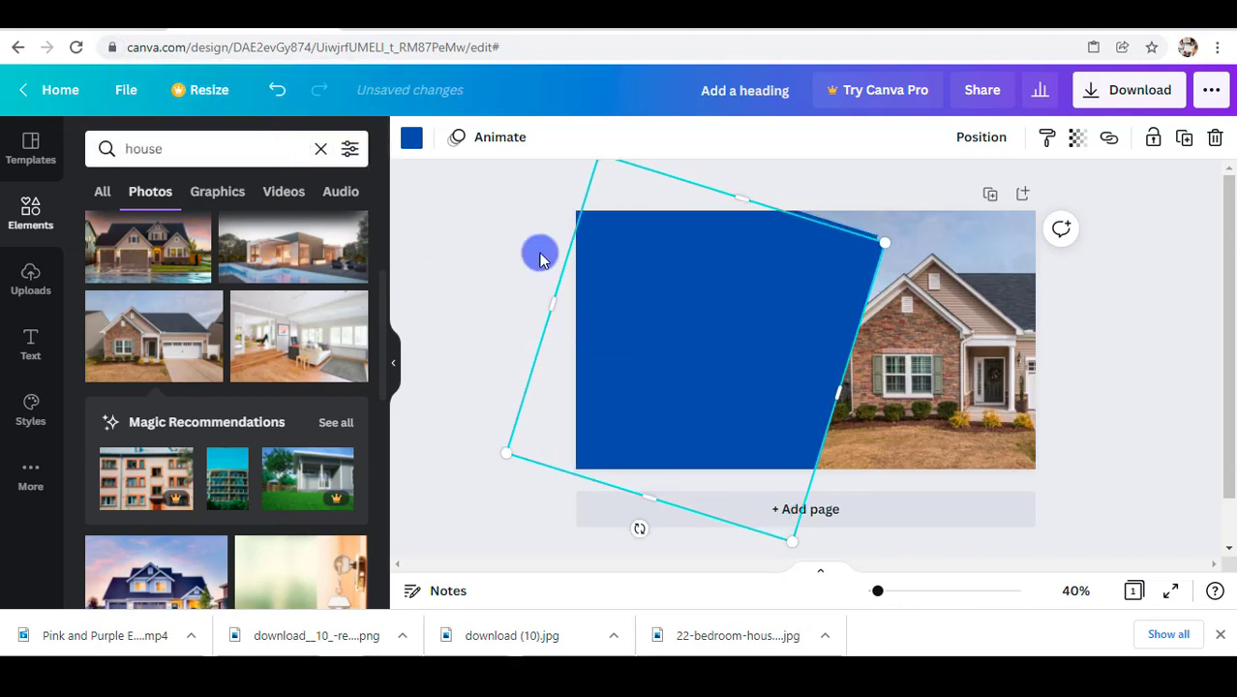
# Step: Recolour the pasted square white and offset it slightly up and to the right of the blue one
pyautogui.click(412, 136)
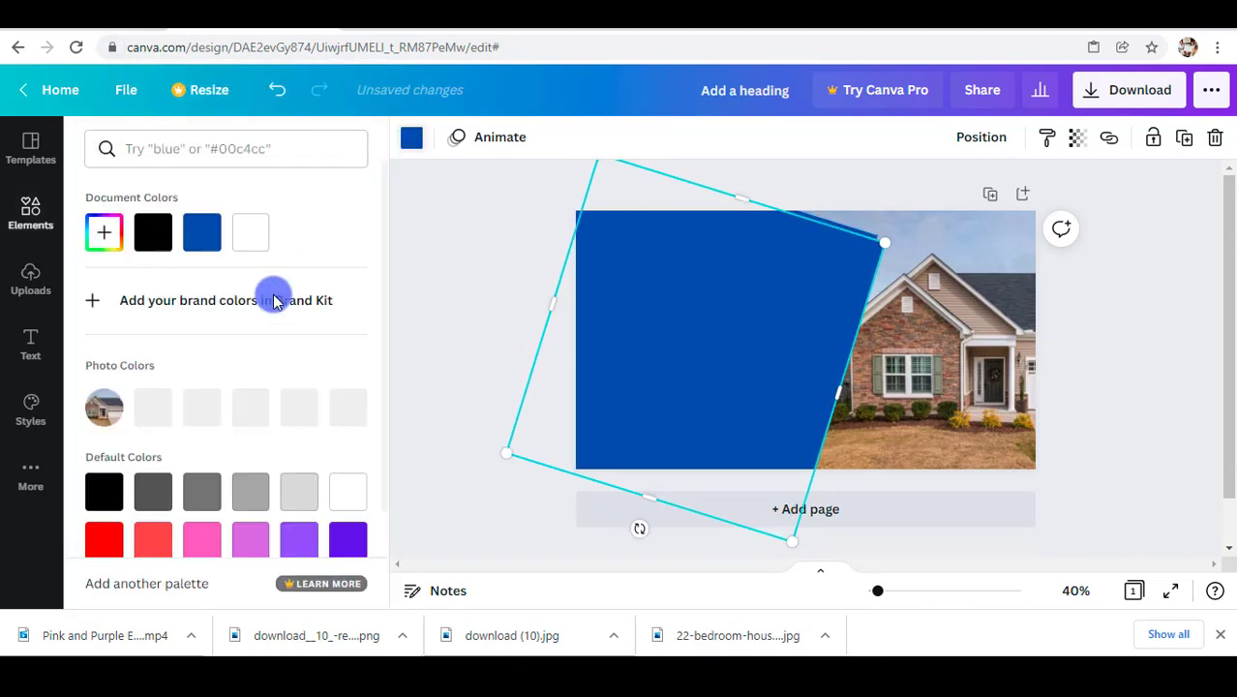
pyautogui.click(347, 492)
pyautogui.moveTo(739, 345); pyautogui.dragTo(746, 332)
# Step: Send the white square backward until it sits behind the headings and the blue square
pyautogui.rightClick(746, 332)
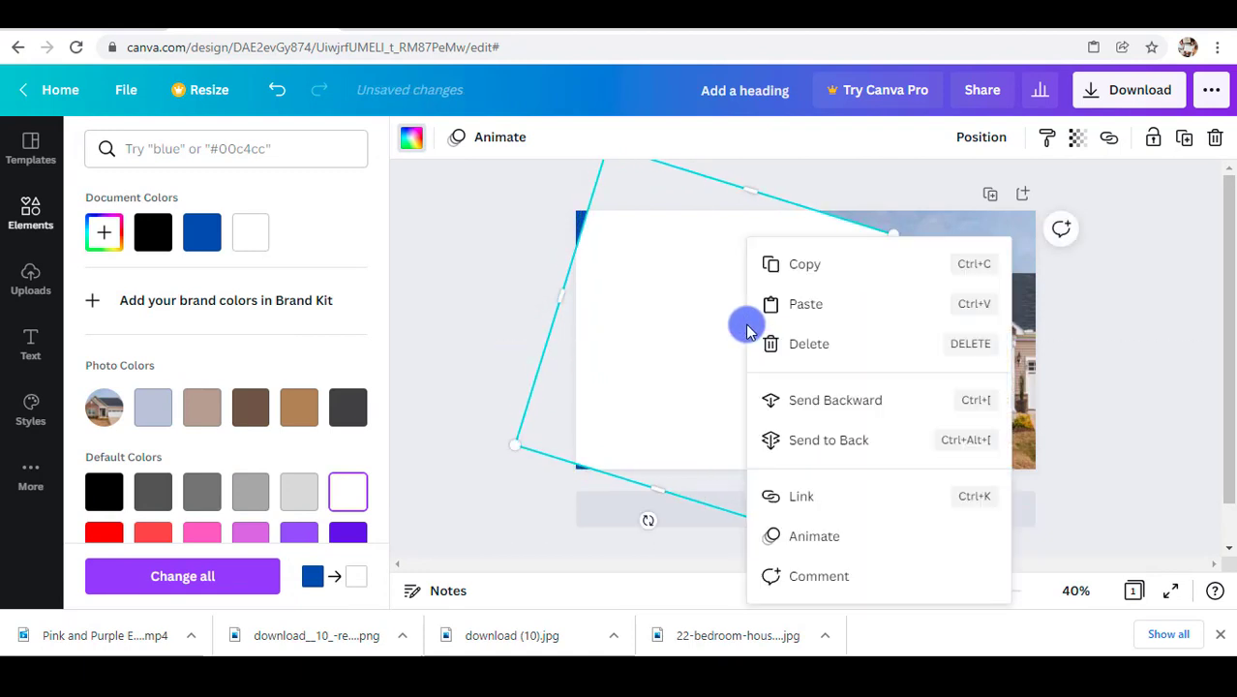
pyautogui.click(823, 398)
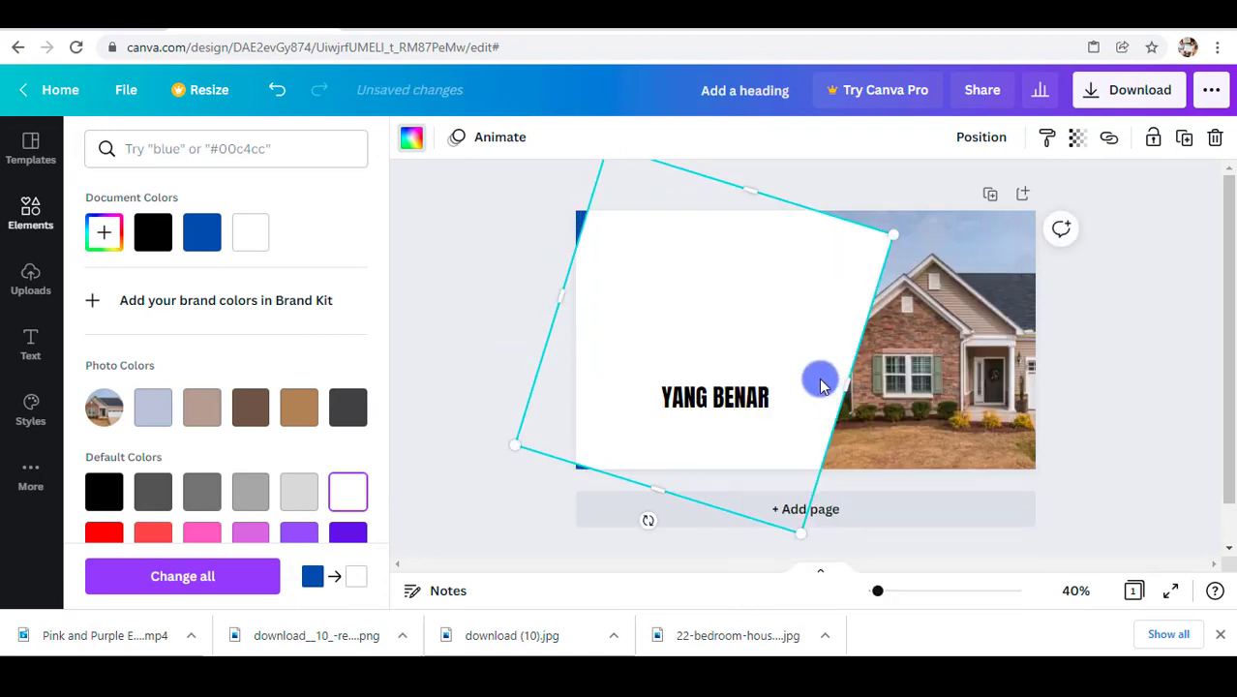
pyautogui.rightClick(803, 279)
pyautogui.click(864, 317)
pyautogui.rightClick(803, 269)
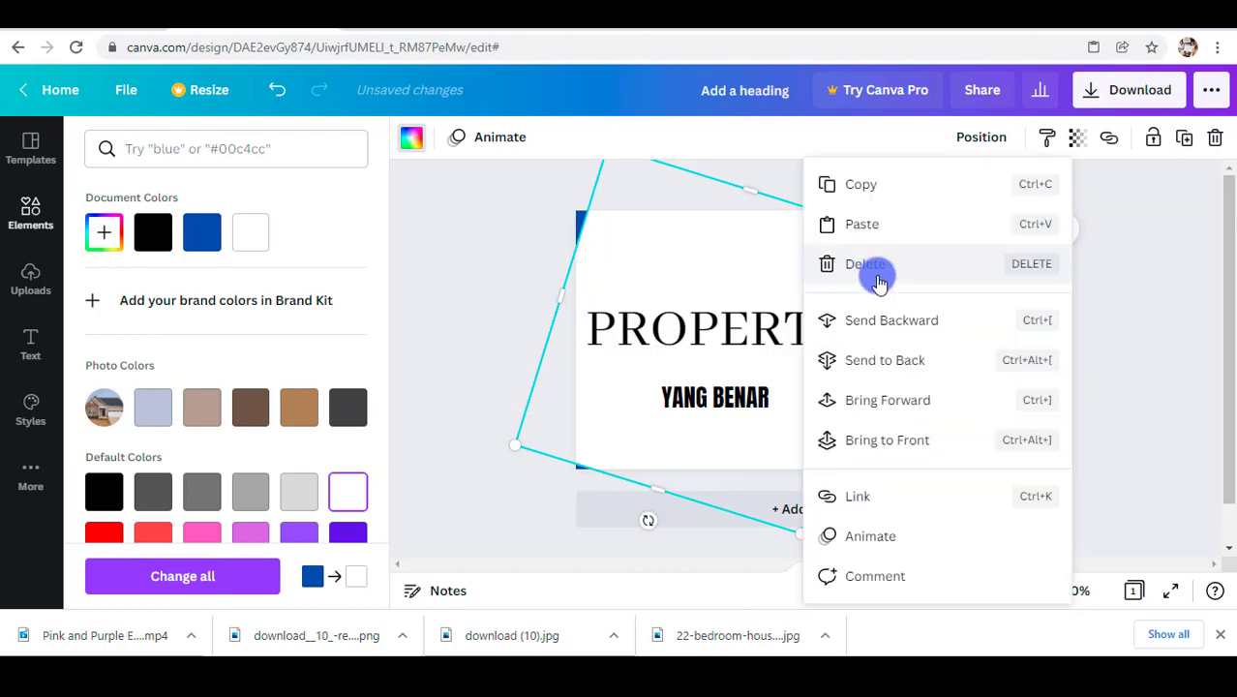
pyautogui.click(931, 322)
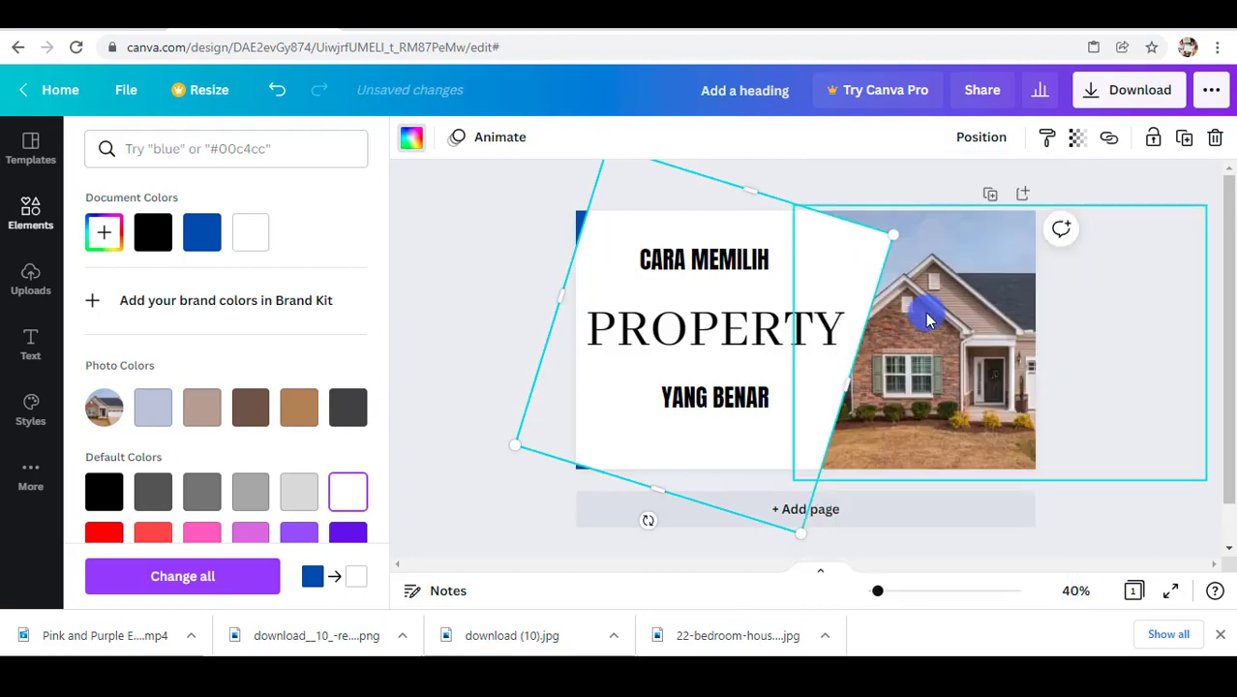
pyautogui.rightClick(848, 262)
pyautogui.click(914, 321)
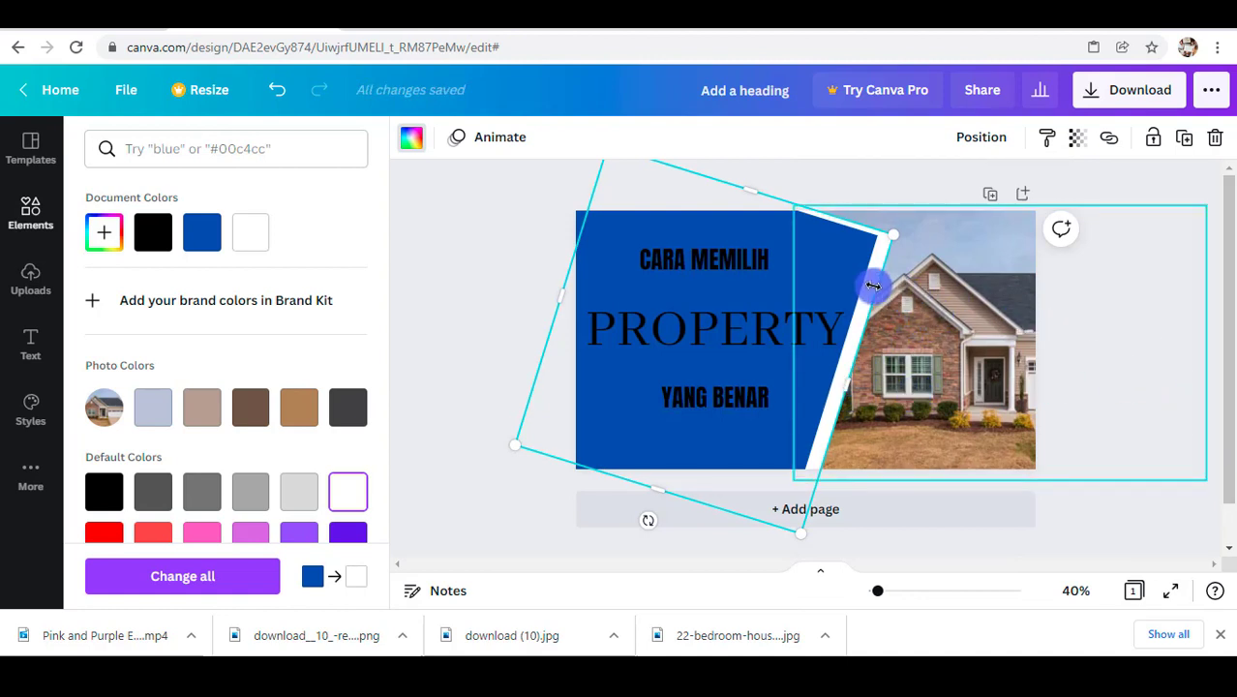
# Step: Nudge the white square left and slightly up so that it forms a thin border along the blue shape's edge
pyautogui.press('Escape')
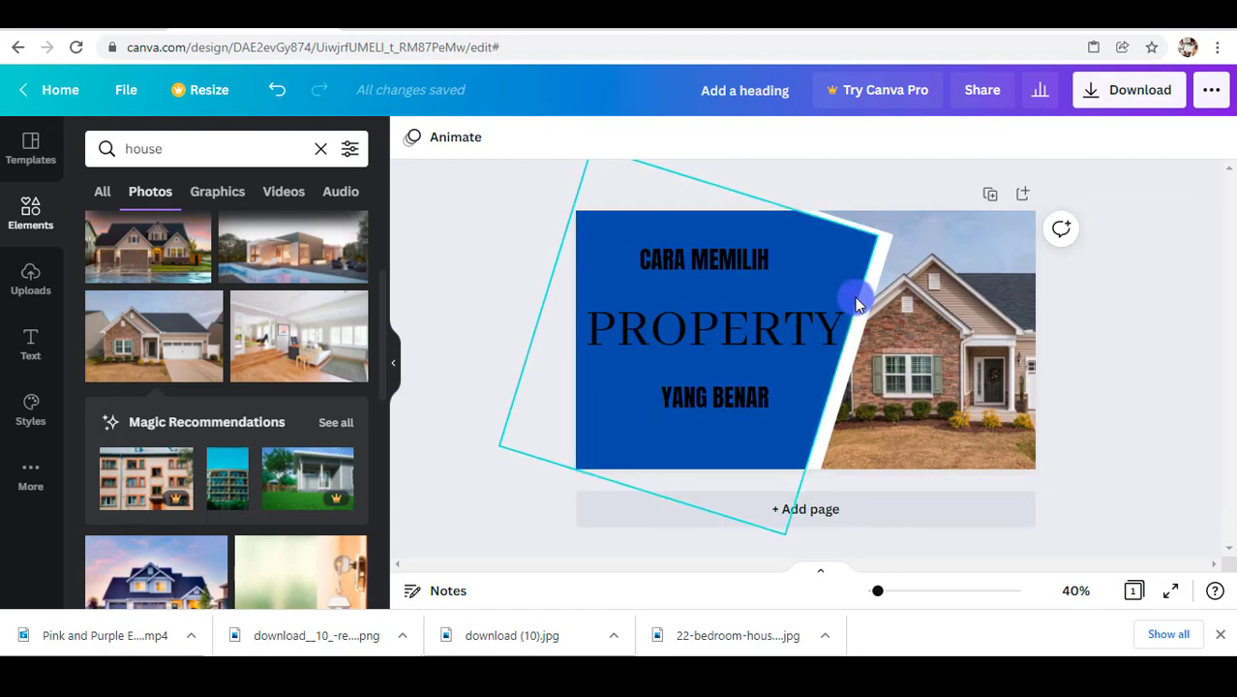
pyautogui.press('Left')
pyautogui.press('Left')
pyautogui.press('Left')
pyautogui.press('Left')
pyautogui.press('Left')
pyautogui.press('Left')
pyautogui.press('Left')
pyautogui.press('Left')
pyautogui.press('Left')
pyautogui.press('Left')
pyautogui.press('Left')
pyautogui.press('Left')
pyautogui.press('Left')
pyautogui.press('Left')
pyautogui.press('Left')
pyautogui.press('Left')
pyautogui.press('Left')
pyautogui.press('Left')
pyautogui.press('Left')
pyautogui.press('Left')
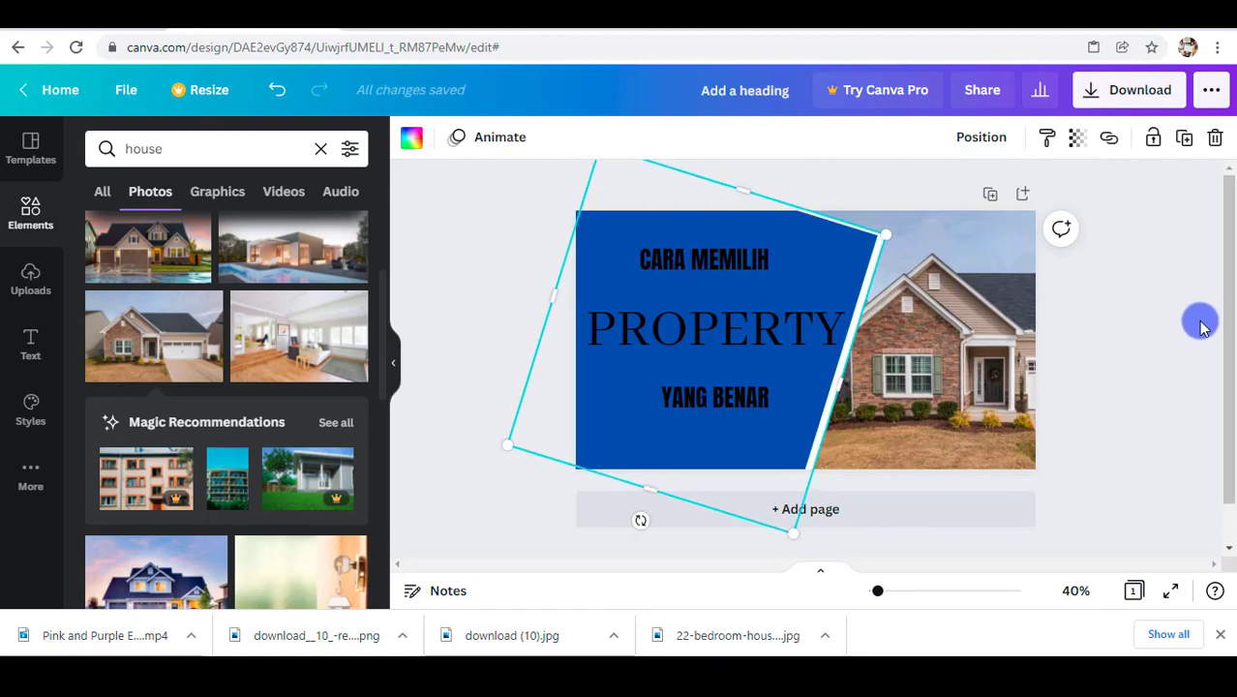
pyautogui.press('Up')
pyautogui.press('Up')
pyautogui.press('Up')
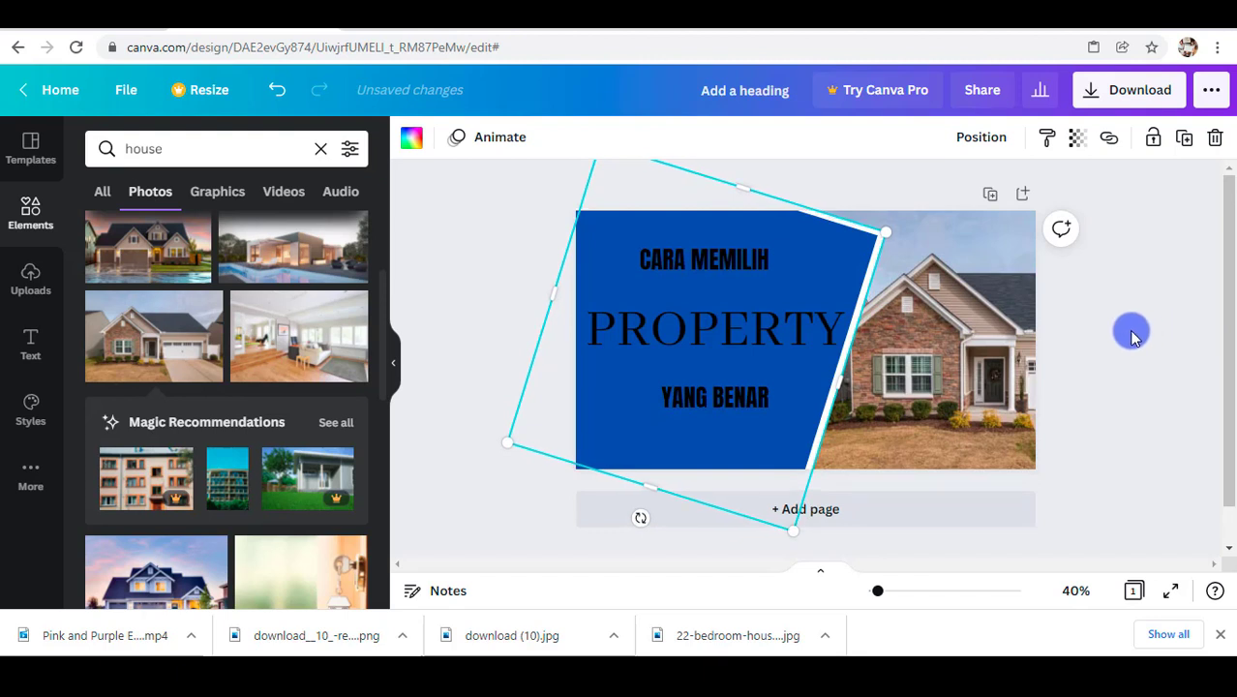
pyautogui.click(1121, 333)
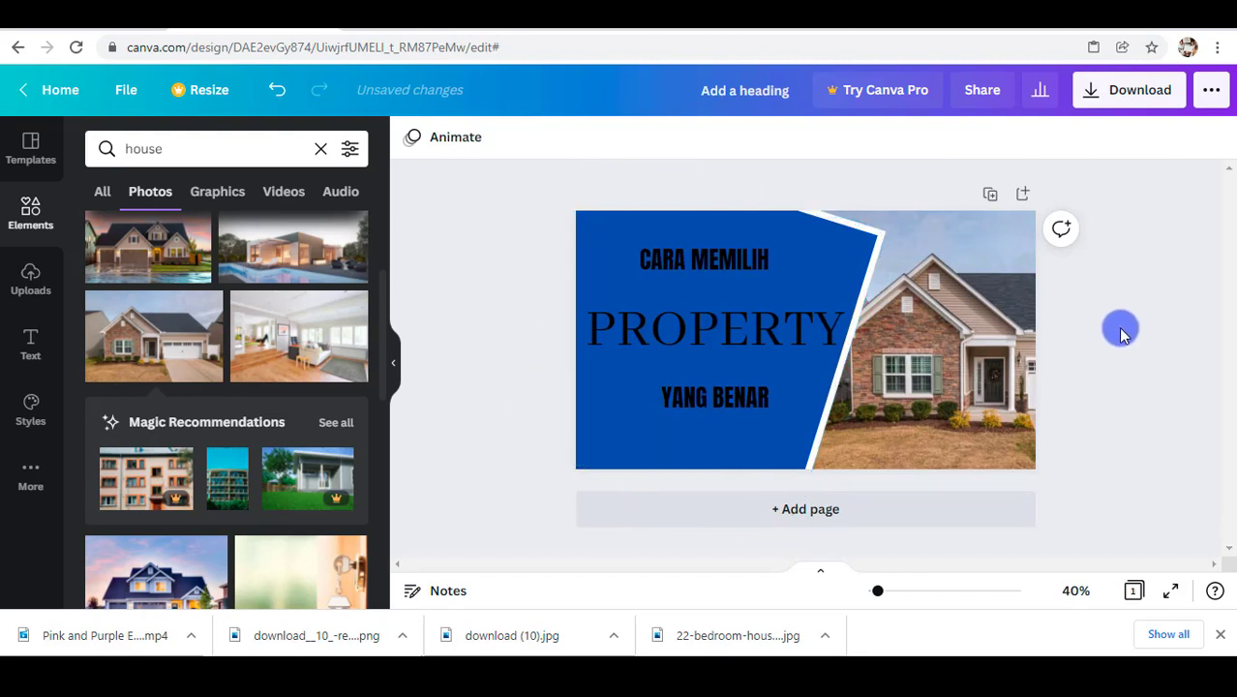
# Step: Change the text colour of the PROPERTY heading to bright turquoise from the default colours
pyautogui.click(673, 339)
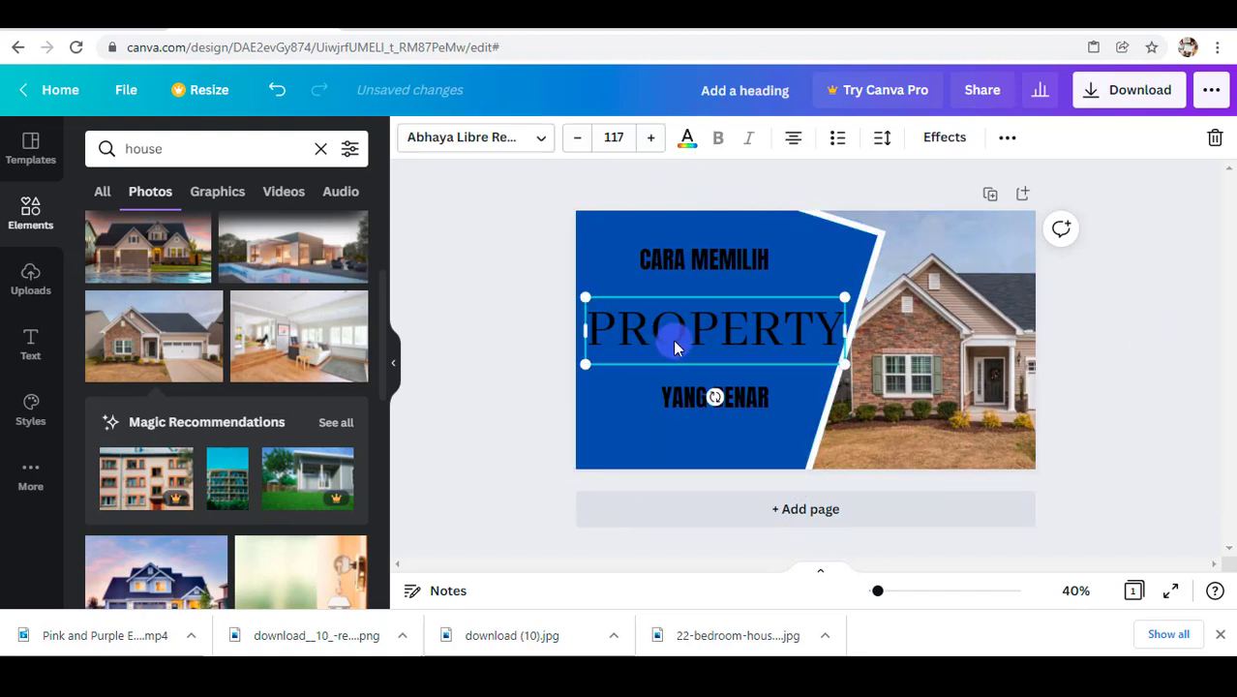
pyautogui.click(685, 138)
pyautogui.scroll(-1, 311, 414)
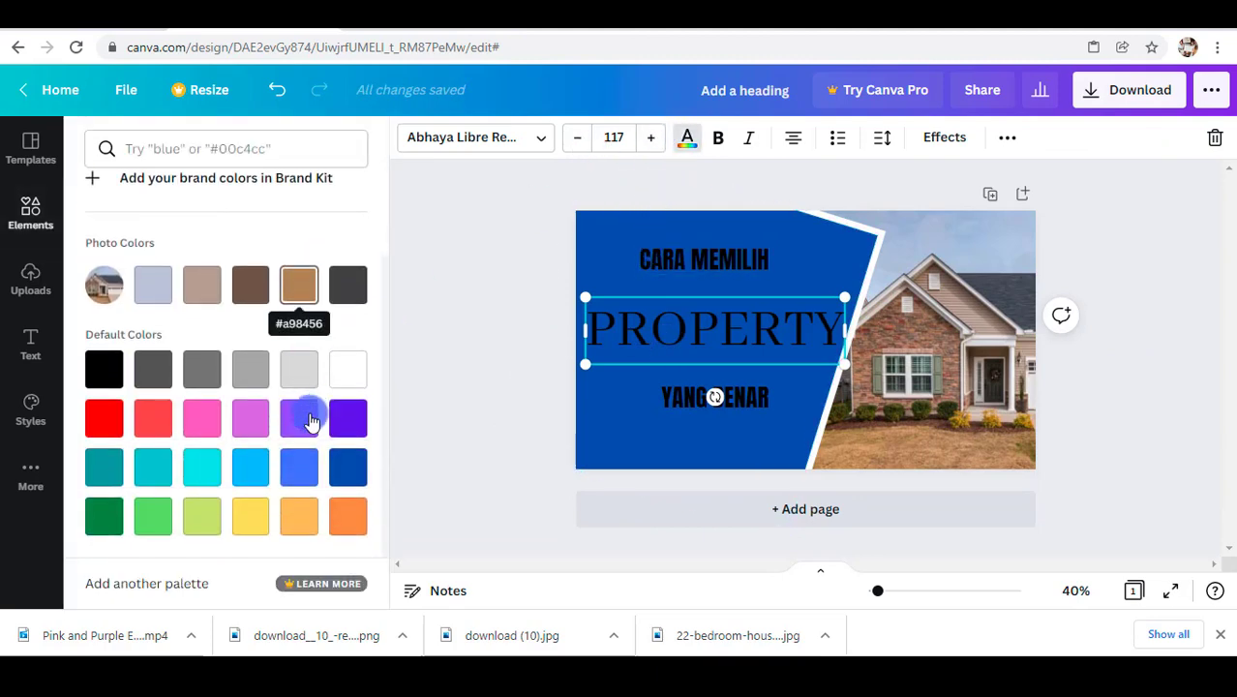
pyautogui.click(217, 474)
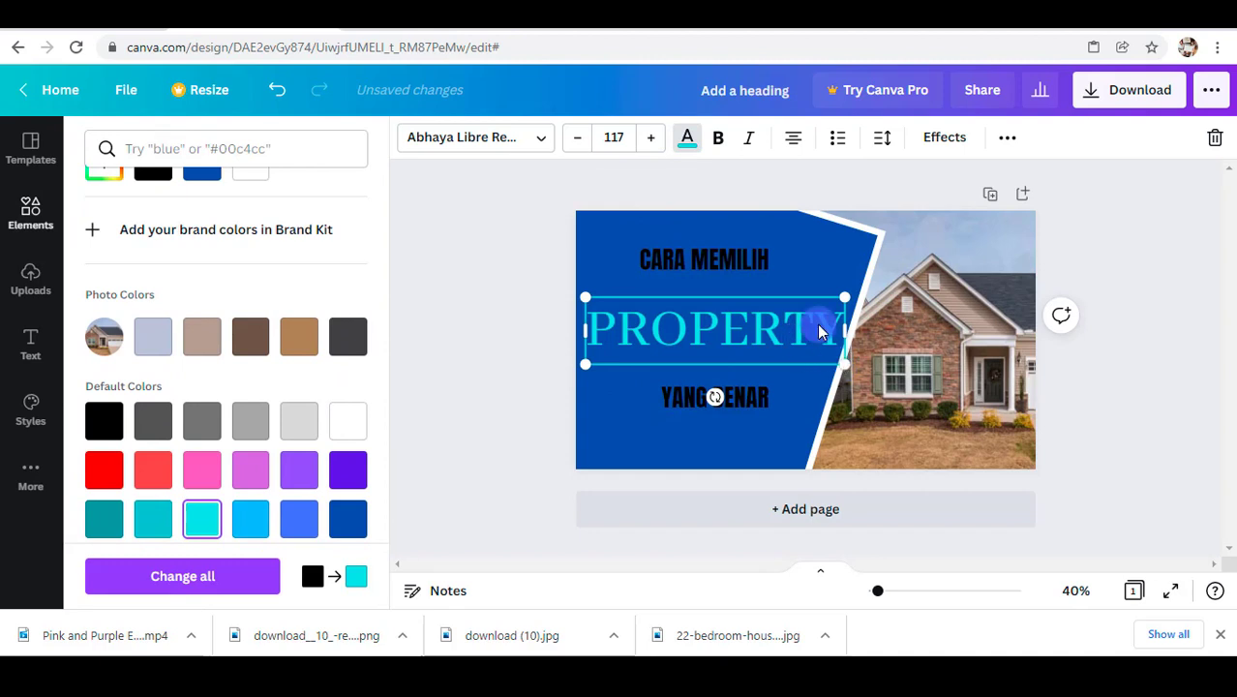
# Step: Place CARA MEMILIH directly above PROPERTY, aligned with its left edge, enlarge it to size 57.1 and colour it white
pyautogui.moveTo(748, 262); pyautogui.dragTo(704, 290)
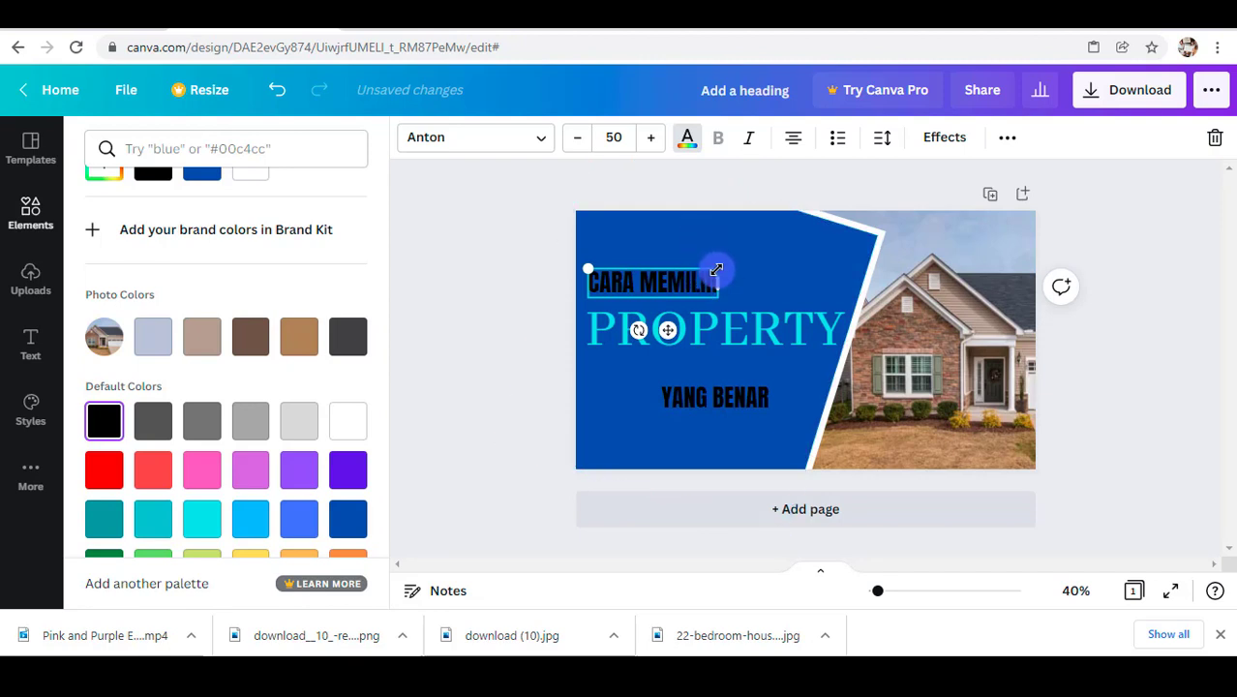
pyautogui.moveTo(717, 268); pyautogui.dragTo(736, 261)
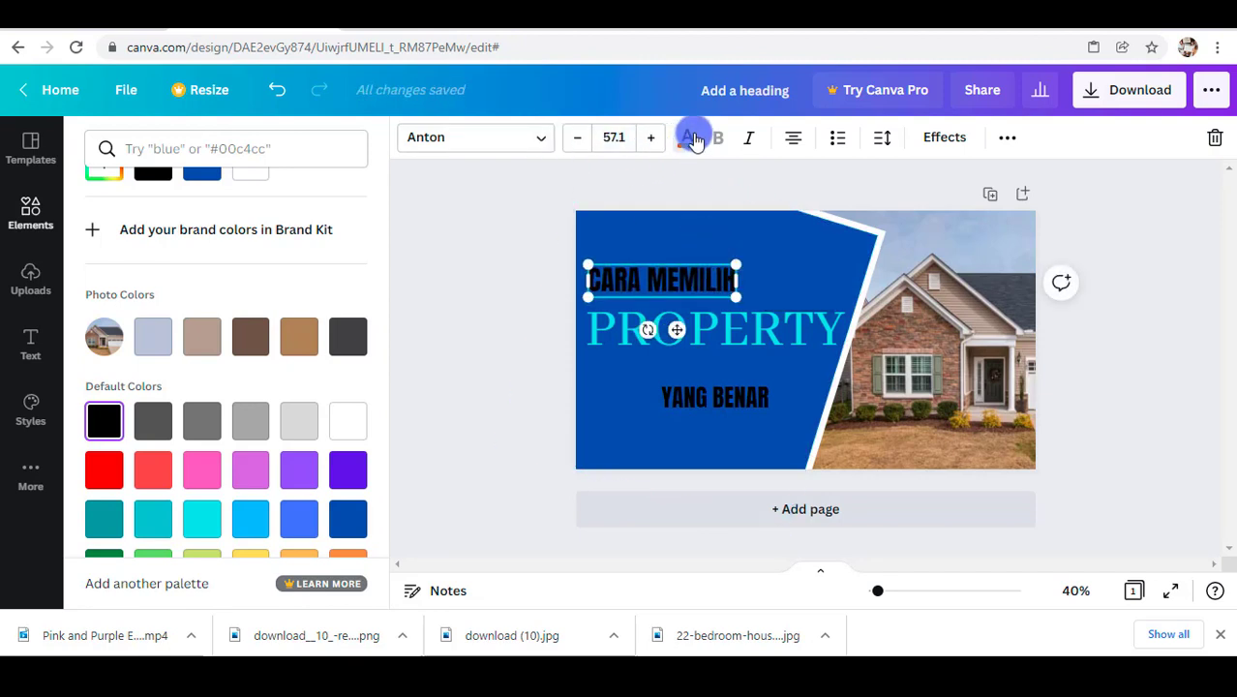
pyautogui.click(687, 136)
pyautogui.click(687, 136)
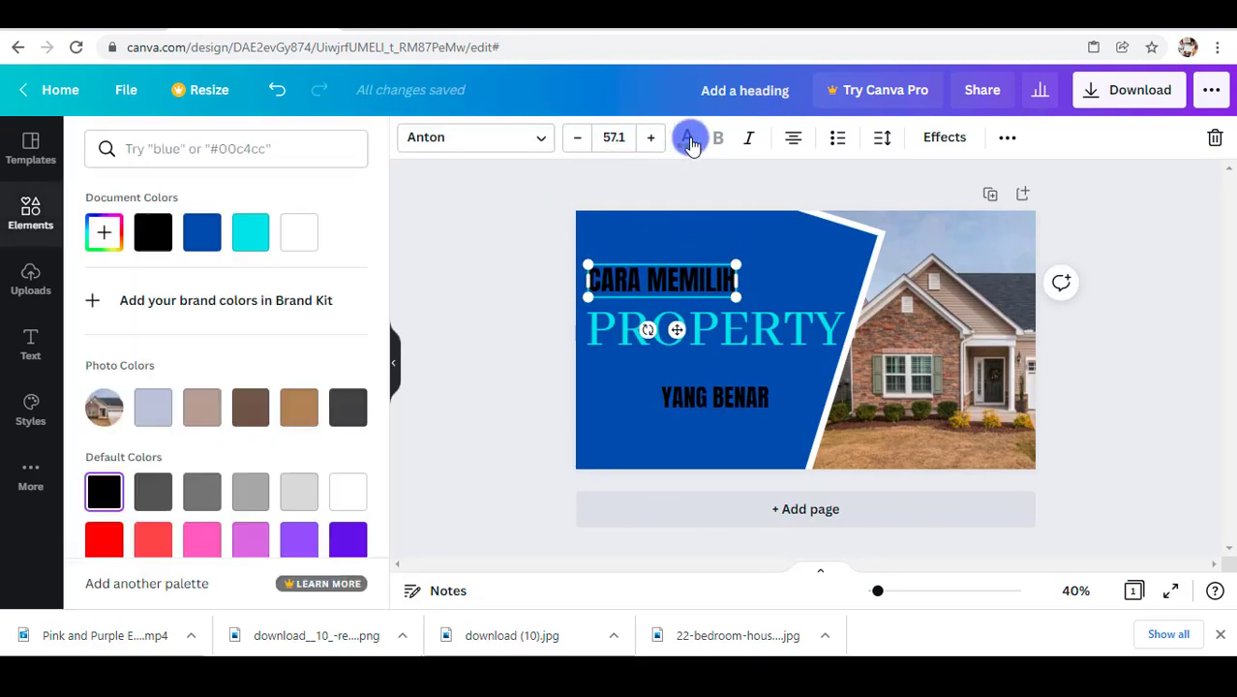
pyautogui.click(315, 235)
# Step: Place YANG BENAR directly below PROPERTY, aligned with its left edge, enlarge it to size 83 and colour it white
pyautogui.click(663, 388)
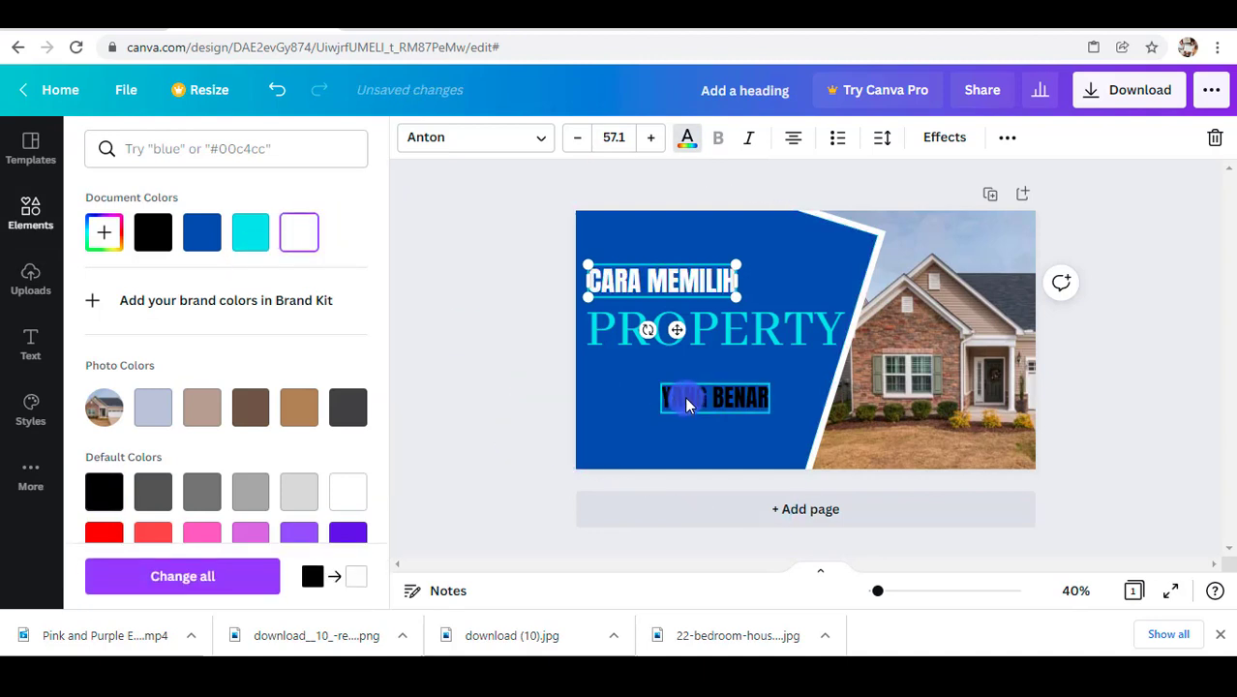
pyautogui.moveTo(684, 396); pyautogui.dragTo(612, 366)
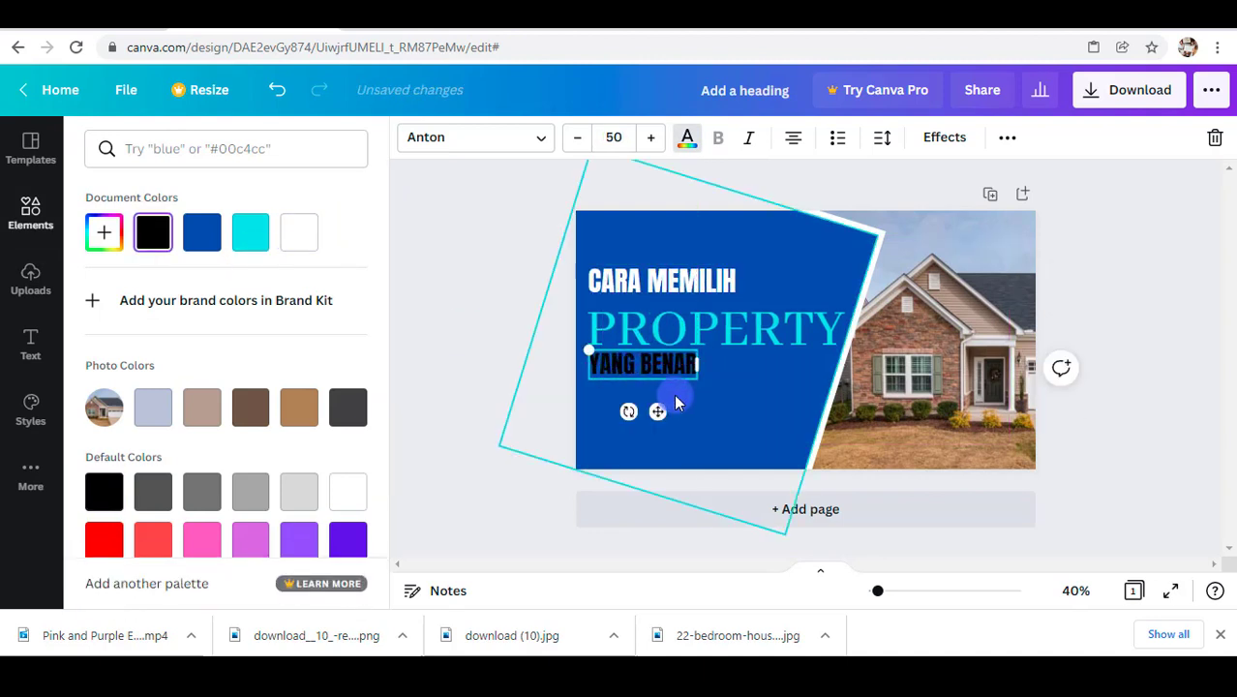
pyautogui.moveTo(692, 385); pyautogui.dragTo(754, 439)
pyautogui.click(689, 139)
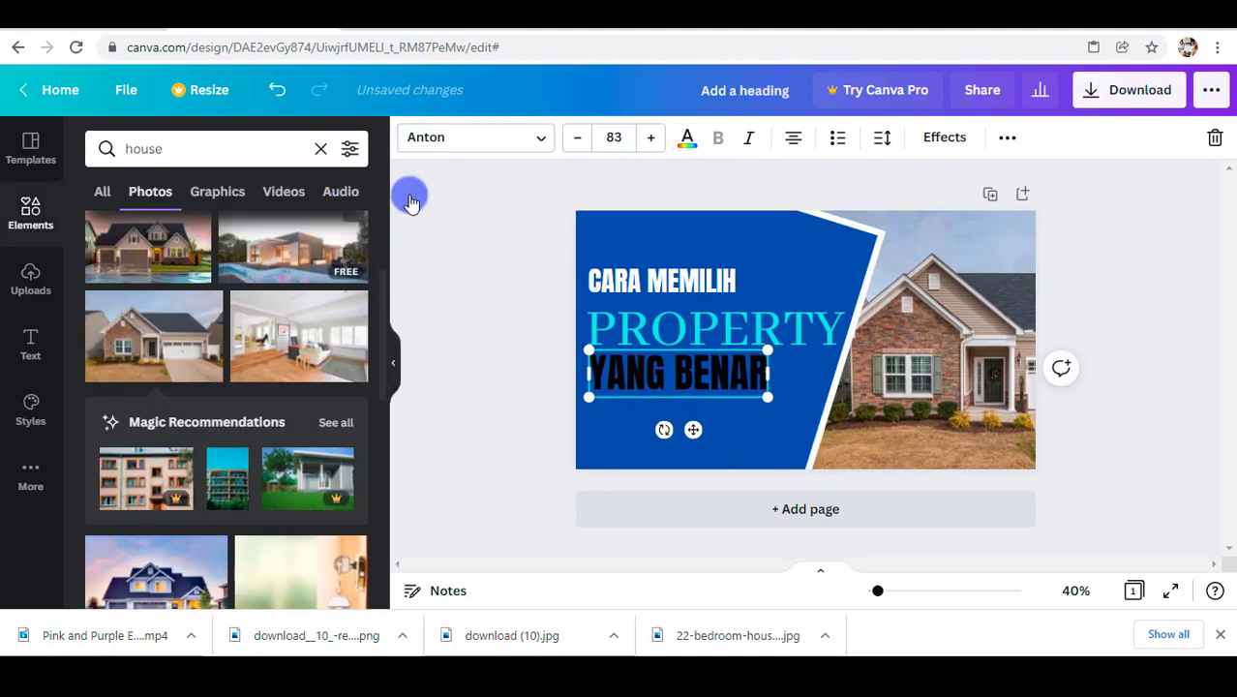
pyautogui.click(298, 229)
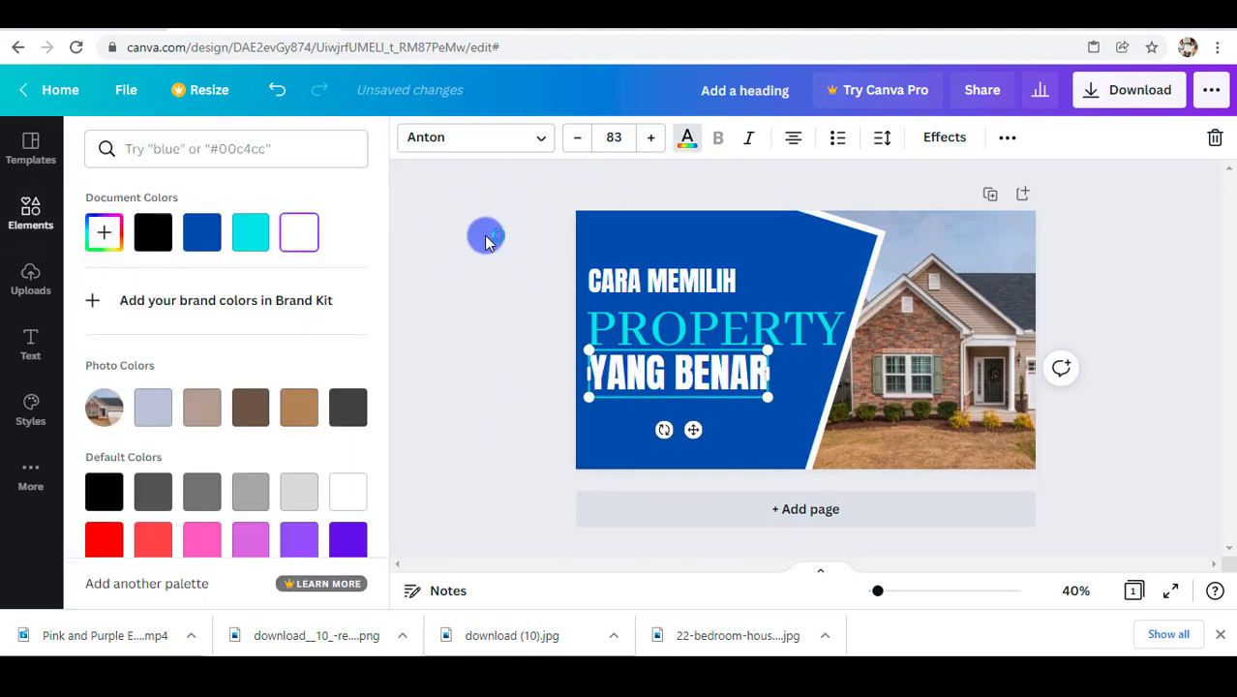
pyautogui.click(484, 238)
pyautogui.click(486, 240)
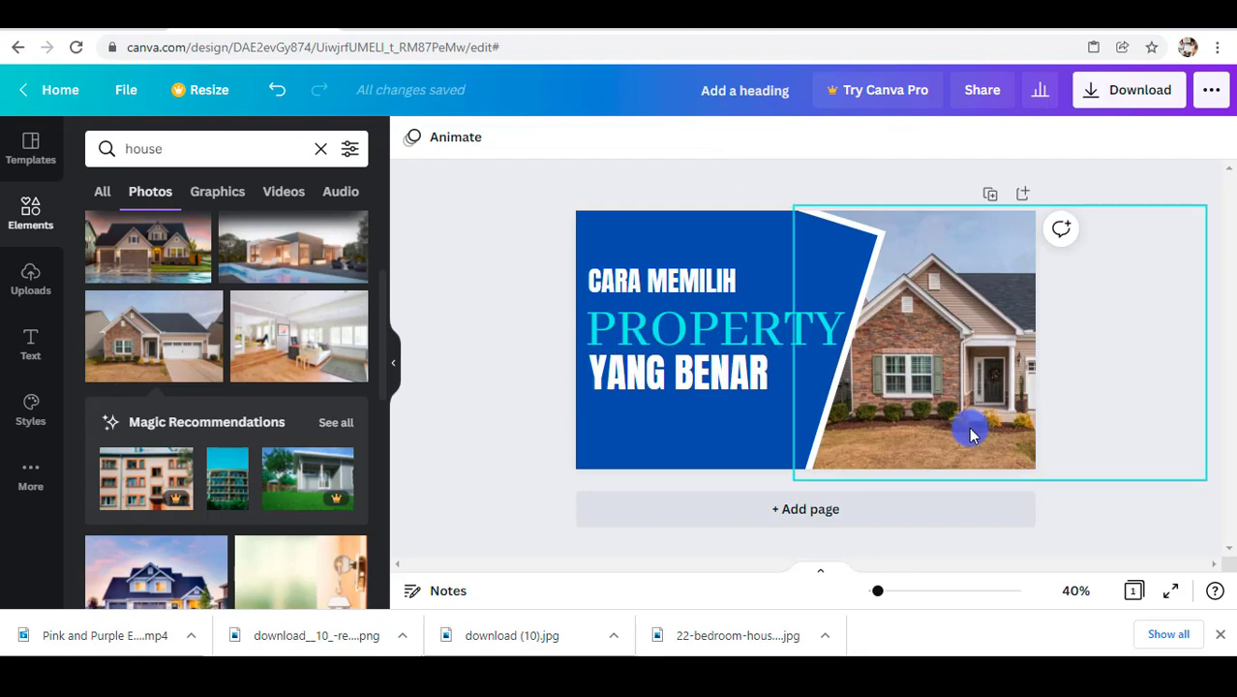
# Step: Review the download settings and the PNG file type for the design, and close them without downloading
pyautogui.click(1108, 95)
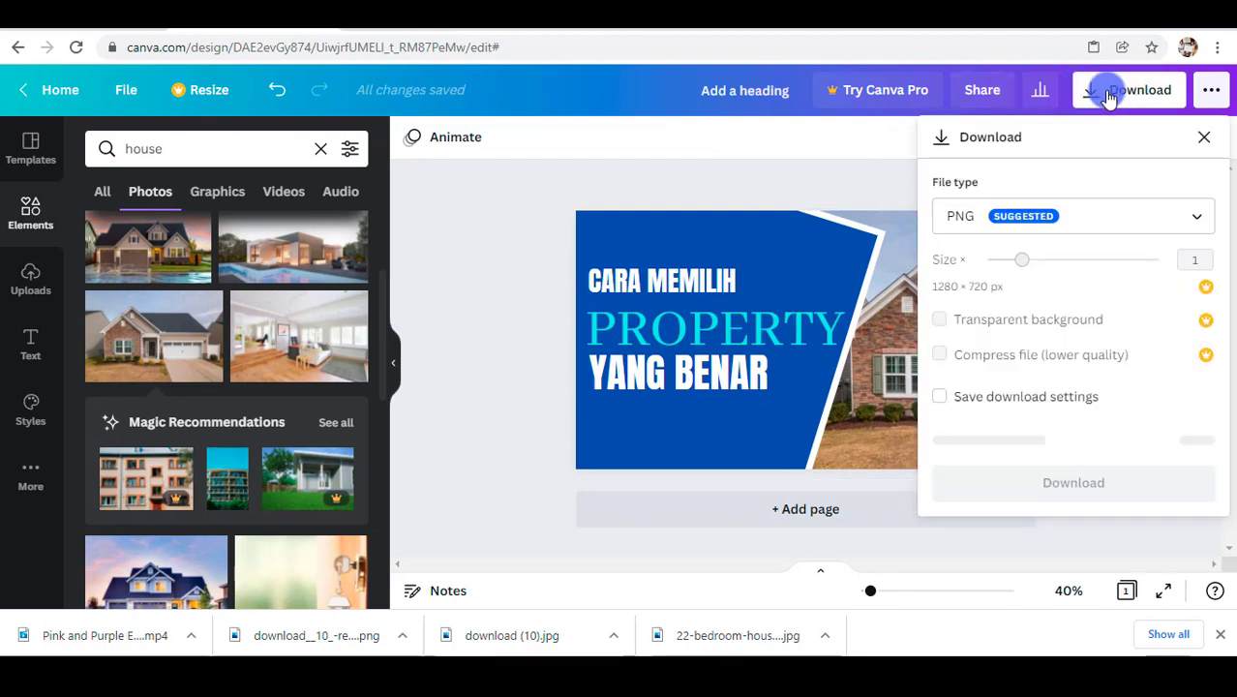
pyautogui.click(1036, 223)
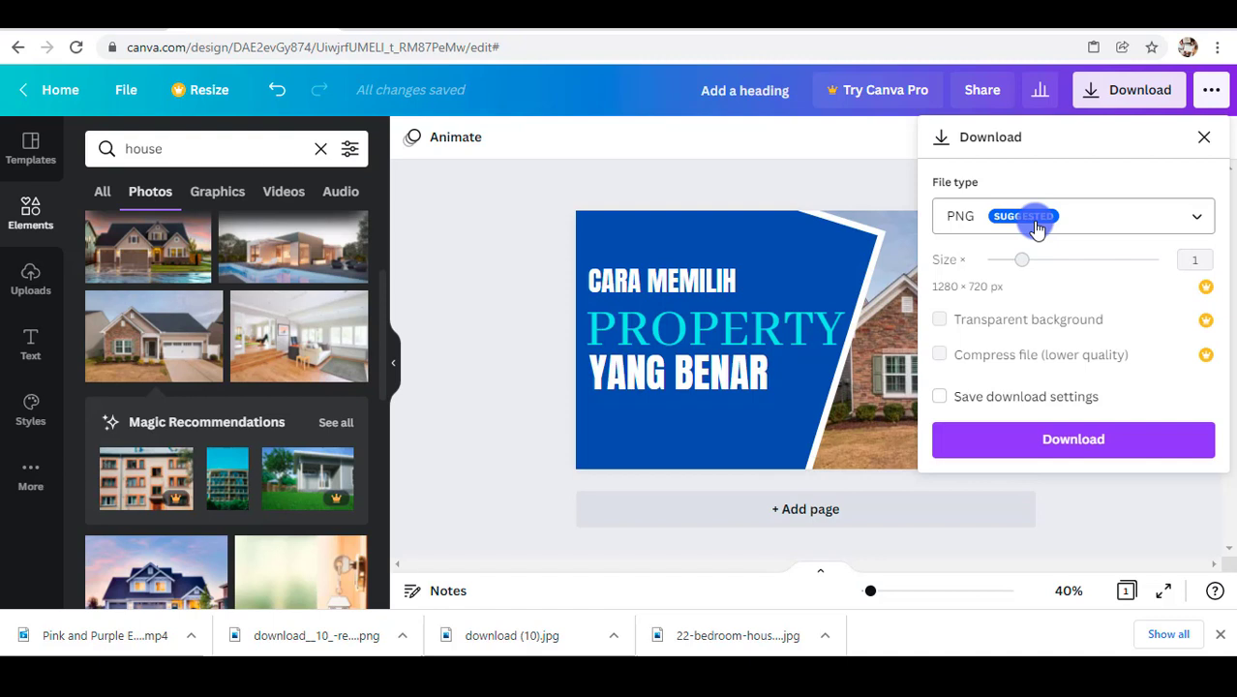
pyautogui.click(492, 270)
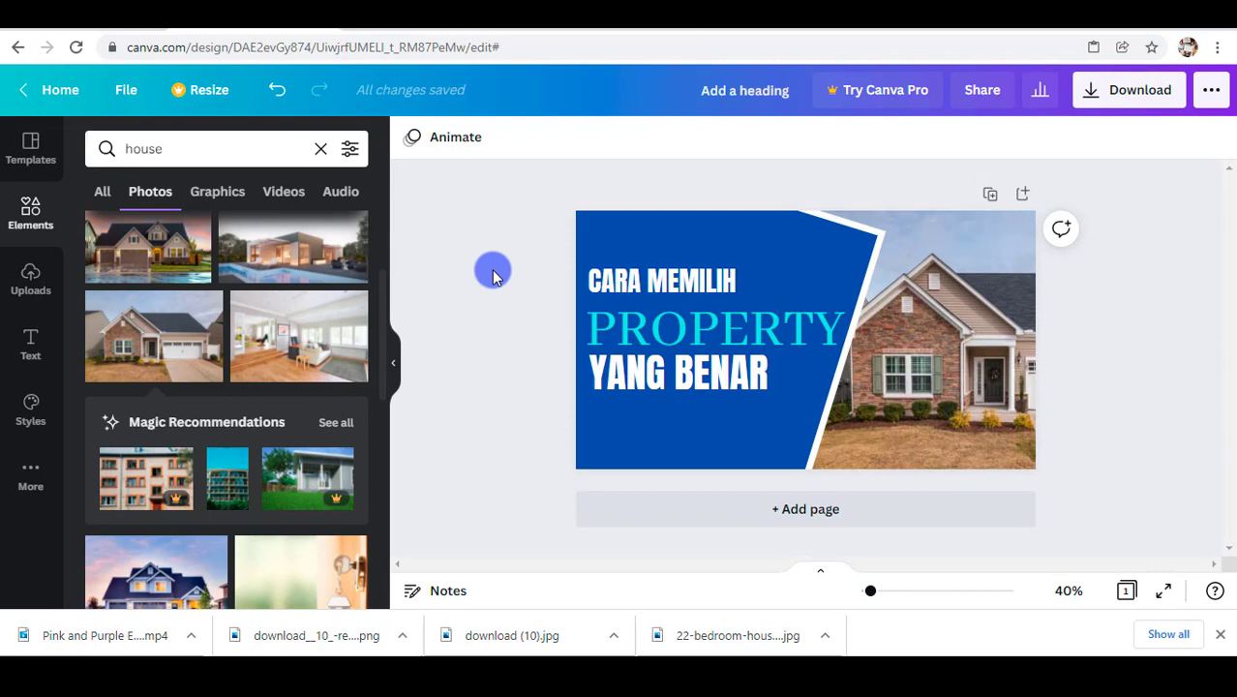
# Step: Add a second page, apply the "MEMBUAT KOPI YANG SEMPURNA" YouTube thumbnail template to it, and select its coffee photo
pyautogui.click(841, 513)
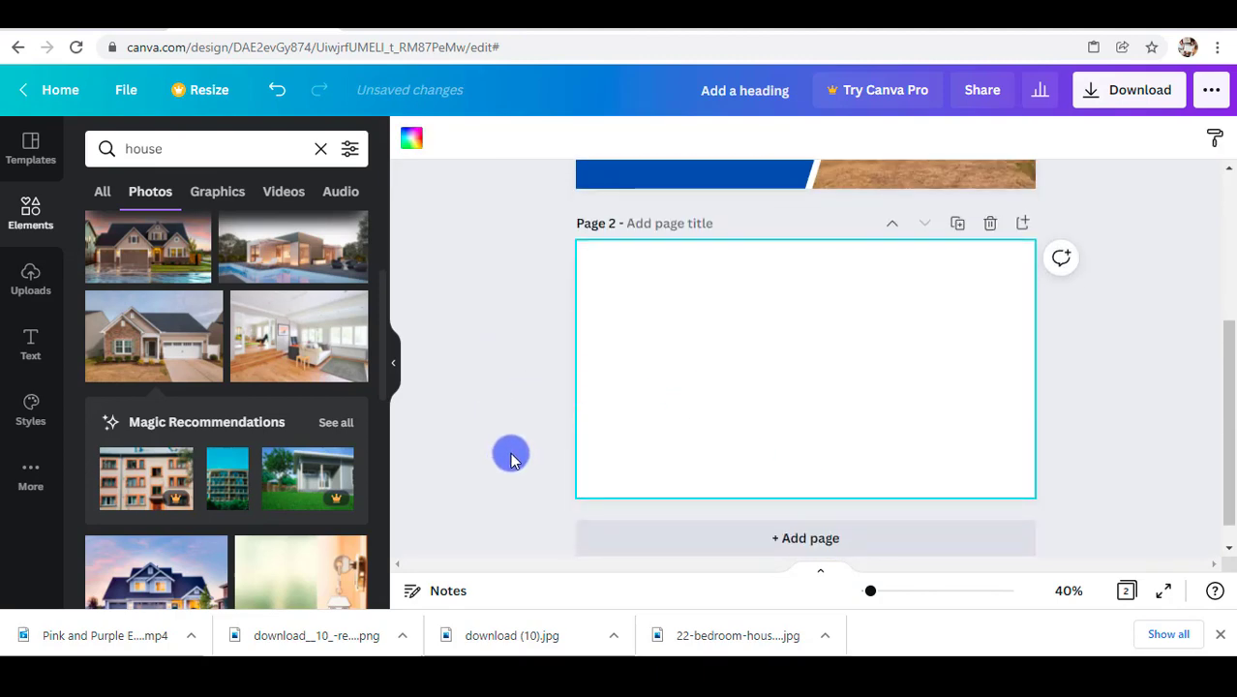
pyautogui.click(22, 158)
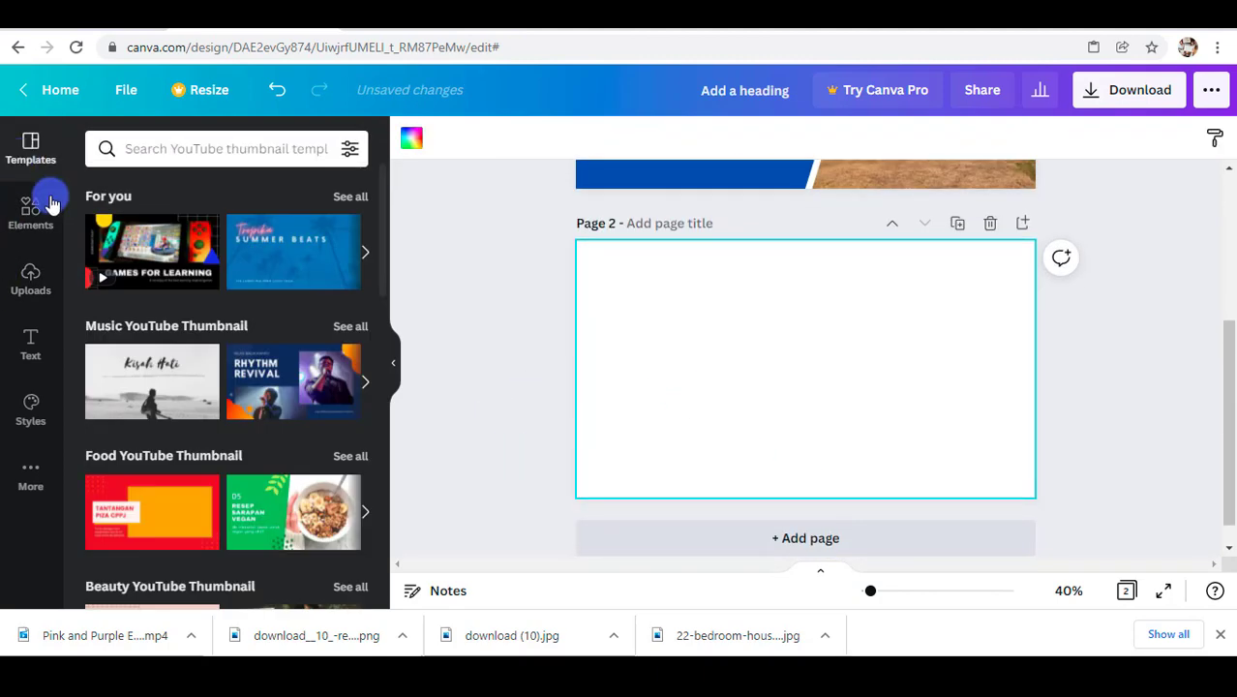
pyautogui.scroll(-3, 150, 358)
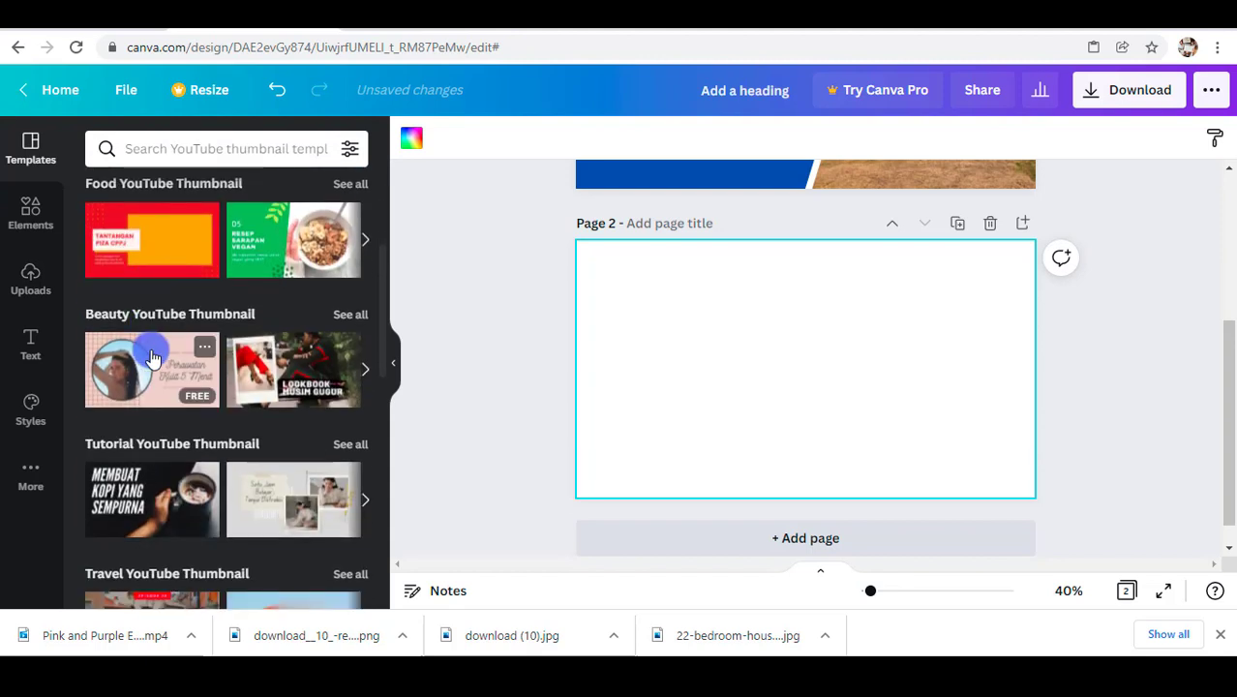
pyautogui.scroll(-1, 152, 349)
pyautogui.scroll(-2, 152, 346)
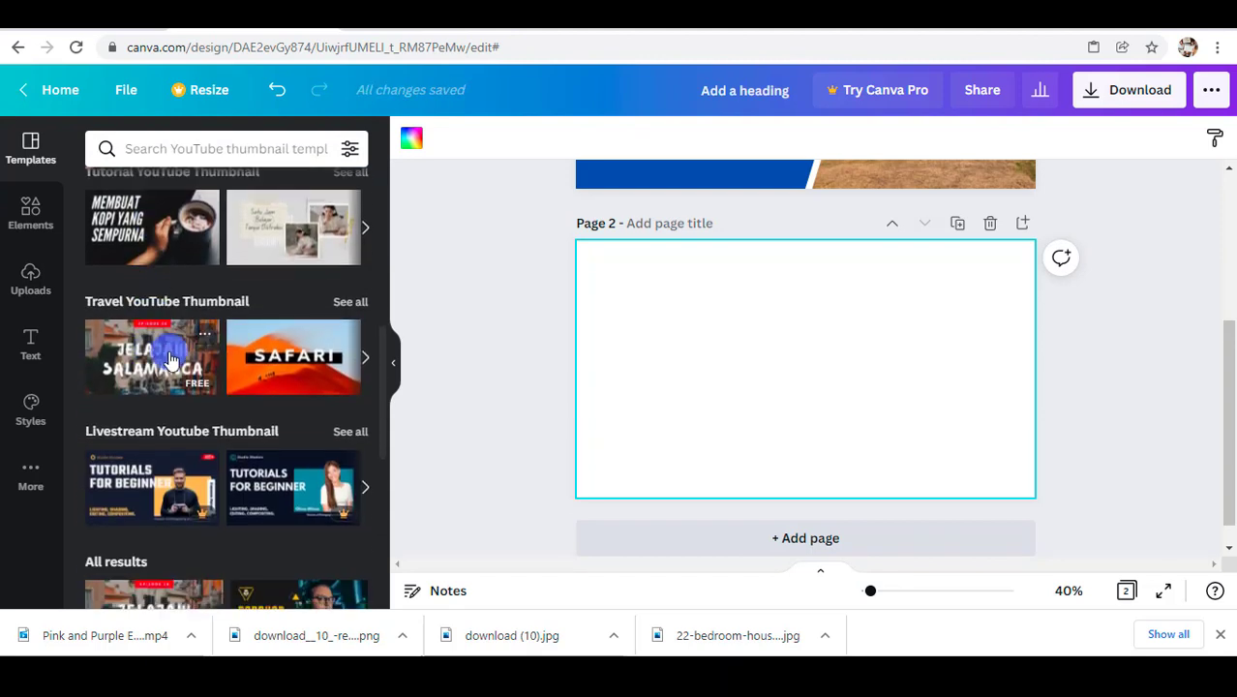
pyautogui.scroll(-1, 180, 353)
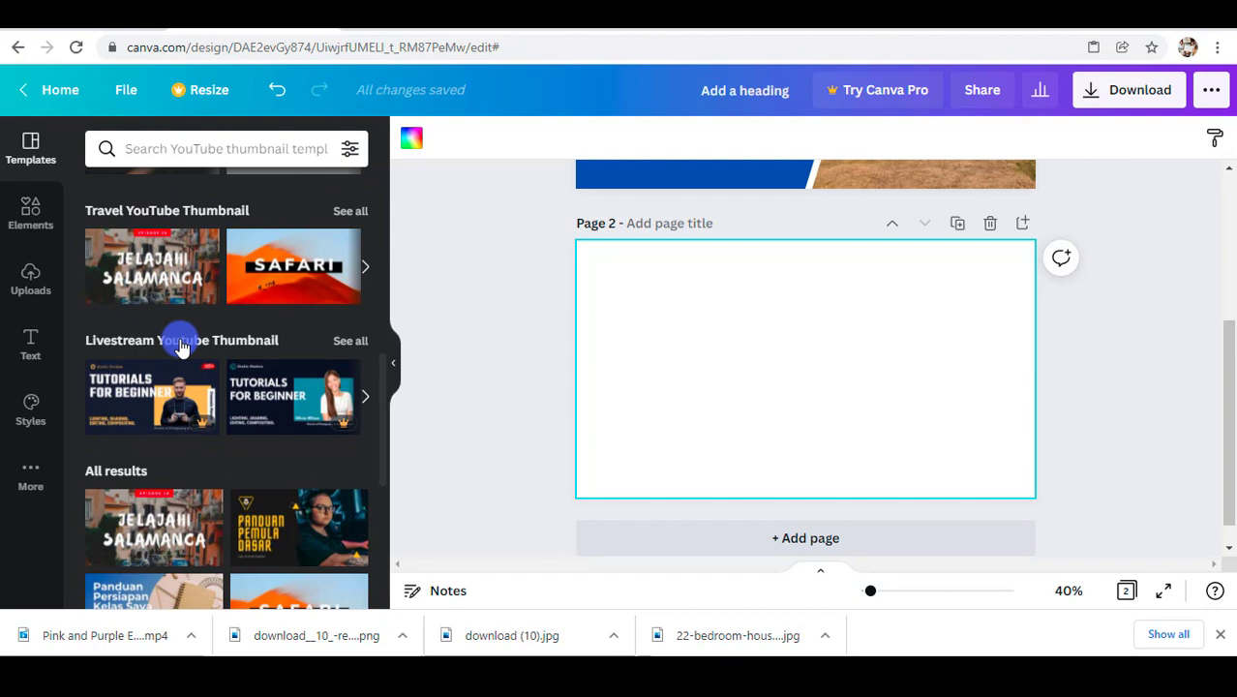
pyautogui.scroll(-2, 180, 346)
pyautogui.scroll(-1, 180, 346)
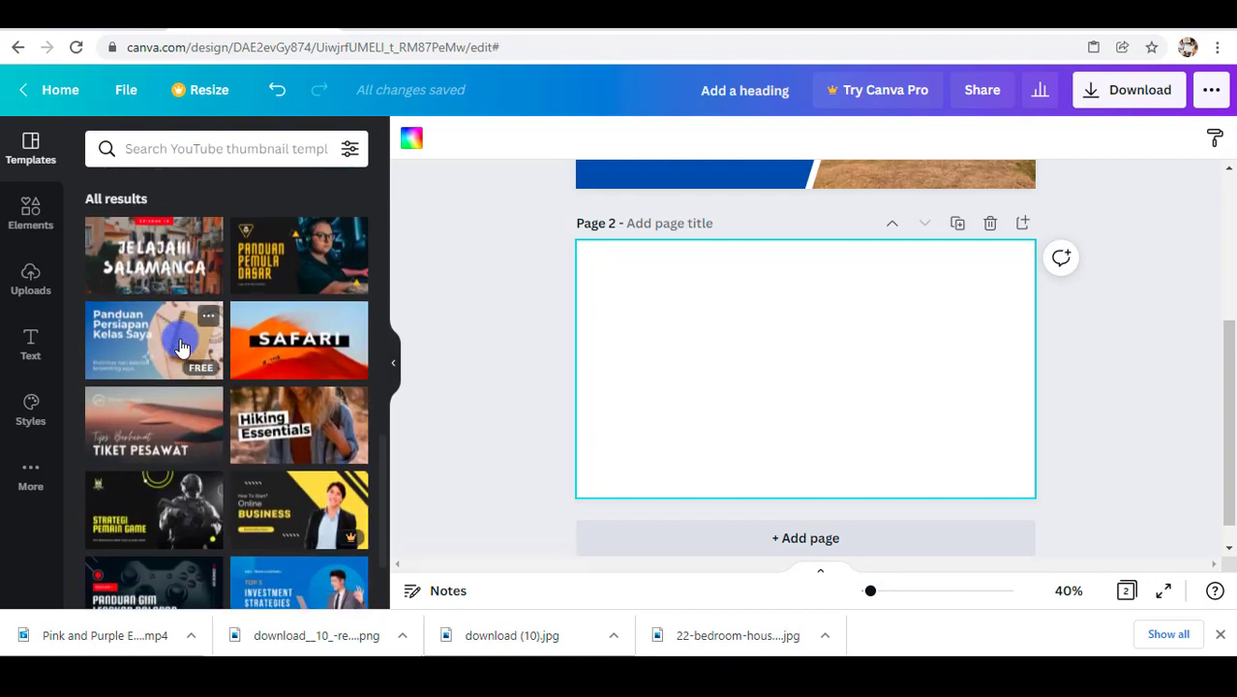
pyautogui.scroll(-2, 180, 347)
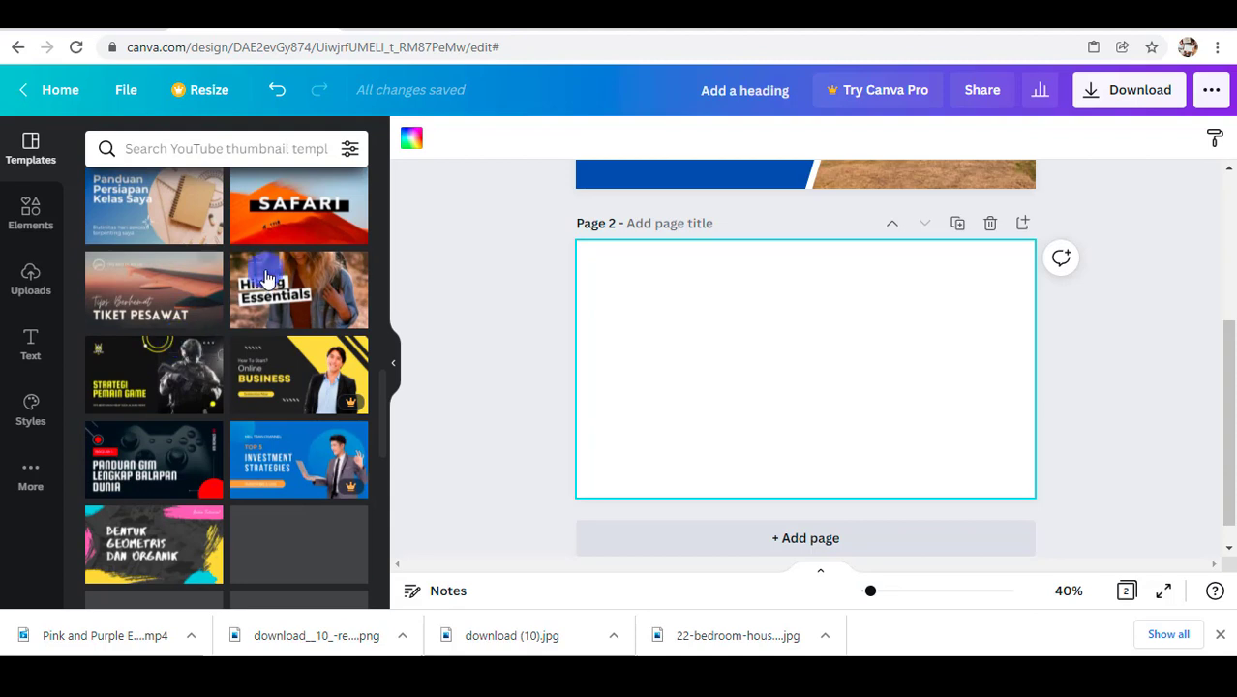
pyautogui.scroll(-3, 275, 250)
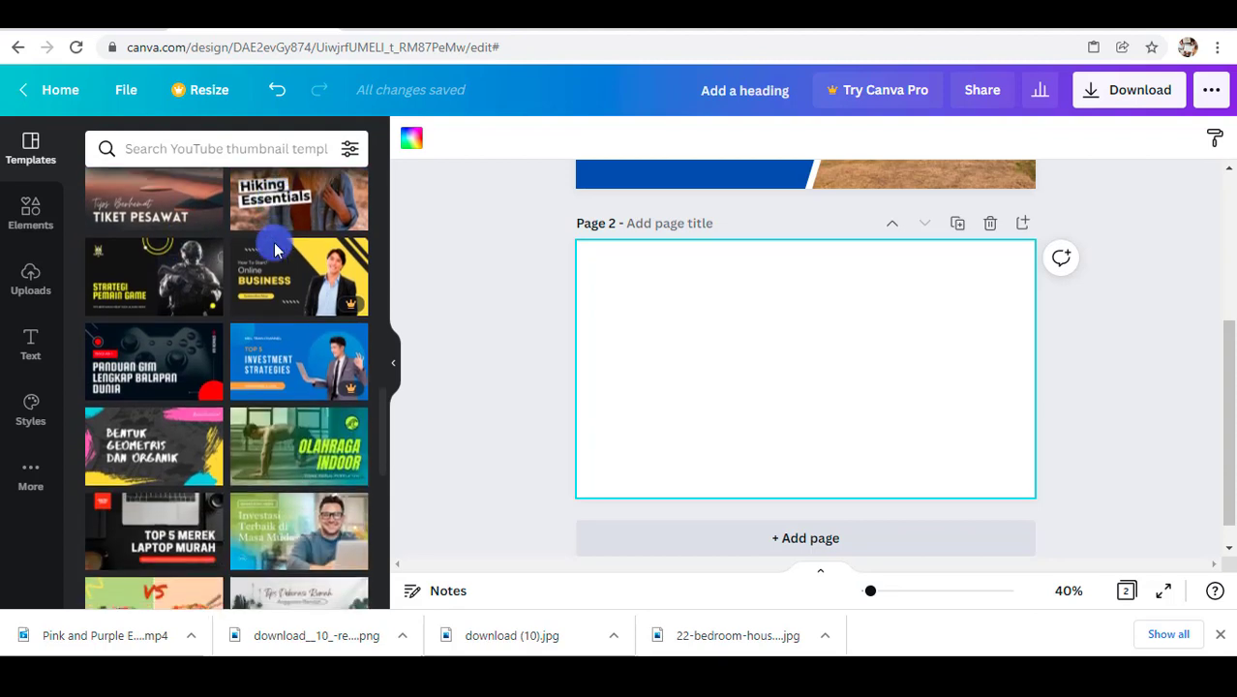
pyautogui.scroll(-1, 274, 250)
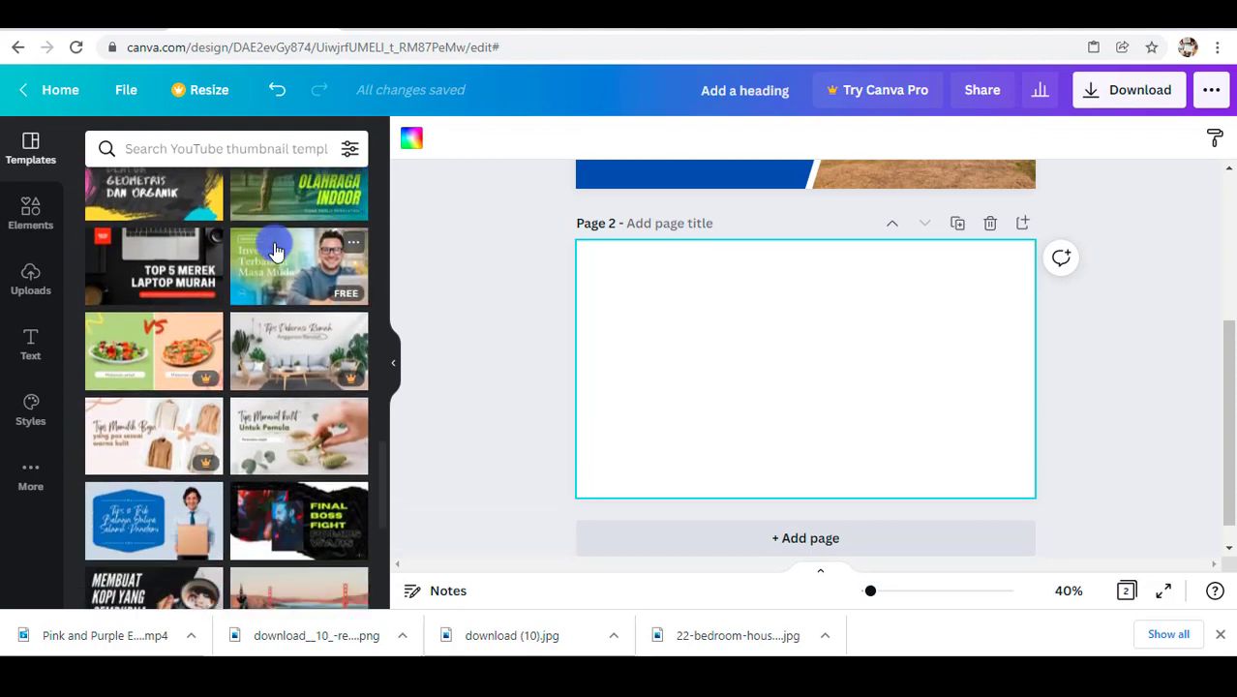
pyautogui.scroll(-1, 276, 249)
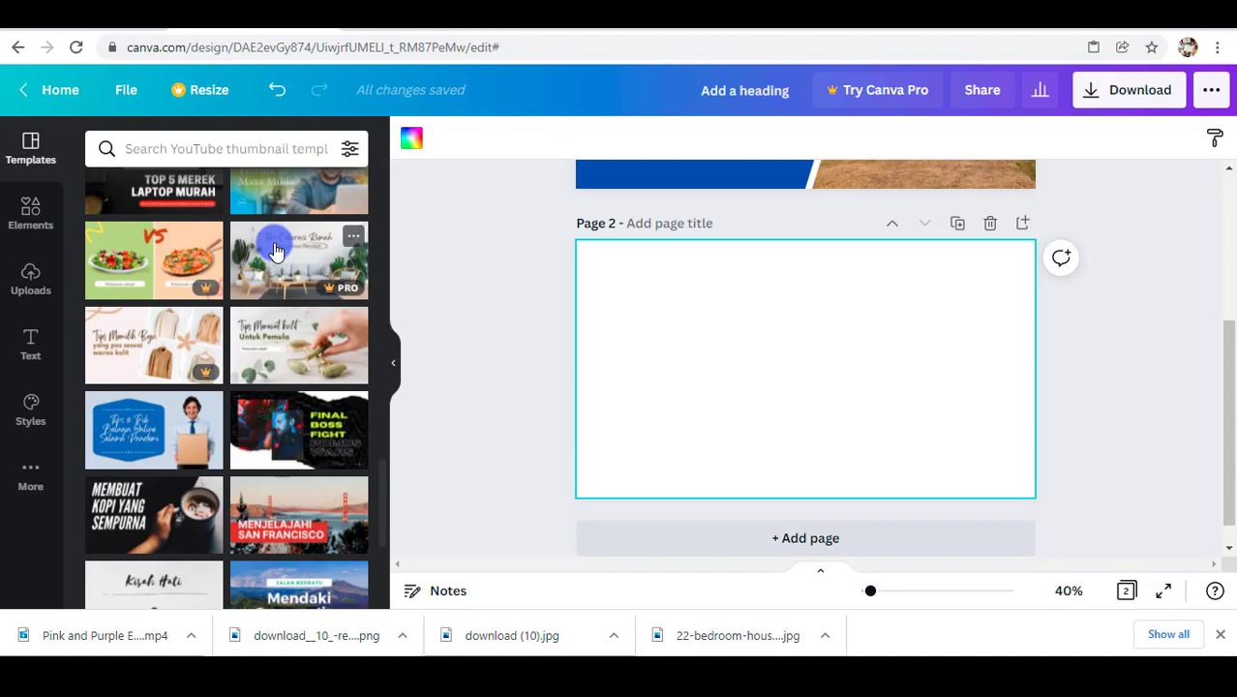
pyautogui.scroll(-1, 275, 249)
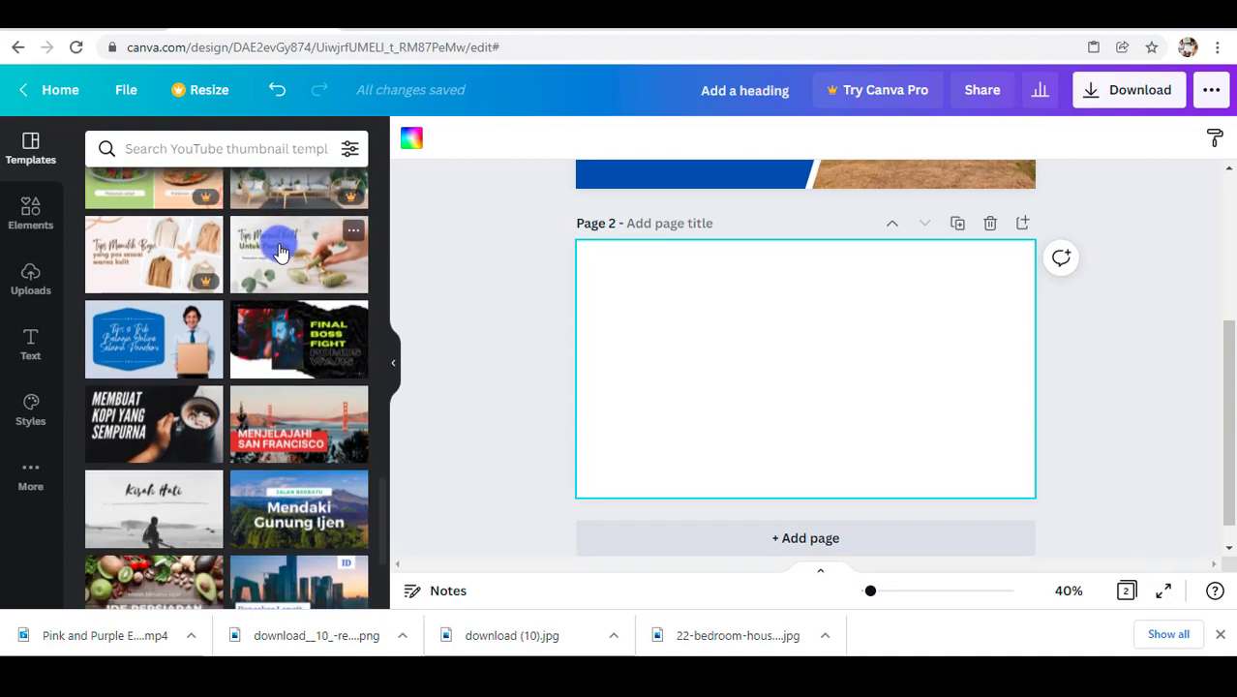
pyautogui.click(138, 428)
pyautogui.click(828, 348)
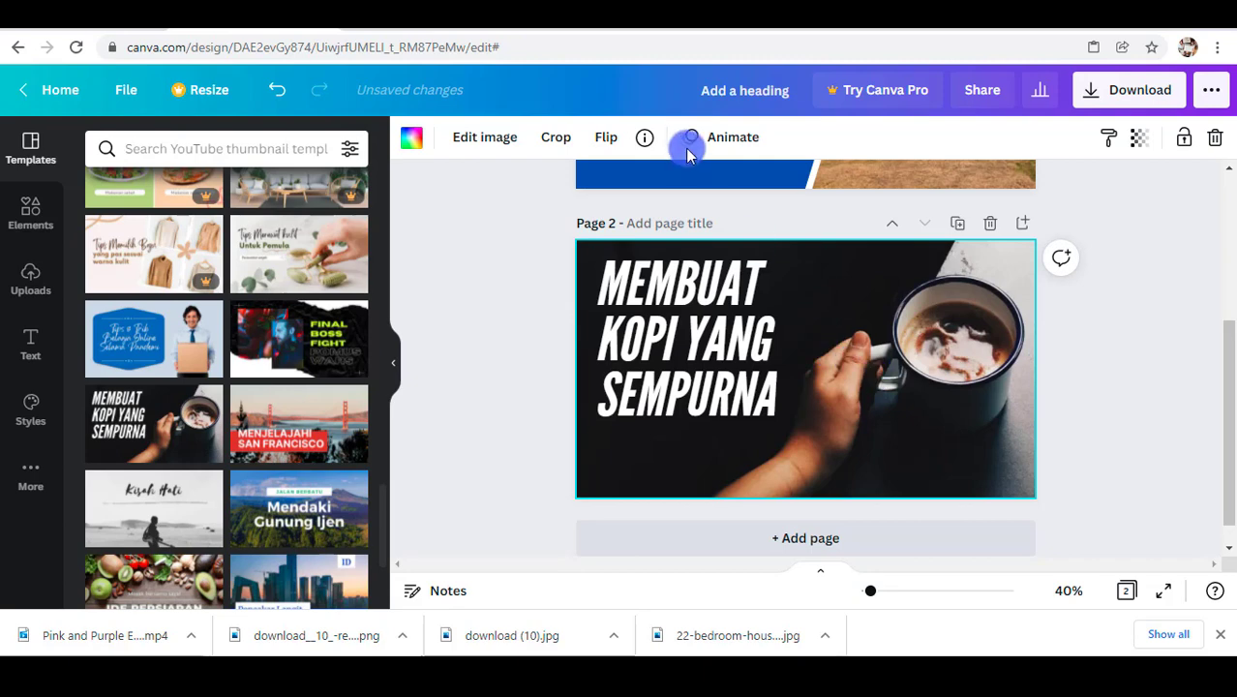
# Step: Replace the coffee template's title with CARA MEMILIH PROPERTY YANG BENAR and widen its text box to fit CARA MEMILIH on one line
pyautogui.click(729, 349)
pyautogui.doubleClick(728, 354)
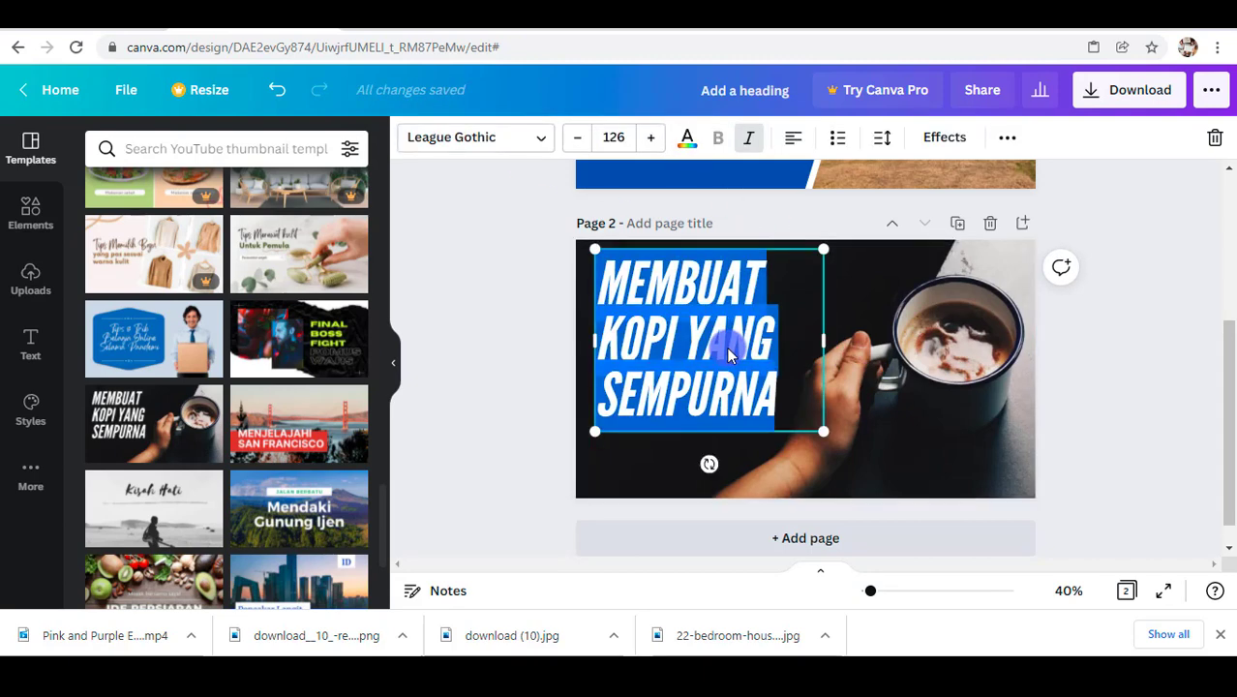
pyautogui.write('CARA')
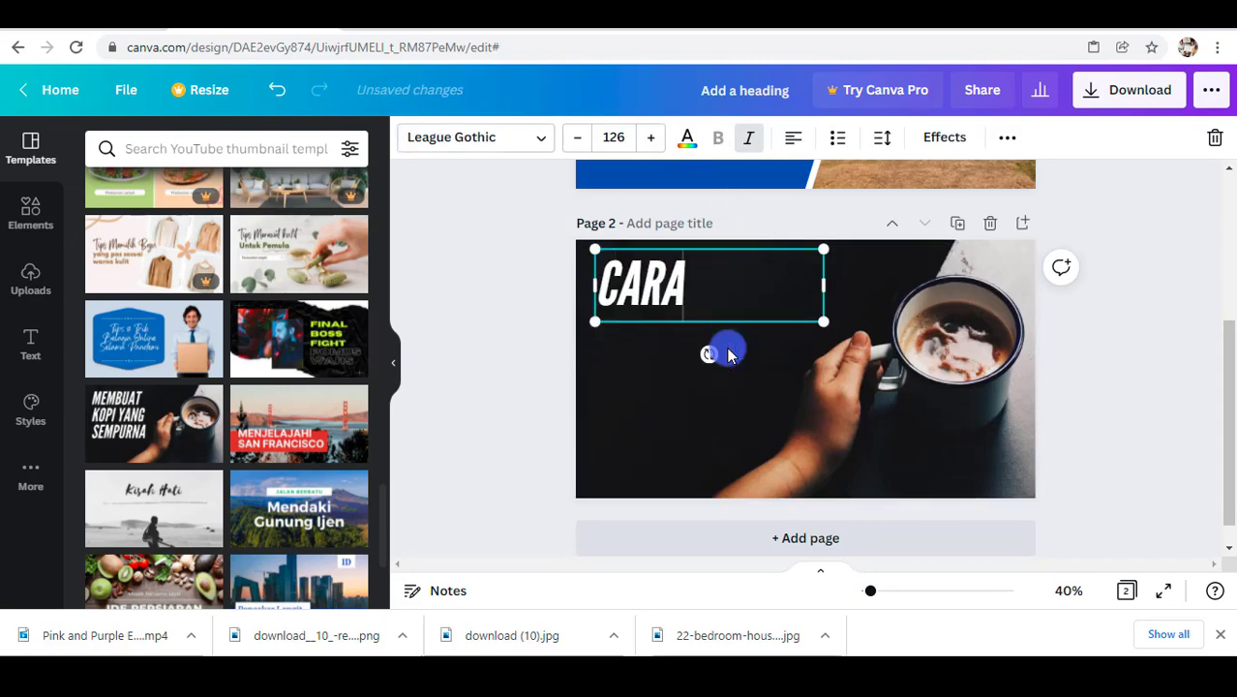
pyautogui.write(' MEMILIH')
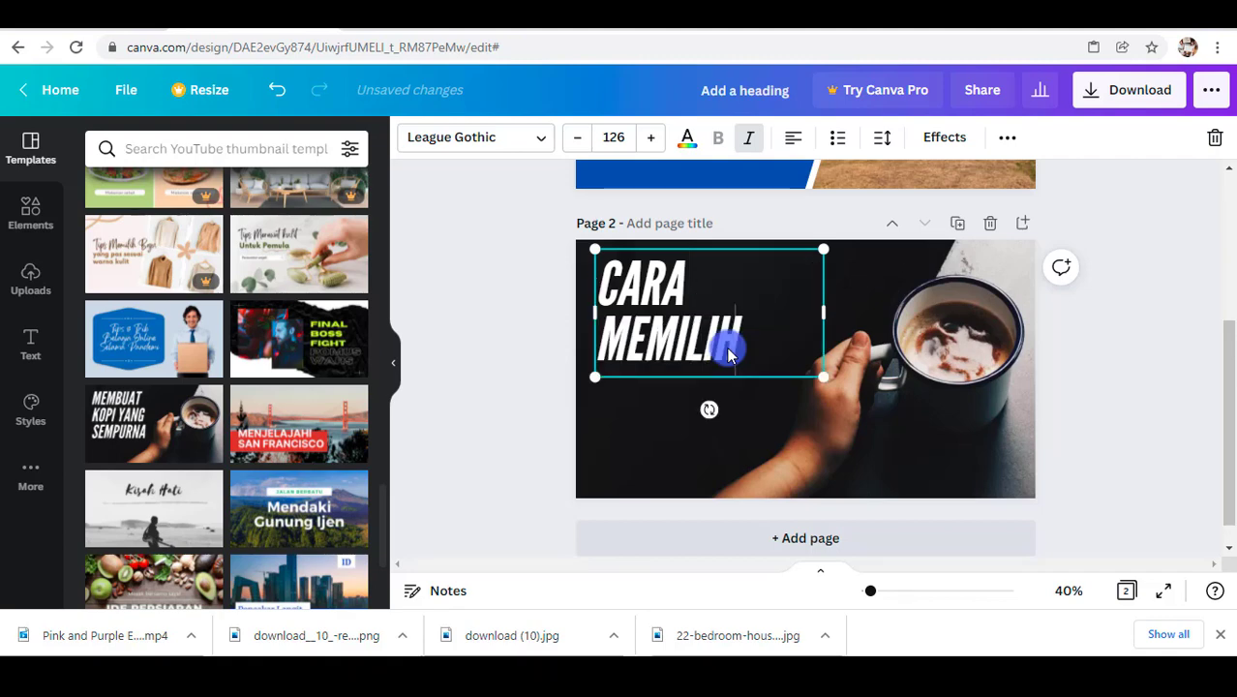
pyautogui.write(' PROPERT')
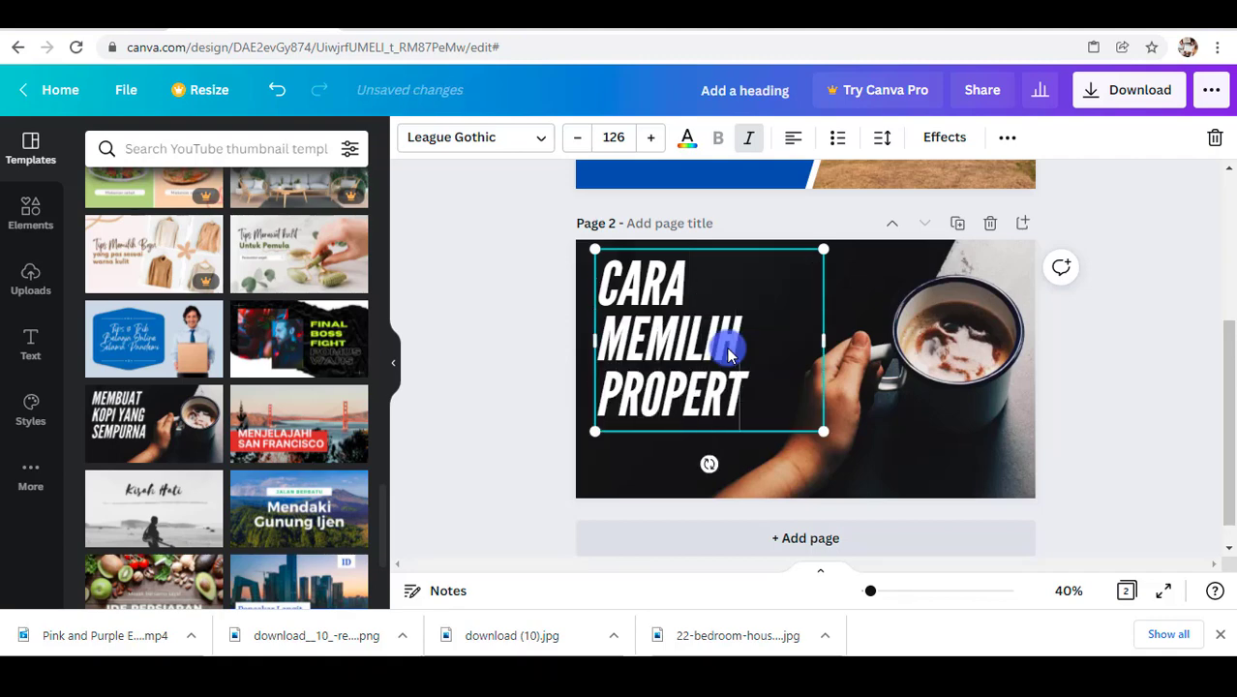
pyautogui.write('Y YANG BENAR')
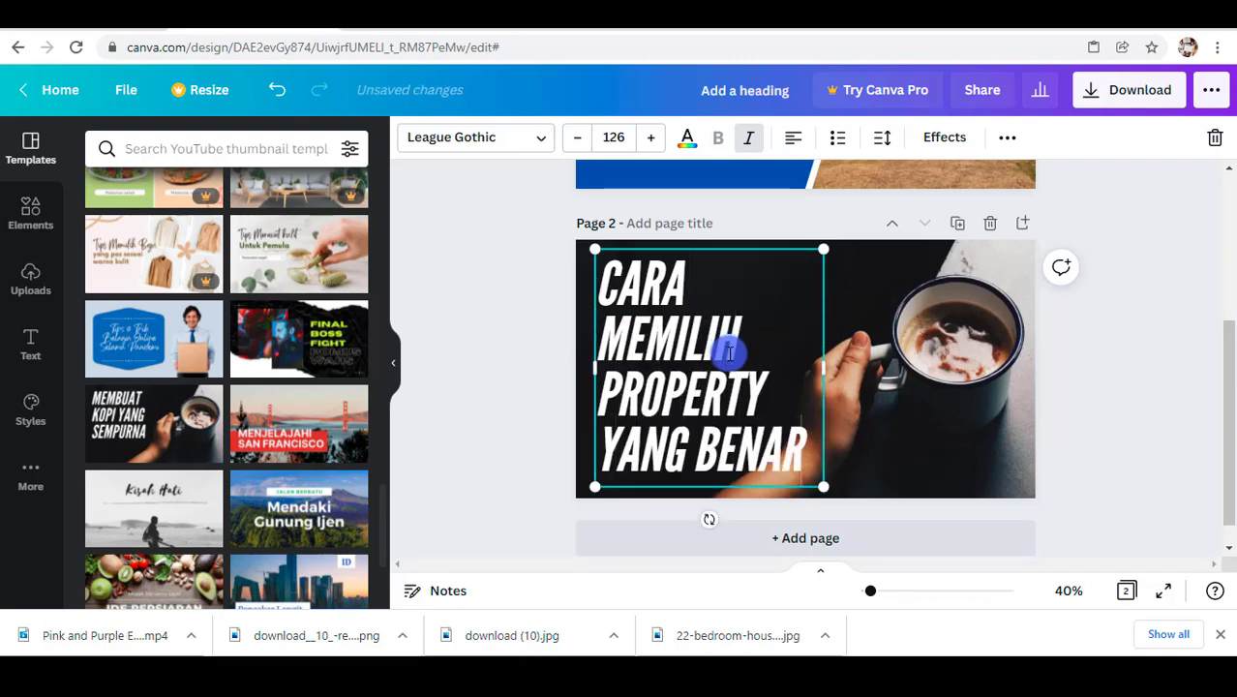
pyautogui.moveTo(823, 367); pyautogui.dragTo(864, 366)
pyautogui.click(1001, 376)
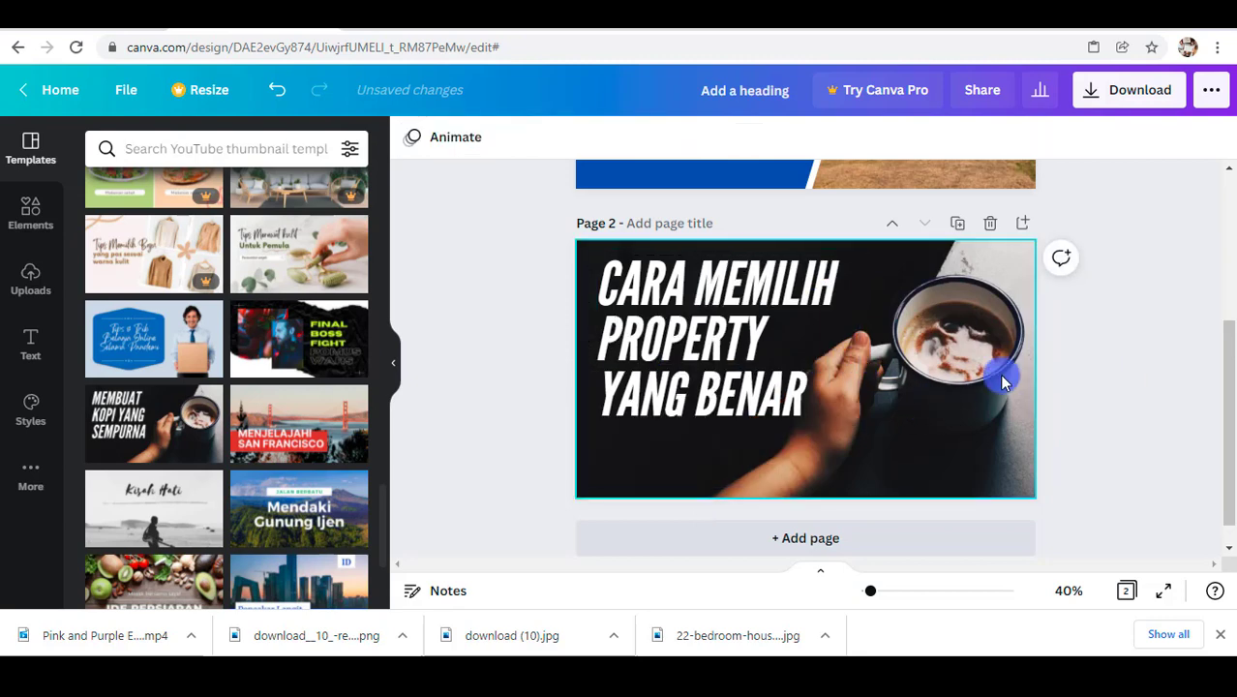
pyautogui.rightClick(988, 377)
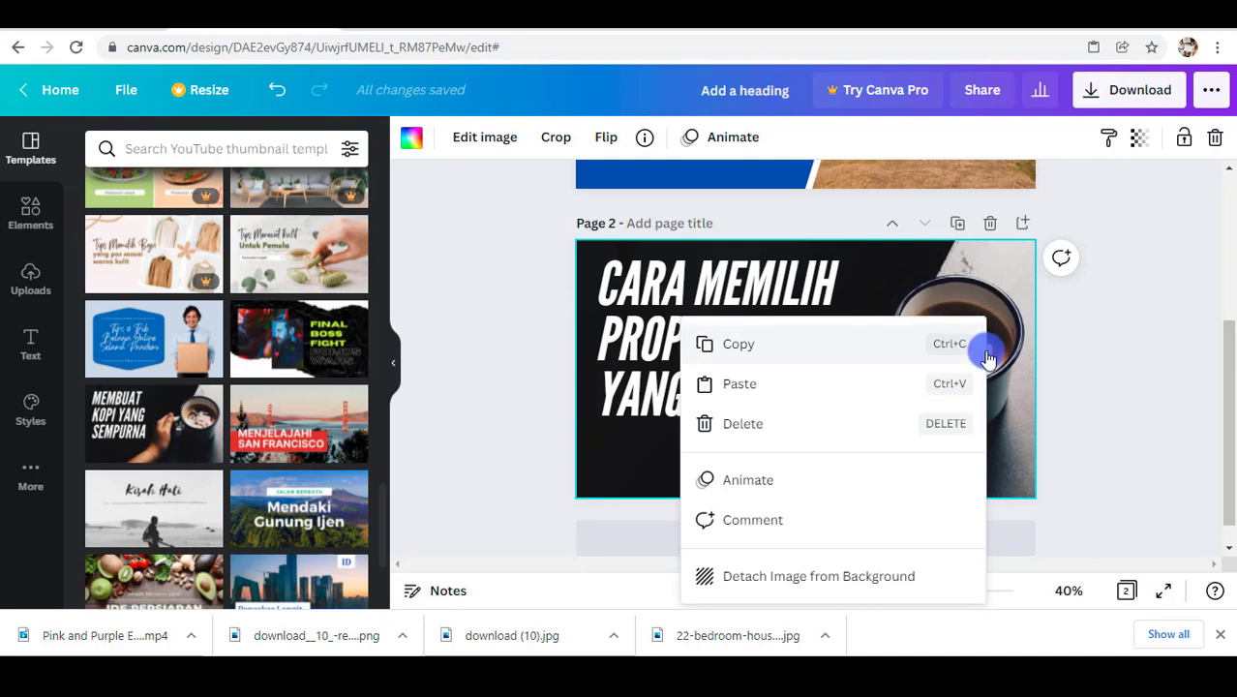
pyautogui.click(1138, 390)
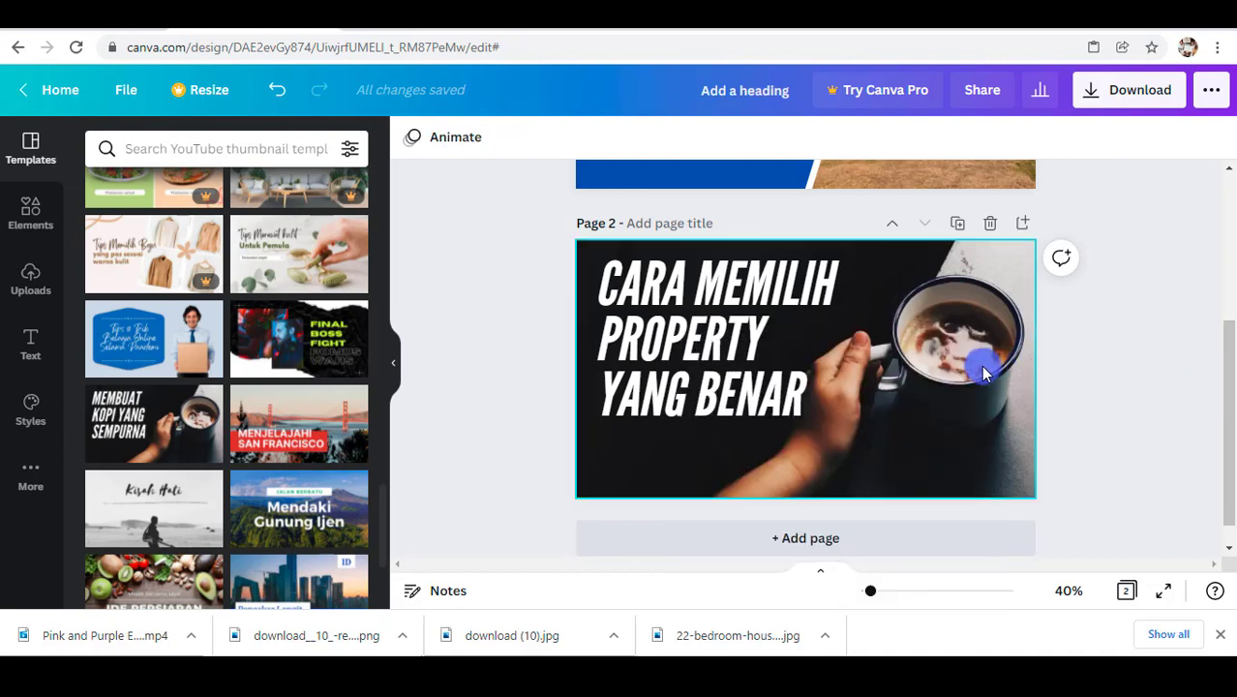
# Step: Replace the coffee page with a new page 2 using the blue "Tips & Trik Belanja Online Selama Pandemi" template
pyautogui.click(990, 226)
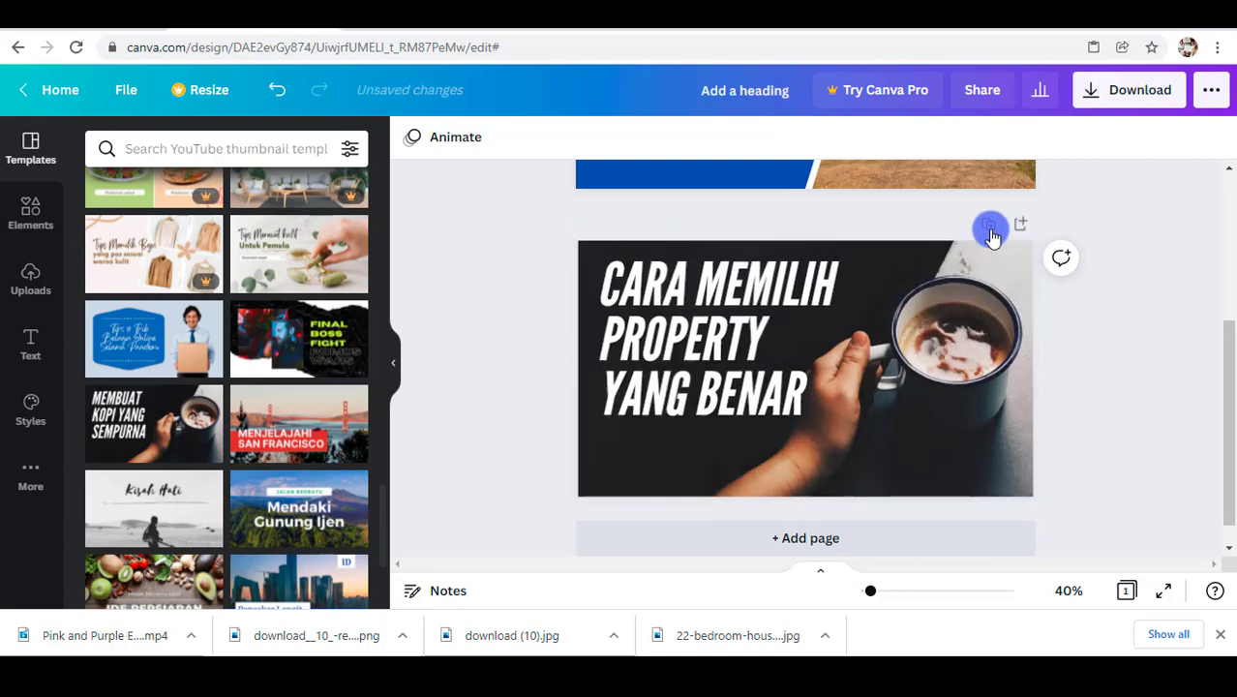
pyautogui.click(820, 510)
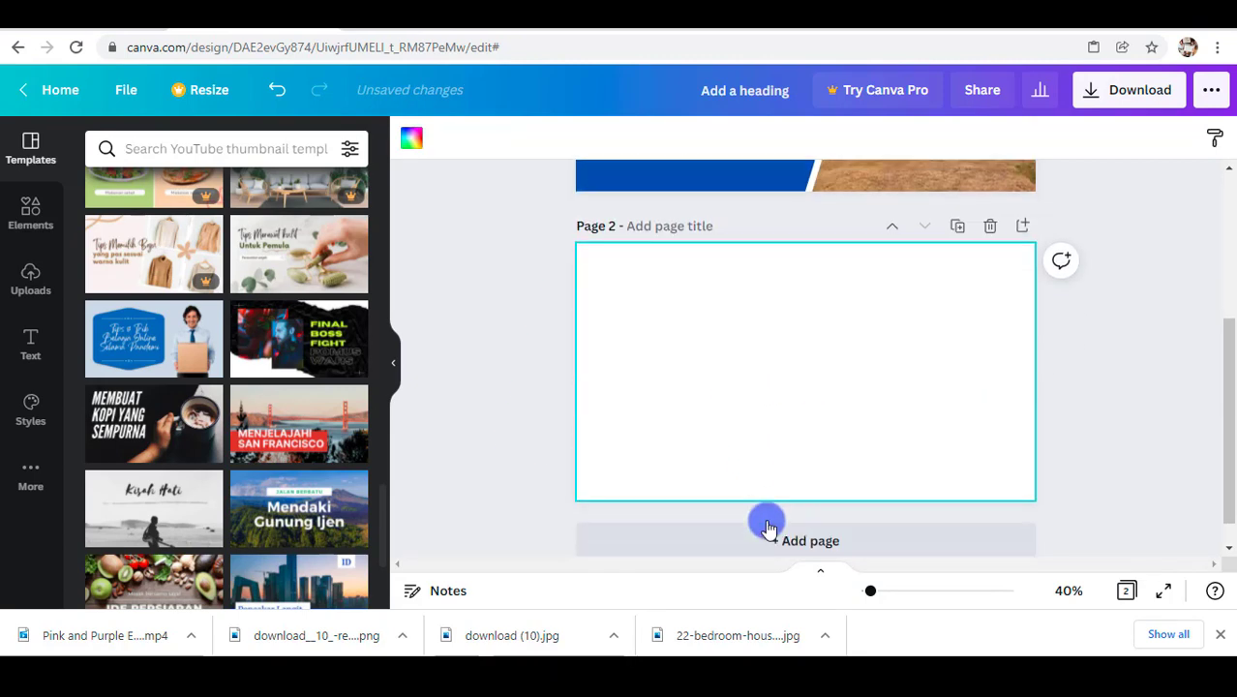
pyautogui.click(208, 338)
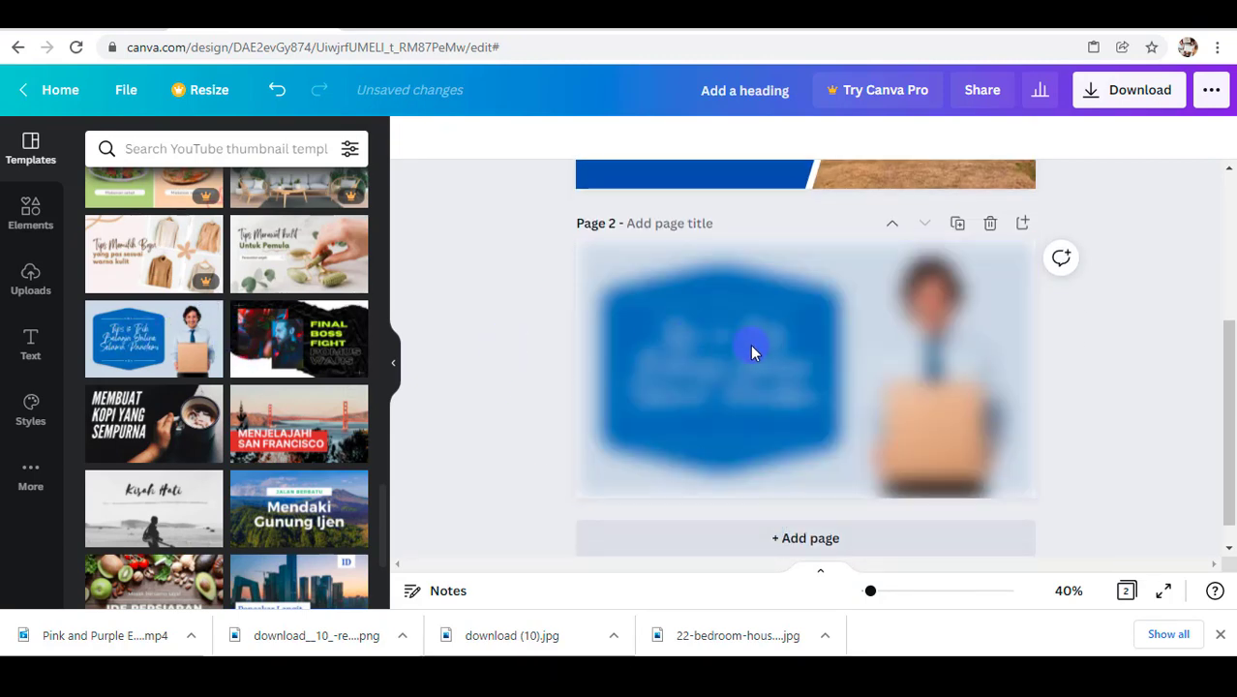
pyautogui.click(947, 338)
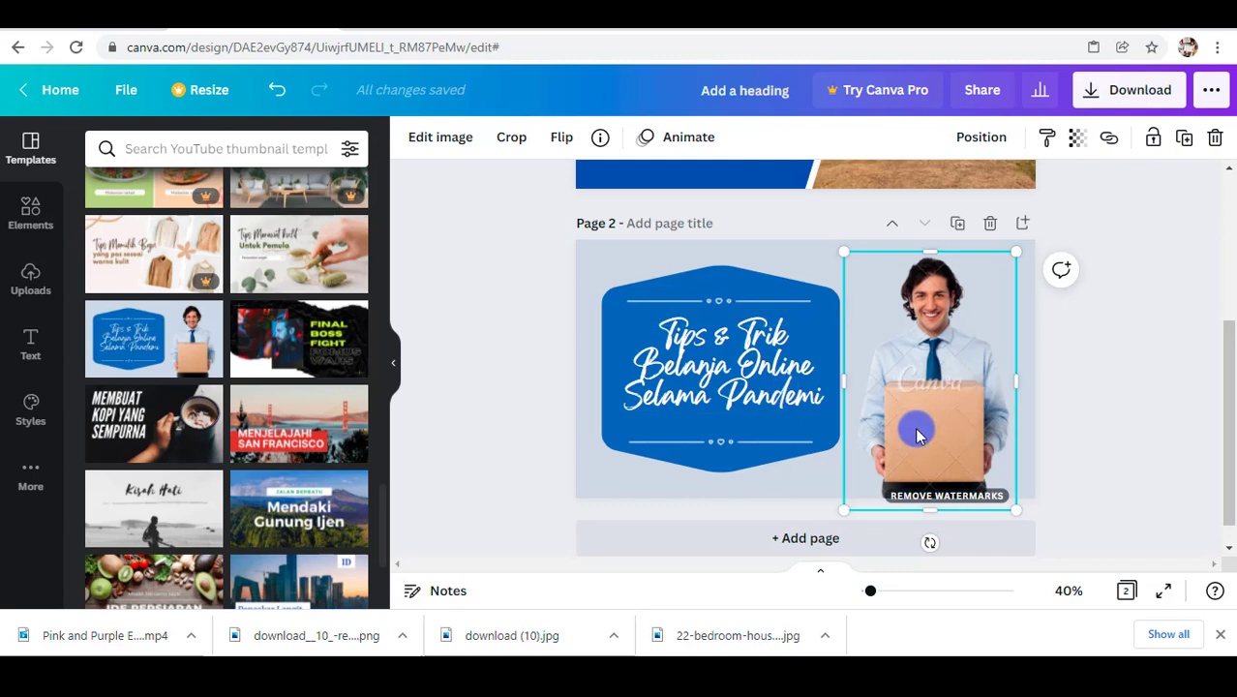
# Step: Replace the title in the blue badge on page 2 with CARA MEMILIH PROPERTY YANG BENAR
pyautogui.click(762, 387)
pyautogui.click(761, 387)
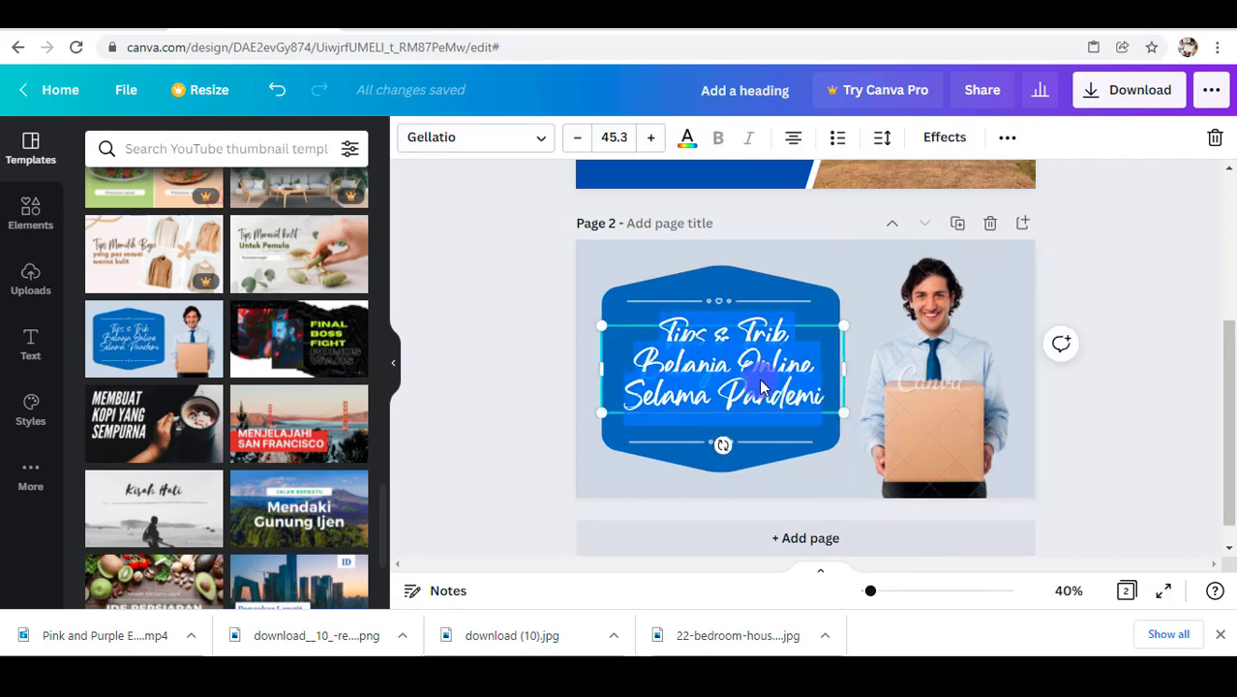
pyautogui.write('CARA ME')
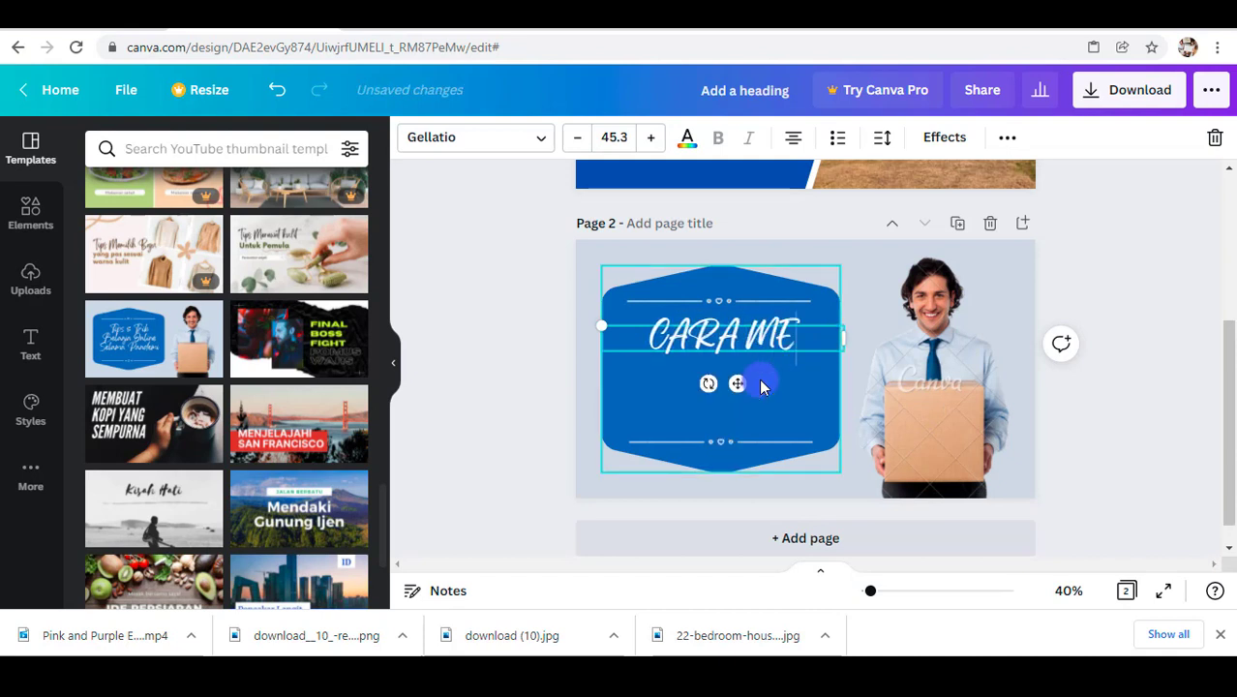
pyautogui.write('MILIH PR')
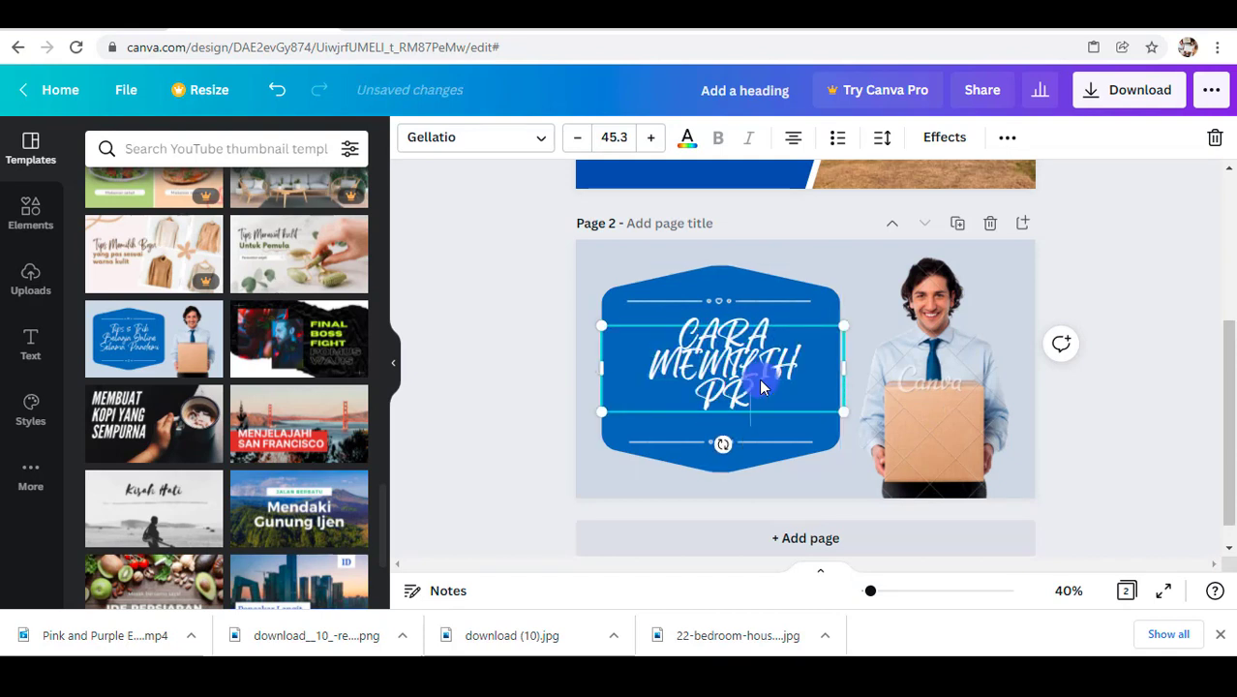
pyautogui.write('OPERTY YANG BE')
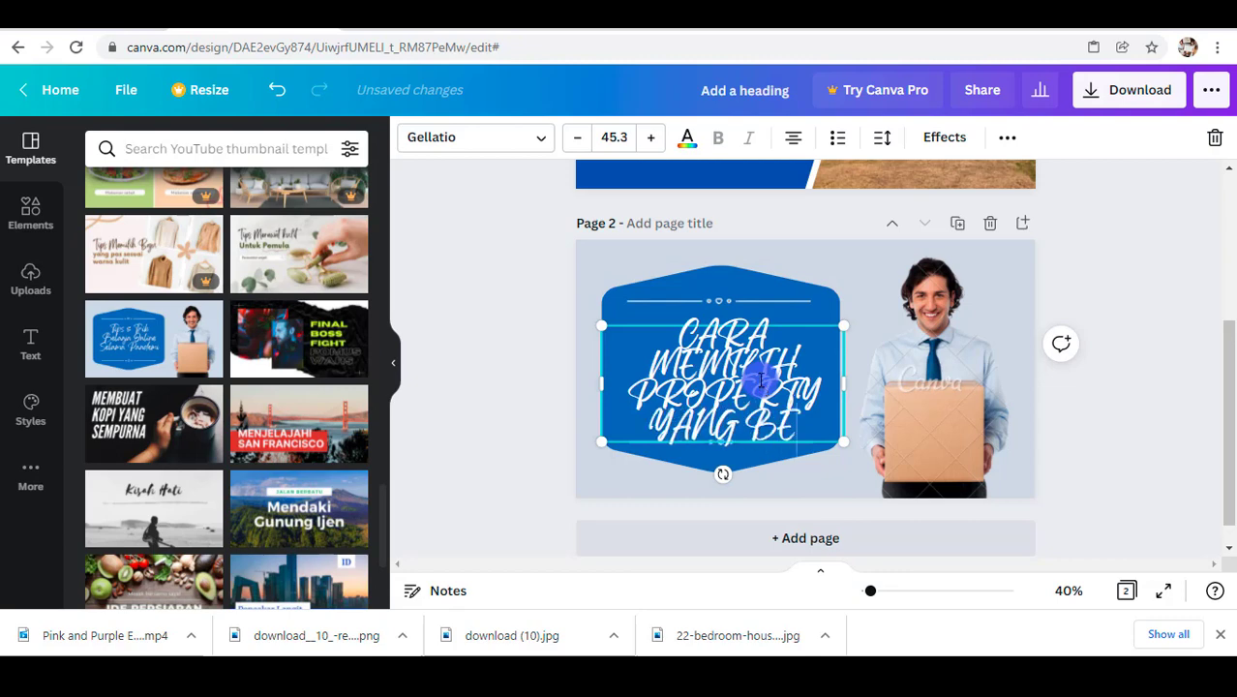
pyautogui.write('NARA')
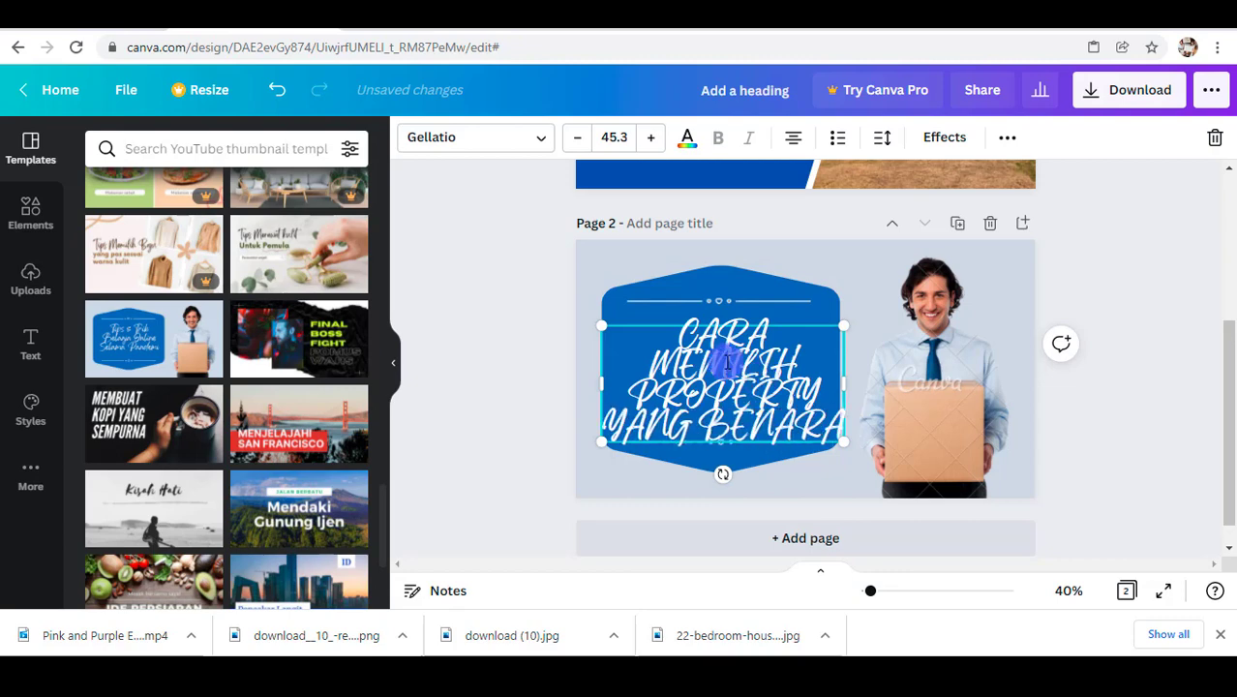
pyautogui.press('BackSpace')
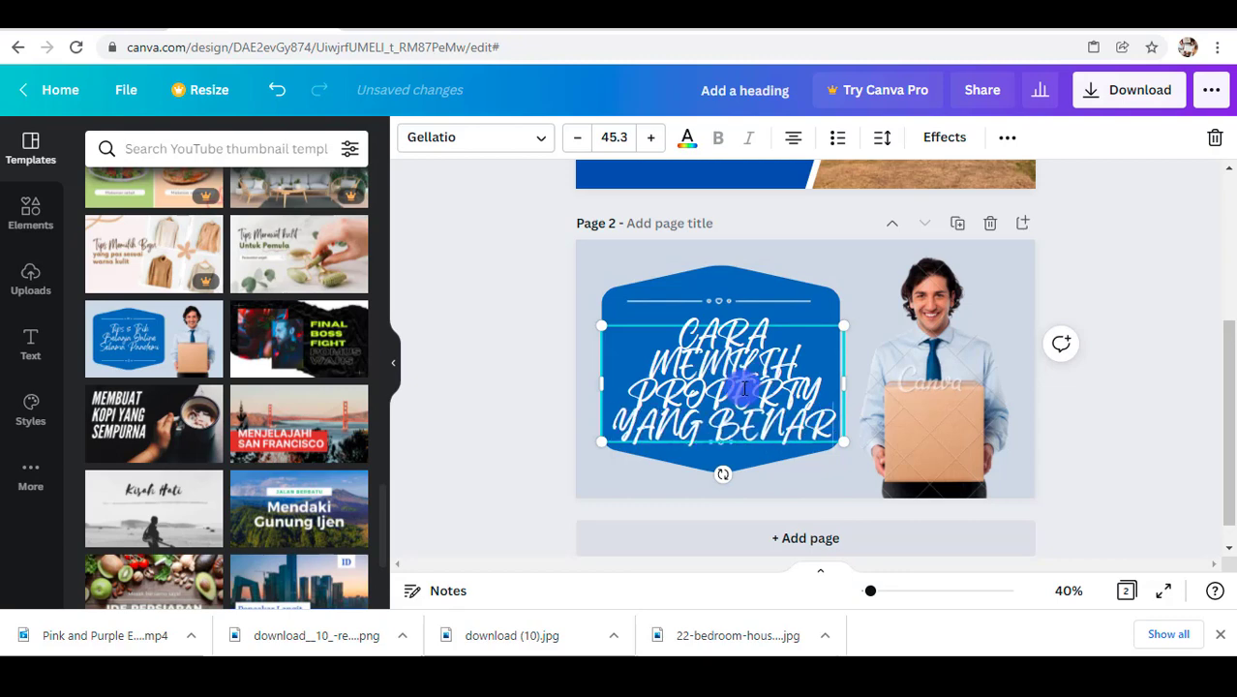
# Step: Change the font of the whole badge title on page 2 to Alegreya
pyautogui.hotkey('ctrl', 'a')
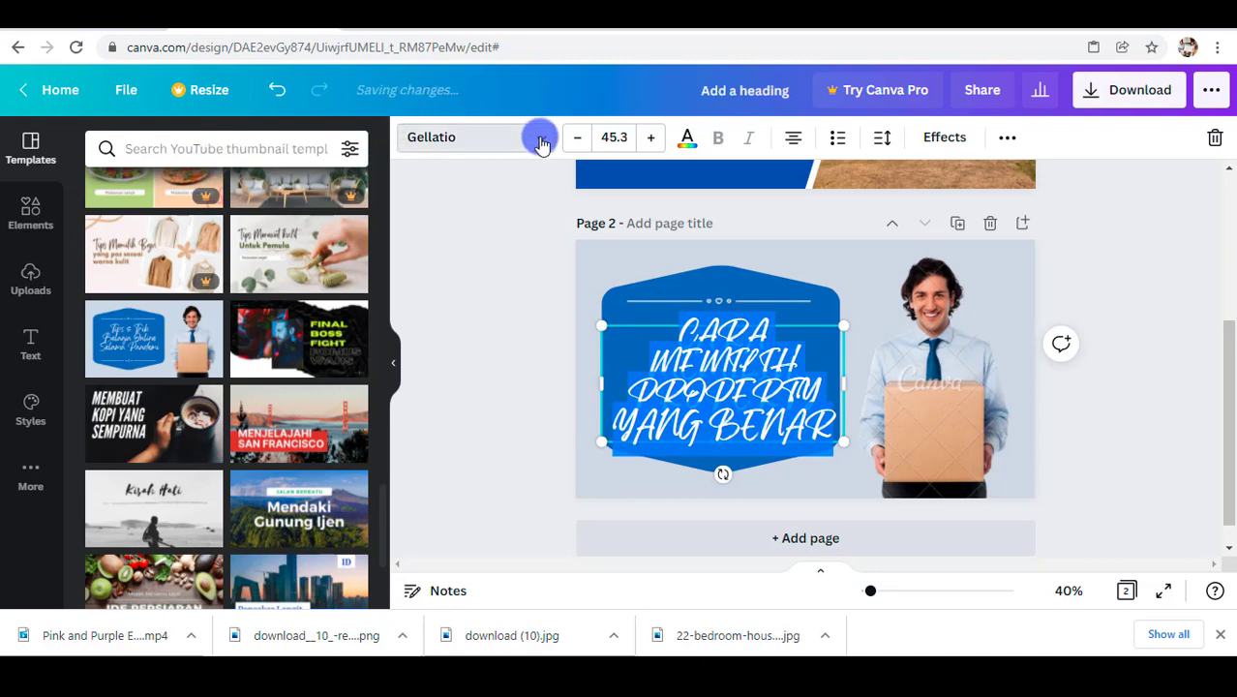
pyautogui.click(538, 136)
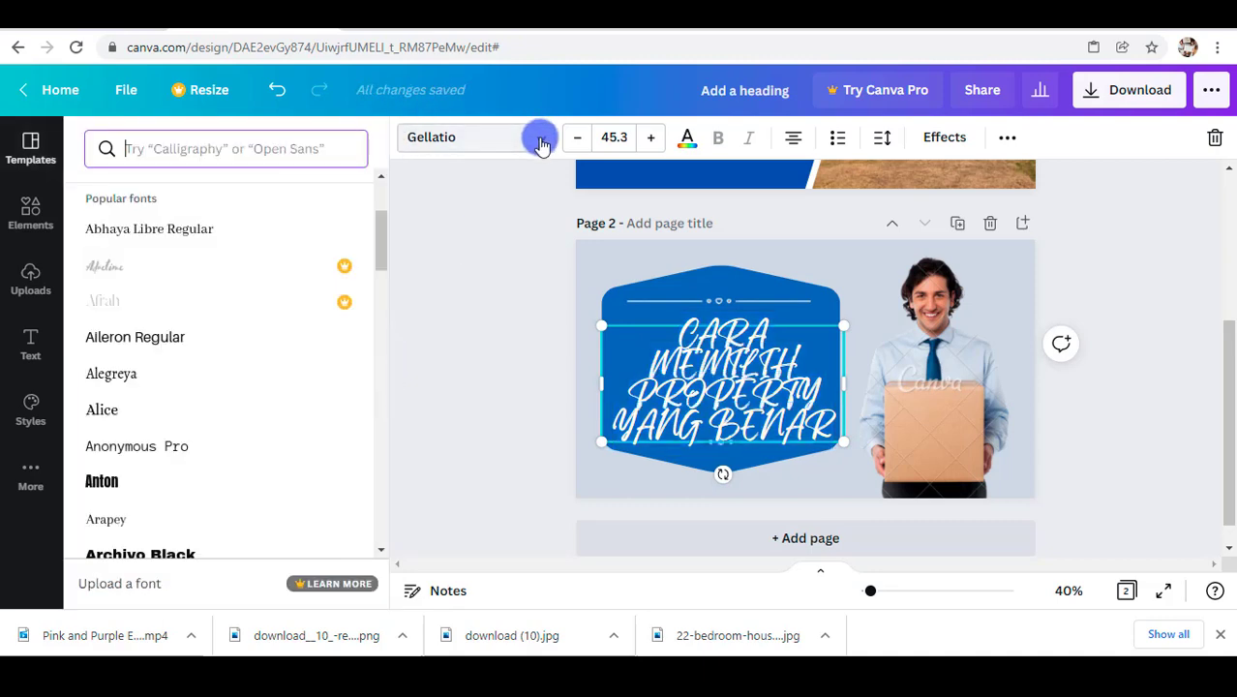
pyautogui.click(168, 374)
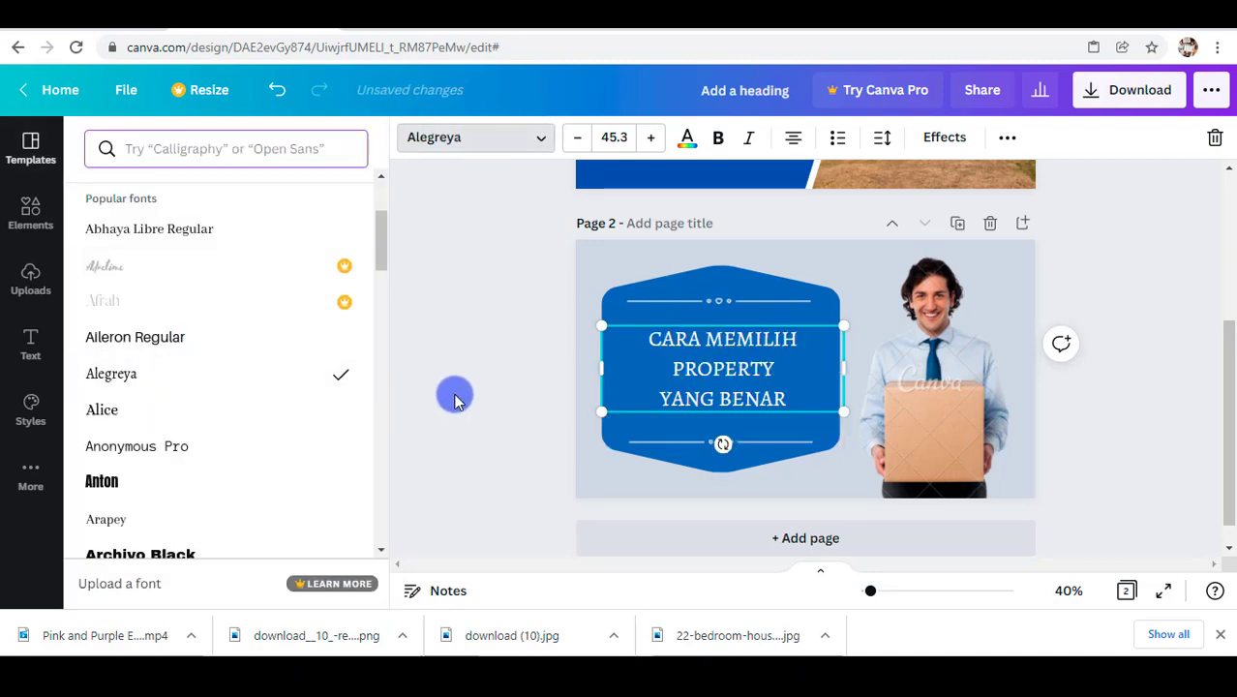
# Step: Delete the photo of the man holding a box on page 2 and add the sunset house photo from the "house" results there
pyautogui.click(924, 359)
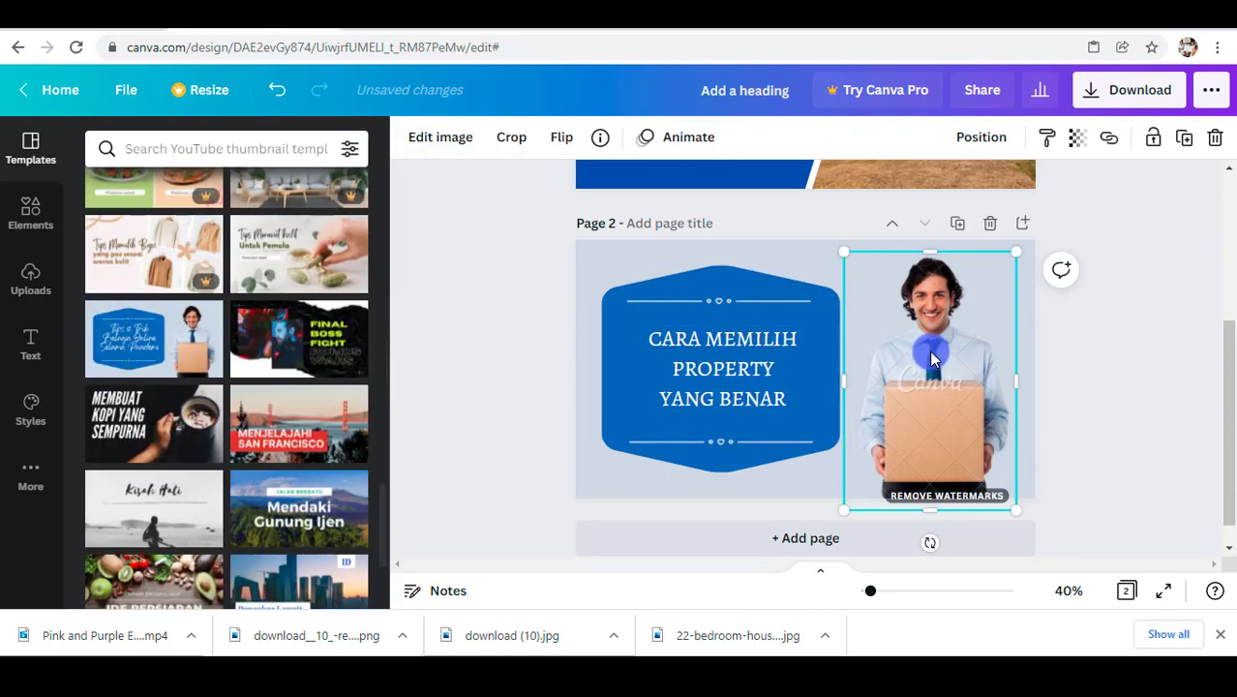
pyautogui.press('Delete')
pyautogui.scroll(3, 950, 402)
pyautogui.click(951, 402)
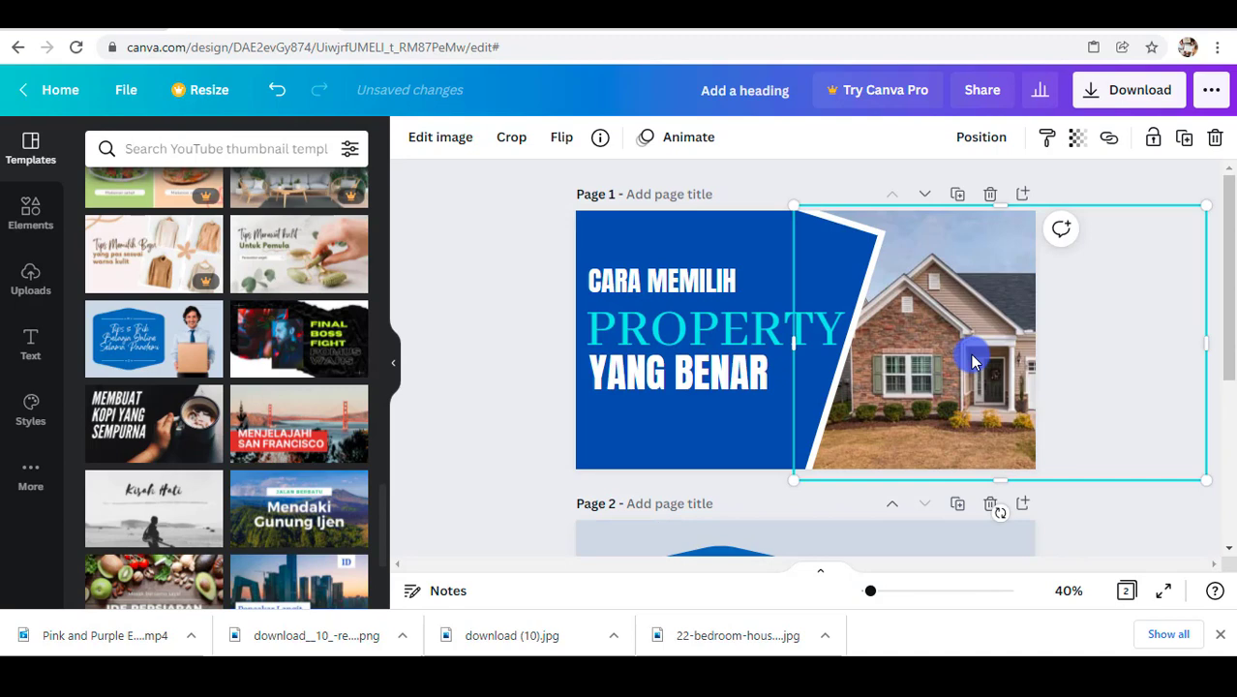
pyautogui.click(29, 213)
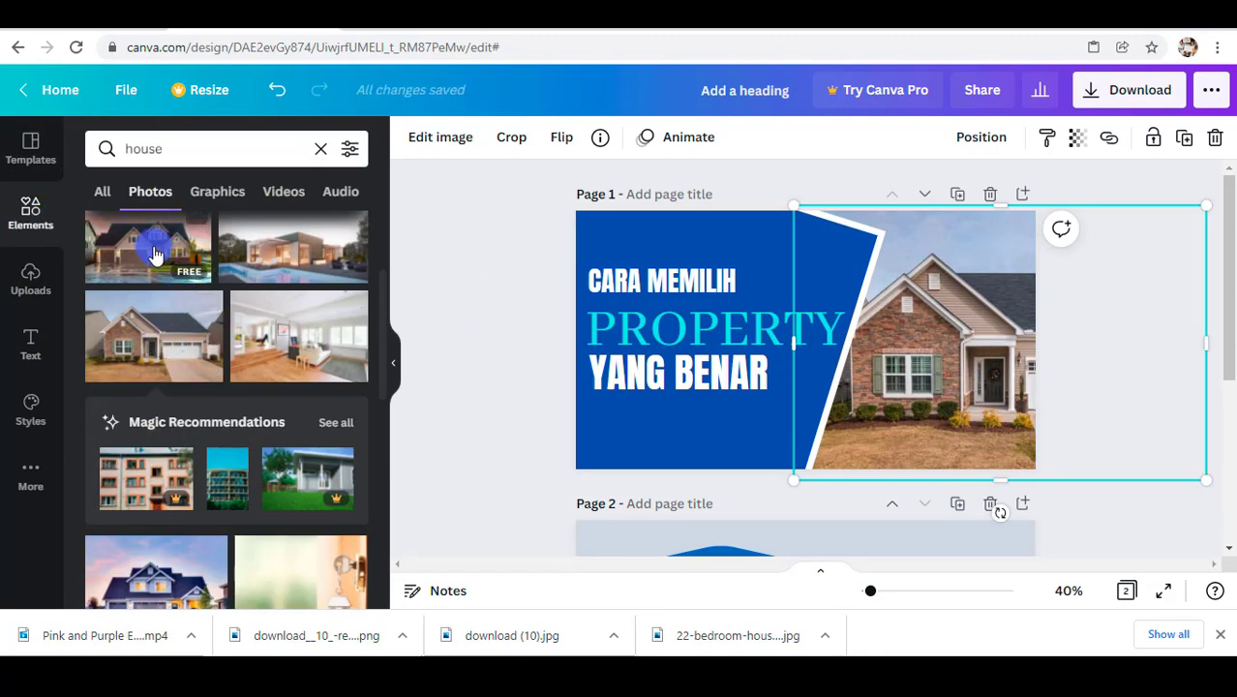
pyautogui.moveTo(155, 248); pyautogui.dragTo(956, 481)
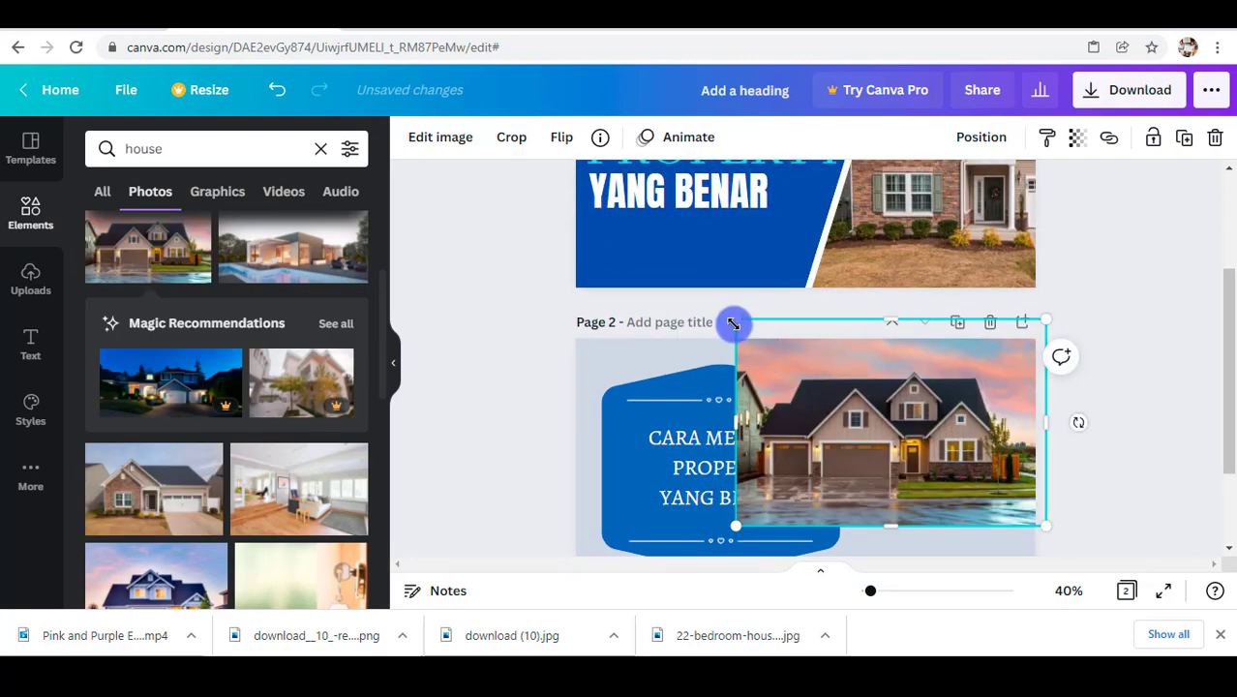
# Step: Shrink the house photo to fit beside the blue badge and align it with the page's right edge
pyautogui.moveTo(733, 324); pyautogui.dragTo(857, 399)
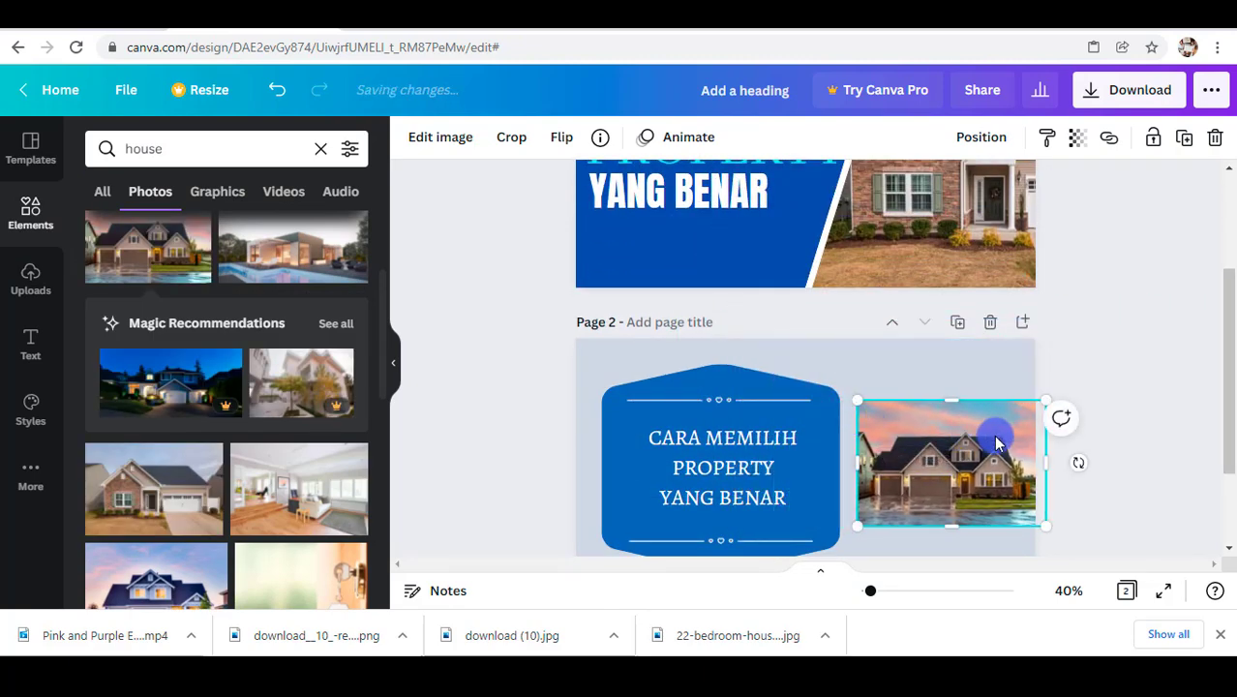
pyautogui.moveTo(997, 443); pyautogui.dragTo(986, 437)
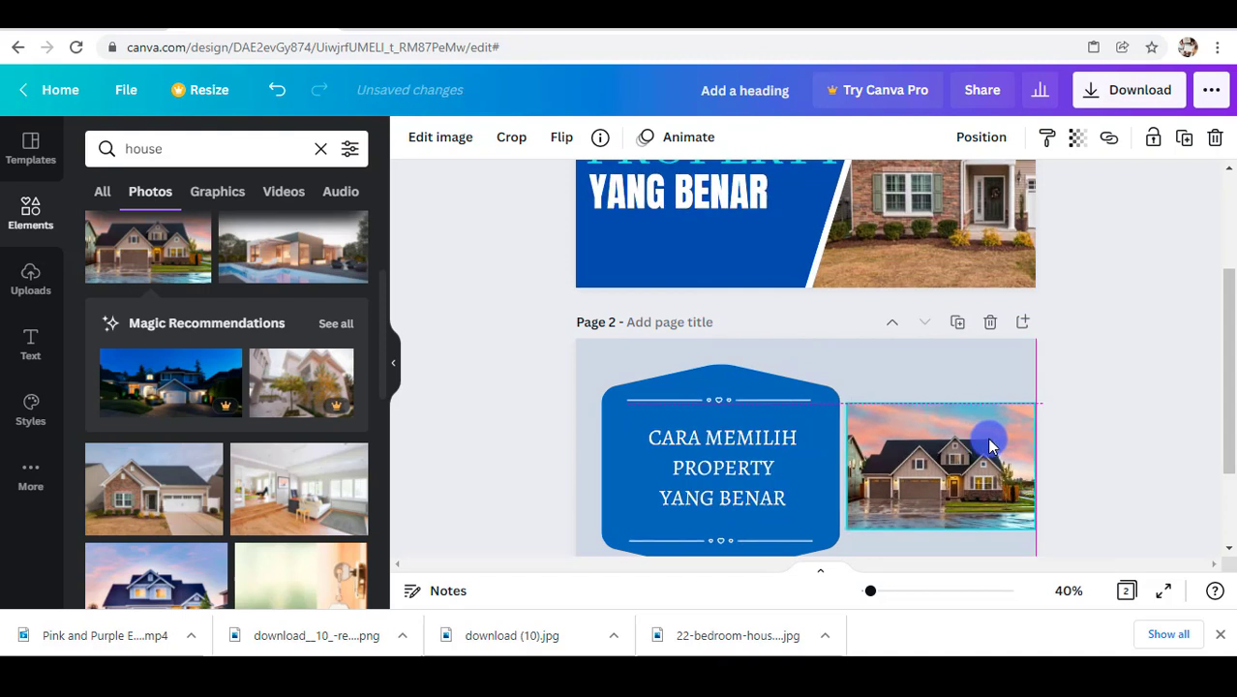
pyautogui.click(1210, 461)
pyautogui.scroll(-2, 1168, 481)
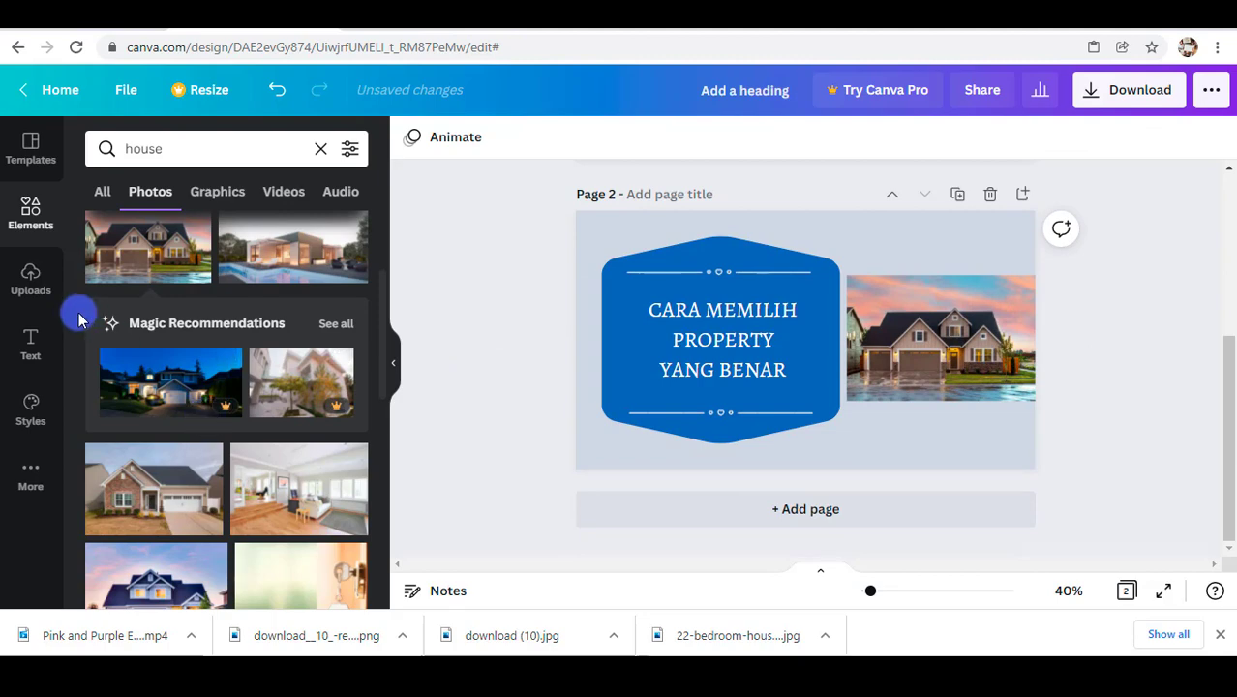
# Step: Add a third page and apply the "BULU MATA CANTIK" YouTube thumbnail template to it
pyautogui.click(32, 151)
pyautogui.scroll(-10, 287, 424)
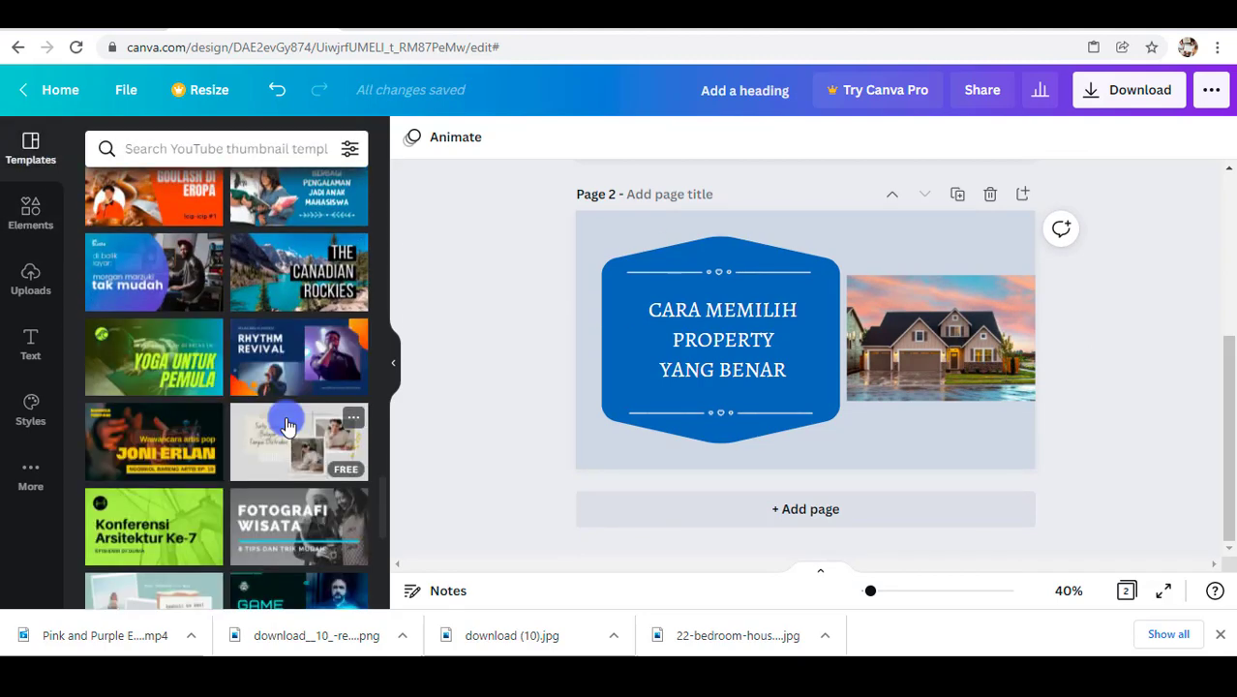
pyautogui.scroll(-2, 287, 424)
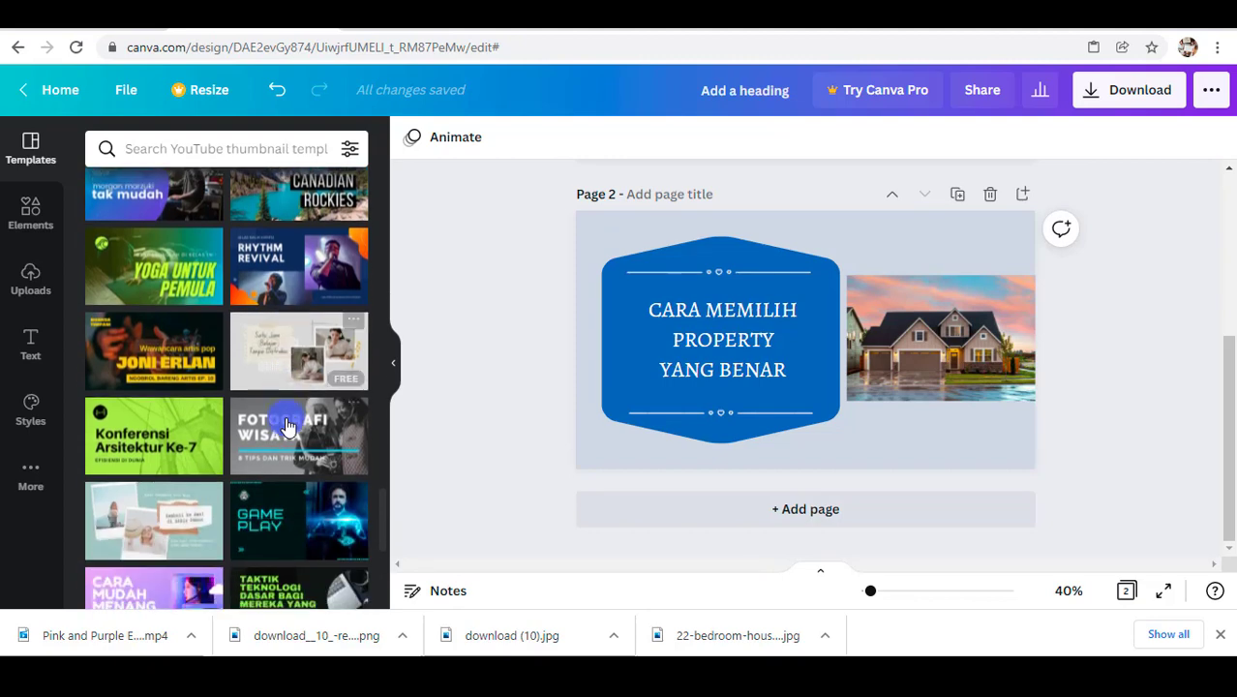
pyautogui.scroll(-3, 287, 424)
pyautogui.scroll(-1, 288, 424)
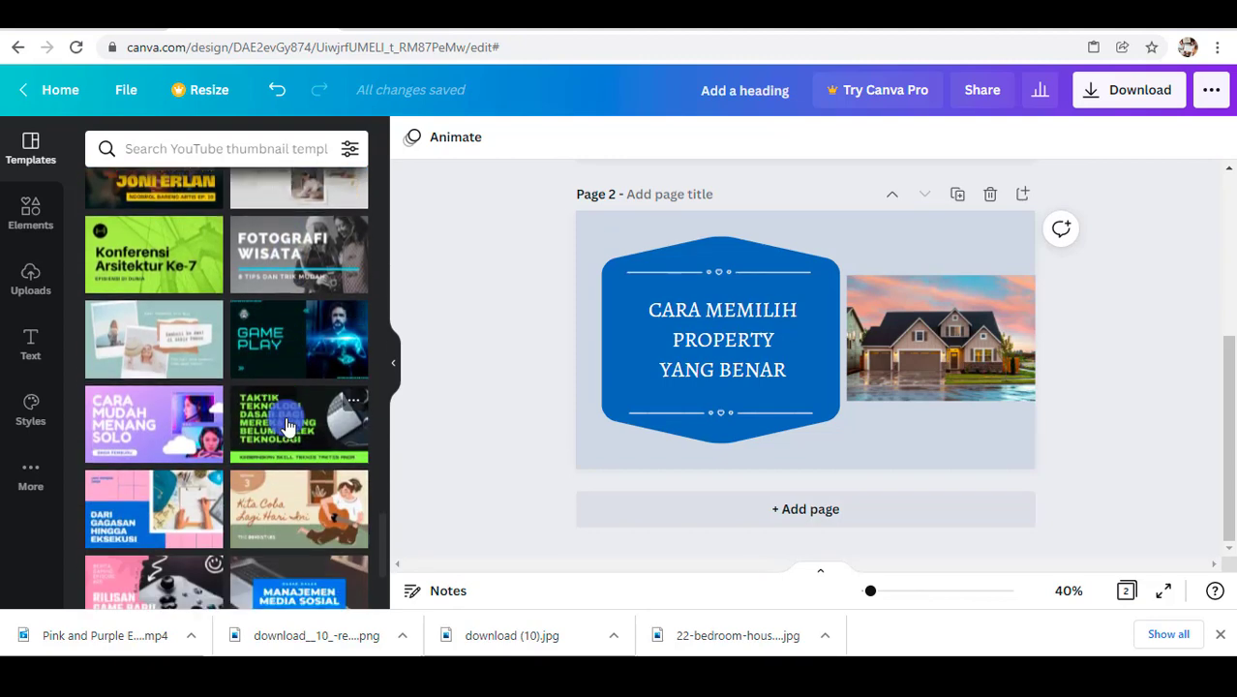
pyautogui.scroll(-3, 287, 424)
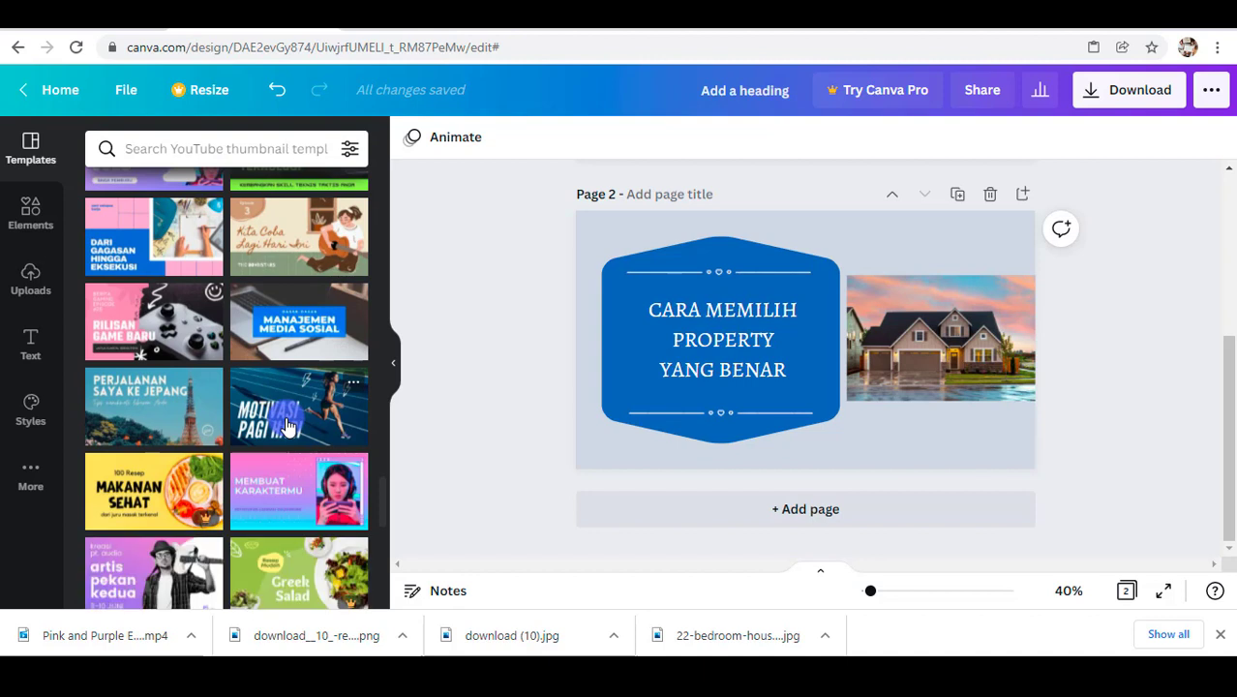
pyautogui.scroll(-5, 288, 424)
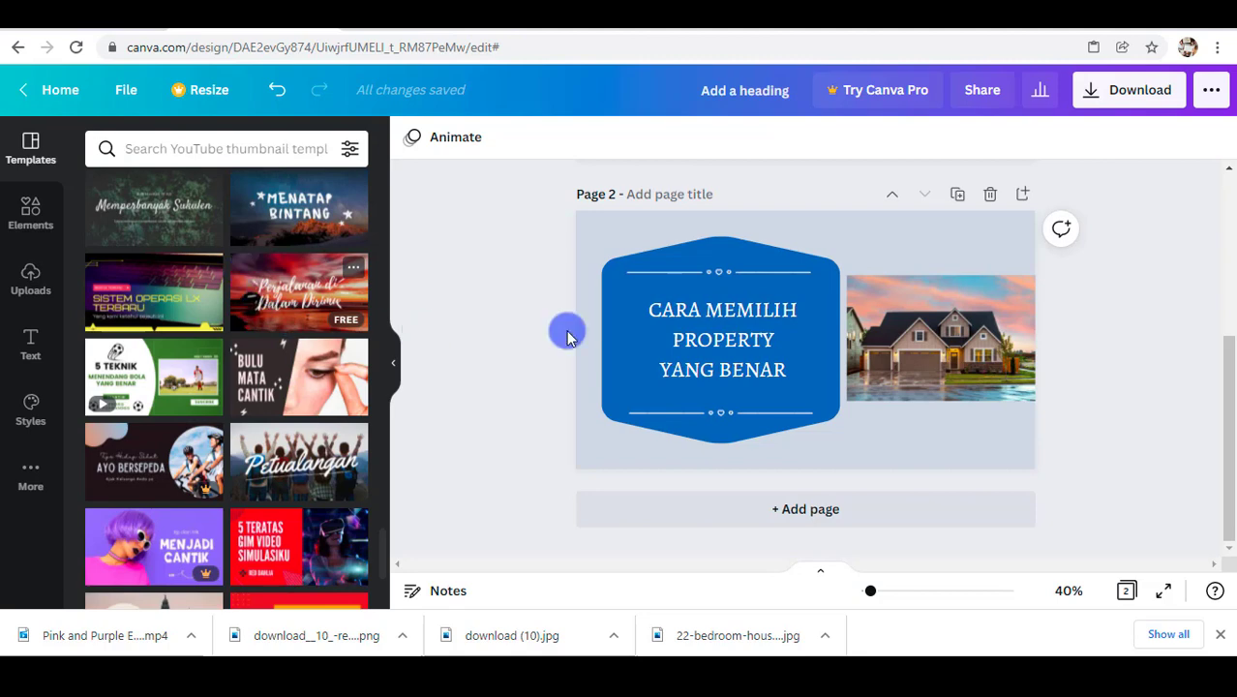
pyautogui.click(833, 511)
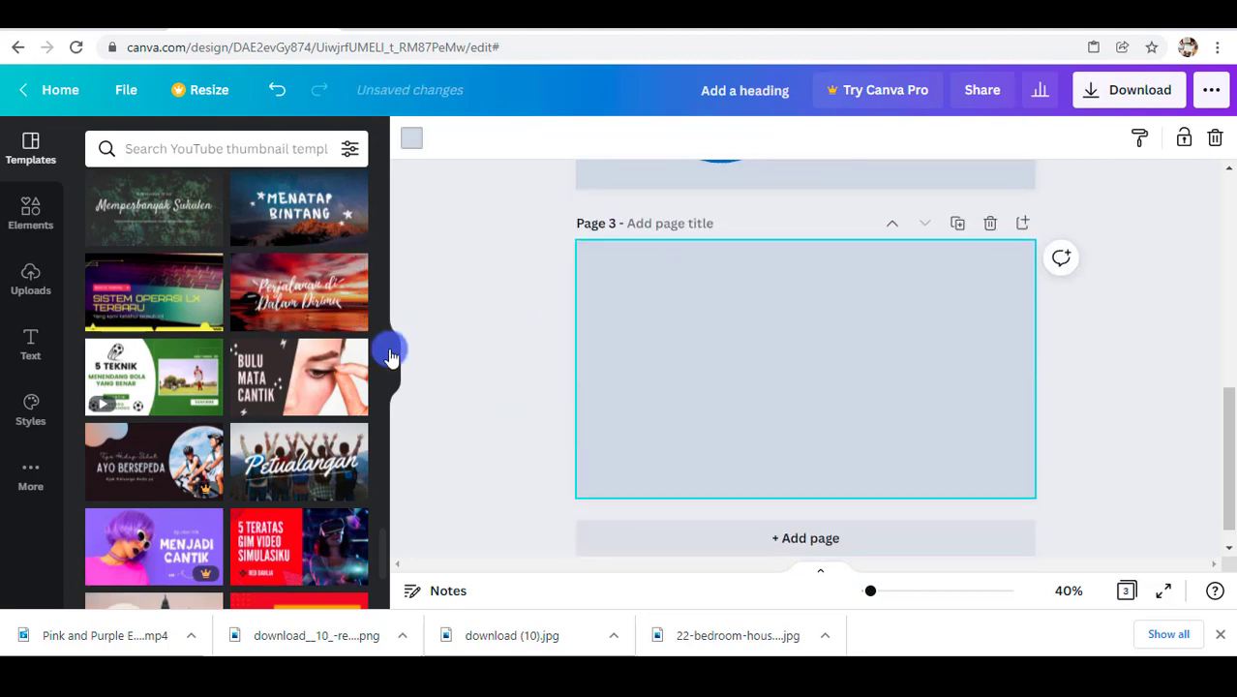
pyautogui.click(276, 382)
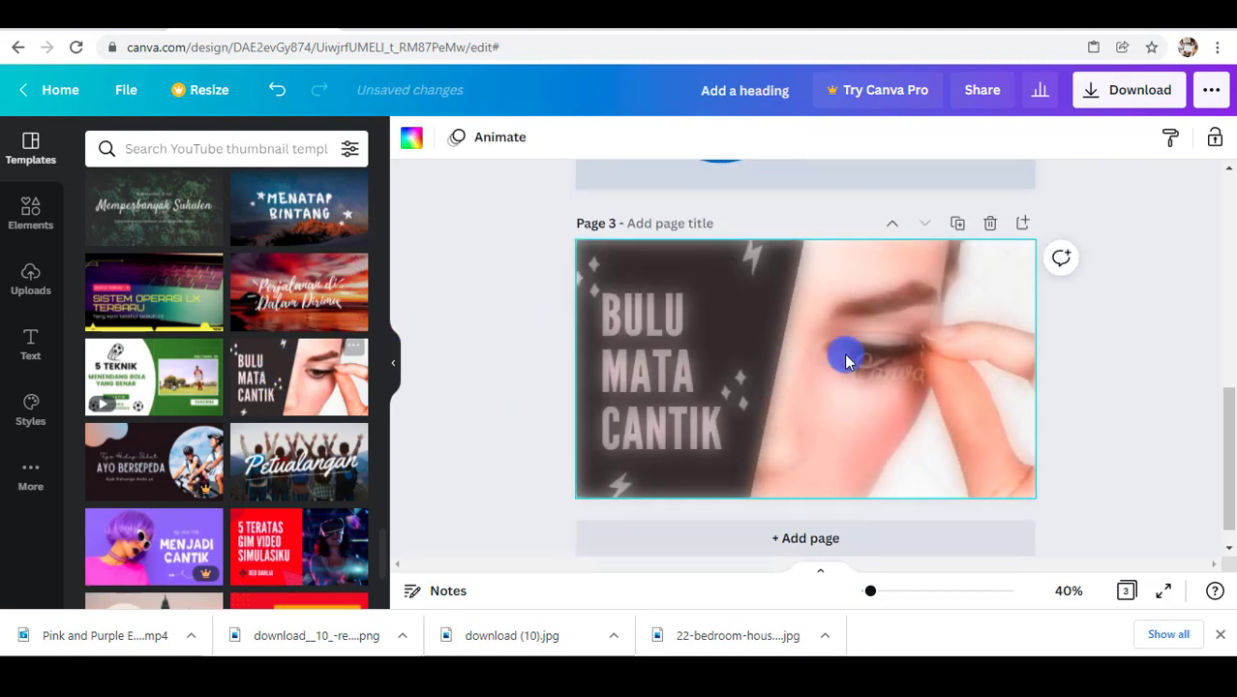
# Step: Delete the eyelash photo on page 3 and add the modern pool house photo from the "house" results
pyautogui.click(917, 360)
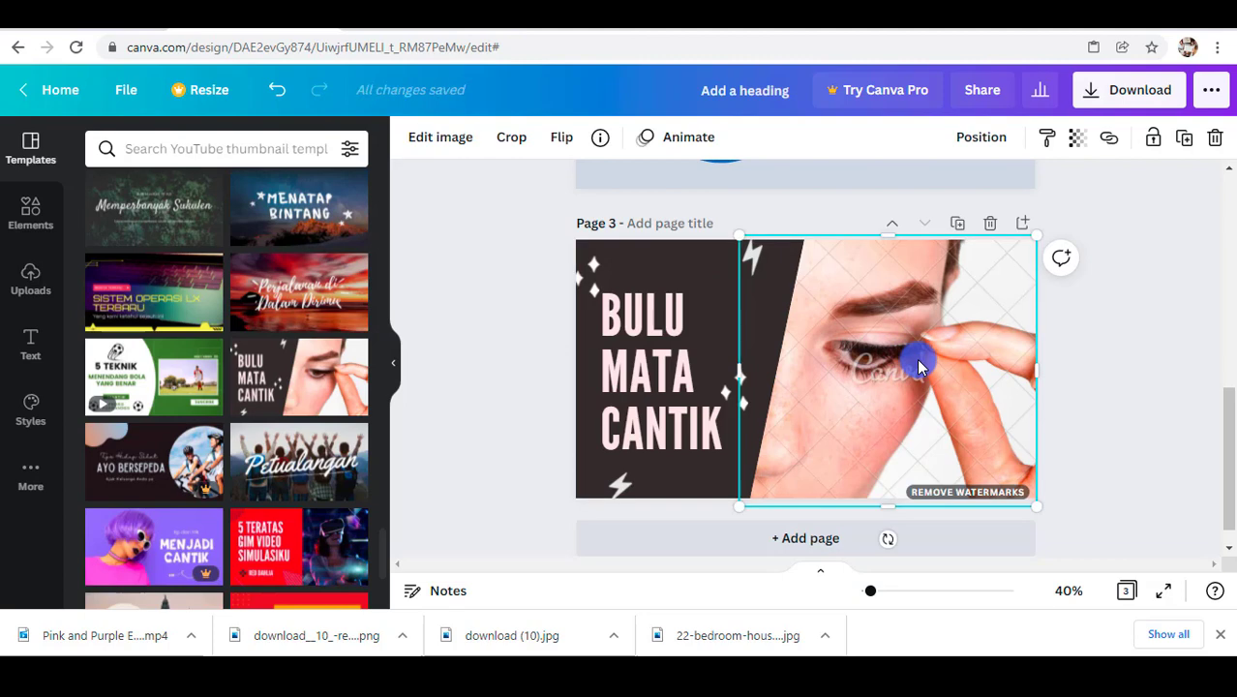
pyautogui.press('Delete')
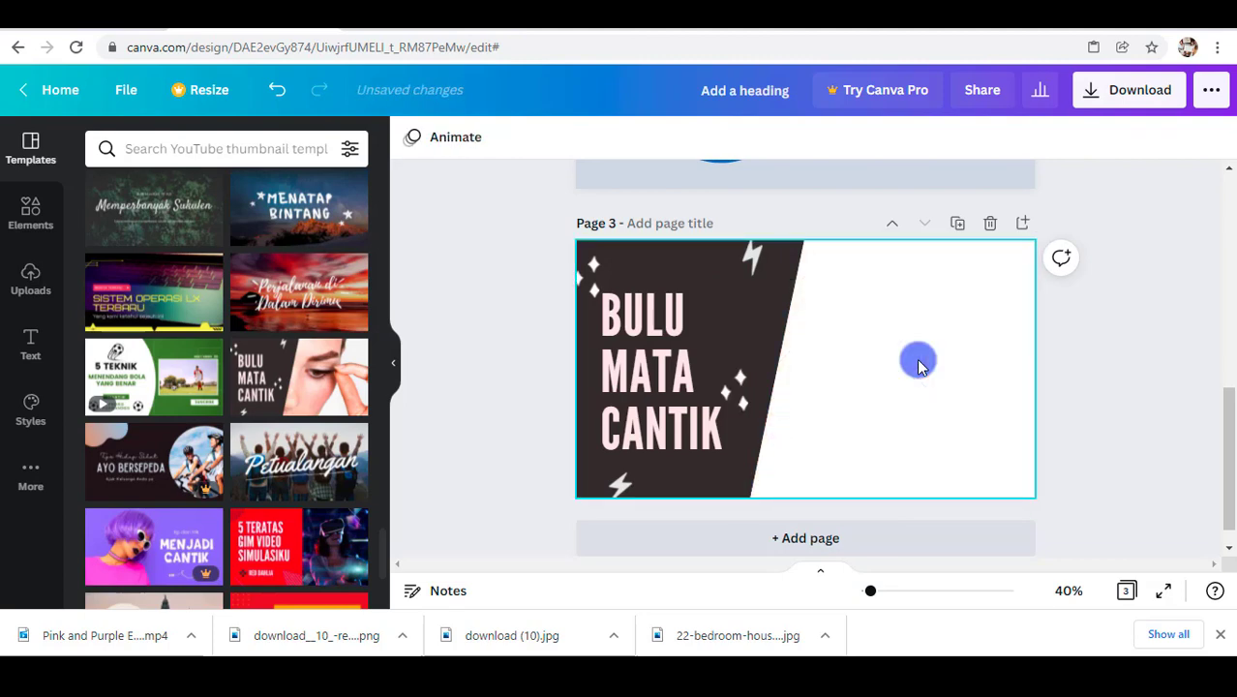
pyautogui.click(31, 212)
pyautogui.click(250, 255)
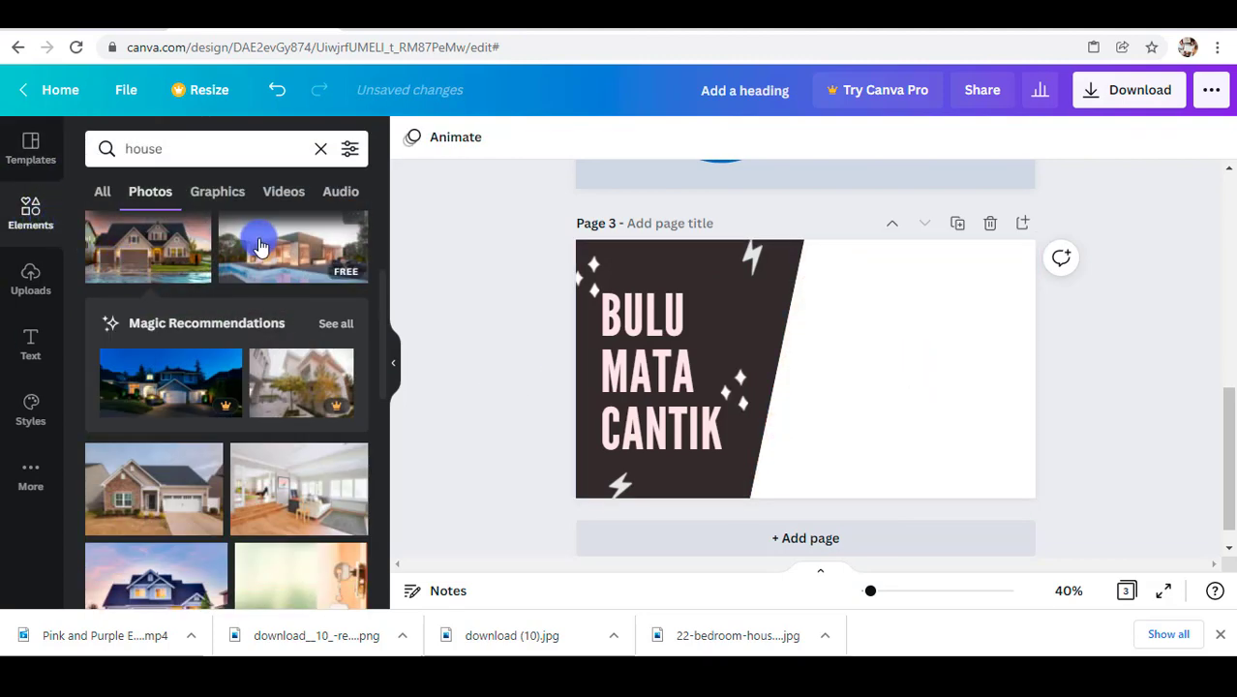
# Step: Enlarge the pool house photo to cover the page's light area beside the dark panel and send it to the back
pyautogui.rightClick(898, 387)
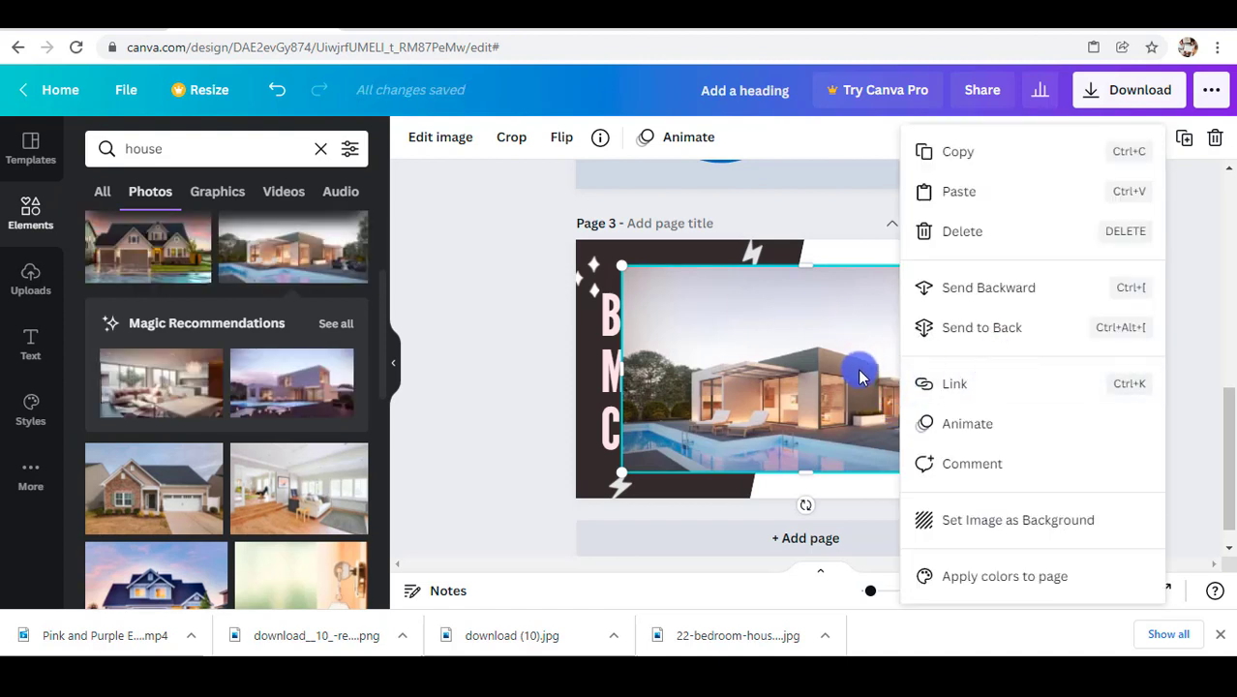
pyautogui.click(859, 370)
pyautogui.moveTo(858, 371); pyautogui.dragTo(961, 349)
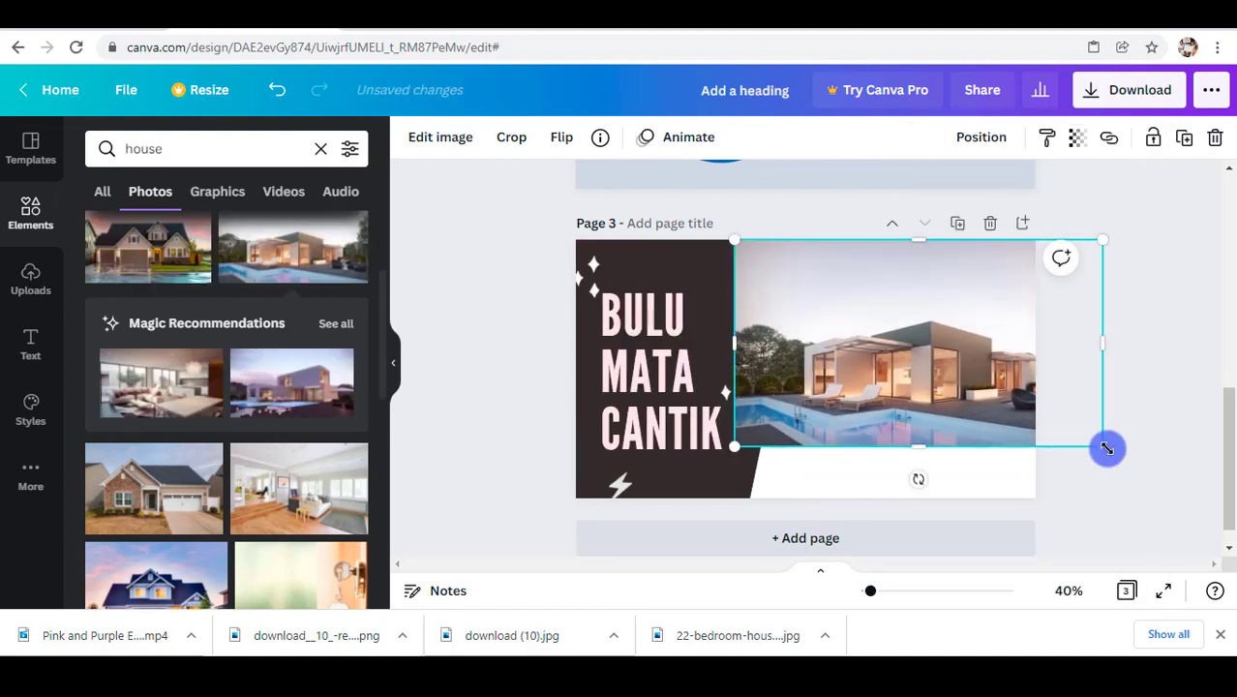
pyautogui.moveTo(1105, 444); pyautogui.dragTo(1211, 508)
pyautogui.rightClick(974, 407)
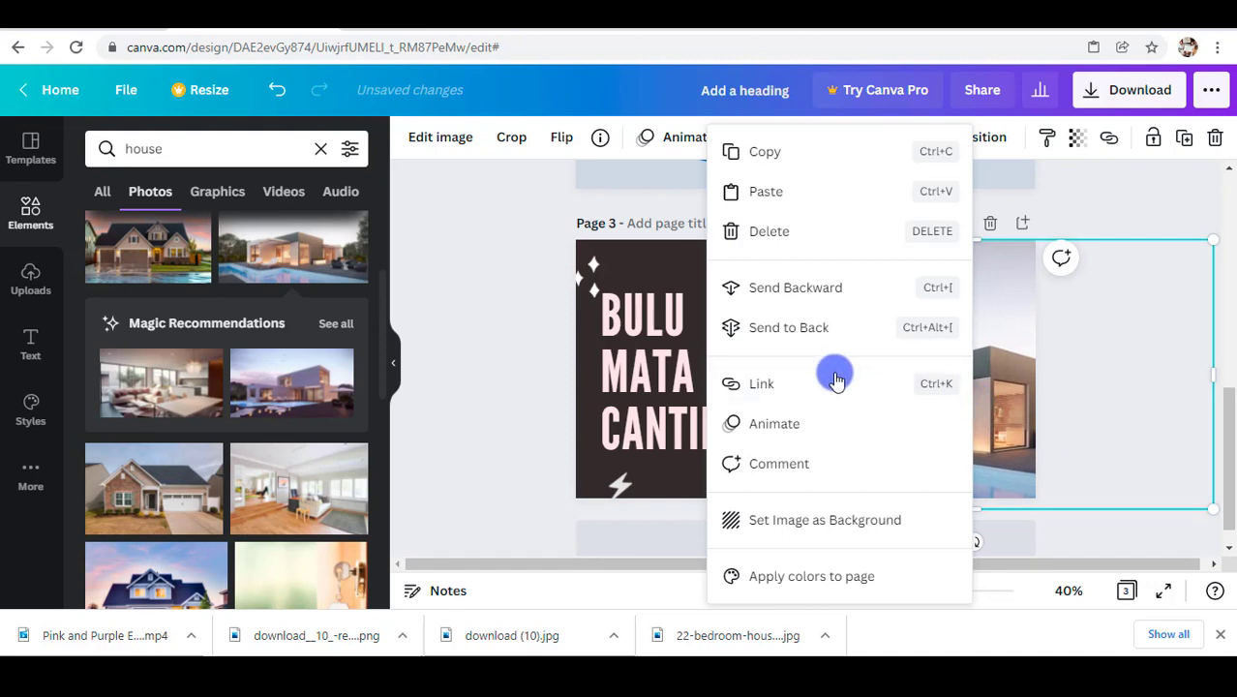
pyautogui.click(830, 329)
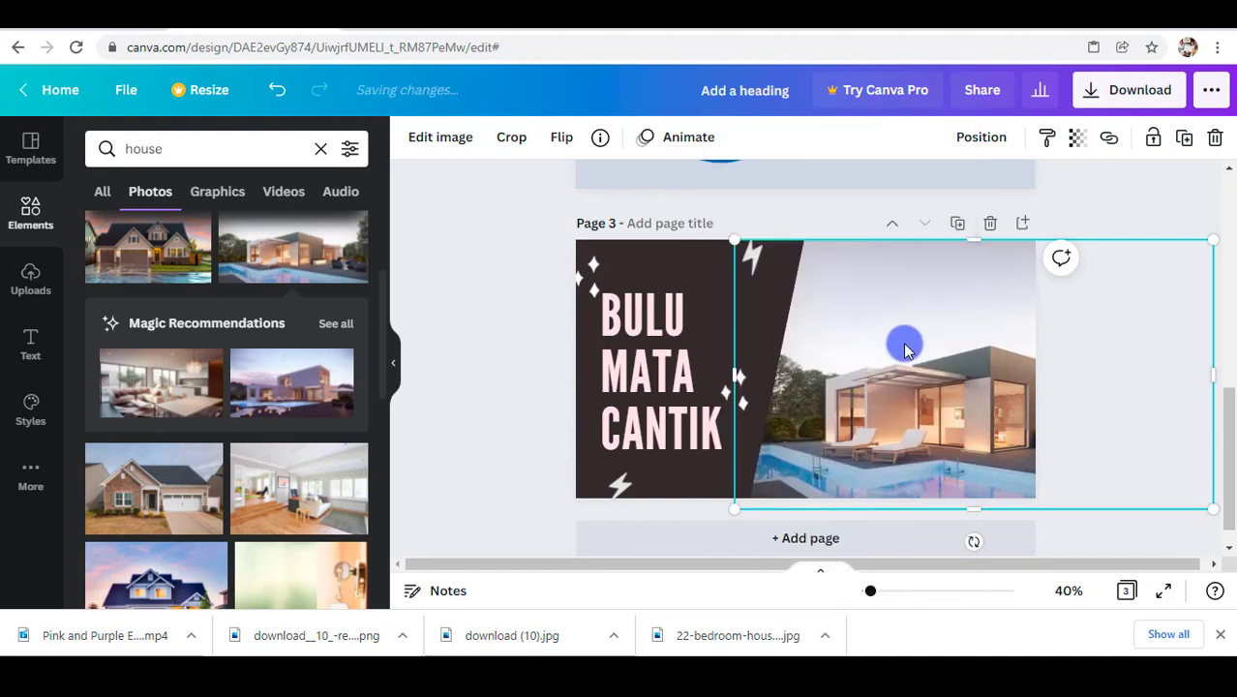
# Step: Replace the "BULU MATA CANTIK" title on page 3 with "RUMAH IDAMAN"
pyautogui.click(587, 356)
pyautogui.click(645, 353)
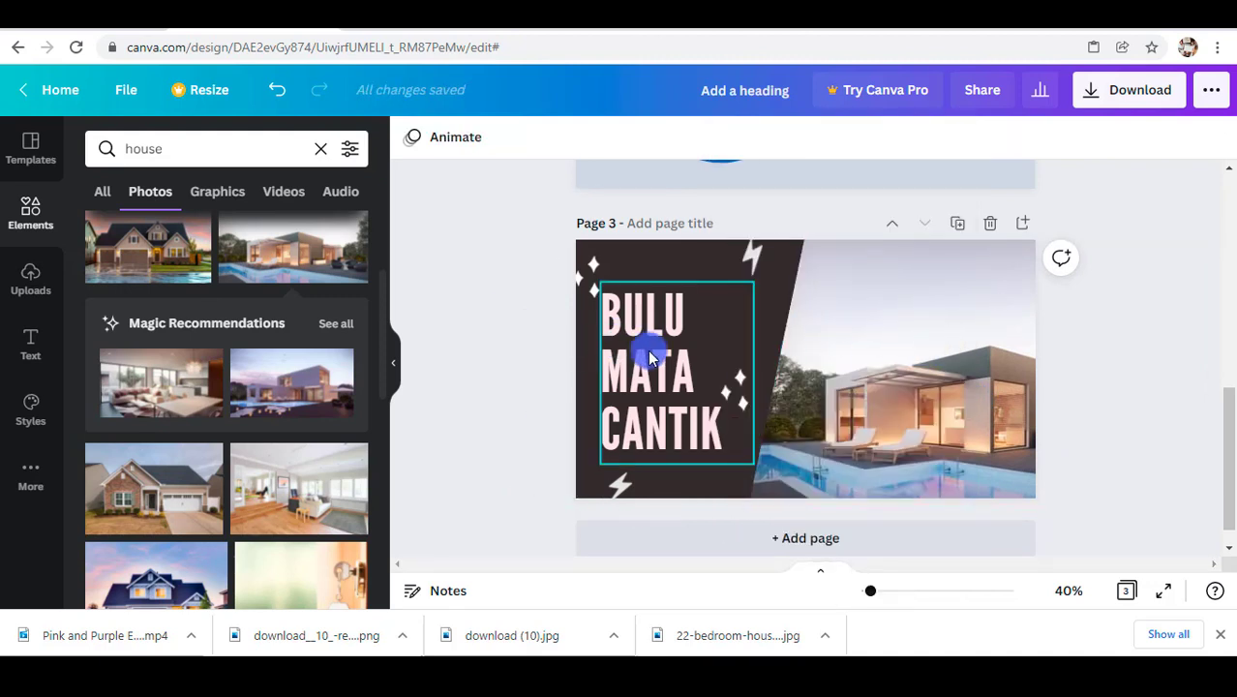
pyautogui.click(646, 352)
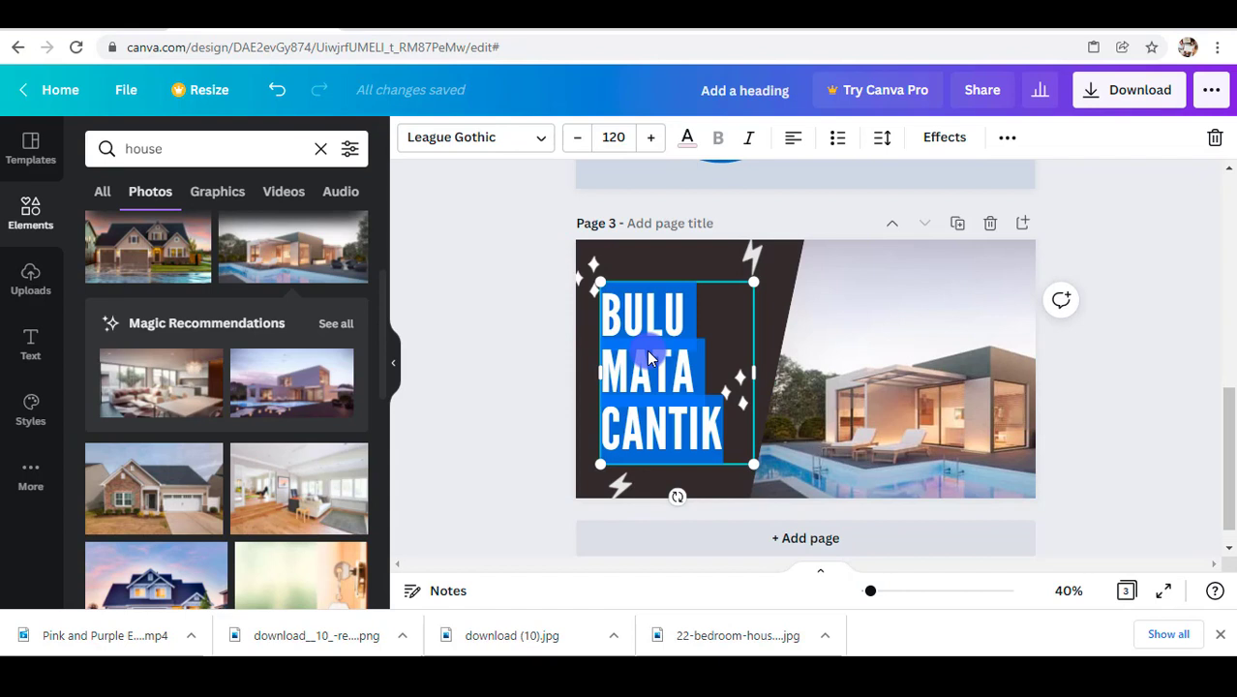
pyautogui.write('RUMAH U')
pyautogui.press('BackSpace')
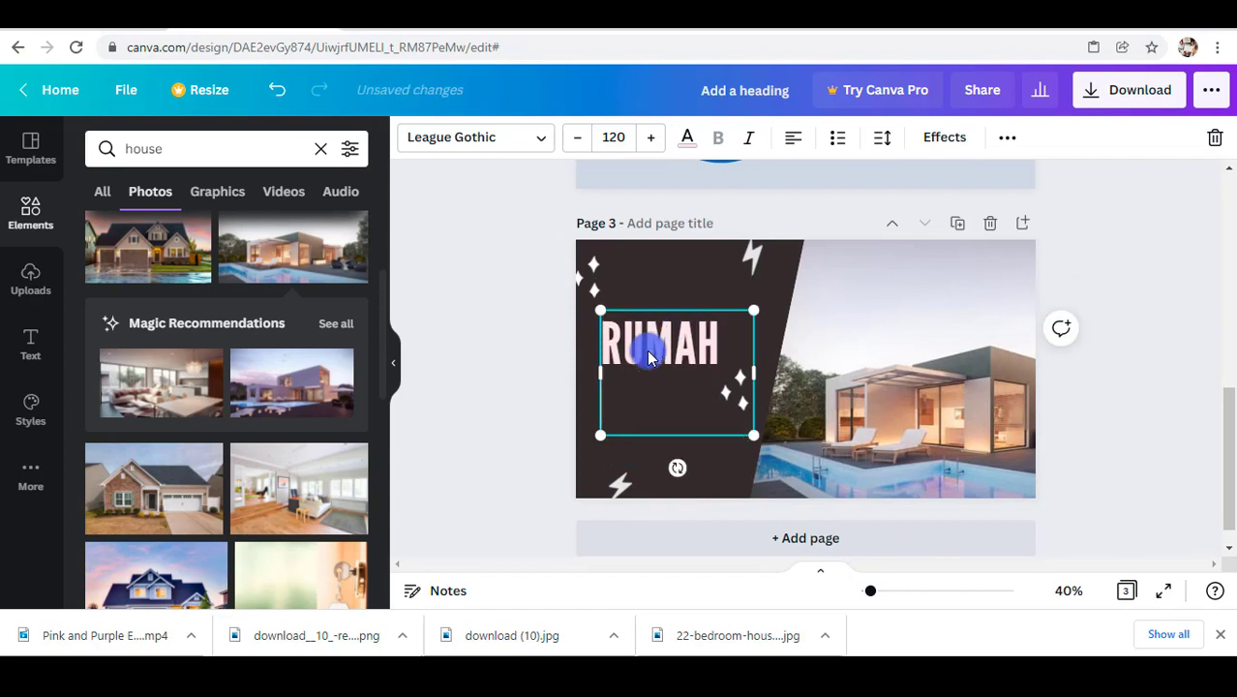
pyautogui.write('IDAMAN')
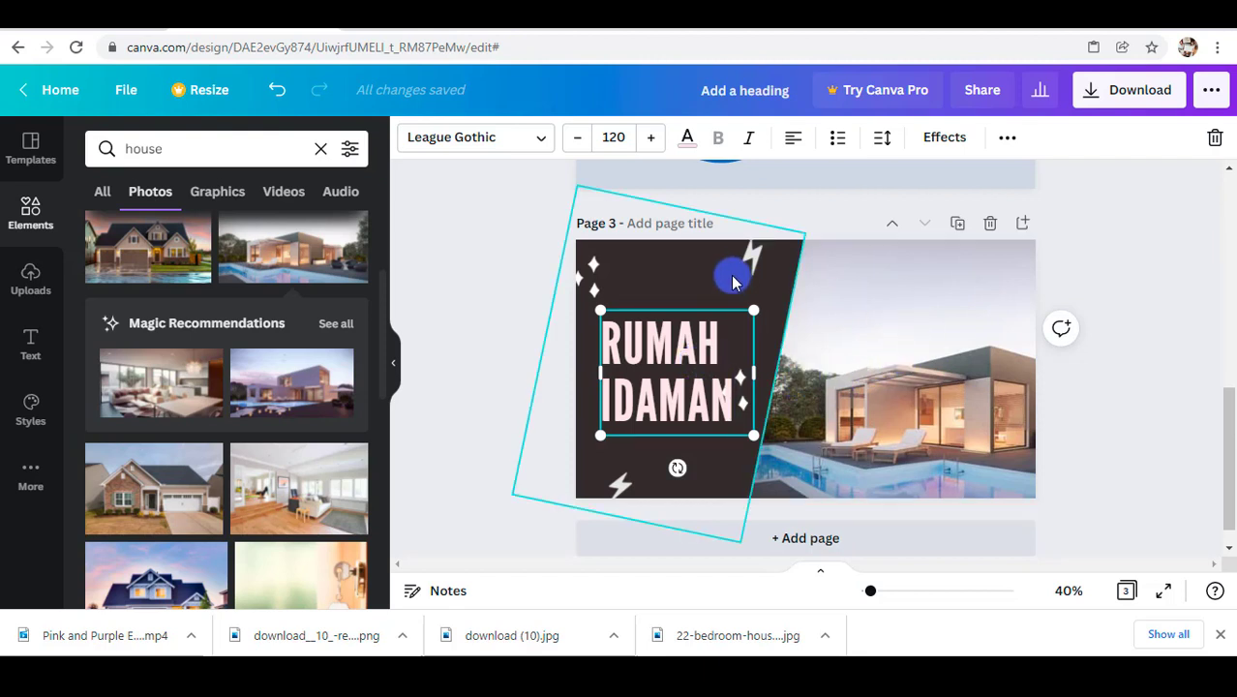
pyautogui.click(702, 278)
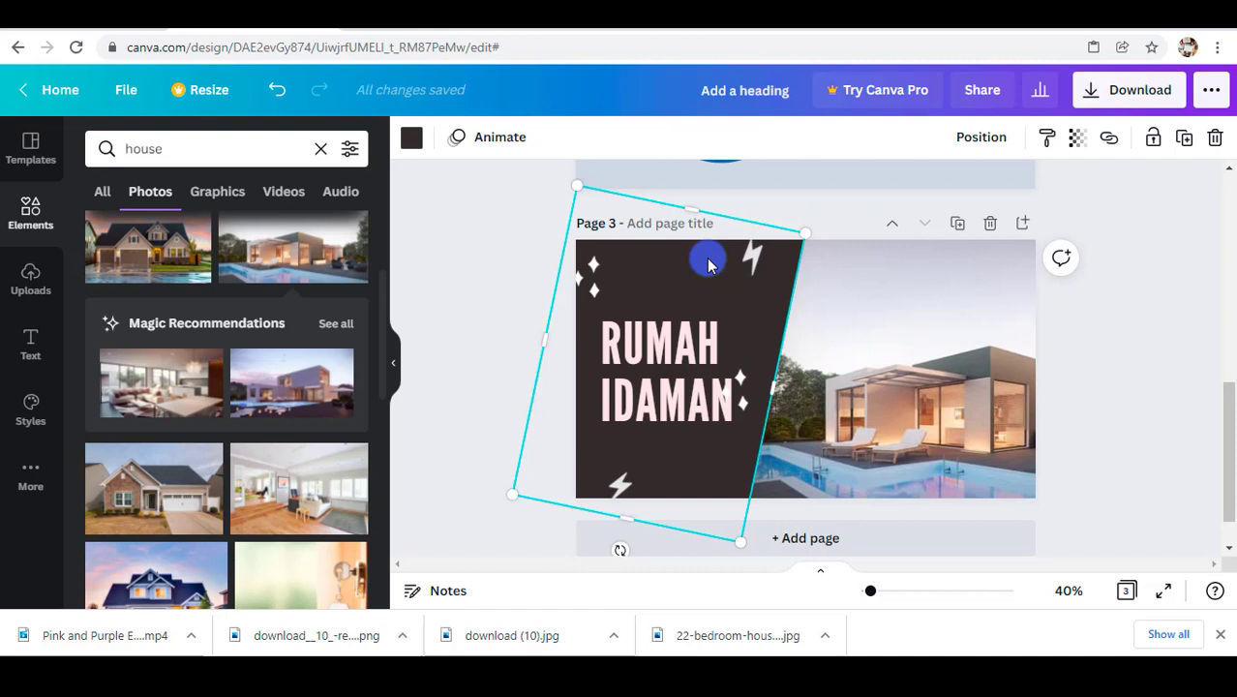
pyautogui.click(856, 354)
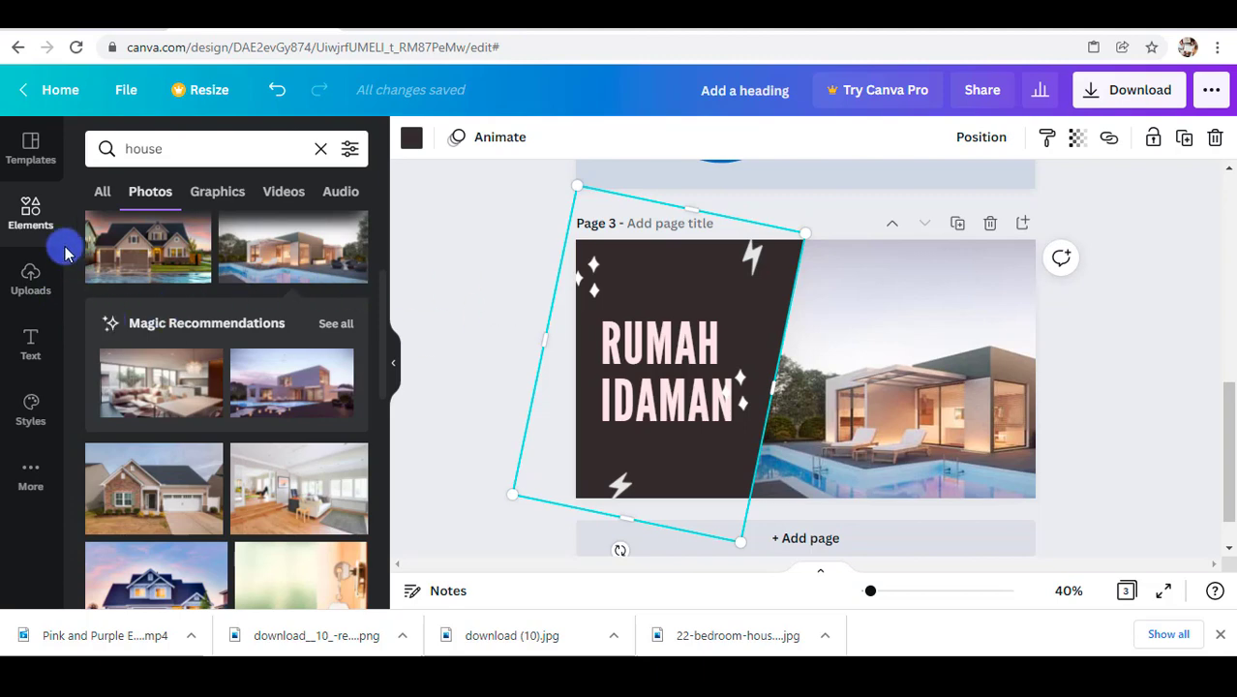
# Step: Look through the available thumbnail templates, house photos, uploaded images and text font combinations
pyautogui.click(26, 169)
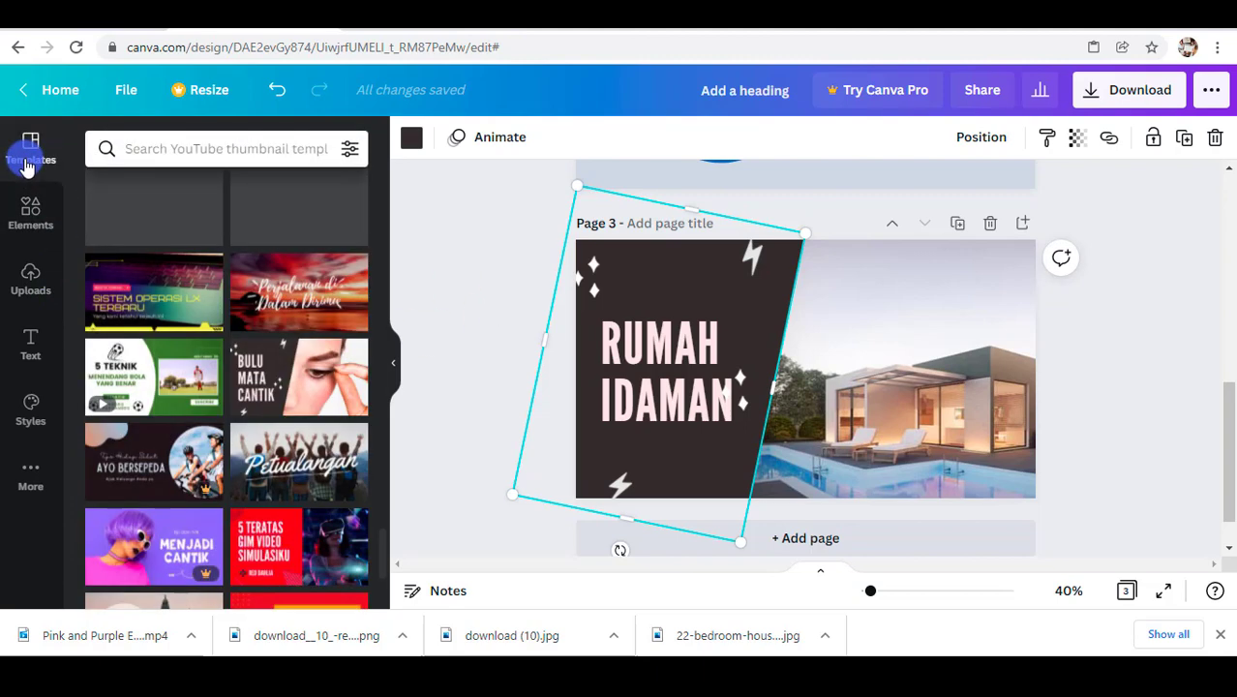
pyautogui.scroll(-2, 247, 310)
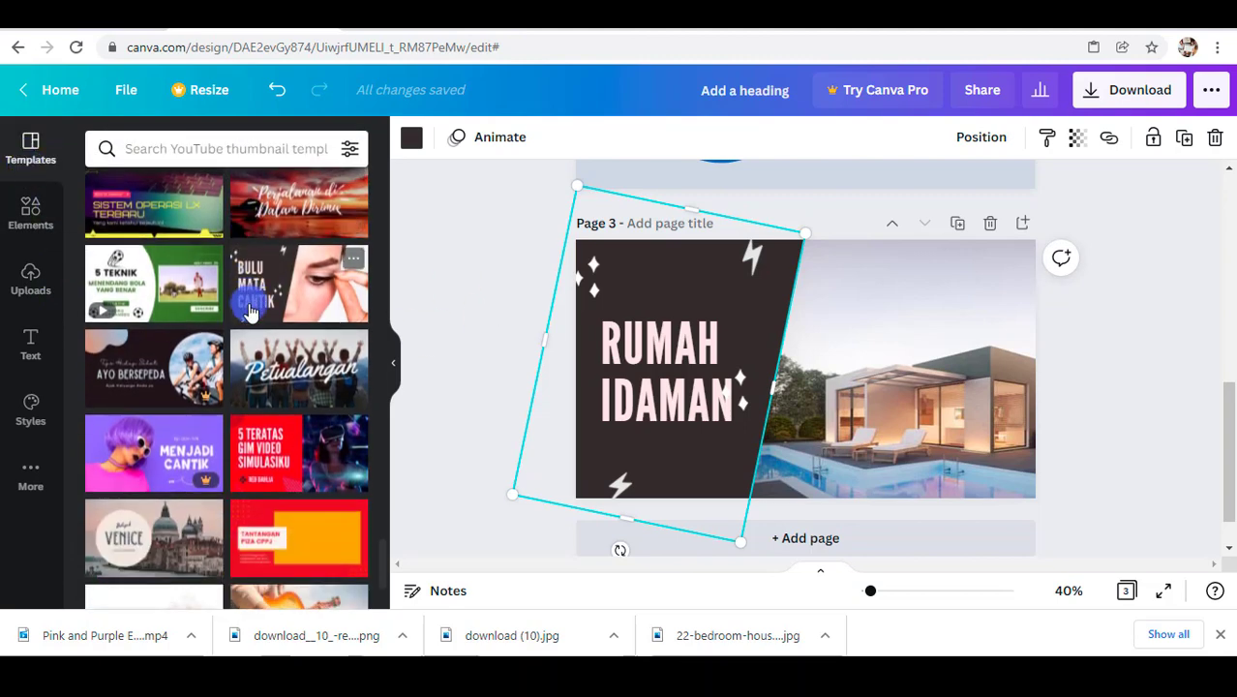
pyautogui.scroll(-1, 248, 319)
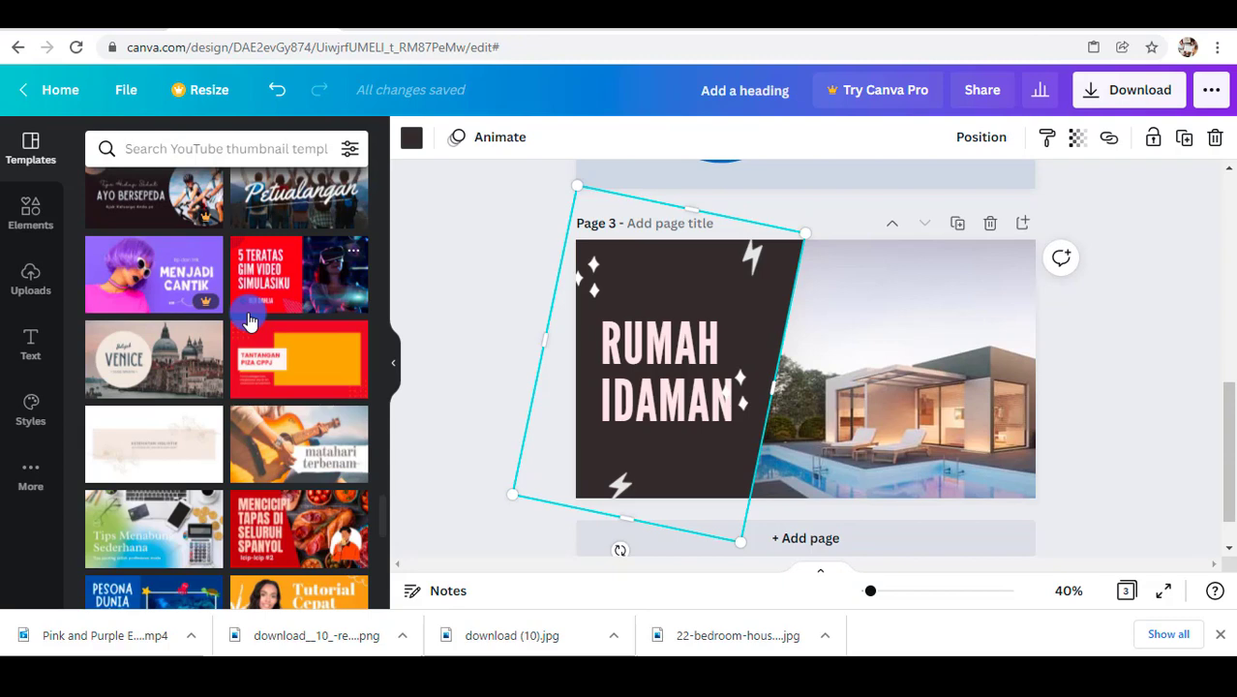
pyautogui.click(24, 220)
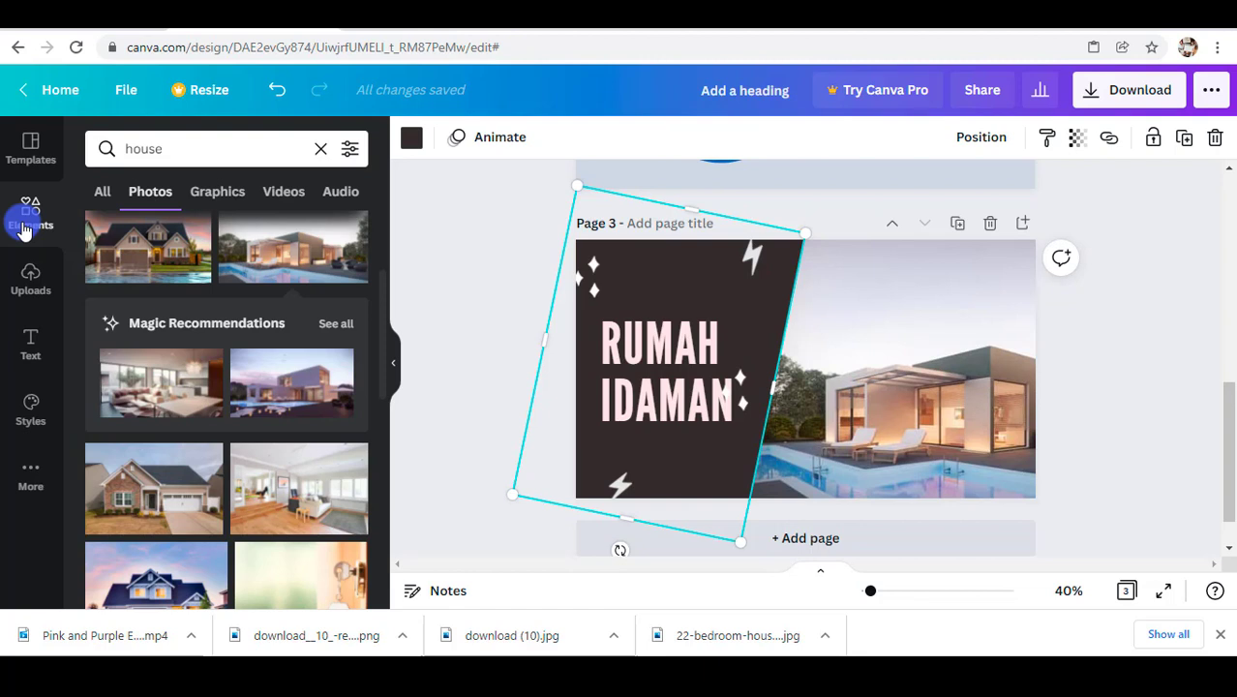
pyautogui.click(26, 225)
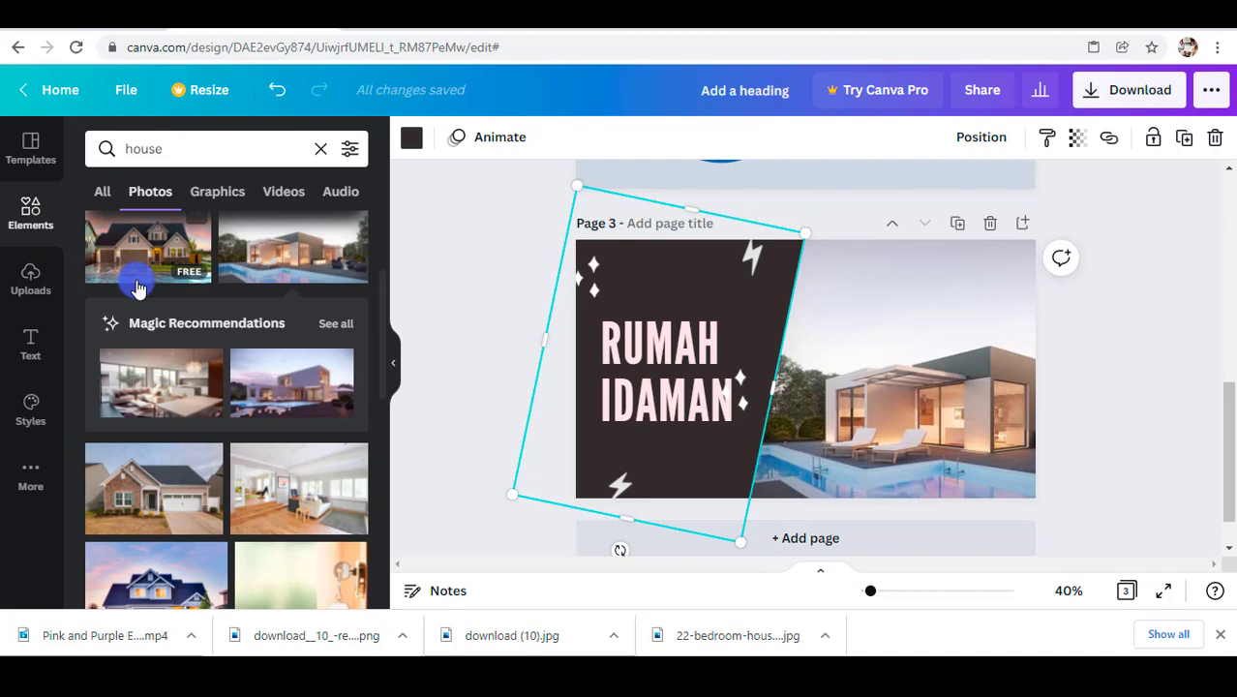
pyautogui.click(30, 281)
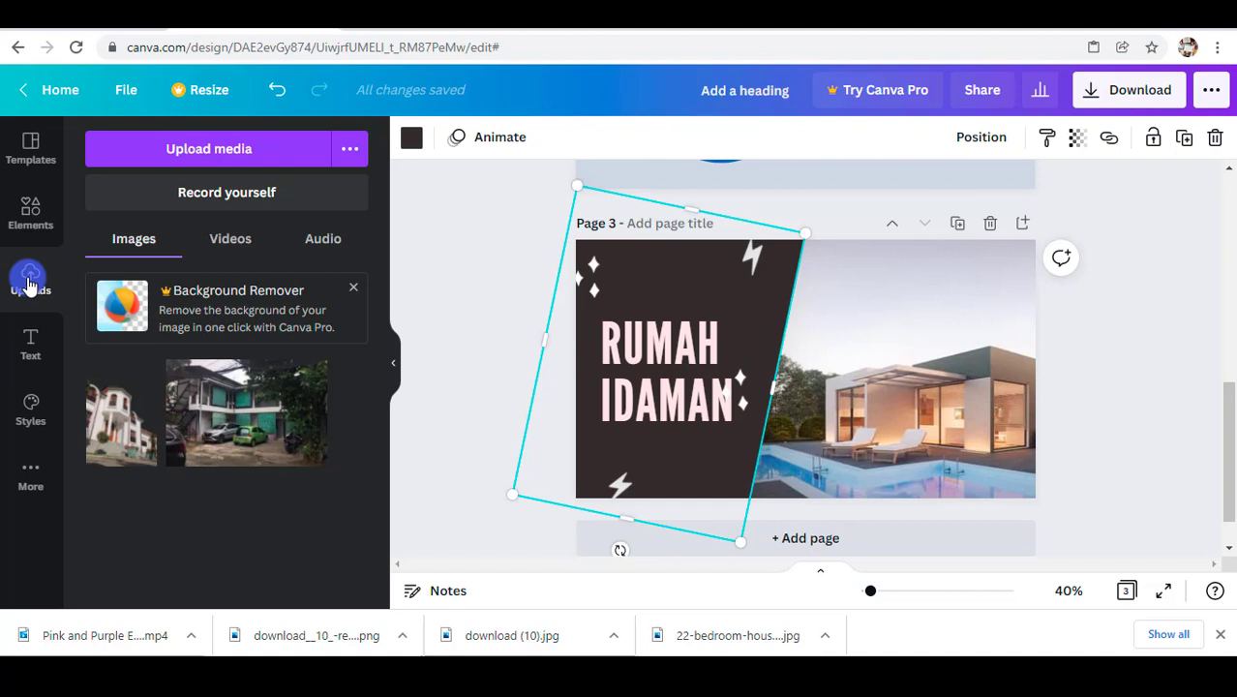
pyautogui.click(44, 343)
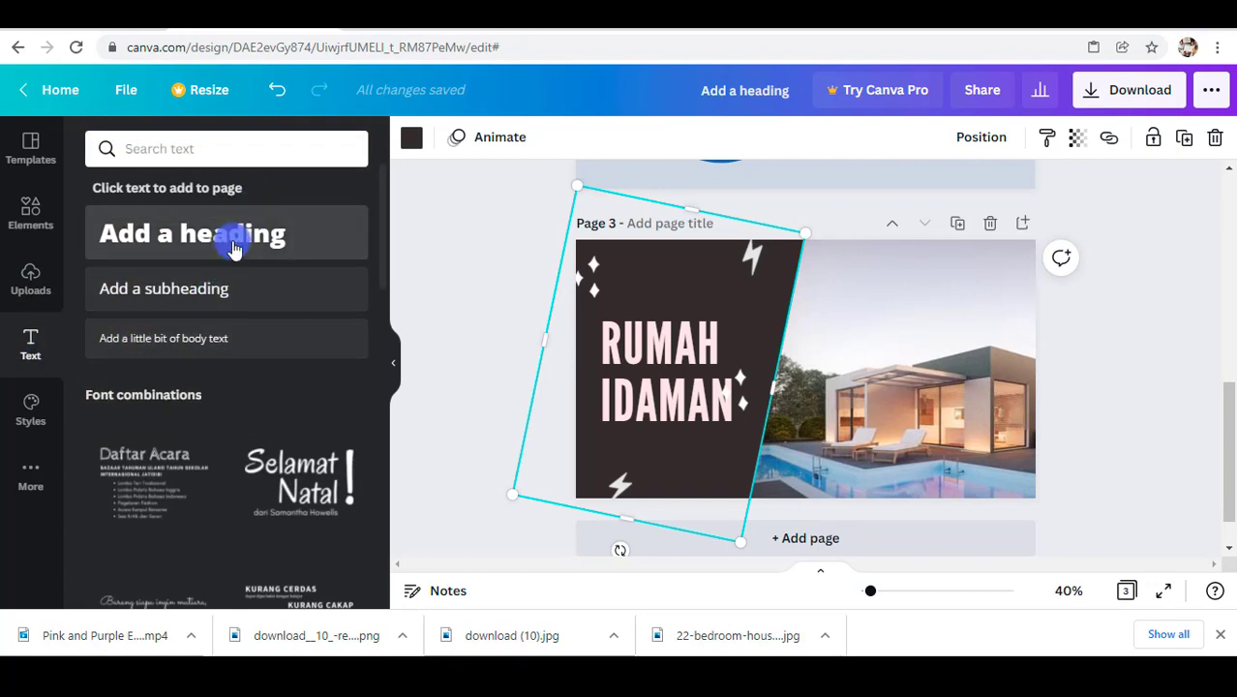
pyautogui.scroll(-6, 233, 254)
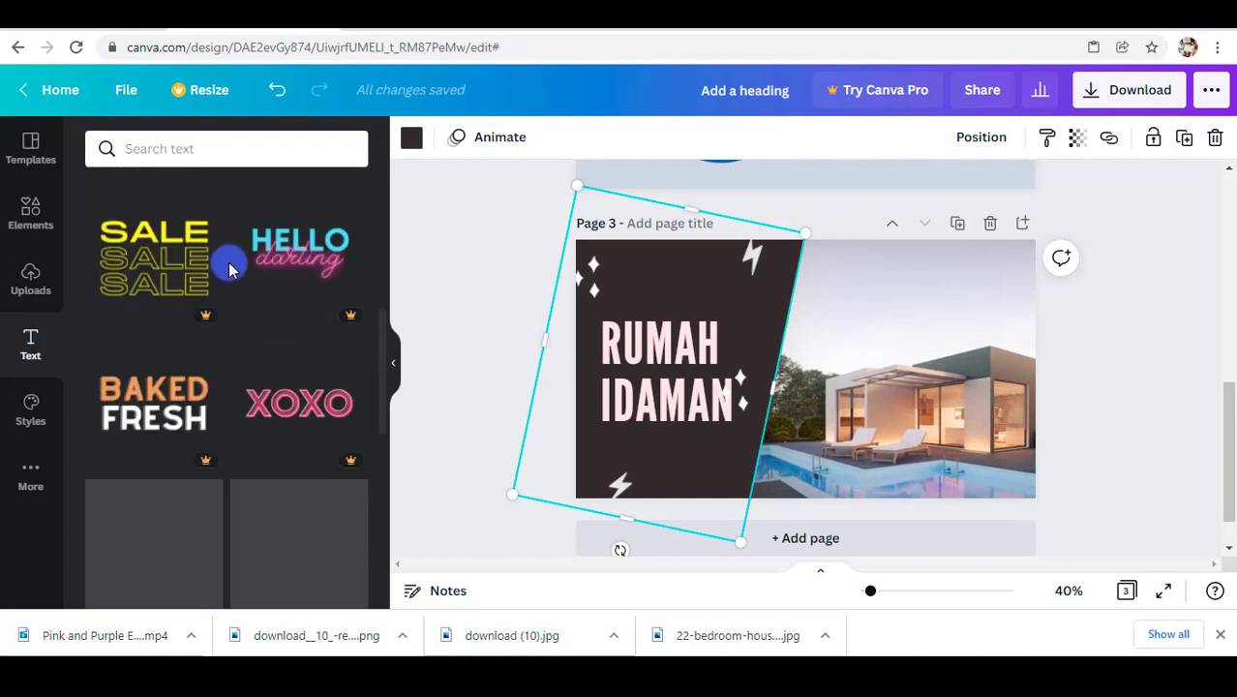
pyautogui.scroll(-2, 229, 271)
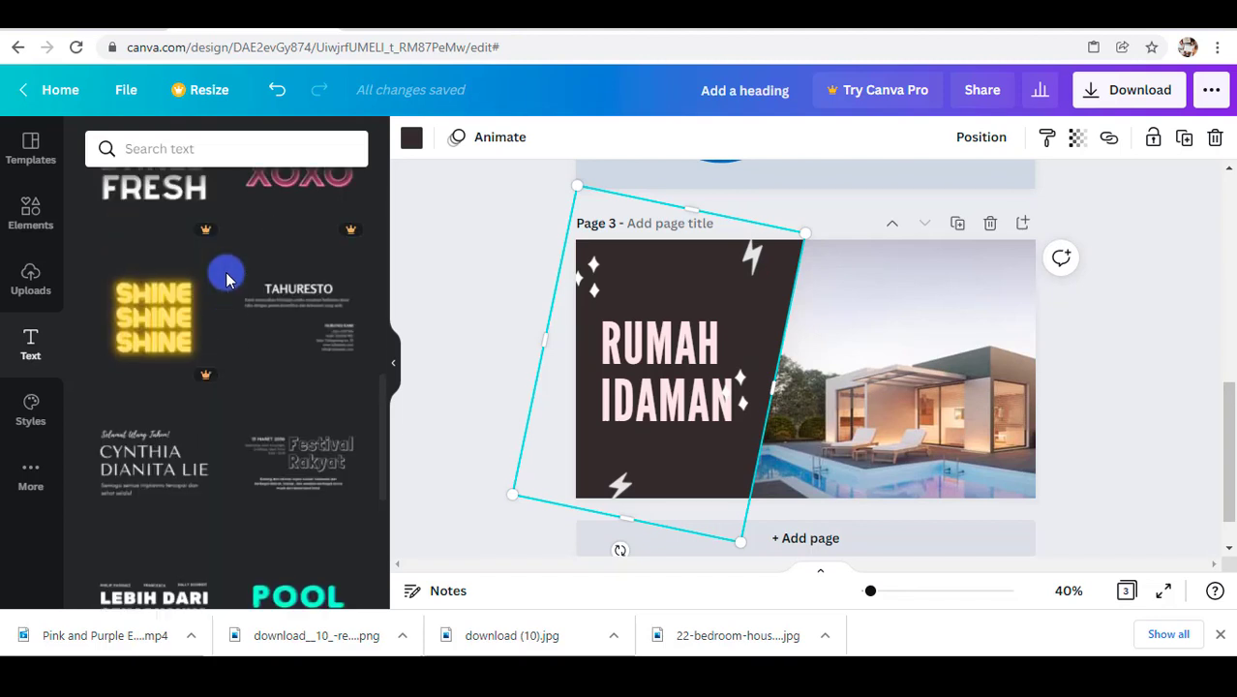
pyautogui.scroll(-4, 227, 279)
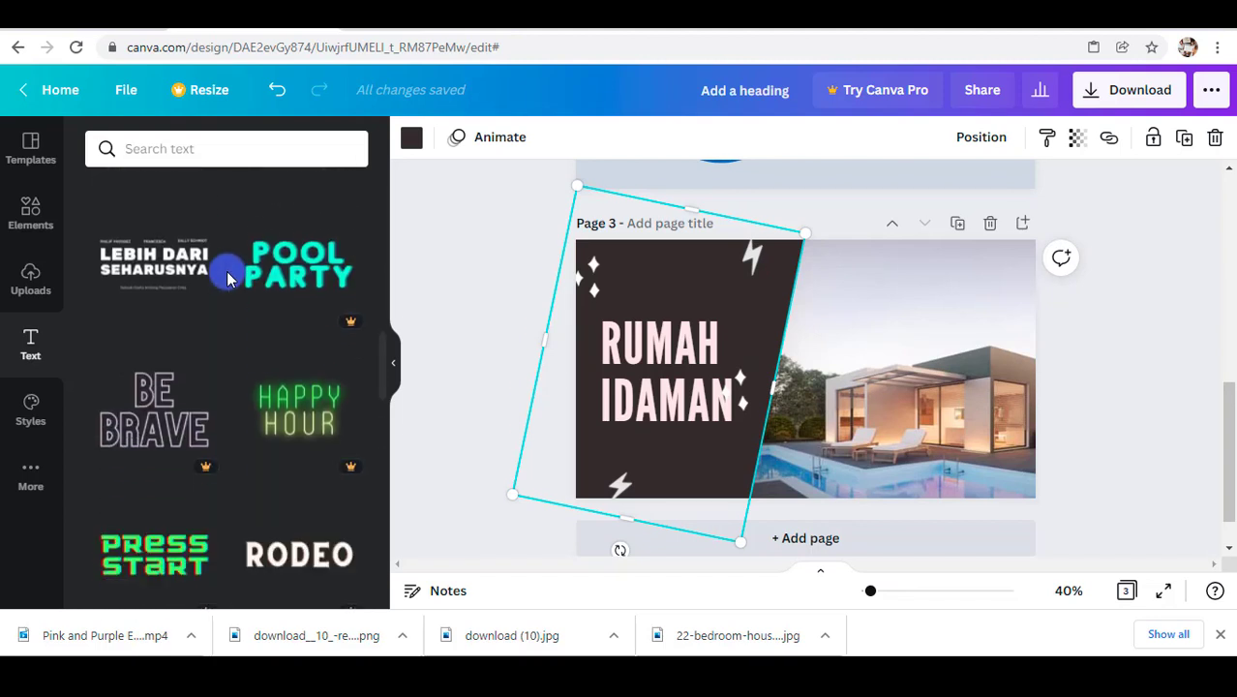
pyautogui.scroll(4, 227, 278)
pyautogui.scroll(5, 226, 278)
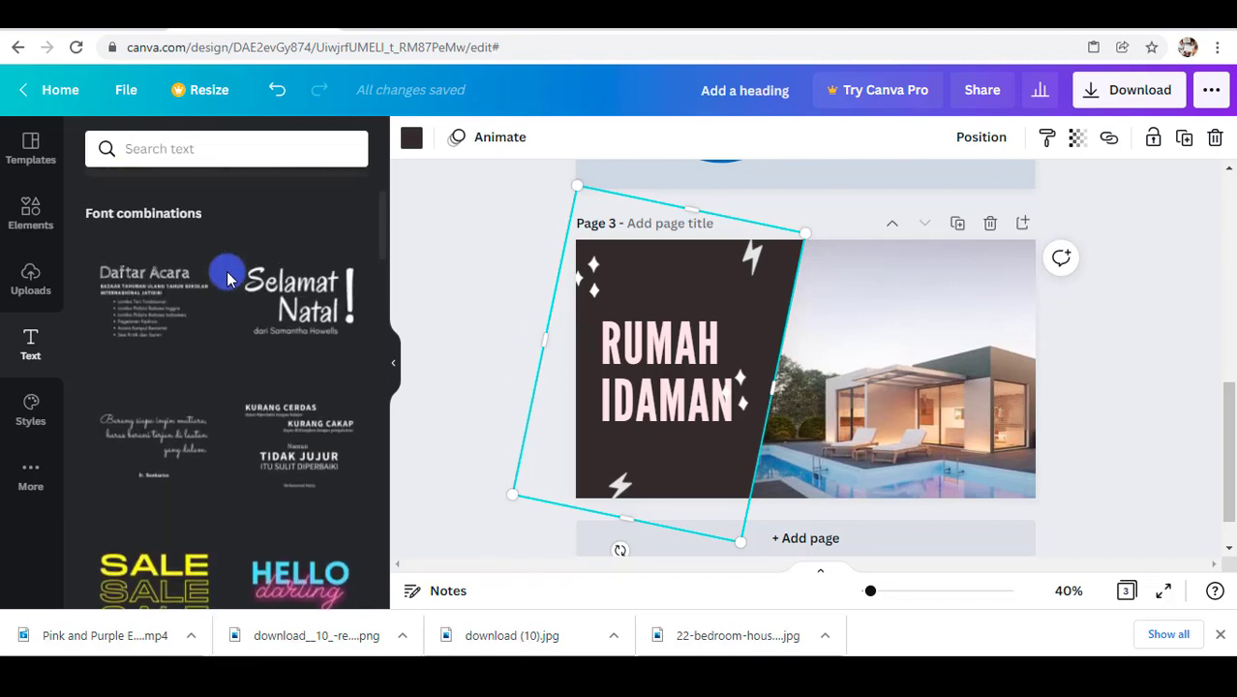
# Step: Apply the Archivo Black font style to the text on page 3
pyautogui.click(30, 414)
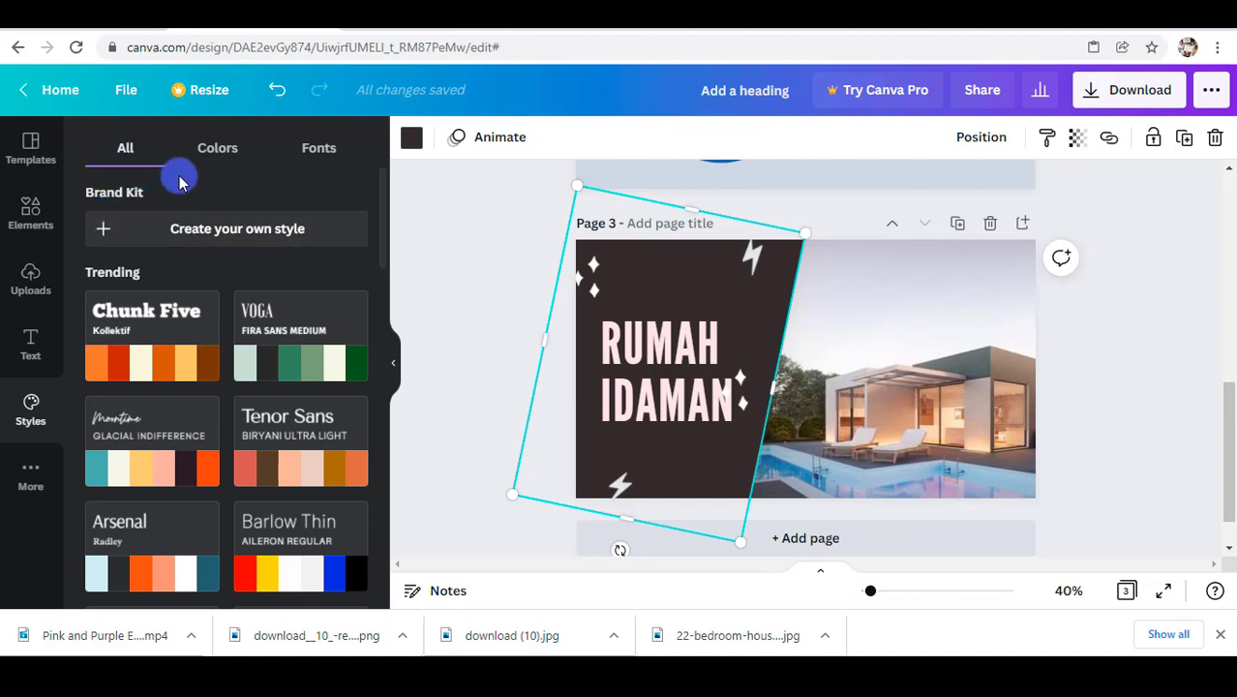
pyautogui.click(217, 151)
pyautogui.click(327, 147)
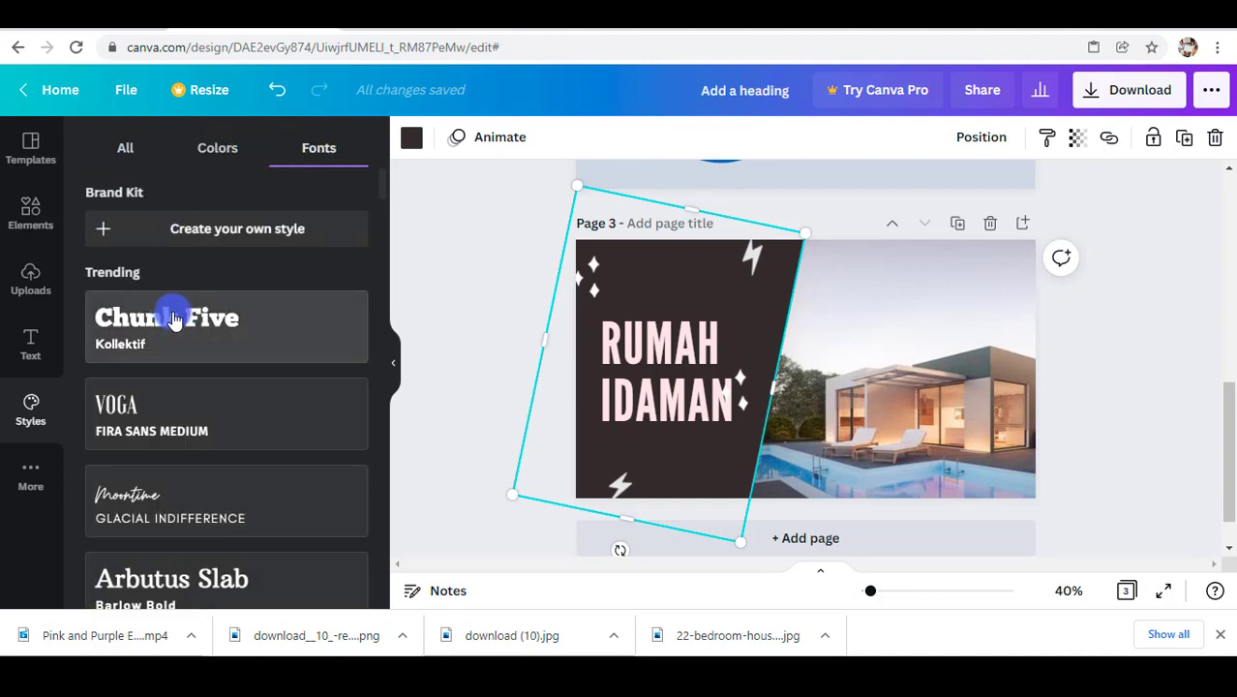
pyautogui.scroll(-1, 193, 352)
pyautogui.scroll(-2, 193, 351)
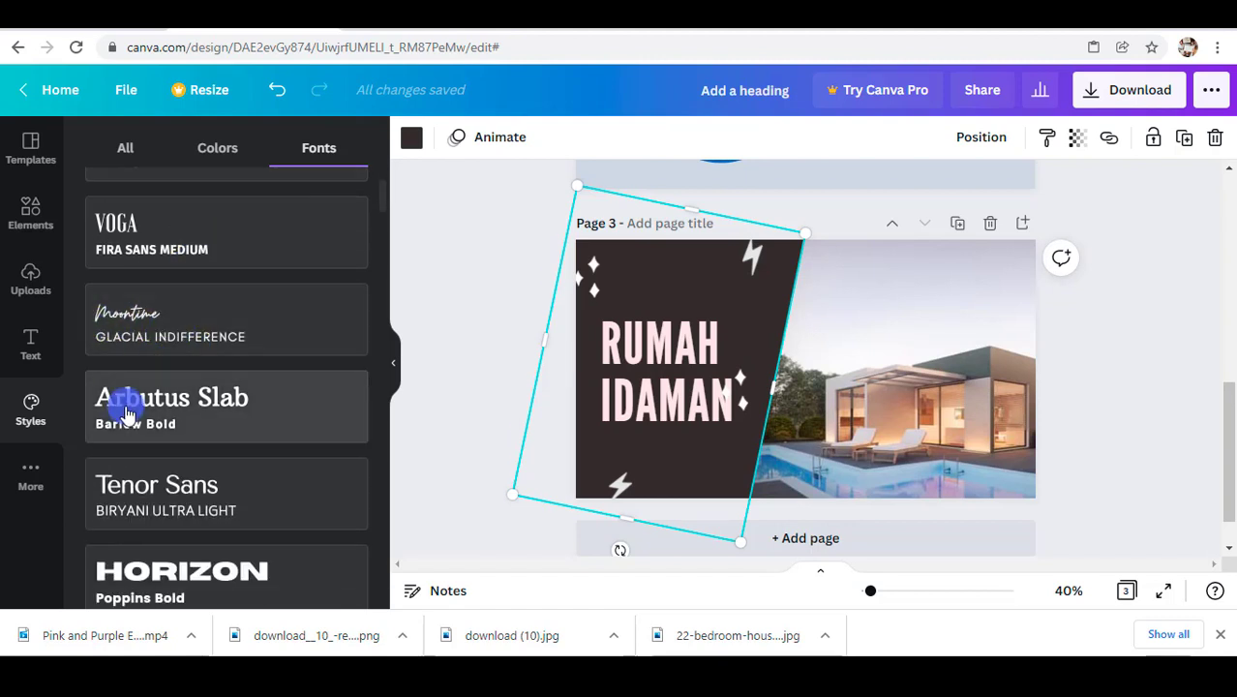
pyautogui.scroll(-4, 201, 453)
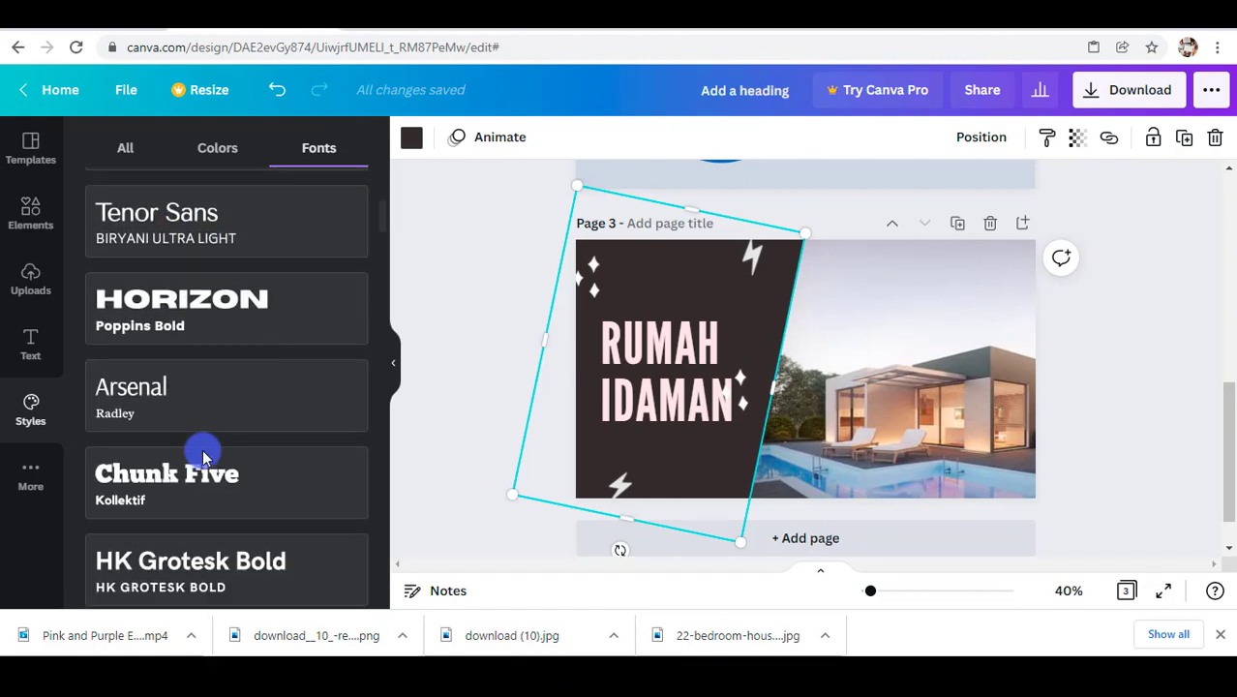
pyautogui.scroll(-2, 164, 602)
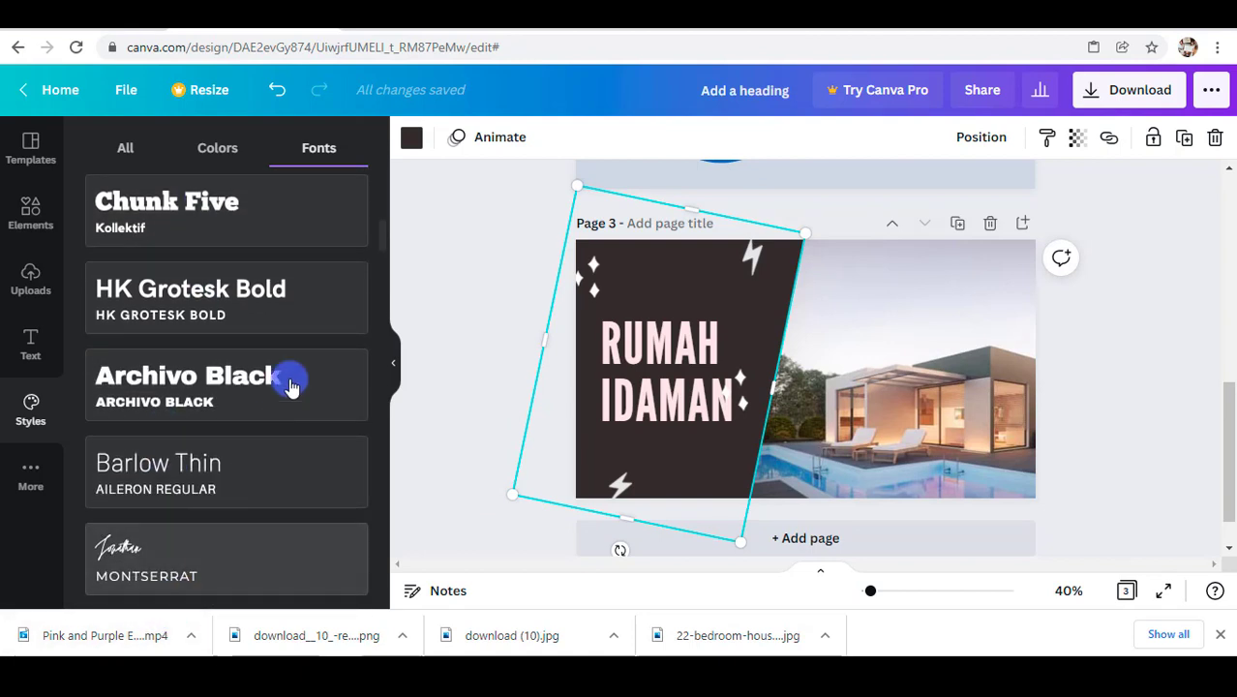
pyautogui.click(190, 403)
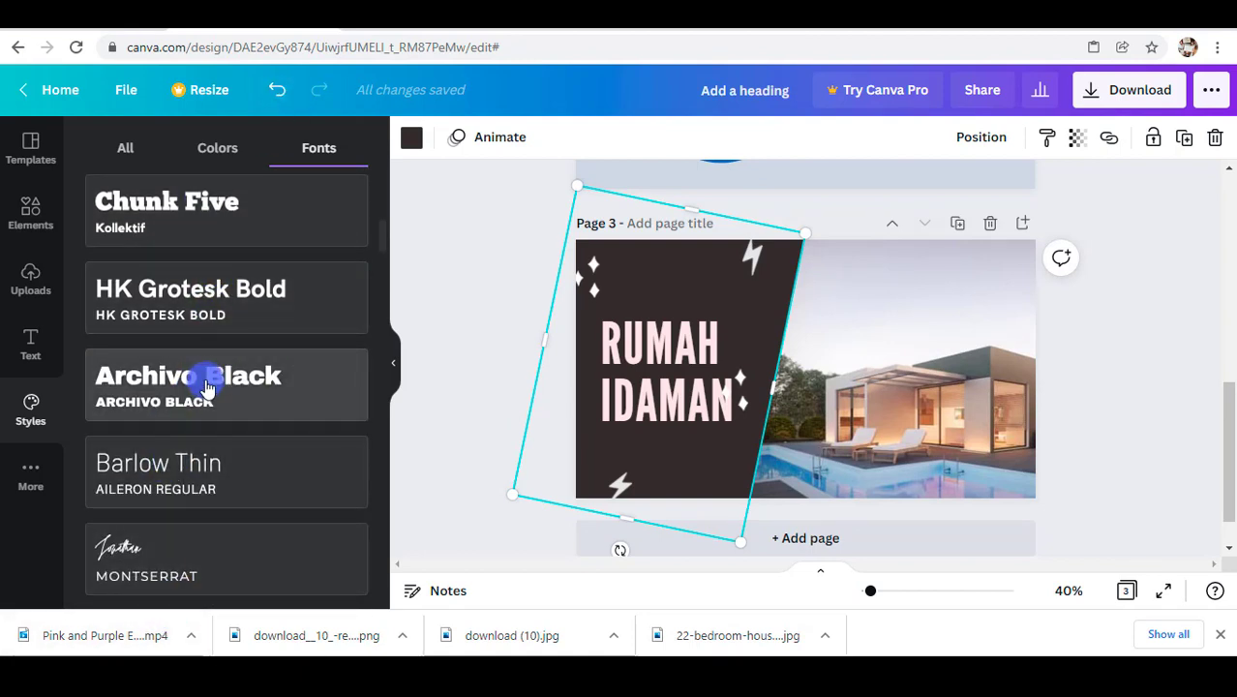
pyautogui.click(263, 373)
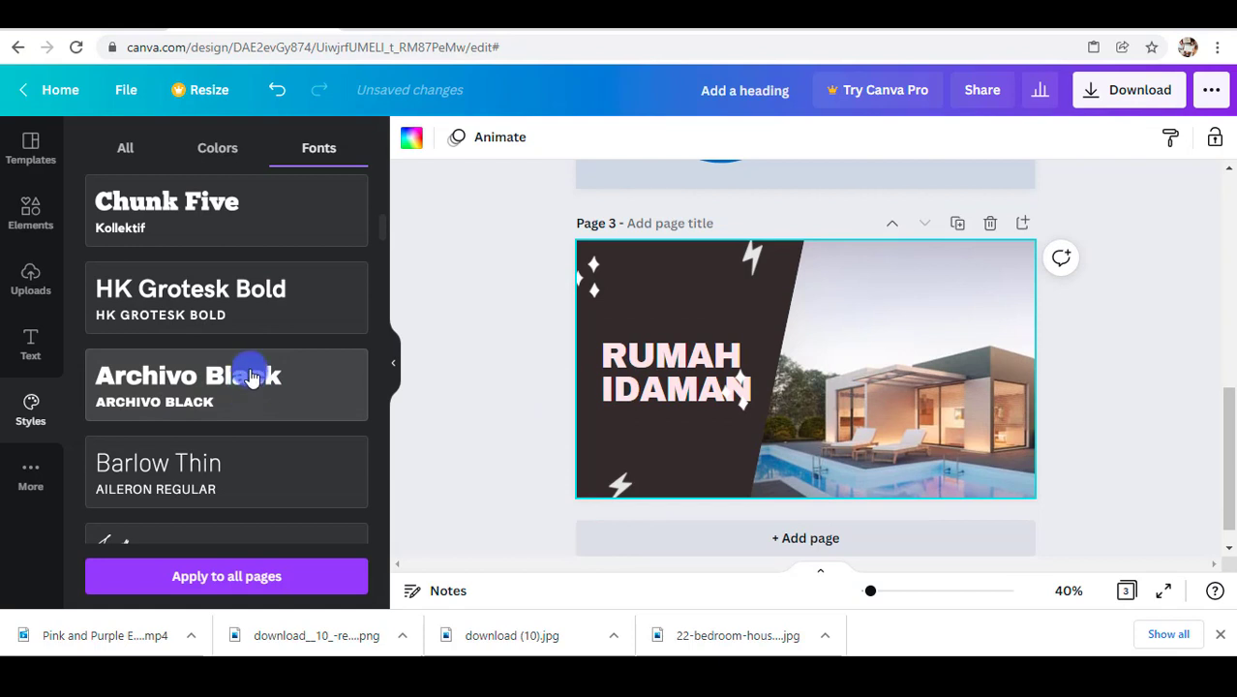